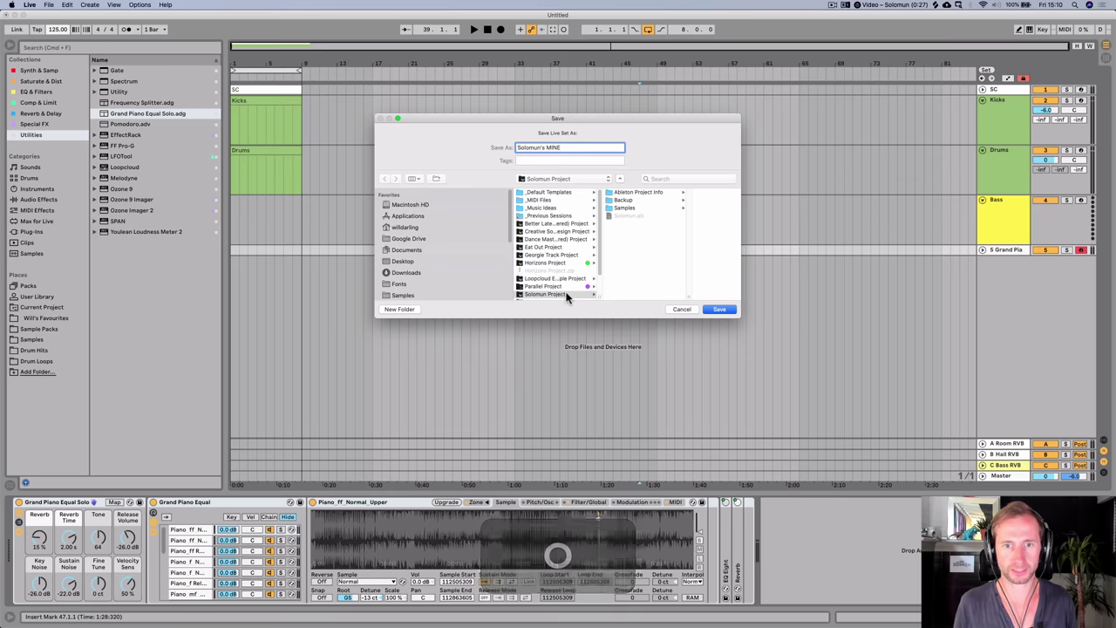
- Save the Live set as "Solomun's MINE" in the Solomun Project folder
{"action": "key", "text": "Return"}
{"action": "left_click", "coordinate": [401, 237]}
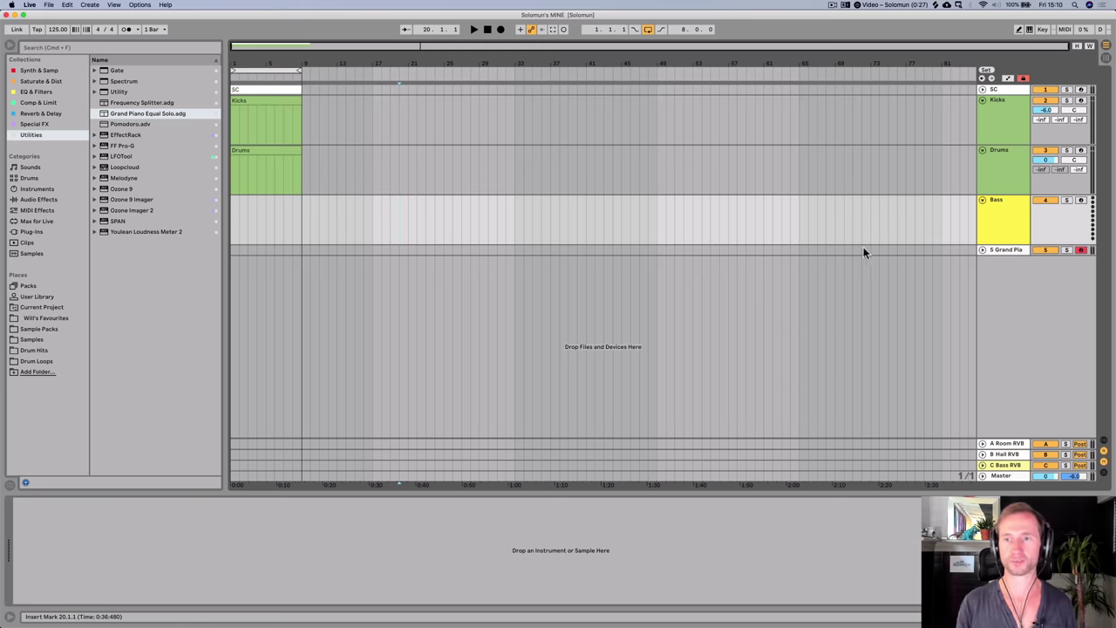
- Unfold the grand piano track, select it, and widen the arrangement's track headers
{"action": "left_click", "coordinate": [982, 250]}
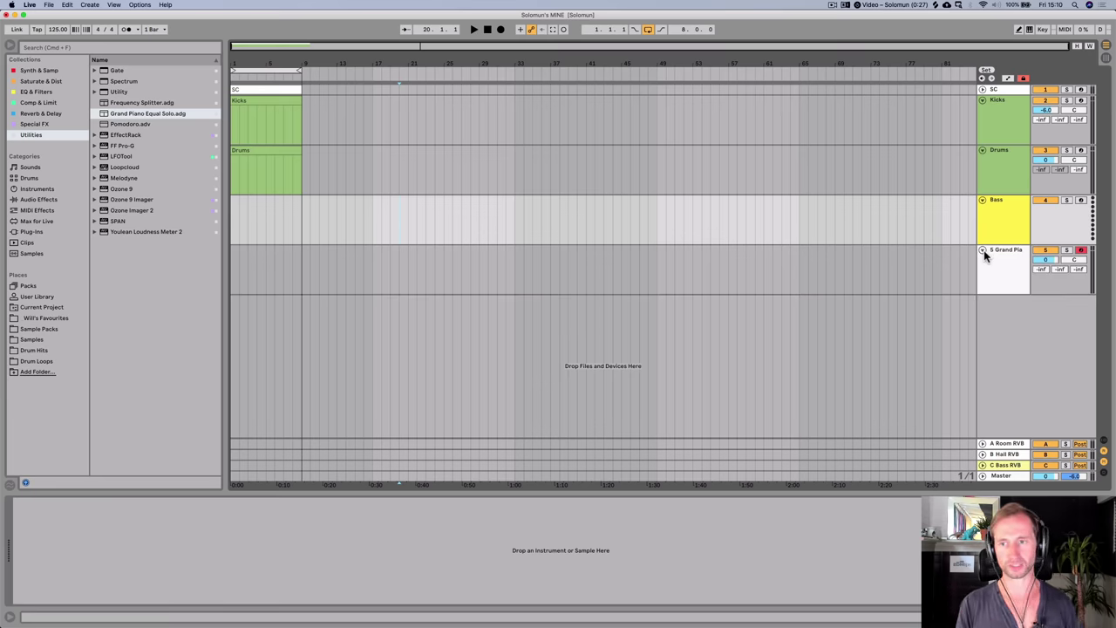
{"action": "left_click", "coordinate": [1011, 262]}
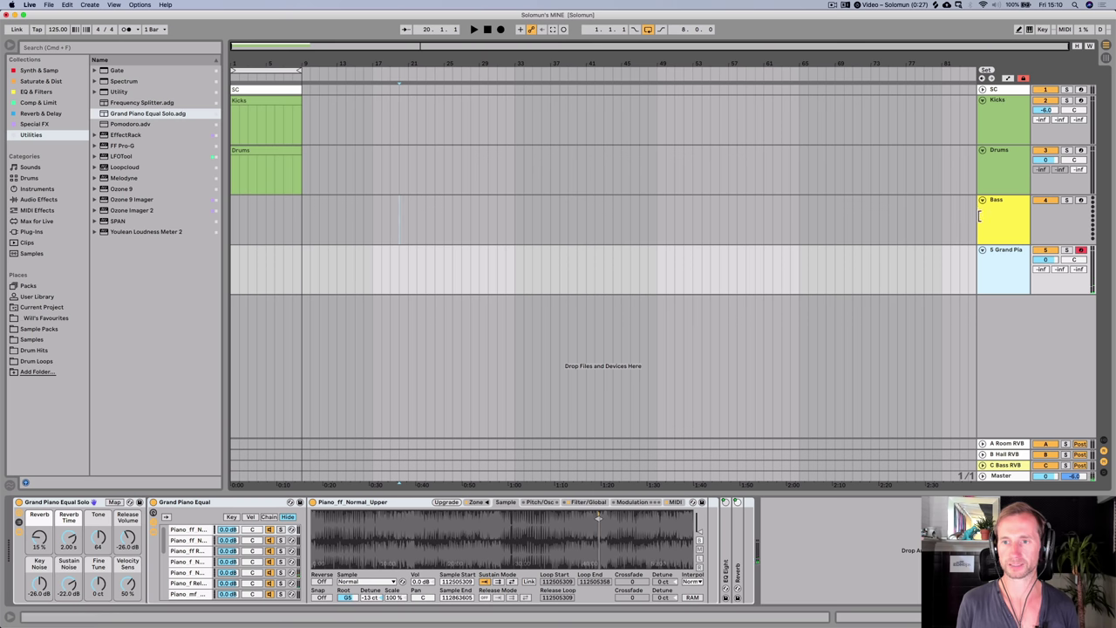
{"action": "mouse_move", "coordinate": [970, 216]}
{"action": "left_mouse_down"}
{"action": "mouse_move", "coordinate": [947, 218]}
{"action": "mouse_move", "coordinate": [974, 220]}
{"action": "mouse_move", "coordinate": [965, 222]}
{"action": "left_mouse_up"}
- Turn on the metronome and play the set from bar 1 to audition the grand piano, then stop playback
{"action": "left_click_drag", "start_coordinate": [305, 278], "coordinate": [232, 281]}
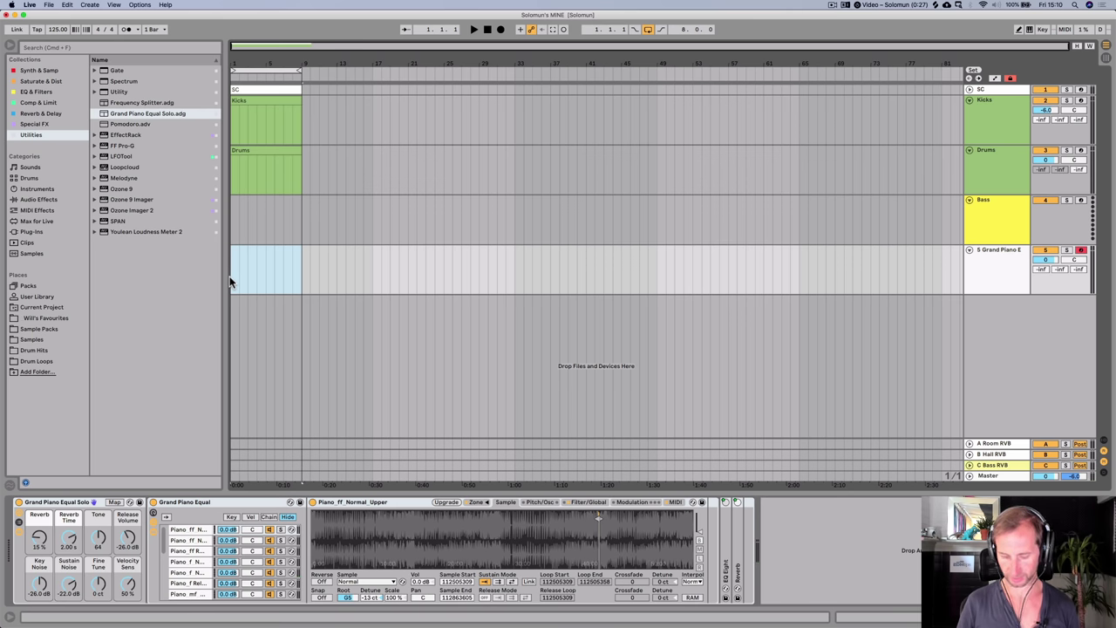
{"action": "key", "text": "k"}
{"action": "key", "text": "space"}
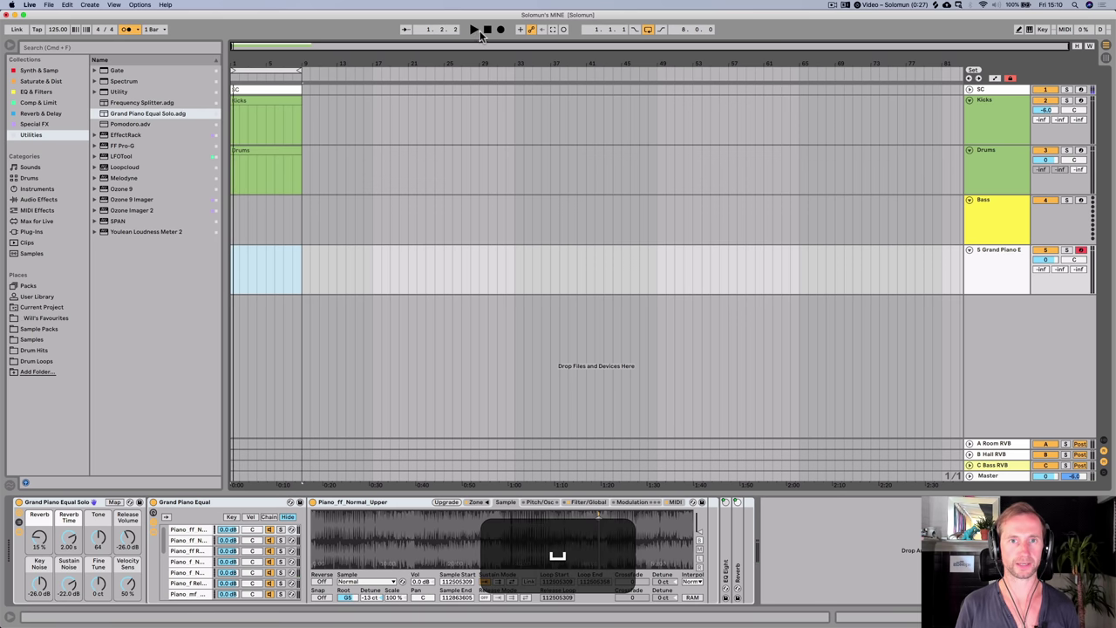
{"action": "left_click", "coordinate": [486, 30]}
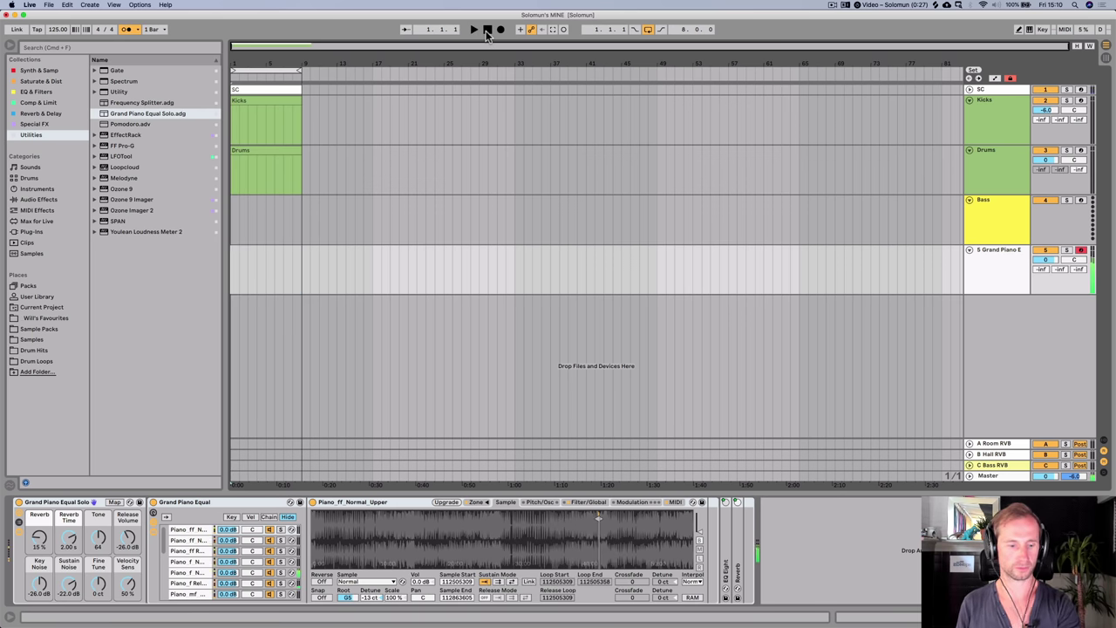
{"action": "key", "text": "space"}
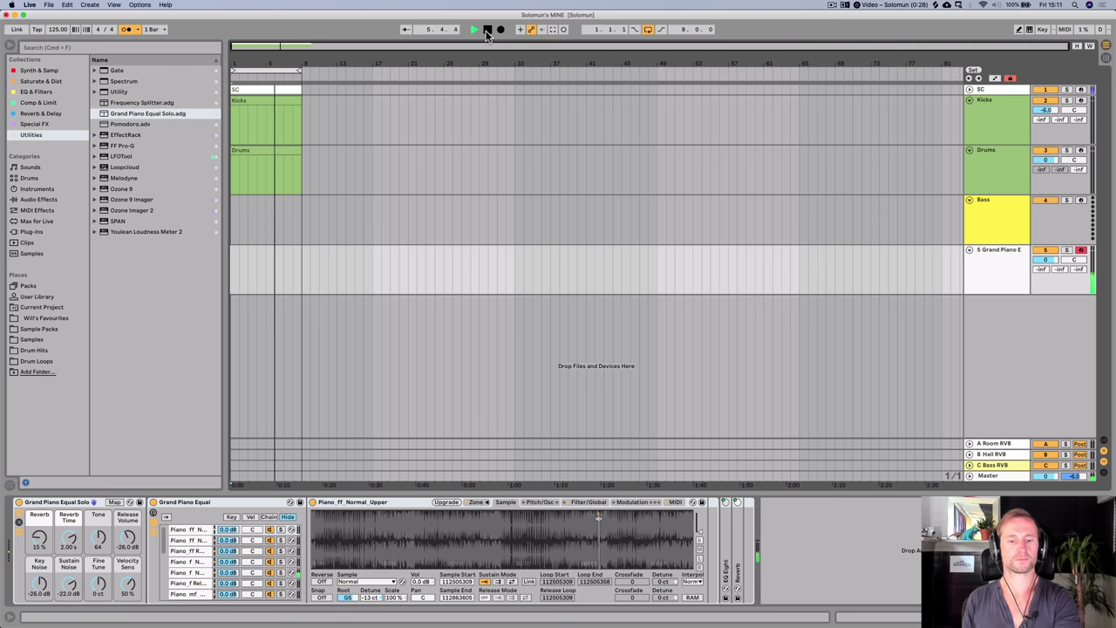
{"action": "key", "text": "space"}
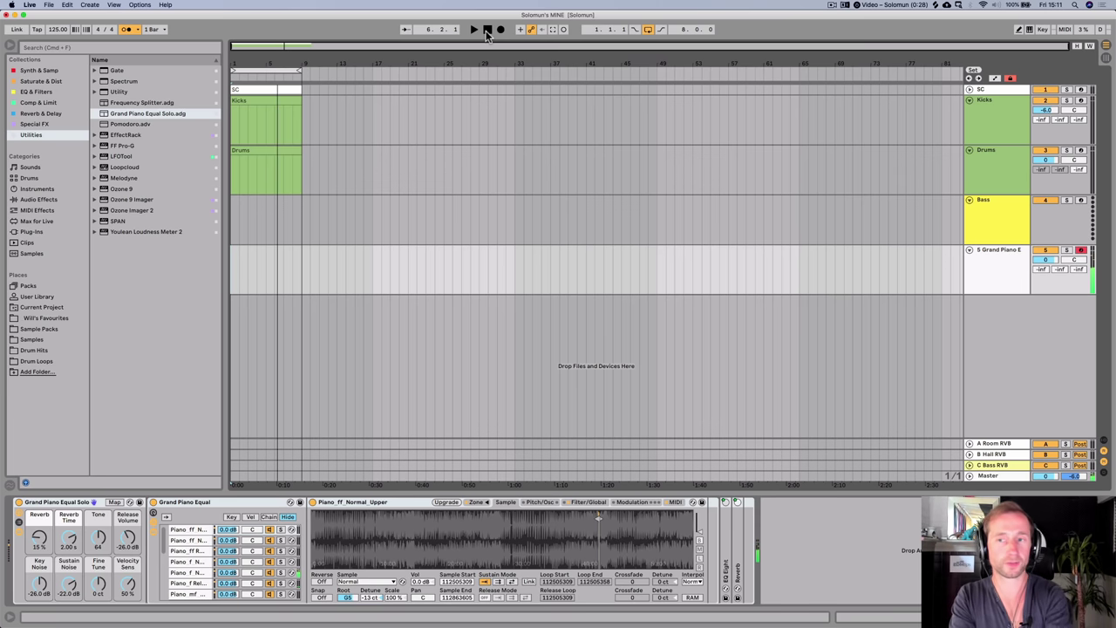
- Create an empty eight-bar MIDI clip at the start of the grand piano track
{"action": "left_click_drag", "start_coordinate": [301, 277], "coordinate": [225, 270]}
{"action": "key", "text": "shift+super+m"}
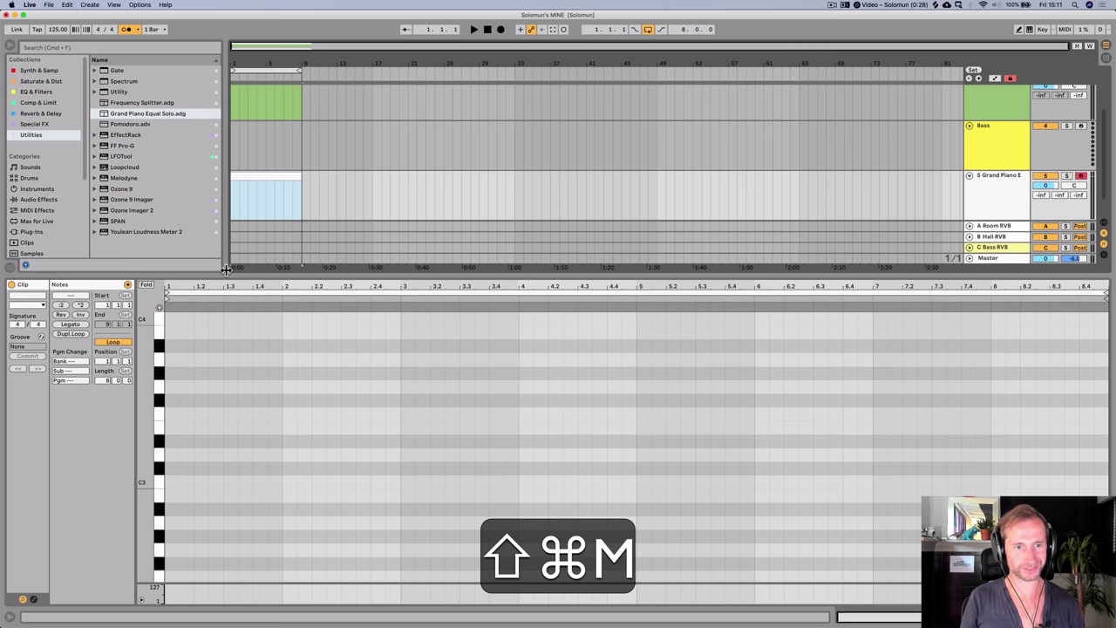
{"action": "left_click_drag", "start_coordinate": [150, 430], "coordinate": [104, 431]}
{"action": "left_click_drag", "start_coordinate": [157, 514], "coordinate": [146, 433]}
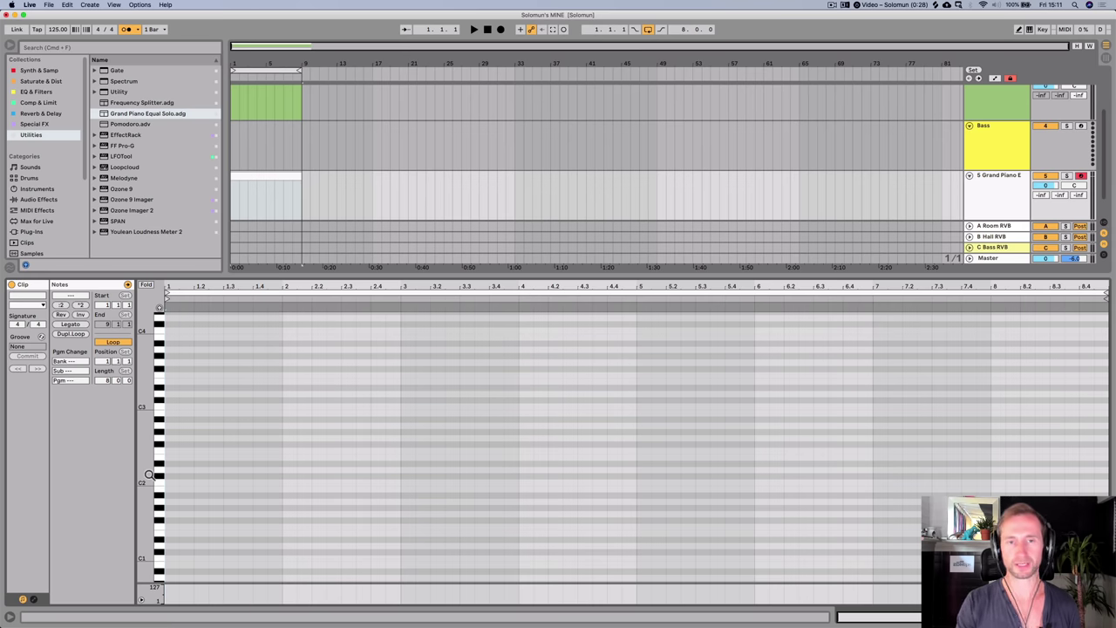
- With note preview on, enter the short notes A1, B1, C2, D2, E2, F2, G2 and A2 at the clip's start
{"action": "key", "text": "p"}
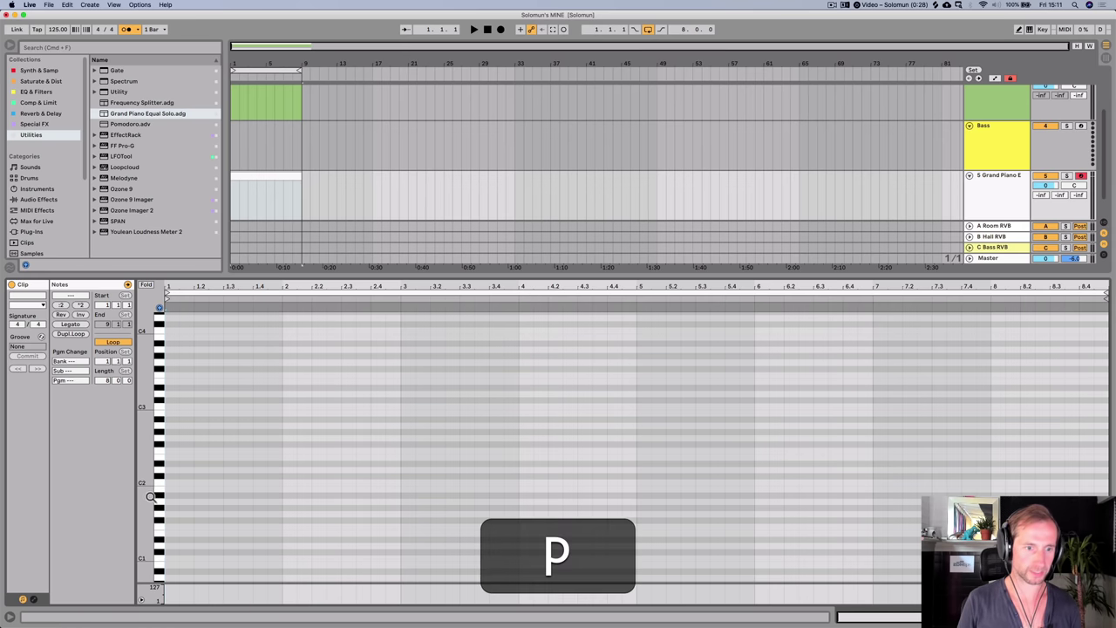
{"action": "left_click", "coordinate": [168, 467]}
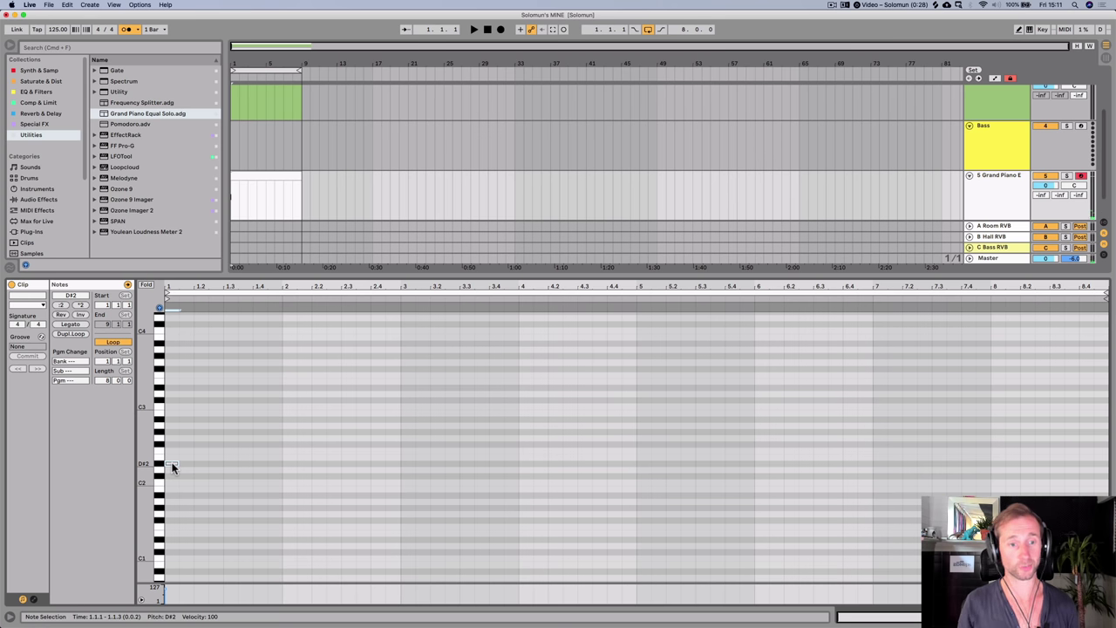
{"action": "left_click_drag", "start_coordinate": [172, 467], "coordinate": [169, 375]}
{"action": "key", "text": "alt"}
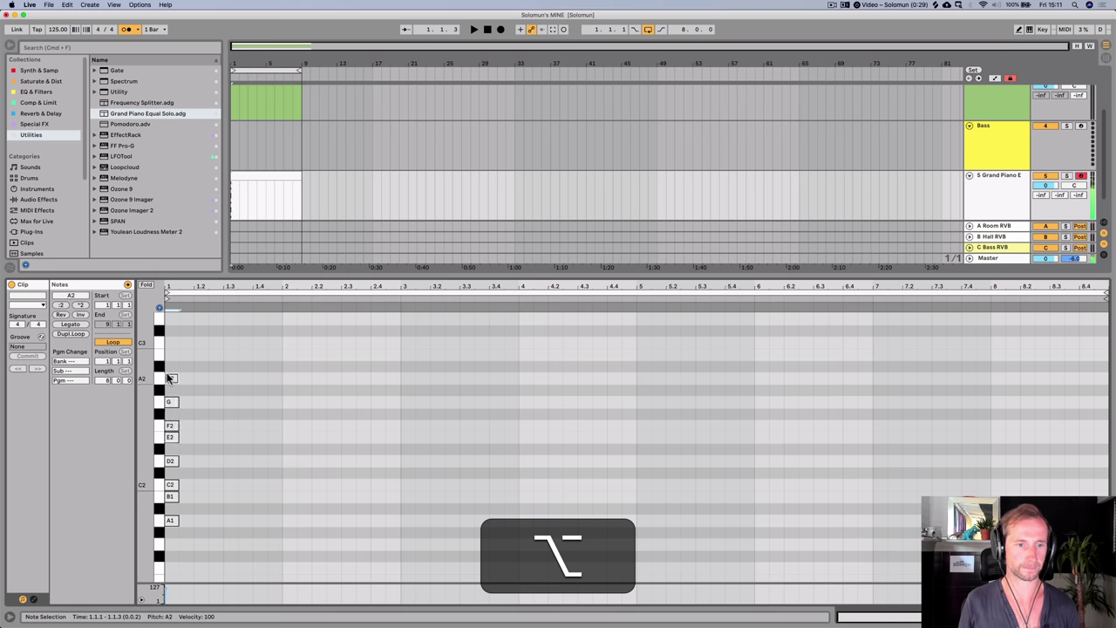
- Turn off note preview and transpose all the scale notes up six semitones to span D#2 to D#3
{"action": "key", "text": "p"}
{"action": "left_click", "coordinate": [172, 538]}
{"action": "left_click_drag", "start_coordinate": [171, 538], "coordinate": [179, 366]}
{"action": "key", "text": "Up"}
{"action": "key", "text": "Up"}
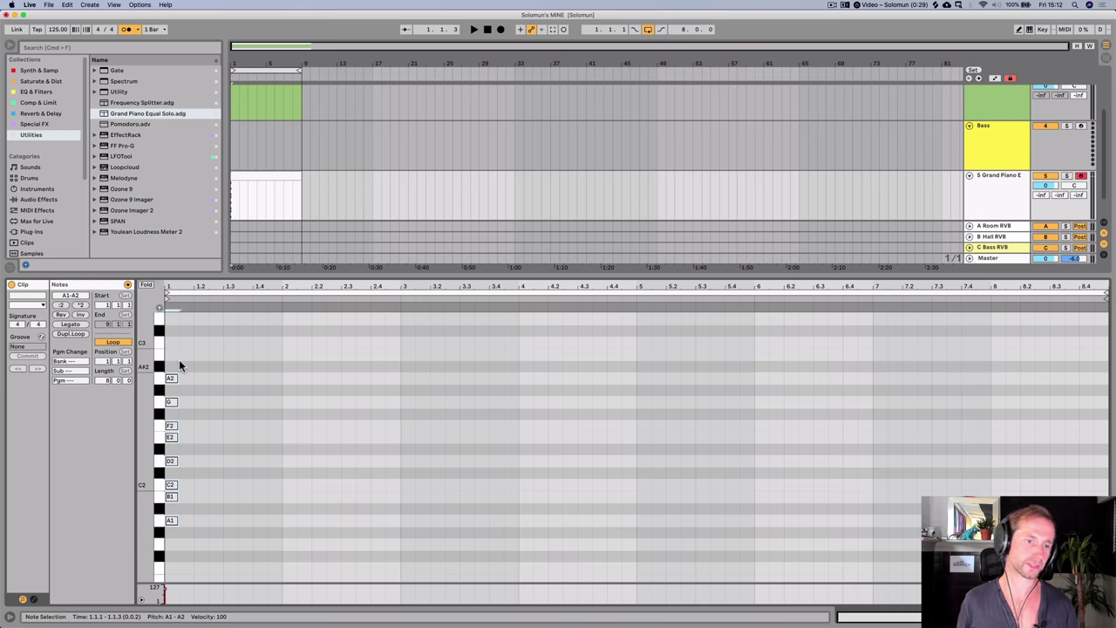
{"action": "key", "text": "Up"}
{"action": "key", "text": "Up"}
{"action": "key", "text": "Up"}
{"action": "key", "text": "Up"}
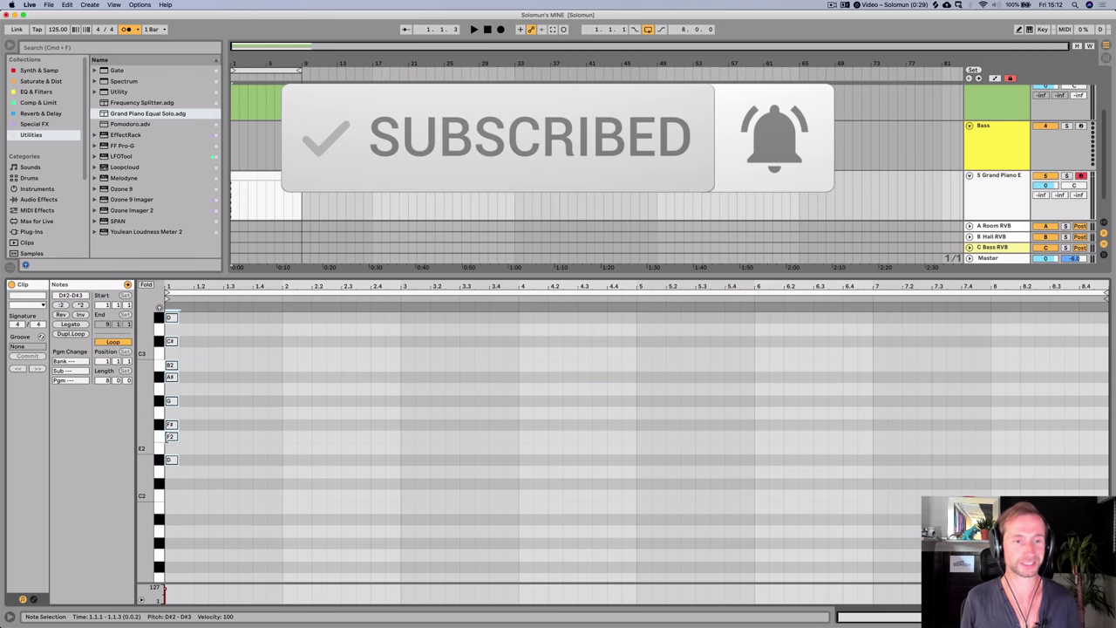
- Copy the scale into the neighbouring octaves to cover D#1 to D#4, and fold the piano roll to the used pitches
{"action": "scroll", "coordinate": [242, 446], "scroll_direction": "up", "scroll_amount": 3}
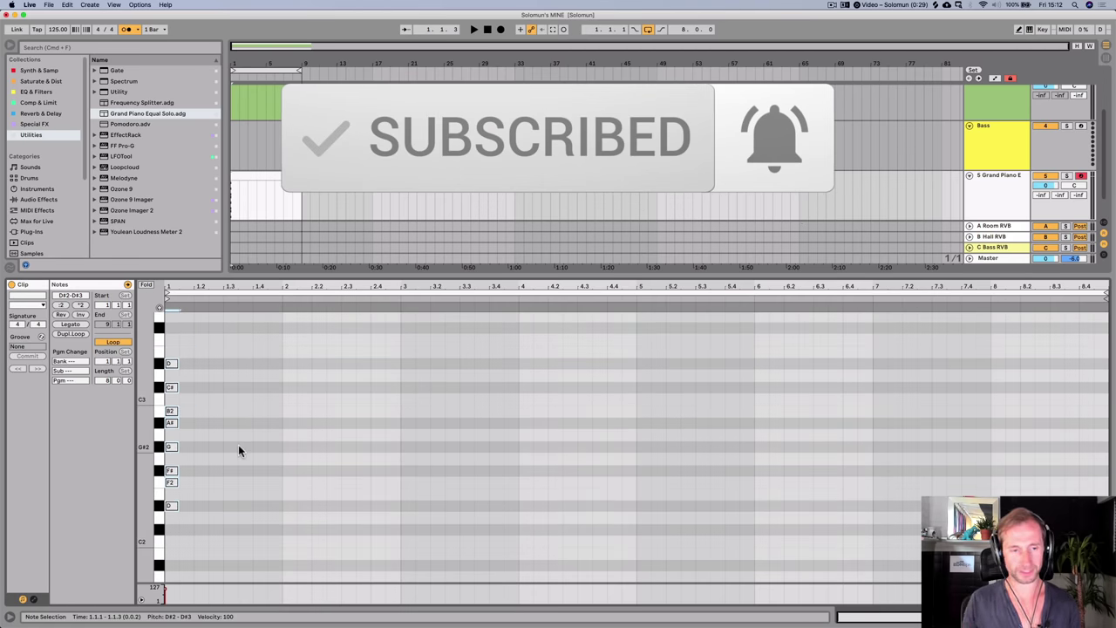
{"action": "key", "text": "alt"}
{"action": "left_click_drag", "start_coordinate": [173, 367], "coordinate": [172, 408]}
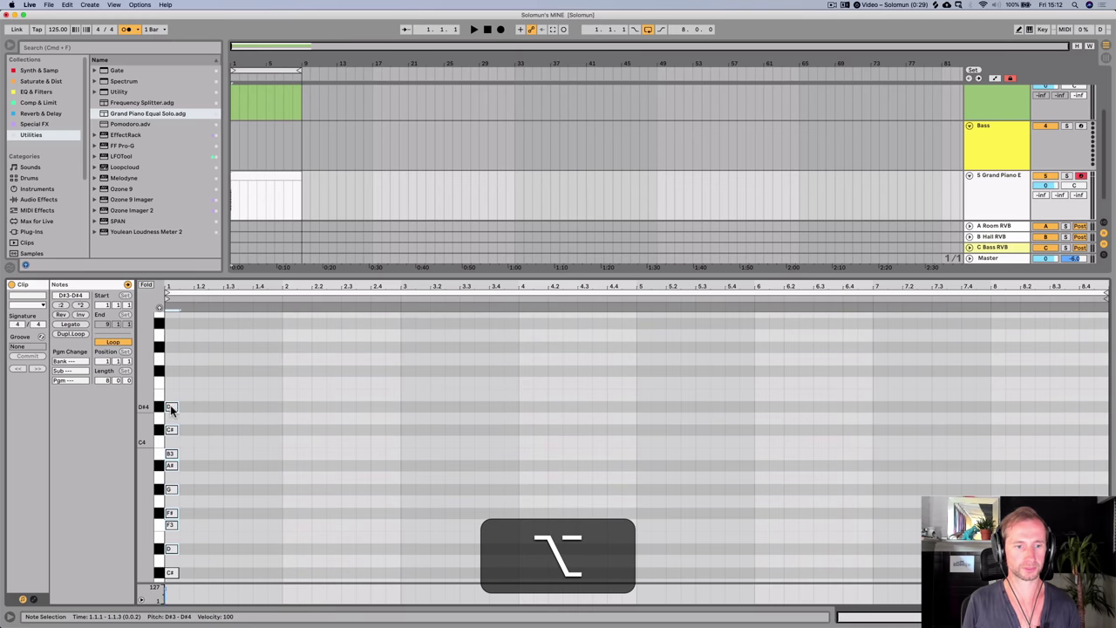
{"action": "left_click", "coordinate": [147, 286]}
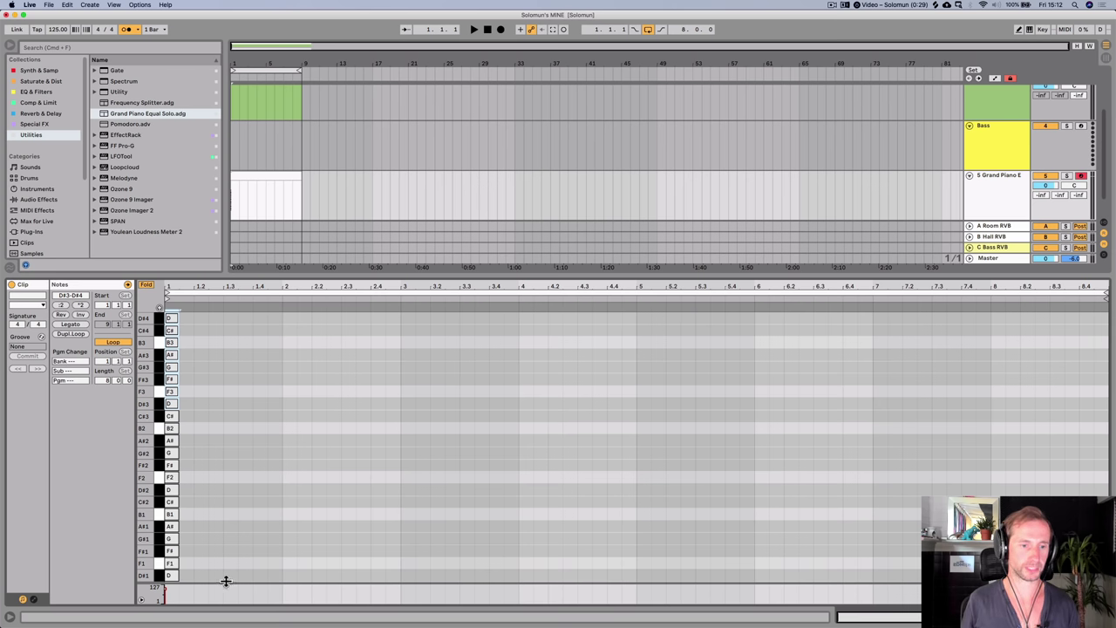
- Shift all the scale notes one grid step earlier, ahead of bar 1, as a guide
{"action": "left_click_drag", "start_coordinate": [197, 582], "coordinate": [145, 295]}
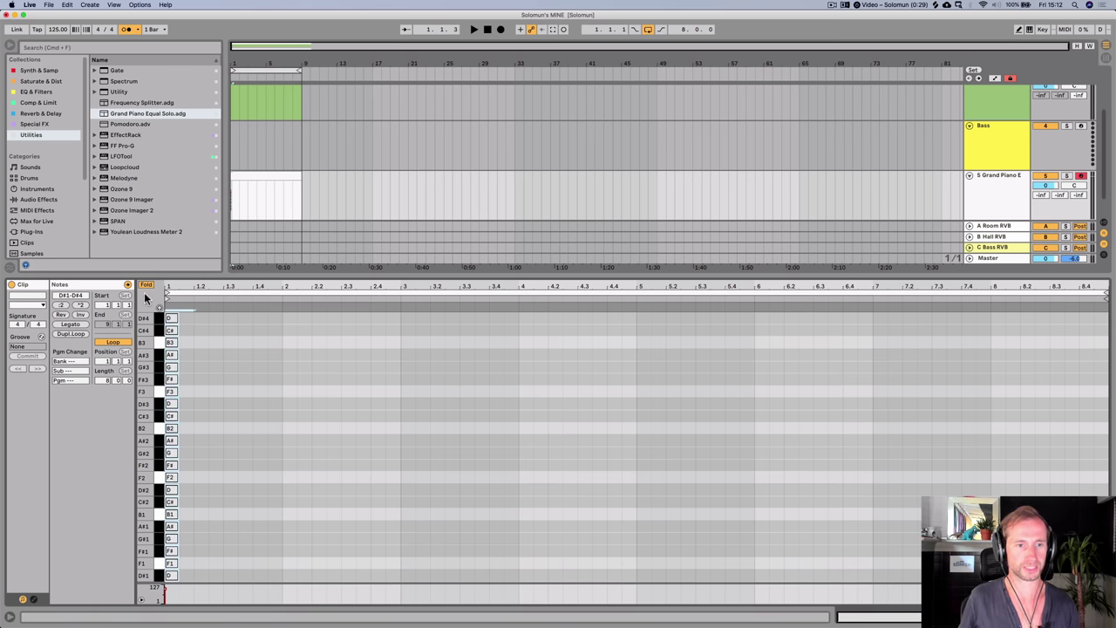
{"action": "key", "text": "Left"}
{"action": "left_click", "coordinate": [212, 339]}
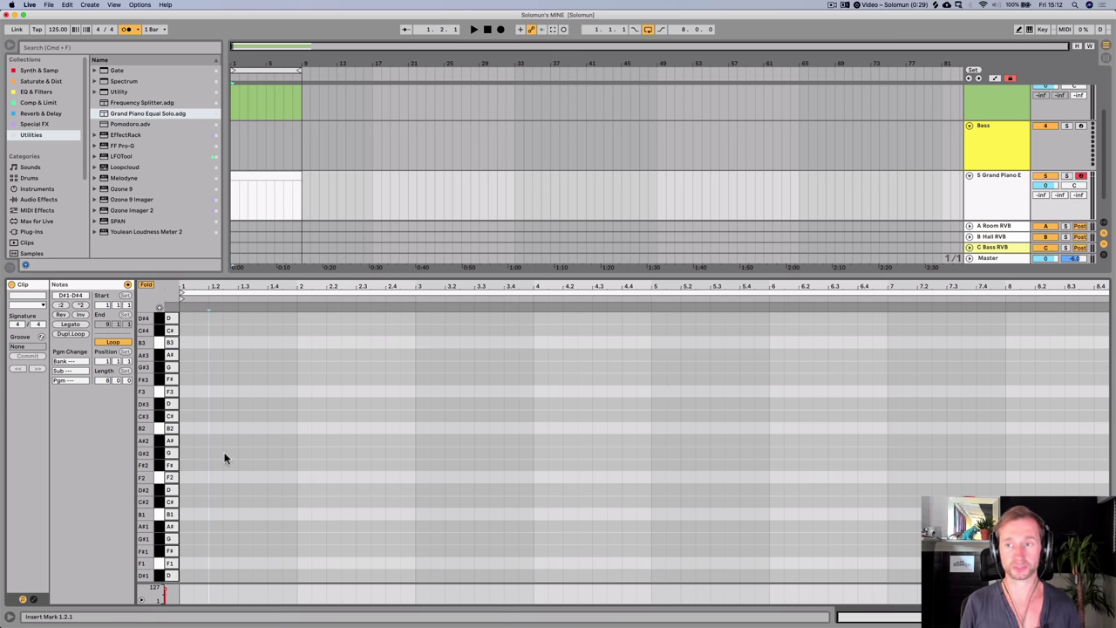
{"action": "key", "text": "space"}
{"action": "key", "text": "space"}
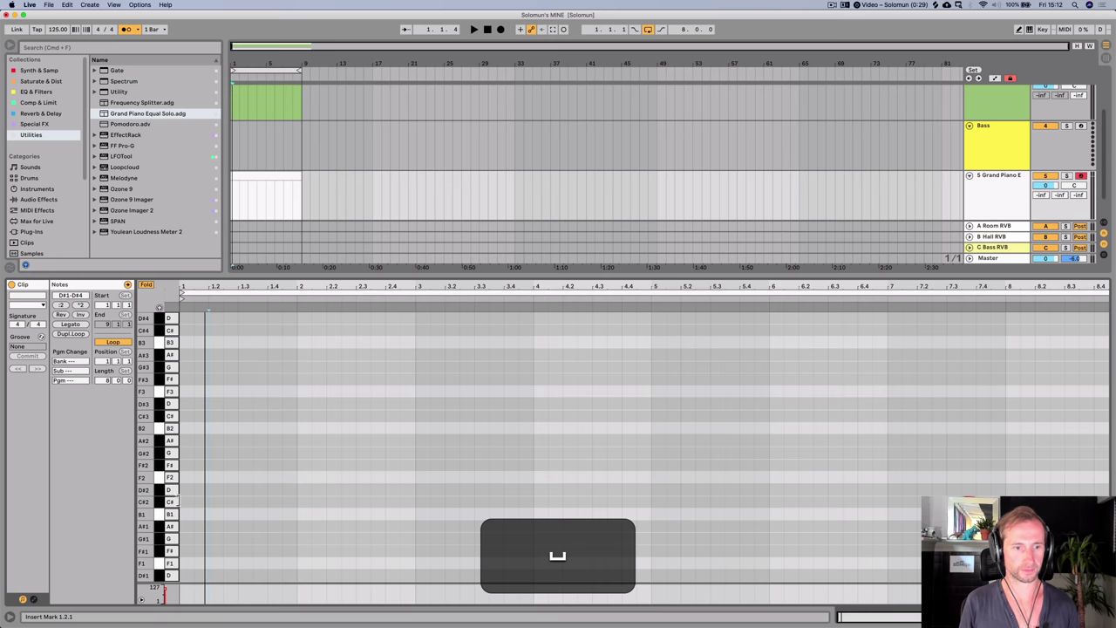
- Add a D#2 note at bar 1, lengthen it to two bars, and play it back
{"action": "left_click", "coordinate": [182, 487]}
{"action": "double_click", "coordinate": [184, 491]}
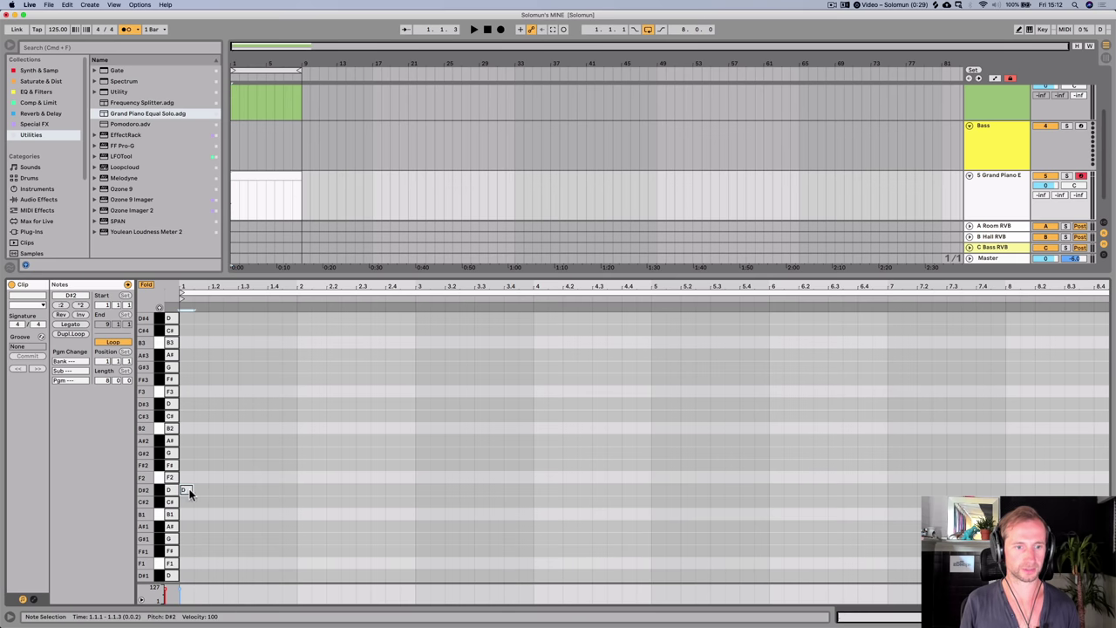
{"action": "left_click_drag", "start_coordinate": [187, 490], "coordinate": [411, 485]}
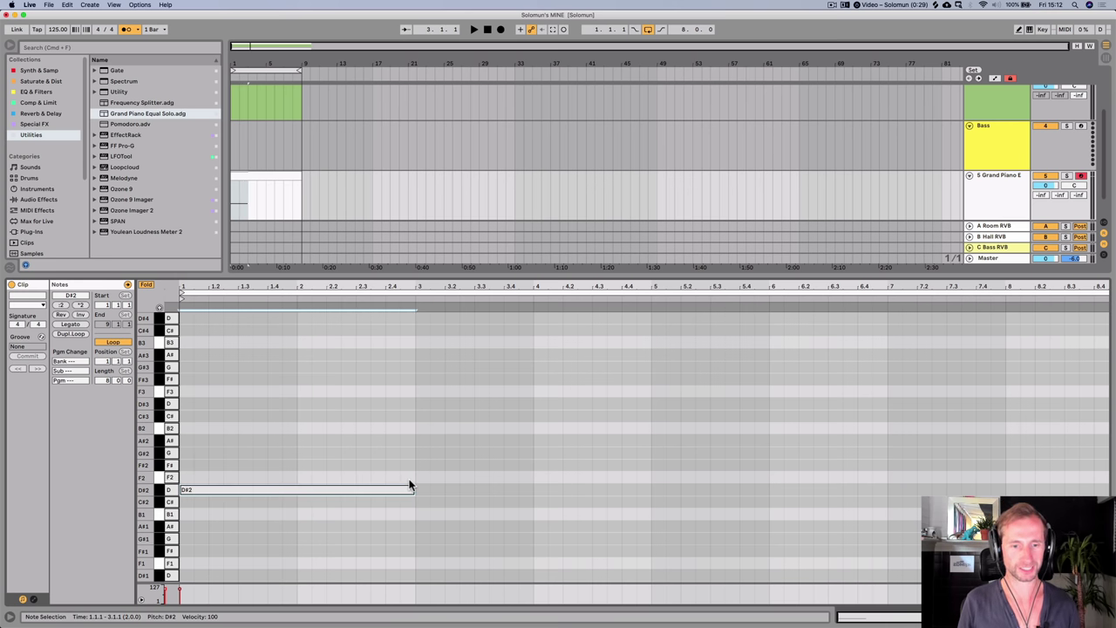
{"action": "key", "text": "space"}
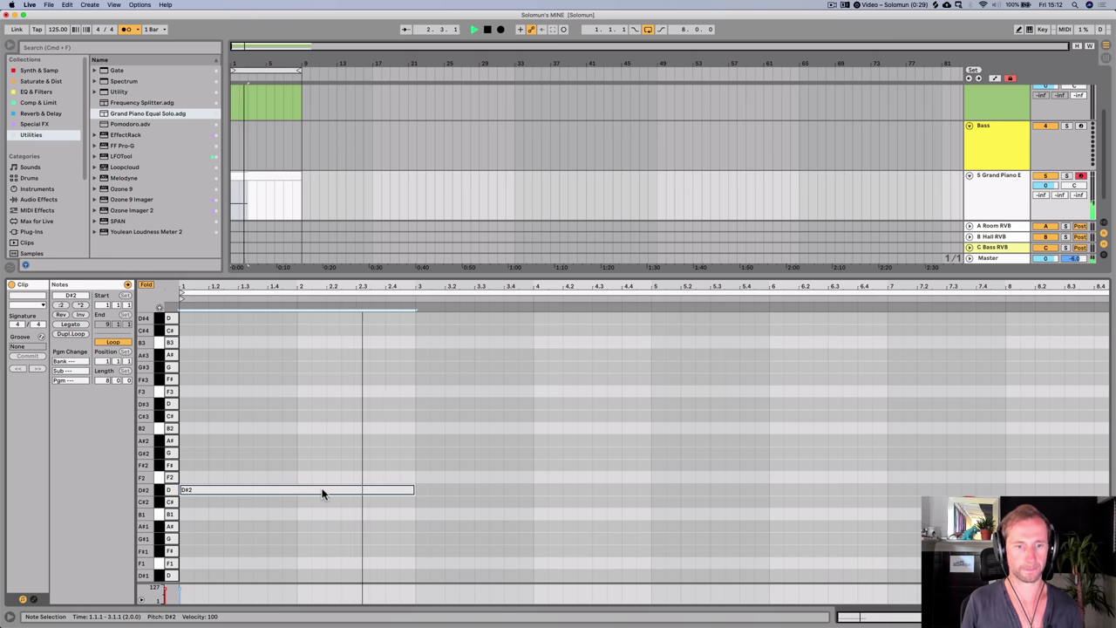
{"action": "key", "text": "space"}
- Duplicate the two-bar note as C#2 at bar 3, B1 at bar 5 and G#1 at bar 7
{"action": "left_click_drag", "start_coordinate": [306, 491], "coordinate": [538, 510]}
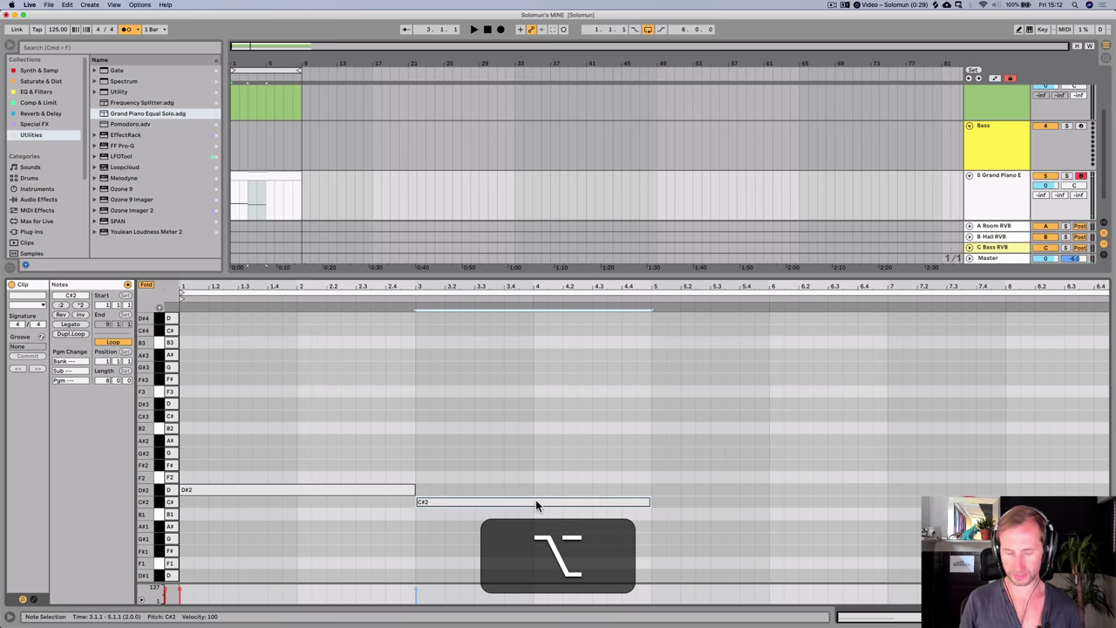
{"action": "key", "text": "alt+p"}
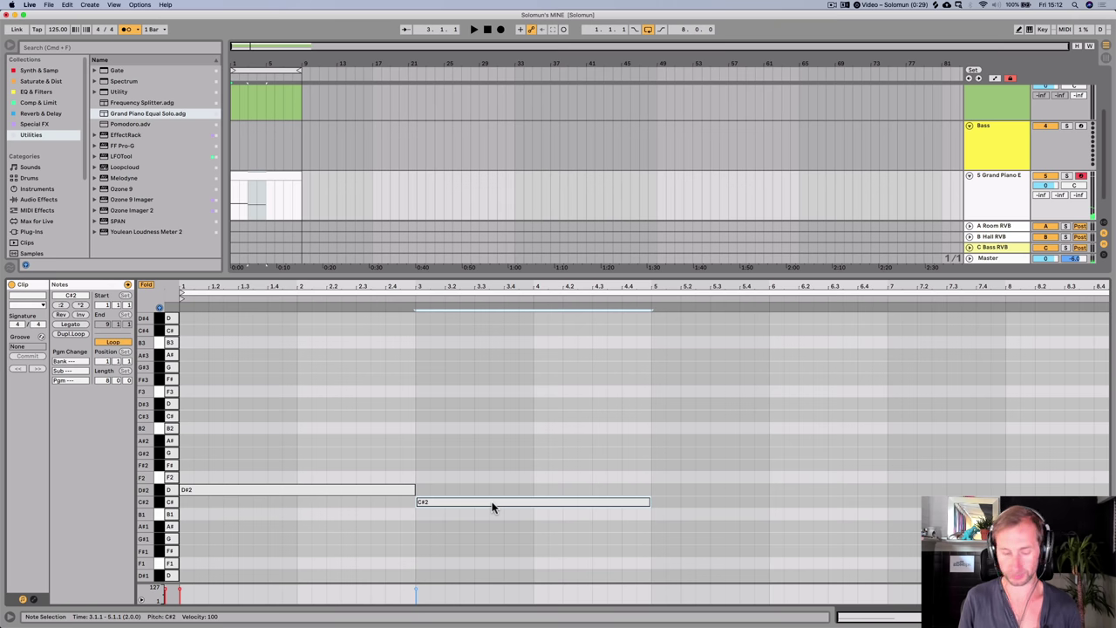
{"action": "left_click_drag", "start_coordinate": [493, 507], "coordinate": [977, 542]}
- Try transposing the bass notes and selected scale notes down two octaves, and play the result
{"action": "left_click_drag", "start_coordinate": [921, 570], "coordinate": [170, 406]}
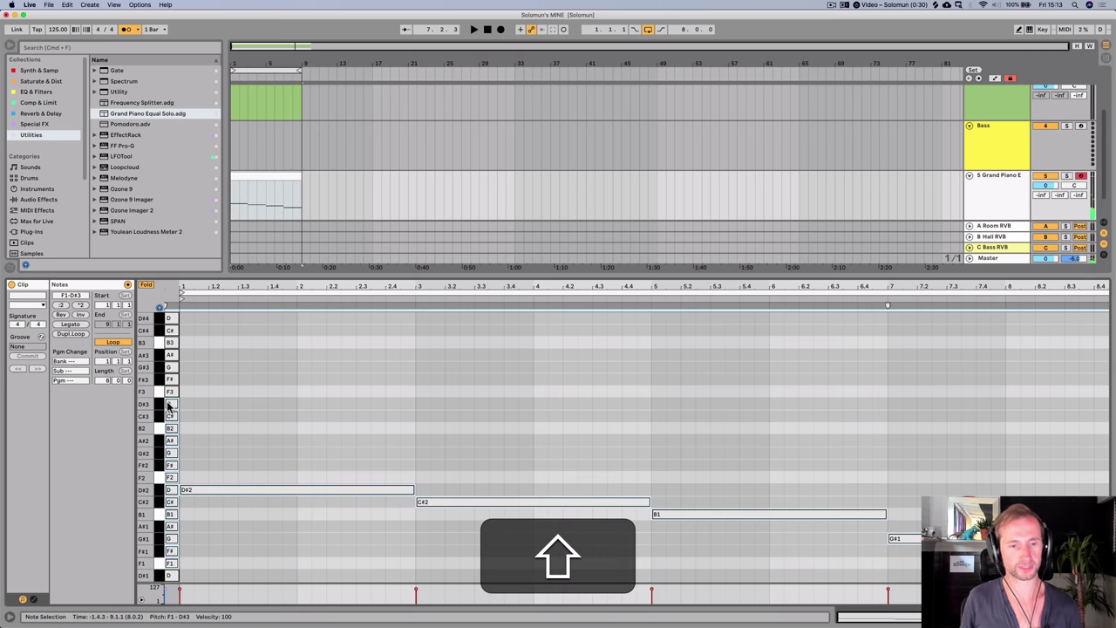
{"action": "key", "text": "shift+Down"}
{"action": "key", "text": "shift+Down"}
{"action": "key", "text": "space"}
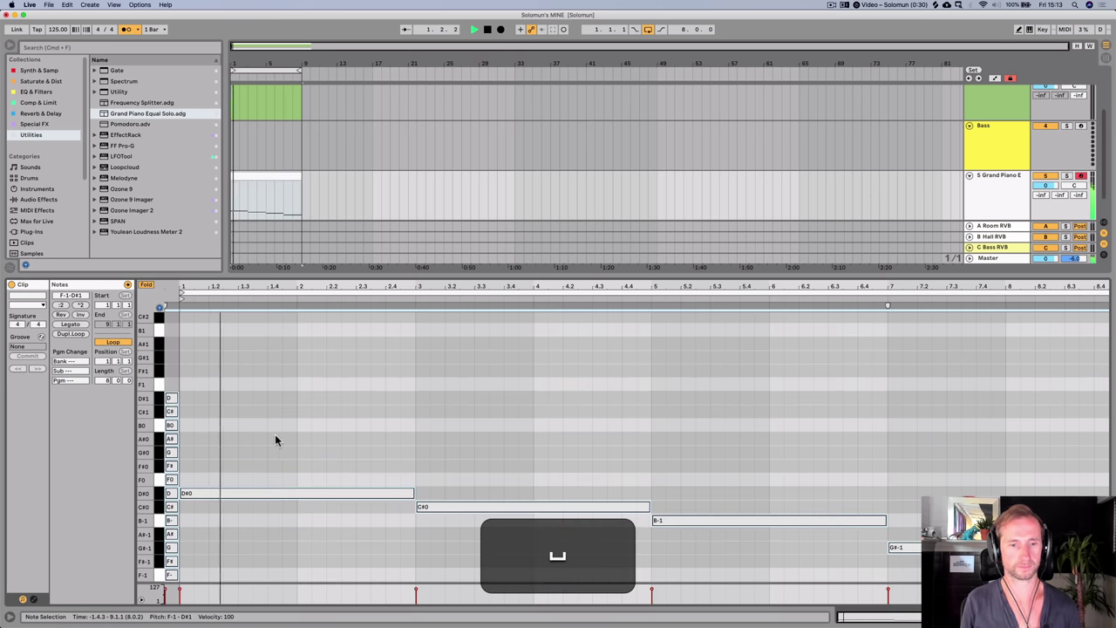
{"action": "key", "text": "space"}
{"action": "scroll", "coordinate": [264, 454], "scroll_direction": "up", "scroll_amount": 1}
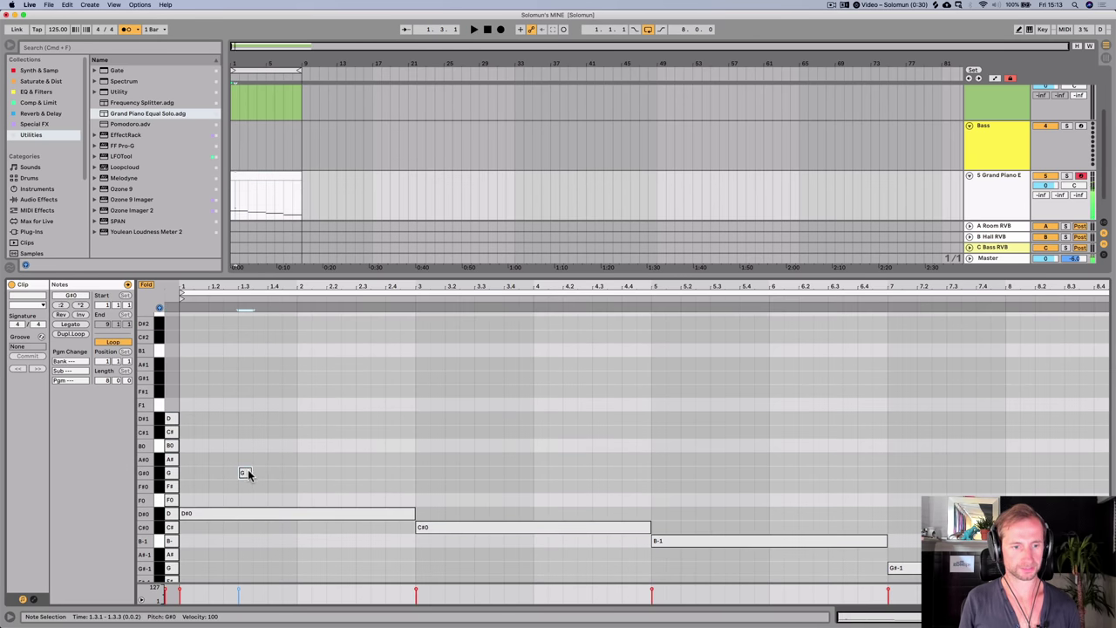
- Undo the stray G#0 note and the two-octave transposition, then deselect the notes
{"action": "key", "text": "super+z"}
{"action": "key", "text": "super+z"}
{"action": "key", "text": "super+z"}
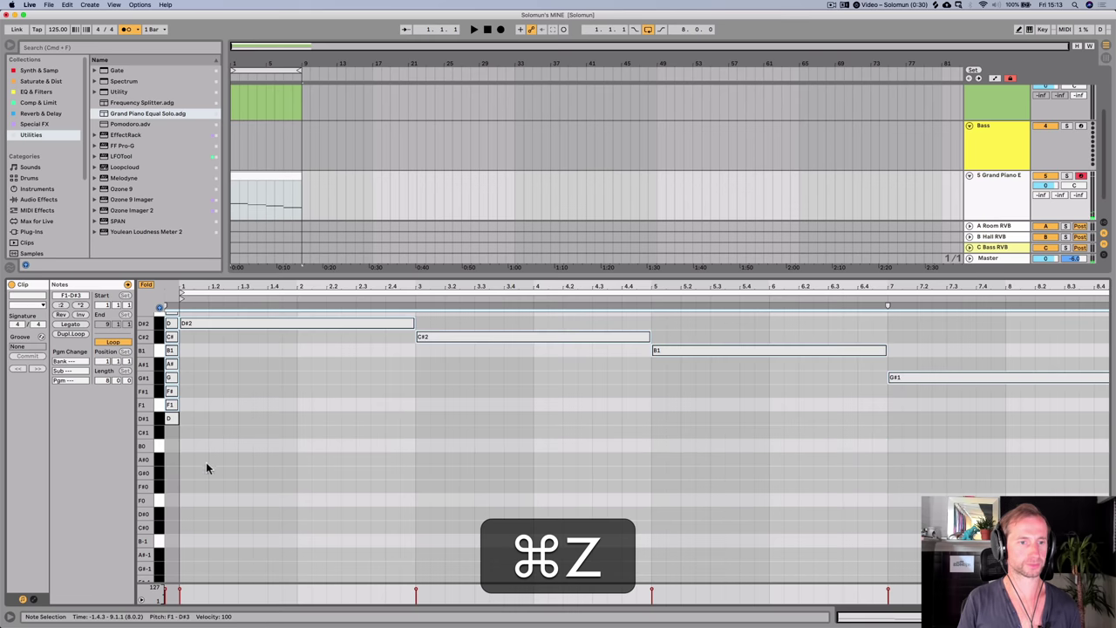
{"action": "left_click", "coordinate": [218, 469]}
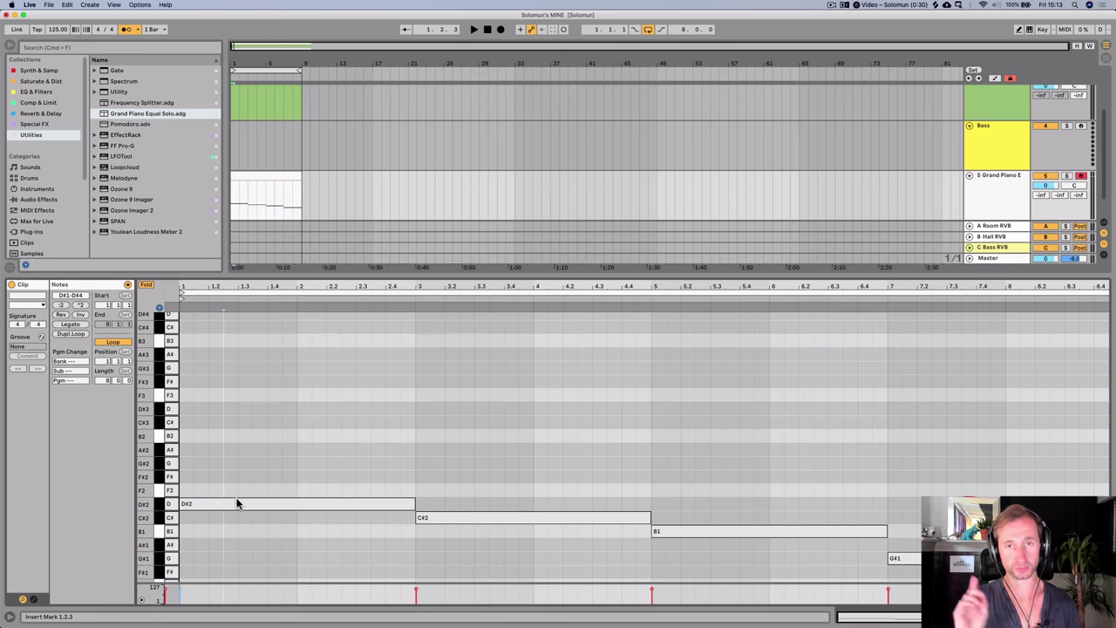
- Turn off note preview and copy the two-bar D#2 note up an octave to D#3
{"action": "key", "text": "p"}
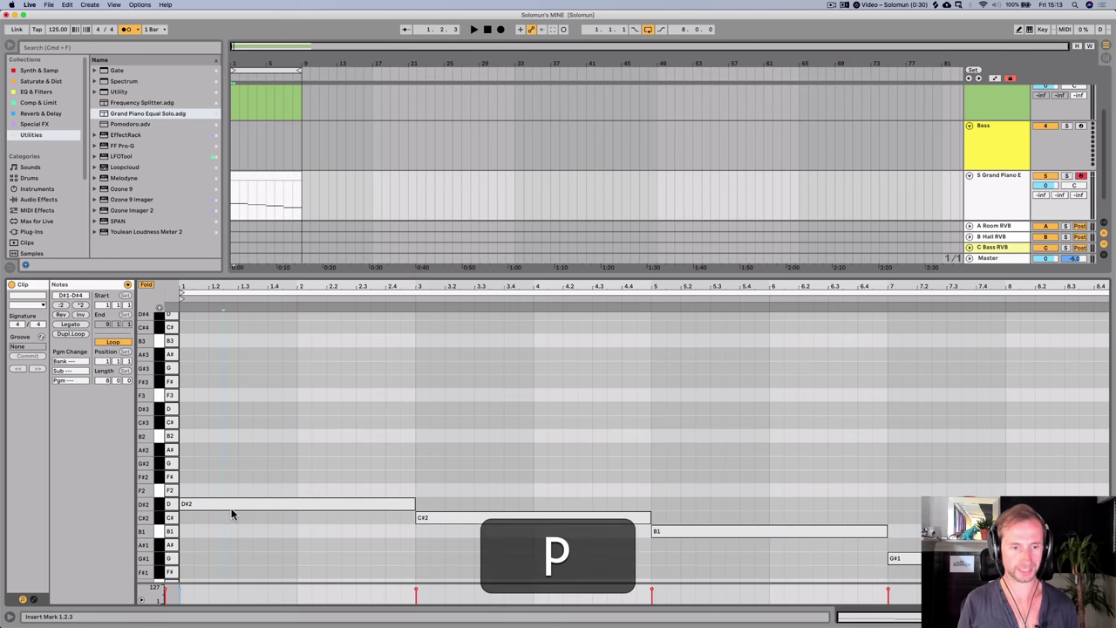
{"action": "left_click", "coordinate": [231, 507]}
{"action": "key", "text": "alt"}
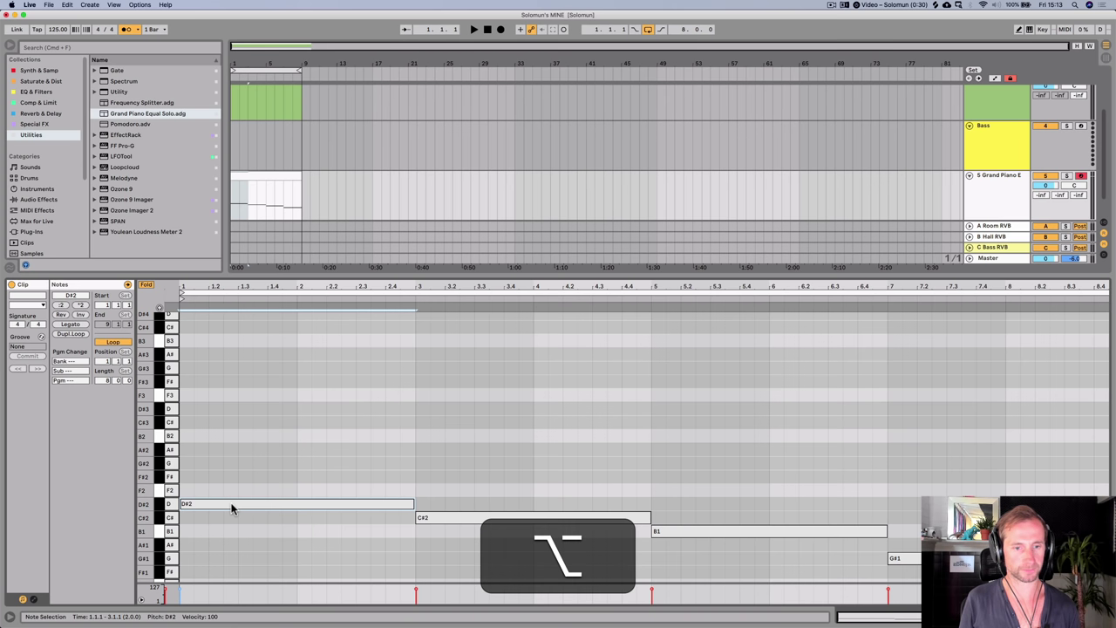
{"action": "left_click_drag", "start_coordinate": [231, 504], "coordinate": [231, 494], "text": "alt"}
{"action": "key", "text": "alt+shift+Up"}
{"action": "key", "text": "shift+Down"}
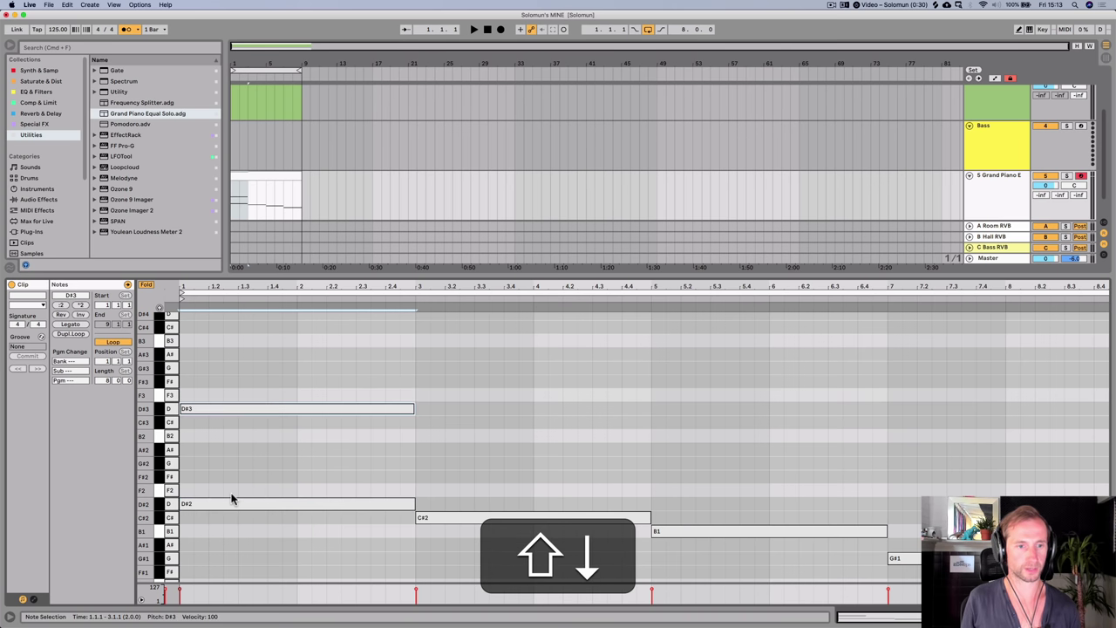
{"action": "scroll", "coordinate": [231, 403], "scroll_direction": "up", "scroll_amount": 1}
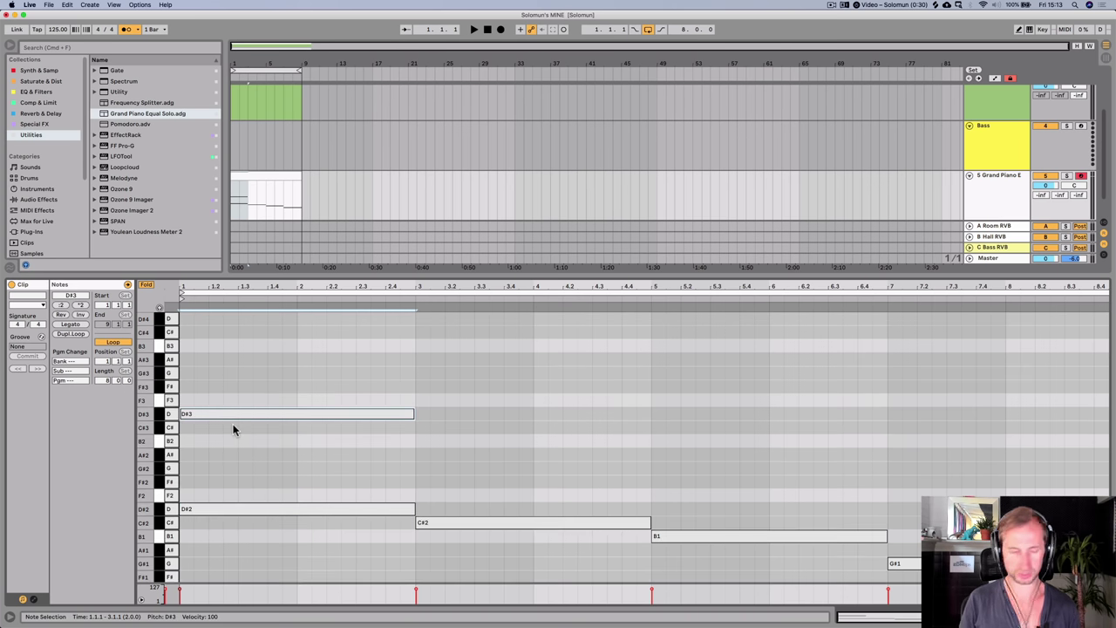
- Turn on note preview, stack copies of D#3 at F#3 and A#3 to form a D# minor chord, and play it
{"action": "key", "text": "p"}
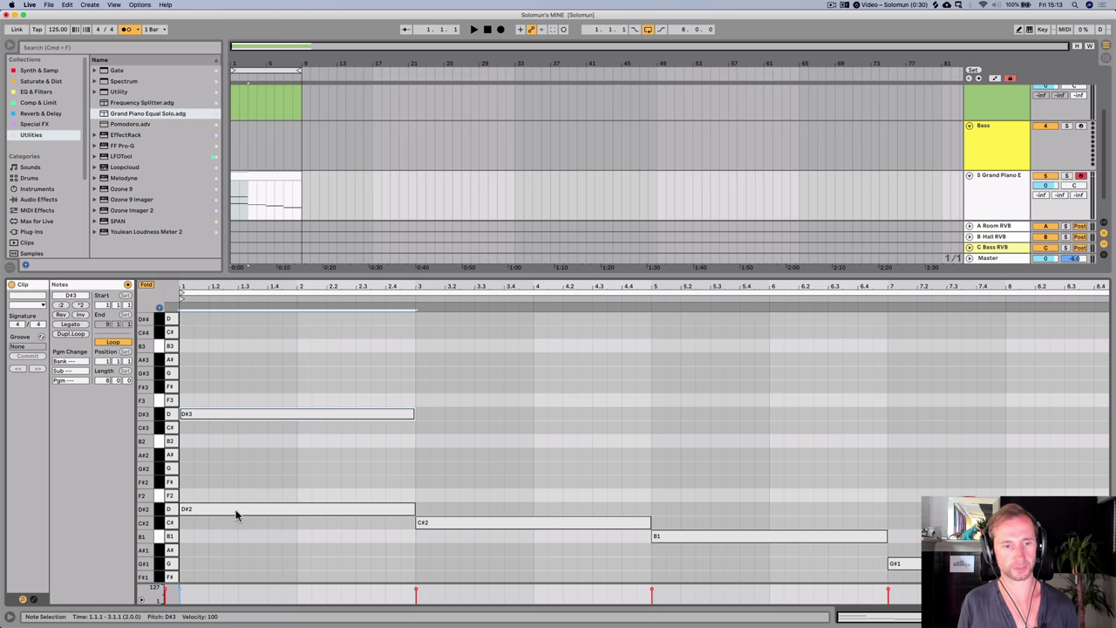
{"action": "key", "text": "alt"}
{"action": "left_click_drag", "start_coordinate": [235, 416], "coordinate": [230, 363]}
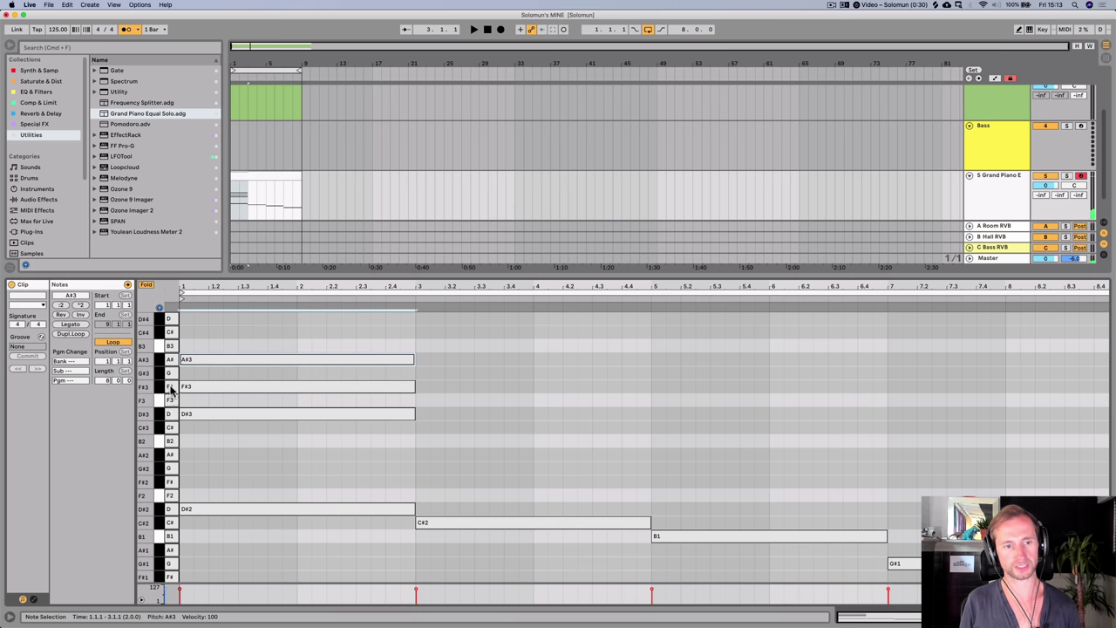
{"action": "key", "text": "alt"}
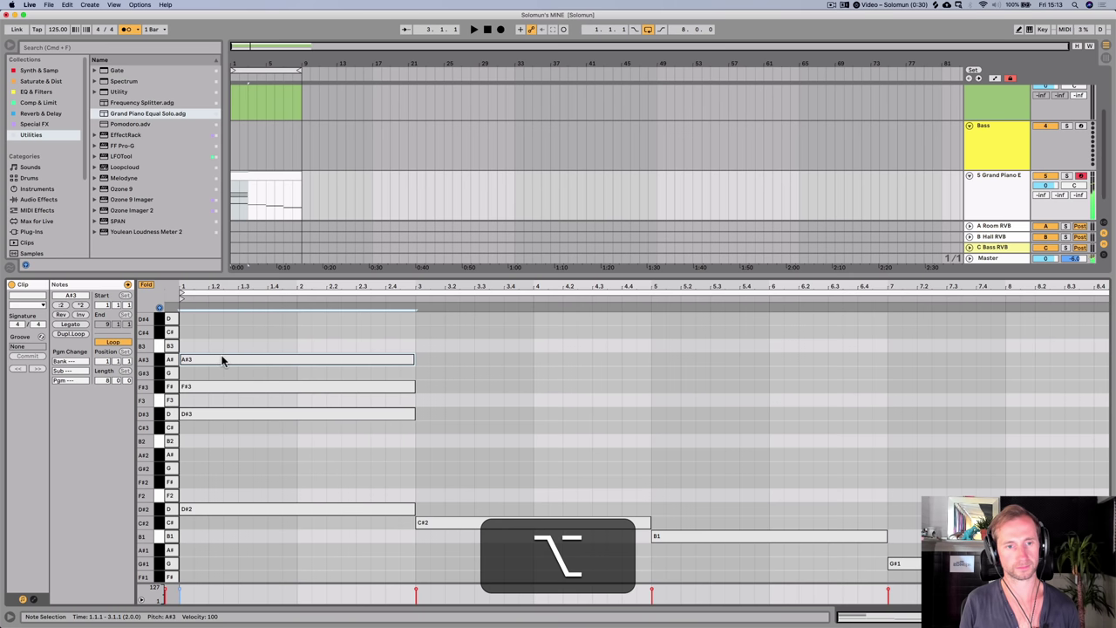
{"action": "key", "text": "space"}
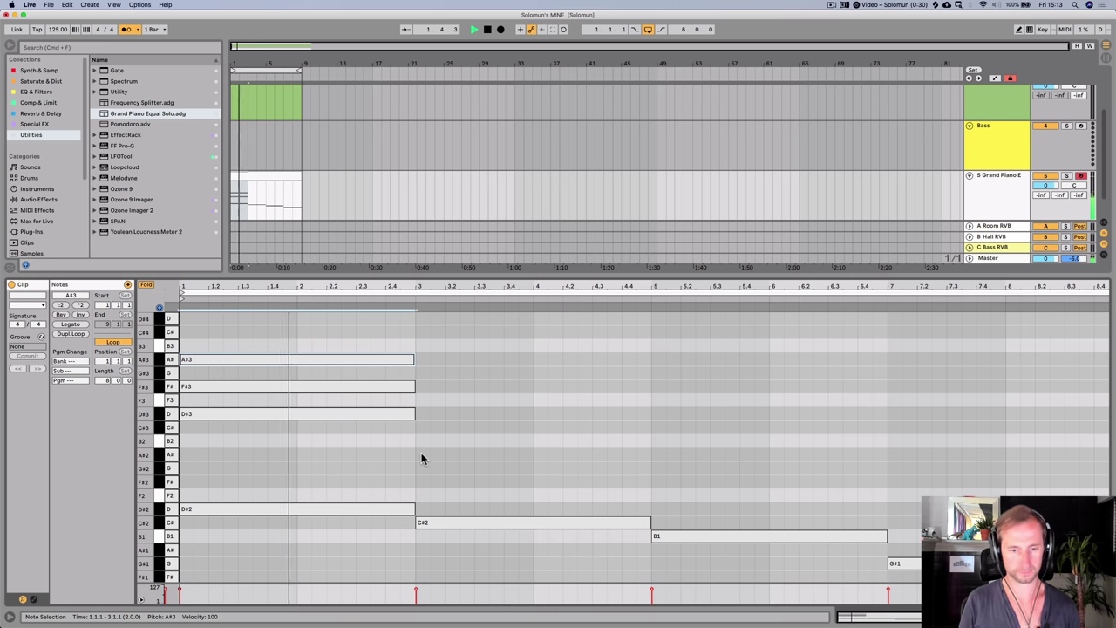
- Stop playback and, with note preview off, copy C#2, B1 and G#1 up to C#3, B2 and G#2; turn preview back on
{"action": "key", "text": "p"}
{"action": "key", "text": "space"}
{"action": "left_click", "coordinate": [450, 523]}
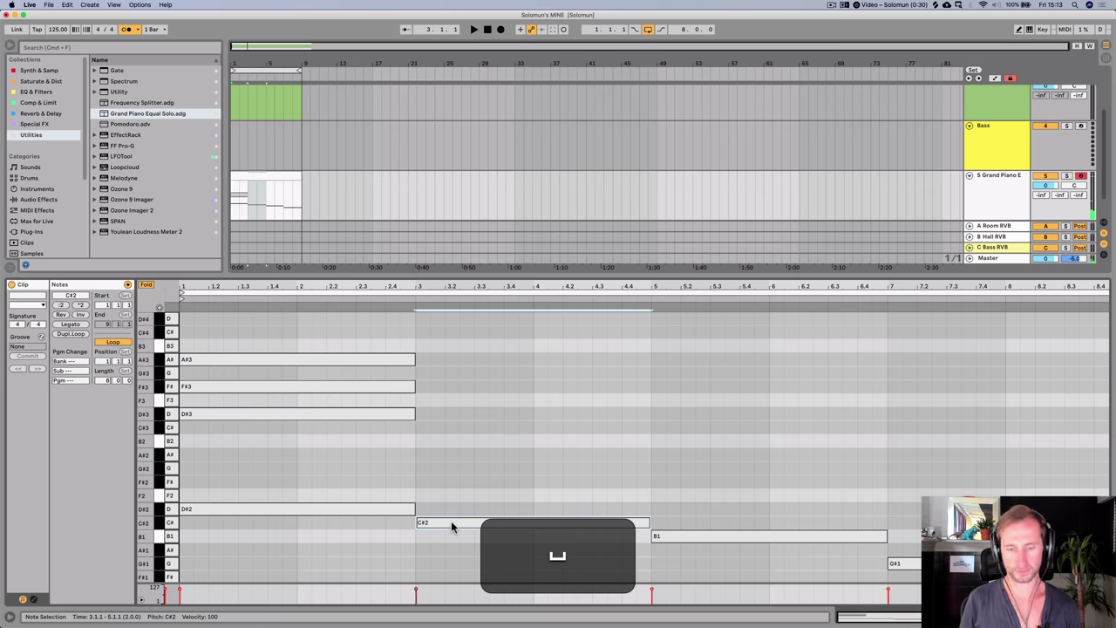
{"action": "left_click_drag", "start_coordinate": [252, 416], "coordinate": [922, 474]}
{"action": "key", "text": "alt+p"}
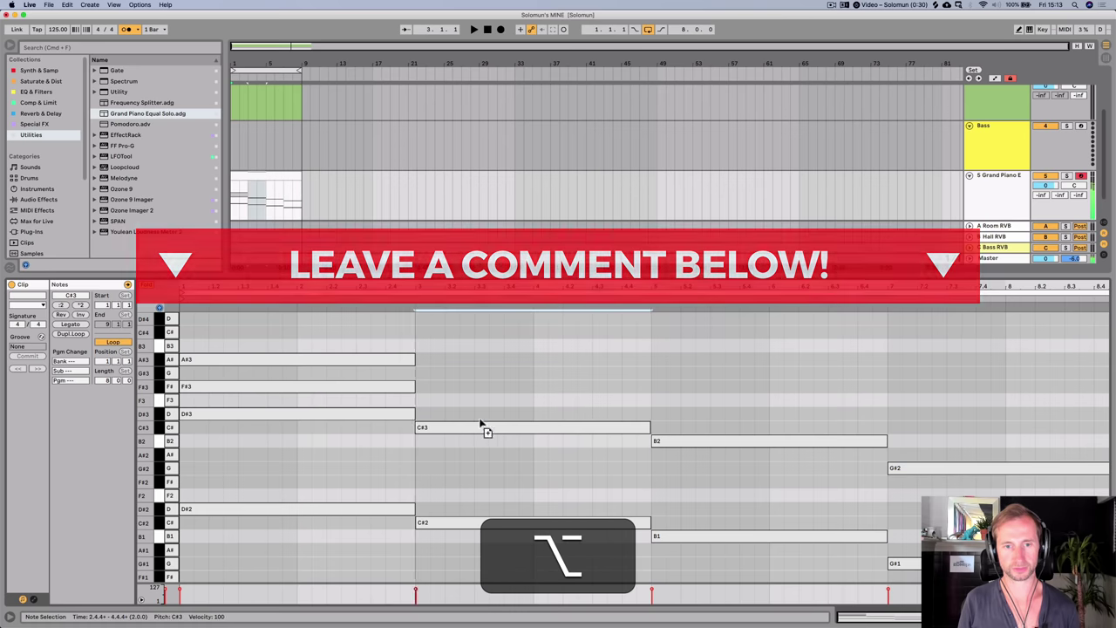
- Build the remaining triads by adding F3 and G#3 at bar 3, D#3 and F#3 at bar 5, and B2 and D#3 at bar 7
{"action": "left_click_drag", "start_coordinate": [483, 428], "coordinate": [478, 375]}
{"action": "key", "text": "alt+super+Left"}
{"action": "left_click_drag", "start_coordinate": [684, 439], "coordinate": [683, 389]}
{"action": "left_click_drag", "start_coordinate": [929, 475], "coordinate": [929, 412]}
- Play through the four-chord progression and enlarge the velocity lane below the notes
{"action": "key", "text": "alt+Right"}
{"action": "key", "text": "Left"}
{"action": "key", "text": "space"}
{"action": "left_click", "coordinate": [428, 448]}
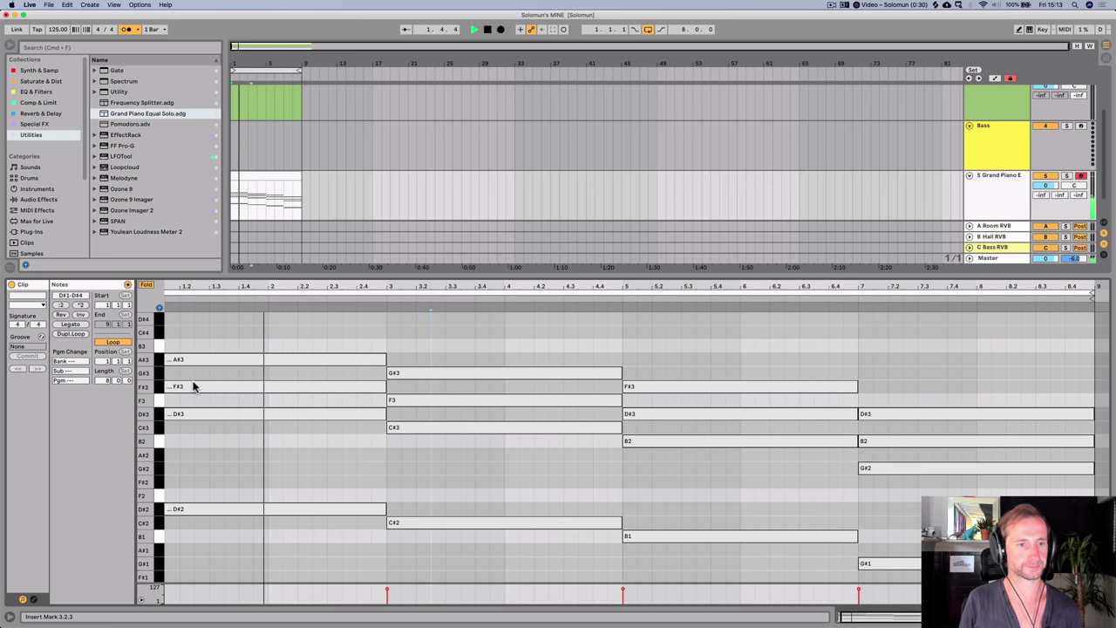
{"action": "left_click_drag", "start_coordinate": [304, 285], "coordinate": [327, 276]}
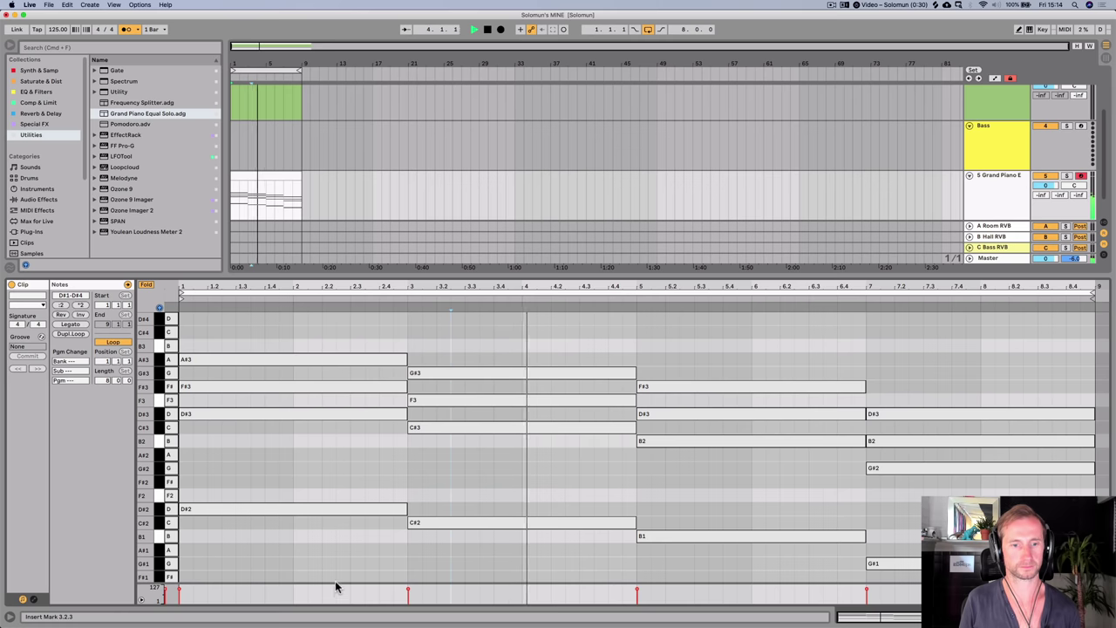
{"action": "left_click_drag", "start_coordinate": [336, 582], "coordinate": [336, 544]}
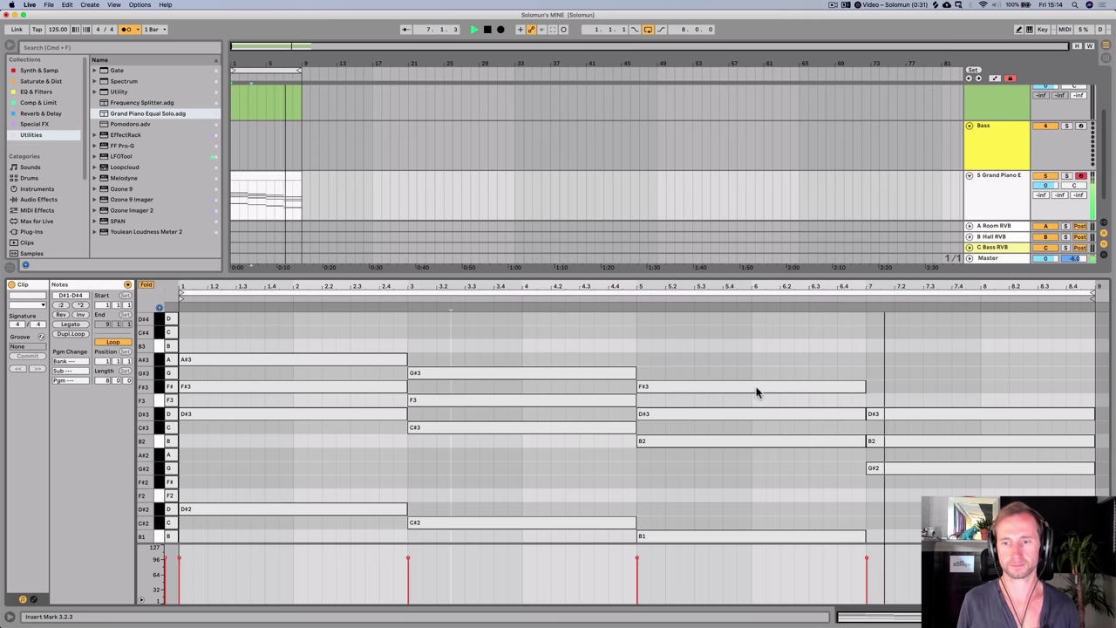
{"action": "key", "text": "space"}
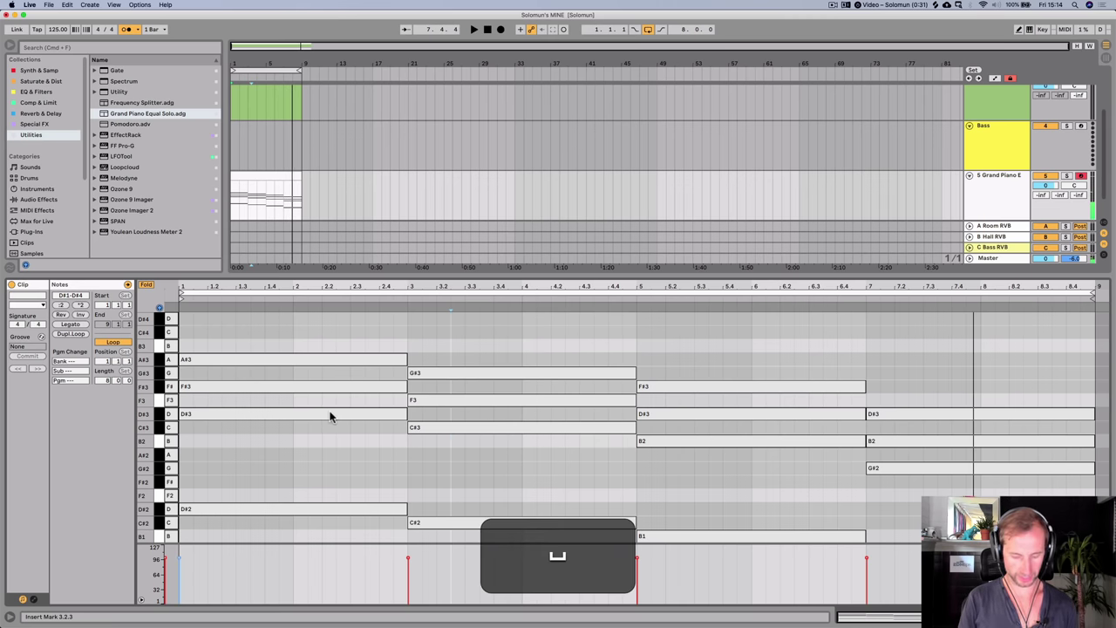
- Save the set, collapse the Grand Piano rack in the device chain and add an EQ Eight after it
{"action": "key", "text": "shift+Tab"}
{"action": "key", "text": "super+s"}
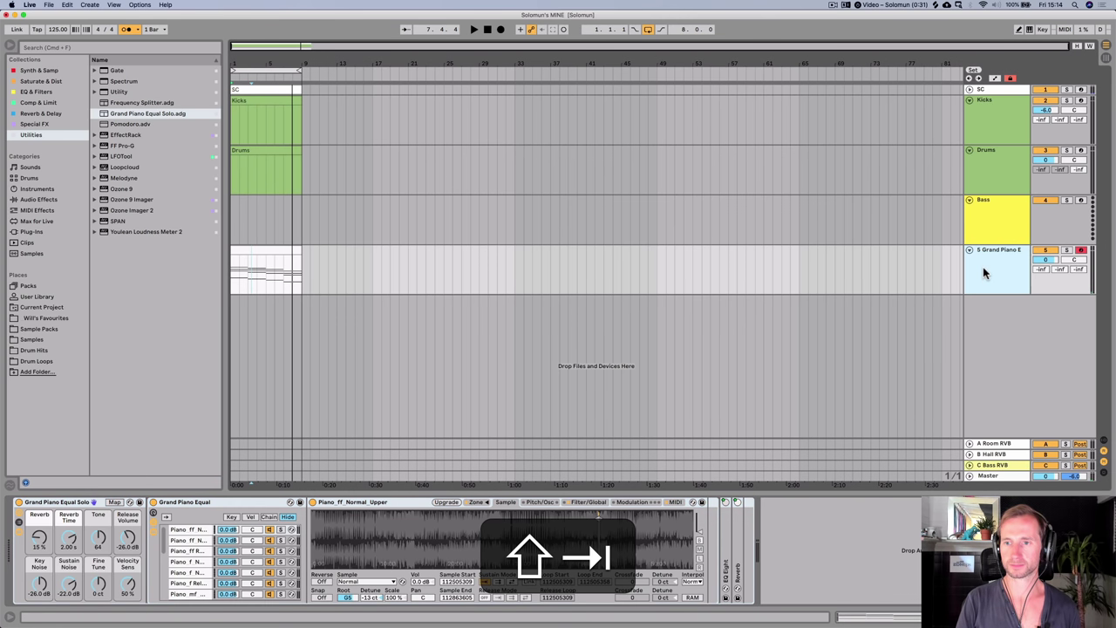
{"action": "double_click", "coordinate": [48, 503]}
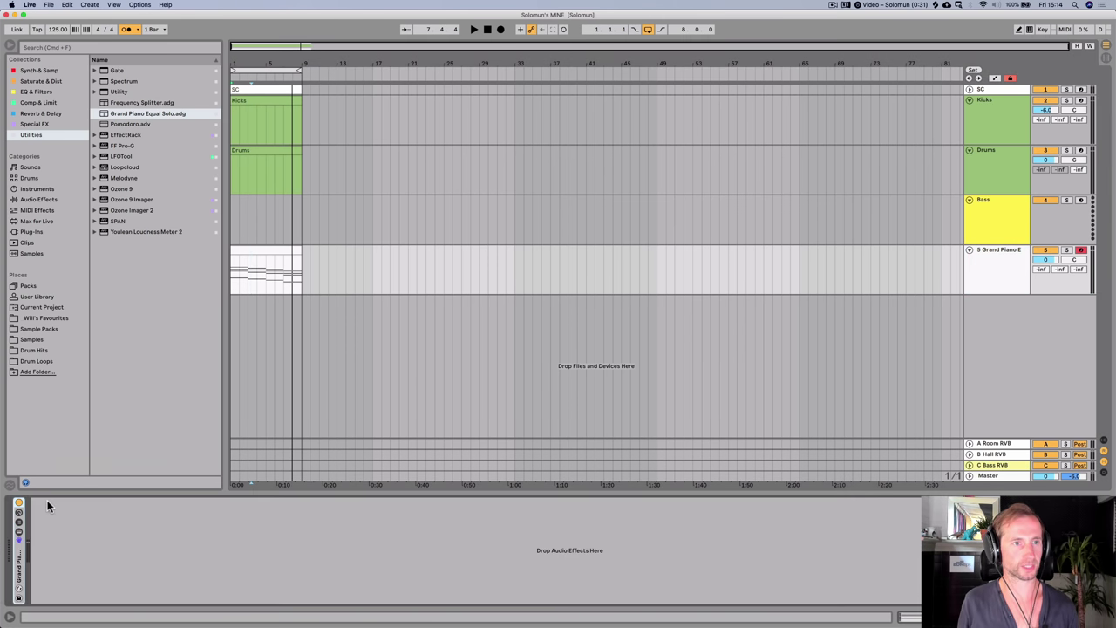
{"action": "left_click", "coordinate": [25, 92]}
{"action": "left_click_drag", "start_coordinate": [124, 82], "coordinate": [128, 154]}
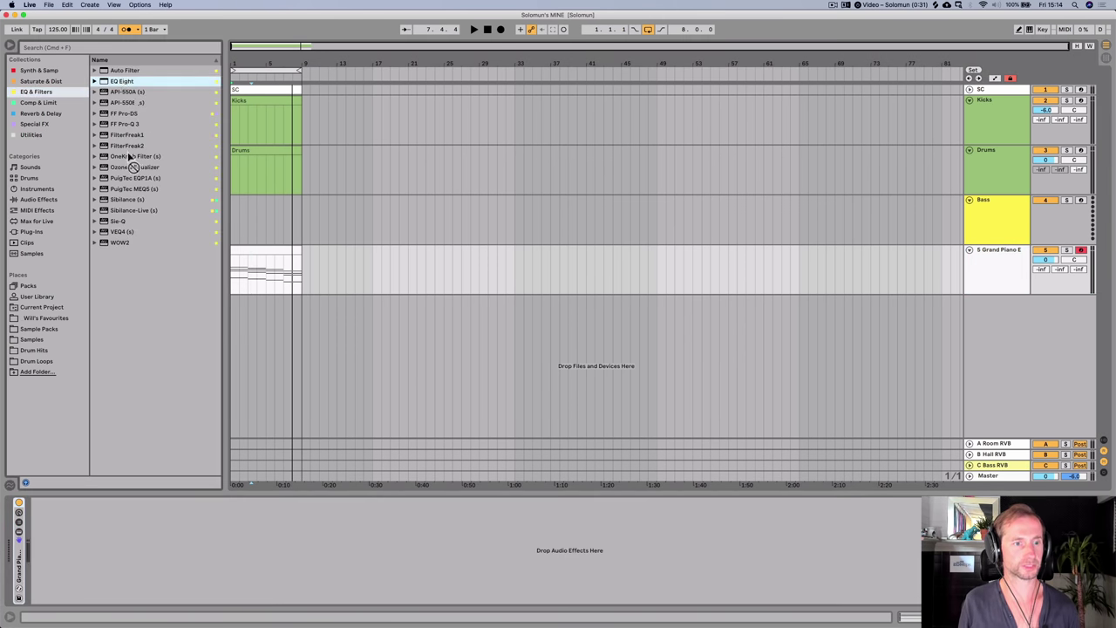
{"action": "left_click_drag", "start_coordinate": [72, 513], "coordinate": [46, 514]}
- While auditioning the piano, low-cut it at 115 Hz in EQ Eight, dip band 2 by 3.60 dB at 220 Hz, and save
{"action": "key", "text": "space"}
{"action": "key", "text": "space"}
{"action": "key", "text": "space"}
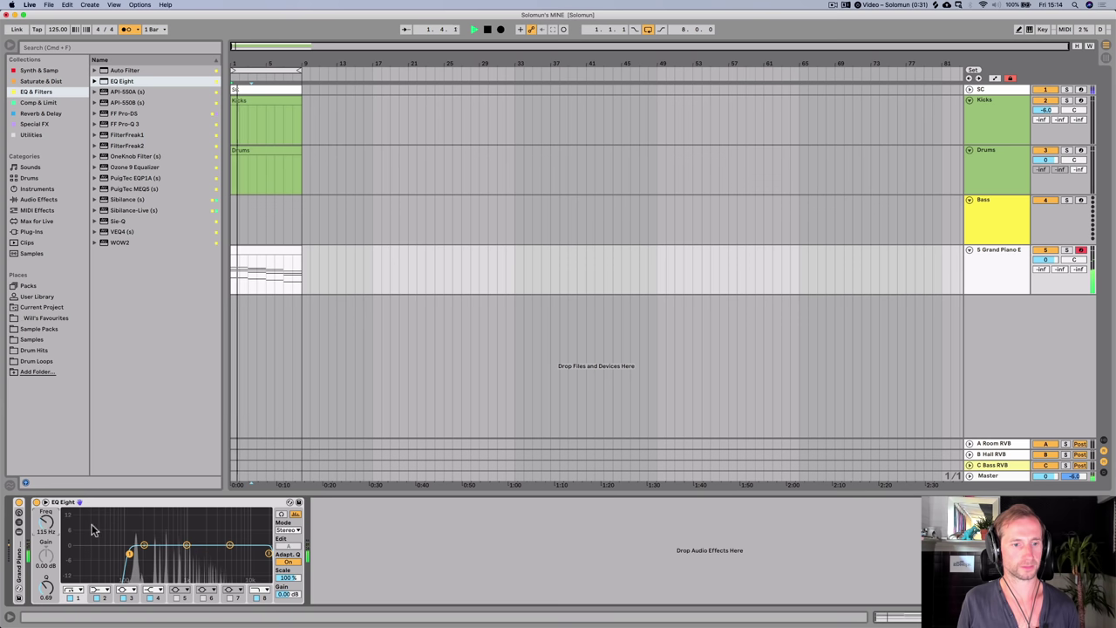
{"action": "key", "text": "space"}
{"action": "left_click_drag", "start_coordinate": [144, 544], "coordinate": [146, 553]}
{"action": "key", "text": "space"}
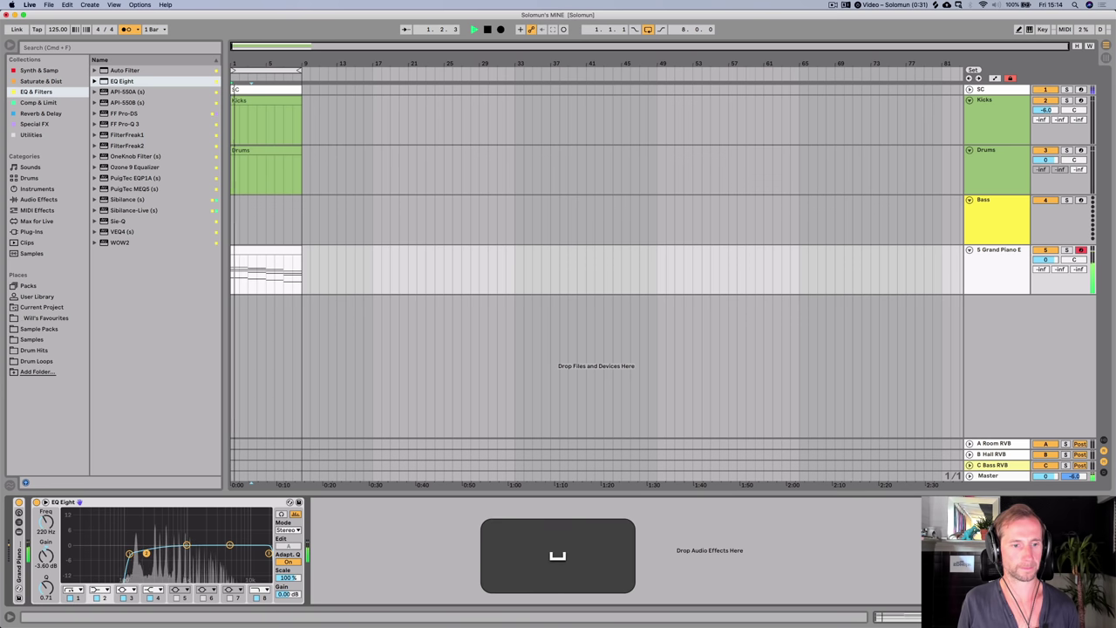
{"action": "key", "text": "space"}
{"action": "key", "text": "super+s"}
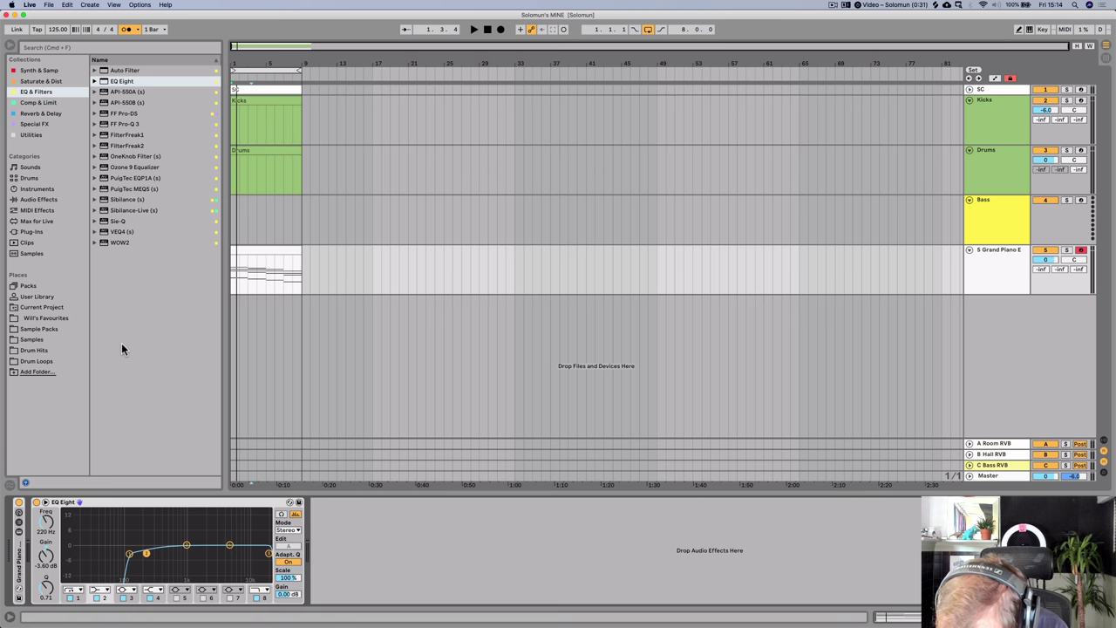
- Find Echo among the reverb and delay effects and add it after EQ Eight on the piano track
{"action": "left_click", "coordinate": [44, 111]}
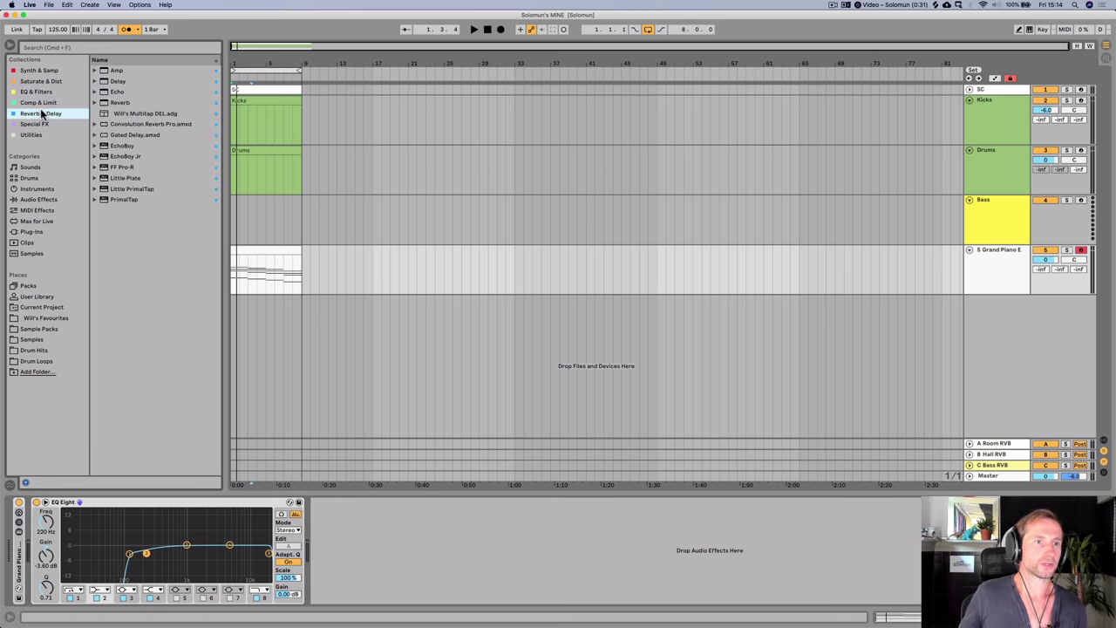
{"action": "key", "text": "Up"}
{"action": "key", "text": "Up"}
{"action": "key", "text": "Up"}
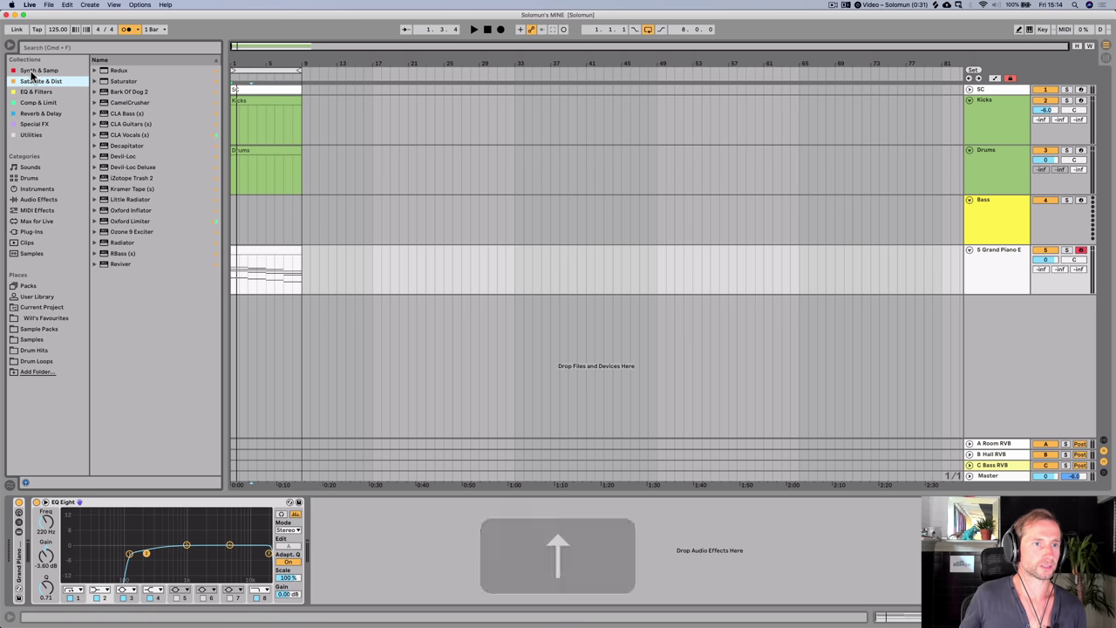
{"action": "left_click", "coordinate": [34, 115]}
{"action": "left_click", "coordinate": [116, 92]}
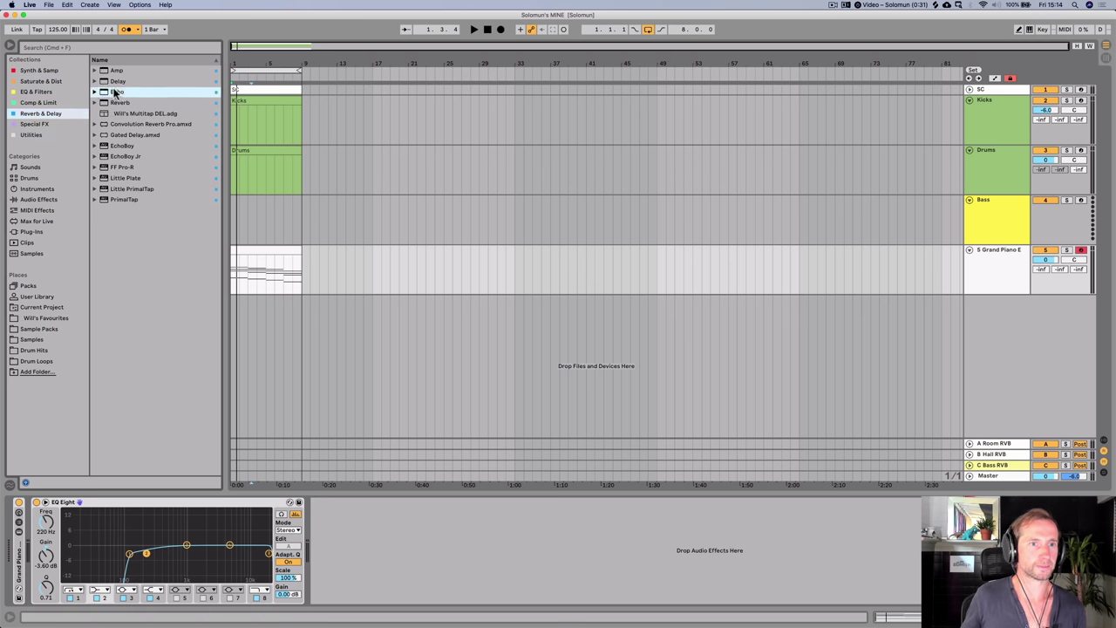
{"action": "left_click_drag", "start_coordinate": [390, 455], "coordinate": [382, 532]}
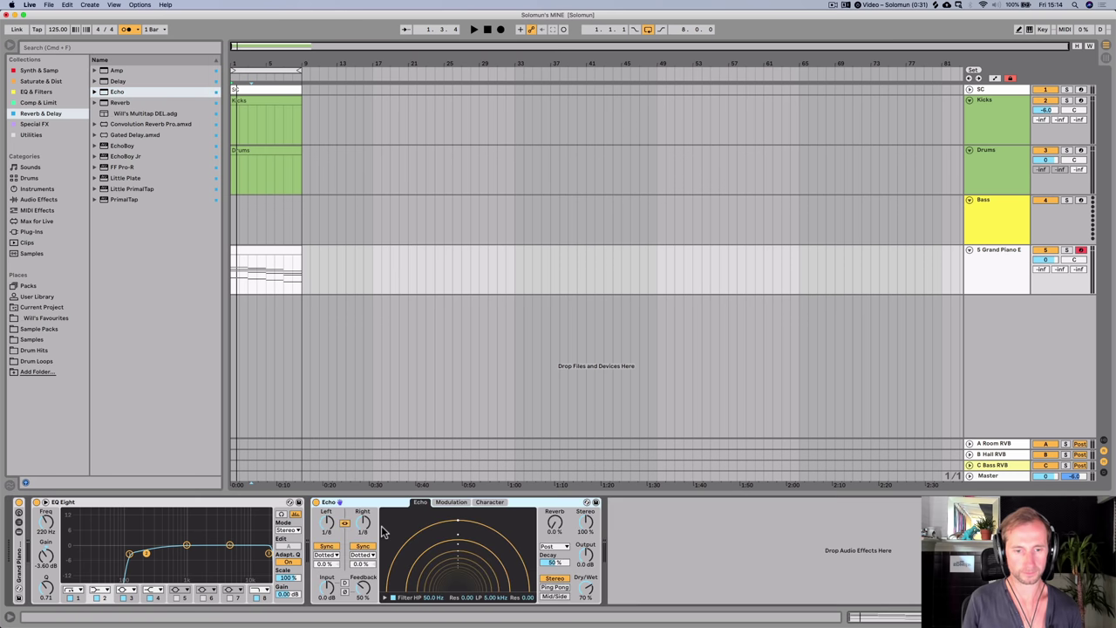
- Set Echo to Ping Pong with both delays in straight Notes timing, and lower Dry/Wet to 44% while auditioning it
{"action": "left_click", "coordinate": [553, 589]}
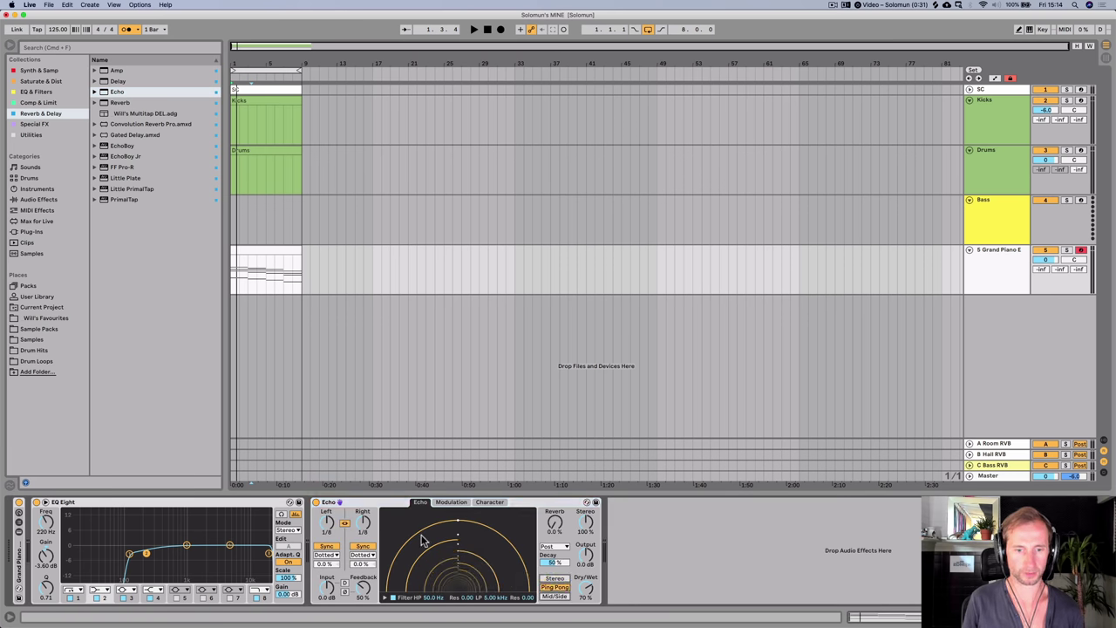
{"action": "left_click", "coordinate": [363, 556]}
{"action": "left_click", "coordinate": [363, 564]}
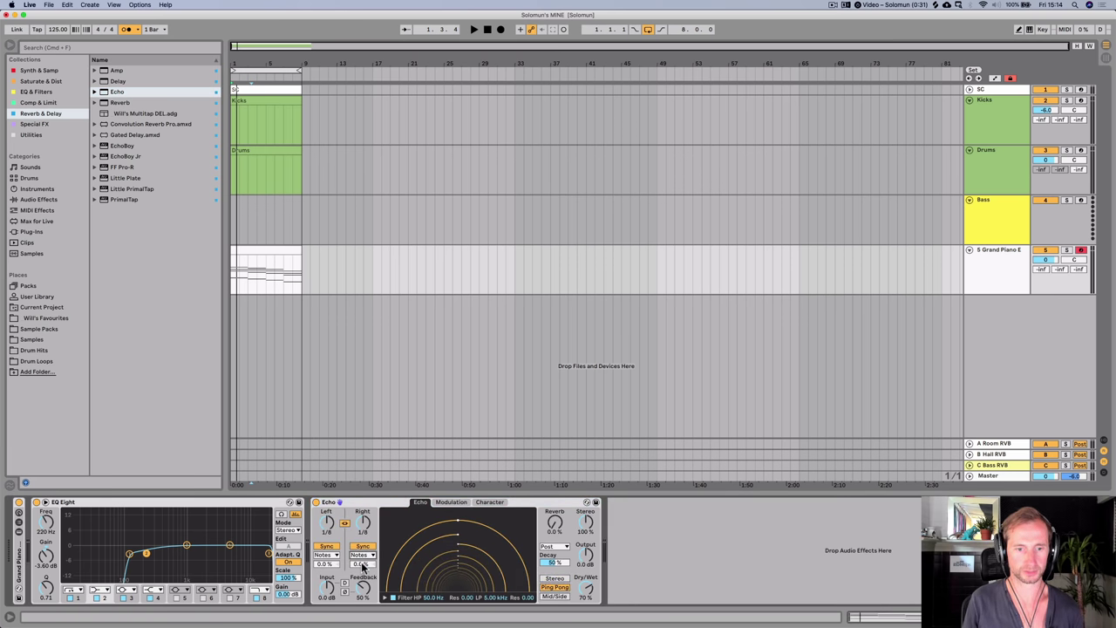
{"action": "key", "text": "space"}
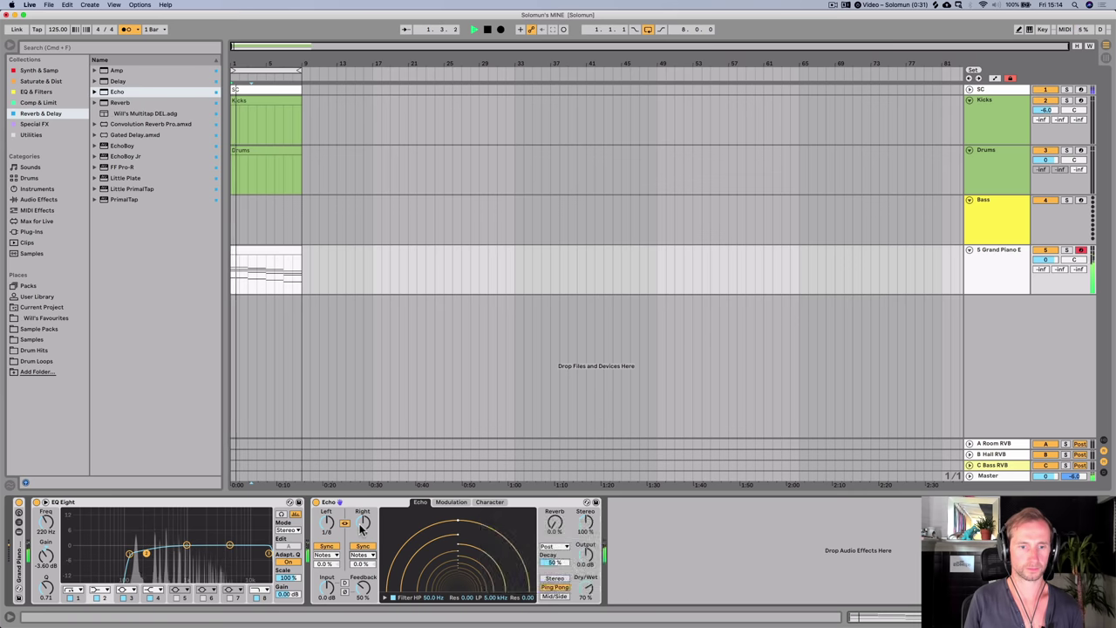
{"action": "key", "text": "space"}
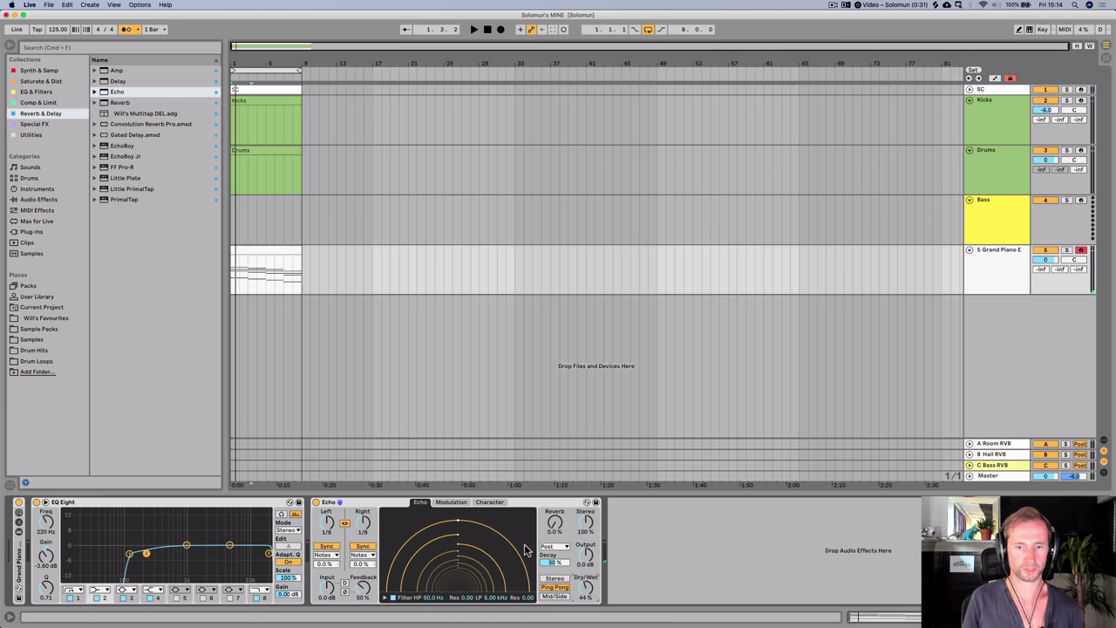
- Copy Echo, remove it from the piano track, and insert a new return track after C Bass RVB
{"action": "key", "text": "super+c"}
{"action": "key", "text": "super+BackSpace"}
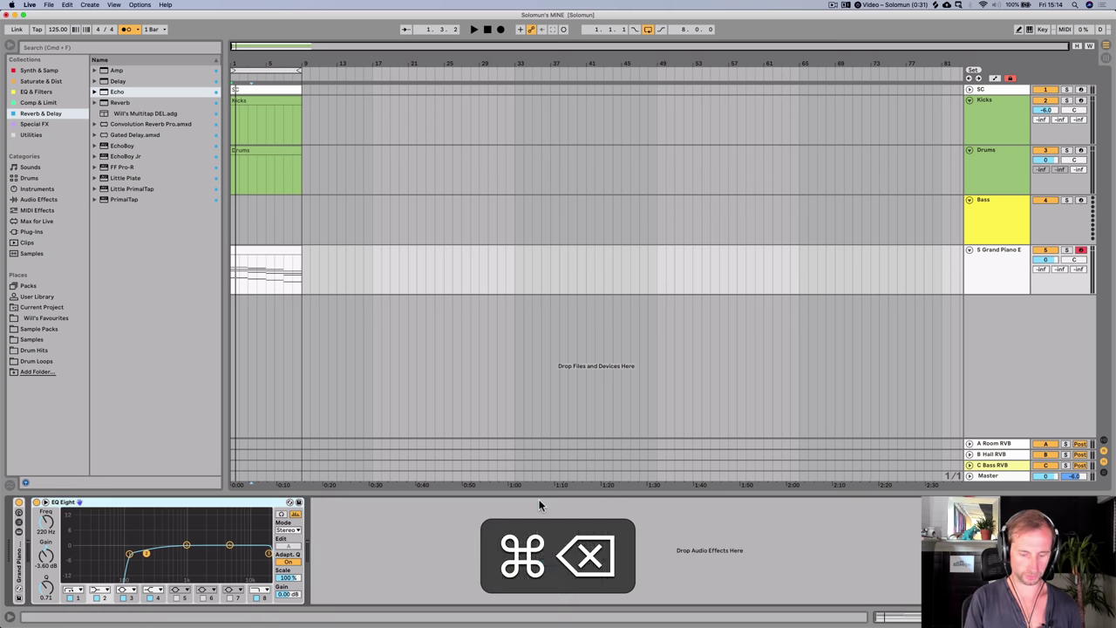
{"action": "key", "text": "Tab"}
{"action": "left_click", "coordinate": [1027, 49]}
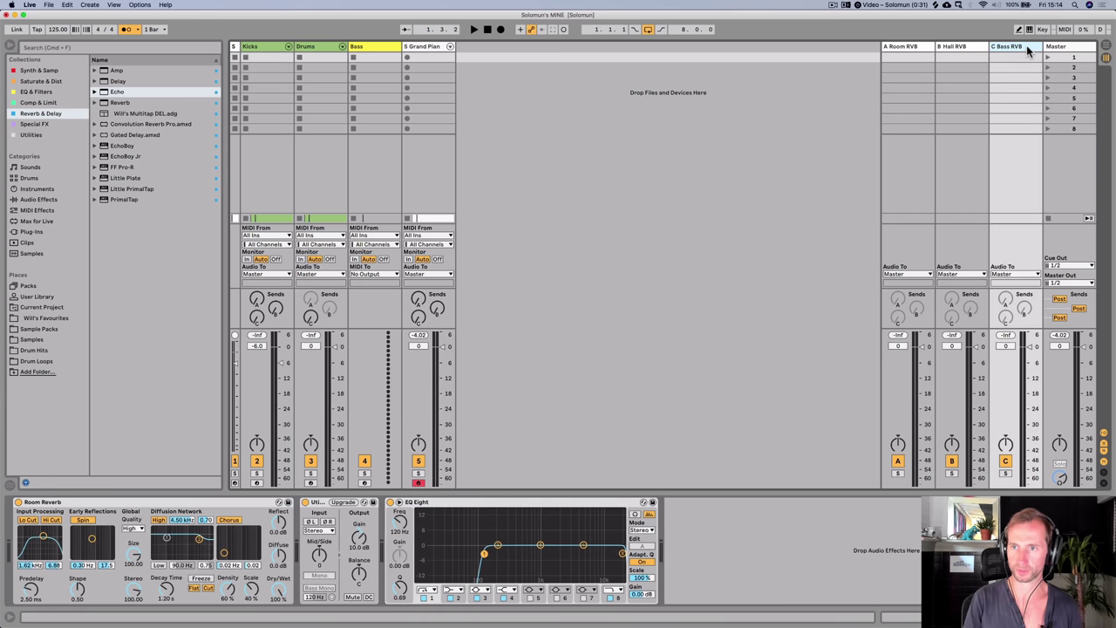
{"action": "key", "text": "alt+super+t"}
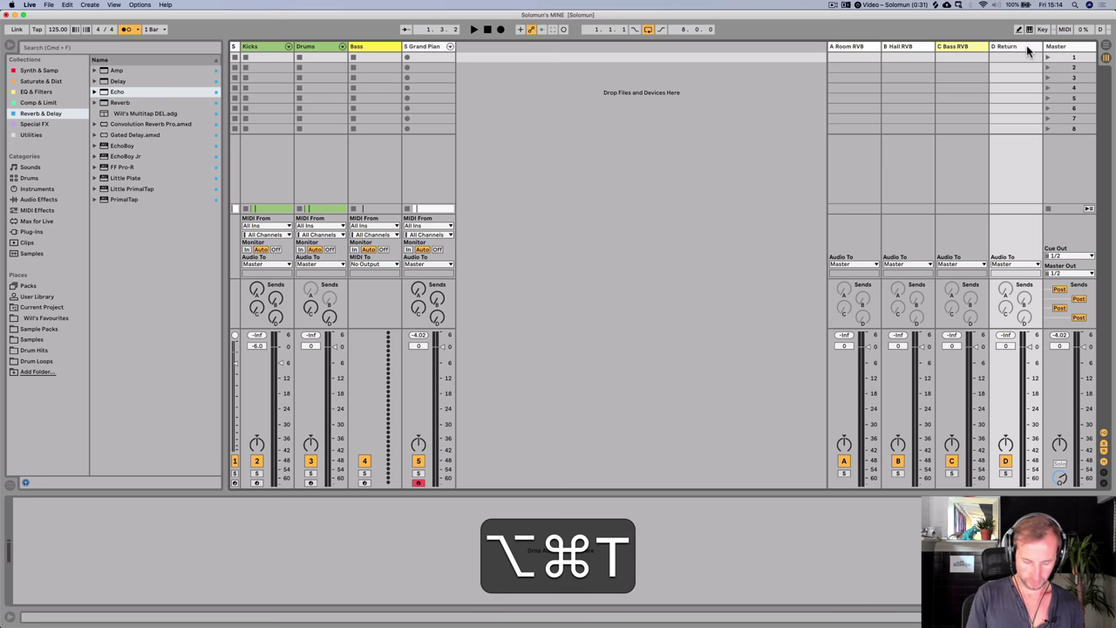
- Name the new return track Piano DEL and give it a pale blue-grey color
{"action": "key", "text": "super+r"}
{"action": "type", "text": "Piano D"}
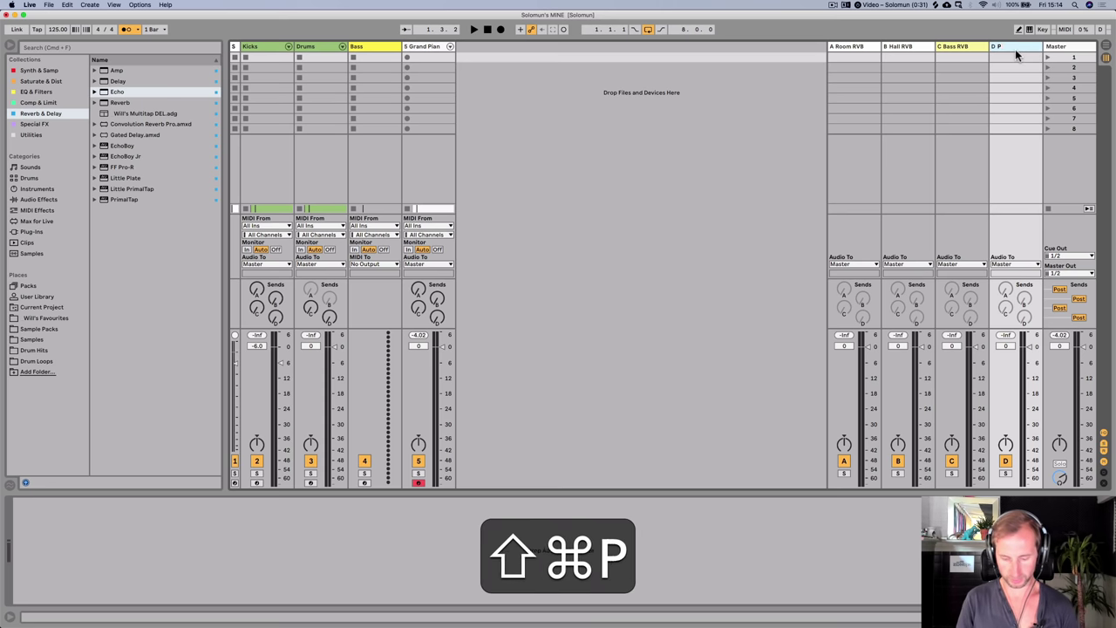
{"action": "type", "text": "EL"}
{"action": "key", "text": "Left"}
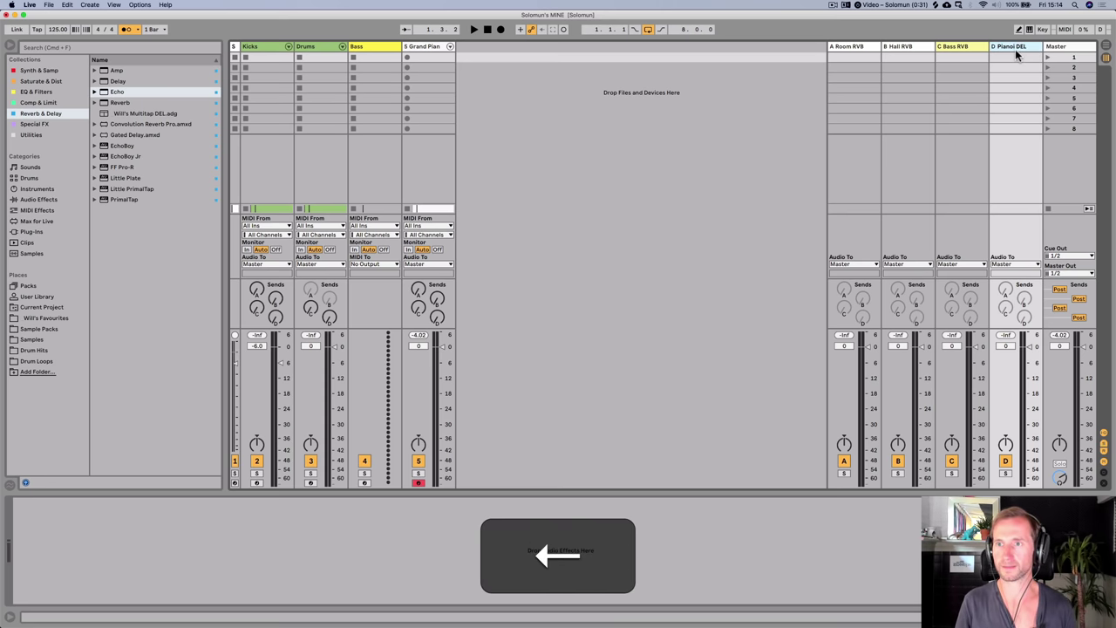
{"action": "key", "text": "BackSpace"}
{"action": "key", "text": "Return"}
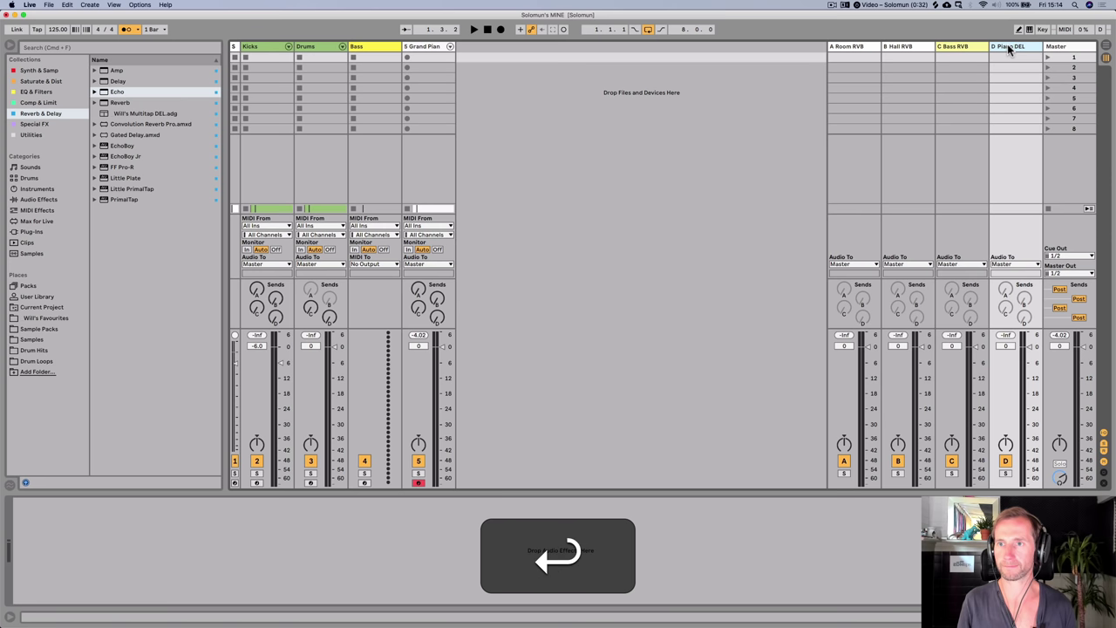
{"action": "right_click", "coordinate": [1007, 46]}
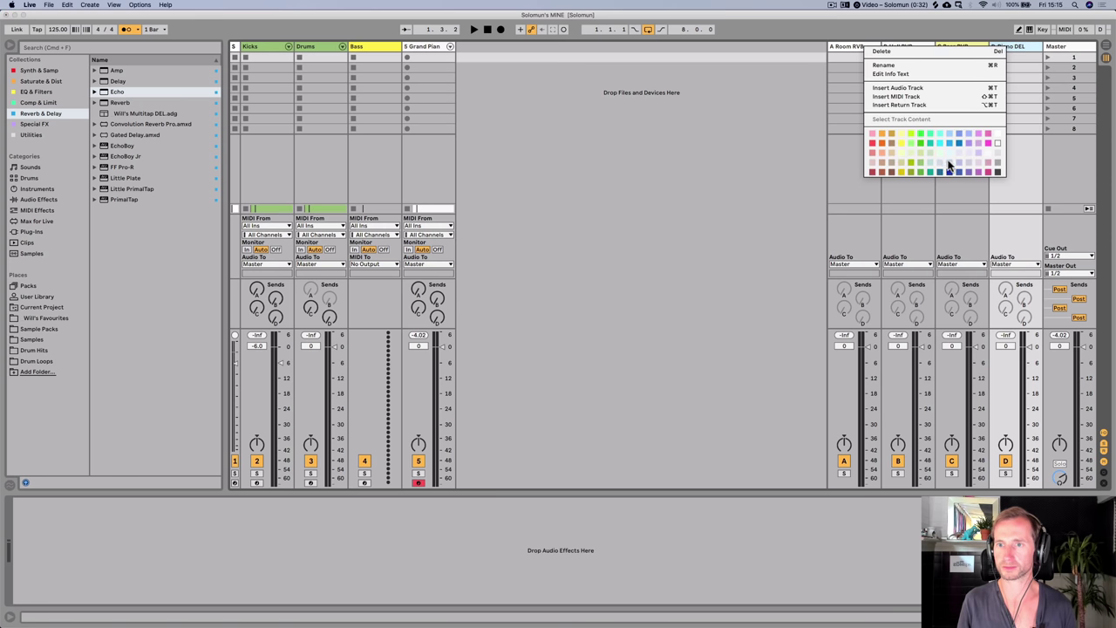
{"action": "left_click", "coordinate": [948, 162]}
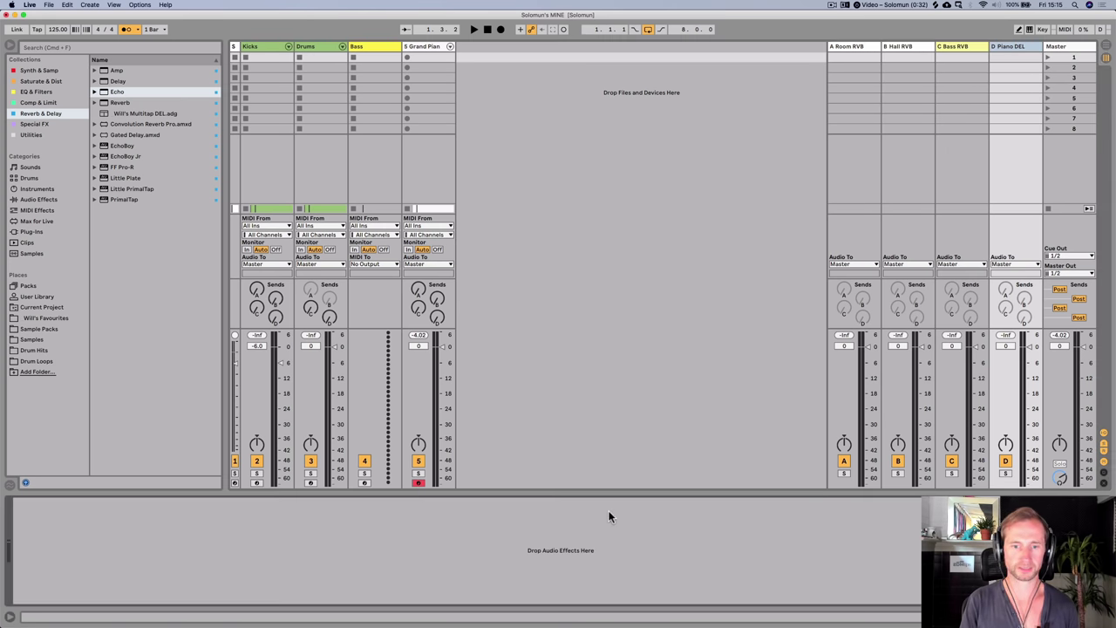
- Paste the copied Echo onto the Piano DEL return and set its Dry/Wet to 100%
{"action": "key", "text": "super+v"}
{"action": "left_click_drag", "start_coordinate": [290, 587], "coordinate": [290, 549]}
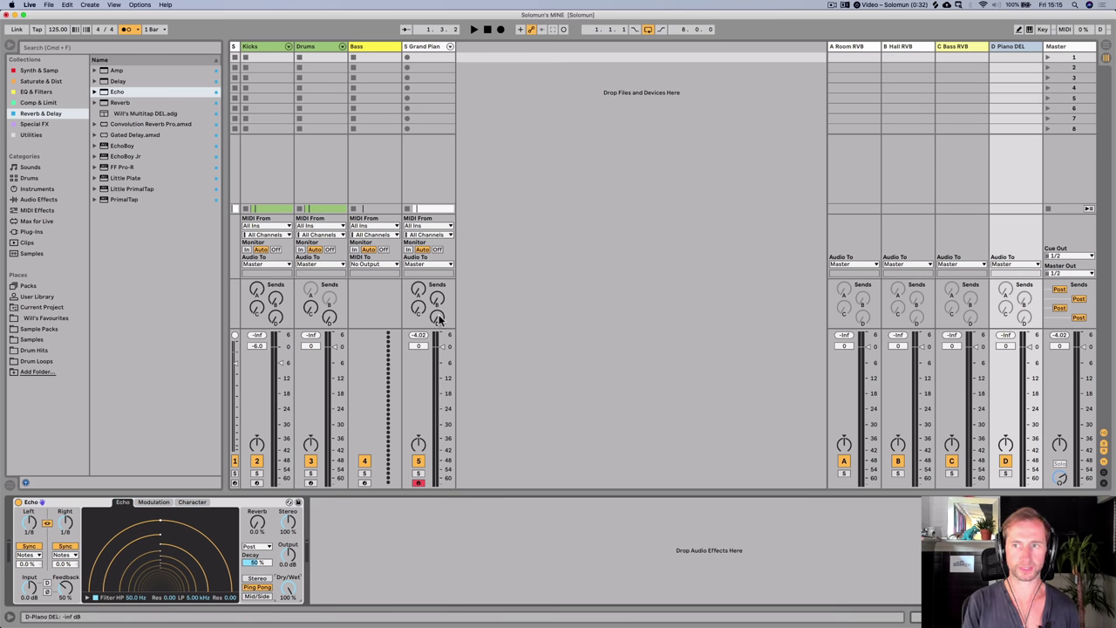
- Raise the grand piano's send to Piano DEL to -7.0 dB while auditioning the delay
{"action": "left_click_drag", "start_coordinate": [440, 320], "coordinate": [439, 301]}
{"action": "key", "text": "space"}
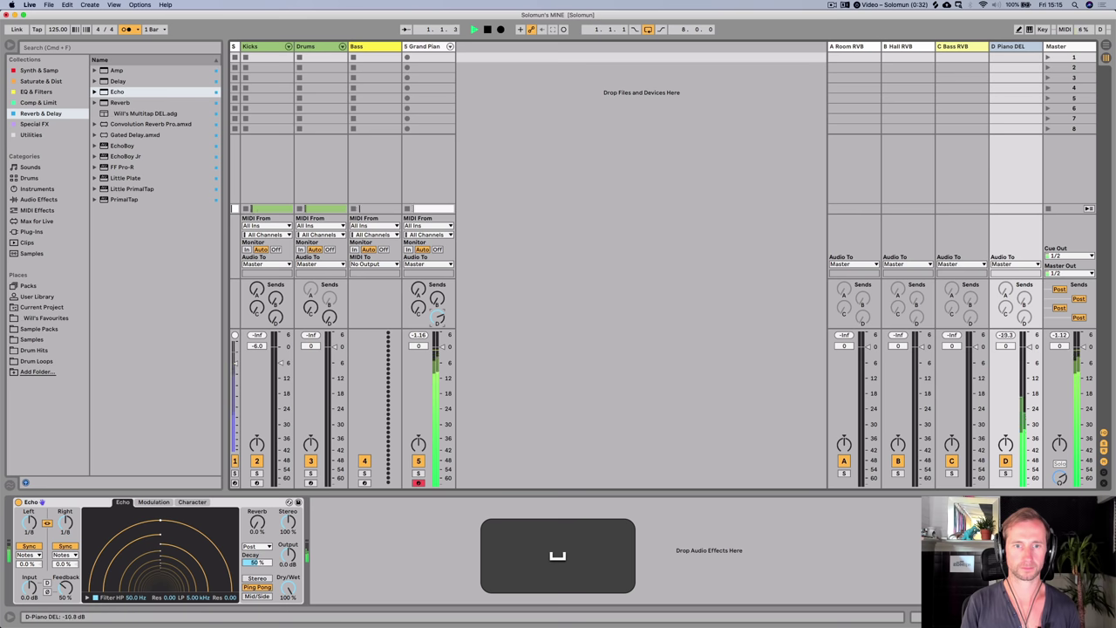
{"action": "left_click_drag", "start_coordinate": [438, 321], "coordinate": [437, 316]}
{"action": "key", "text": "space"}
{"action": "key", "text": "space"}
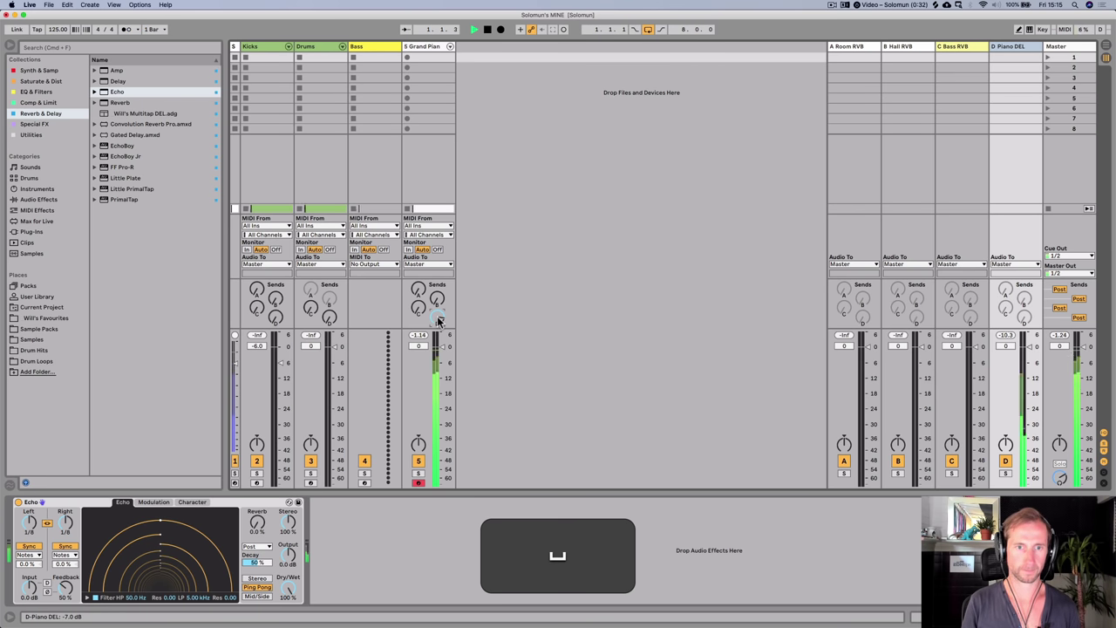
- Set the Piano DEL Echo's feedback to 82% and its filter to about 149 Hz high-pass and 13.2 kHz low-pass
{"action": "key", "text": "space"}
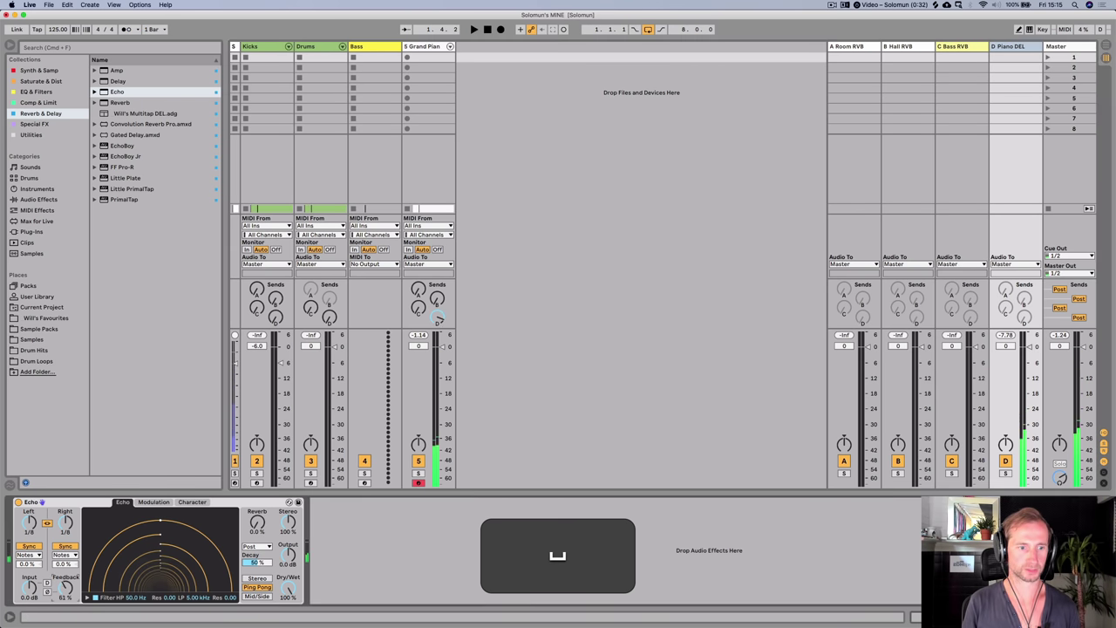
{"action": "left_click_drag", "start_coordinate": [66, 588], "coordinate": [66, 562]}
{"action": "left_click", "coordinate": [93, 597]}
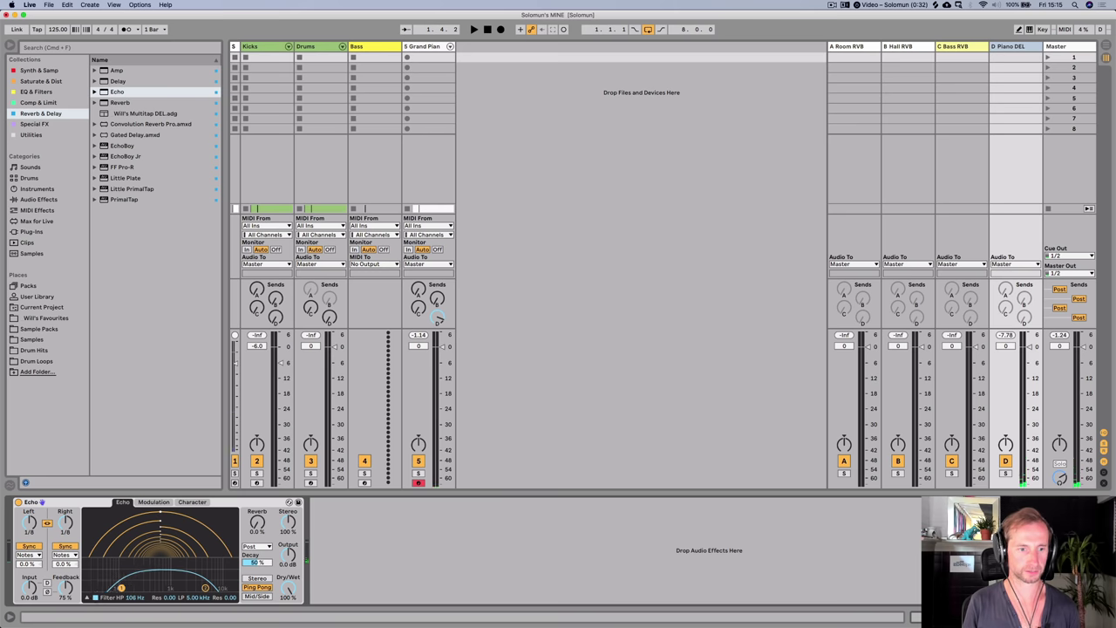
{"action": "key", "text": "space"}
{"action": "left_click_drag", "start_coordinate": [205, 589], "coordinate": [226, 586]}
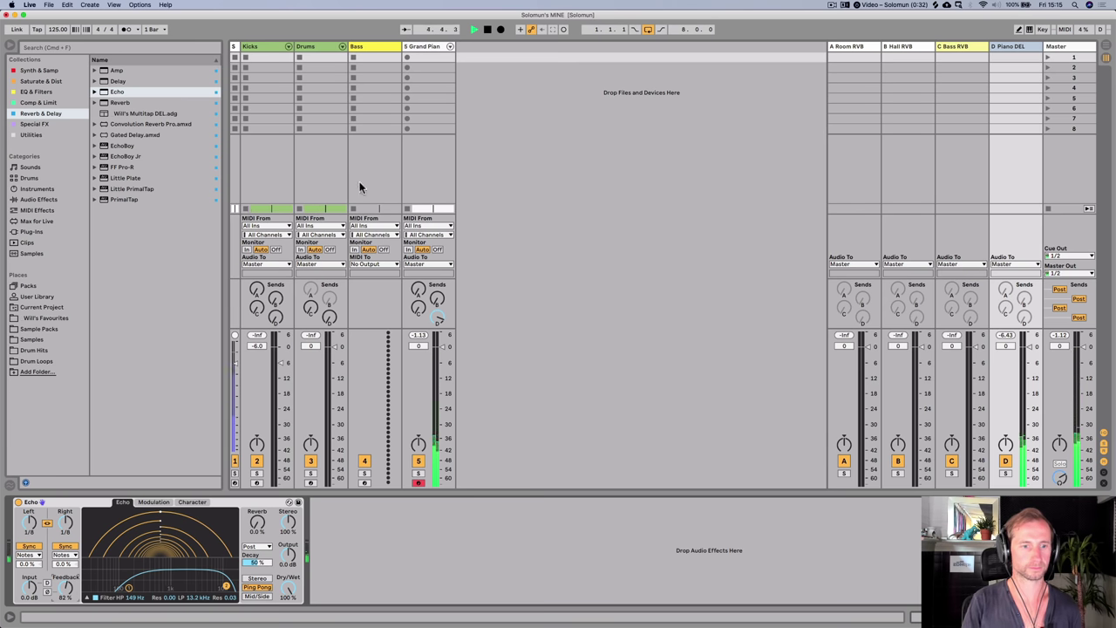
{"action": "key", "text": "space"}
- Add a Compressor after EQ Eight on the grand piano track, set its threshold to -32.0 dB and audition it
{"action": "left_click", "coordinate": [426, 47]}
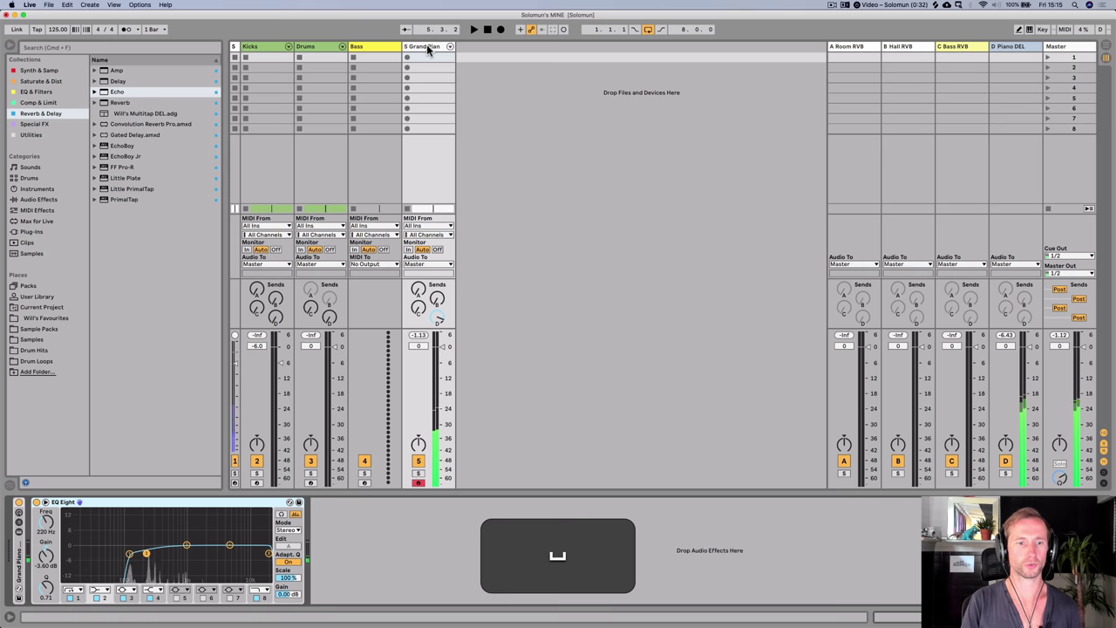
{"action": "left_click", "coordinate": [26, 103]}
{"action": "left_click", "coordinate": [113, 71]}
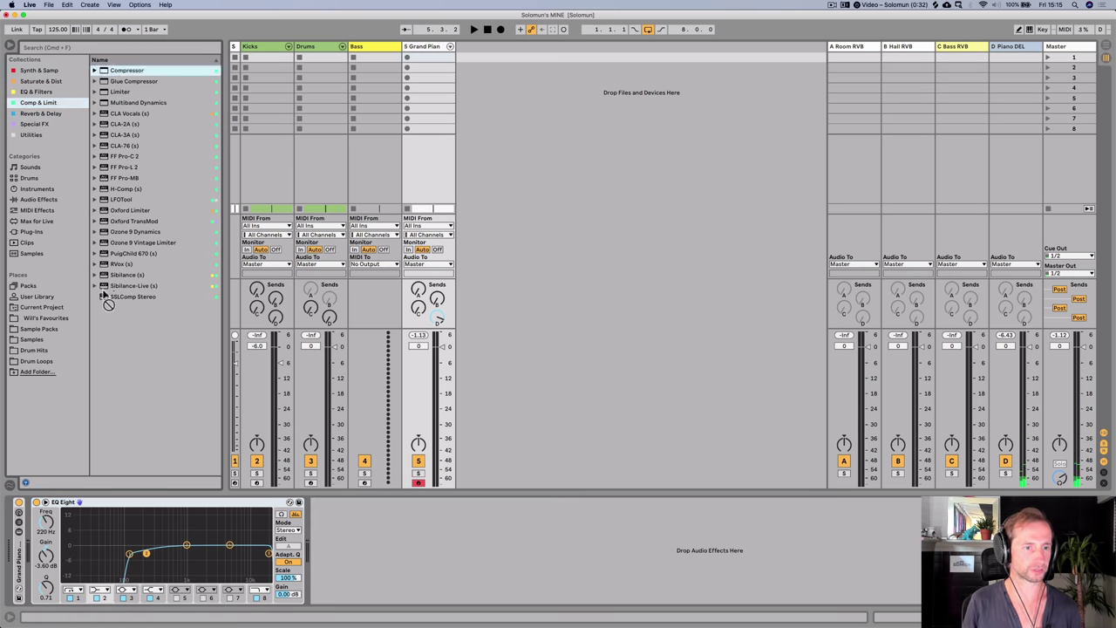
{"action": "left_click_drag", "start_coordinate": [106, 299], "coordinate": [276, 558]}
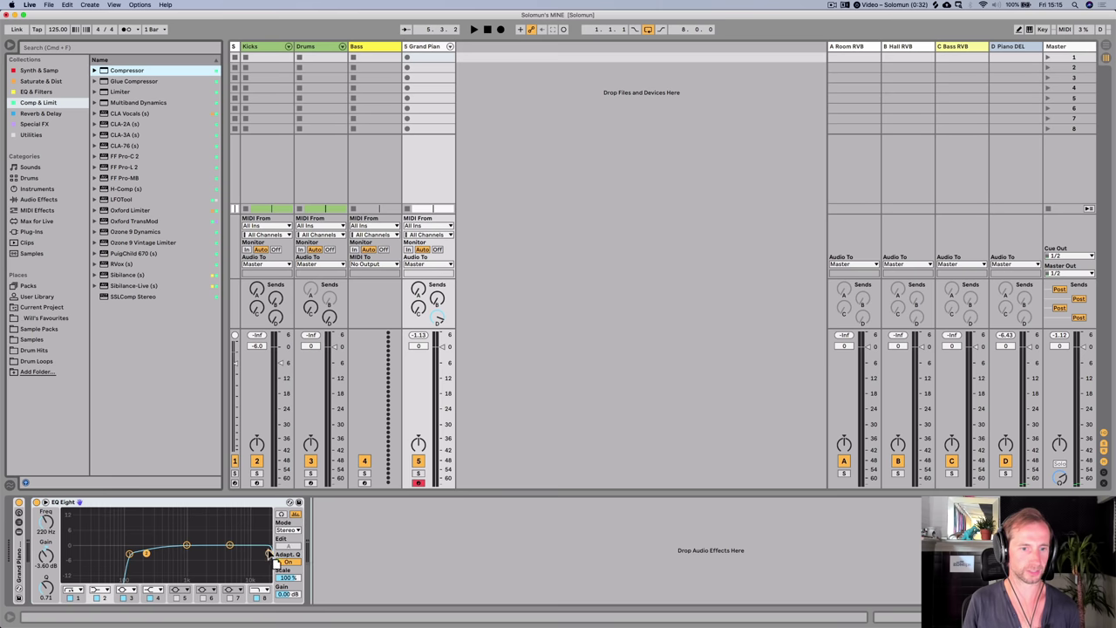
{"action": "mouse_move", "coordinate": [357, 551]}
{"action": "left_mouse_down"}
{"action": "mouse_move", "coordinate": [408, 536]}
{"action": "mouse_move", "coordinate": [363, 540]}
{"action": "mouse_move", "coordinate": [363, 567]}
{"action": "left_mouse_up"}
{"action": "key", "text": "space"}
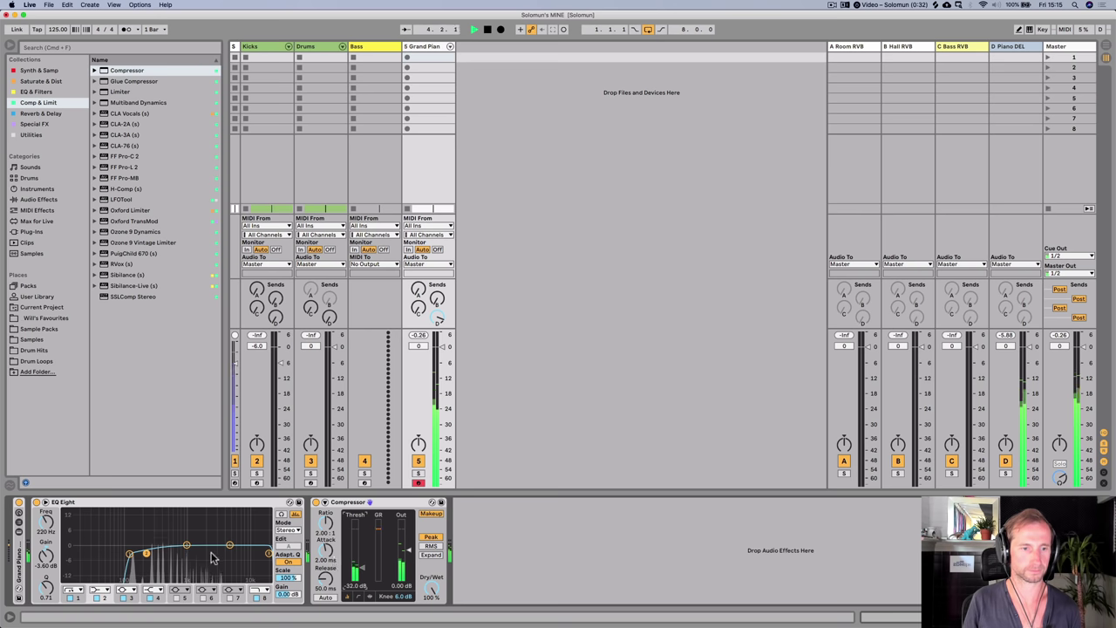
- Move the piano EQ Eight's low cut to 107 Hz during playback and save the set
{"action": "left_click_drag", "start_coordinate": [130, 554], "coordinate": [127, 555]}
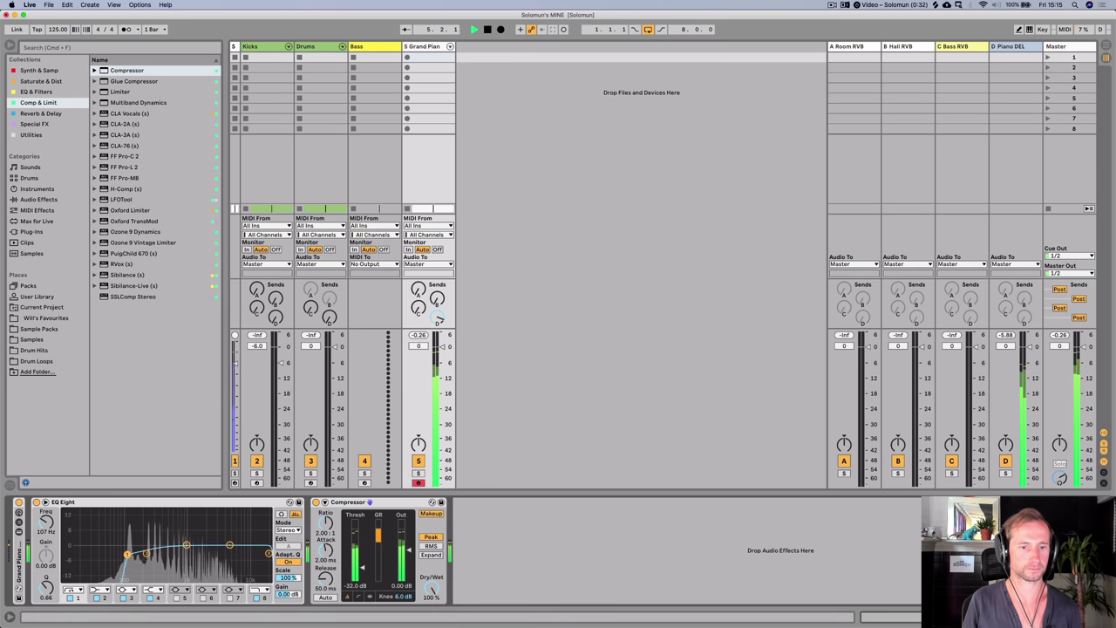
{"action": "key", "text": "space"}
{"action": "key", "text": "super+s"}
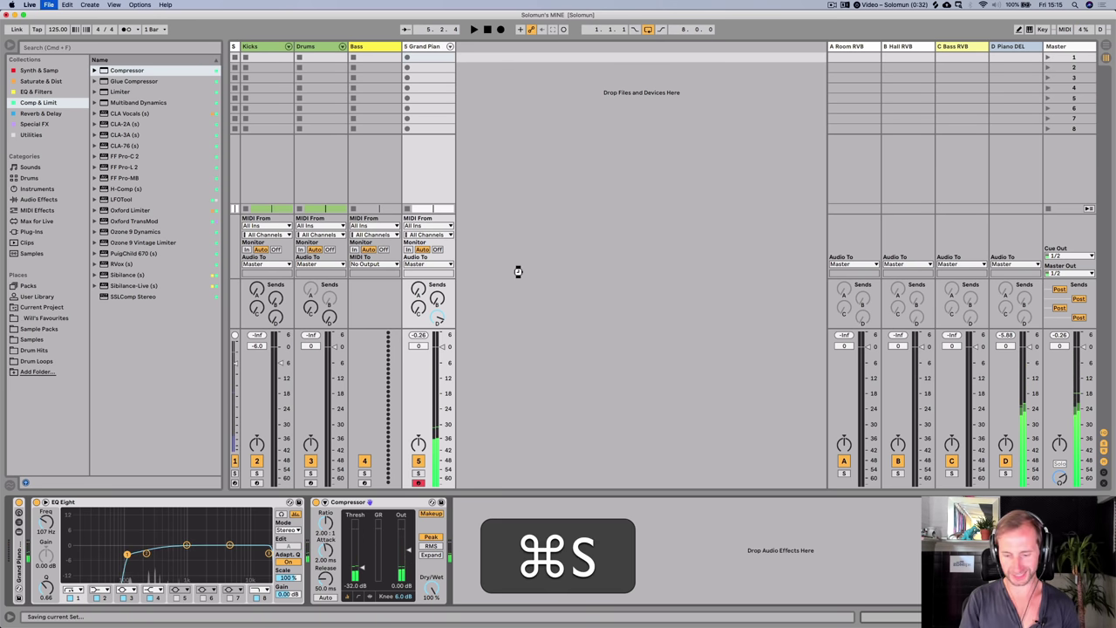
- In the Arrangement View, insert a new audio track after Kicks and delete the old Kicks track
{"action": "key", "text": "Tab"}
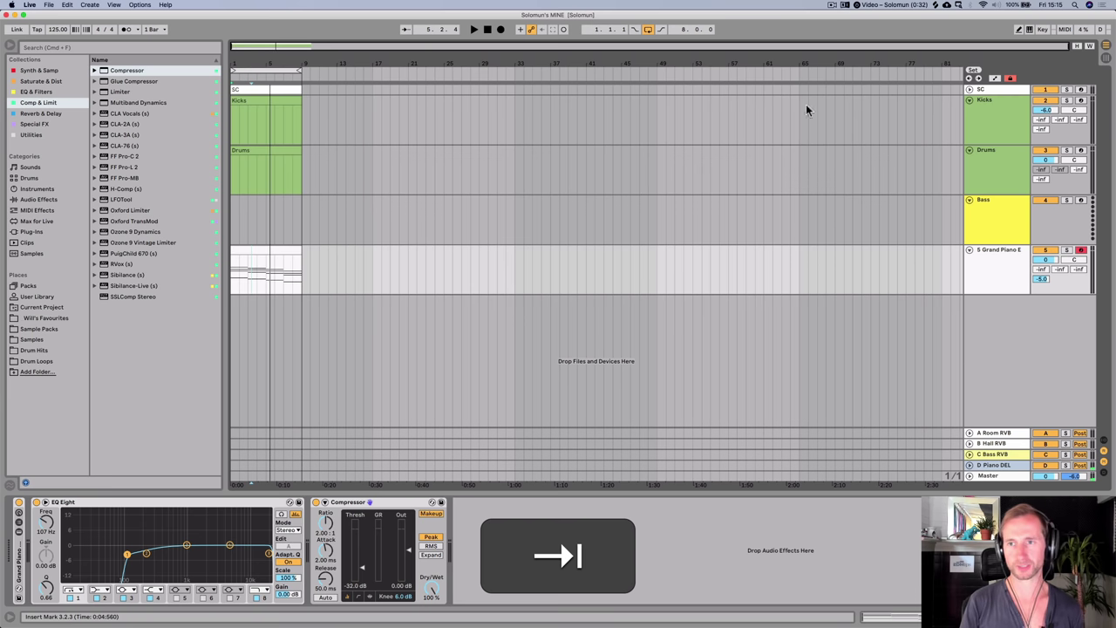
{"action": "left_click", "coordinate": [996, 129]}
{"action": "key", "text": "super+t"}
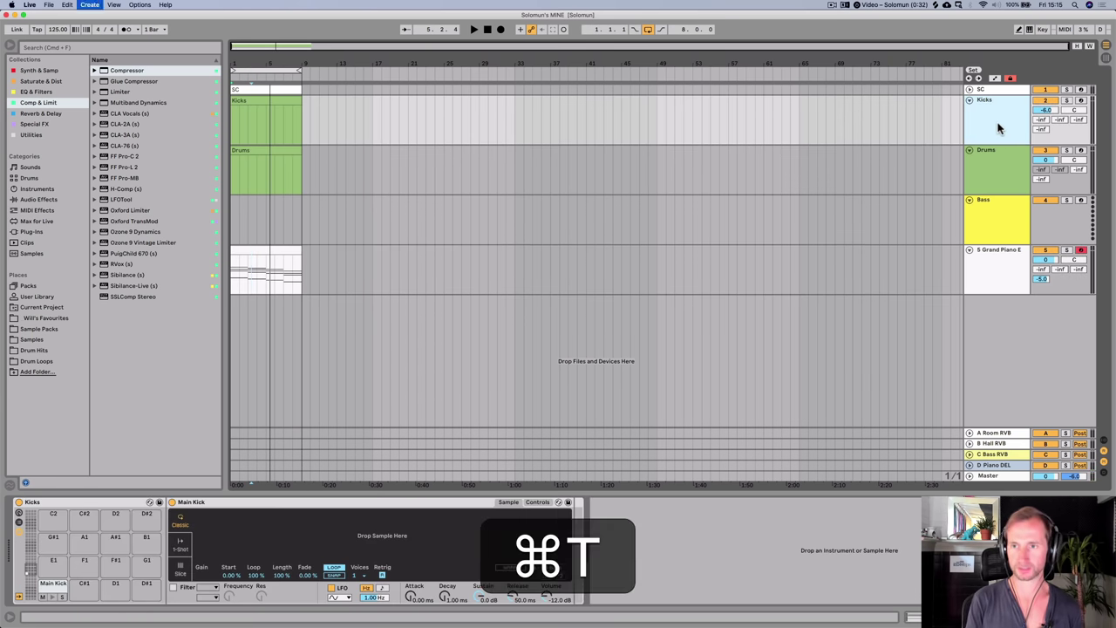
{"action": "key", "text": "super+BackSpace"}
- Name the new audio track Kick and color it green like the Drums track
{"action": "key", "text": "super+r"}
{"action": "type", "text": "Kick"}
{"action": "key", "text": "Return"}
{"action": "right_click", "coordinate": [993, 129]}
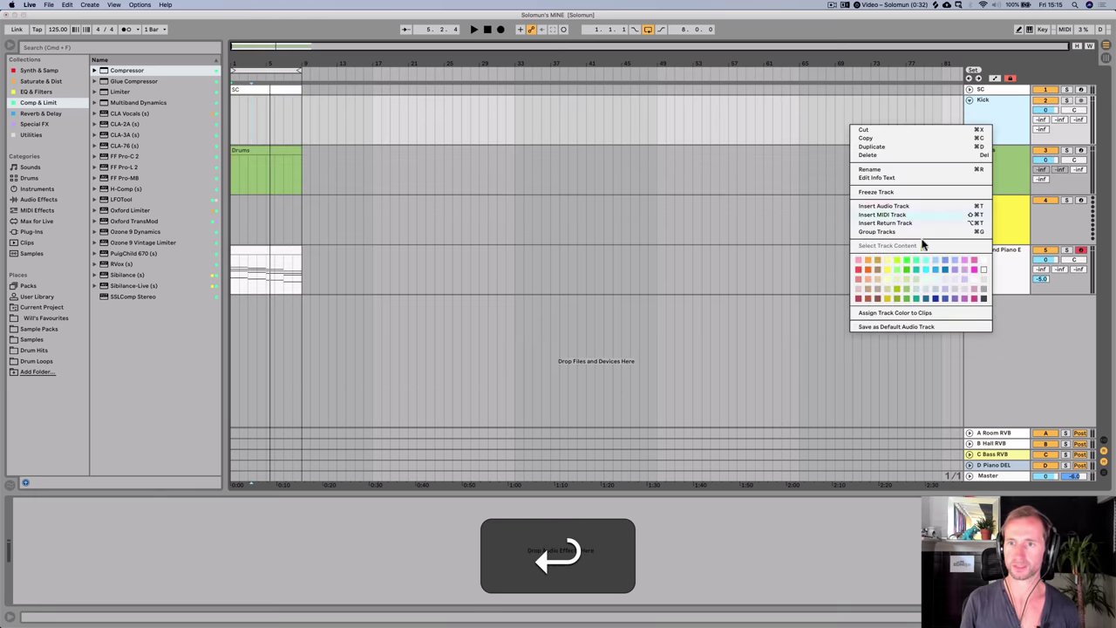
{"action": "left_click", "coordinate": [905, 288]}
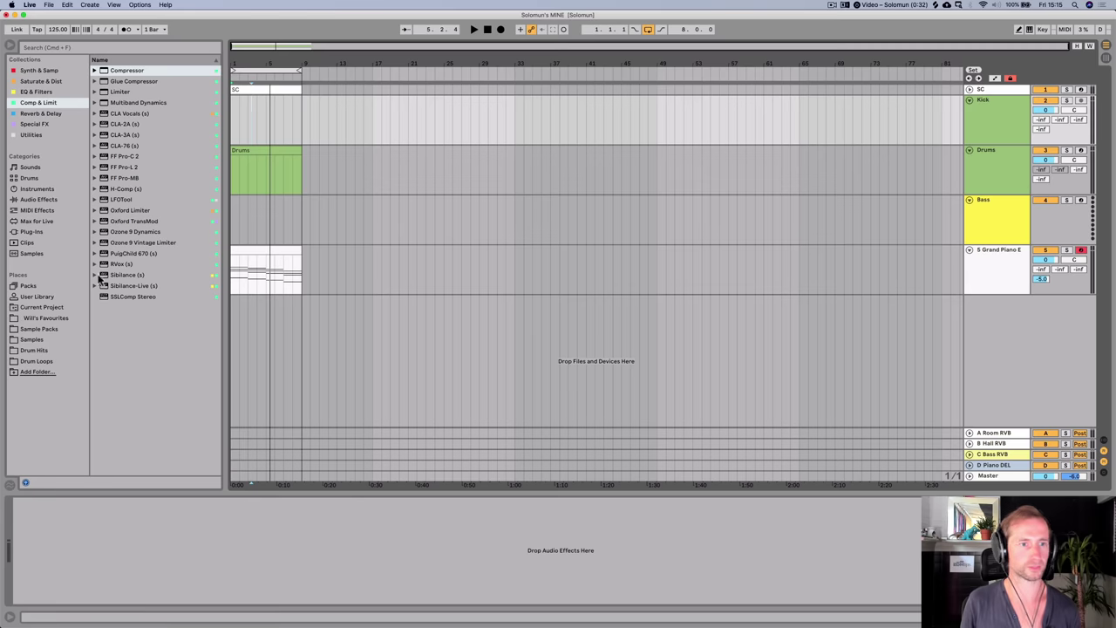
- Audition the samples in the current project's Imported folder, comparing Ride - 02.wav with Will Kick 2.wav
{"action": "left_click", "coordinate": [40, 307]}
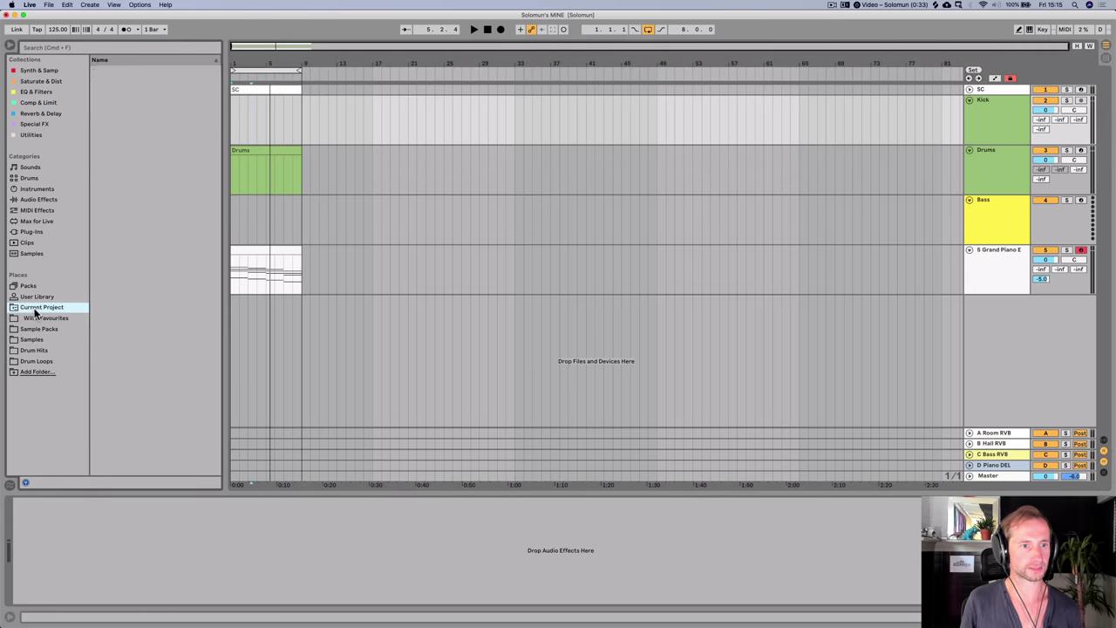
{"action": "left_click", "coordinate": [114, 81]}
{"action": "key", "text": "Right"}
{"action": "key", "text": "Down"}
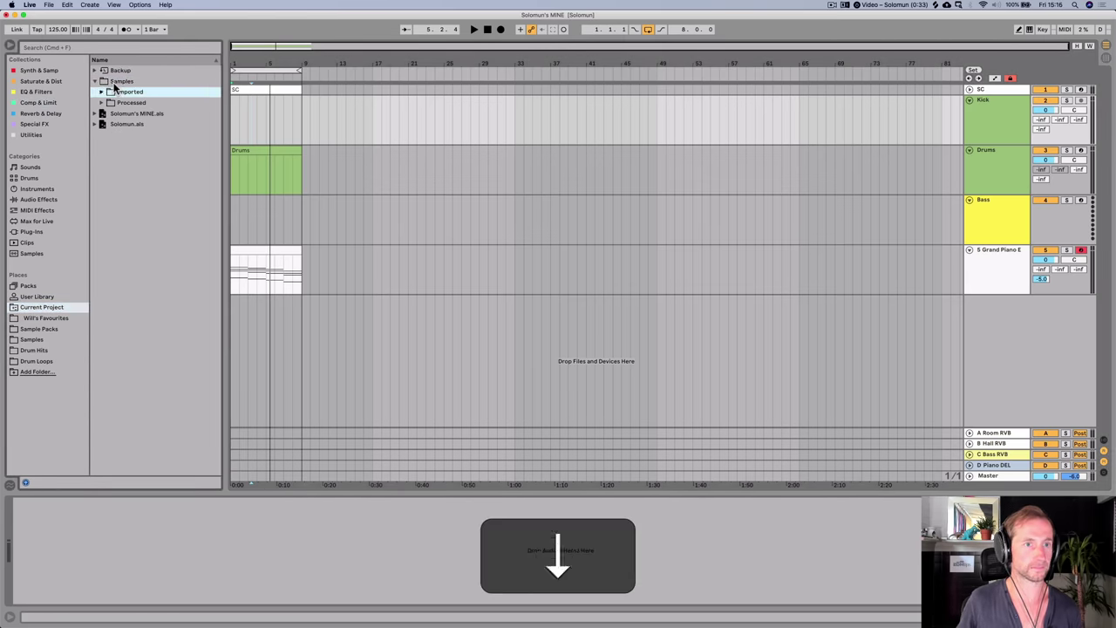
{"action": "key", "text": "Right"}
{"action": "key", "text": "Down"}
{"action": "key", "text": "Down"}
{"action": "key", "text": "Down"}
{"action": "key", "text": "Down"}
{"action": "key", "text": "Down"}
{"action": "key", "text": "Down"}
{"action": "key", "text": "Down"}
{"action": "key", "text": "Down"}
{"action": "key", "text": "Down"}
{"action": "key", "text": "Down"}
{"action": "key", "text": "Down"}
{"action": "key", "text": "Down"}
{"action": "key", "text": "Down"}
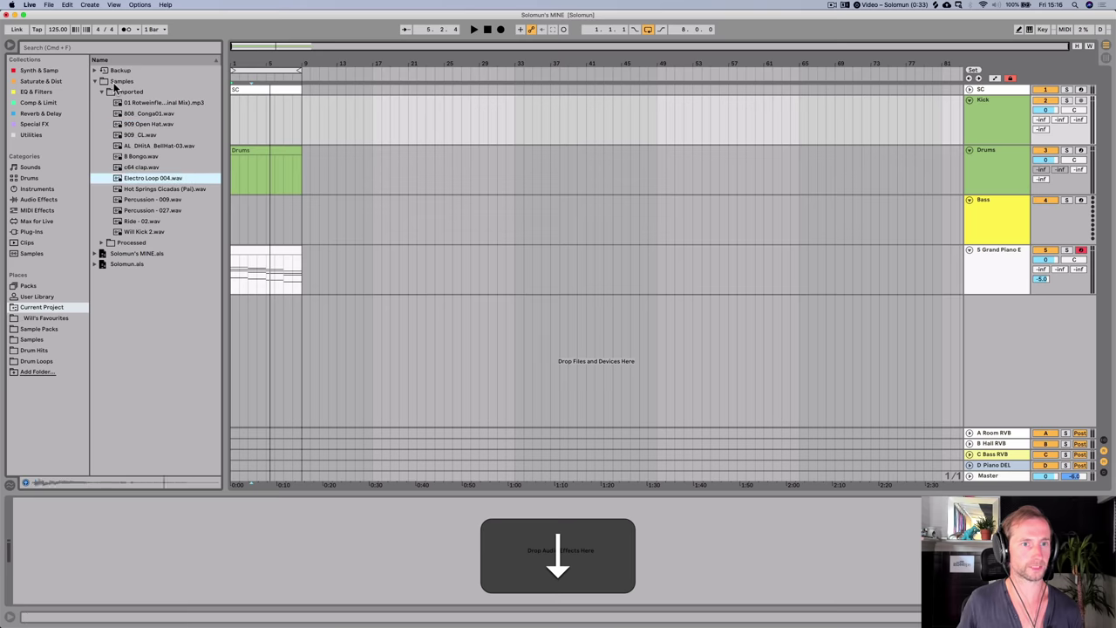
{"action": "key", "text": "Up"}
{"action": "key", "text": "Up"}
{"action": "key", "text": "Down"}
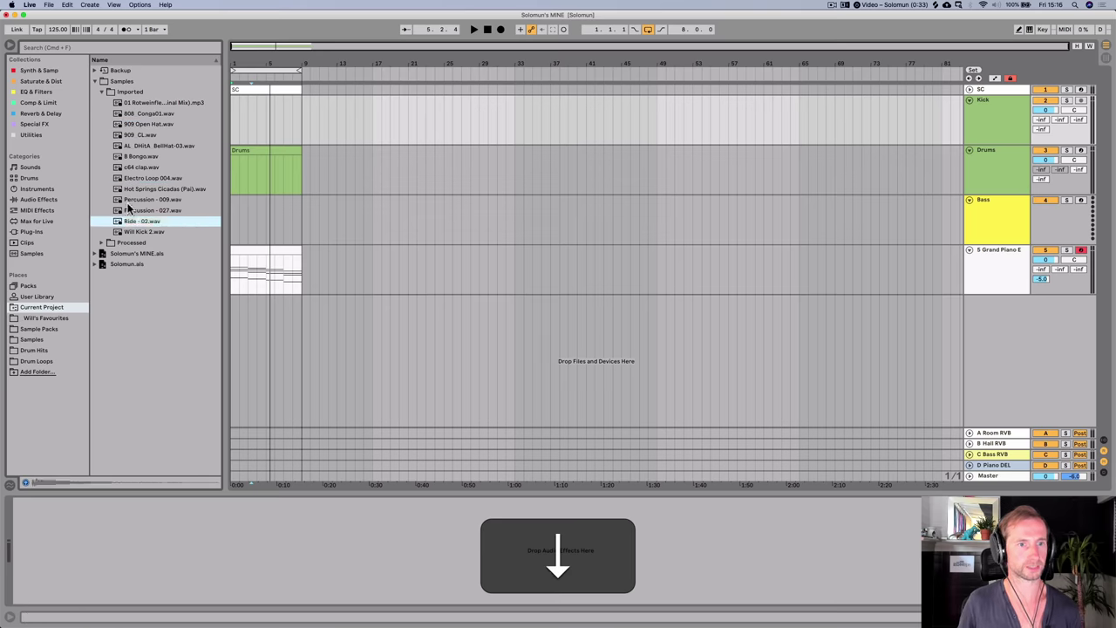
{"action": "key", "text": "Down"}
{"action": "key", "text": "Up"}
{"action": "key", "text": "Down"}
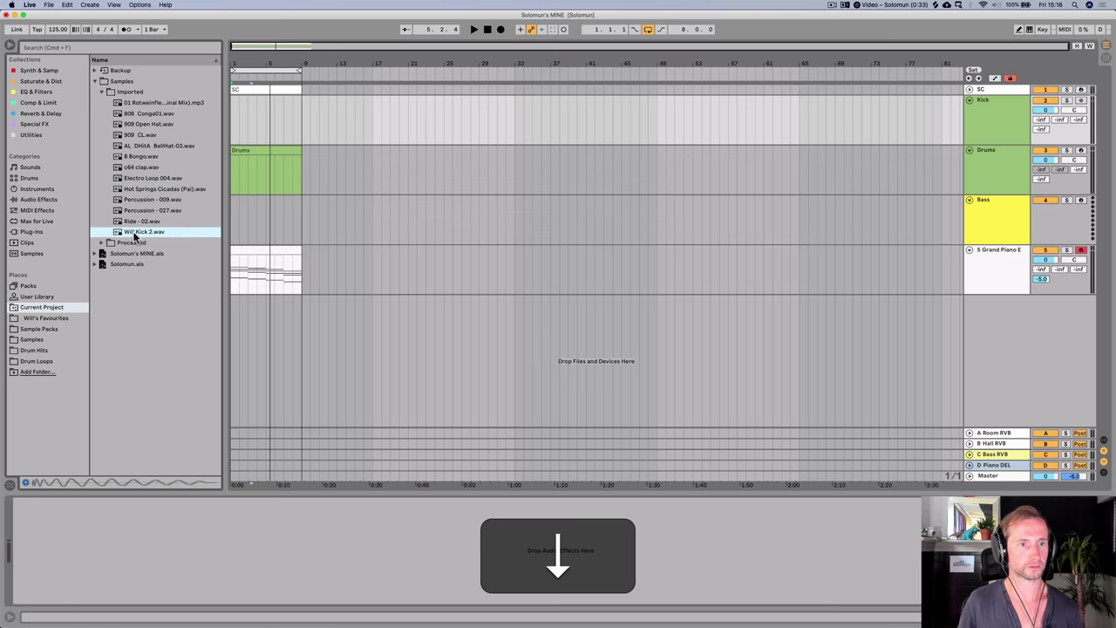
{"action": "key", "text": "Up"}
{"action": "key", "text": "Down"}
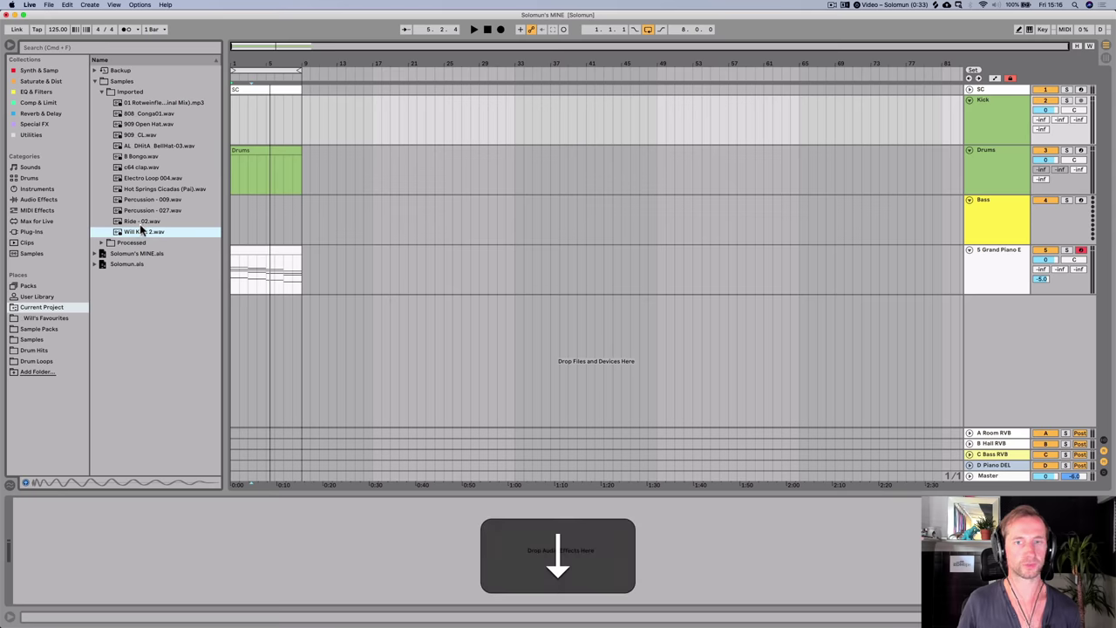
- Place Will Kick 2.wav at the very start of the Kick track and inspect its waveform up close
{"action": "left_click_drag", "start_coordinate": [238, 63], "coordinate": [238, 91]}
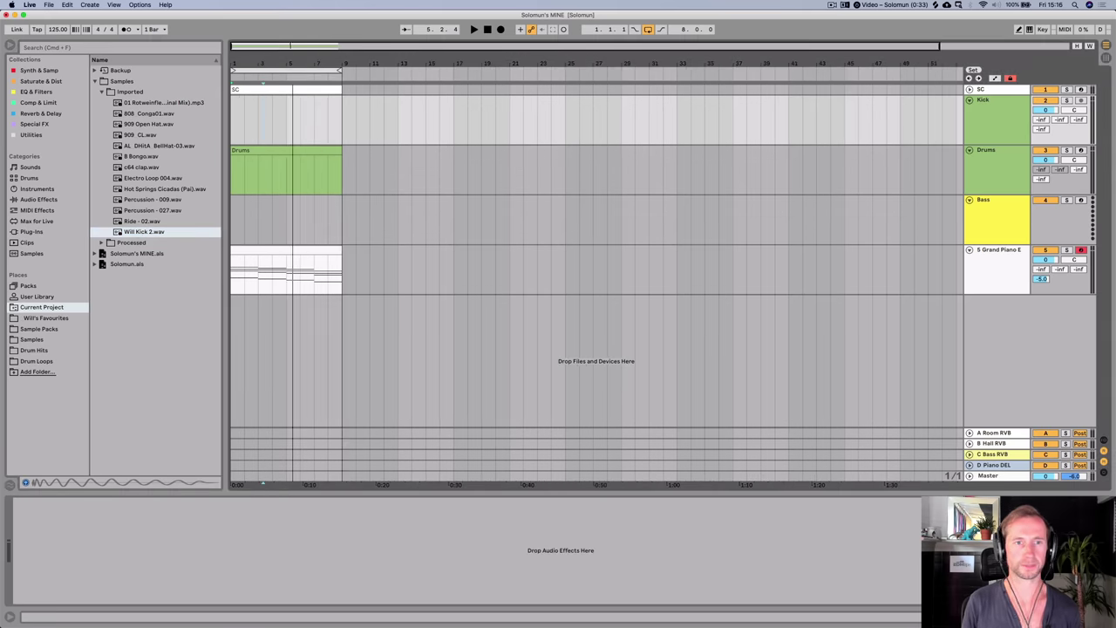
{"action": "left_click_drag", "start_coordinate": [137, 234], "coordinate": [232, 125]}
{"action": "left_click_drag", "start_coordinate": [232, 63], "coordinate": [249, 128]}
{"action": "left_click_drag", "start_coordinate": [237, 67], "coordinate": [237, 226]}
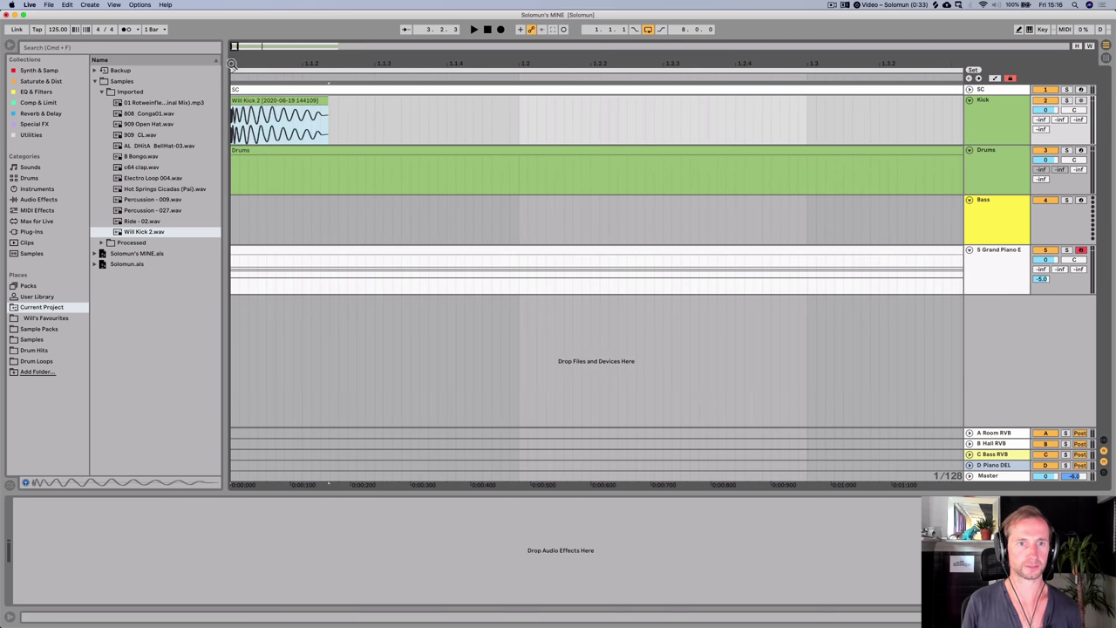
- Set the Kick track's volume to -6 dB and lower the grand piano's volume to -12.8 dB while auditioning
{"action": "key", "text": "space"}
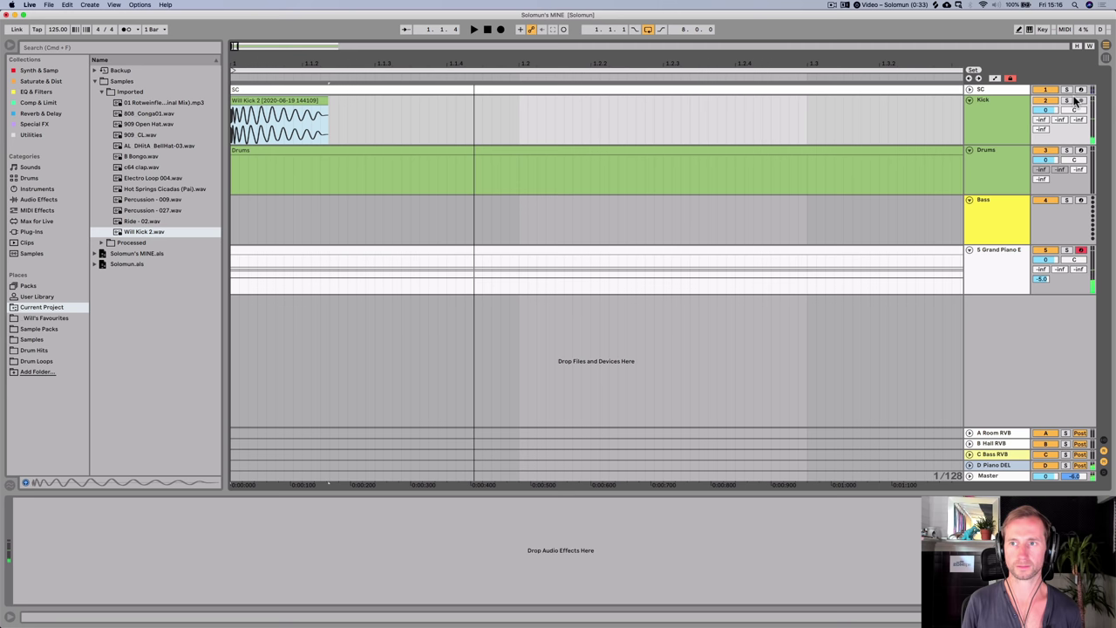
{"action": "key", "text": "space"}
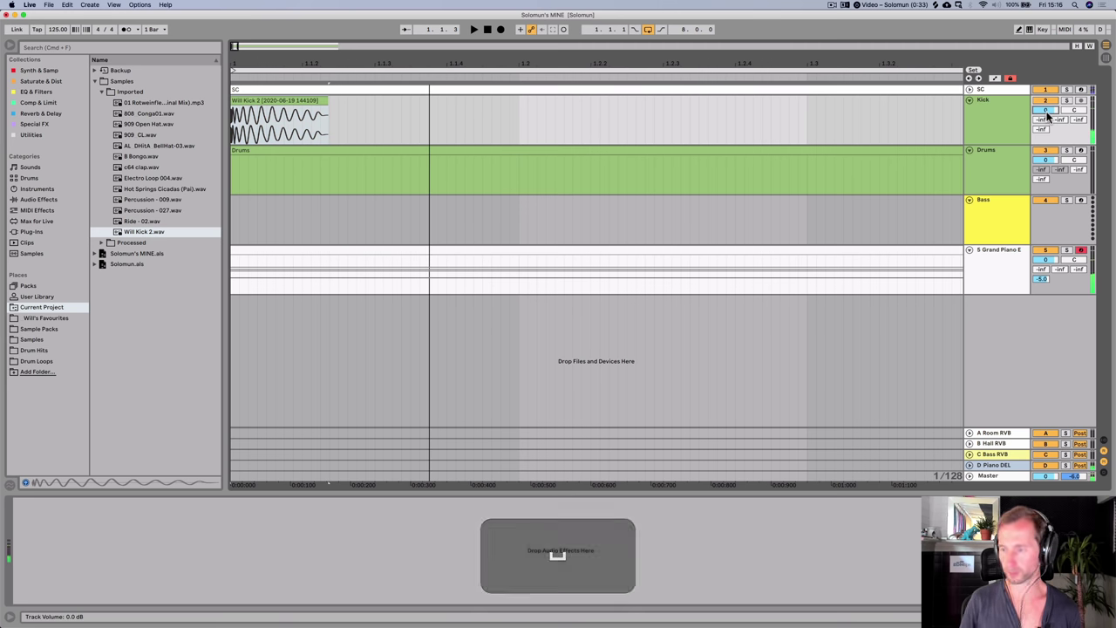
{"action": "type", "text": "-6"}
{"action": "key", "text": "Return"}
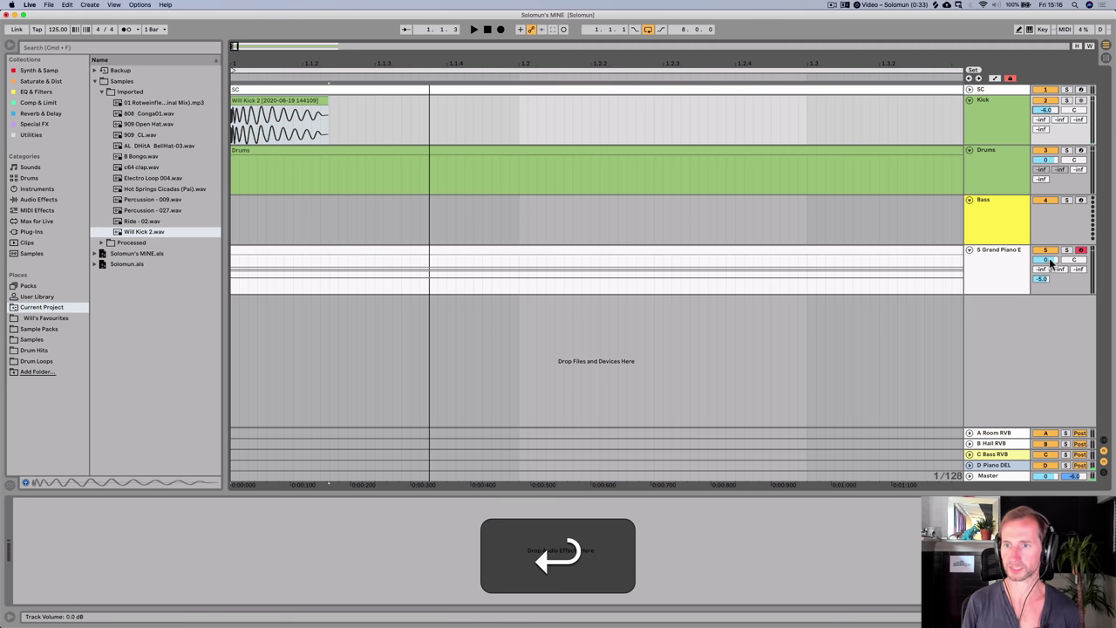
{"action": "left_click_drag", "start_coordinate": [1050, 260], "coordinate": [1050, 288]}
{"action": "key", "text": "space"}
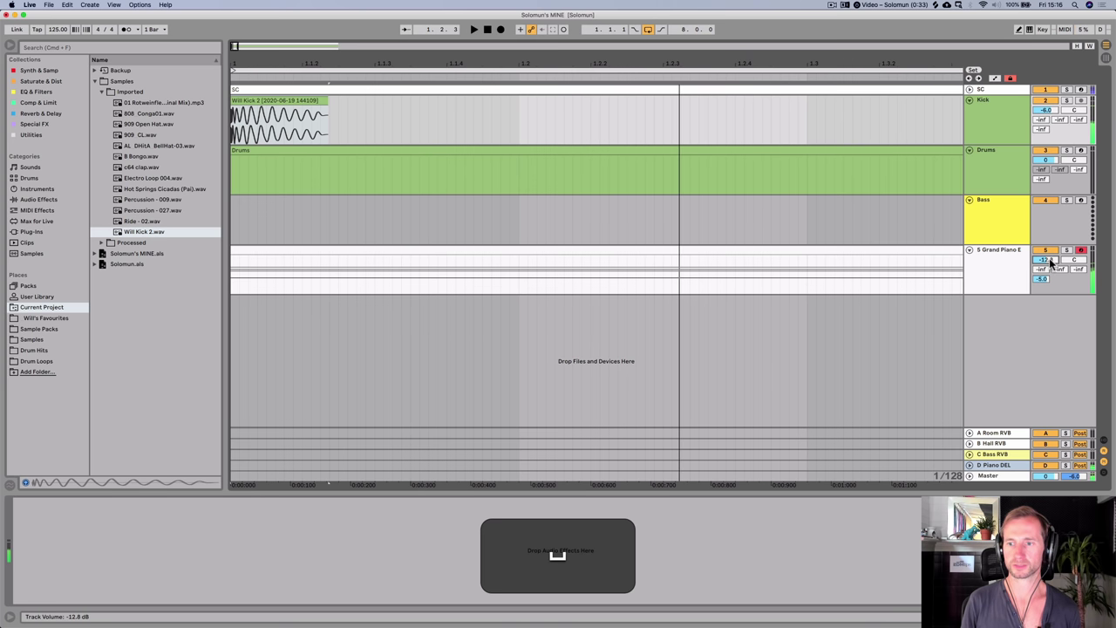
{"action": "key", "text": "Tab"}
{"action": "key", "text": "Tab"}
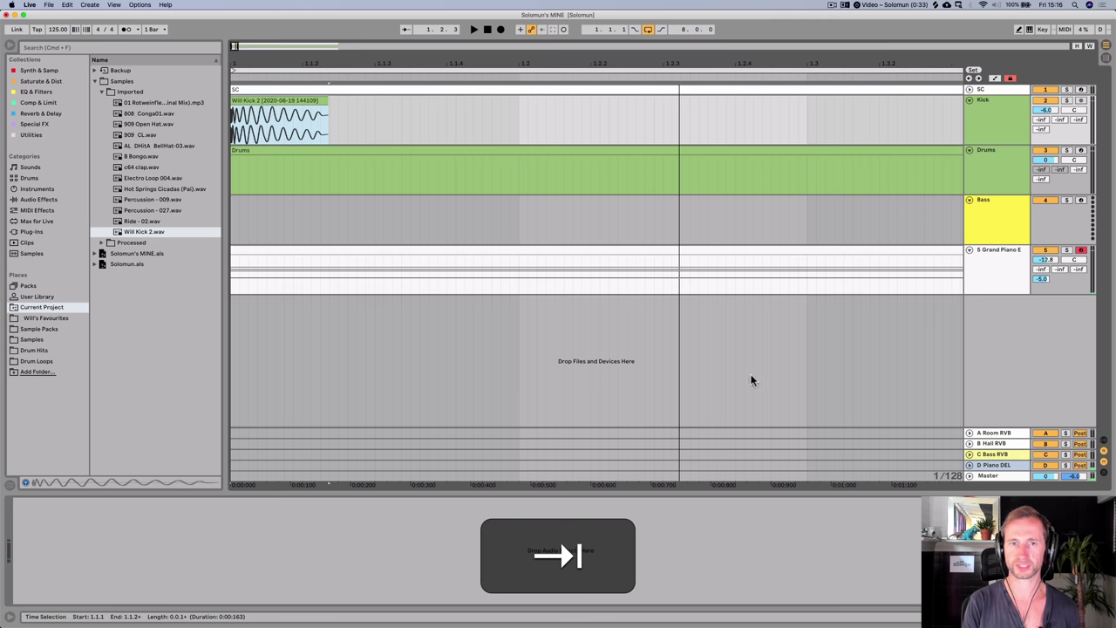
- Duplicate the first beat of the Kick track repeatedly to fill all eight bars with a four-on-the-floor kick
{"action": "left_click_drag", "start_coordinate": [307, 64], "coordinate": [307, 35]}
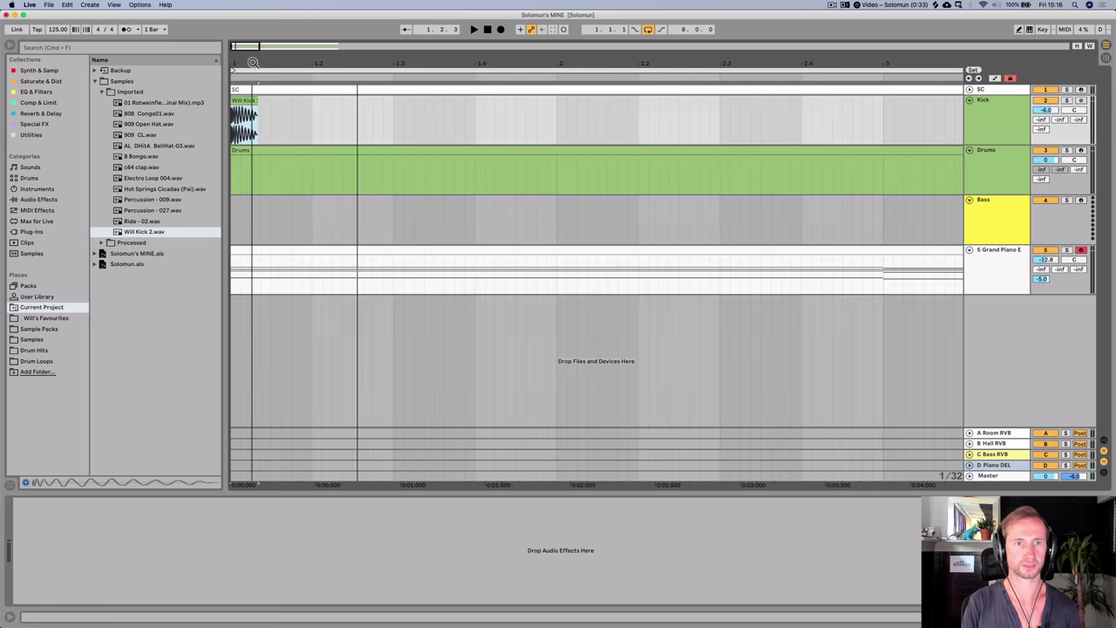
{"action": "left_click_drag", "start_coordinate": [311, 118], "coordinate": [232, 119]}
{"action": "key", "text": "super+d"}
{"action": "key", "text": "super+d"}
{"action": "key", "text": "super+d"}
{"action": "key", "text": "super+d"}
{"action": "key", "text": "super+d"}
{"action": "key", "text": "super+d"}
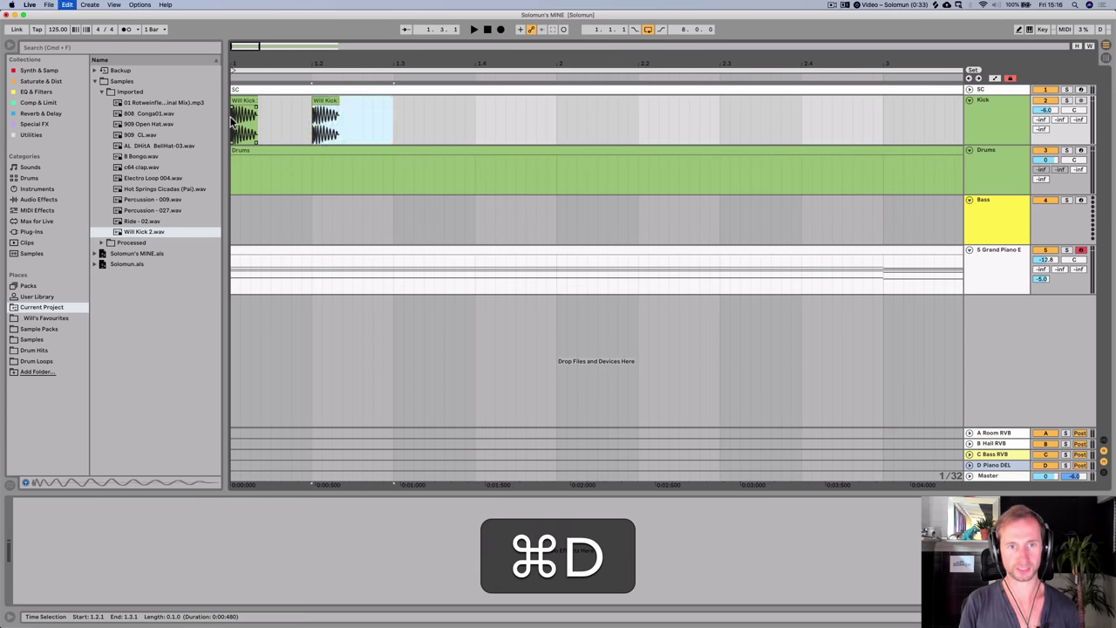
{"action": "key", "text": "minus"}
{"action": "key", "text": "minus"}
{"action": "key", "text": "super+d"}
{"action": "key", "text": "super+d"}
{"action": "key", "text": "super+d"}
{"action": "key", "text": "super+d"}
{"action": "key", "text": "super+d"}
{"action": "key", "text": "super+d"}
{"action": "key", "text": "super+d"}
{"action": "key", "text": "super+d"}
{"action": "key", "text": "super+d"}
{"action": "key", "text": "super+d"}
{"action": "key", "text": "super+d"}
{"action": "key", "text": "super+d"}
{"action": "key", "text": "super+d"}
{"action": "key", "text": "super+d"}
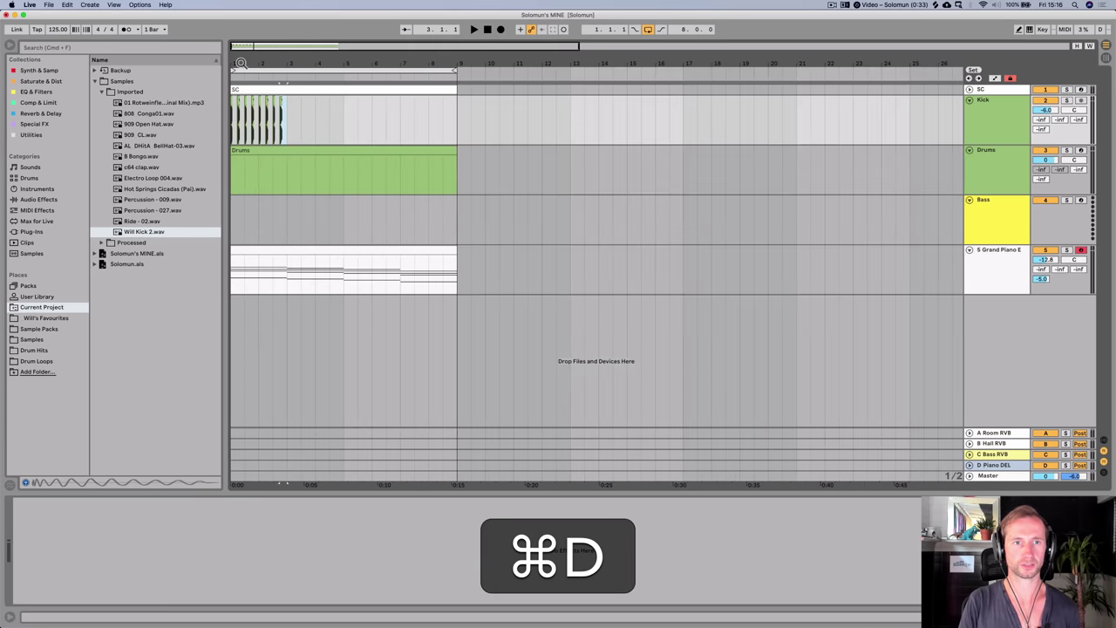
{"action": "key", "text": "super+d"}
{"action": "key", "text": "super+d"}
{"action": "key", "text": "super+d"}
{"action": "key", "text": "super+d"}
{"action": "key", "text": "super+d"}
{"action": "key", "text": "super+d"}
{"action": "key", "text": "super+d"}
{"action": "key", "text": "super+d"}
{"action": "key", "text": "super+d"}
{"action": "key", "text": "super+d"}
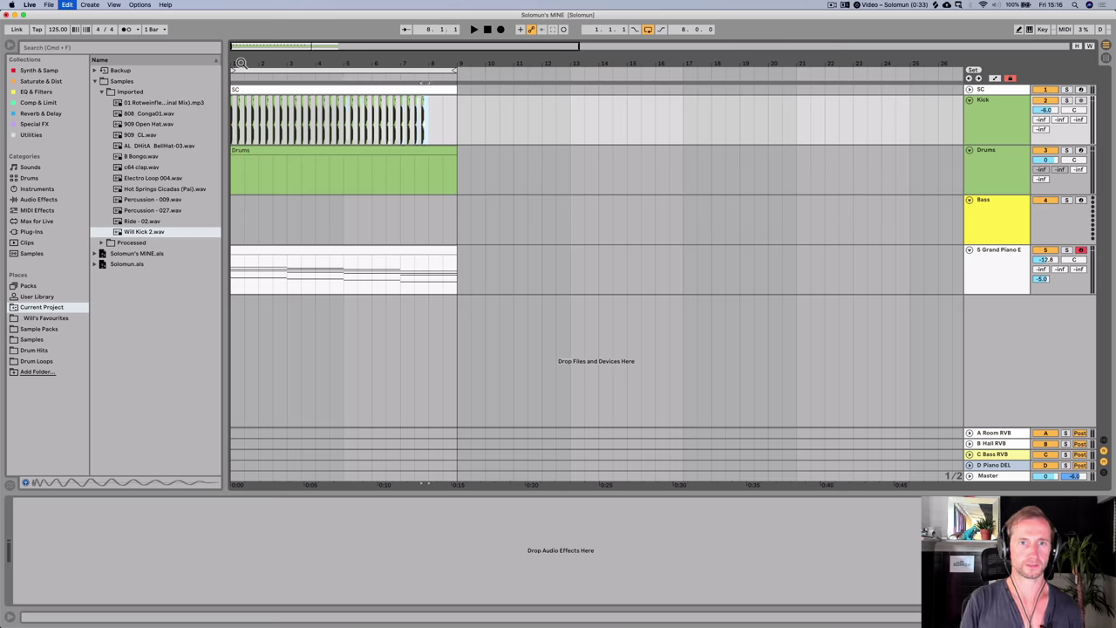
- Raise the grand piano's volume to -9.6 dB during playback and color its track light blue
{"action": "key", "text": "super+space"}
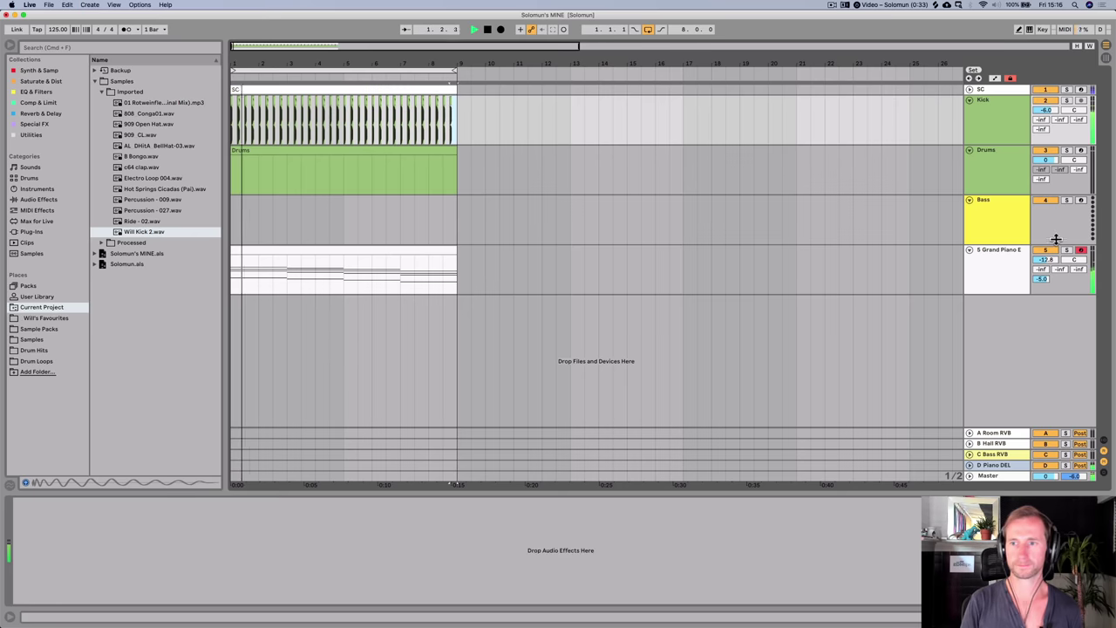
{"action": "left_click_drag", "start_coordinate": [1045, 260], "coordinate": [1046, 242]}
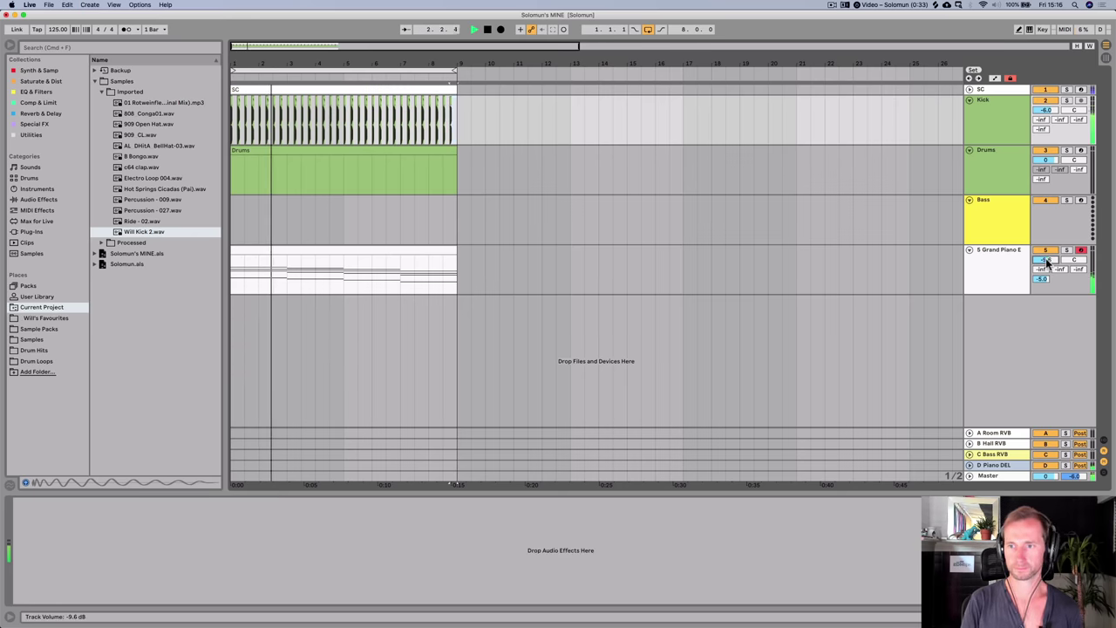
{"action": "left_click", "coordinate": [1009, 266]}
{"action": "right_click", "coordinate": [1009, 266]}
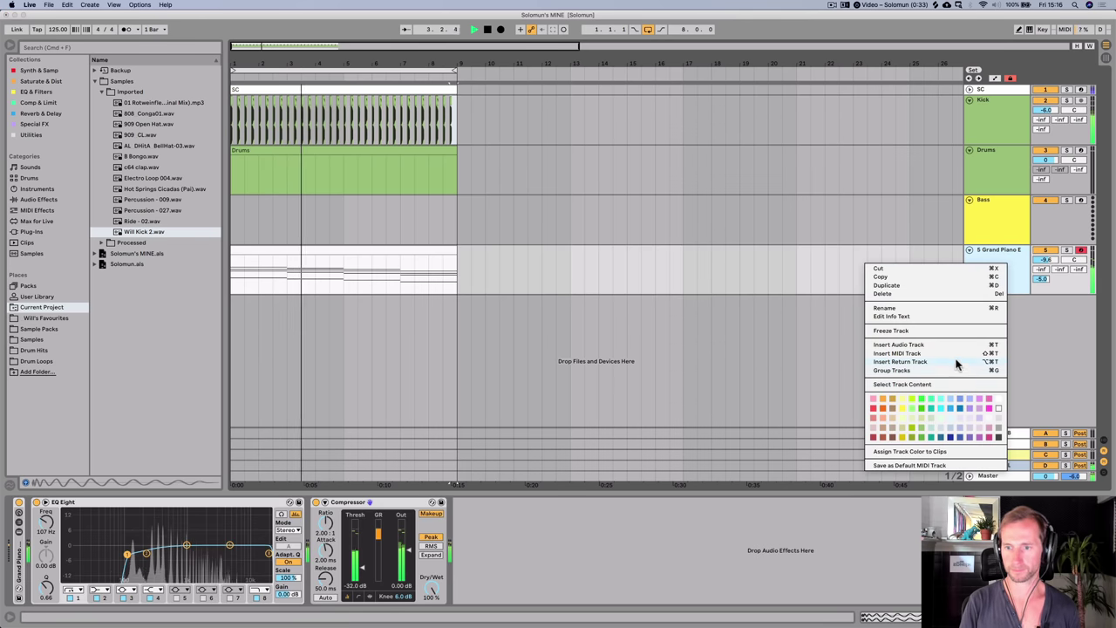
{"action": "left_click", "coordinate": [952, 397]}
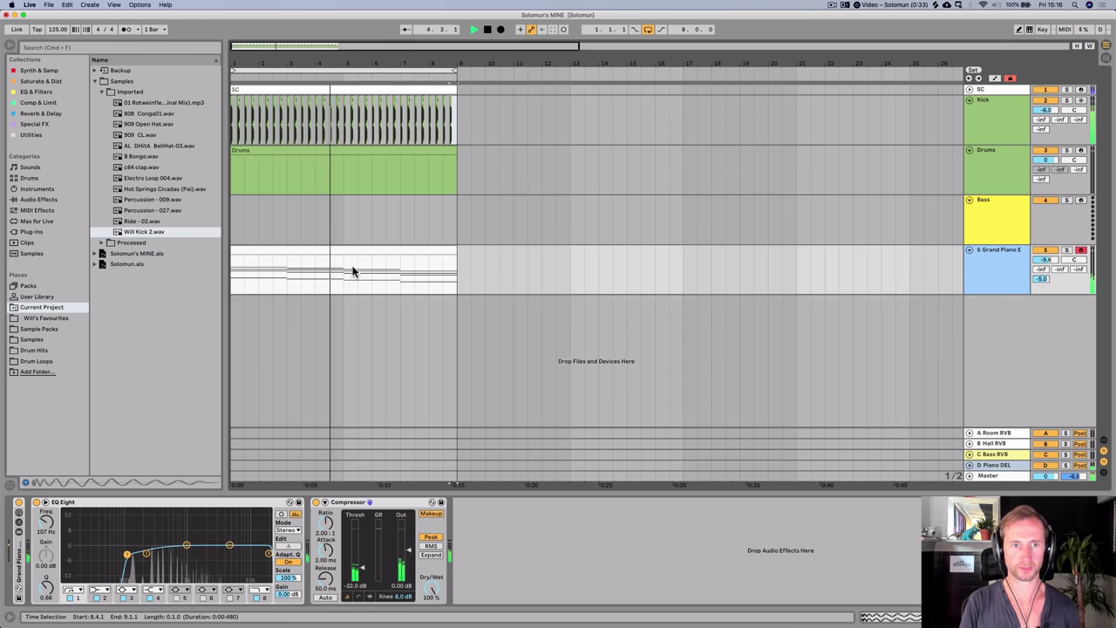
- Stop playback and rename the grand piano's MIDI clip to "Piano"
{"action": "key", "text": "space"}
{"action": "left_click", "coordinate": [331, 250]}
{"action": "key", "text": "super+r"}
{"action": "type", "text": "Pianpo"}
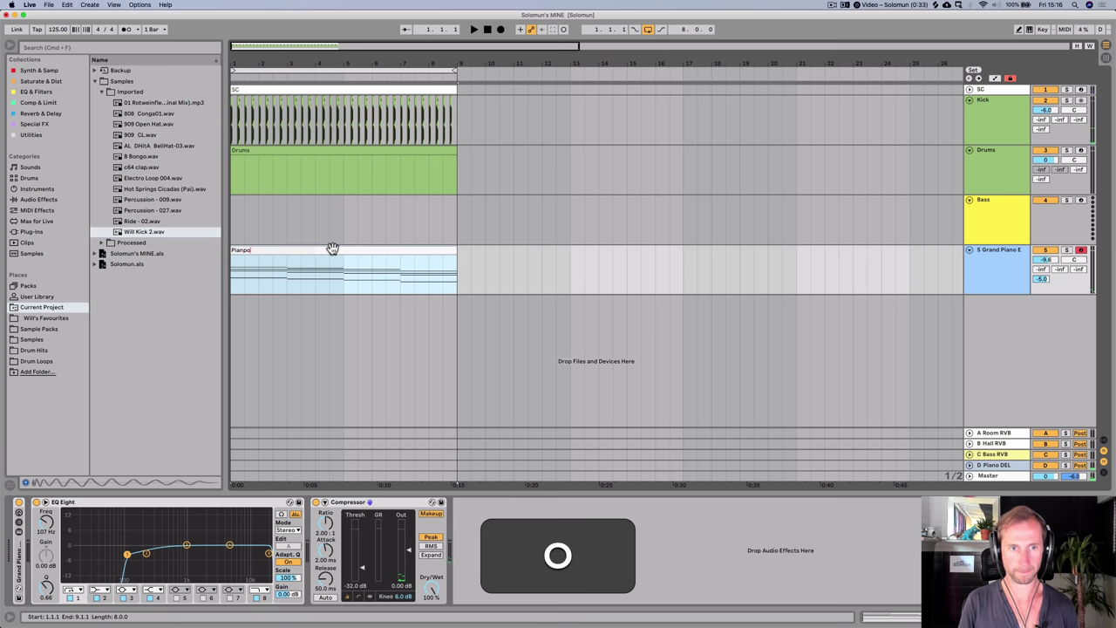
{"action": "key", "text": "BackSpace"}
{"action": "type", "text": "o"}
{"action": "key", "text": "Return"}
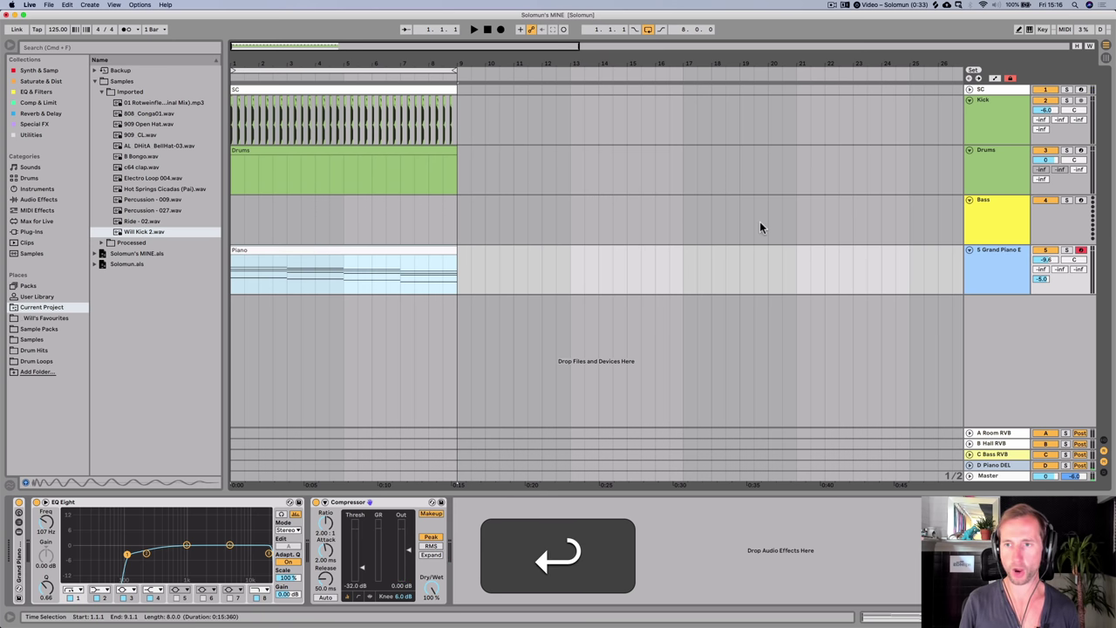
- Apply the grand piano track's color to its clips and rename the track to "Piano"
{"action": "right_click", "coordinate": [982, 265]}
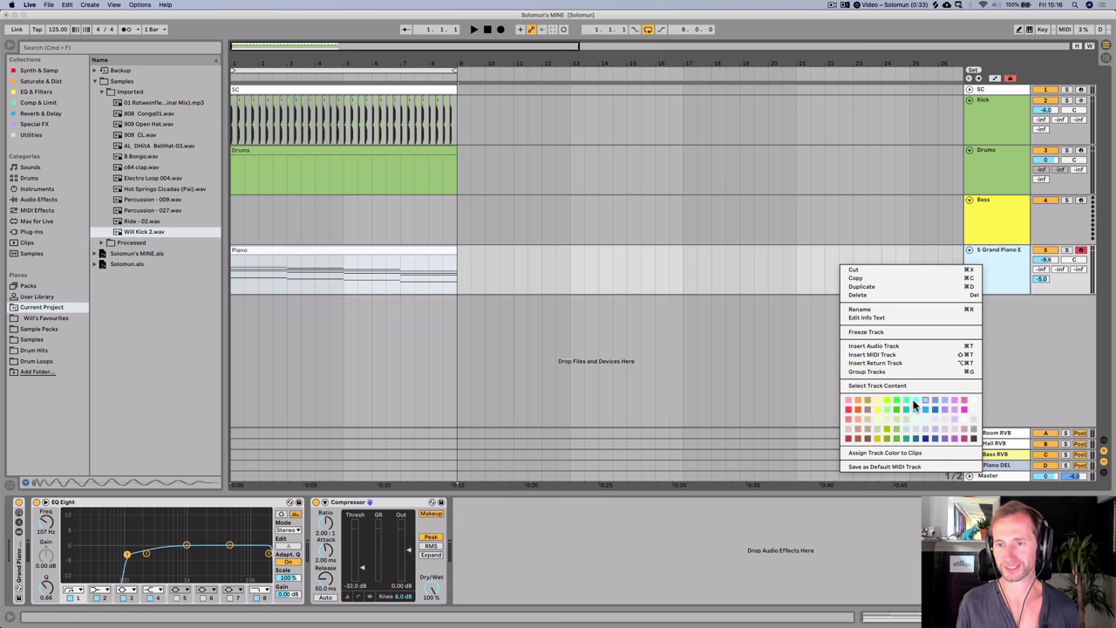
{"action": "left_click", "coordinate": [919, 449]}
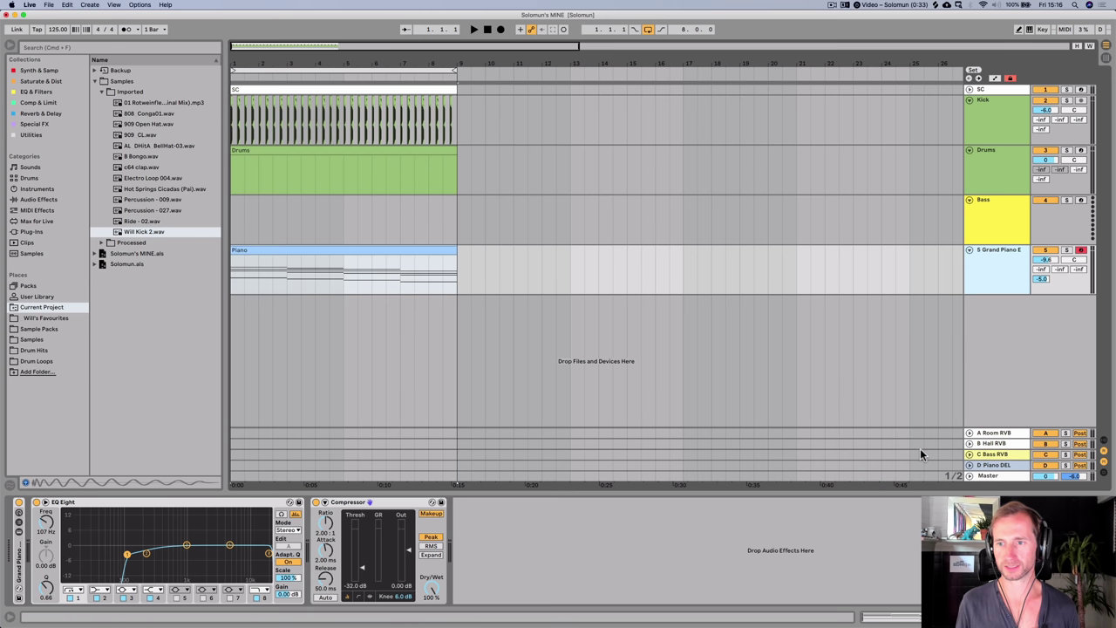
{"action": "key", "text": "super+r"}
{"action": "type", "text": "Piano"}
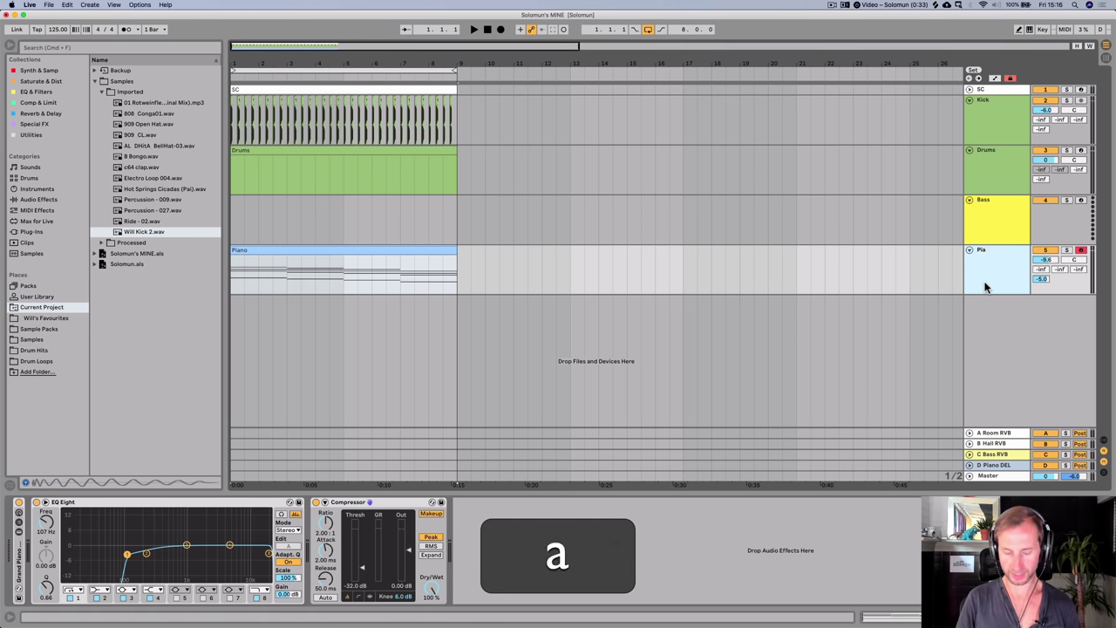
{"action": "key", "text": "Return"}
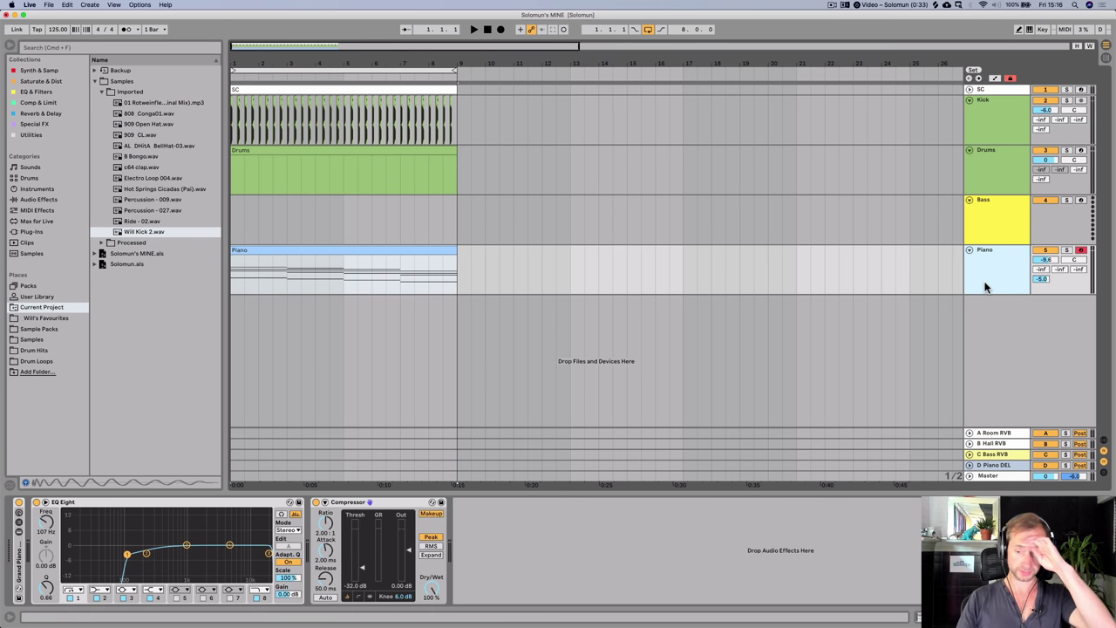
- Save the set, then show the Drums rack's return chains and routing and inspect the Room RVB return's devices in Session View
{"action": "left_click", "coordinate": [976, 176]}
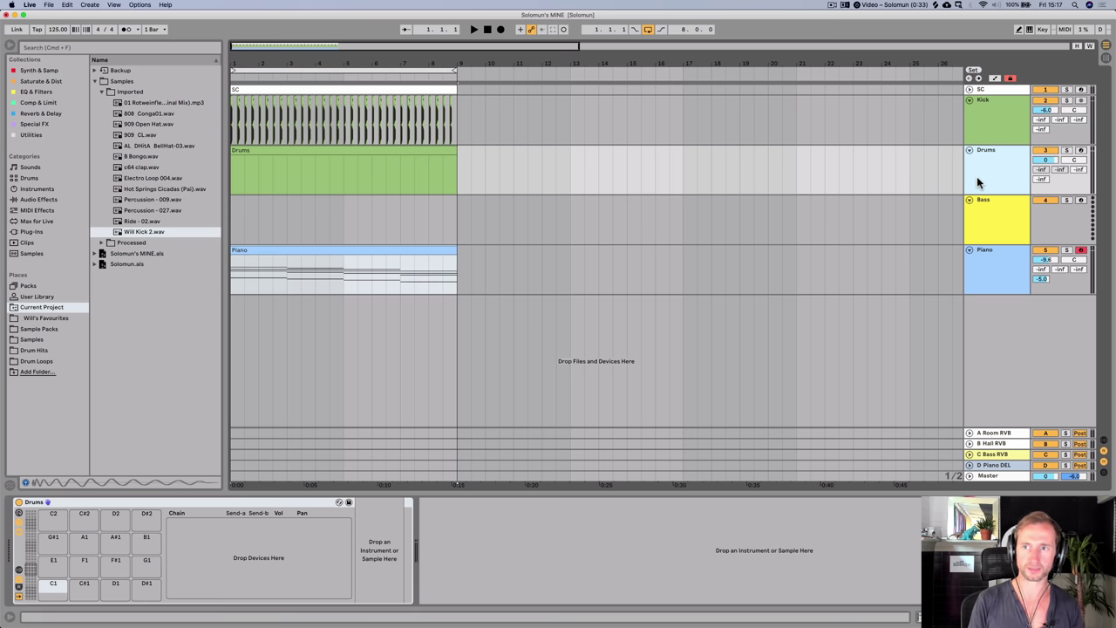
{"action": "key", "text": "super+s"}
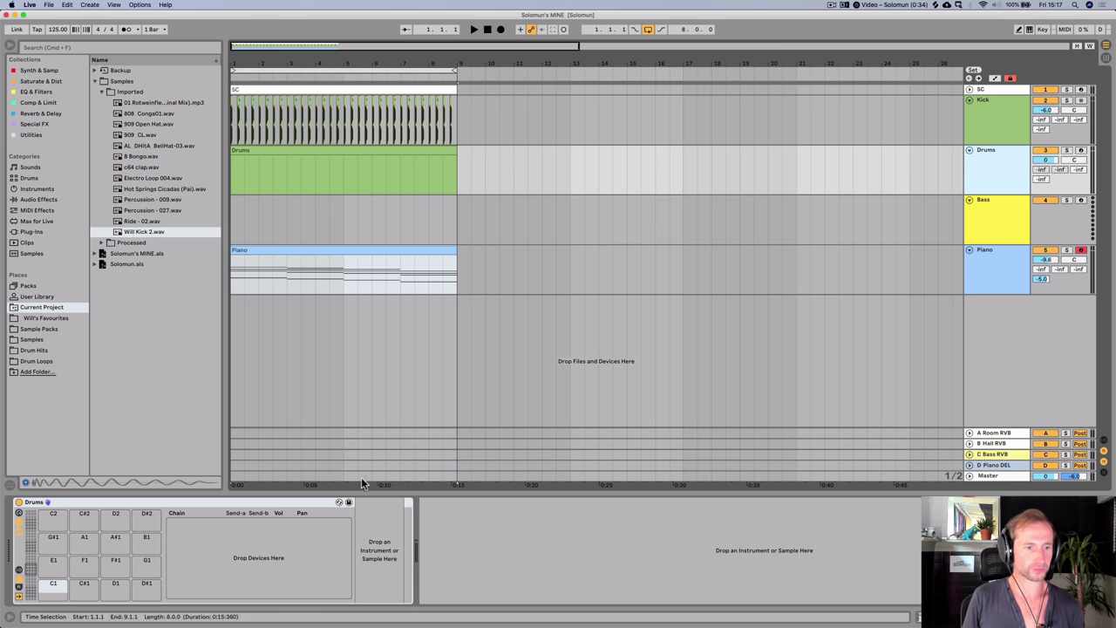
{"action": "left_click", "coordinate": [17, 572]}
{"action": "left_click", "coordinate": [18, 590]}
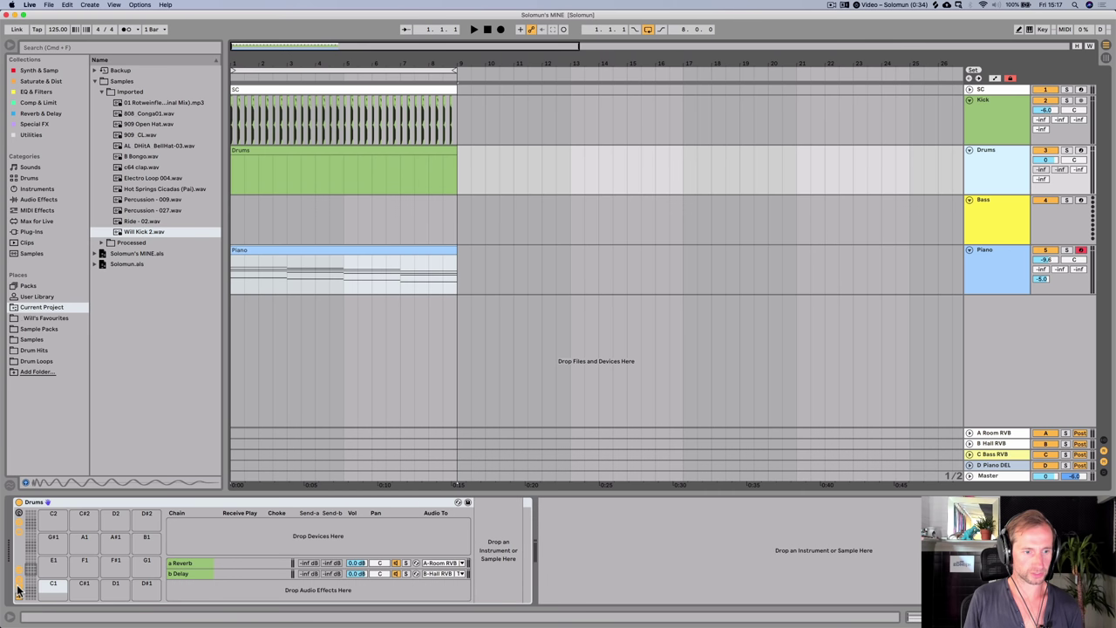
{"action": "key", "text": "Tab"}
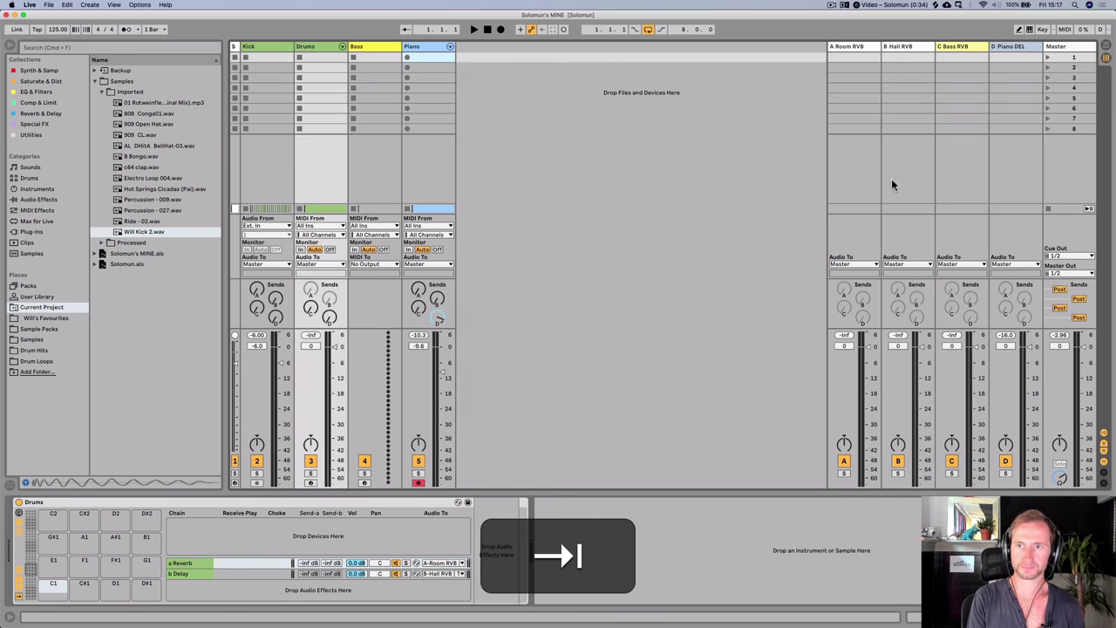
{"action": "left_click", "coordinate": [847, 46]}
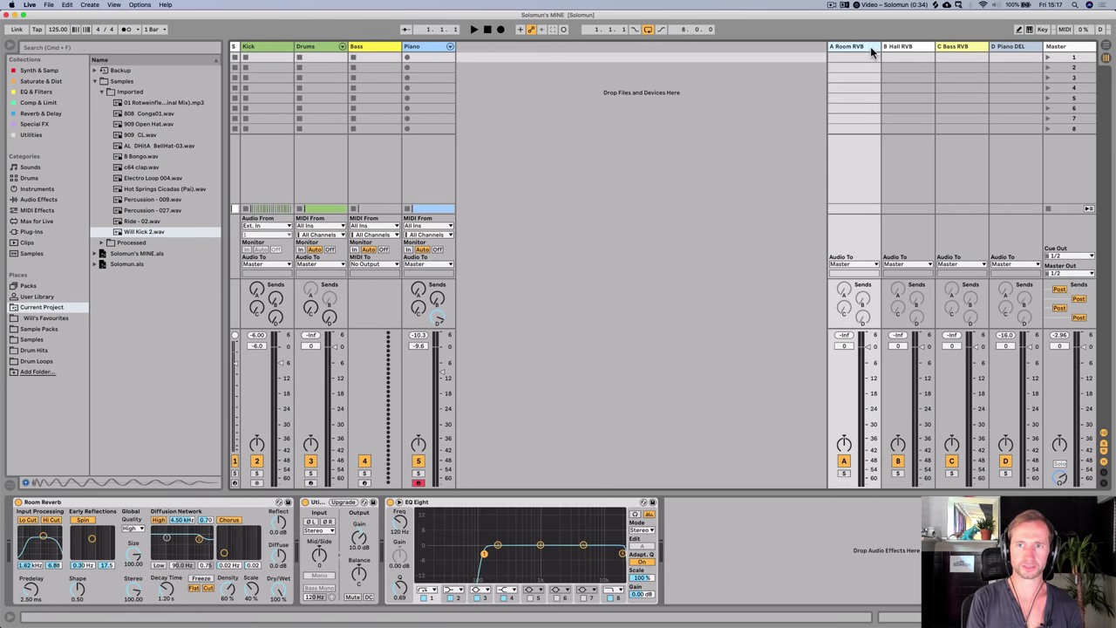
- Go back to the Drums track and hide the drum rack's return chains and routing columns
{"action": "key", "text": "Tab"}
{"action": "key", "text": "Tab"}
{"action": "key", "text": "shift+Tab"}
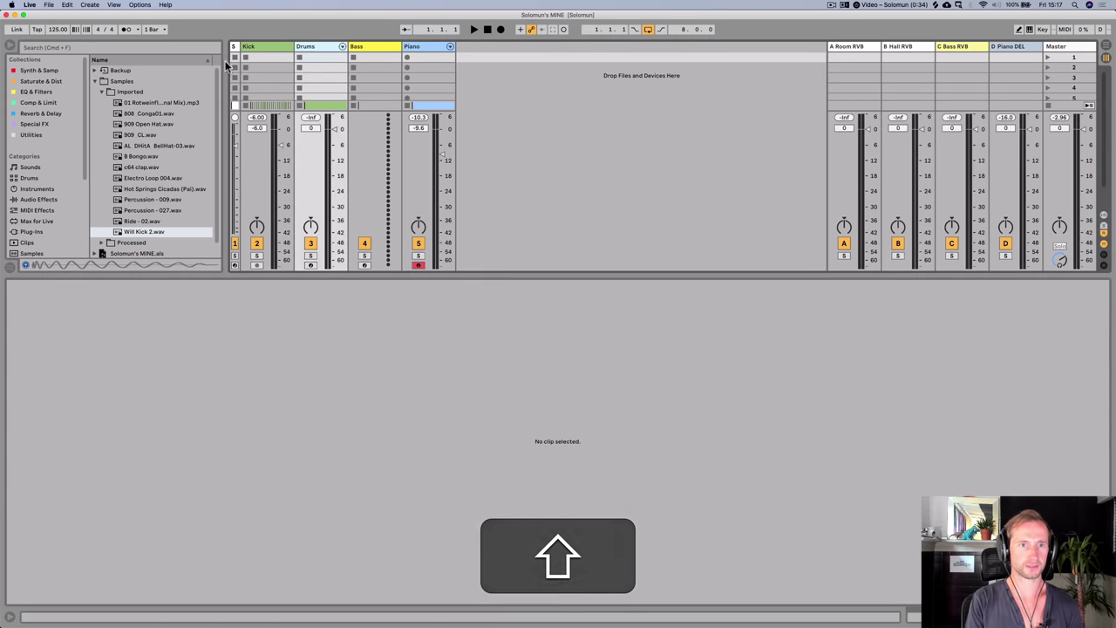
{"action": "left_click", "coordinate": [310, 47]}
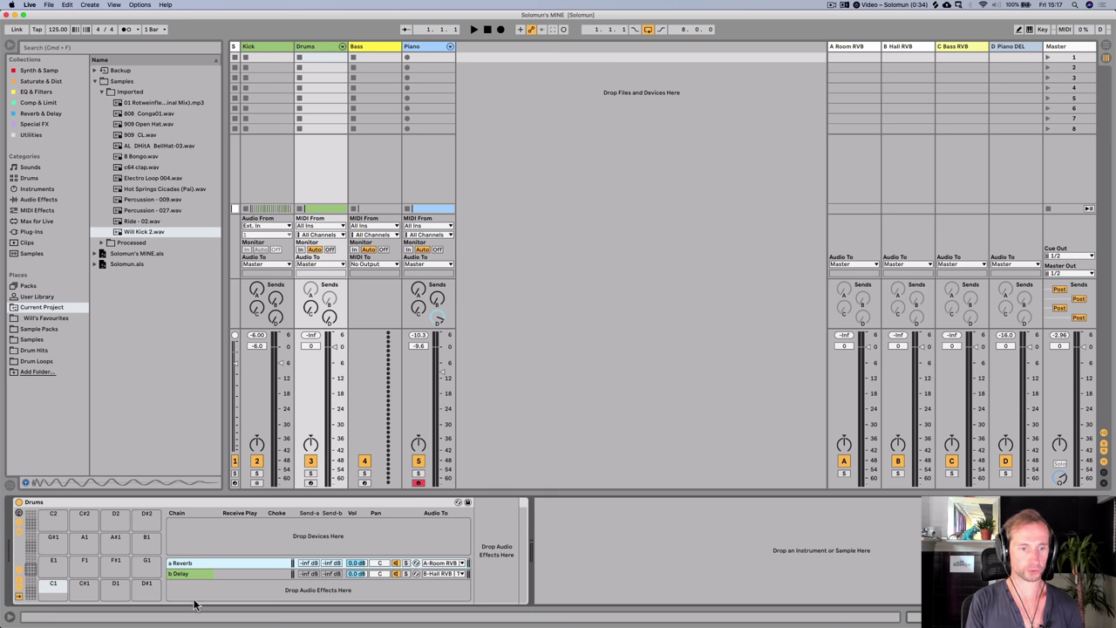
{"action": "left_click", "coordinate": [20, 590]}
{"action": "left_click", "coordinate": [19, 571]}
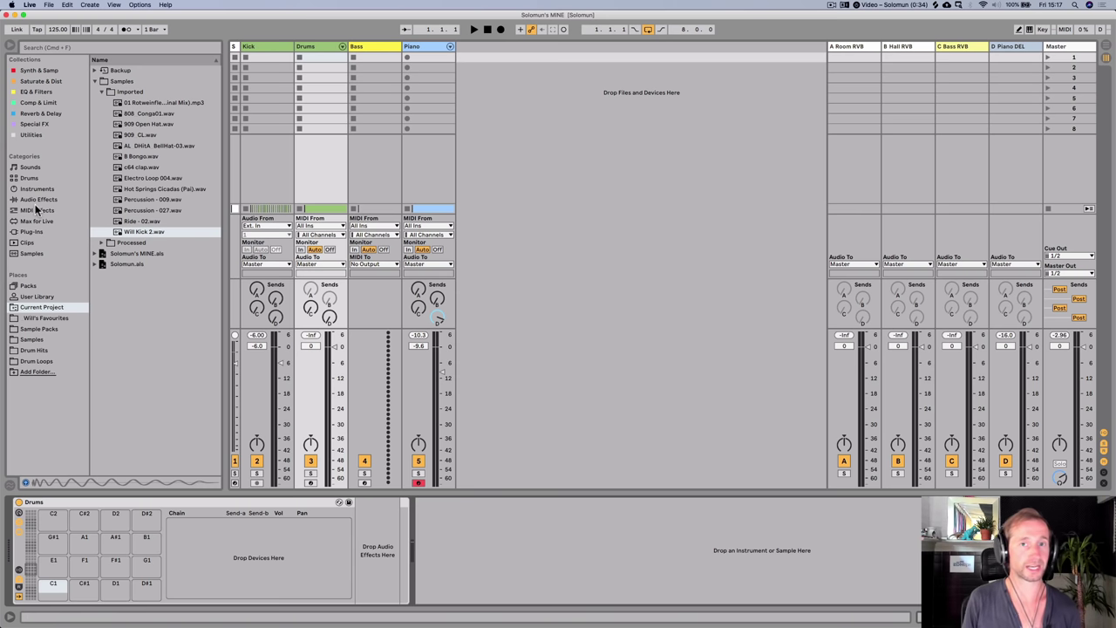
- Audition the current project's imported samples and load Ride - 02.wav onto the Drums rack's C1 pad
{"action": "left_click", "coordinate": [32, 319]}
{"action": "key", "text": "Up"}
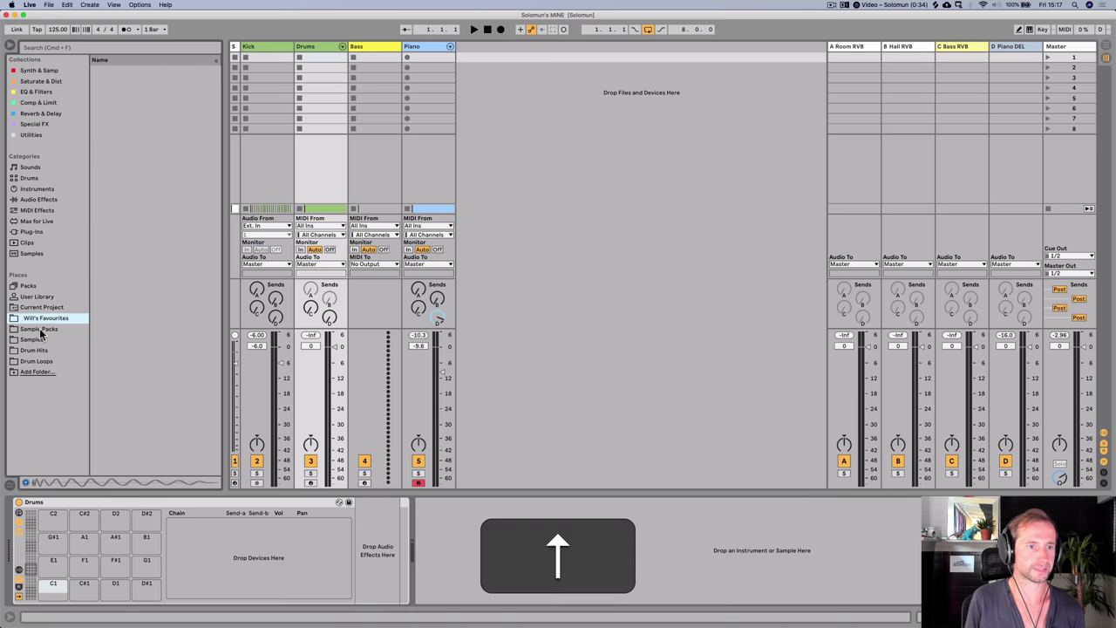
{"action": "left_click", "coordinate": [41, 308]}
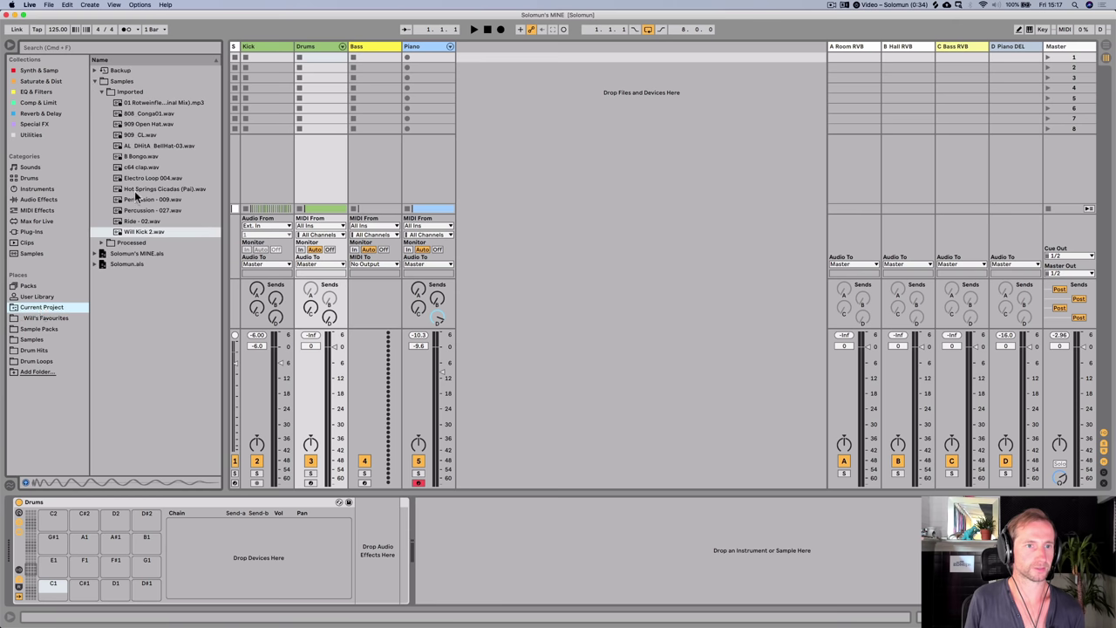
{"action": "left_click", "coordinate": [153, 126]}
{"action": "key", "text": "Up"}
{"action": "key", "text": "Up"}
{"action": "key", "text": "Down"}
{"action": "key", "text": "Down"}
{"action": "key", "text": "Down"}
{"action": "key", "text": "Down"}
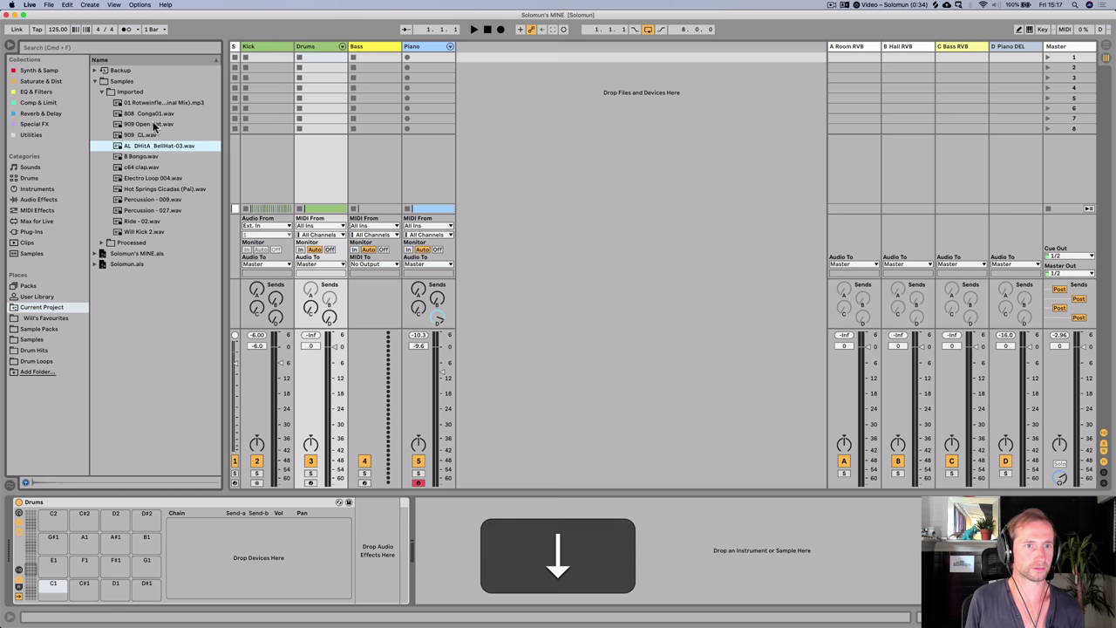
{"action": "key", "text": "Down"}
{"action": "key", "text": "Down"}
{"action": "key", "text": "Down"}
{"action": "key", "text": "Down"}
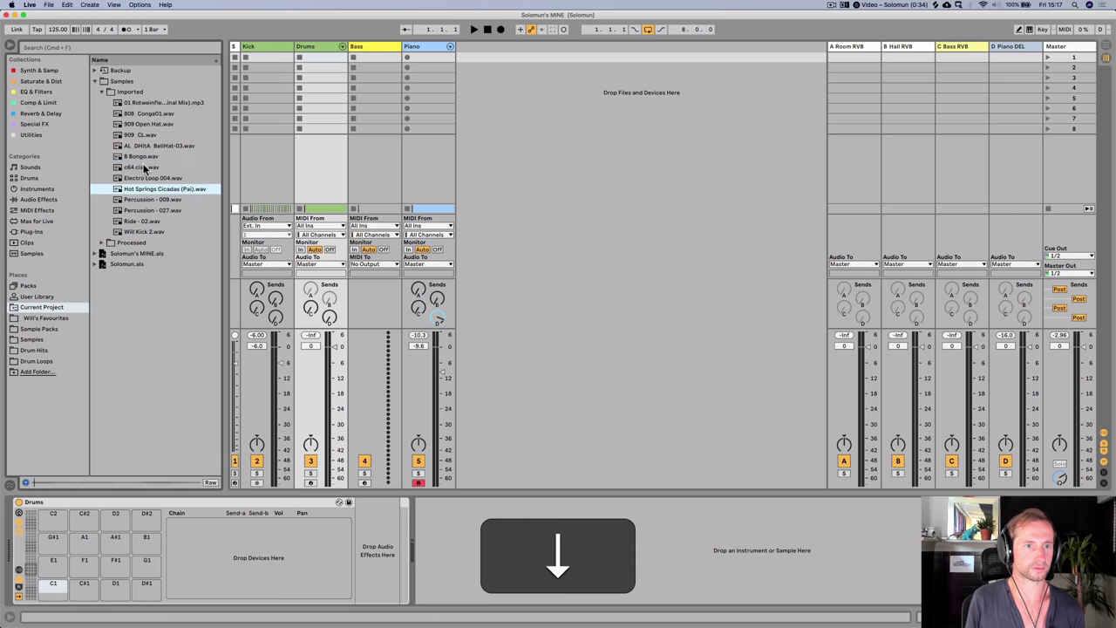
{"action": "key", "text": "Down"}
{"action": "key", "text": "Up"}
{"action": "key", "text": "Down"}
{"action": "key", "text": "Down"}
{"action": "key", "text": "Down"}
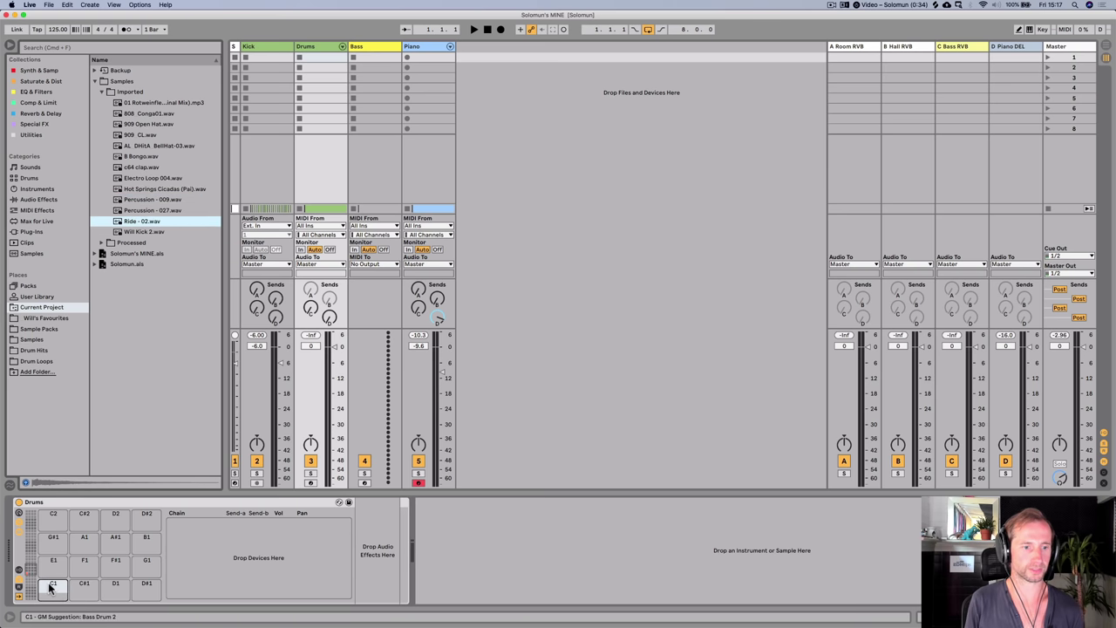
{"action": "left_click_drag", "start_coordinate": [51, 589], "coordinate": [52, 590]}
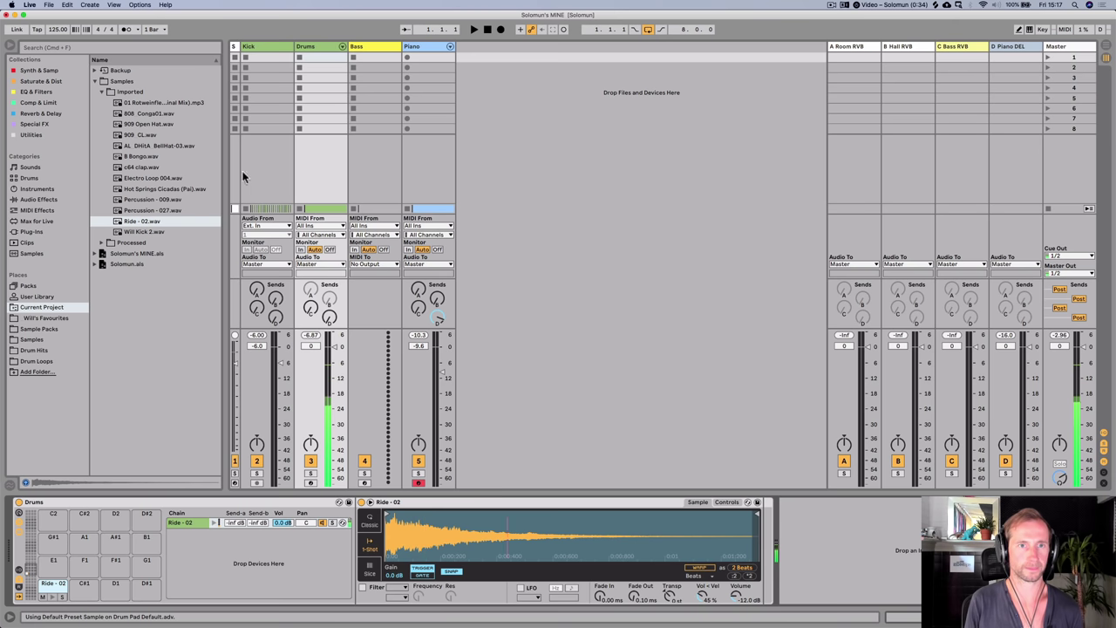
- Add a Ride - 02 note at 1.1.1 in the Drums clip and select its first beat
{"action": "key", "text": "Tab"}
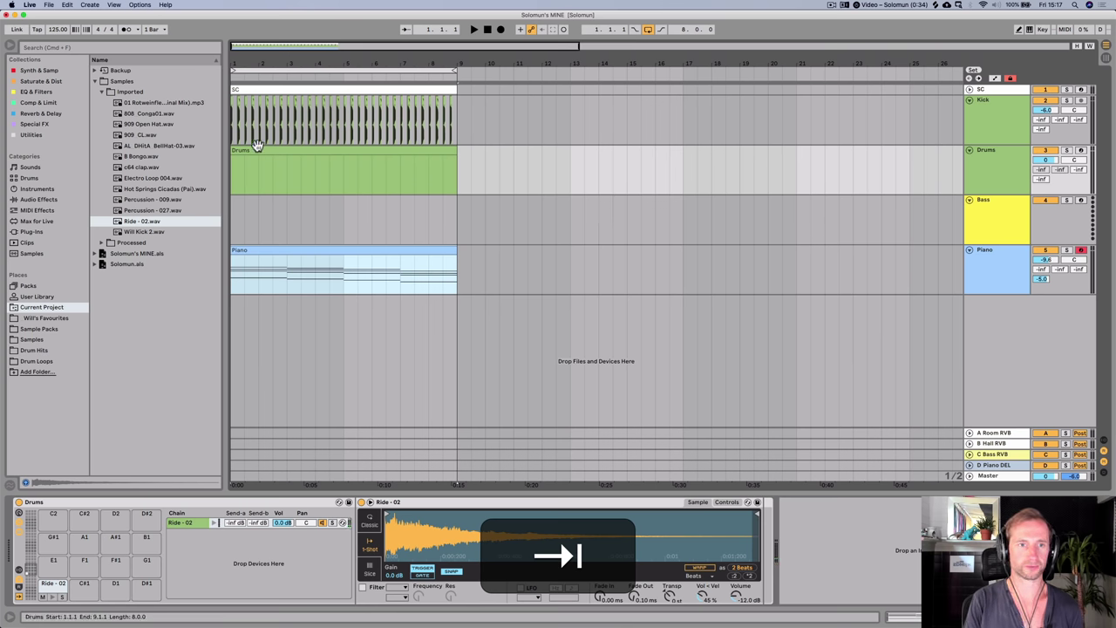
{"action": "double_click", "coordinate": [258, 148]}
{"action": "double_click", "coordinate": [182, 317]}
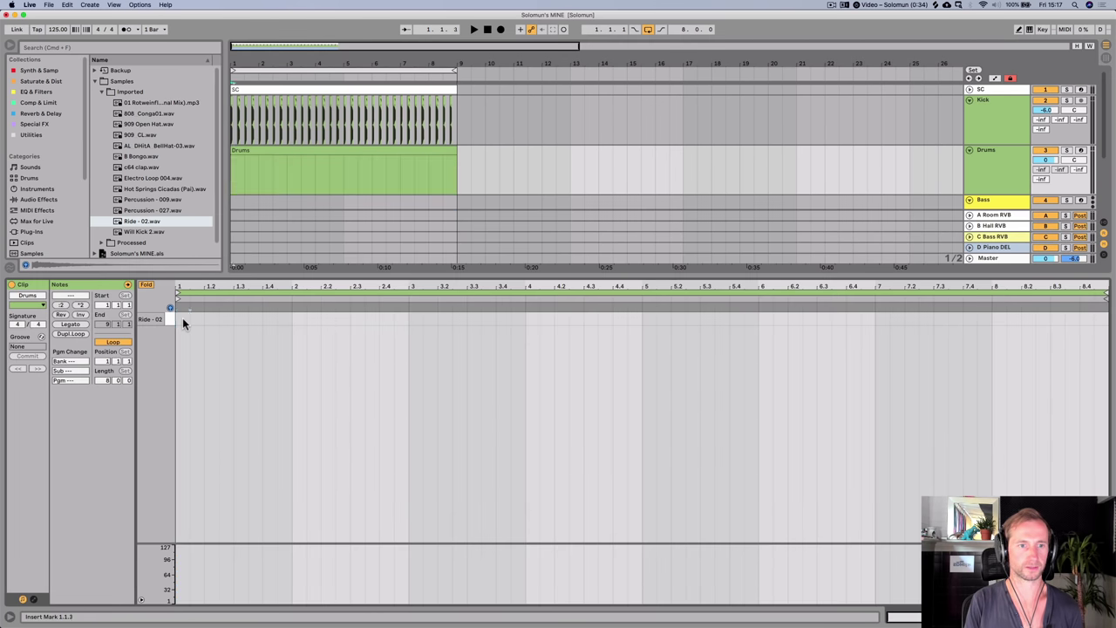
{"action": "key", "text": "space"}
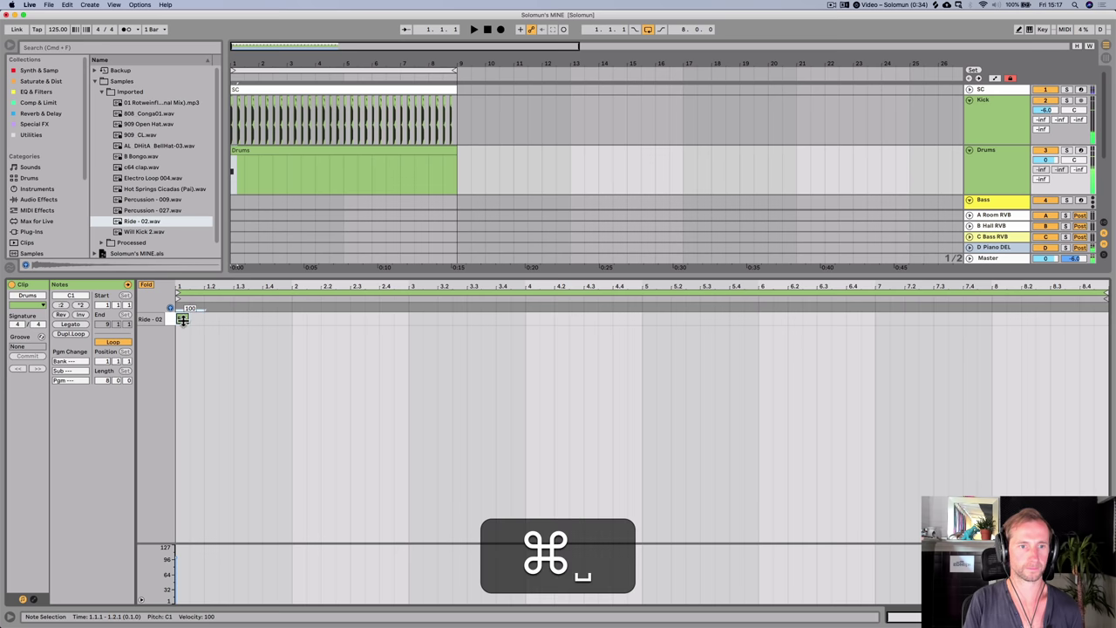
- Duplicate the ride's first beat repeatedly so a hit falls on every beat of the eight-bar Drums clip
{"action": "key", "text": "super+d"}
{"action": "key", "text": "super+d"}
{"action": "key", "text": "super+d"}
{"action": "key", "text": "super+d"}
{"action": "key", "text": "super+d"}
{"action": "key", "text": "super+d"}
{"action": "key", "text": "super+d"}
{"action": "key", "text": "super+d"}
{"action": "key", "text": "super+d"}
{"action": "key", "text": "super+d"}
{"action": "key", "text": "super+d"}
{"action": "key", "text": "super+d"}
{"action": "key", "text": "super+d"}
{"action": "key", "text": "super+d"}
{"action": "key", "text": "super+d"}
{"action": "key", "text": "super+d"}
{"action": "key", "text": "super+d"}
{"action": "key", "text": "super+d"}
{"action": "key", "text": "super+d"}
{"action": "key", "text": "super+d"}
{"action": "key", "text": "super+d"}
{"action": "key", "text": "super+d"}
{"action": "key", "text": "super+d"}
{"action": "key", "text": "super+d"}
{"action": "key", "text": "super+d"}
{"action": "key", "text": "super+d"}
{"action": "key", "text": "super+d"}
{"action": "key", "text": "super+d"}
{"action": "key", "text": "super+d"}
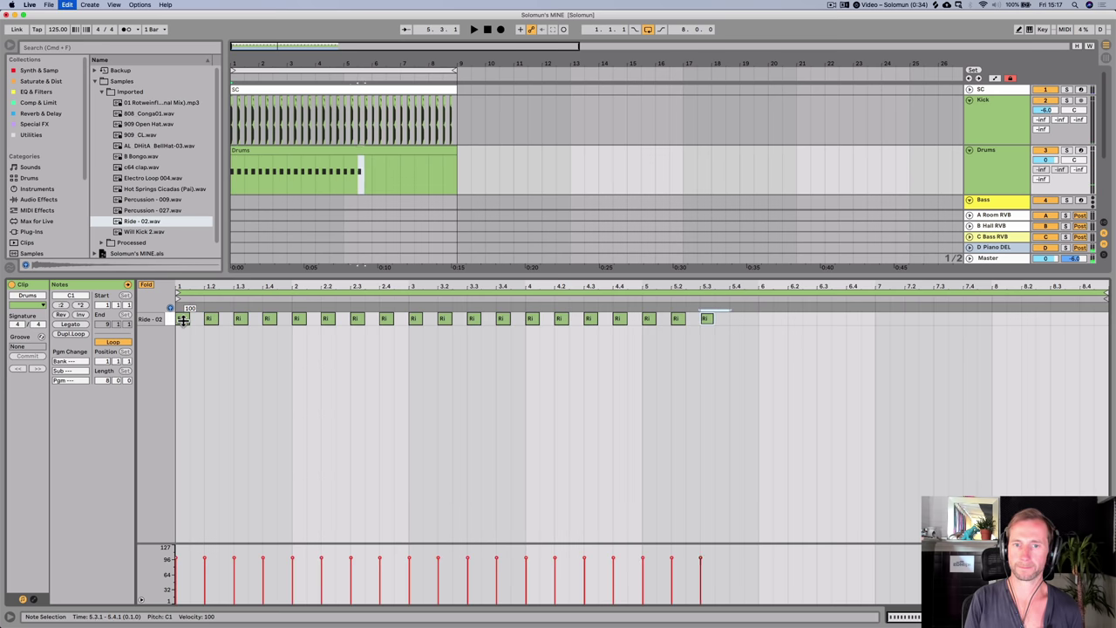
- Set the Ride - 02 chain's volume to -10 dB in the drum rack while auditioning the loop
{"action": "key", "text": "shift+Tab"}
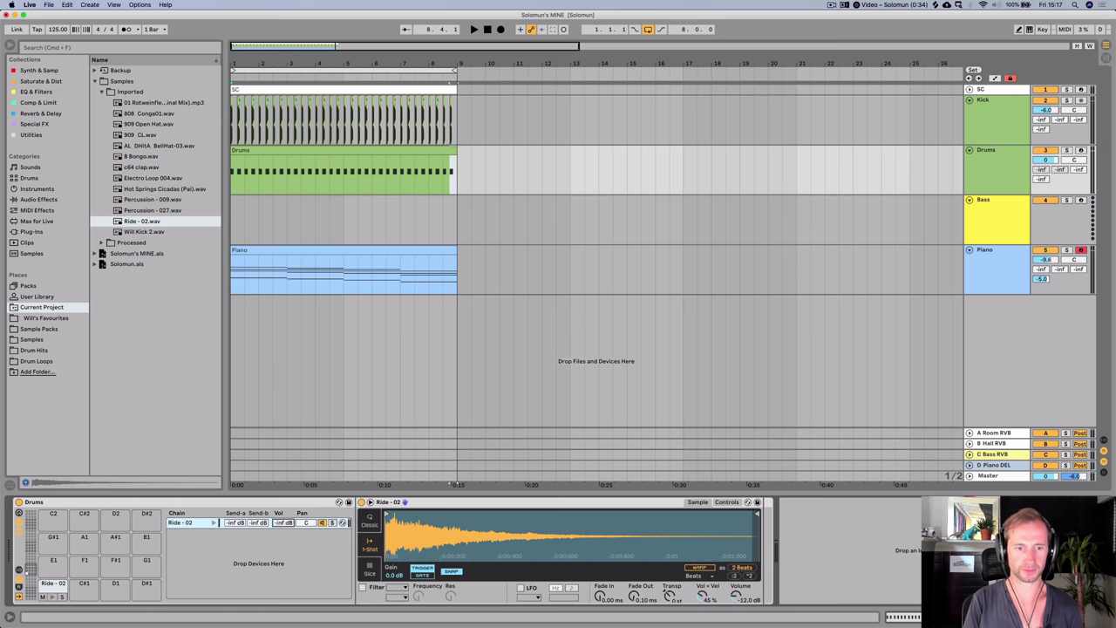
{"action": "key", "text": "space"}
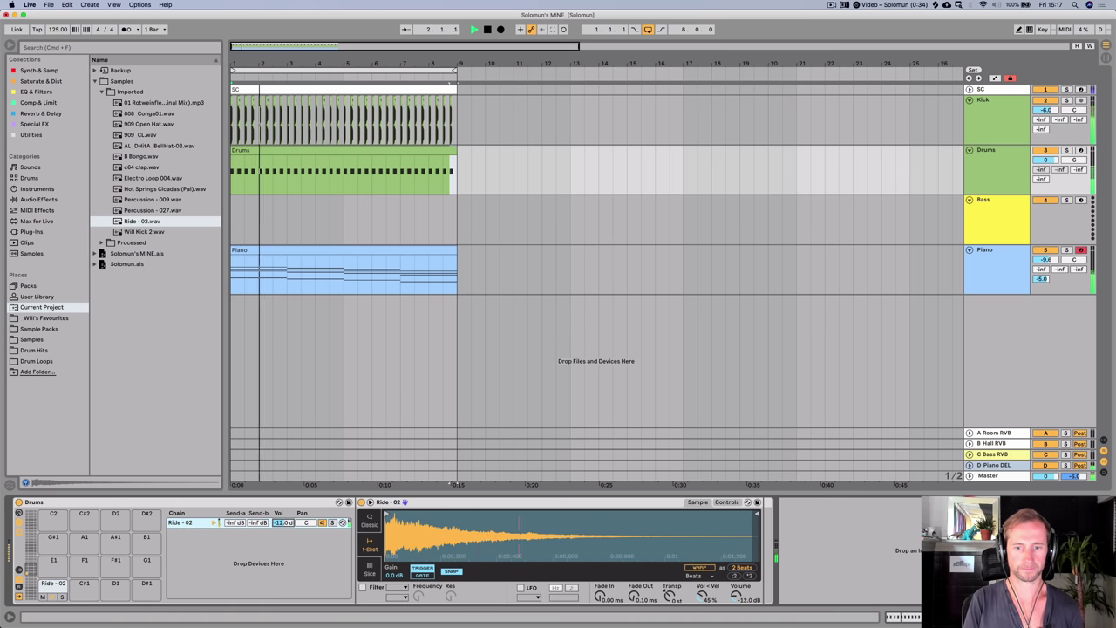
{"action": "key", "text": "space"}
- Switch the ride's Simpler to Classic mode with one voice and set sustain to -inf dB, decay to 3.08 s and release to 1.83 s
{"action": "left_click", "coordinate": [369, 519]}
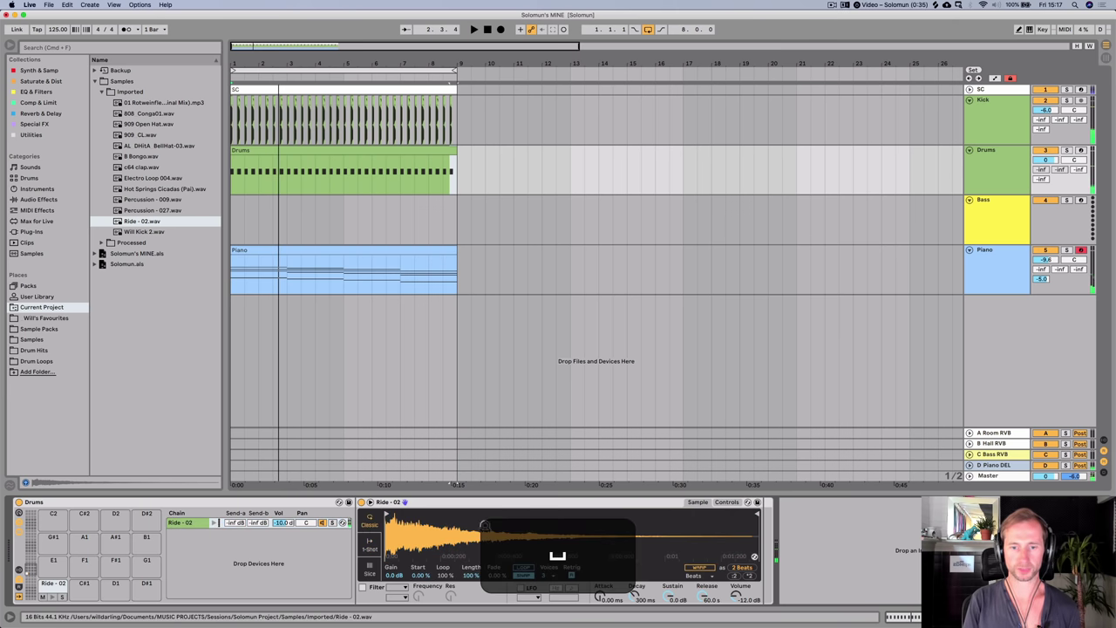
{"action": "left_click", "coordinate": [547, 577]}
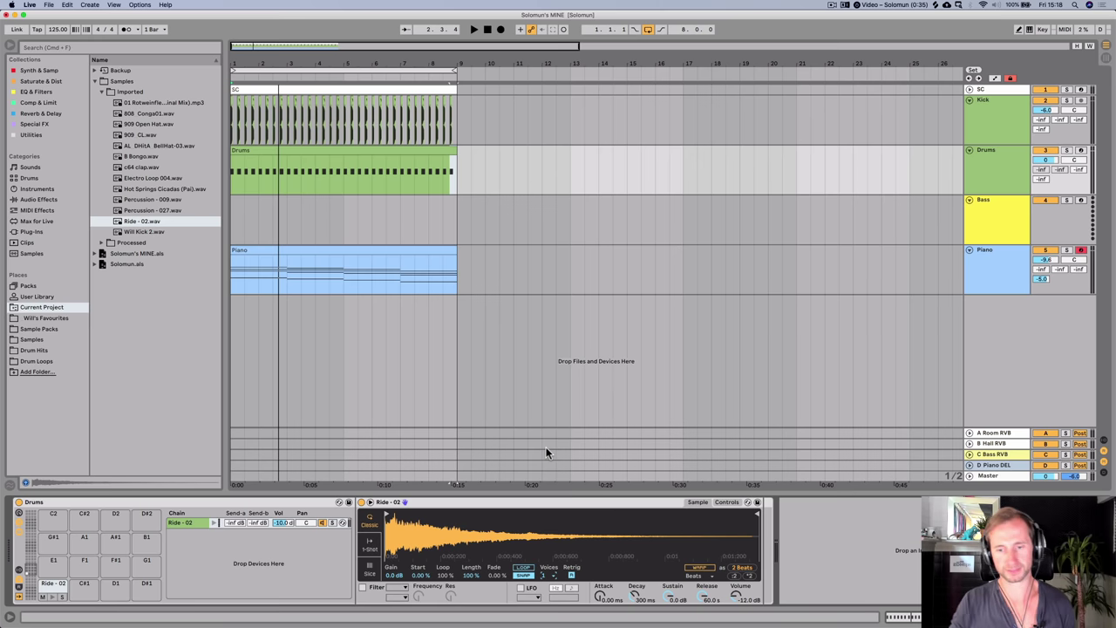
{"action": "key", "text": "space"}
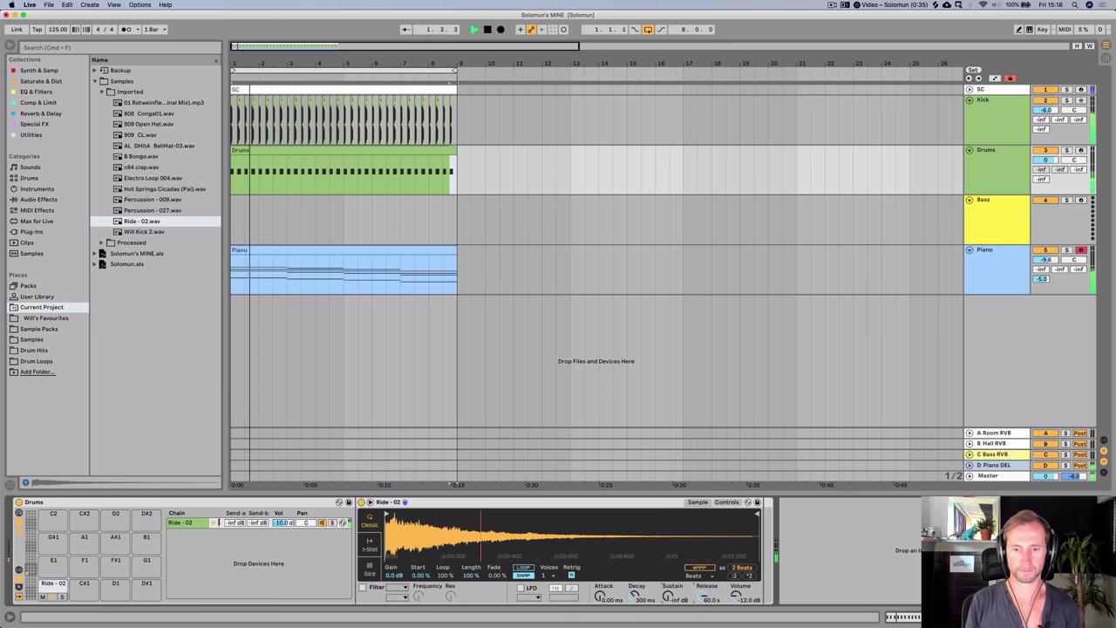
{"action": "left_click_drag", "start_coordinate": [638, 599], "coordinate": [638, 567]}
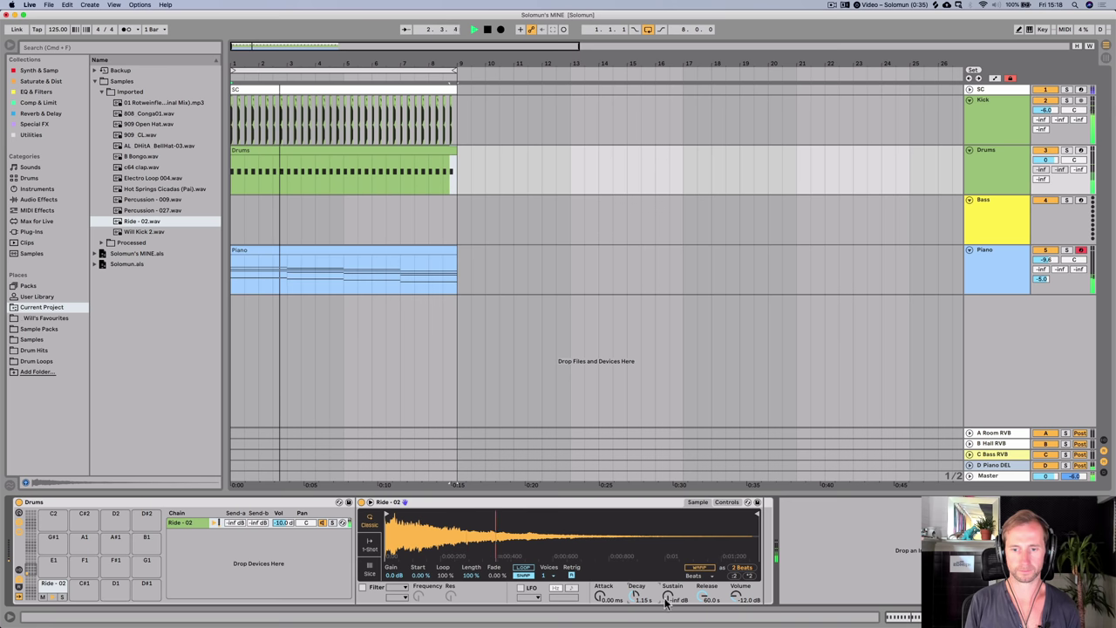
{"action": "left_click_drag", "start_coordinate": [703, 595], "coordinate": [704, 624]}
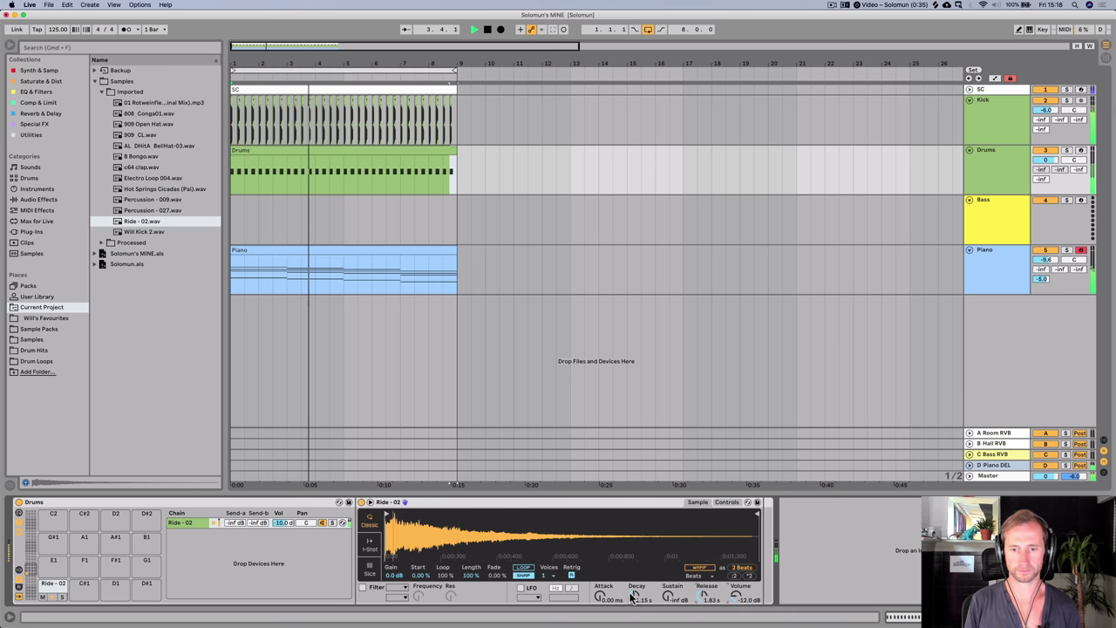
{"action": "left_click_drag", "start_coordinate": [634, 596], "coordinate": [633, 579]}
- Transpose the Ride - 02 sample up 1 semitone in its Simpler
{"action": "left_click", "coordinate": [727, 503]}
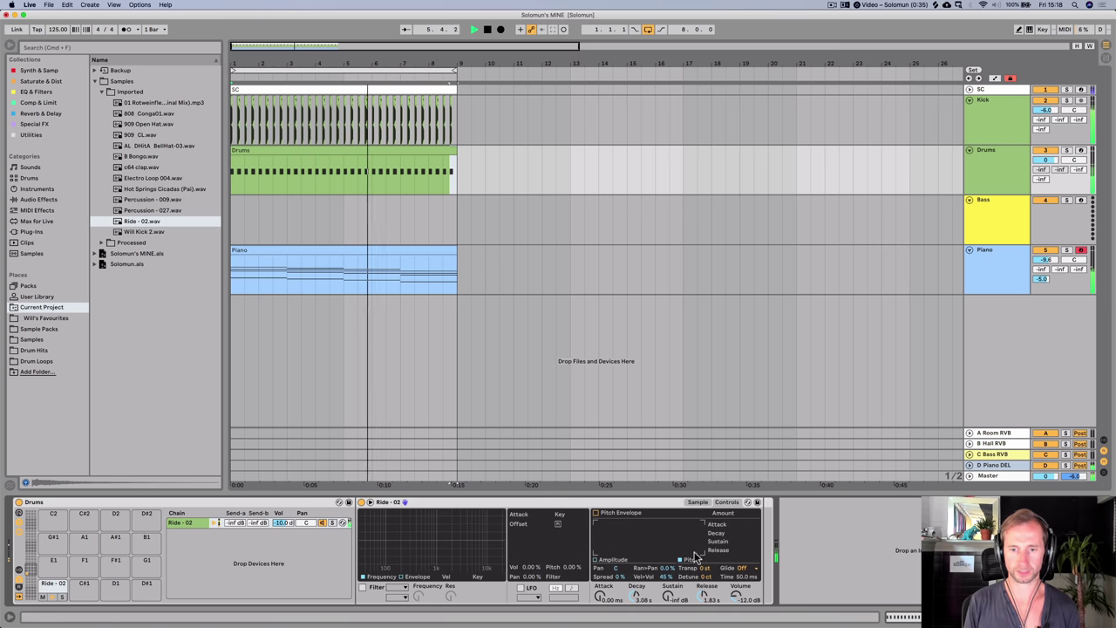
{"action": "mouse_move", "coordinate": [704, 572]}
{"action": "left_mouse_down"}
{"action": "mouse_move", "coordinate": [704, 593]}
{"action": "mouse_move", "coordinate": [704, 565]}
{"action": "left_mouse_up"}
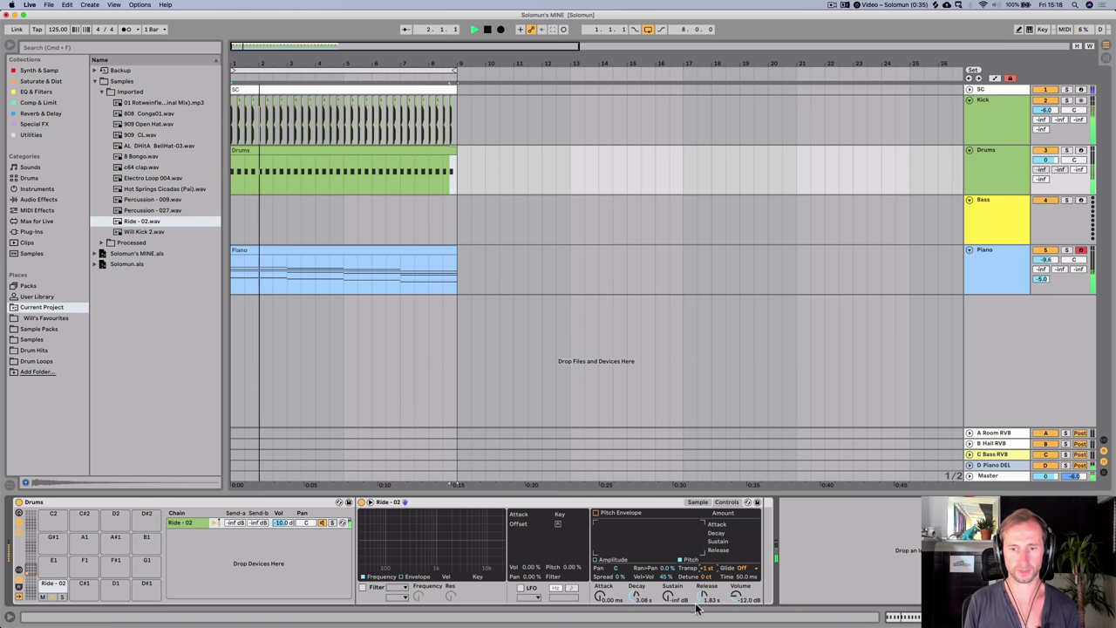
- Lengthen the ride's release to 4.77 s and decay to 4.00 s, and pan its chain to 17L
{"action": "left_click_drag", "start_coordinate": [705, 596], "coordinate": [705, 579]}
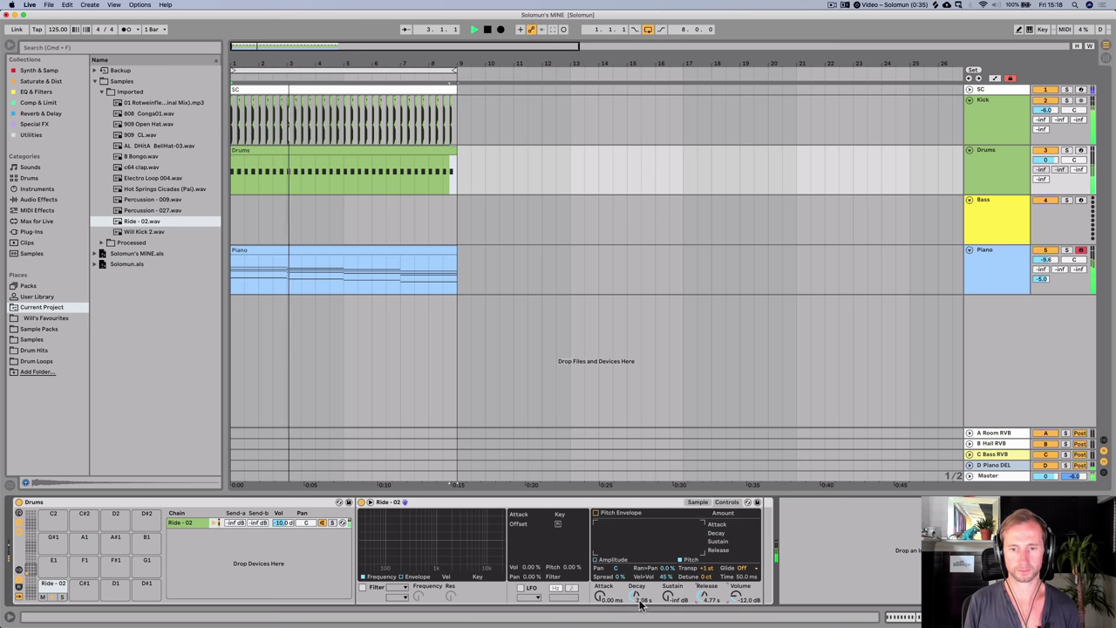
{"action": "left_click_drag", "start_coordinate": [638, 599], "coordinate": [638, 589]}
{"action": "left_click_drag", "start_coordinate": [305, 522], "coordinate": [305, 530]}
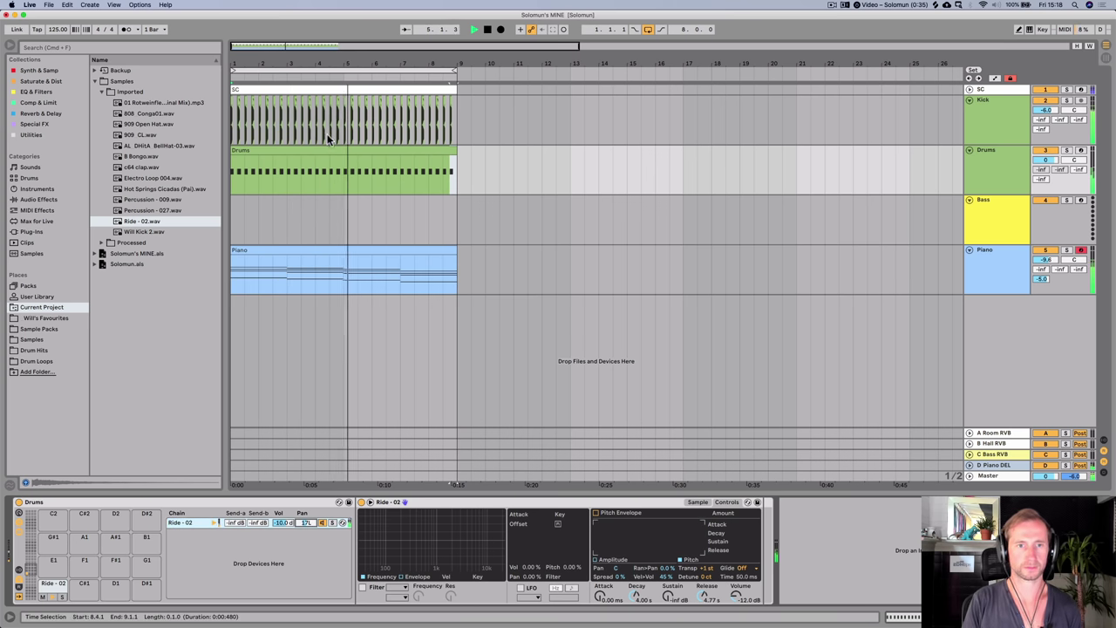
- Enable a high-pass filter in the Ride - 02 Simpler and set its cutoff frequency to 1.69 kHz while the loop plays
{"action": "key", "text": "space"}
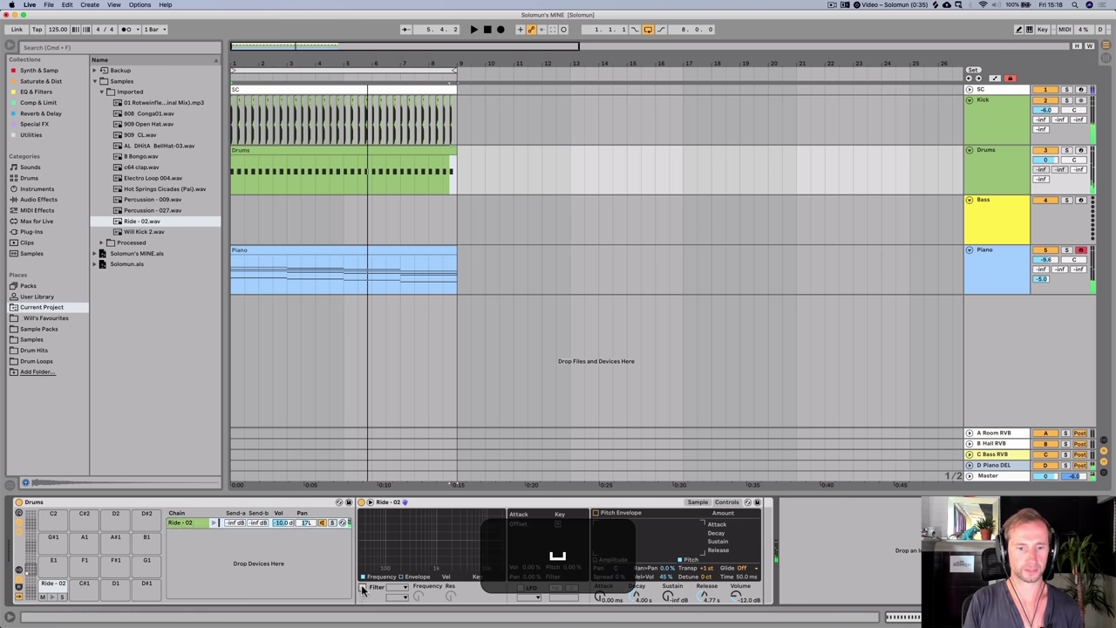
{"action": "left_click", "coordinate": [363, 587]}
{"action": "left_click", "coordinate": [401, 587]}
{"action": "left_click", "coordinate": [393, 556]}
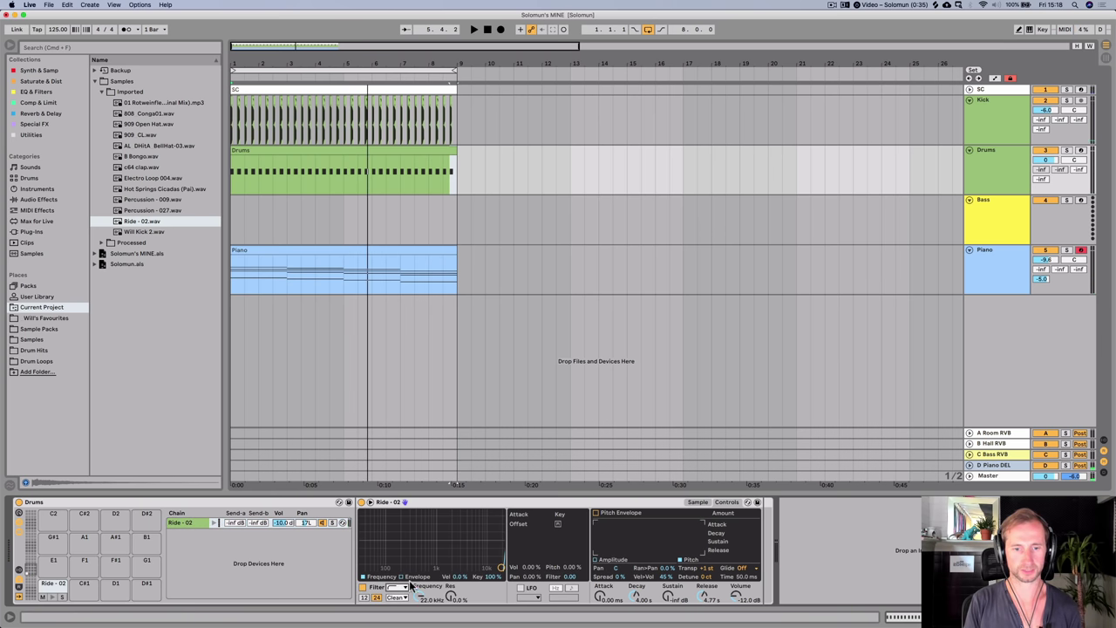
{"action": "key", "text": "space"}
{"action": "left_click_drag", "start_coordinate": [493, 567], "coordinate": [419, 601]}
- Set the Ride - 02 chain's send A to -6.0 dB, inspect the A Room RVB return's devices and save the set
{"action": "mouse_move", "coordinate": [232, 522]}
{"action": "left_mouse_down"}
{"action": "mouse_move", "coordinate": [232, 499]}
{"action": "mouse_move", "coordinate": [234, 525]}
{"action": "left_mouse_up"}
{"action": "key", "text": "Tab"}
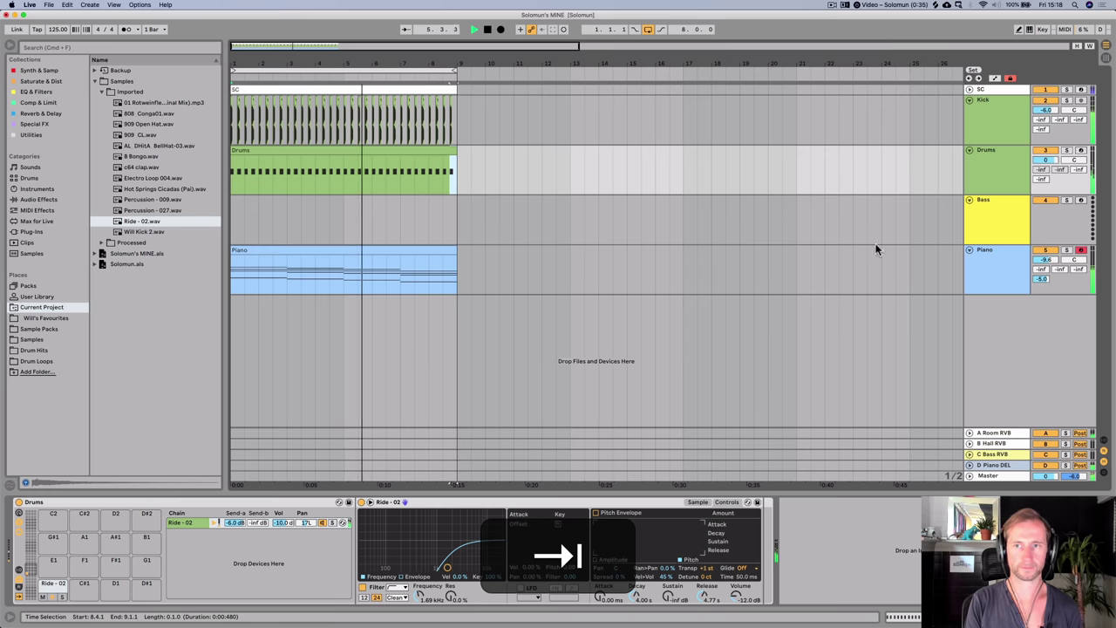
{"action": "key", "text": "shift+Tab"}
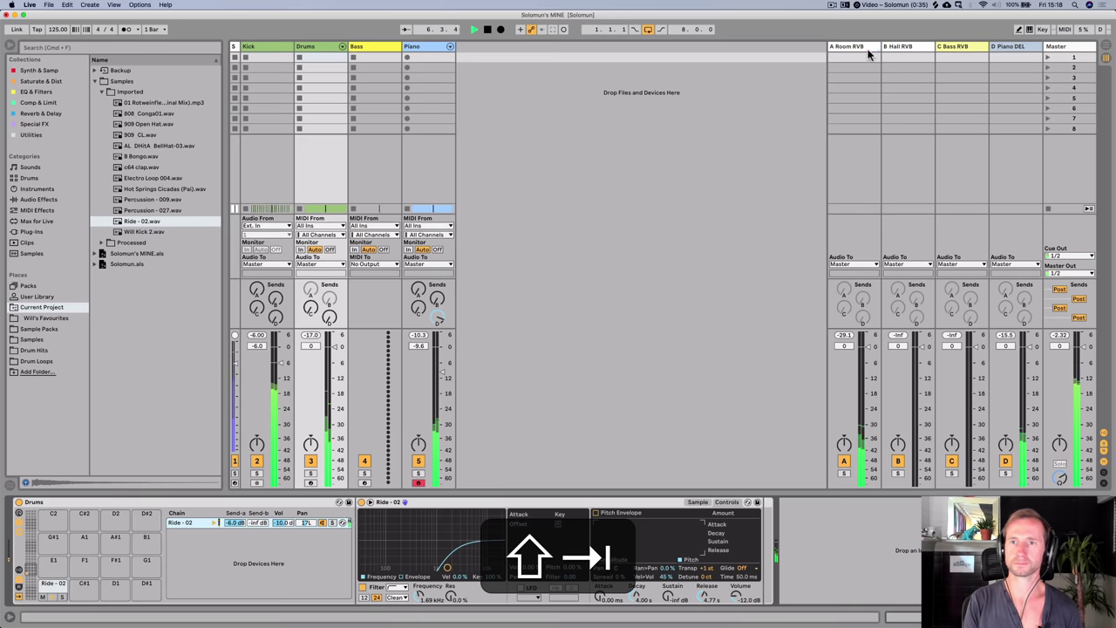
{"action": "left_click", "coordinate": [867, 54]}
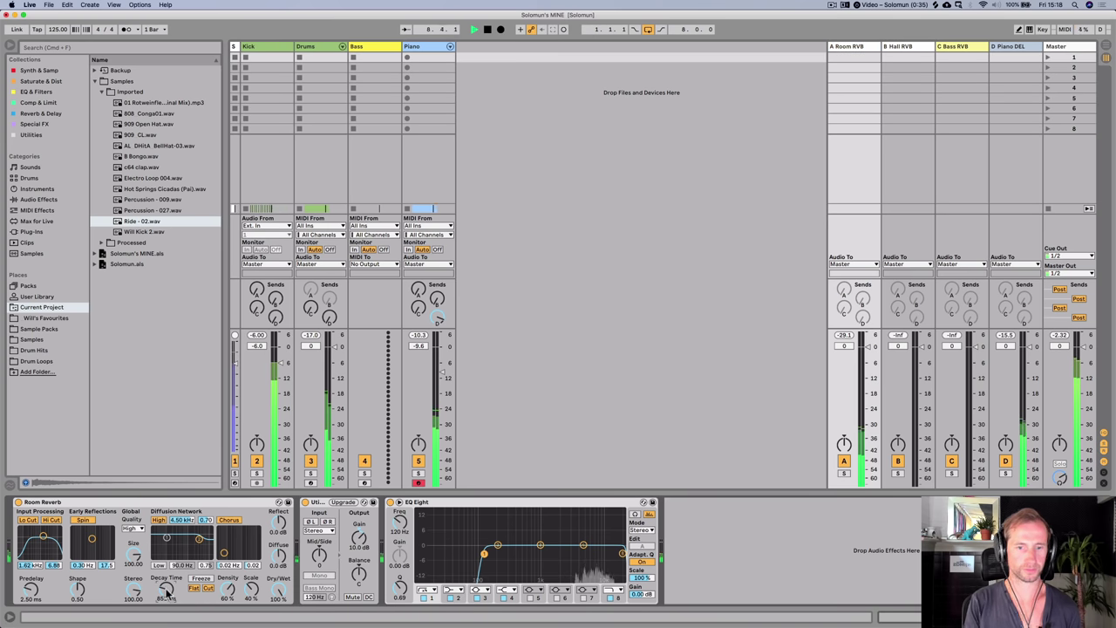
{"action": "key", "text": "Tab"}
{"action": "key", "text": "super+s"}
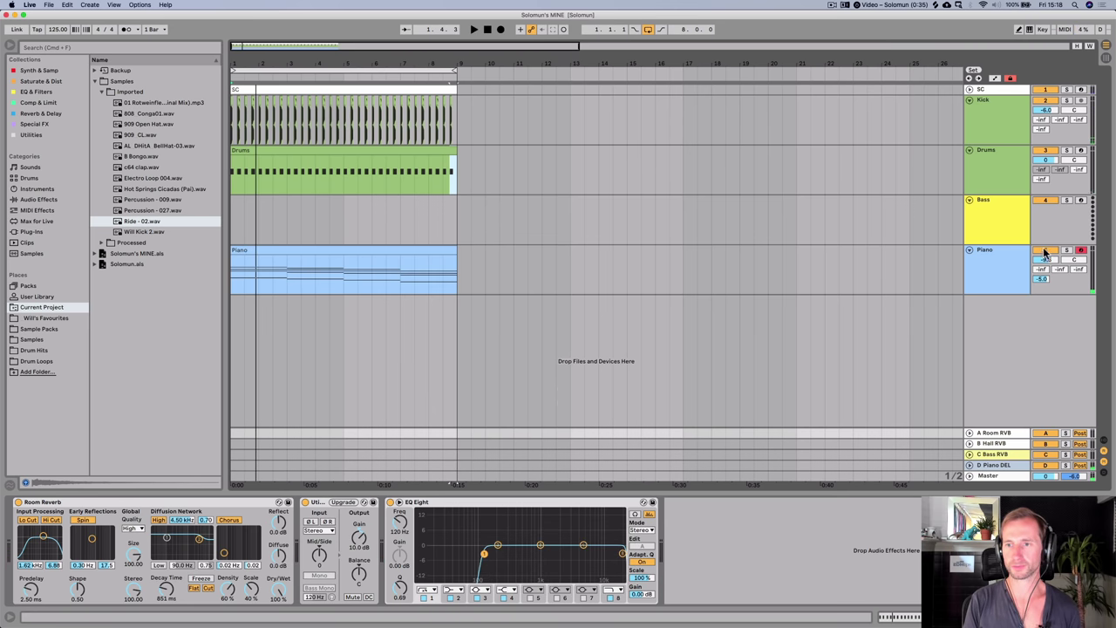
- Insert a new audio track below the Drums track and name it Loop
{"action": "left_click", "coordinate": [991, 183]}
{"action": "key", "text": "super+t"}
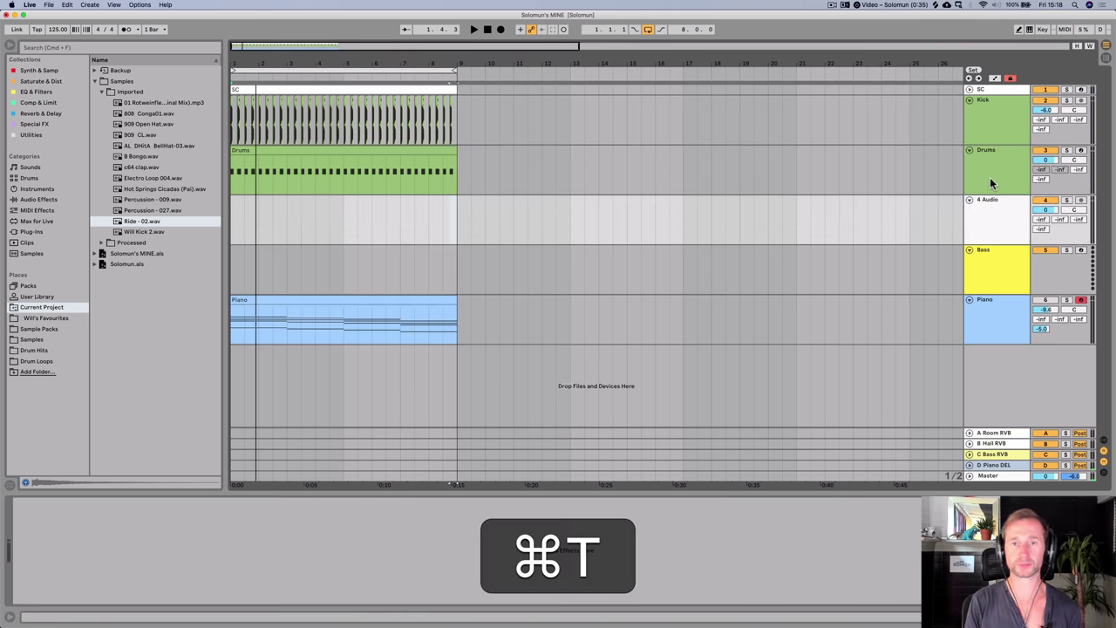
{"action": "key", "text": "super+r"}
{"action": "type", "text": "L"}
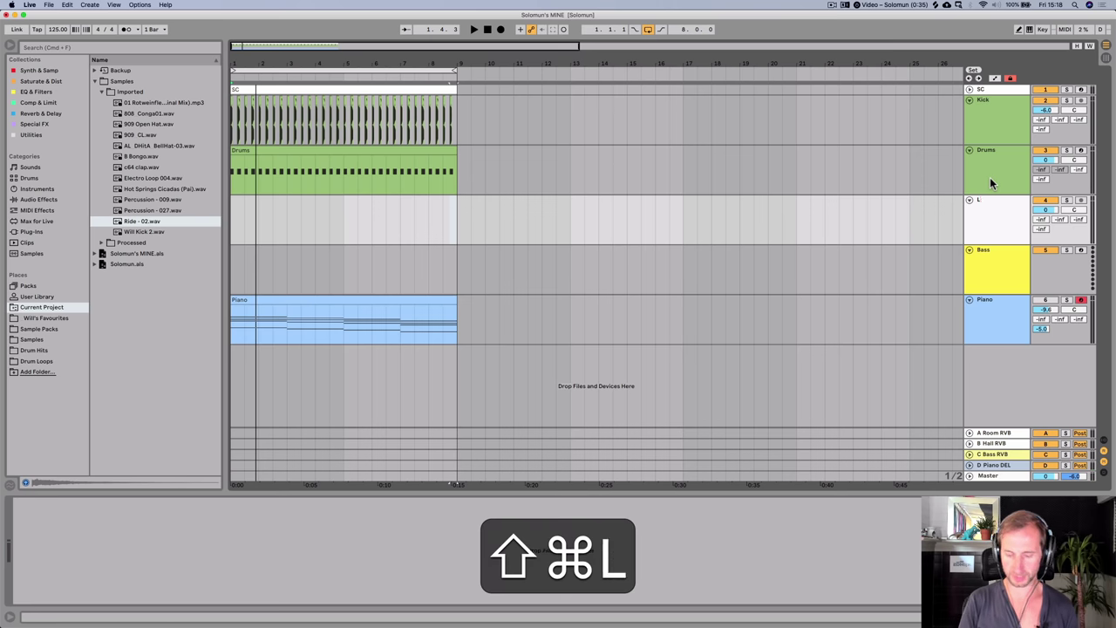
{"action": "type", "text": "oop"}
{"action": "key", "text": "Return"}
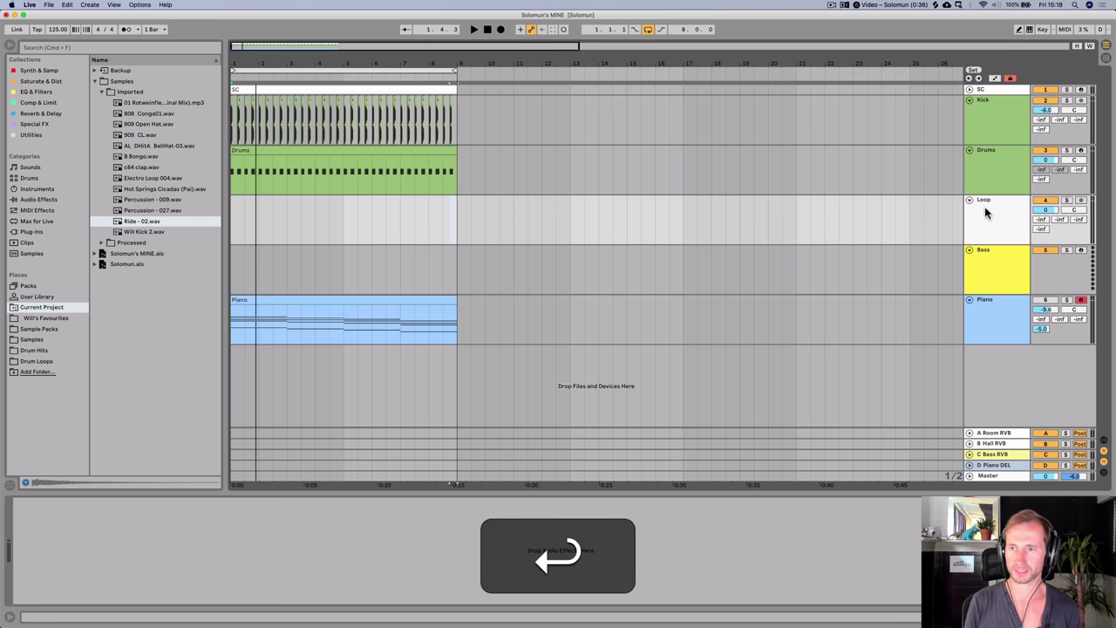
- Colour the Loop track the same green as the Drums track and save the set
{"action": "right_click", "coordinate": [986, 214]}
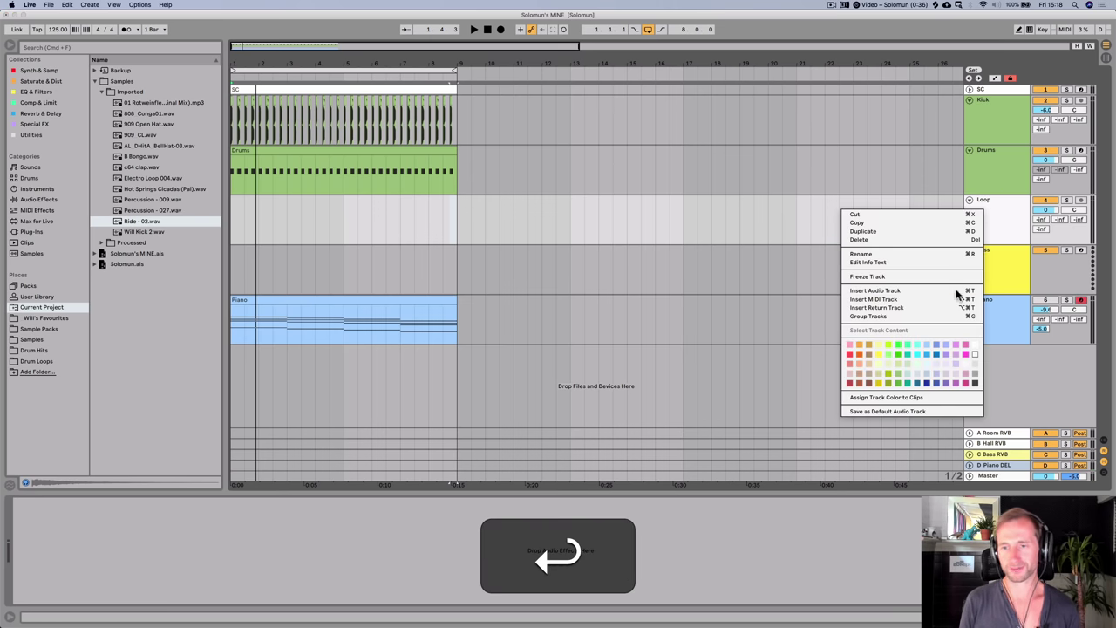
{"action": "left_click", "coordinate": [900, 374]}
{"action": "key", "text": "super+s"}
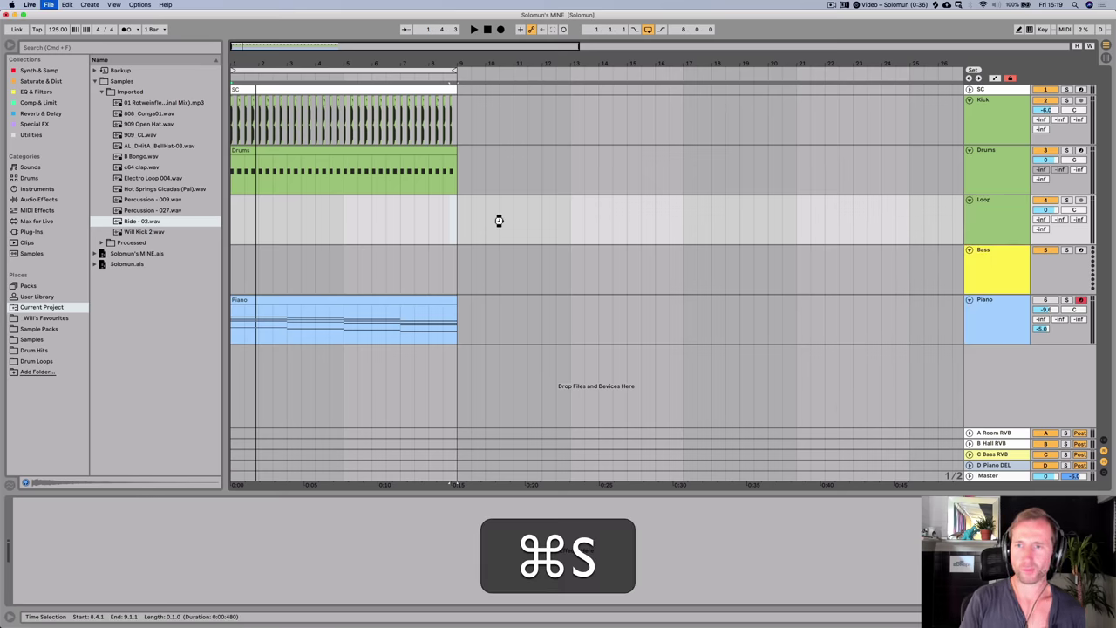
- Audition the current project's imported samples for a loop that suits the Loop track
{"action": "left_click", "coordinate": [457, 222]}
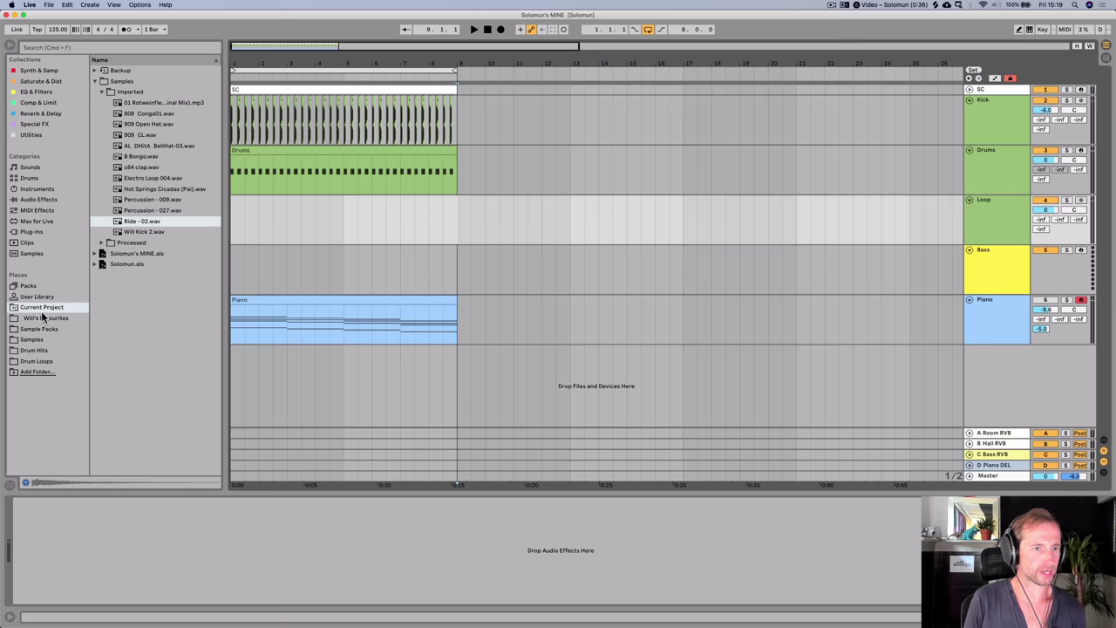
{"action": "left_click", "coordinate": [32, 350]}
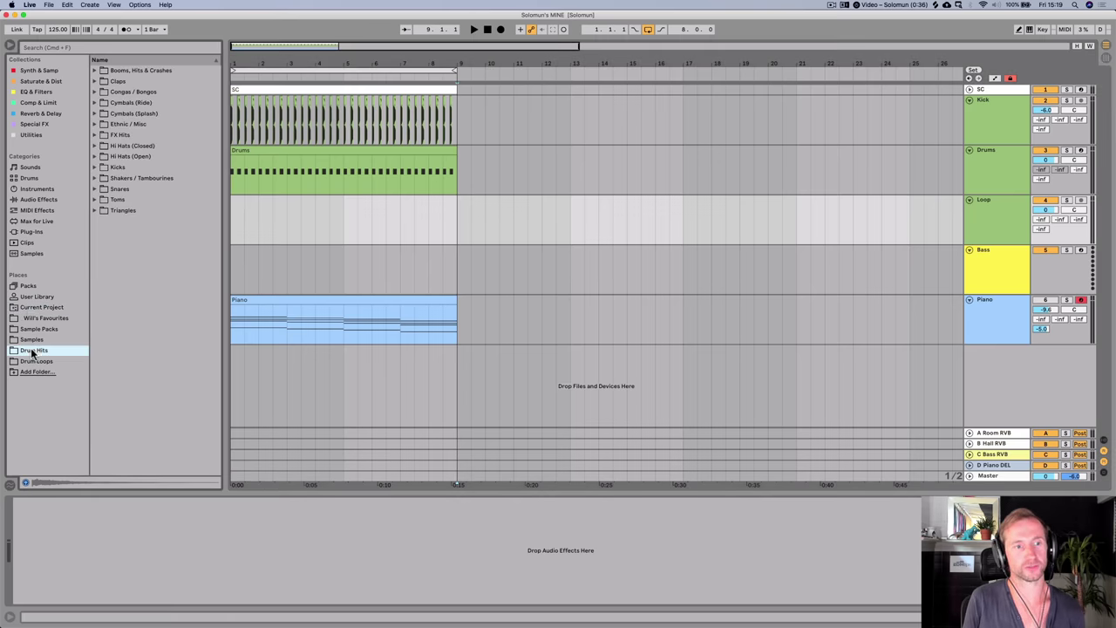
{"action": "left_click", "coordinate": [33, 307]}
{"action": "left_click", "coordinate": [150, 103]}
{"action": "key", "text": "Down"}
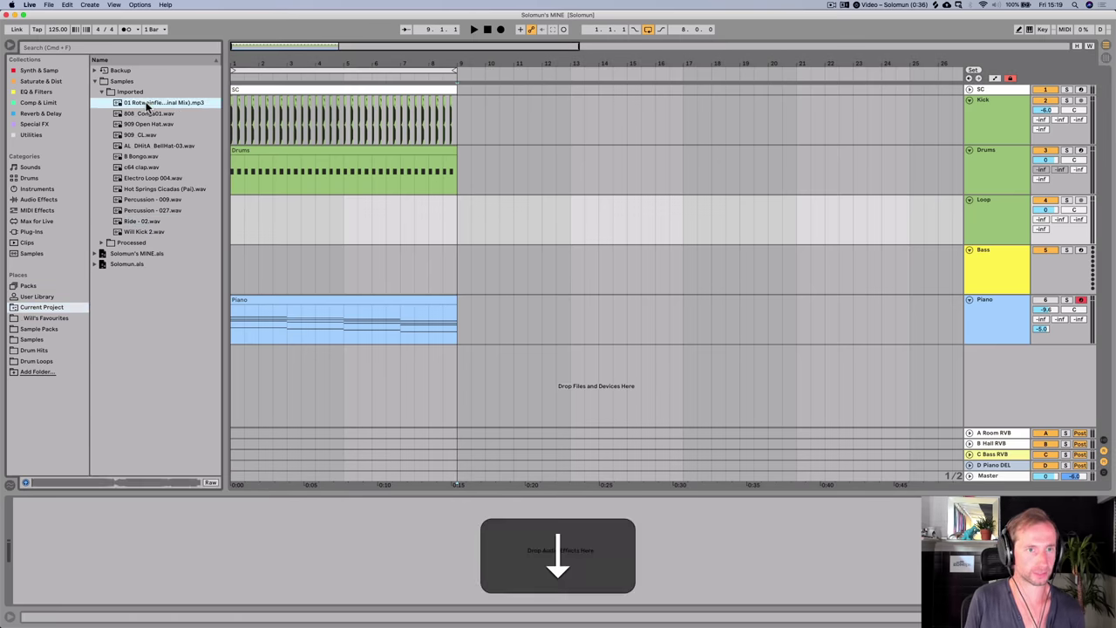
{"action": "key", "text": "Down"}
{"action": "key", "text": "Down"}
{"action": "key", "text": "Down"}
{"action": "key", "text": "Down"}
{"action": "key", "text": "Down"}
{"action": "key", "text": "Down"}
{"action": "key", "text": "Down"}
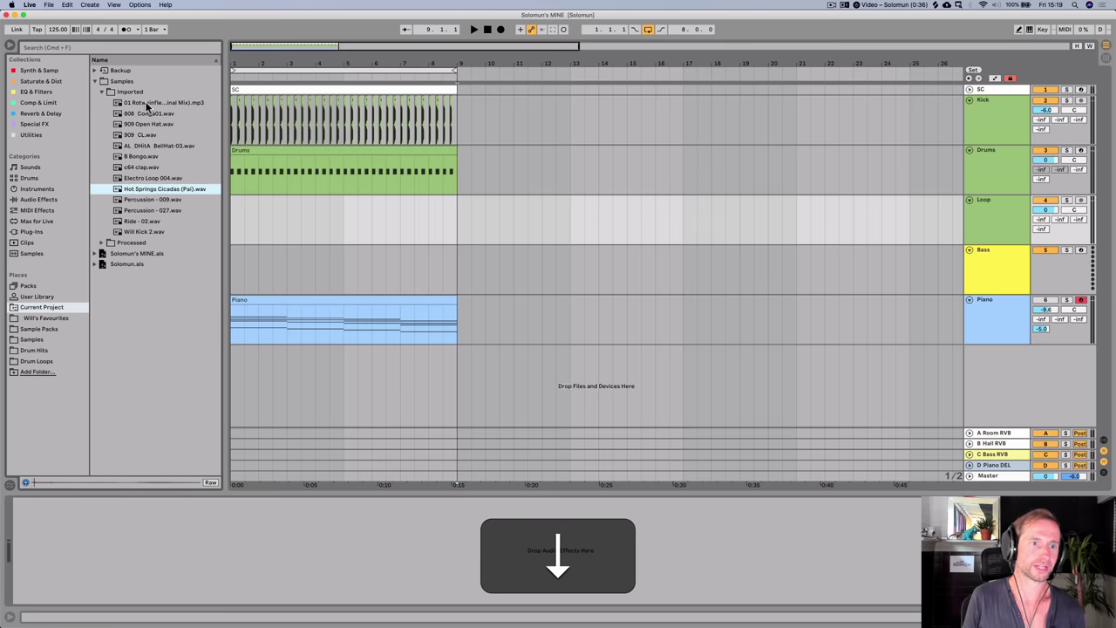
{"action": "key", "text": "Up"}
{"action": "left_click", "coordinate": [139, 193]}
{"action": "key", "text": "Up"}
{"action": "key", "text": "Up"}
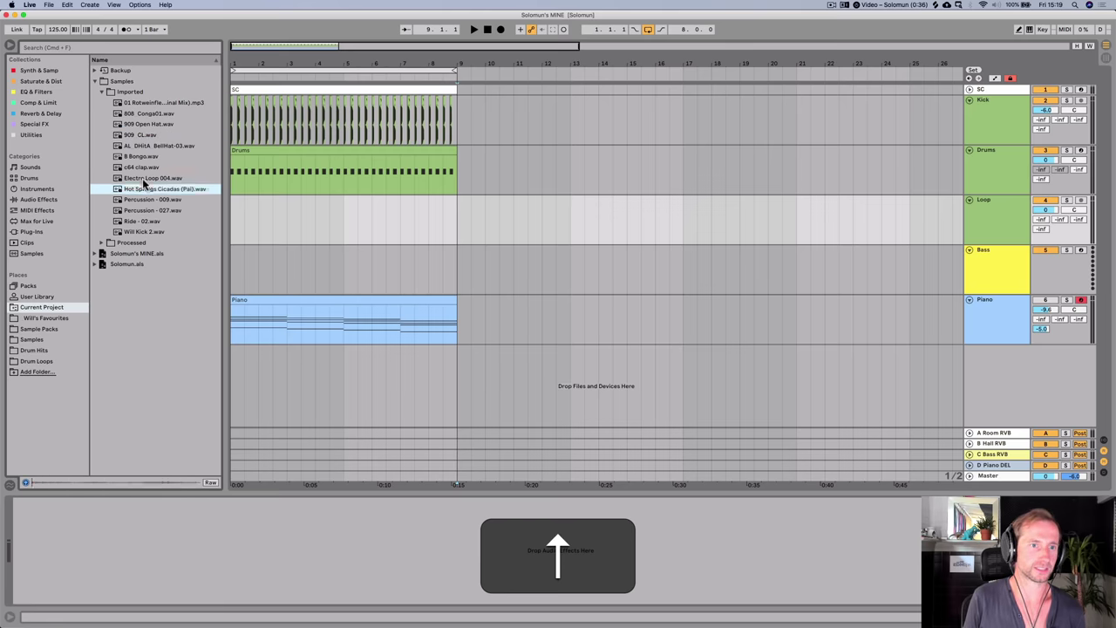
- Examine the Processed samples in the project's Consolidate and Reverse folders for a usable loop
{"action": "left_click", "coordinate": [123, 243]}
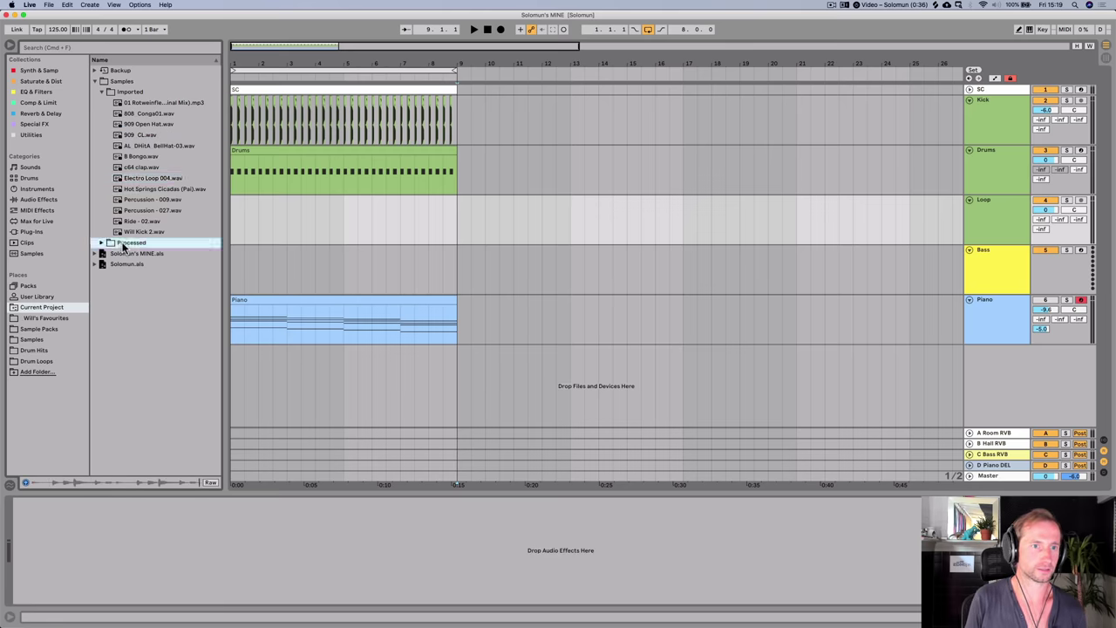
{"action": "key", "text": "Right"}
{"action": "key", "text": "Right"}
{"action": "key", "text": "Right"}
{"action": "key", "text": "Down"}
{"action": "key", "text": "Down"}
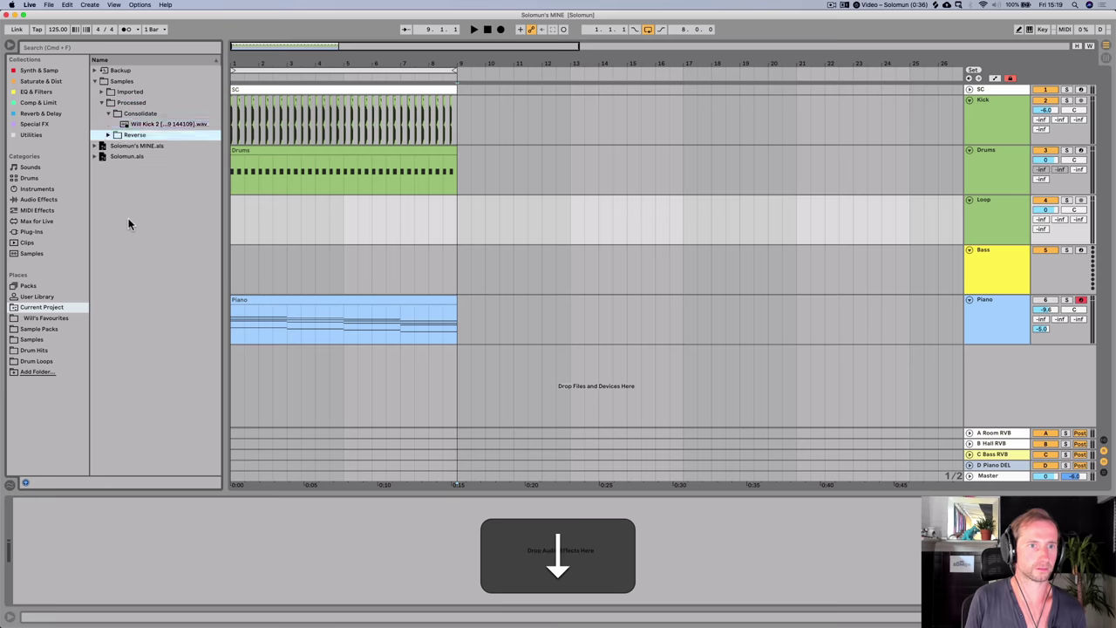
{"action": "key", "text": "Right"}
{"action": "key", "text": "Down"}
{"action": "key", "text": "Up"}
{"action": "key", "text": "Up"}
{"action": "key", "text": "Up"}
{"action": "key", "text": "Right"}
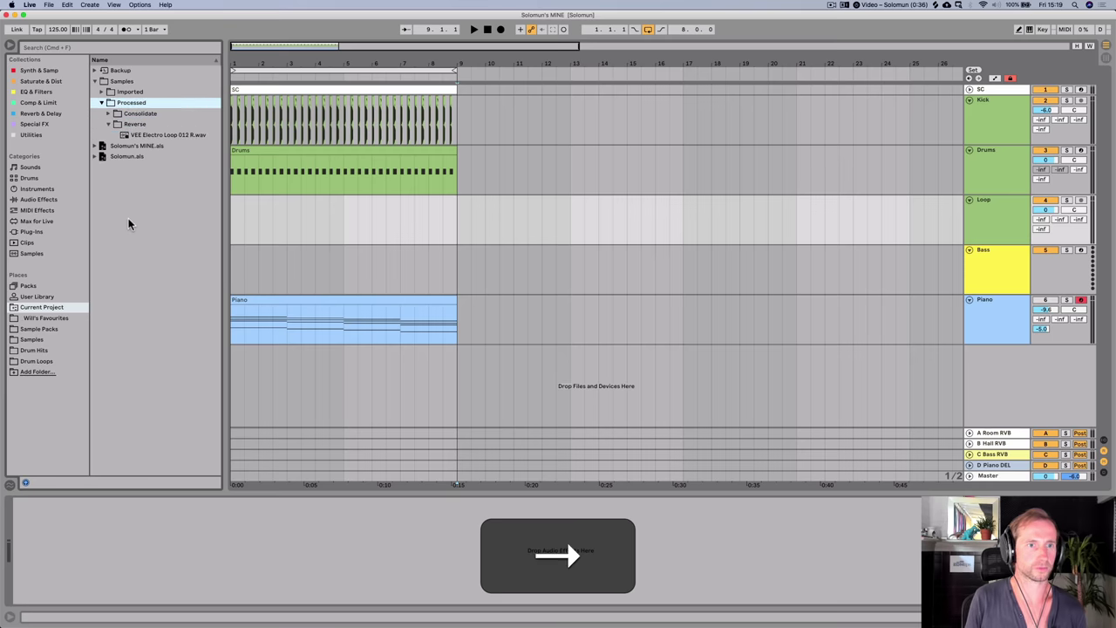
- Return to the Imported samples folder and audition its drum, percussion and loop files again
{"action": "key", "text": "Up"}
{"action": "key", "text": "Right"}
{"action": "key", "text": "Down"}
{"action": "key", "text": "Down"}
{"action": "key", "text": "Down"}
{"action": "key", "text": "Up"}
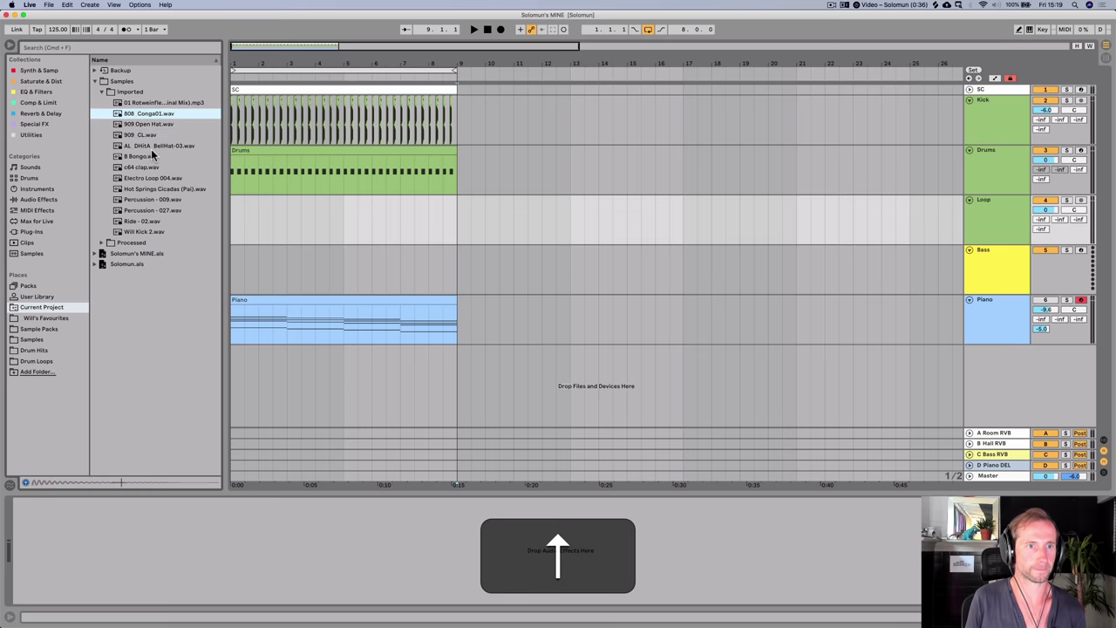
{"action": "key", "text": "Down"}
{"action": "key", "text": "Down"}
{"action": "key", "text": "Down"}
{"action": "key", "text": "Down"}
{"action": "key", "text": "Down"}
{"action": "key", "text": "Down"}
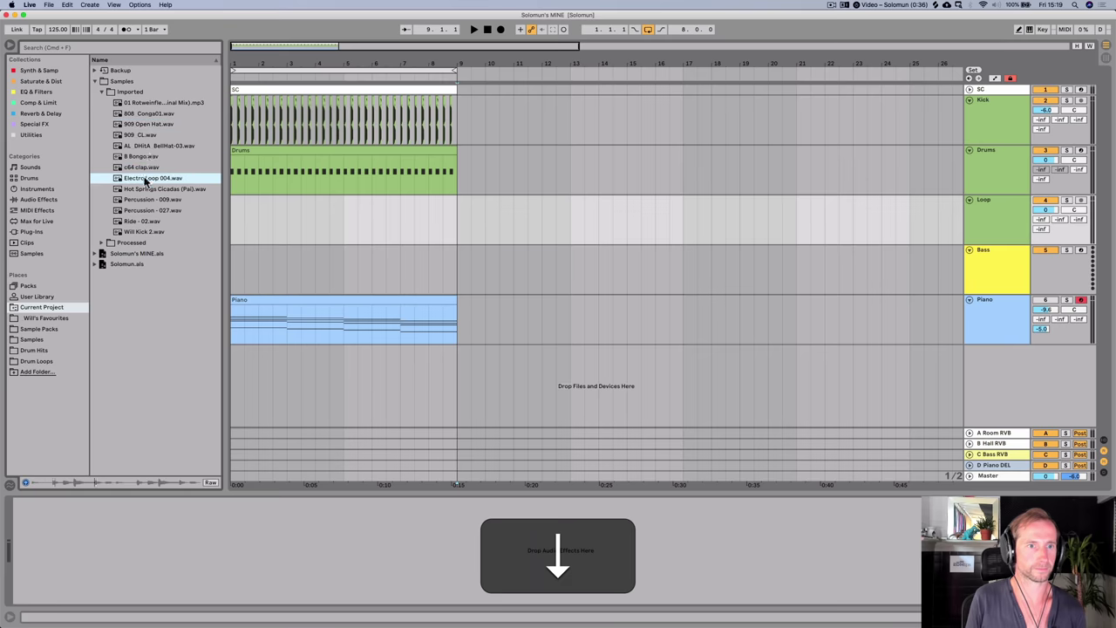
{"action": "left_click", "coordinate": [142, 212]}
{"action": "key", "text": "Up"}
{"action": "key", "text": "Up"}
{"action": "key", "text": "Up"}
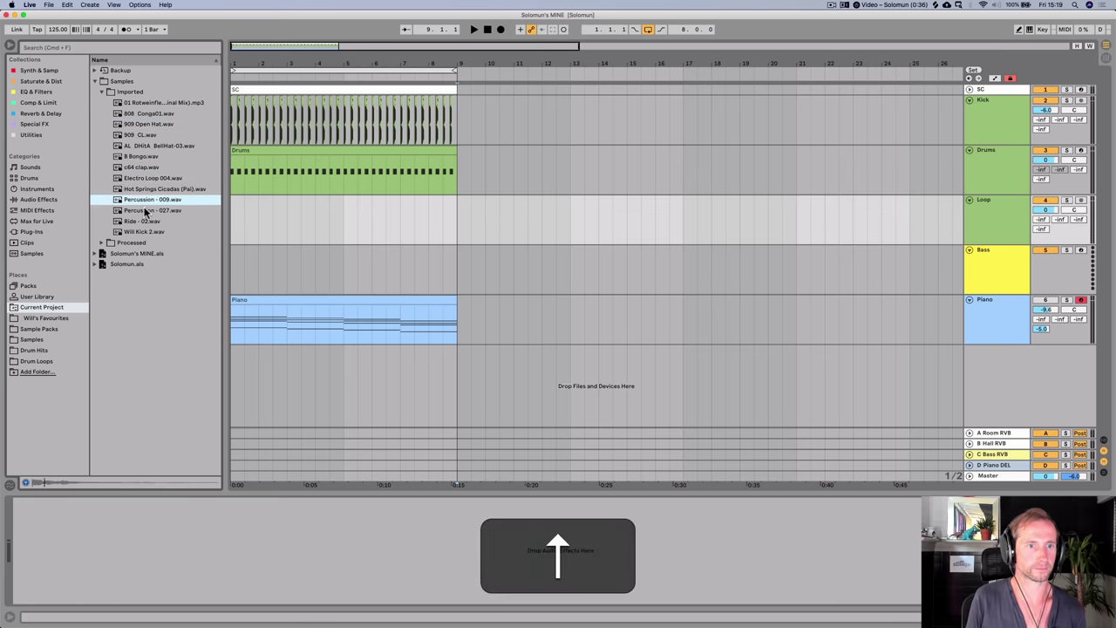
{"action": "key", "text": "Up"}
{"action": "key", "text": "Up"}
{"action": "key", "text": "Up"}
{"action": "key", "text": "Up"}
{"action": "key", "text": "Up"}
{"action": "key", "text": "Up"}
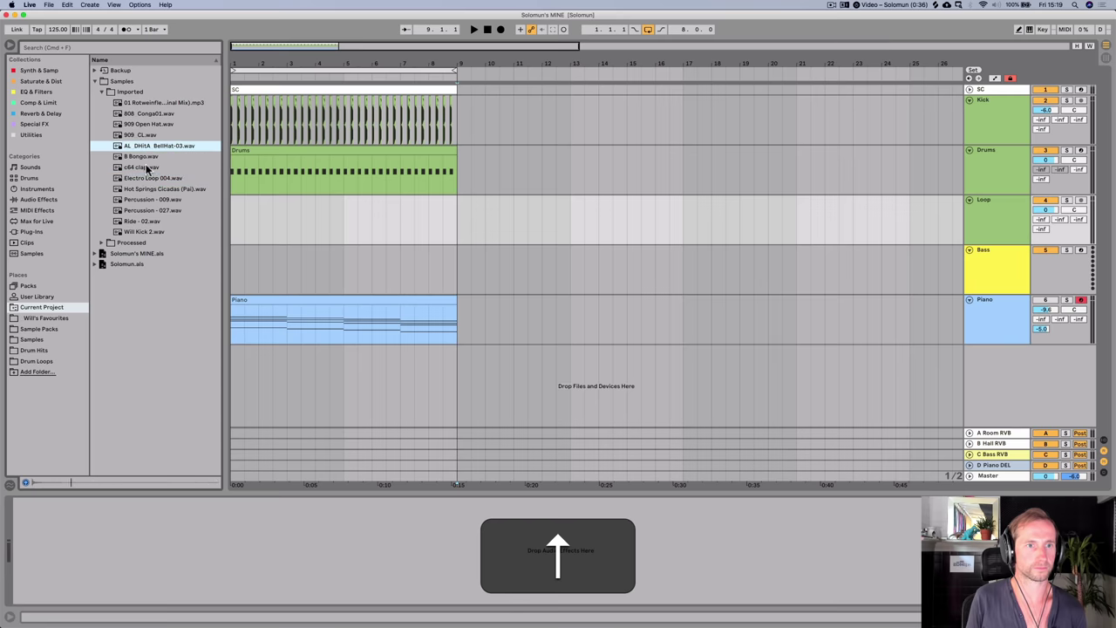
- Place Electro Loop 004.wav on the Loop track so that it spans bars 1 through 8
{"action": "key", "text": "Down"}
{"action": "key", "text": "Down"}
{"action": "key", "text": "Down"}
{"action": "key", "text": "Down"}
{"action": "key", "text": "Down"}
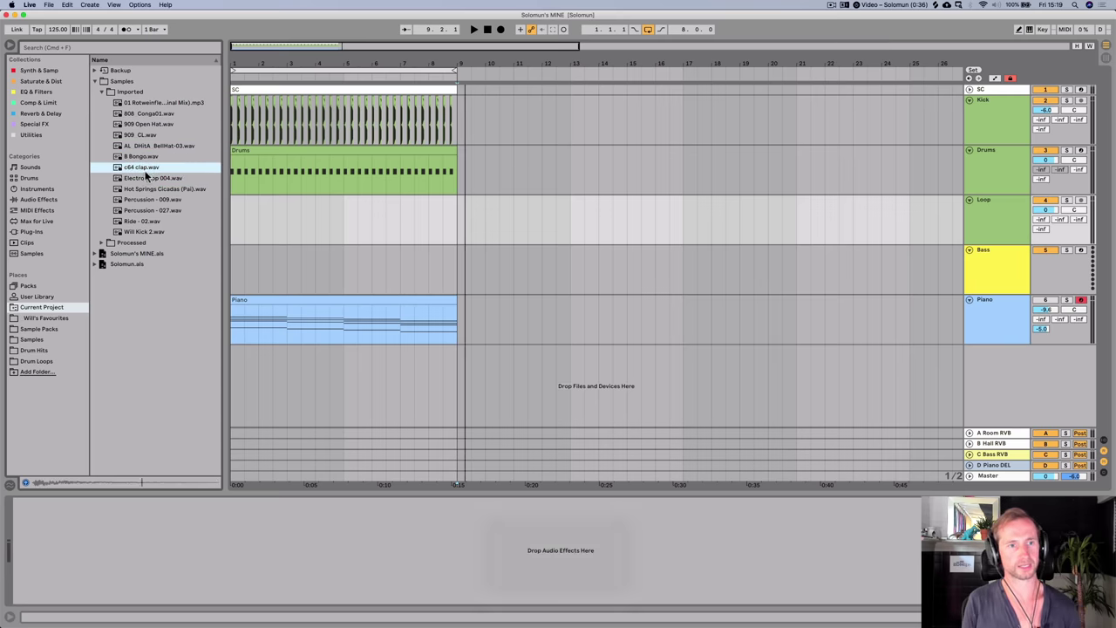
{"action": "left_click", "coordinate": [145, 179]}
{"action": "left_click_drag", "start_coordinate": [220, 212], "coordinate": [454, 201]}
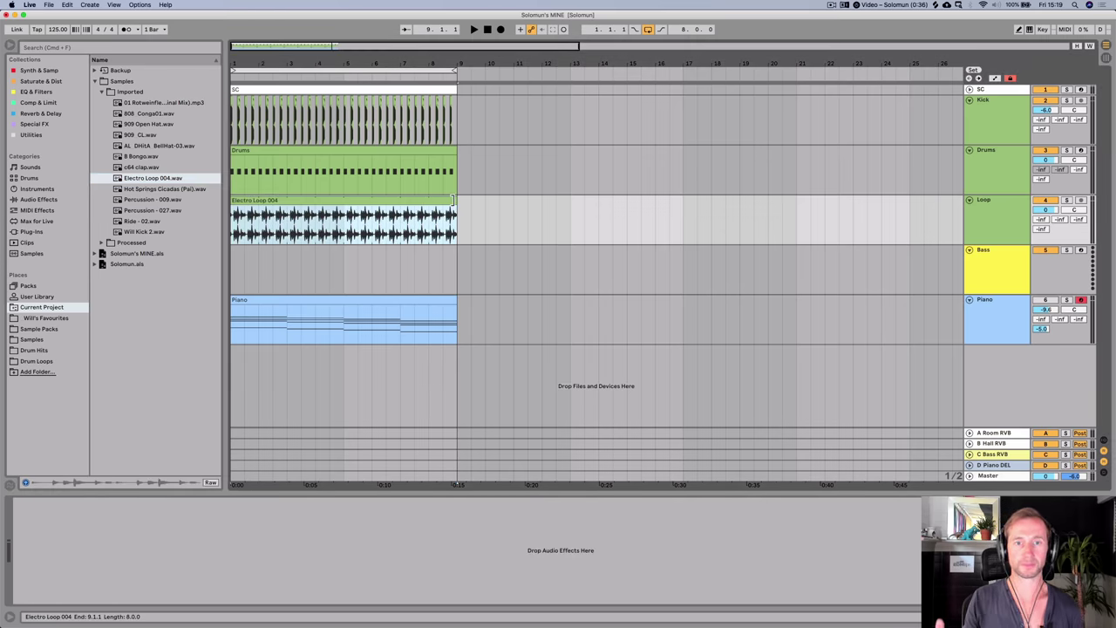
- Lower the Loop track's volume to -4.4 dB while auditioning it with the rest of the loop
{"action": "left_click", "coordinate": [990, 211]}
{"action": "left_click_drag", "start_coordinate": [1038, 210], "coordinate": [1037, 222]}
{"action": "left_click", "coordinate": [1003, 216]}
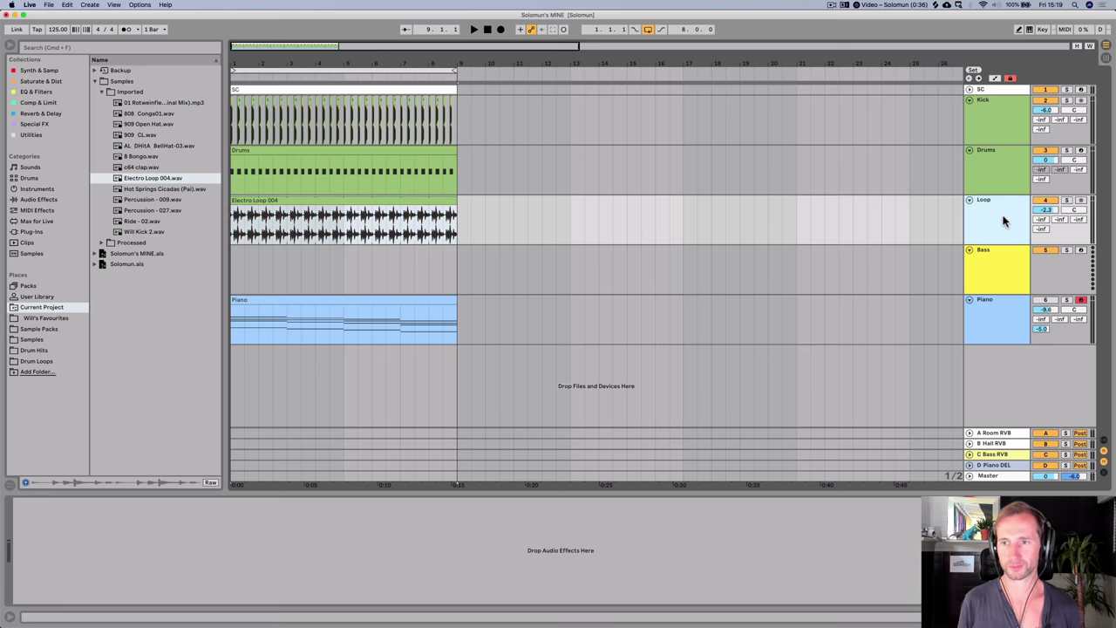
{"action": "key", "text": "space"}
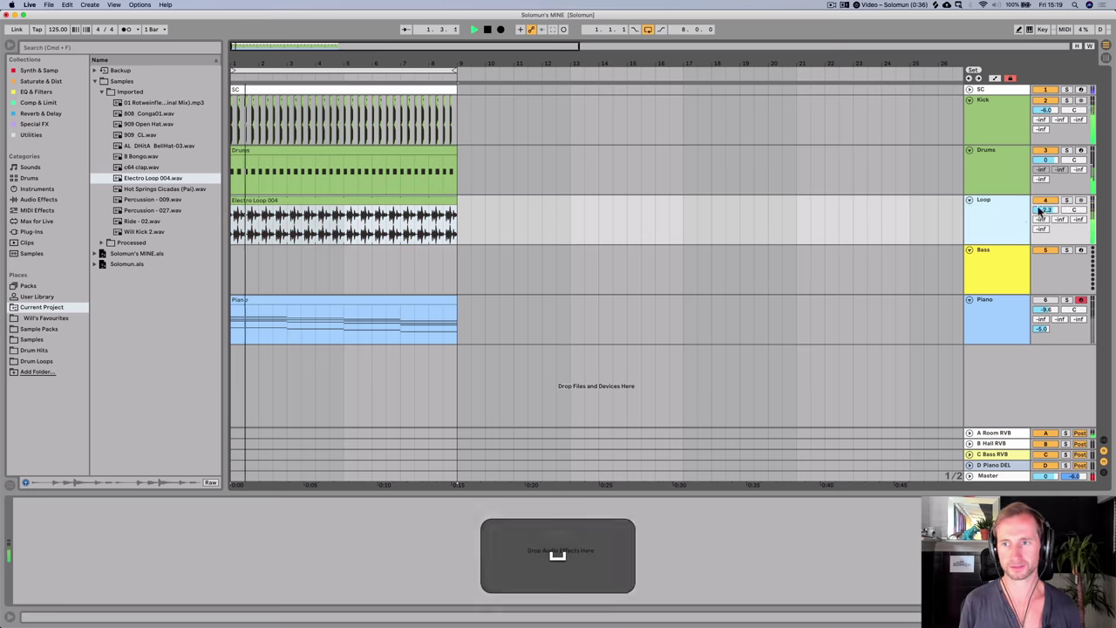
{"action": "key", "text": "space"}
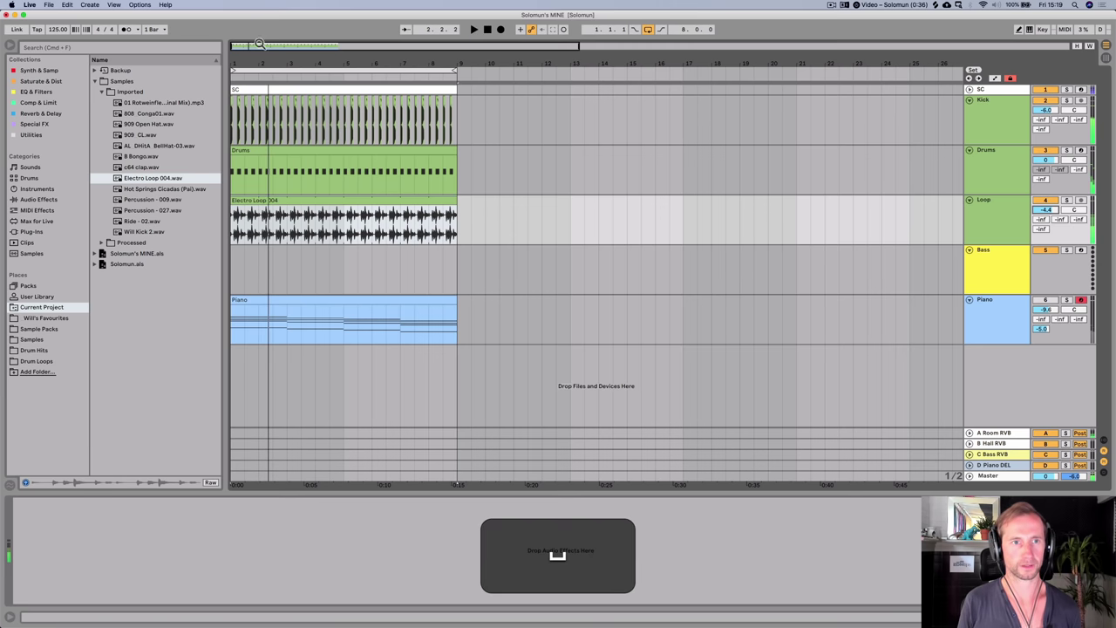
- Replace beat 4 of the Electro Loop's first bar with a duplicate of material from earlier in that bar
{"action": "left_click_drag", "start_coordinate": [234, 62], "coordinate": [234, 120]}
{"action": "key", "text": "space"}
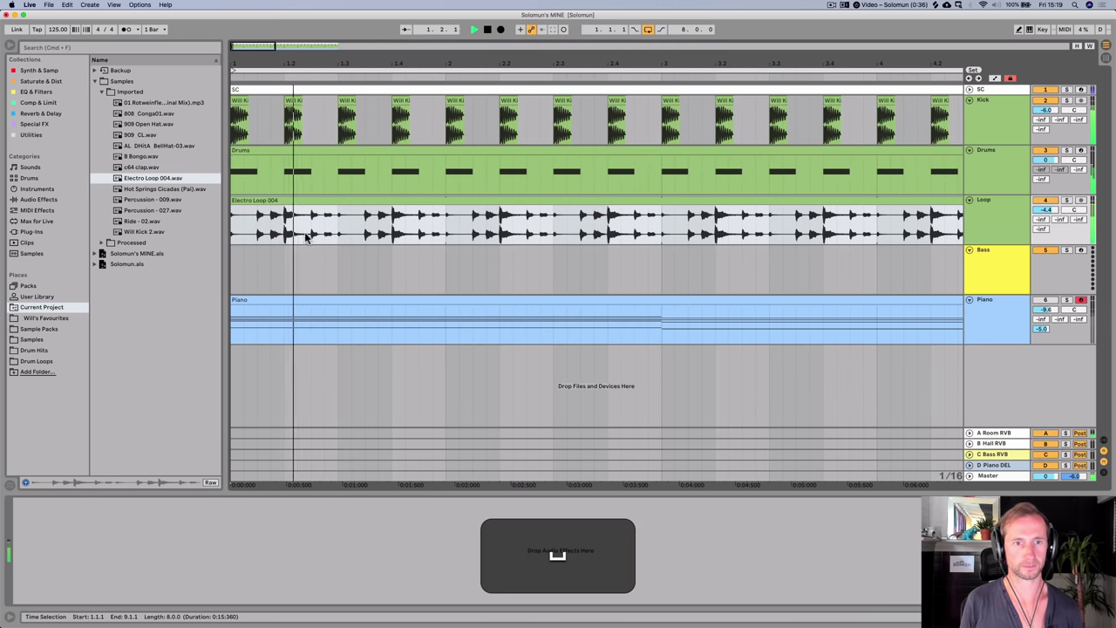
{"action": "key", "text": "space"}
{"action": "left_click_drag", "start_coordinate": [340, 233], "coordinate": [235, 238]}
{"action": "key", "text": "super+d"}
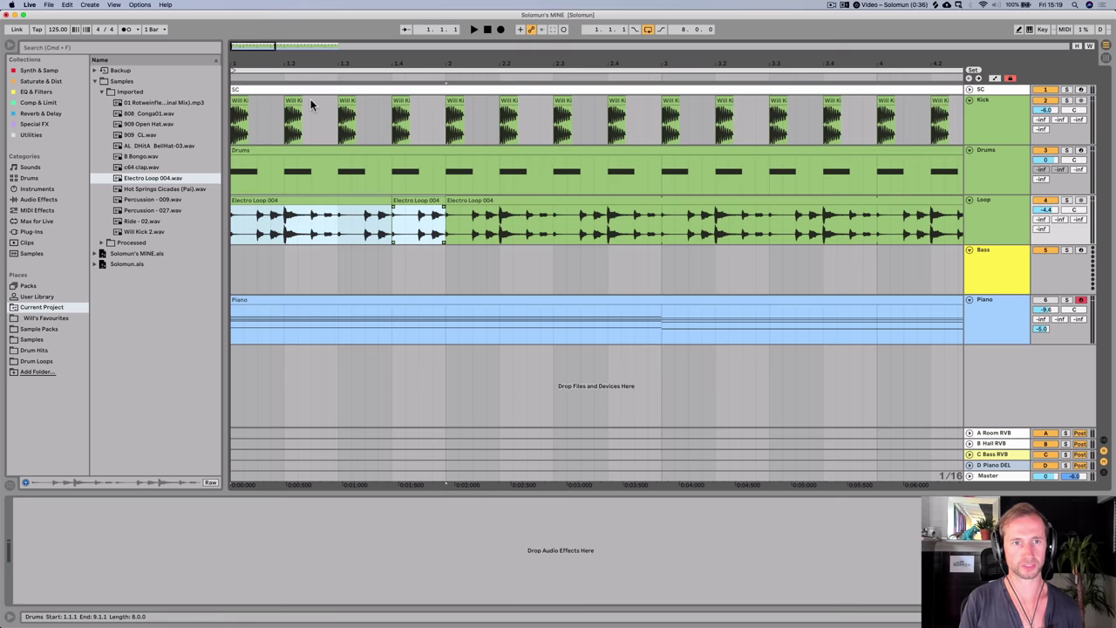
- Duplicate the edited first bar of the Electro Loop across the Loop track through the end of bar 8
{"action": "key", "text": "minus"}
{"action": "key", "text": "minus"}
{"action": "key", "text": "minus"}
{"action": "key", "text": "super+d"}
{"action": "key", "text": "super+d"}
{"action": "key", "text": "super+d"}
{"action": "key", "text": "super+d"}
{"action": "key", "text": "super+d"}
{"action": "key", "text": "super+d"}
{"action": "key", "text": "super+d"}
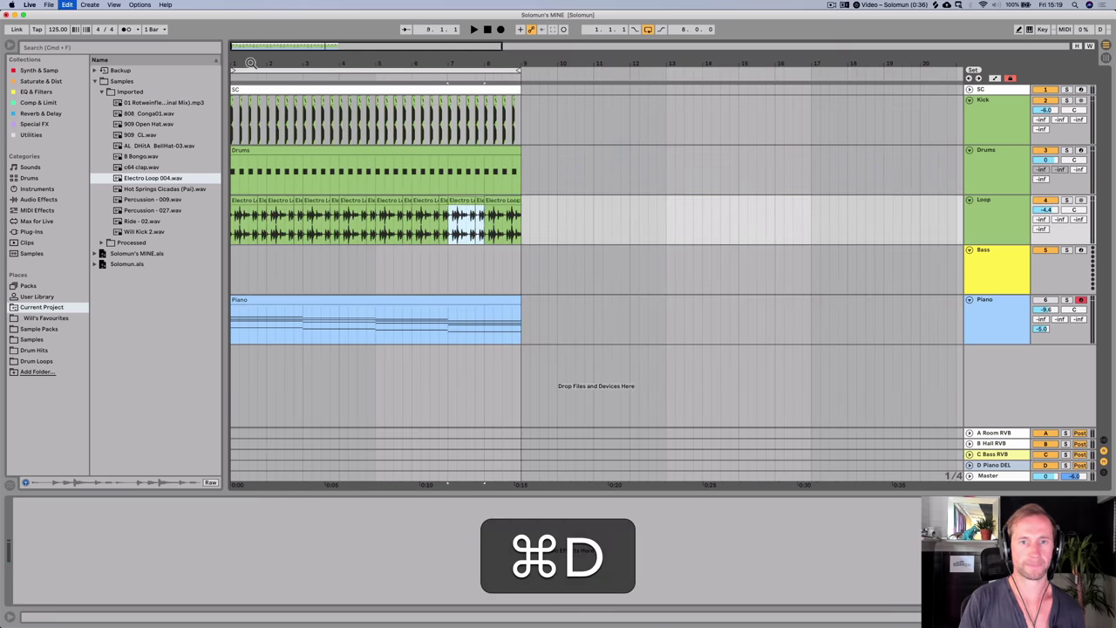
- Add an EQ Eight to the Loop track, set its low-cut band to 156 Hz and save the set
{"action": "left_click", "coordinate": [33, 90]}
{"action": "left_click_drag", "start_coordinate": [96, 534], "coordinate": [101, 541]}
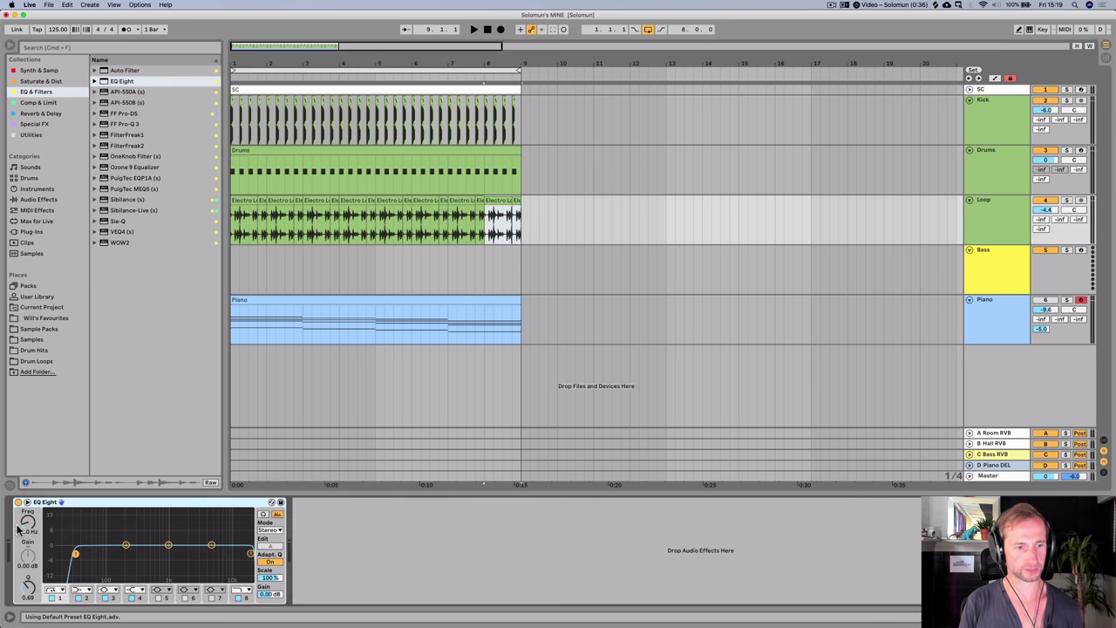
{"action": "key", "text": "space"}
{"action": "left_click_drag", "start_coordinate": [28, 520], "coordinate": [28, 529]}
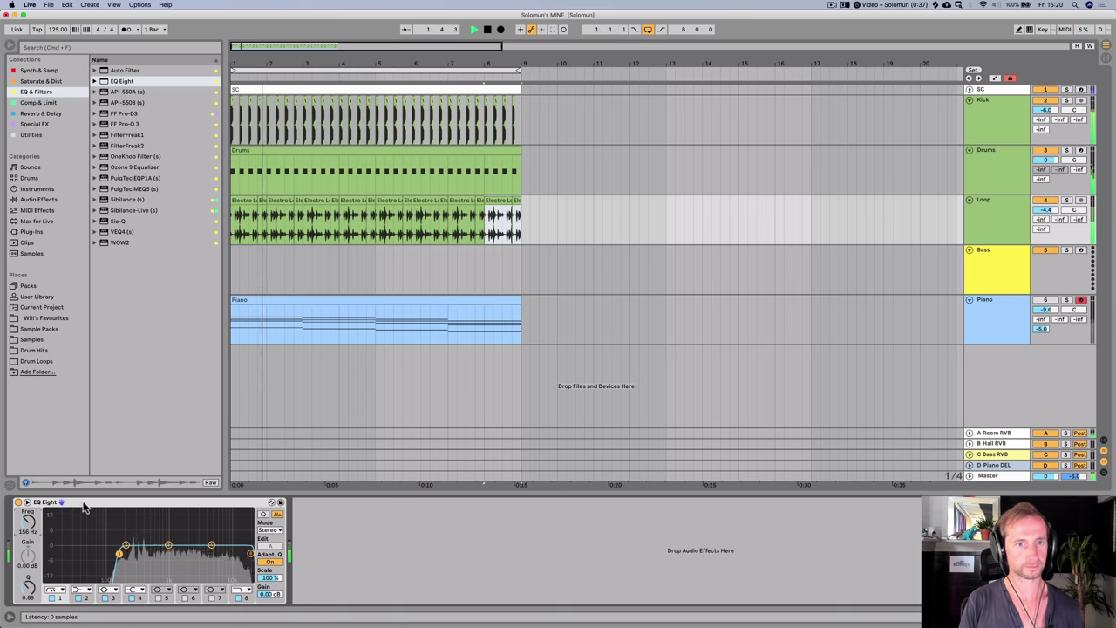
{"action": "key", "text": "super+s"}
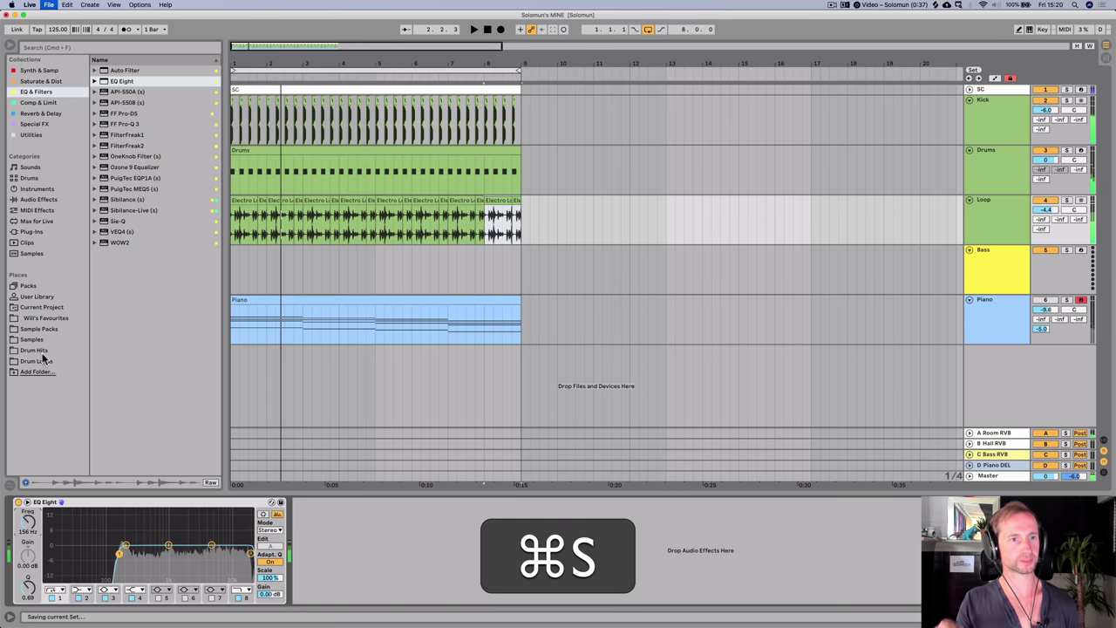
- Add an Auto Filter to the Loop track with 1.22 kHz cutoff, 26% resonance and a tempo-synced 3/16 LFO at amount 19.5
{"action": "left_click_drag", "start_coordinate": [115, 70], "coordinate": [341, 558]}
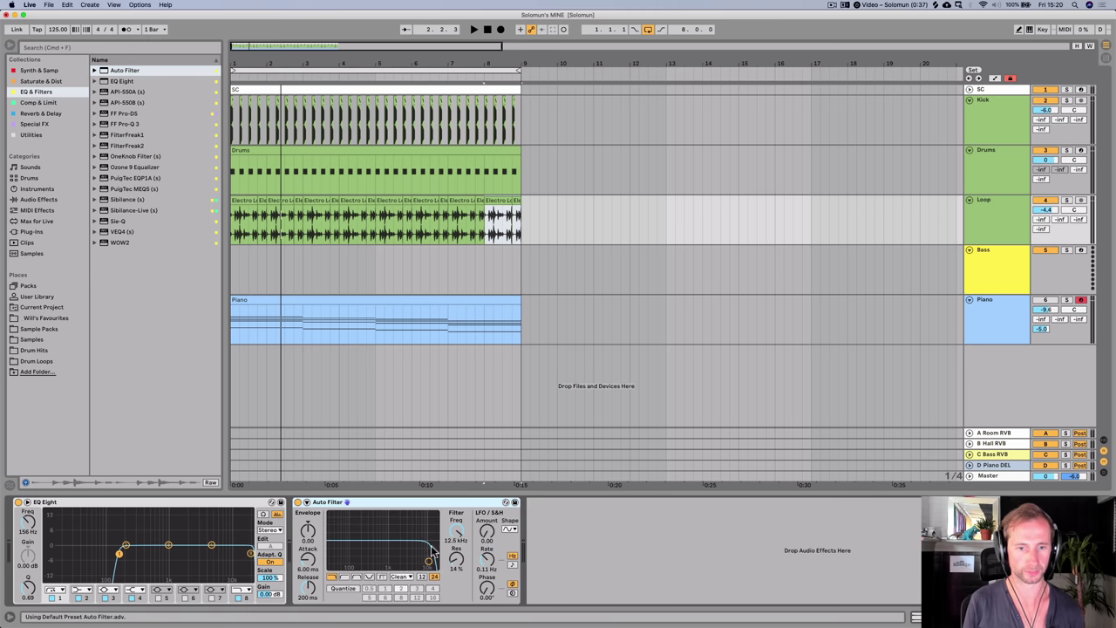
{"action": "left_click_drag", "start_coordinate": [480, 531], "coordinate": [457, 534]}
{"action": "key", "text": "space"}
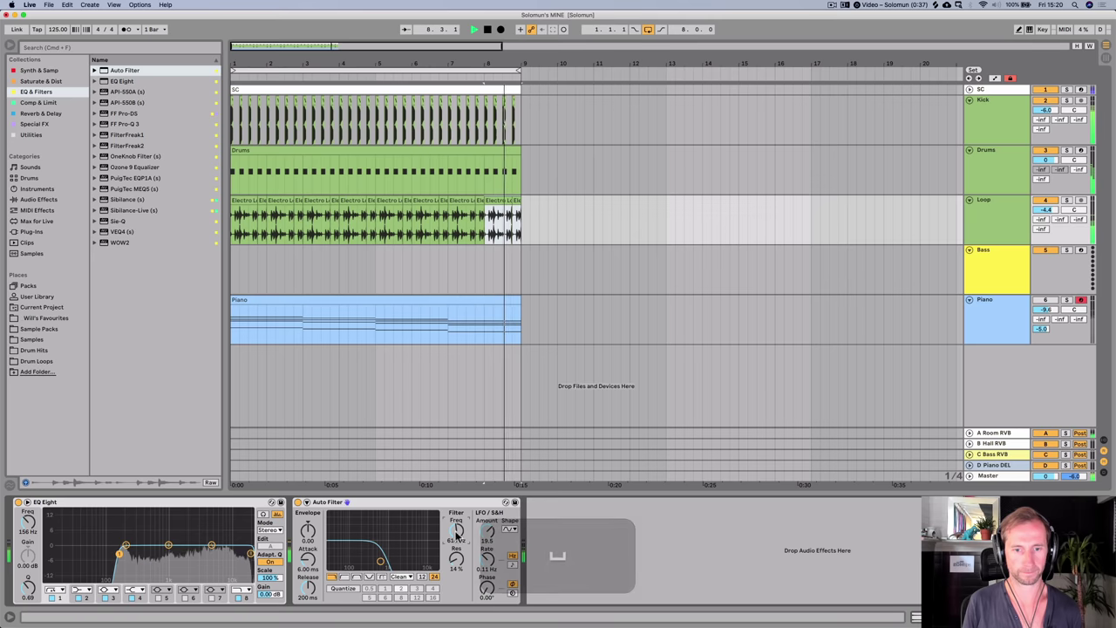
{"action": "key", "text": "space"}
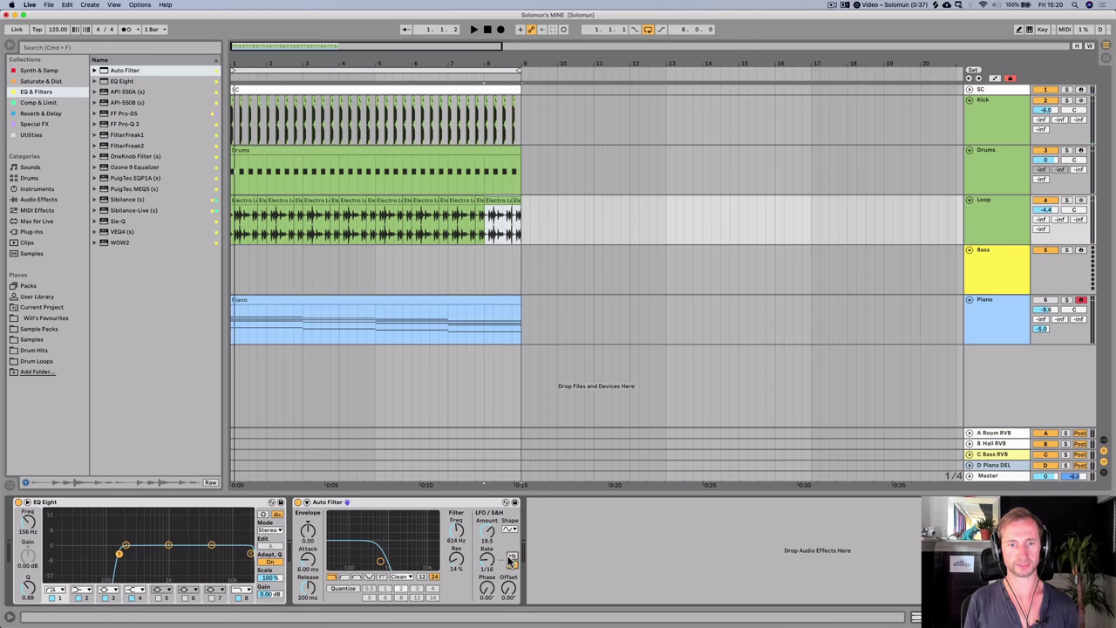
{"action": "key", "text": "space"}
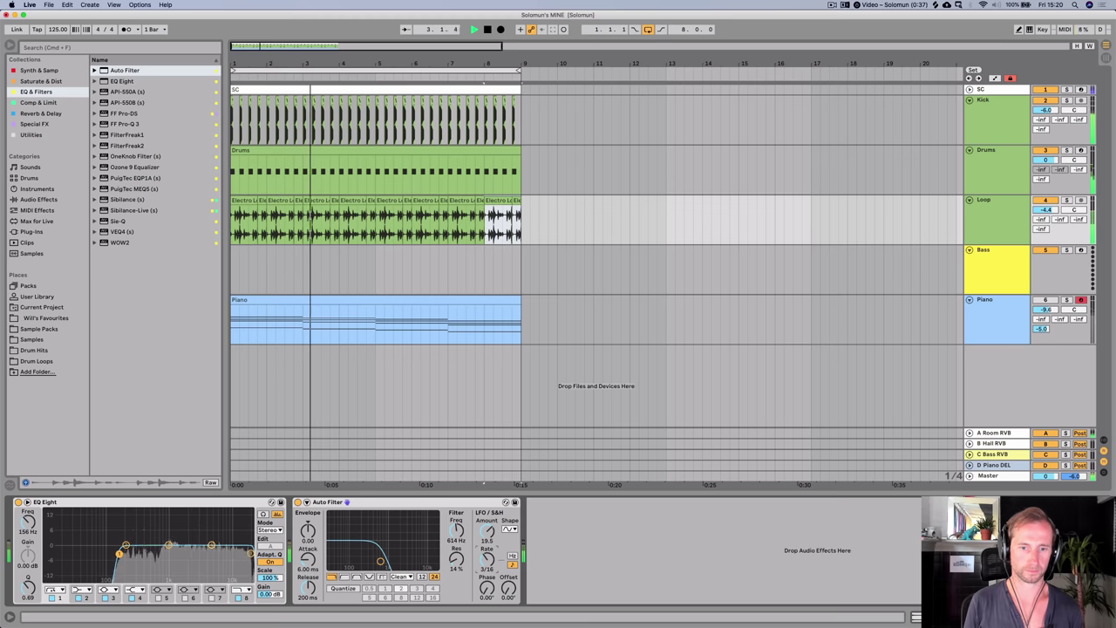
{"action": "mouse_move", "coordinate": [462, 535]}
{"action": "left_mouse_down"}
{"action": "mouse_move", "coordinate": [462, 505]}
{"action": "mouse_move", "coordinate": [456, 545]}
{"action": "left_mouse_up"}
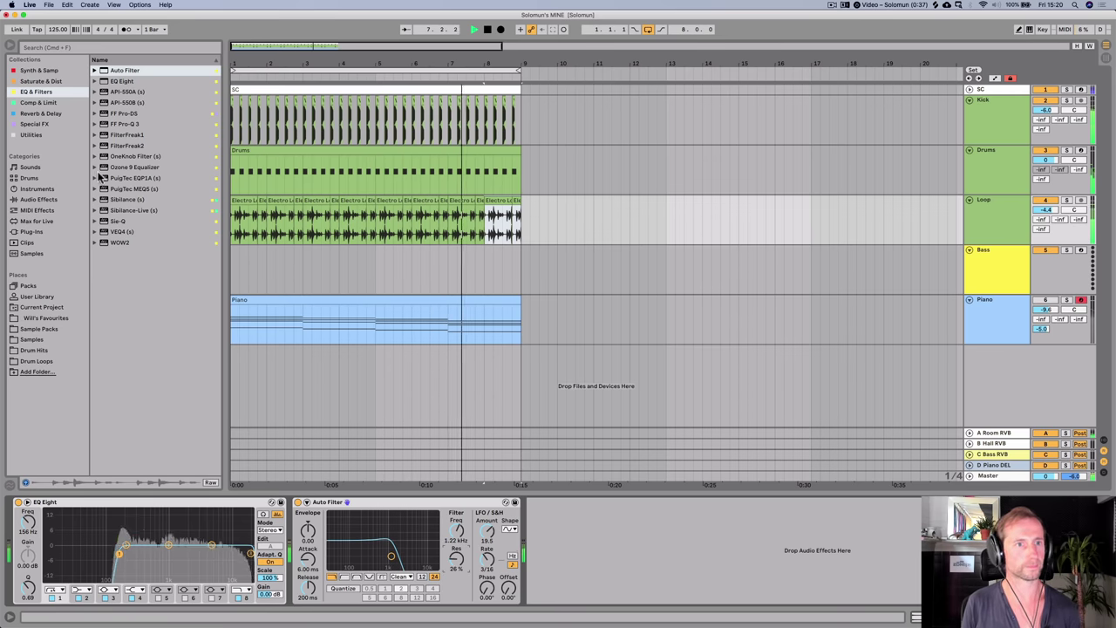
- Add a second Auto Filter after the first, with 719 Hz cutoff and a tempo-synced LFO at amount 15.2 and rate 1/3
{"action": "key", "text": "space"}
{"action": "left_click_drag", "start_coordinate": [116, 72], "coordinate": [542, 528]}
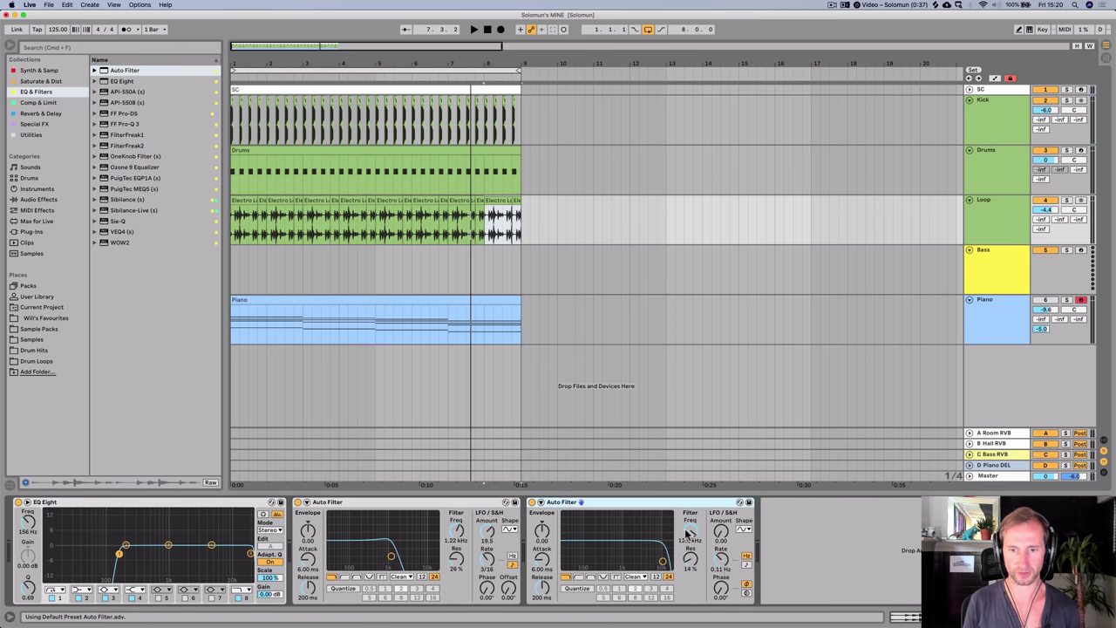
{"action": "left_click_drag", "start_coordinate": [693, 531], "coordinate": [693, 549]}
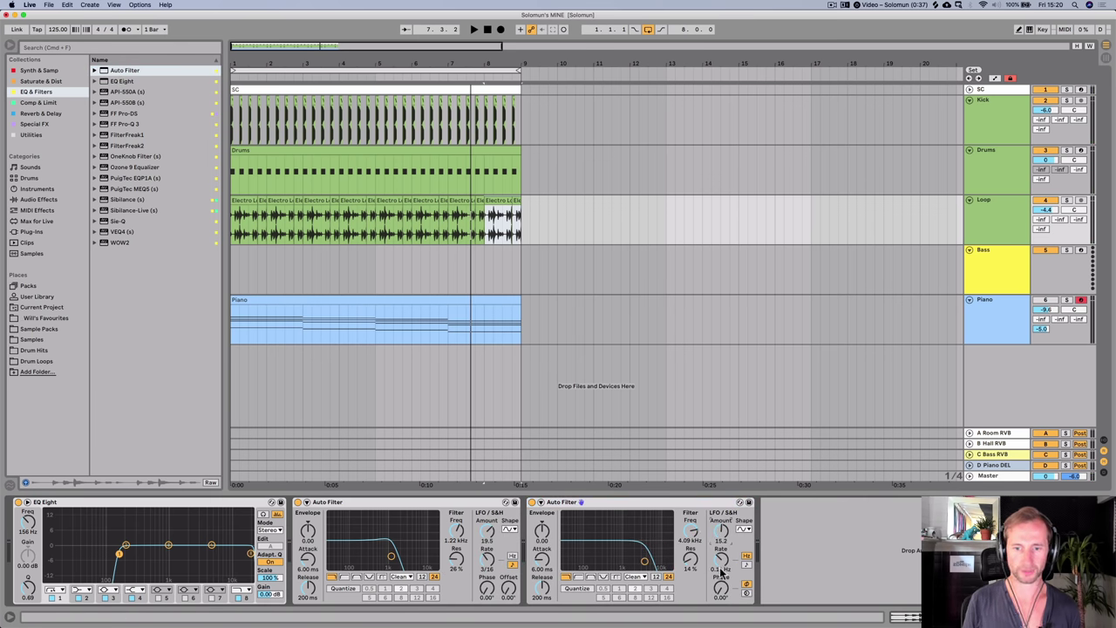
{"action": "key", "text": "space"}
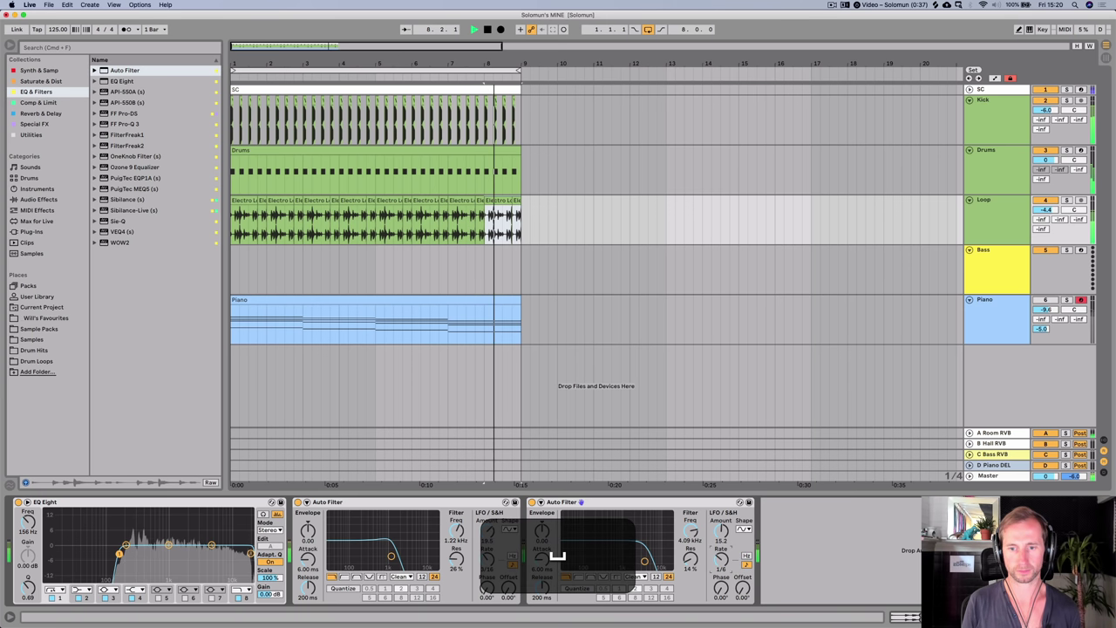
{"action": "mouse_move", "coordinate": [721, 560]}
{"action": "left_mouse_down"}
{"action": "mouse_move", "coordinate": [721, 539]}
{"action": "mouse_move", "coordinate": [694, 543]}
{"action": "mouse_move", "coordinate": [721, 553]}
{"action": "left_mouse_up"}
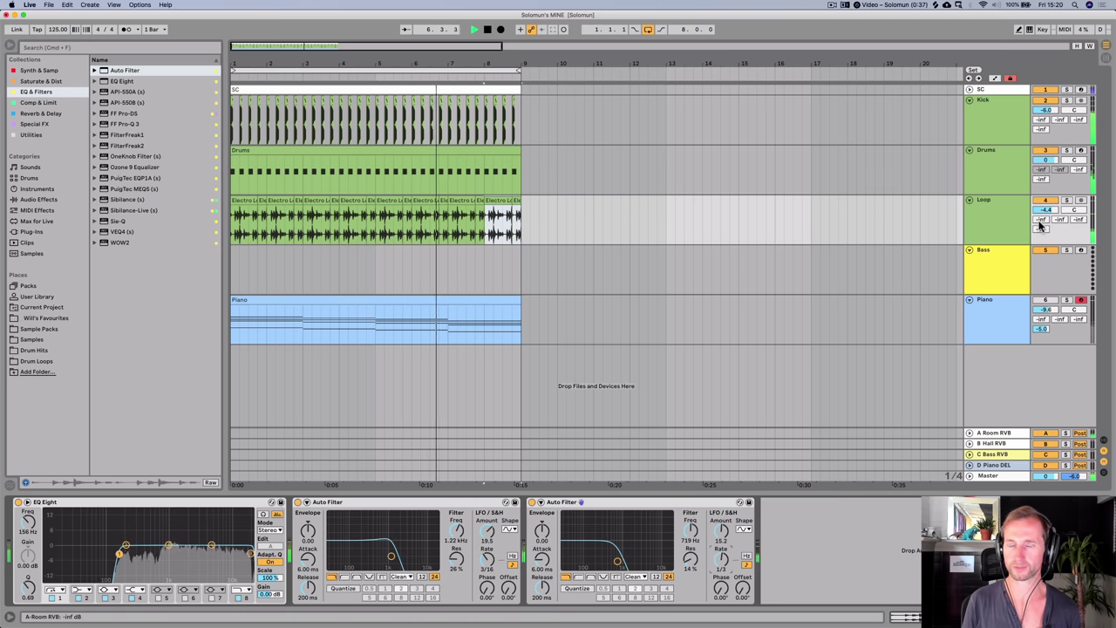
- Set the Loop track's Room RVB send to -8.0 dB and its EQ Eight's second band to -1.61 dB at 230 Hz
{"action": "left_click_drag", "start_coordinate": [1041, 225], "coordinate": [1040, 207]}
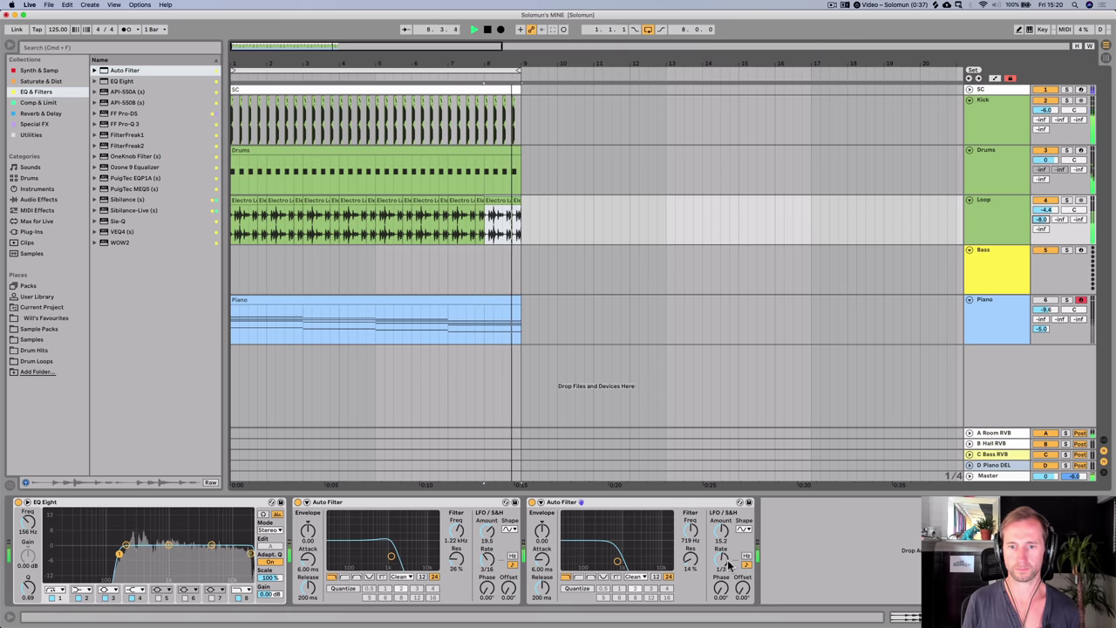
{"action": "left_click_drag", "start_coordinate": [124, 551], "coordinate": [129, 552]}
- Retune the first Auto Filter to 2.29 kHz with LFO amount 26.0 and the second to 1.76 kHz with LFO amount 26.4
{"action": "left_click_drag", "start_coordinate": [456, 530], "coordinate": [487, 526]}
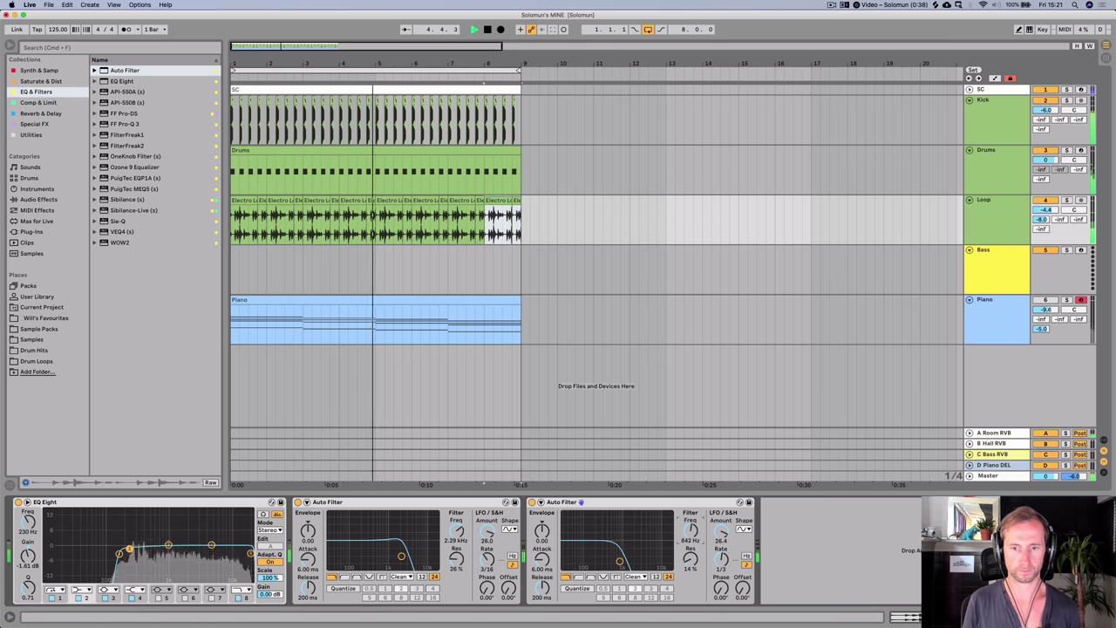
{"action": "left_click_drag", "start_coordinate": [690, 530], "coordinate": [690, 528]}
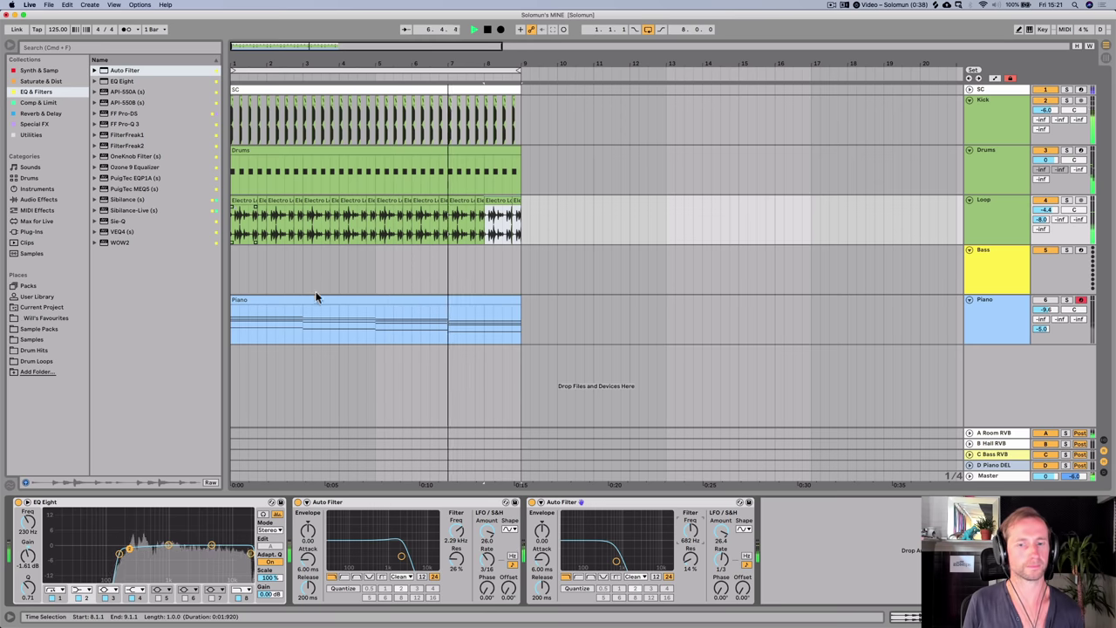
{"action": "left_click_drag", "start_coordinate": [690, 532], "coordinate": [691, 498]}
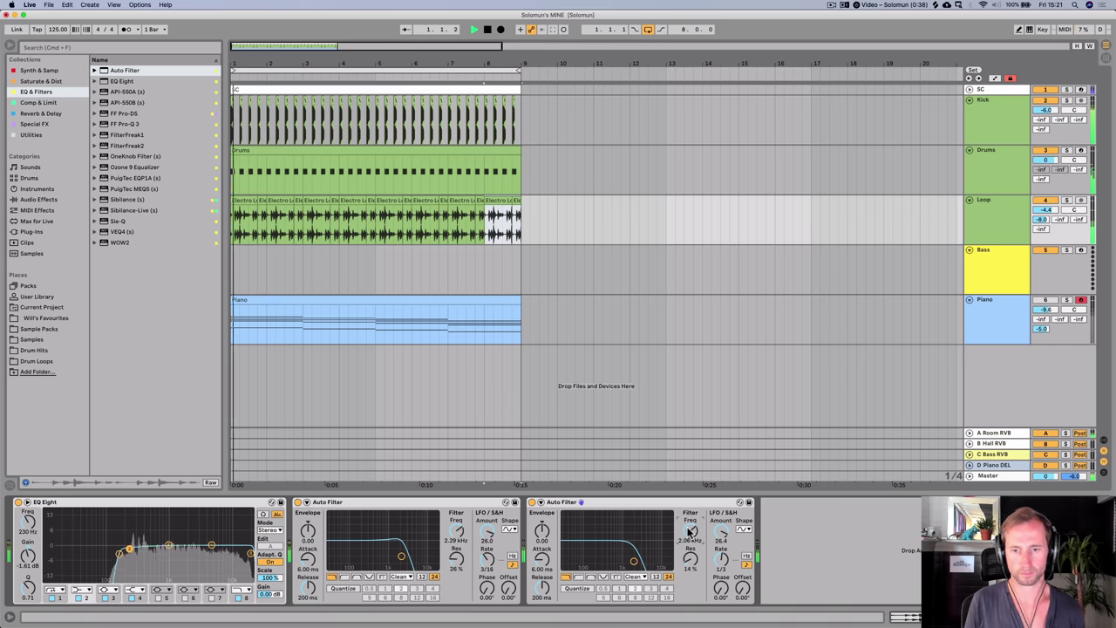
{"action": "key", "text": "space"}
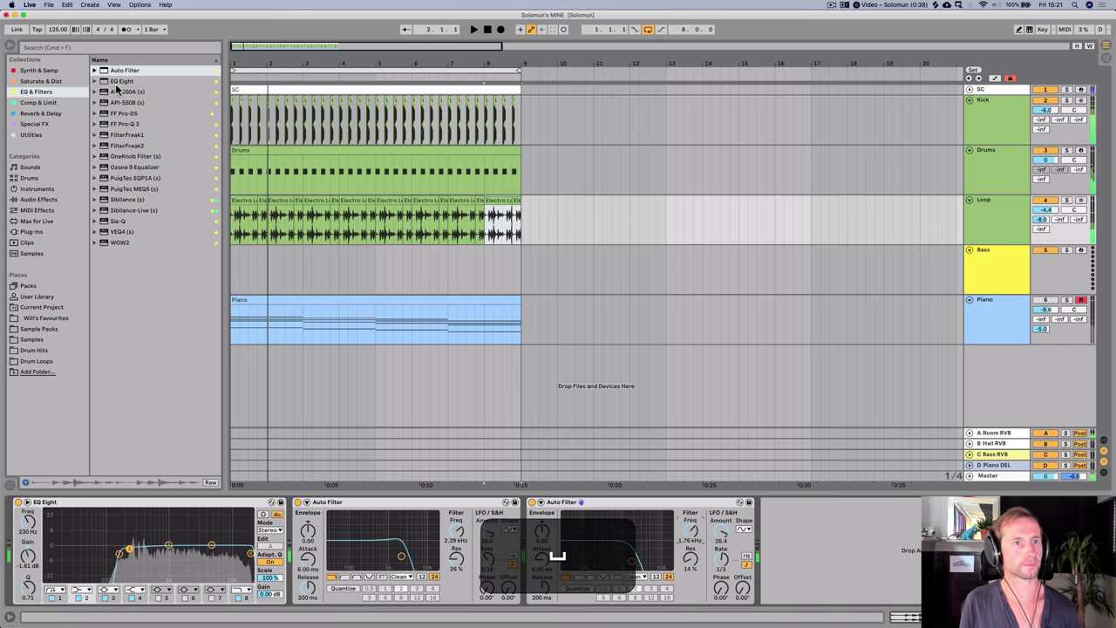
- Add an Auto Pan at the end of the Loop track's effects with Amount 89.7% and Rate 15.1 Hz
{"action": "left_click", "coordinate": [47, 84]}
{"action": "key", "text": "Up"}
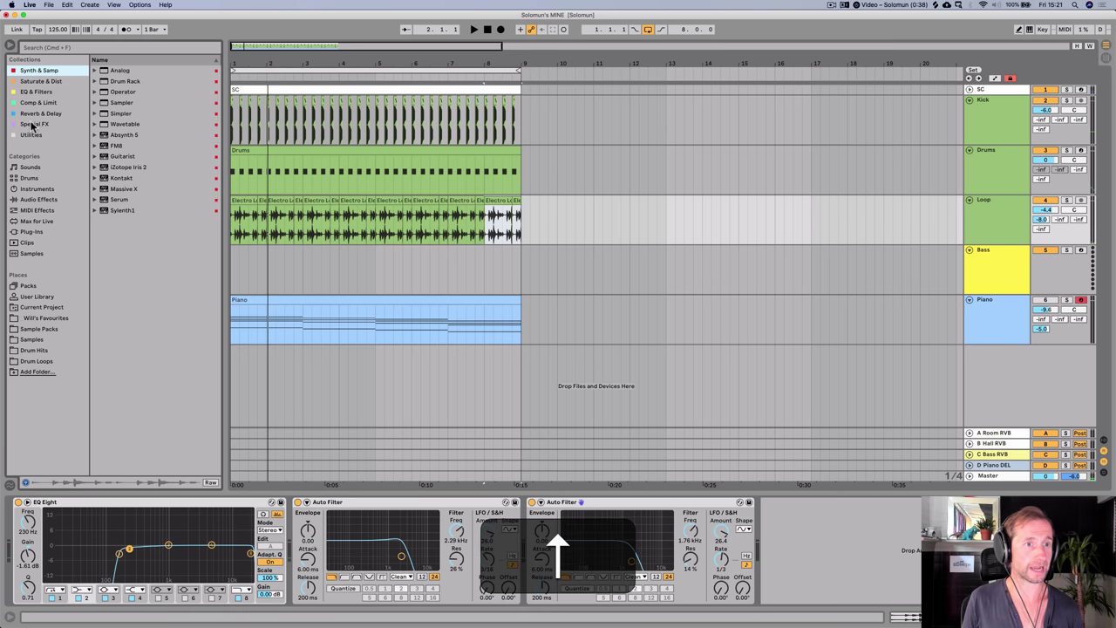
{"action": "left_click", "coordinate": [26, 137]}
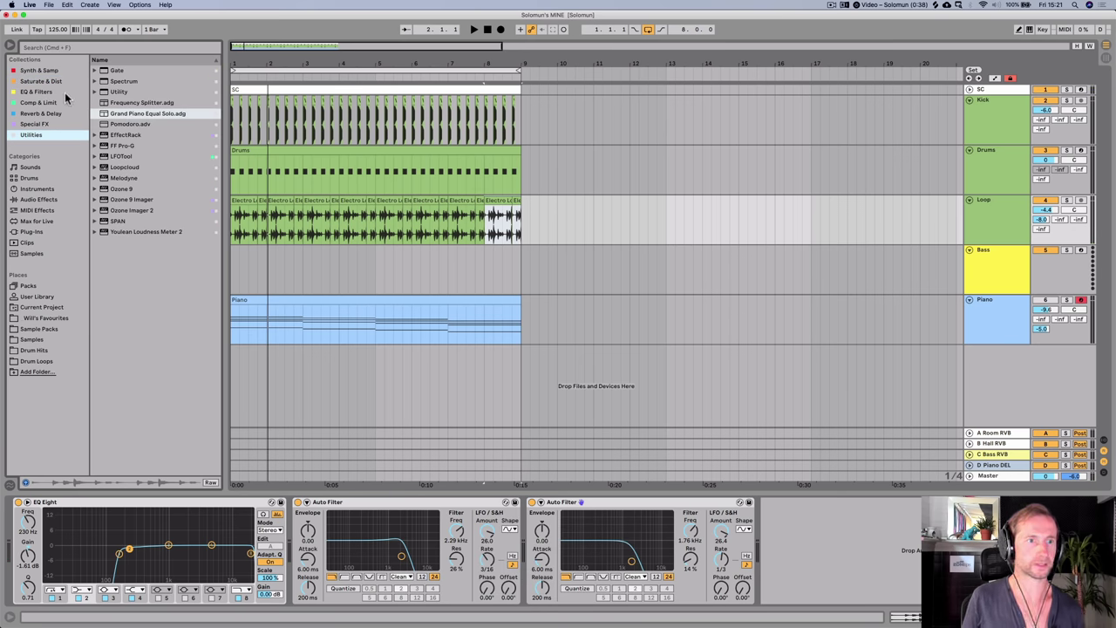
{"action": "left_click", "coordinate": [35, 125]}
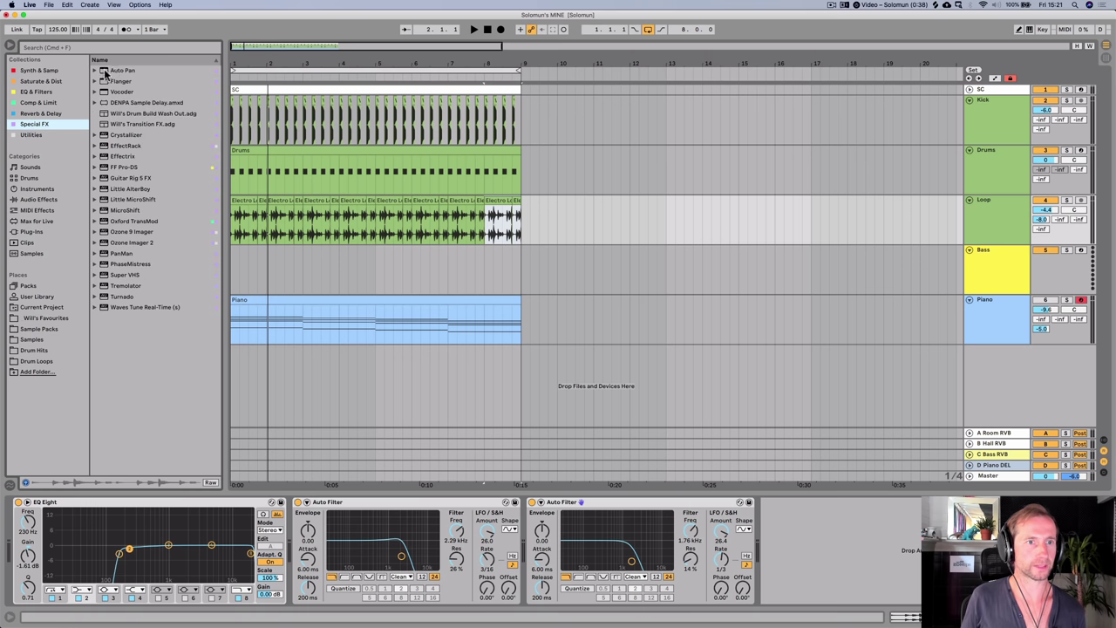
{"action": "left_click_drag", "start_coordinate": [115, 73], "coordinate": [103, 86]}
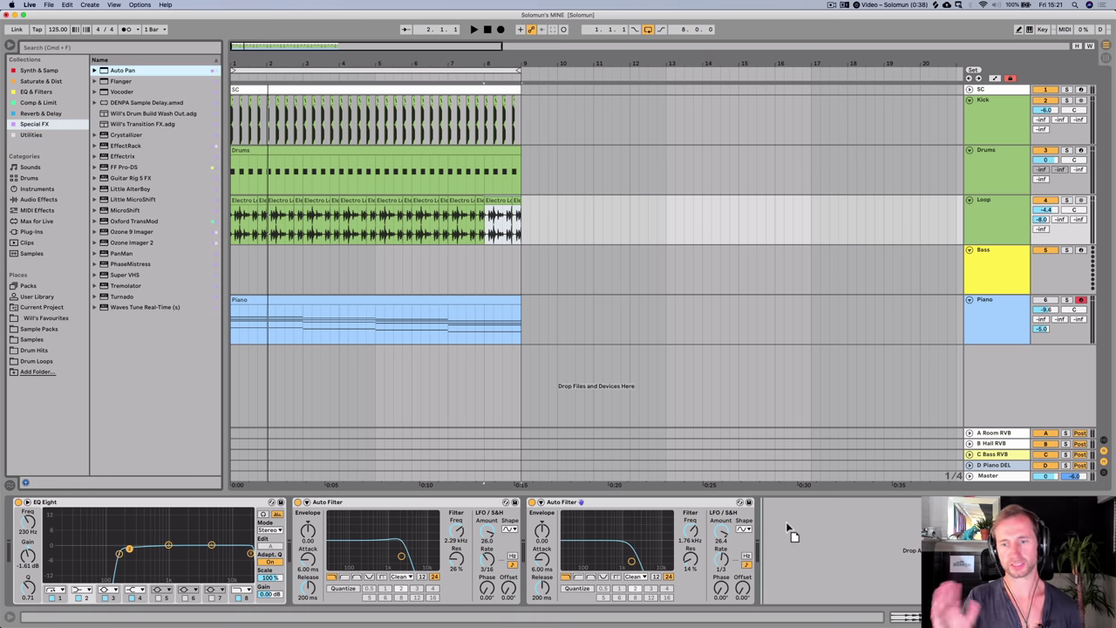
{"action": "left_click_drag", "start_coordinate": [791, 533], "coordinate": [786, 527]}
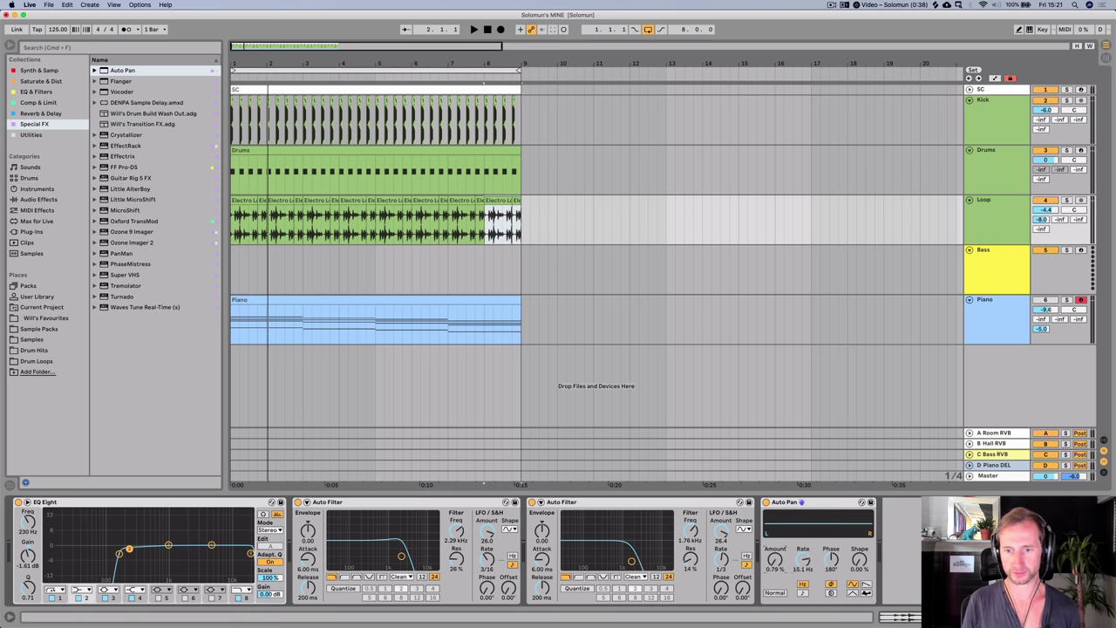
{"action": "key", "text": "space"}
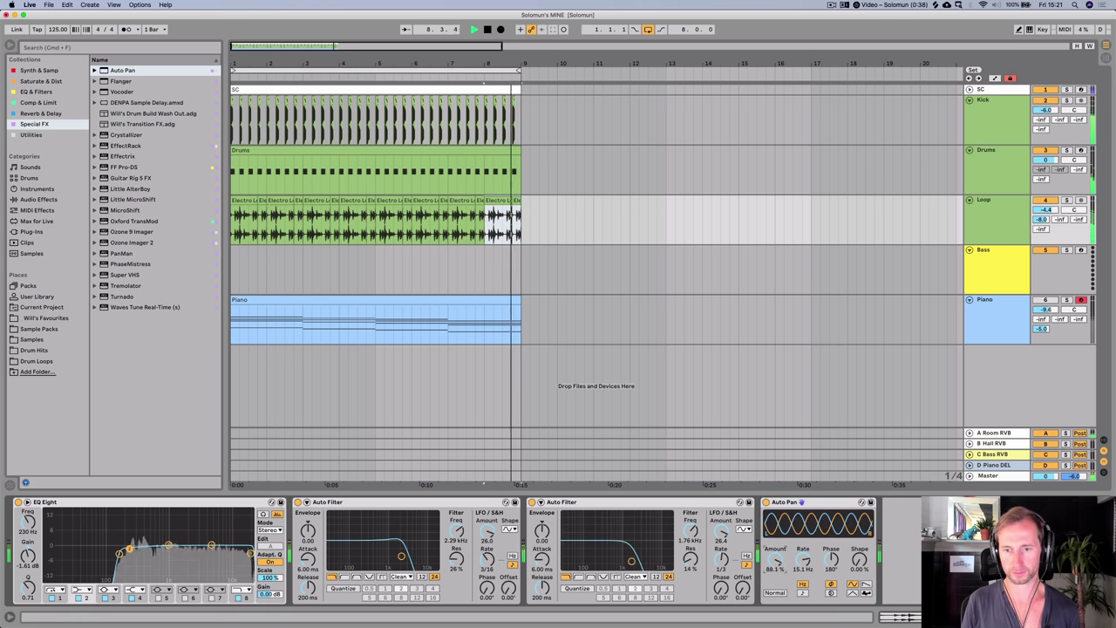
{"action": "left_click_drag", "start_coordinate": [778, 562], "coordinate": [778, 553]}
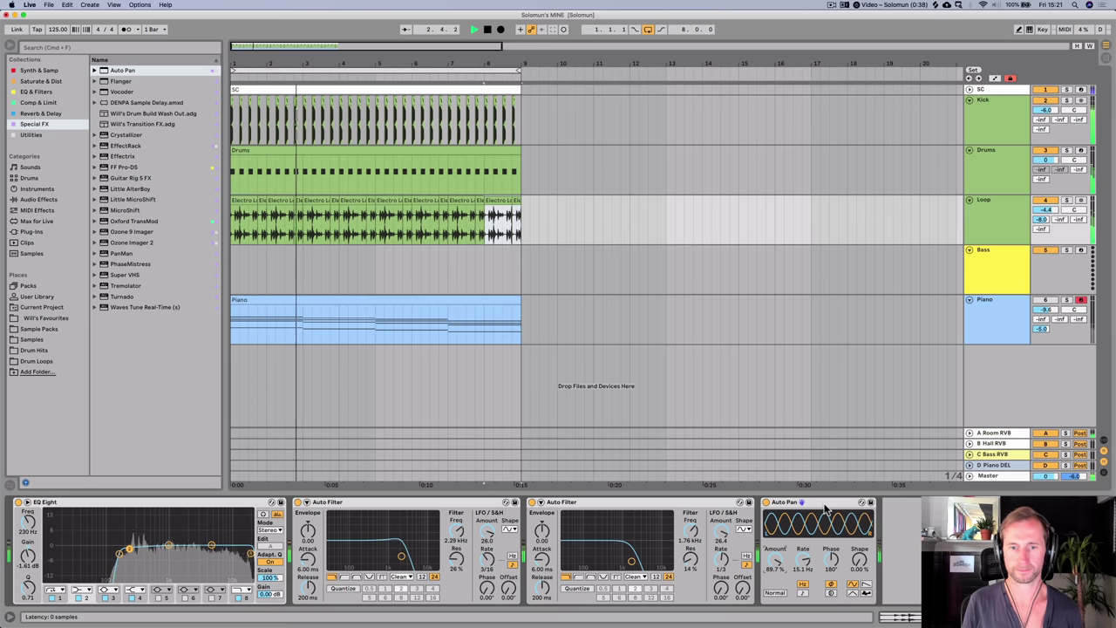
- Deepen the second band of the Loop track's EQ Eight to -6.07 dB at 240 Hz during playback
{"action": "left_click_drag", "start_coordinate": [130, 548], "coordinate": [135, 558]}
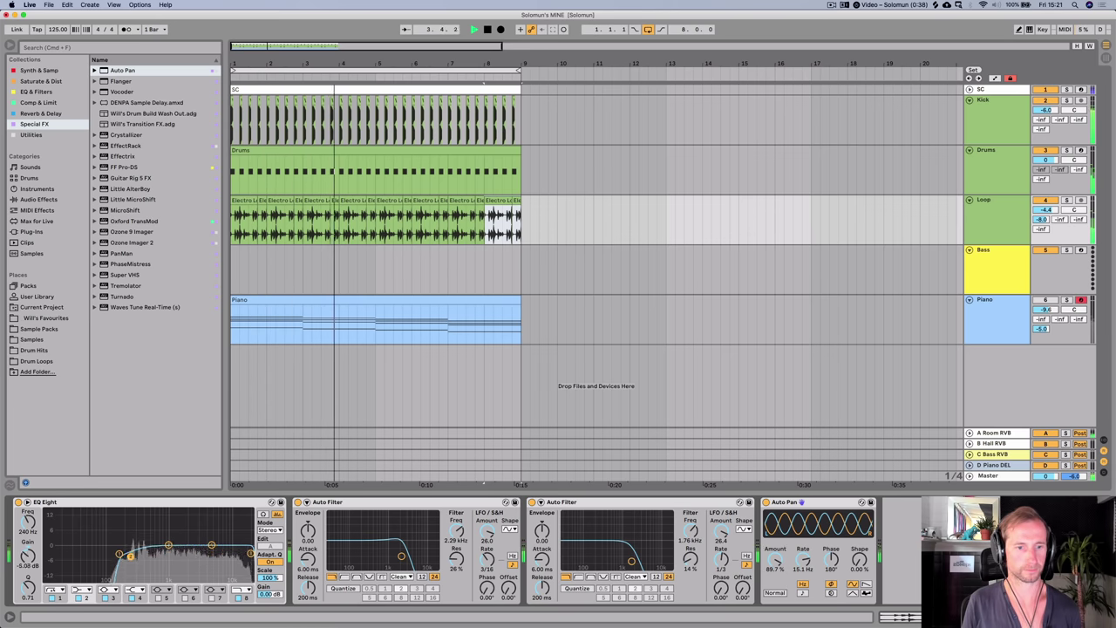
{"action": "key", "text": "space"}
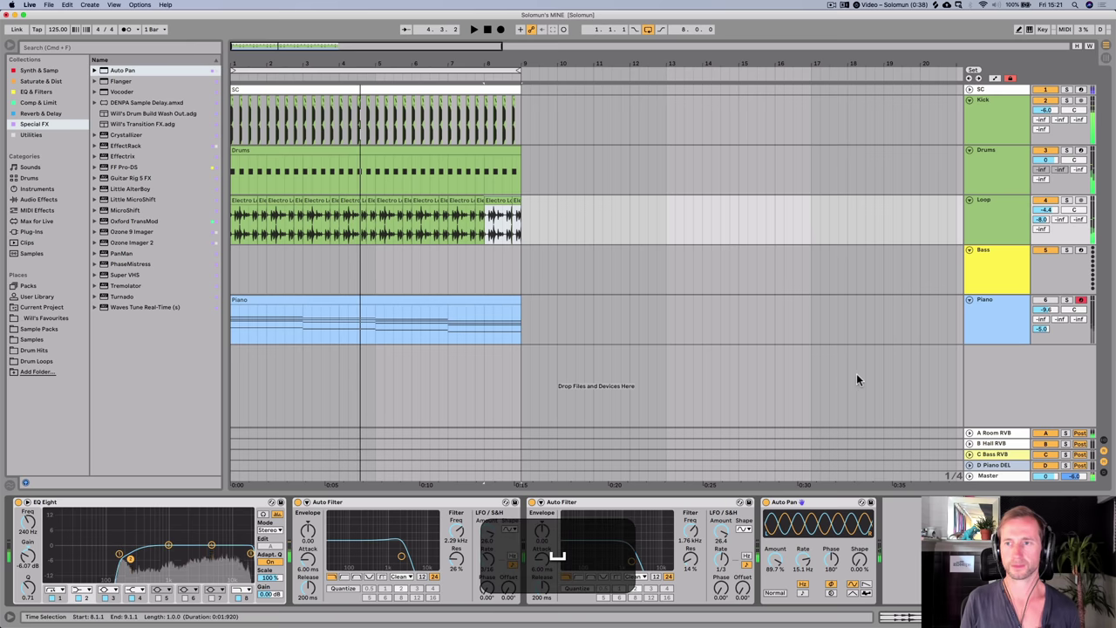
- Insert a new audio track below the Loop track and name it Loop 2
{"action": "left_click", "coordinate": [1001, 219]}
{"action": "key", "text": "super"}
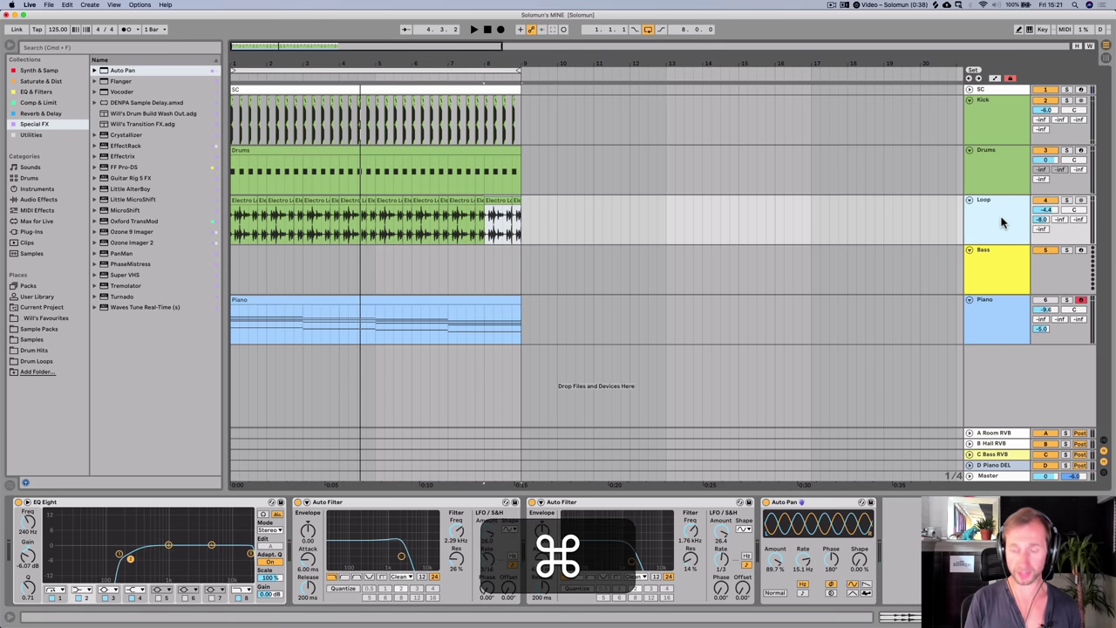
{"action": "key", "text": "super+t"}
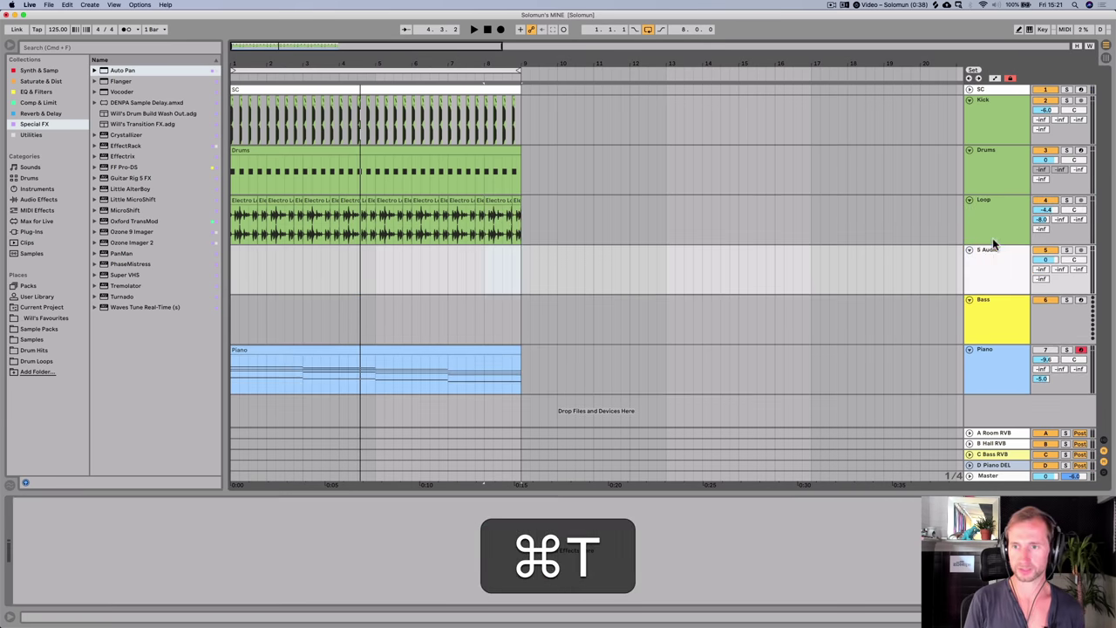
{"action": "key", "text": "super+r"}
{"action": "type", "text": "Loop"}
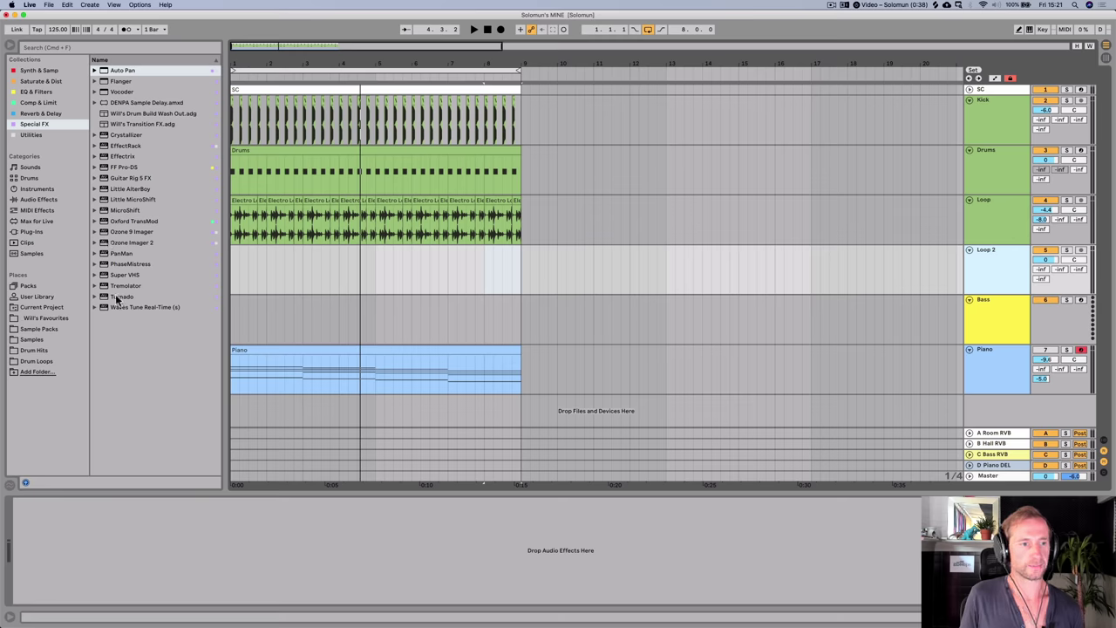
- Place VEE Electro Loop 012 R.wav from the current project's Processed/Reverse samples at bar 1 of the Loop 2 track
{"action": "left_click", "coordinate": [45, 308]}
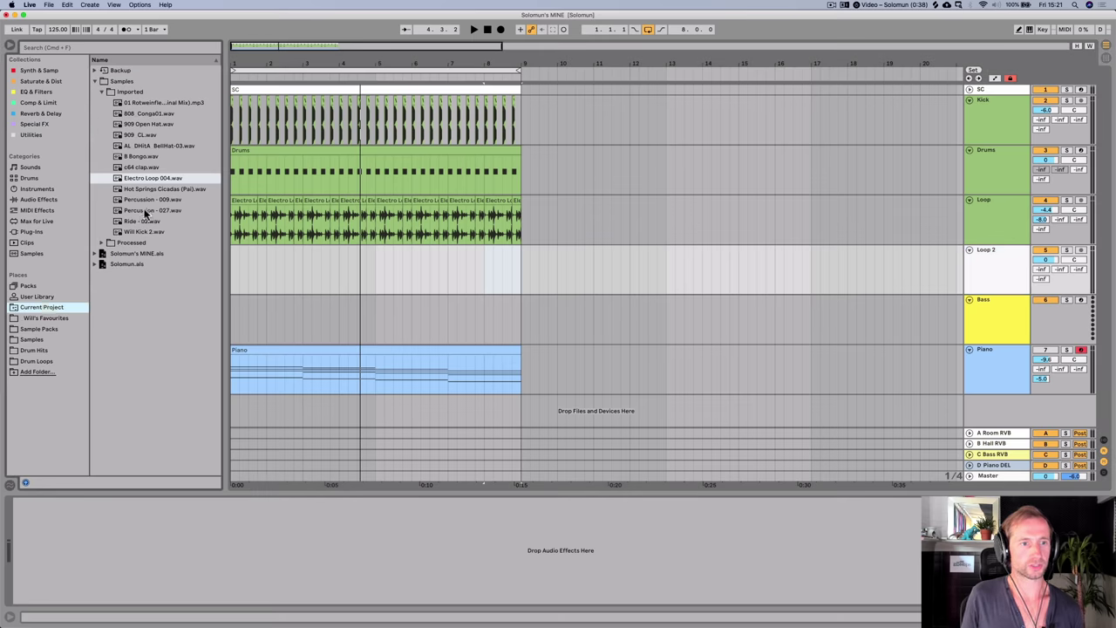
{"action": "left_click", "coordinate": [130, 244]}
{"action": "key", "text": "Right"}
{"action": "key", "text": "Down"}
{"action": "key", "text": "Down"}
{"action": "key", "text": "Down"}
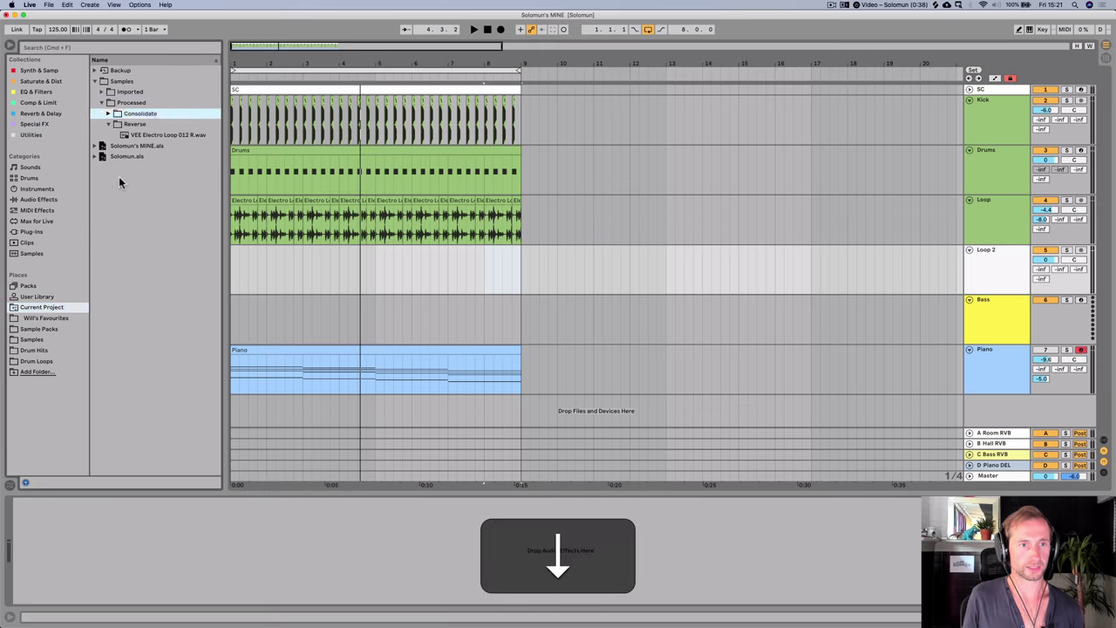
{"action": "left_click_drag", "start_coordinate": [139, 140], "coordinate": [241, 271]}
- Try reversing the Loop 2 clip, audition it, undo the reversal and audition the clip again
{"action": "key", "text": "r"}
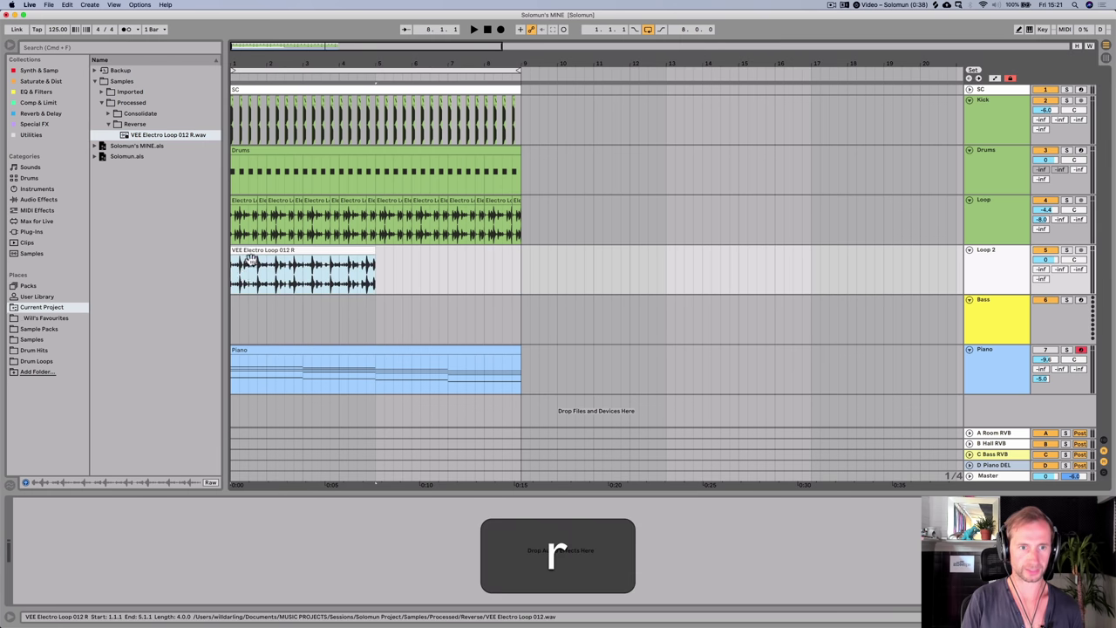
{"action": "key", "text": "space"}
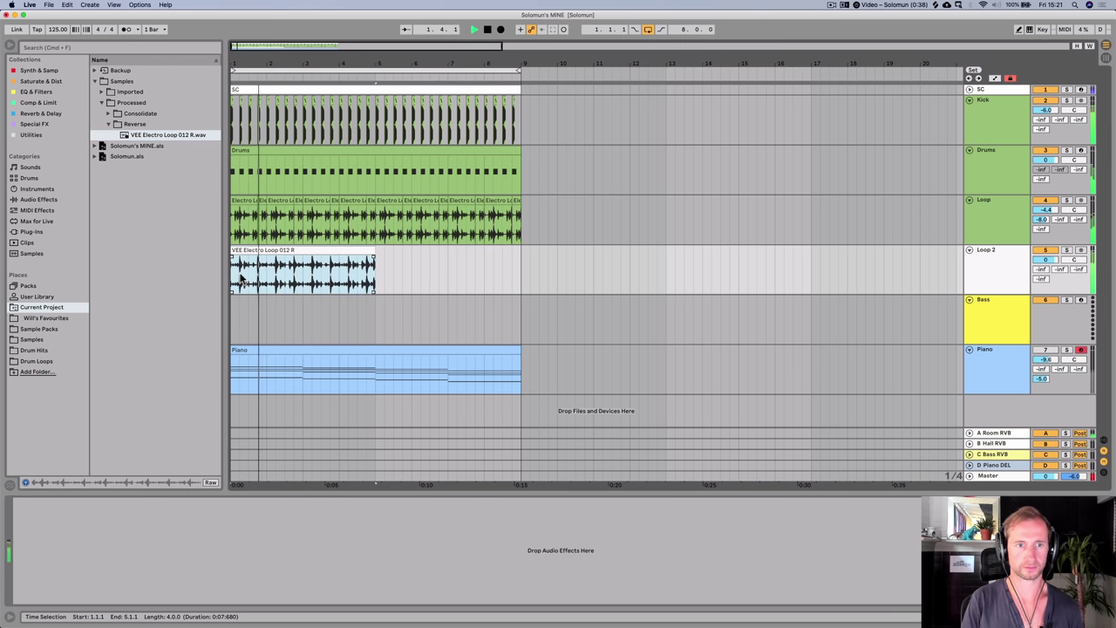
{"action": "key", "text": "space"}
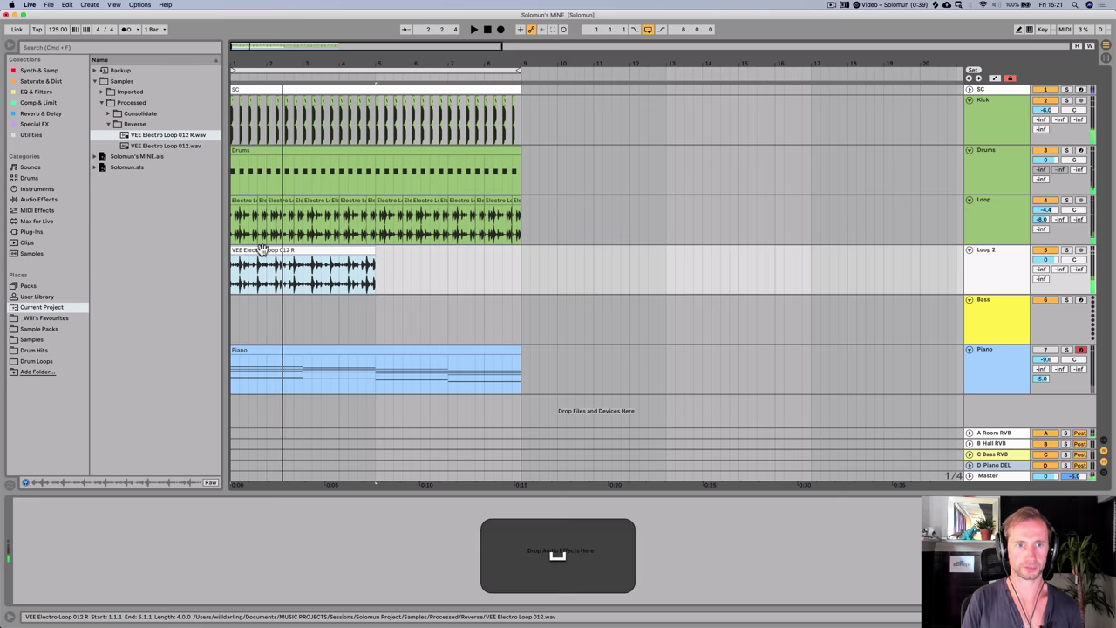
{"action": "key", "text": "cmd+z"}
{"action": "key", "text": "space"}
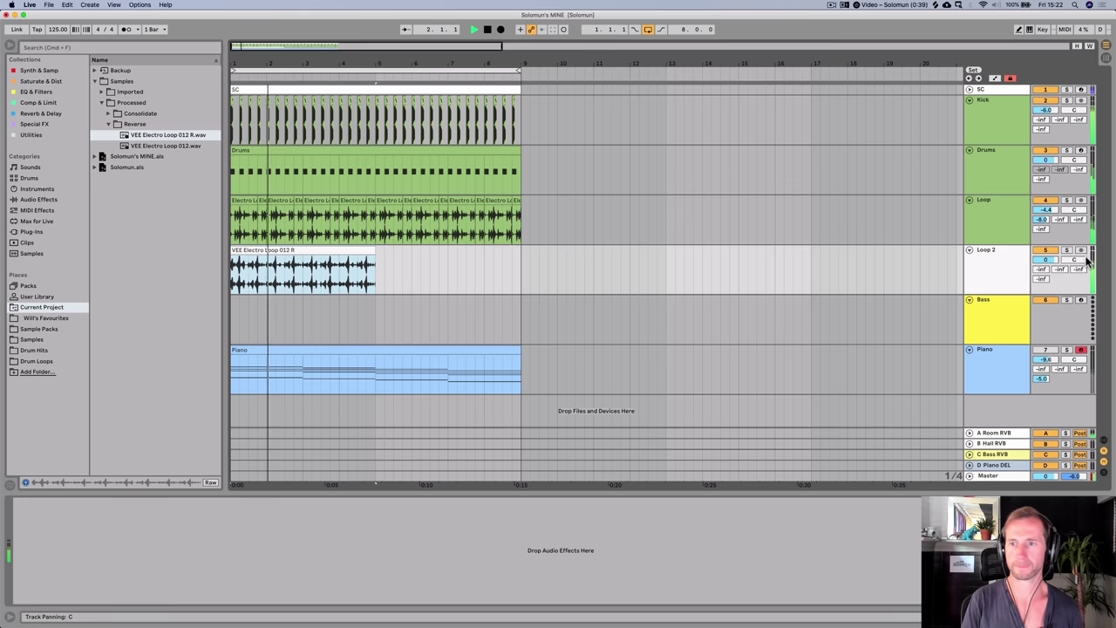
{"action": "key", "text": "space"}
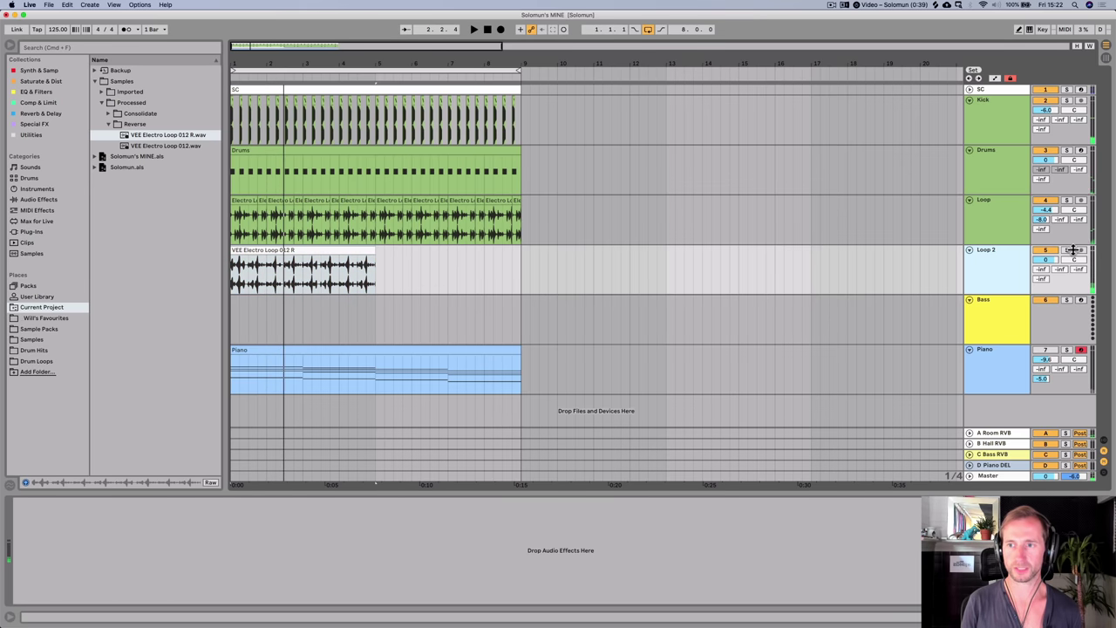
- Solo the Loop 2 track, add EQ Eight to it and set the first band's low cut to 122 Hz
{"action": "left_click", "coordinate": [1066, 250]}
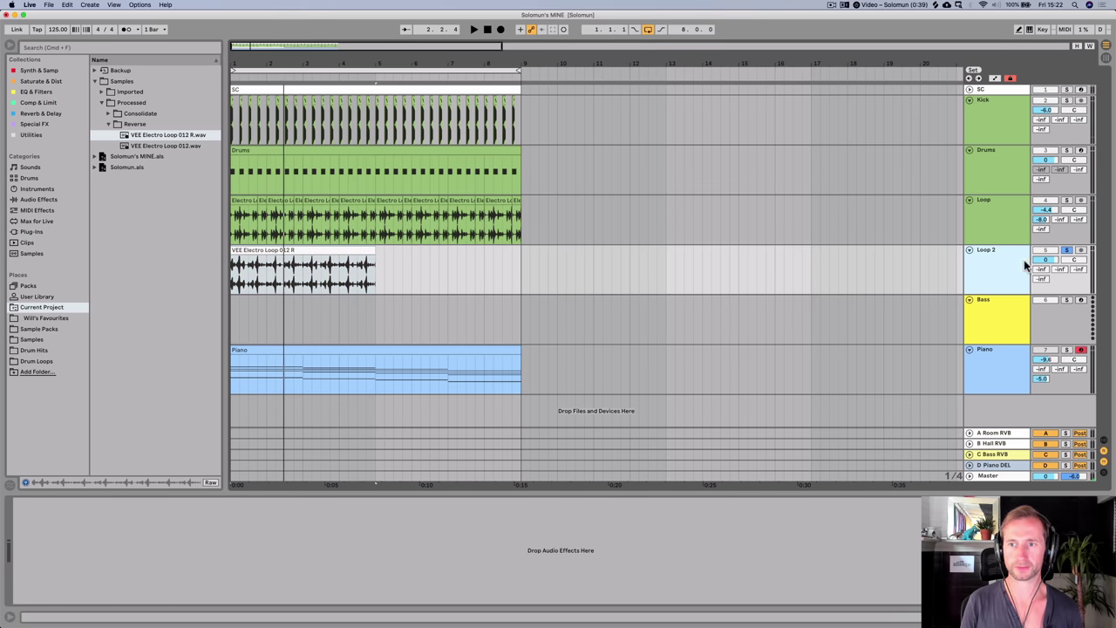
{"action": "left_click", "coordinate": [49, 91]}
{"action": "left_click_drag", "start_coordinate": [122, 81], "coordinate": [74, 532]}
{"action": "key", "text": "space"}
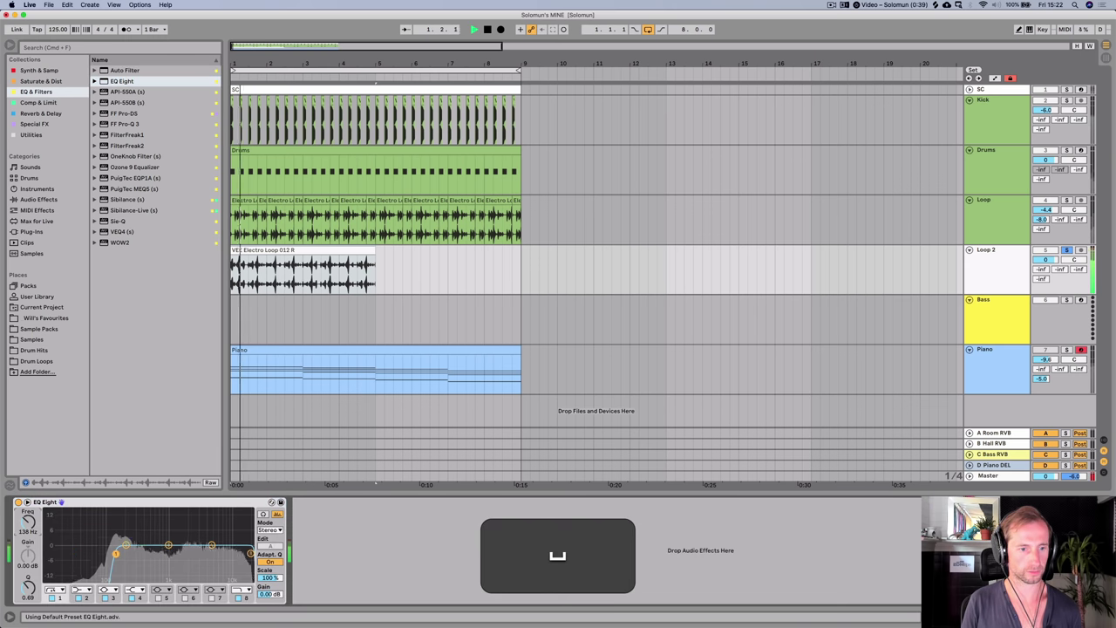
{"action": "key", "text": "space"}
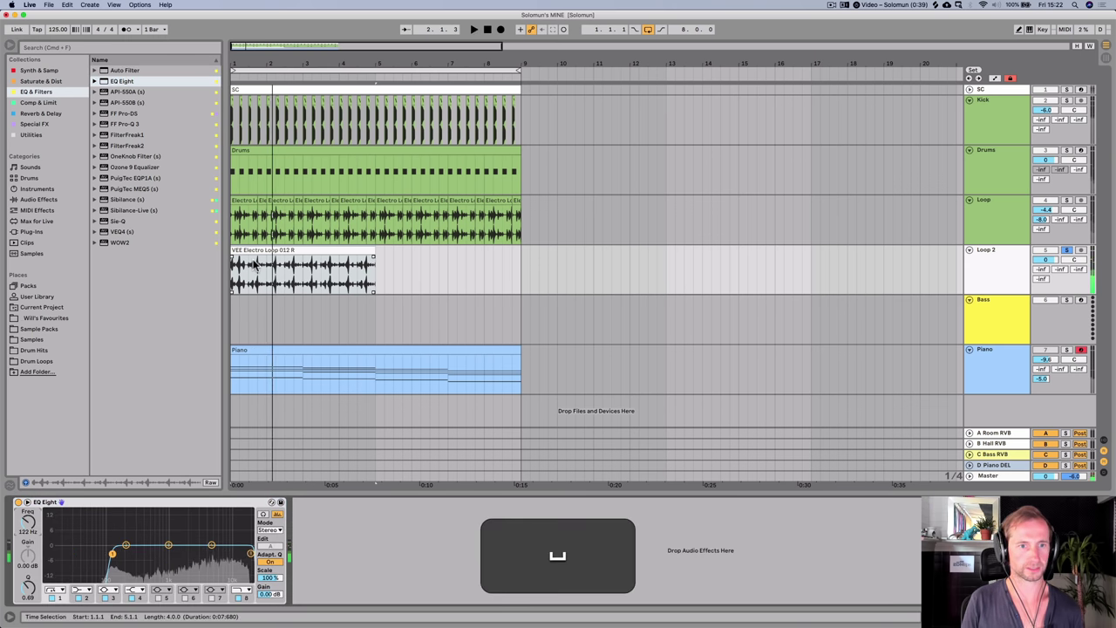
- Unsolo the Loop 2 track and lower its volume to -15.9 dB while auditioning it with the other tracks
{"action": "left_click", "coordinate": [239, 250]}
{"action": "key", "text": "z"}
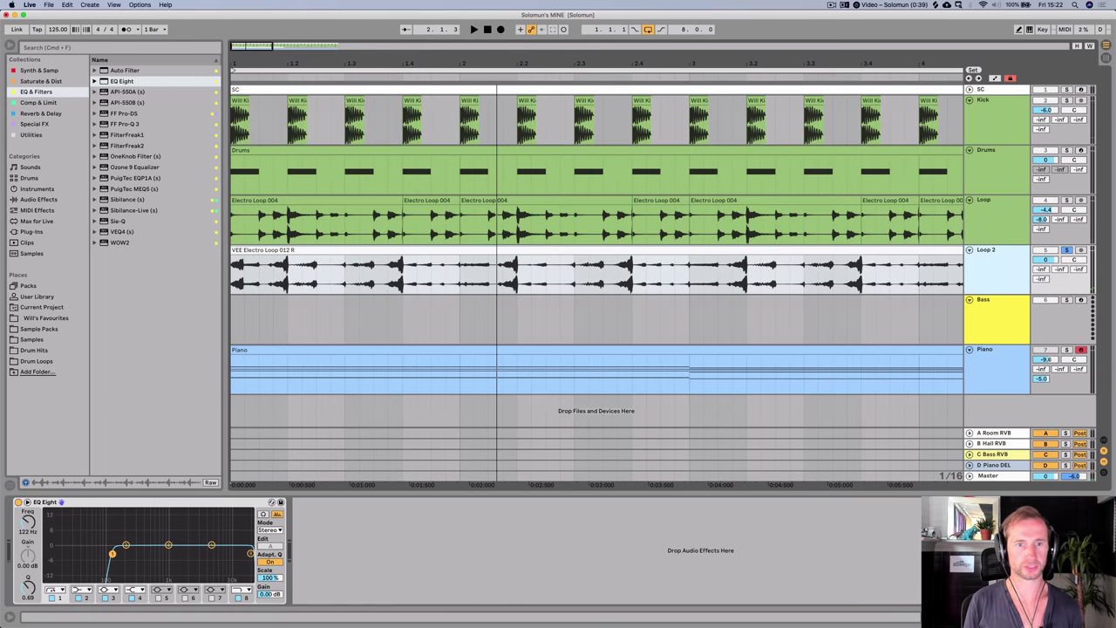
{"action": "left_click", "coordinate": [1065, 251]}
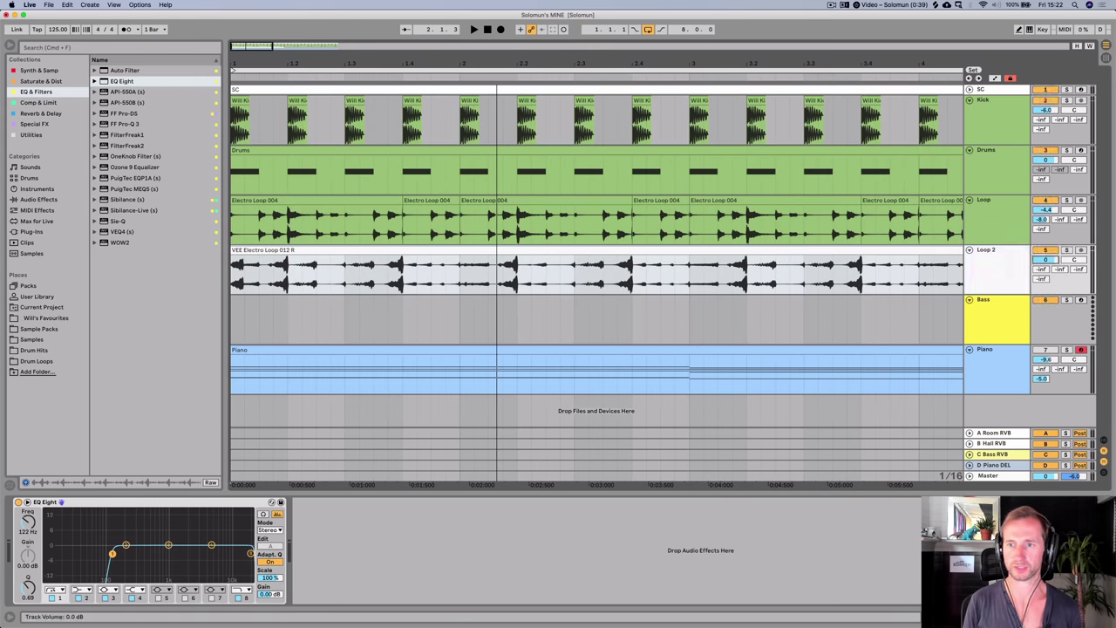
{"action": "key", "text": "space"}
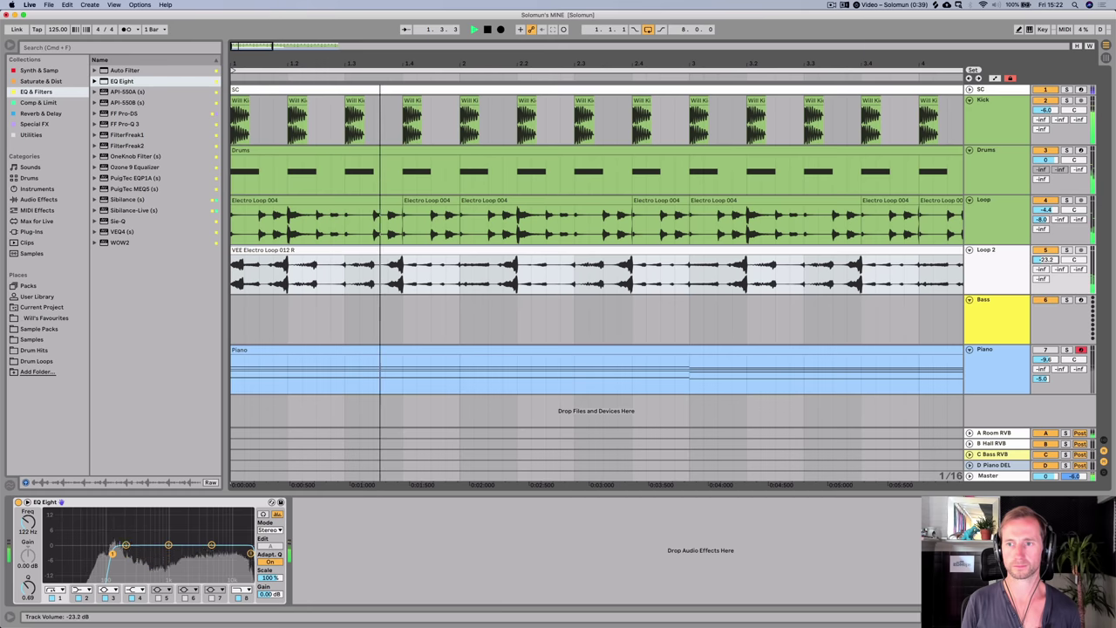
{"action": "key", "text": "space"}
- Duplicate the 2.1.1 to 2.1.3 section of the Loop 2 clip in place and audition the edit from bar 1
{"action": "left_click_drag", "start_coordinate": [460, 277], "coordinate": [536, 277]}
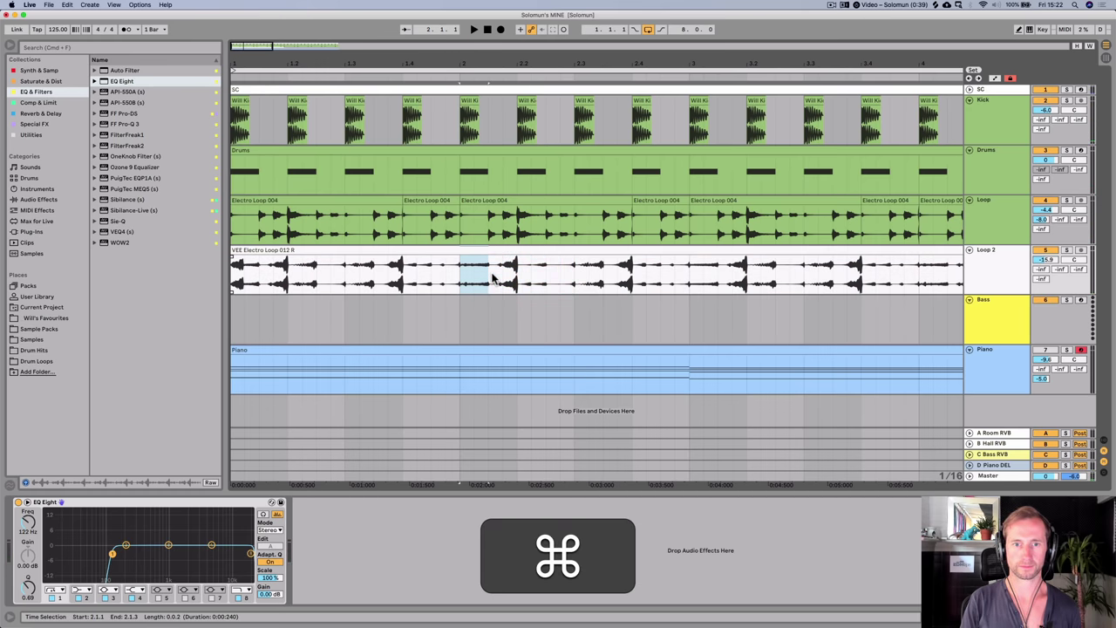
{"action": "key", "text": "super+d"}
{"action": "left_click", "coordinate": [234, 277]}
{"action": "key", "text": "space"}
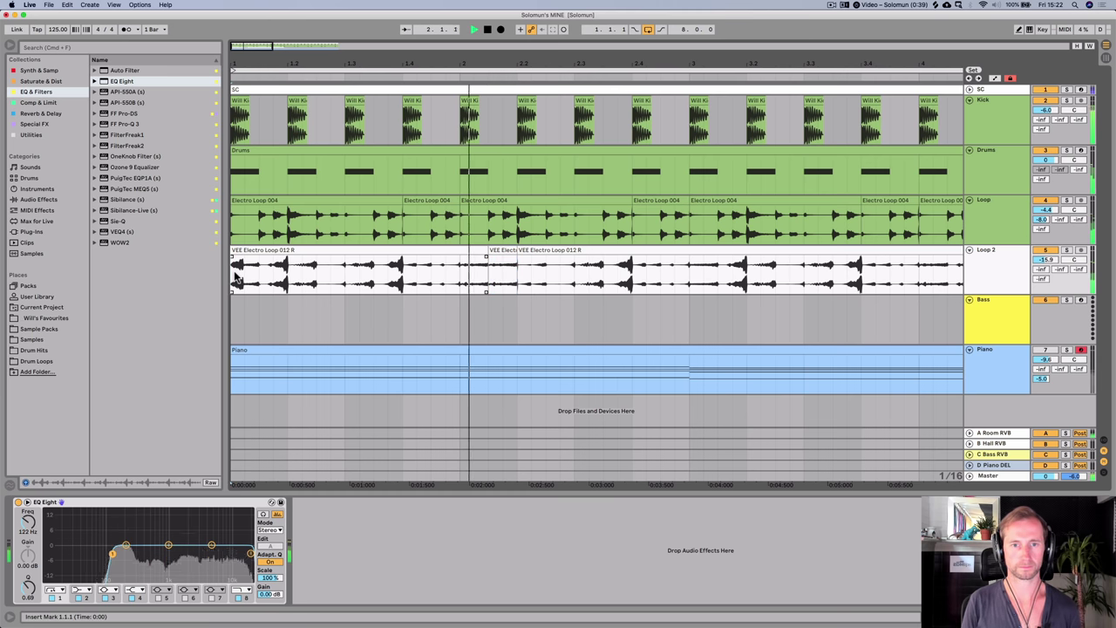
{"action": "key", "text": "space"}
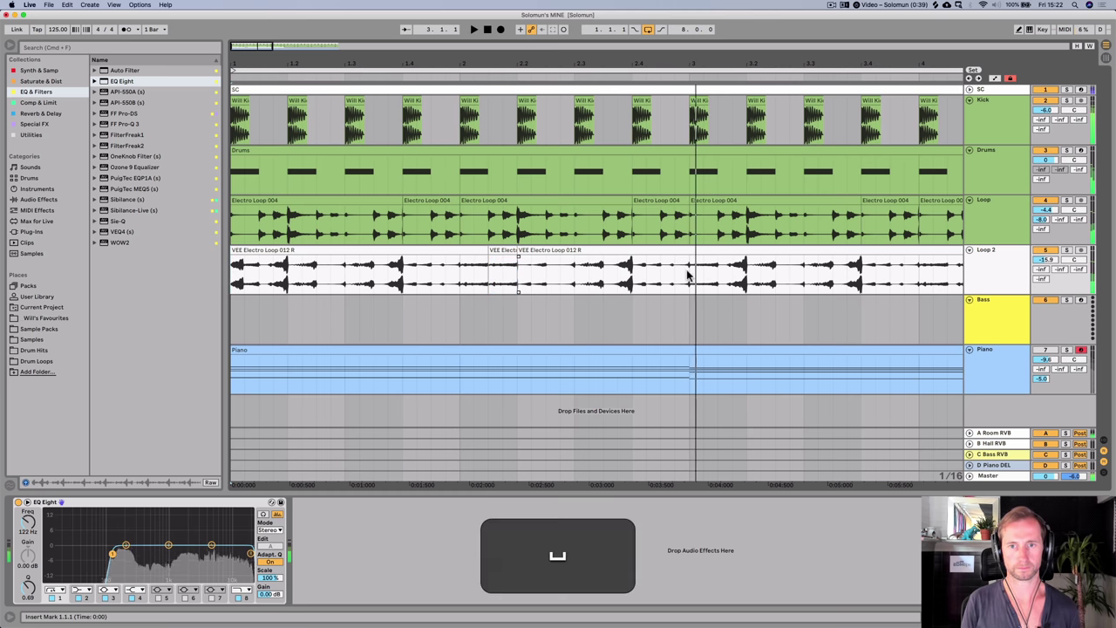
- Split the Loop 2 clip at bar 3 and delete everything after the split
{"action": "left_click", "coordinate": [689, 275]}
{"action": "key", "text": "super+e"}
{"action": "left_click", "coordinate": [722, 251]}
{"action": "key", "text": "super+BackSpace"}
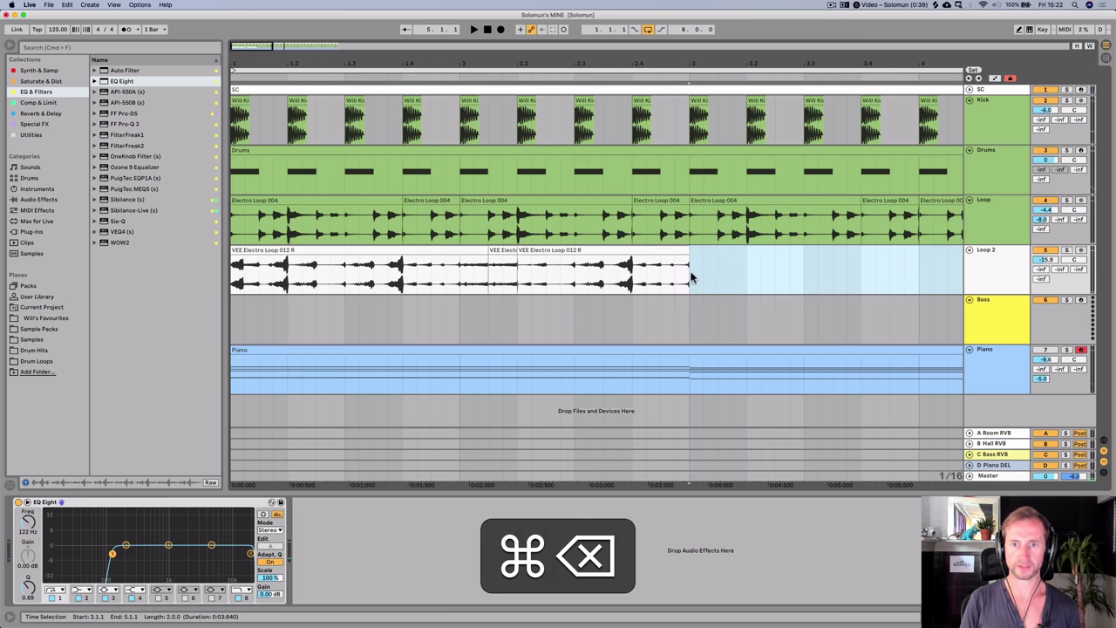
- Duplicate the two-bar section of the Loop 2 track three times to fill it up to bar 9
{"action": "left_click_drag", "start_coordinate": [688, 277], "coordinate": [220, 276]}
{"action": "left_click_drag", "start_coordinate": [545, 66], "coordinate": [545, 17]}
{"action": "key", "text": "super+d"}
{"action": "key", "text": "super+d"}
{"action": "key", "text": "super+d"}
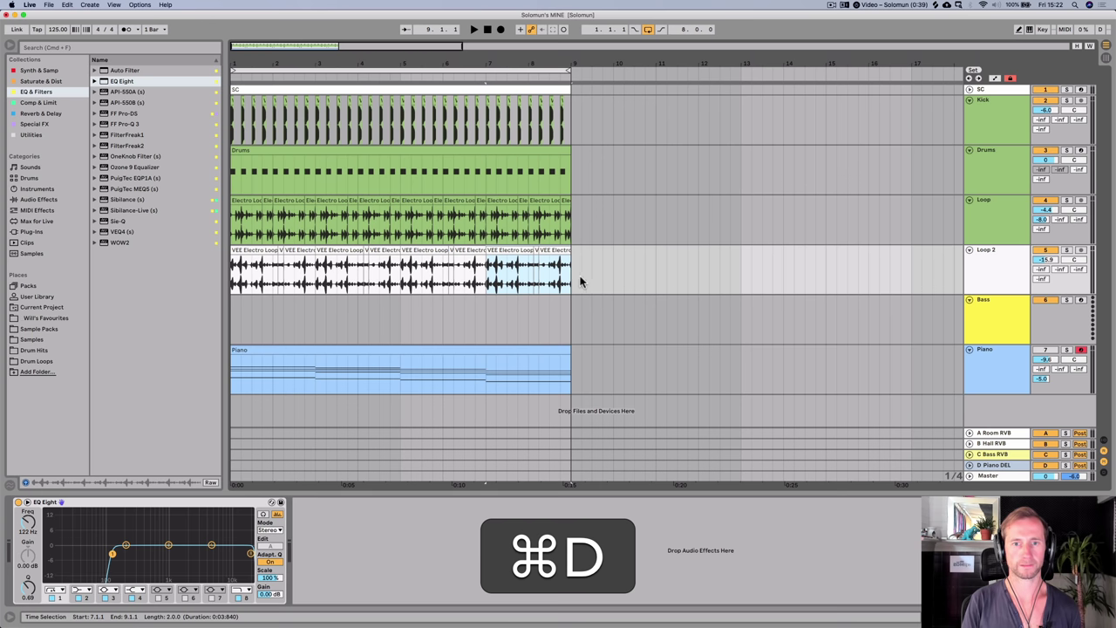
- Rename the first Loop 2 clip as Reverse Loop and consolidate all clips on that track into one
{"action": "left_click", "coordinate": [259, 251]}
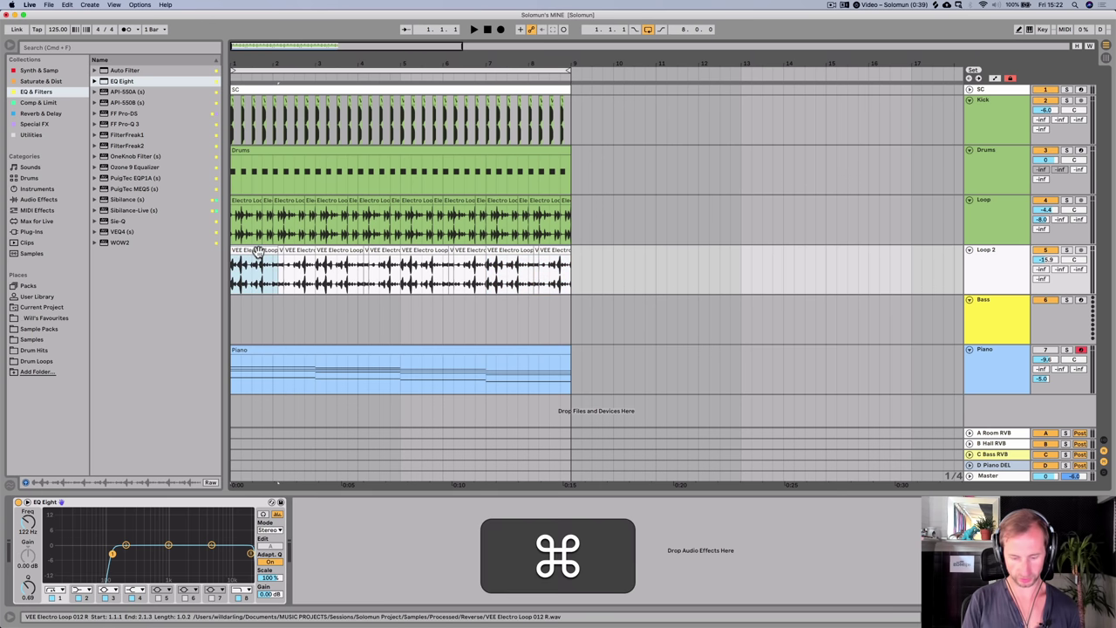
{"action": "key", "text": "super+r"}
{"action": "type", "text": "Rev"}
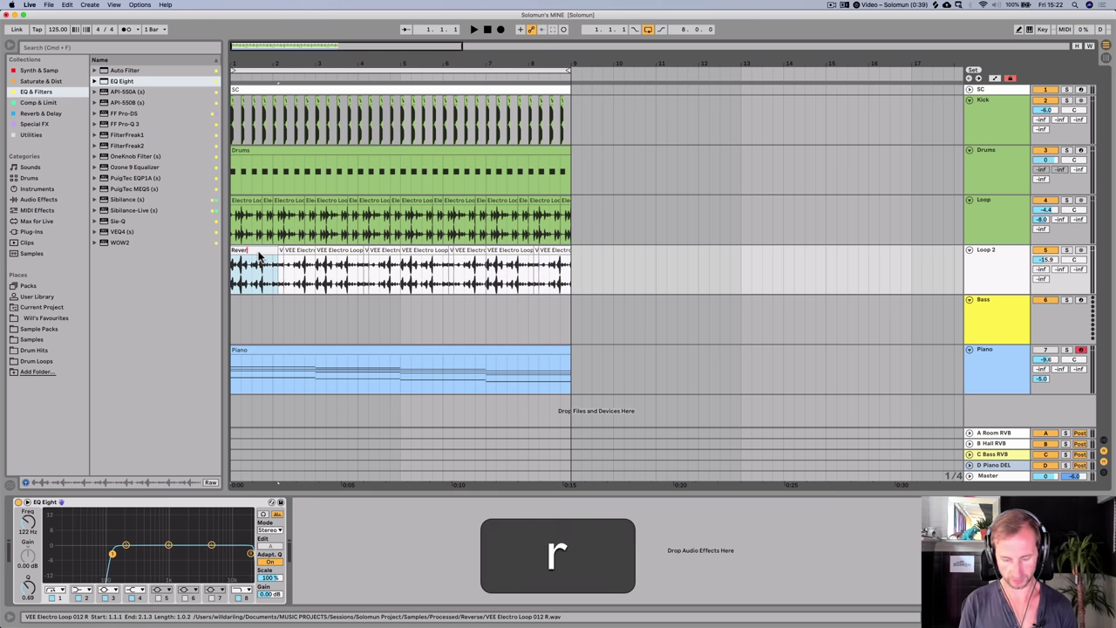
{"action": "key", "text": "Return"}
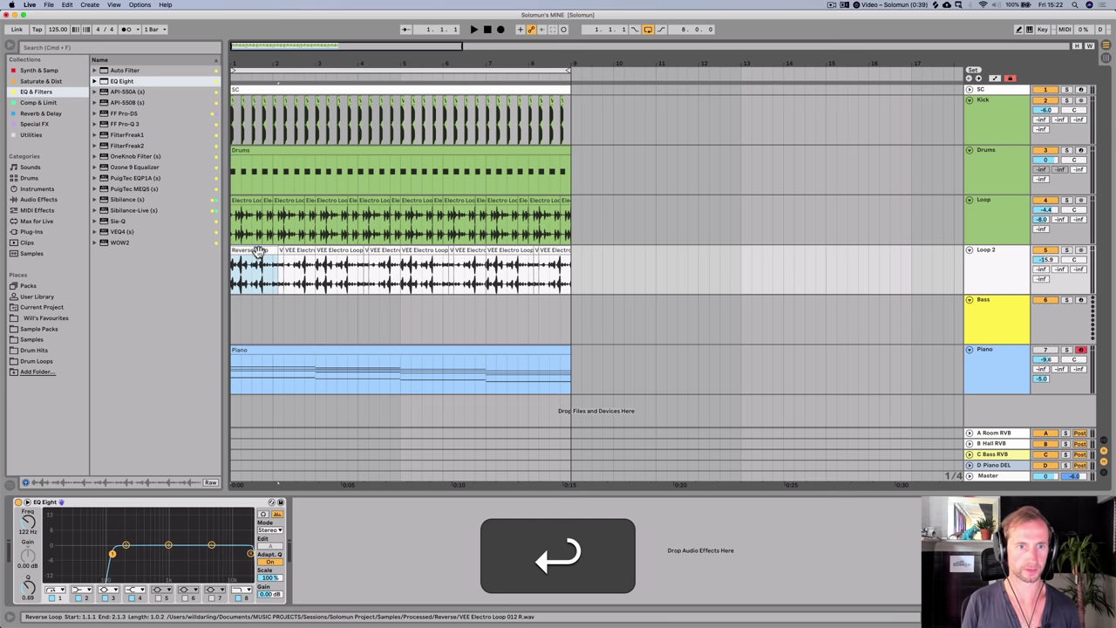
{"action": "left_click", "coordinate": [550, 252], "text": "shift"}
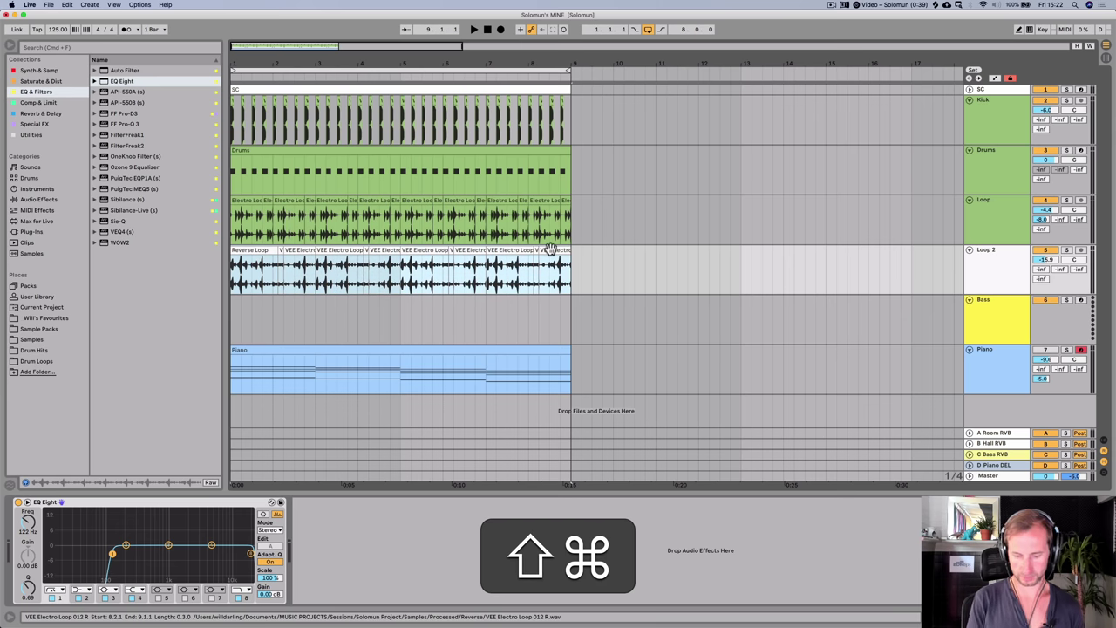
{"action": "key", "text": "super+j"}
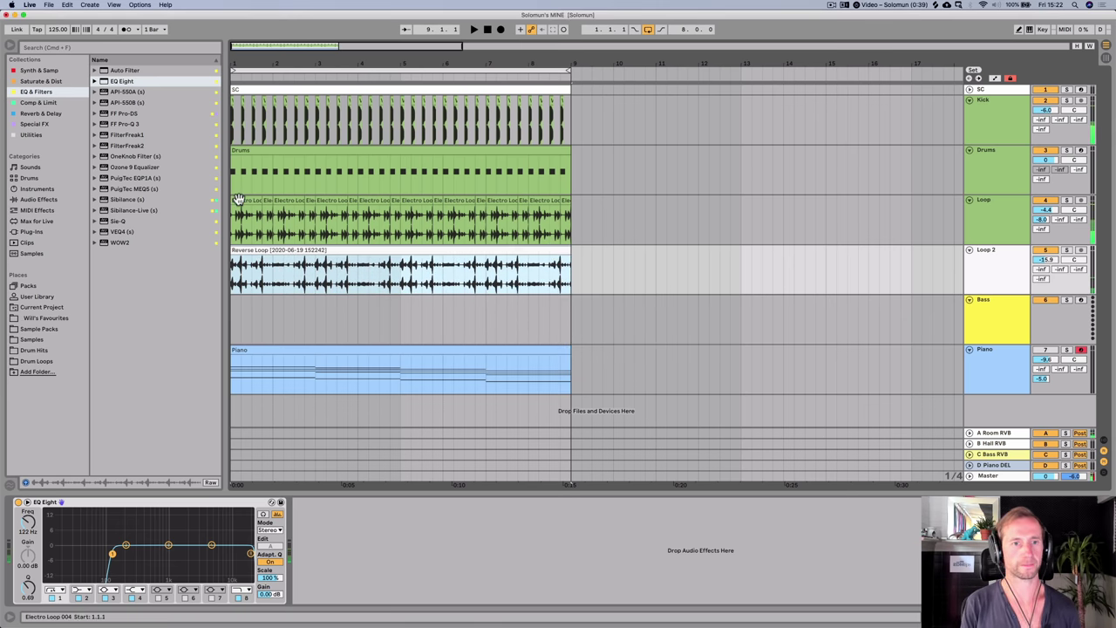
- Rename the first clip on the Loop track as Loop 1 and consolidate all of that track's clips into one
{"action": "left_click", "coordinate": [239, 200]}
{"action": "key", "text": "super+r"}
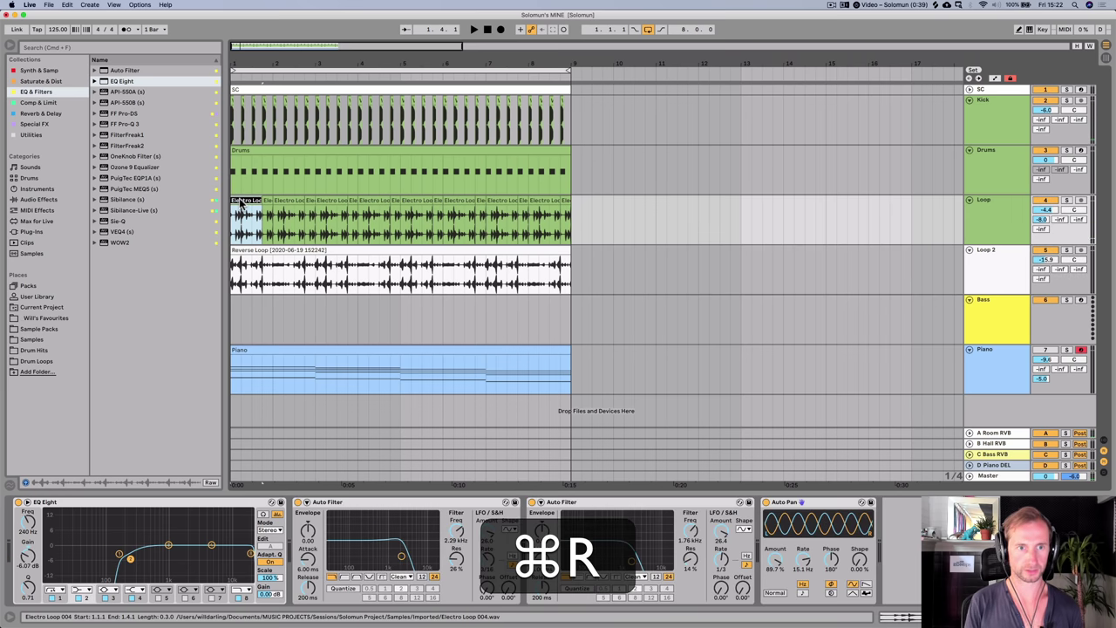
{"action": "type", "text": "P"}
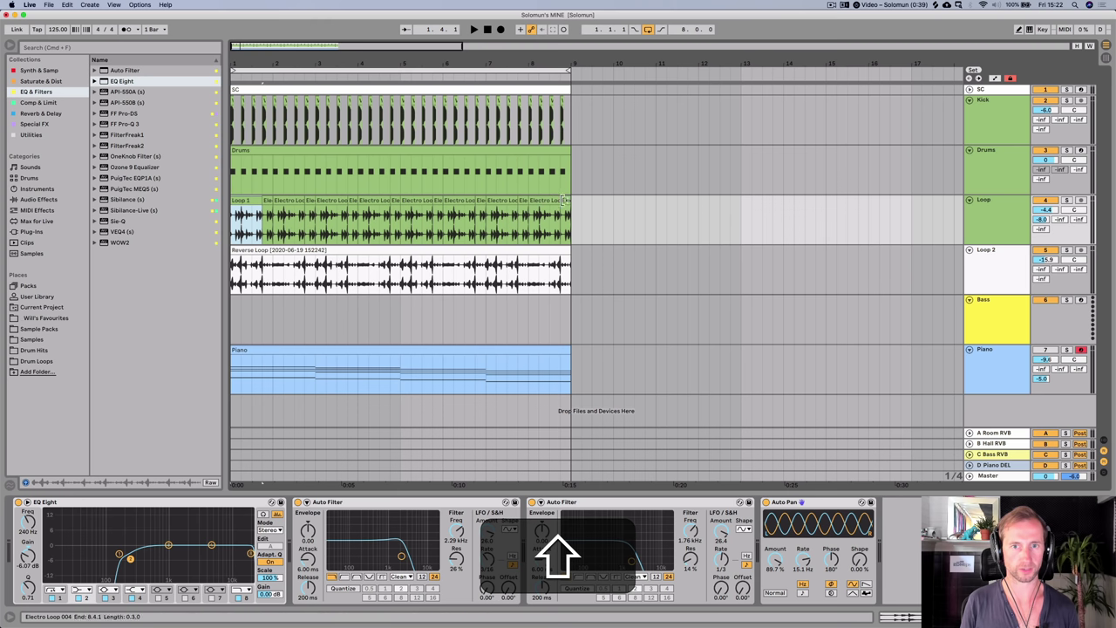
{"action": "left_click", "coordinate": [565, 200], "text": "shift"}
{"action": "key", "text": "shift+super+j"}
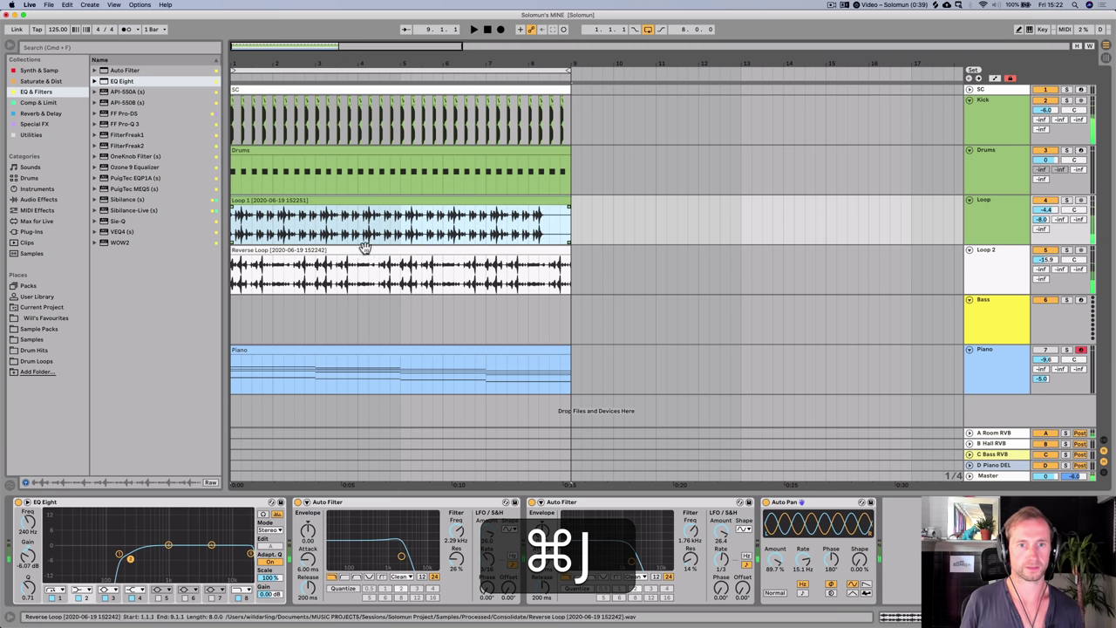
- Color the Loop 2 track the same green as the drum tracks and assign that color to its clips
{"action": "right_click", "coordinate": [1004, 269]}
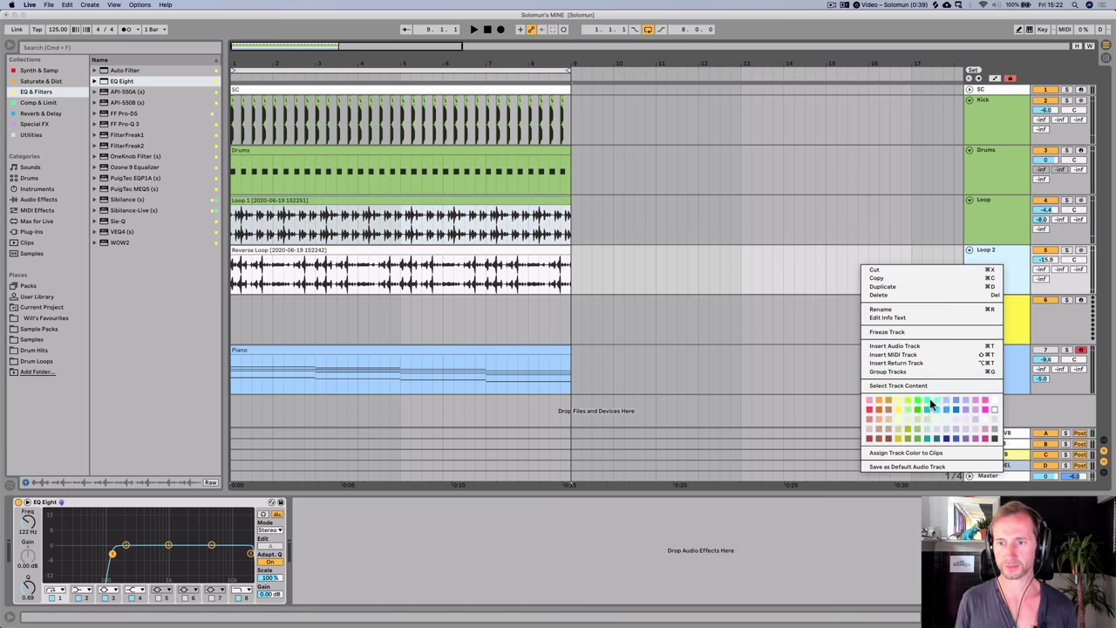
{"action": "left_click", "coordinate": [917, 428]}
{"action": "right_click", "coordinate": [983, 263]}
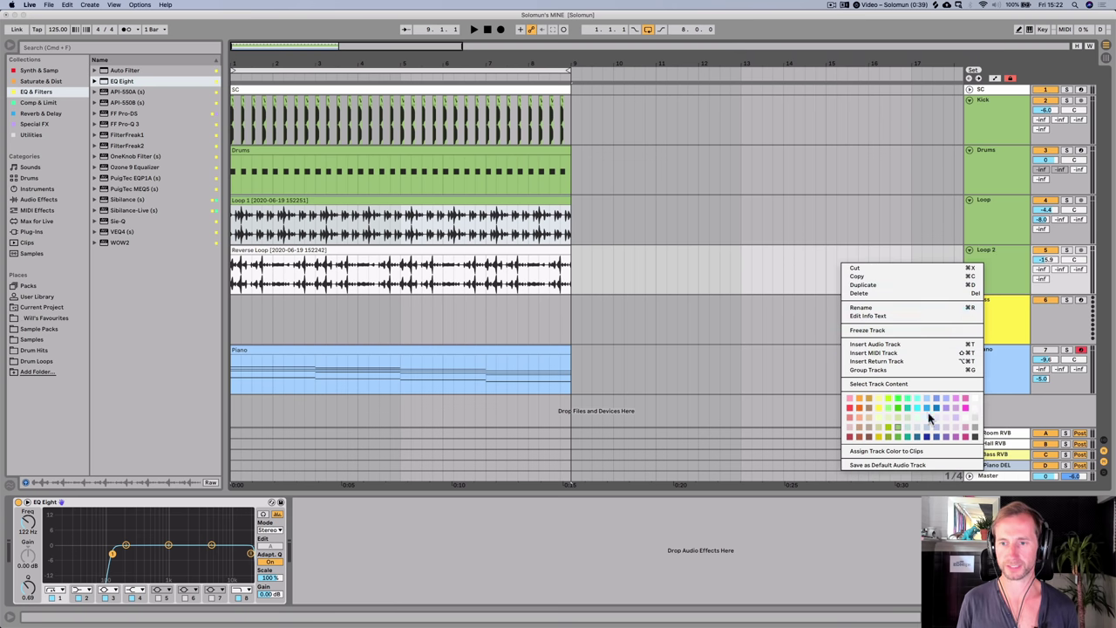
{"action": "left_click", "coordinate": [882, 451]}
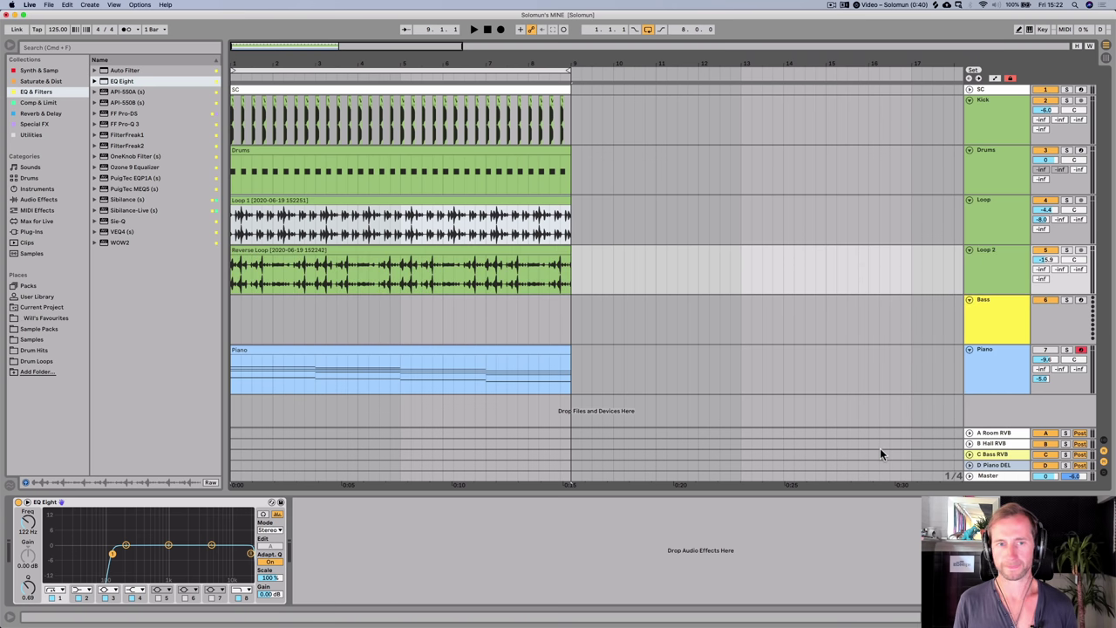
- During playback, set Loop 2's EQ Eight second band to -9.05 dB at 587 Hz and fourth band to 5.58 dB at 5.99 kHz
{"action": "key", "text": "space"}
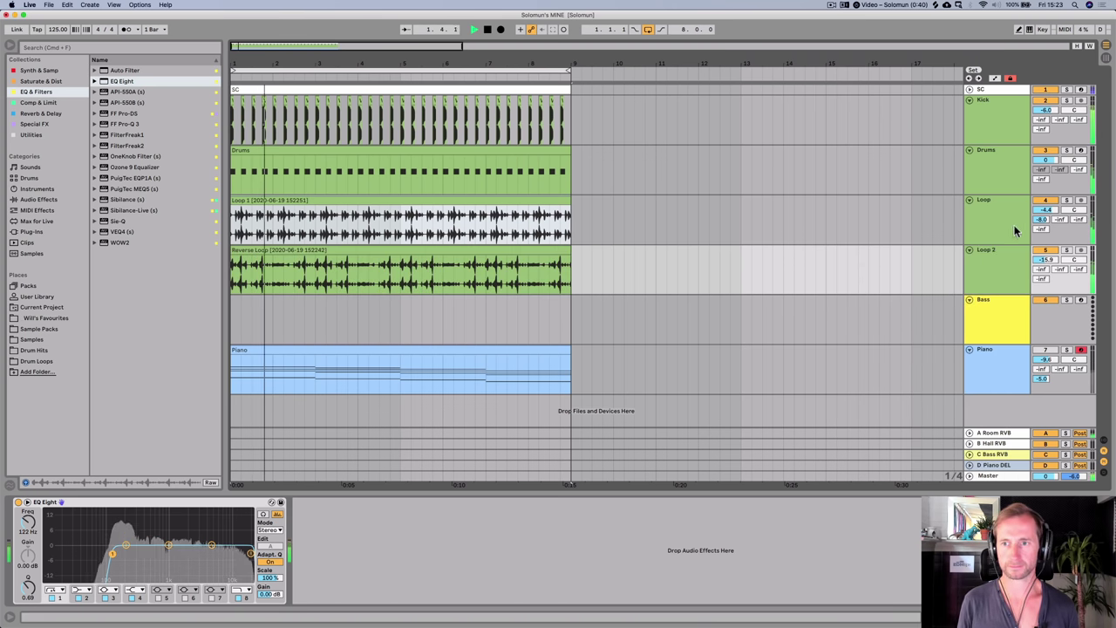
{"action": "left_click_drag", "start_coordinate": [124, 546], "coordinate": [154, 565]}
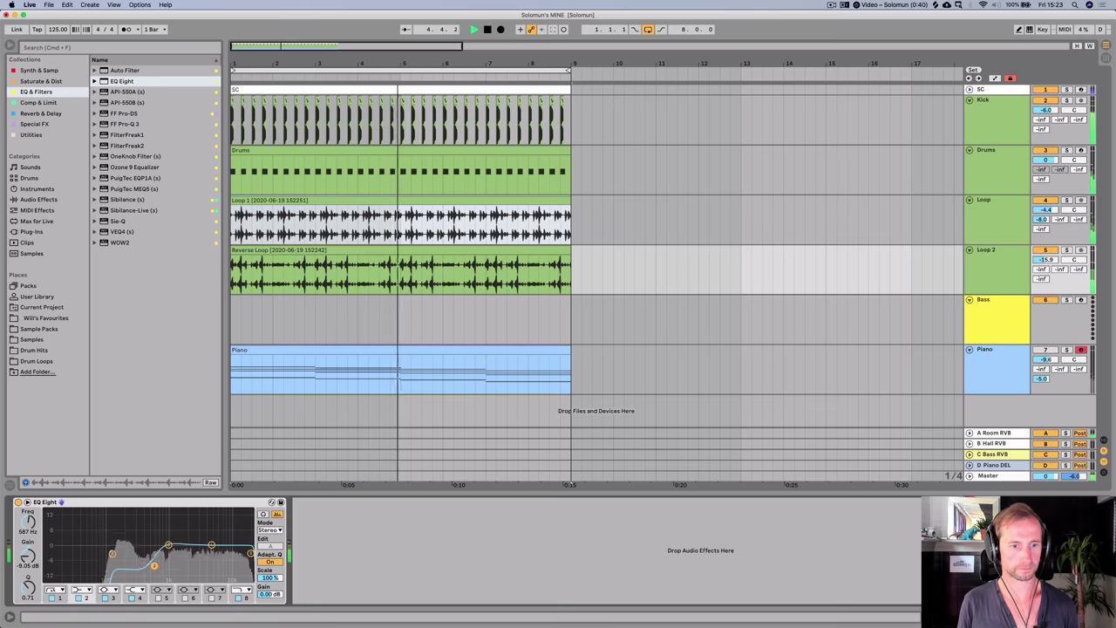
{"action": "left_click_drag", "start_coordinate": [212, 545], "coordinate": [215, 532]}
{"action": "key", "text": "space"}
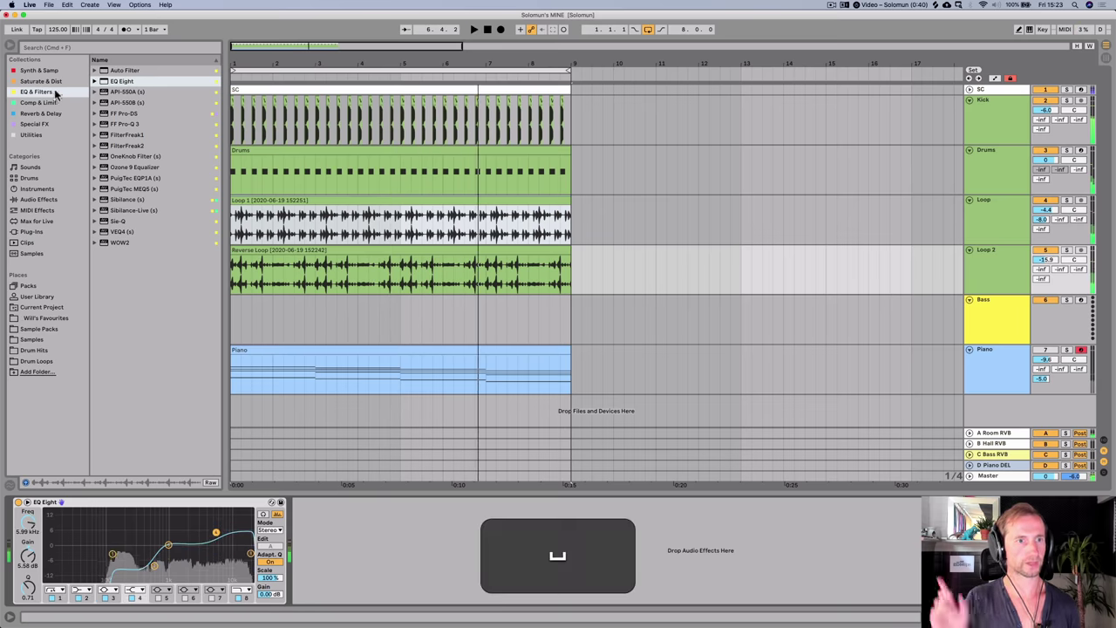
- Add Echo after the EQ Eight on the Loop 2 track and set its right delay time to 1/2
{"action": "left_click", "coordinate": [41, 82]}
{"action": "left_click", "coordinate": [43, 114]}
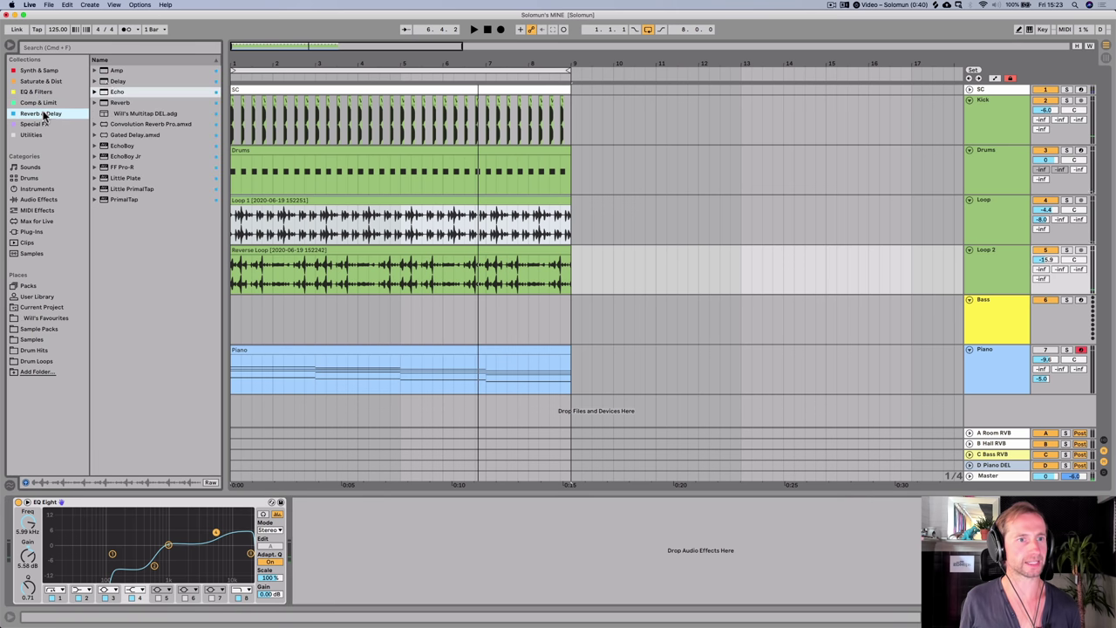
{"action": "left_click_drag", "start_coordinate": [356, 553], "coordinate": [352, 549]}
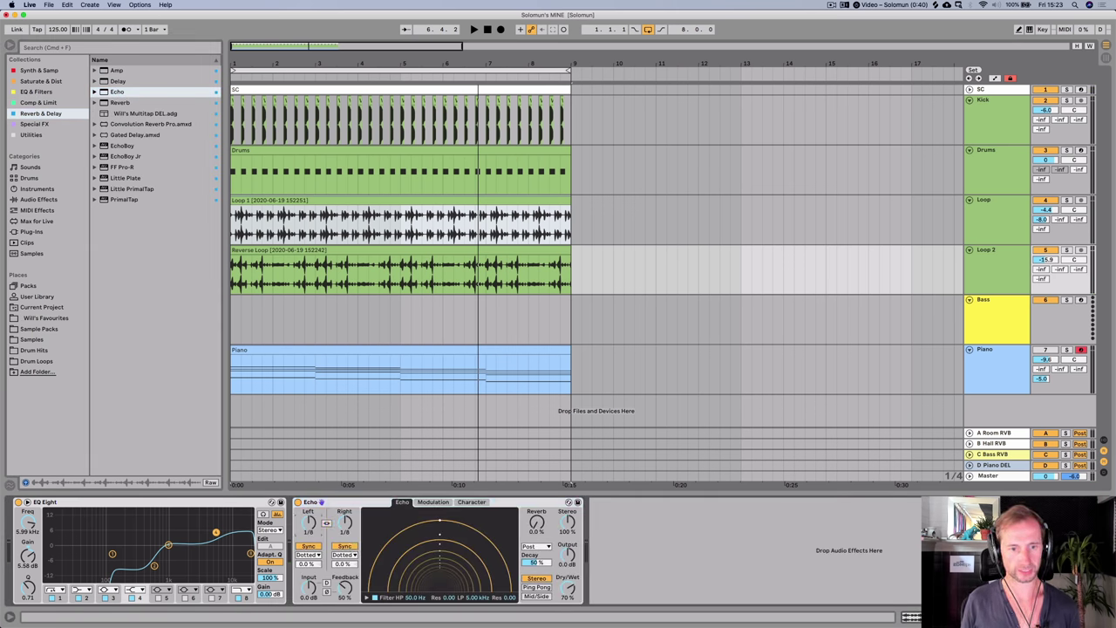
{"action": "key", "text": "space"}
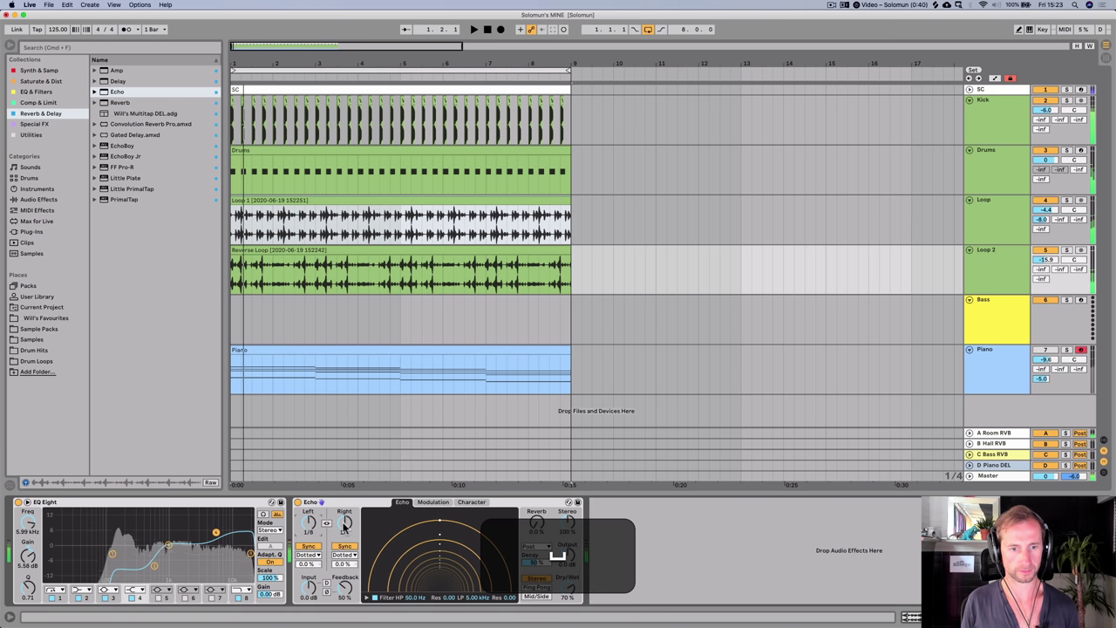
{"action": "left_click_drag", "start_coordinate": [345, 523], "coordinate": [345, 513]}
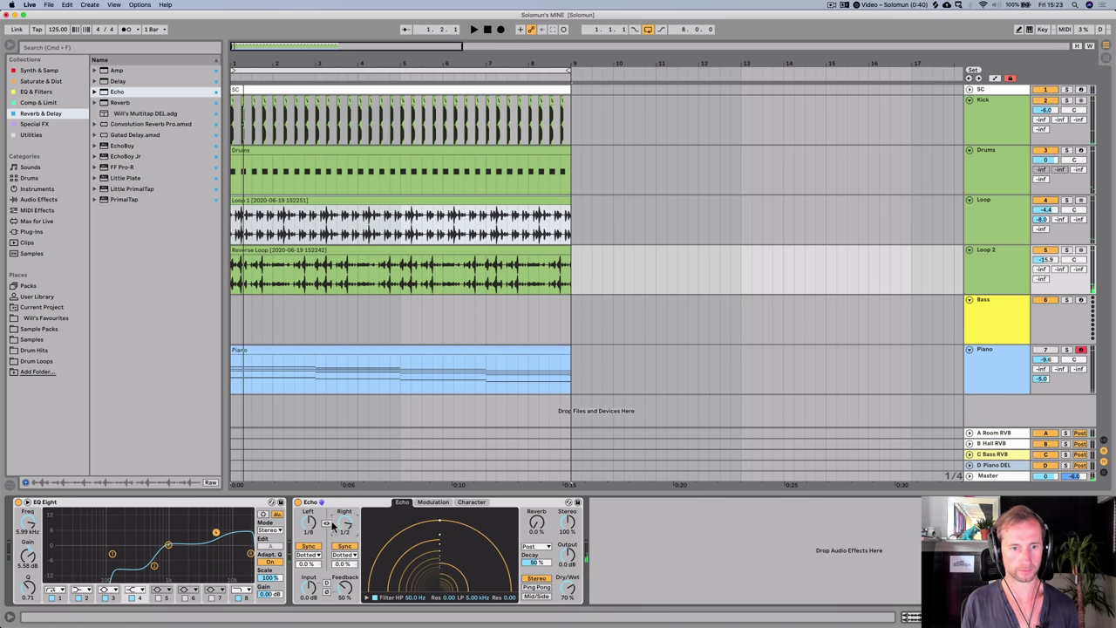
- While auditioning, set Echo to 46% dry/wet, left delay time 1 and Ping Pong mode, and lower its feedback
{"action": "key", "text": "space"}
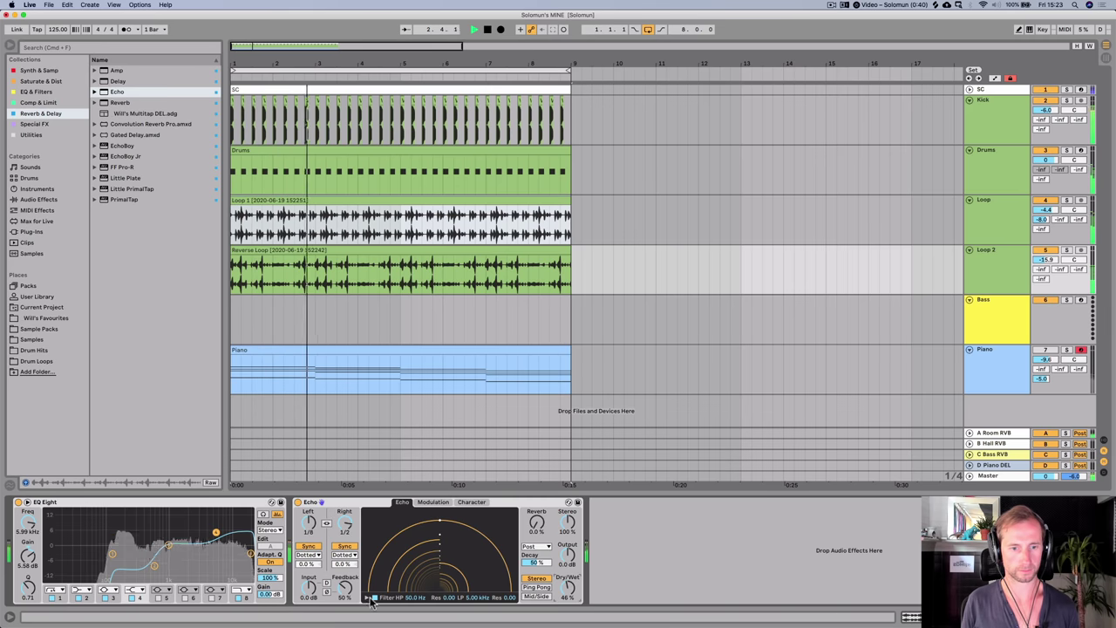
{"action": "key", "text": "space"}
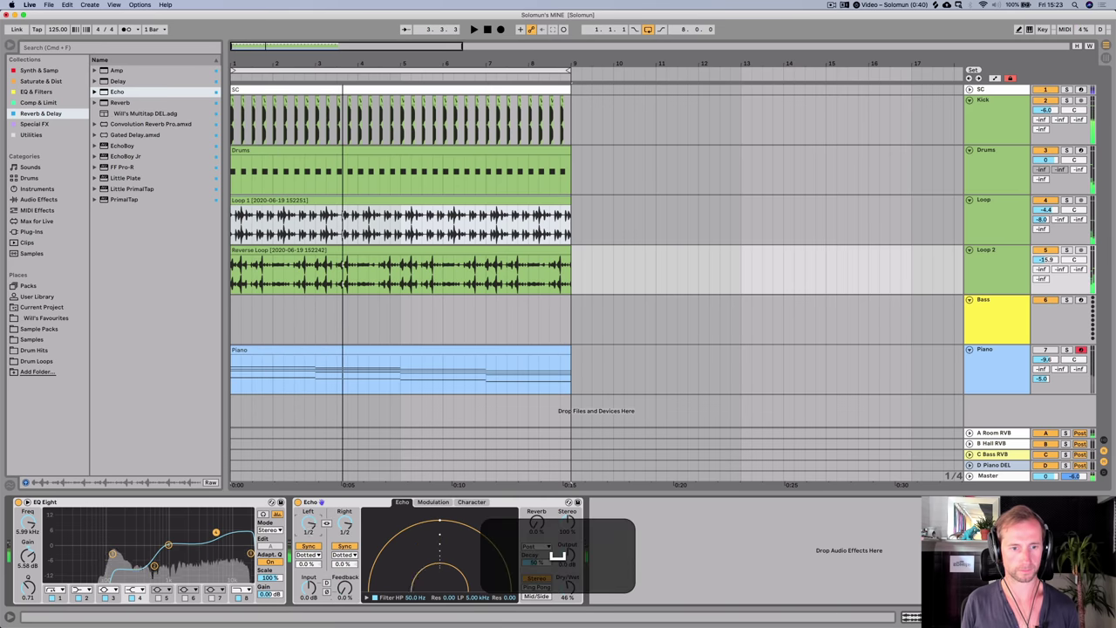
{"action": "key", "text": "space"}
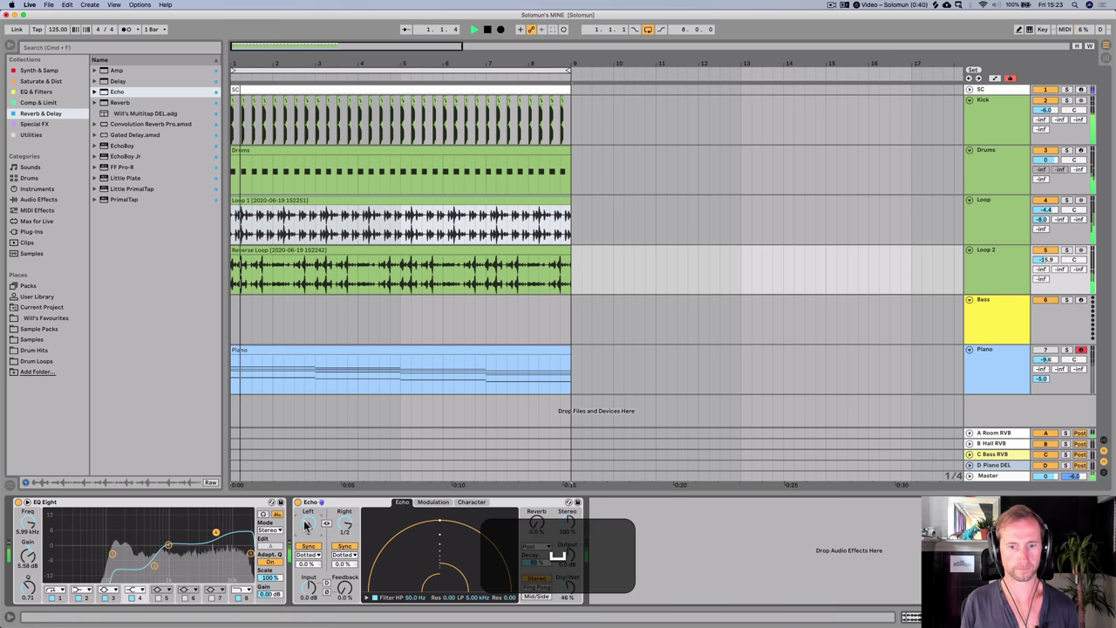
{"action": "key", "text": "space"}
{"action": "key", "text": "space"}
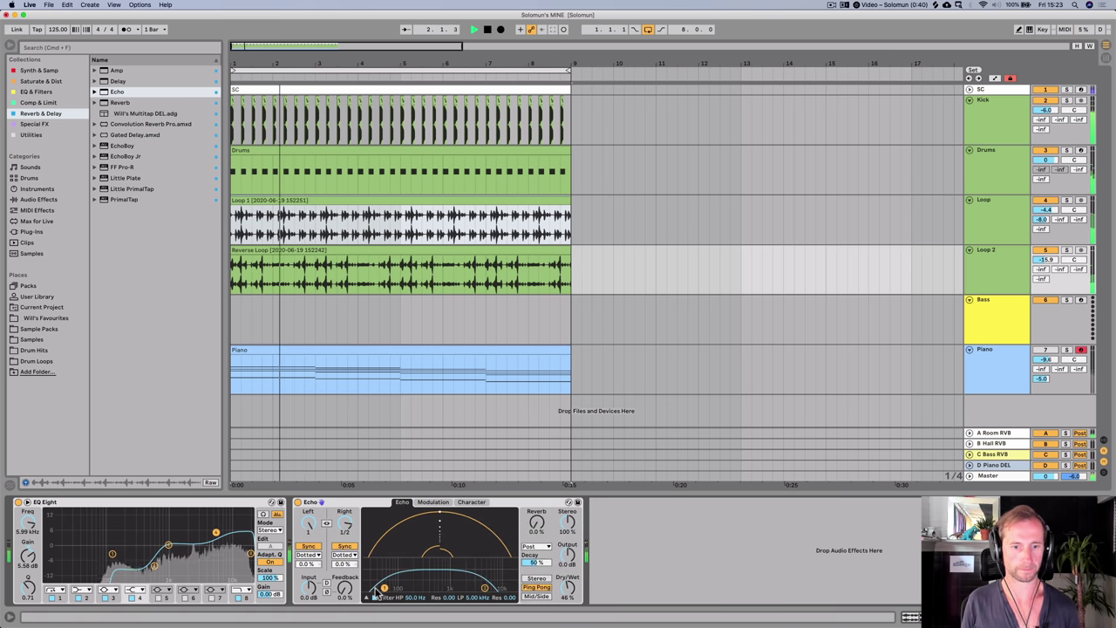
- Set Echo's filter to a 198 Hz high-pass and a 20.0 kHz low-pass with 0.21 resonance, and save the set
{"action": "left_click_drag", "start_coordinate": [381, 590], "coordinate": [413, 589]}
{"action": "left_click_drag", "start_coordinate": [485, 592], "coordinate": [507, 563]}
{"action": "left_click_drag", "start_coordinate": [514, 563], "coordinate": [514, 569]}
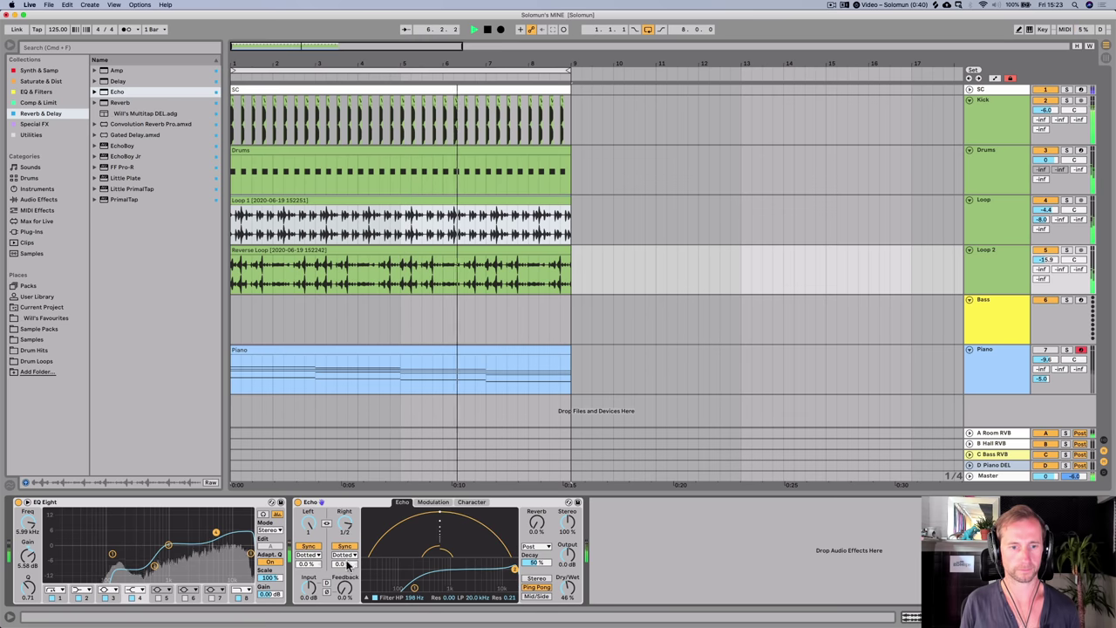
{"action": "key", "text": "space"}
{"action": "key", "text": "super+s"}
{"action": "left_click", "coordinate": [409, 273]}
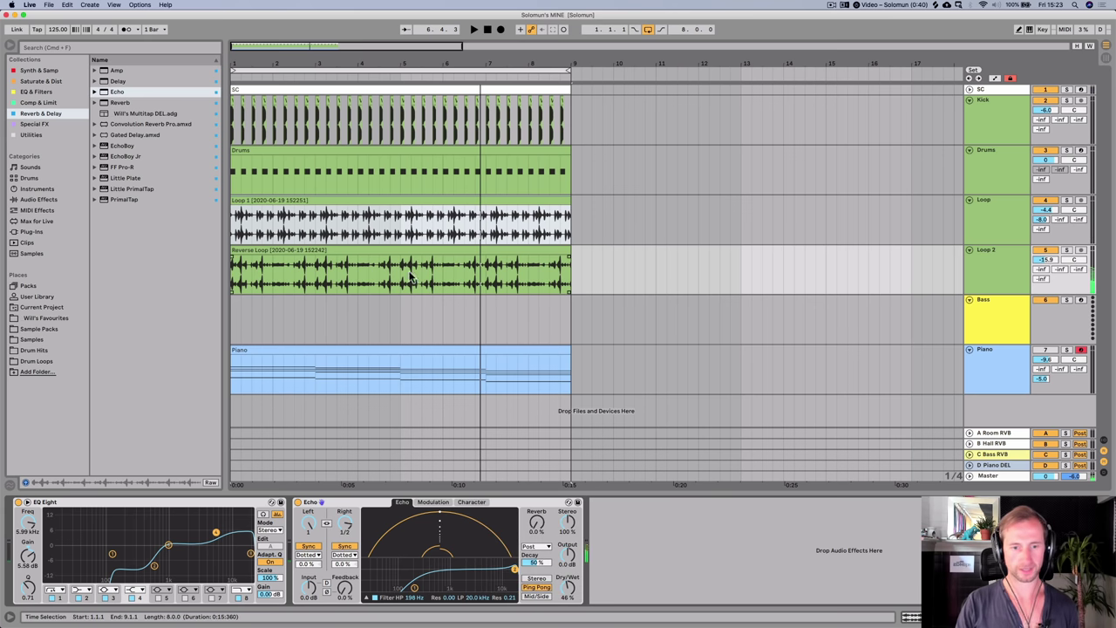
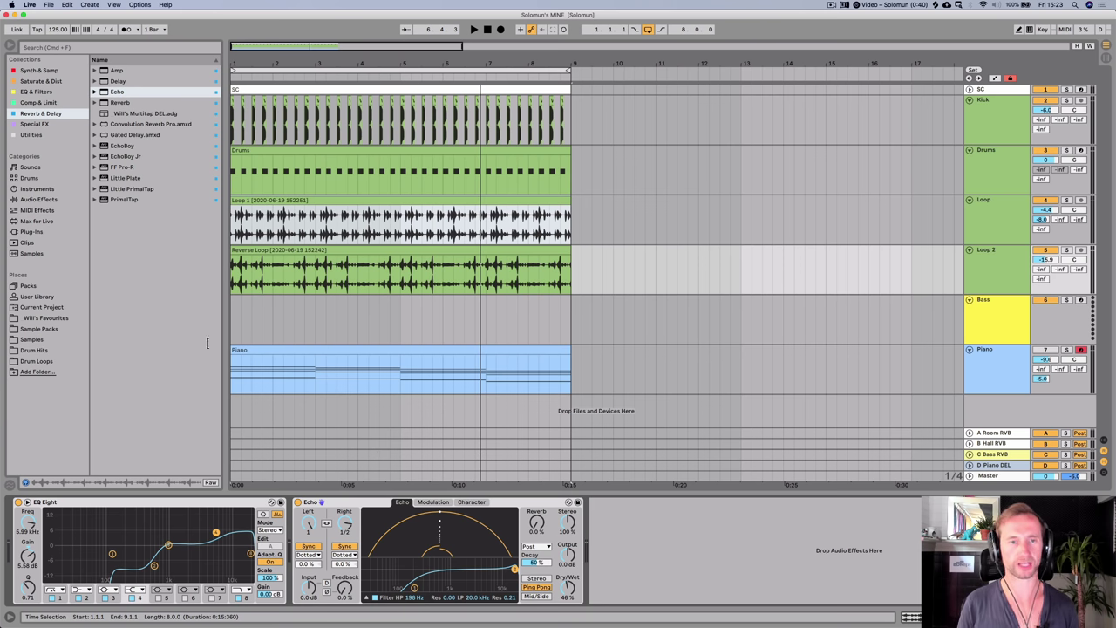
- Audition the arrangement briefly from the start, then show the drum rack on the Drums track
{"action": "key", "text": "space"}
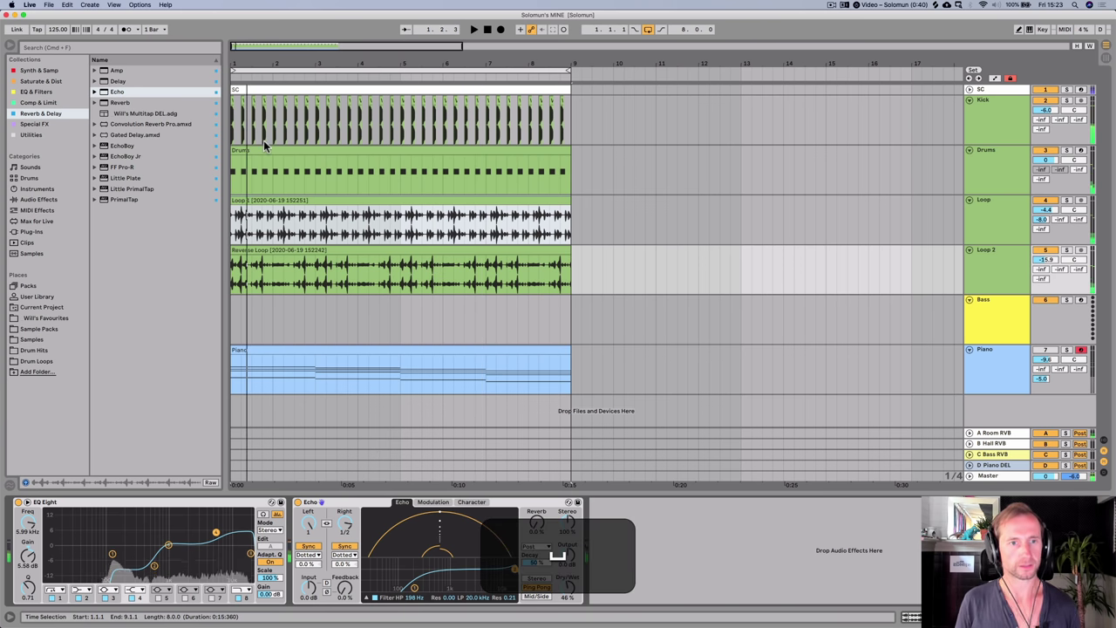
{"action": "key", "text": "space"}
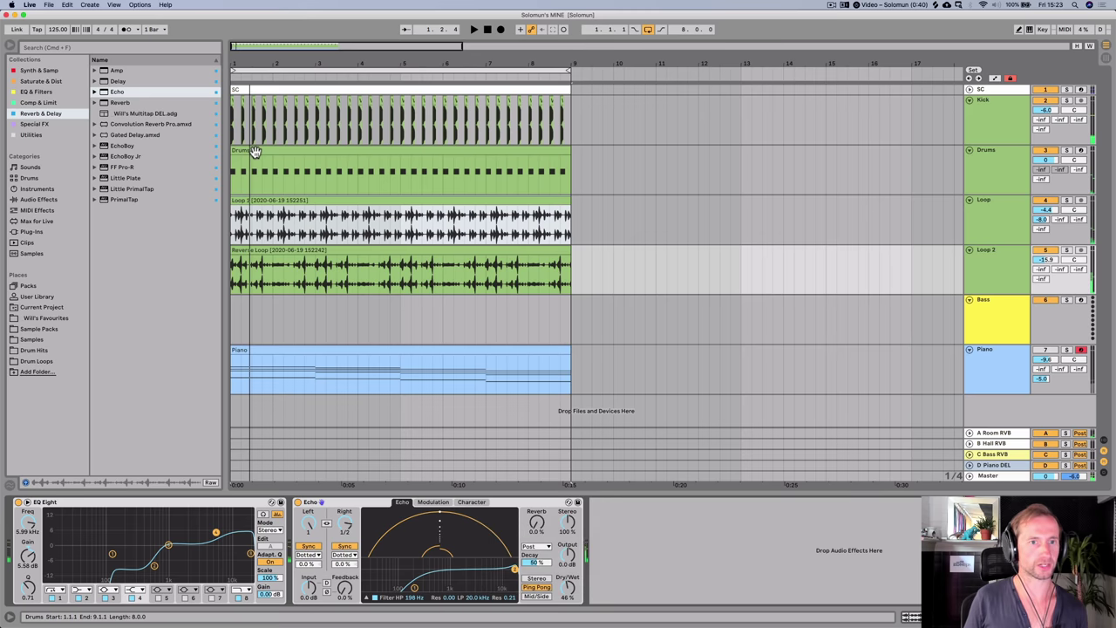
{"action": "double_click", "coordinate": [255, 151]}
{"action": "key", "text": "shift+Tab"}
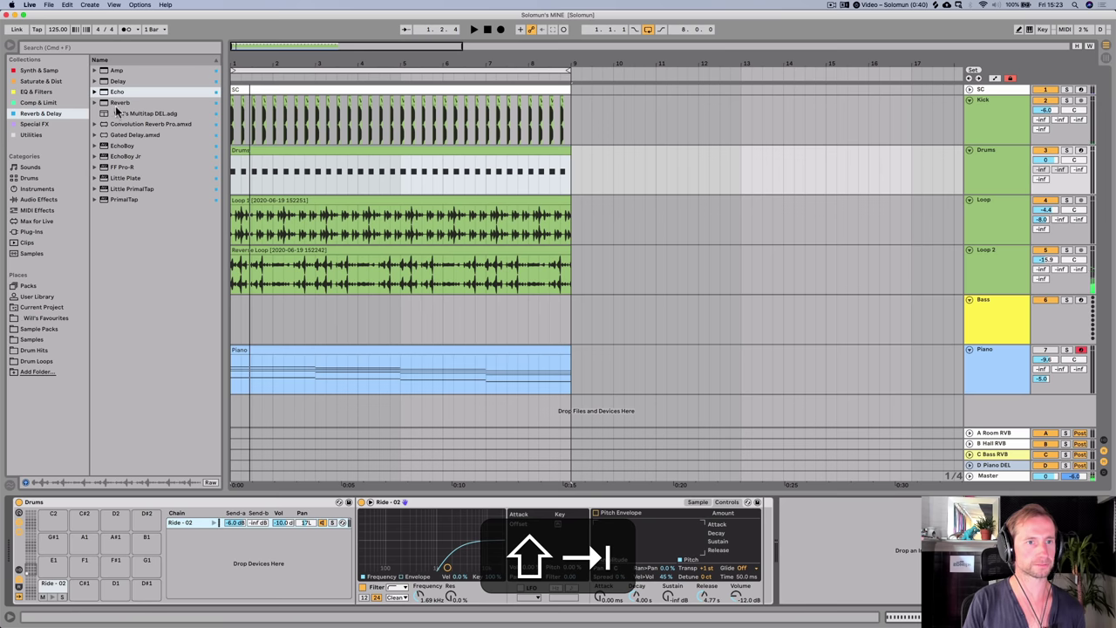
- Browse the current project's Imported samples folder and audition its hits to find percussion sounds for the drum rack
{"action": "left_click", "coordinate": [28, 309]}
{"action": "left_click", "coordinate": [134, 113]}
{"action": "key", "text": "Up"}
{"action": "key", "text": "Up"}
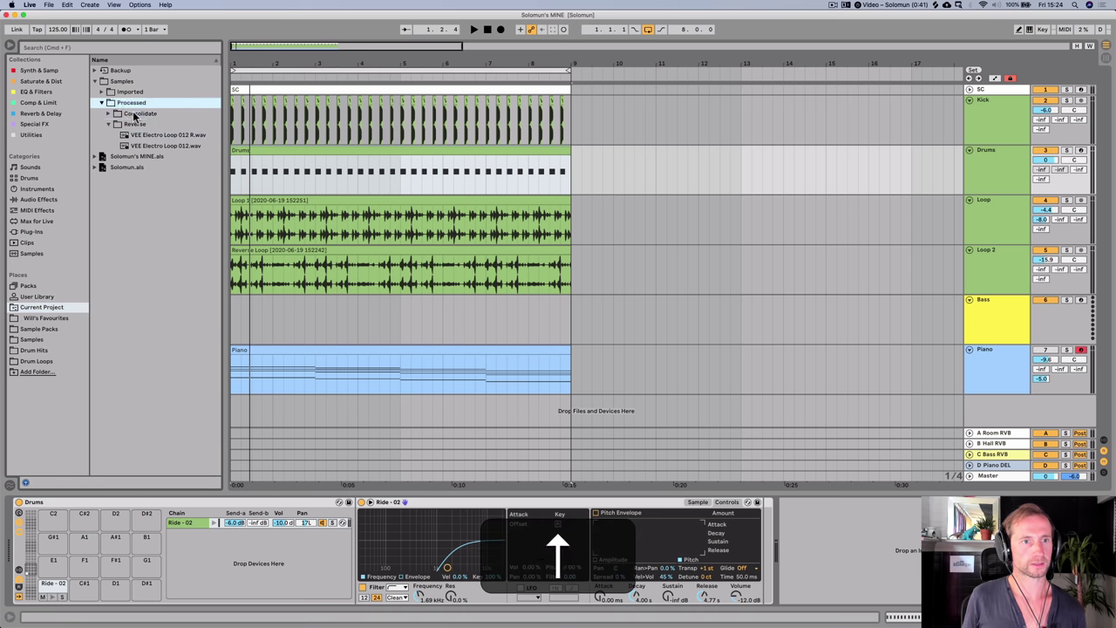
{"action": "key", "text": "Right"}
{"action": "key", "text": "Down"}
{"action": "key", "text": "Down"}
{"action": "key", "text": "Up"}
{"action": "key", "text": "Down"}
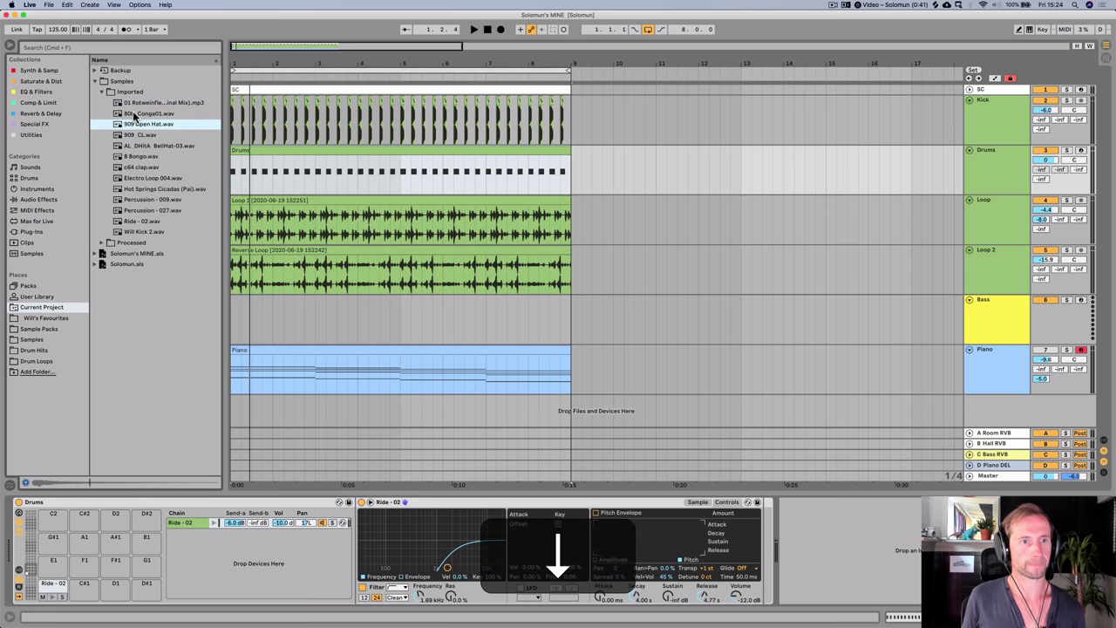
{"action": "key", "text": "Down"}
{"action": "key", "text": "Down"}
{"action": "key", "text": "Down"}
{"action": "key", "text": "Down"}
{"action": "key", "text": "Down"}
{"action": "key", "text": "Down"}
{"action": "key", "text": "Down"}
{"action": "key", "text": "Down"}
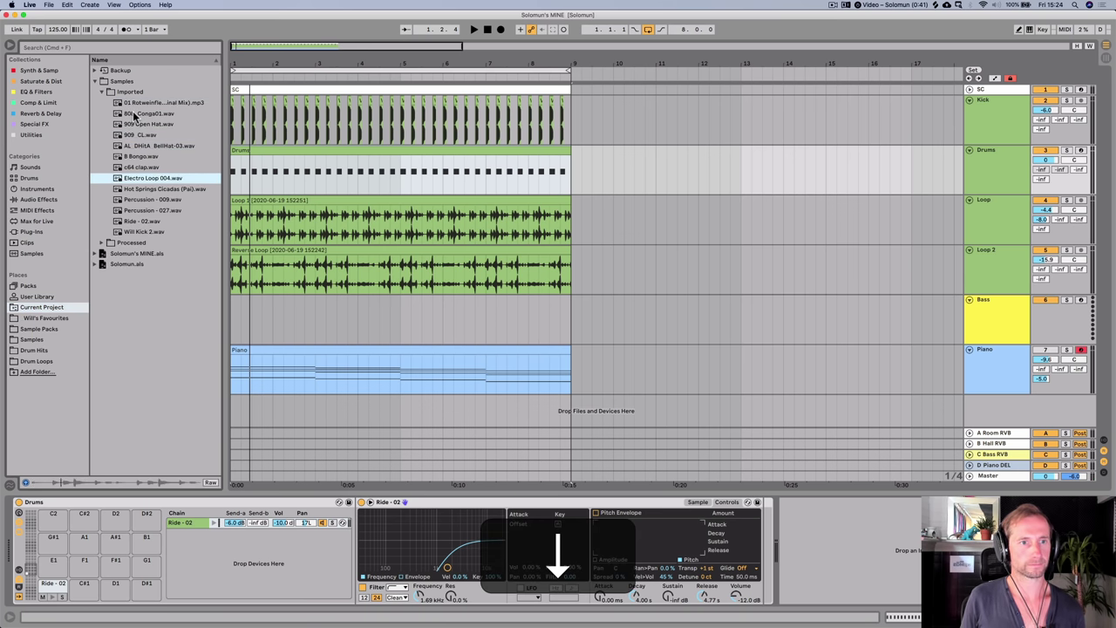
{"action": "key", "text": "Down"}
{"action": "key", "text": "Down"}
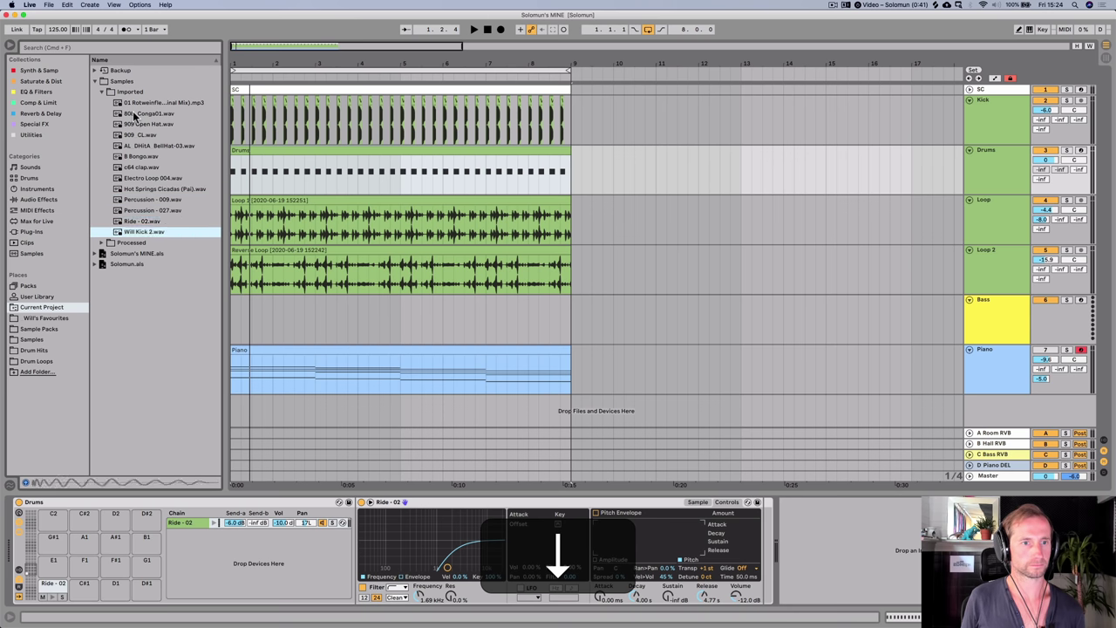
{"action": "key", "text": "Up"}
{"action": "key", "text": "Up"}
{"action": "key", "text": "Up"}
{"action": "key", "text": "Up"}
{"action": "key", "text": "Down"}
{"action": "key", "text": "Down"}
{"action": "key", "text": "Down"}
{"action": "key", "text": "Down"}
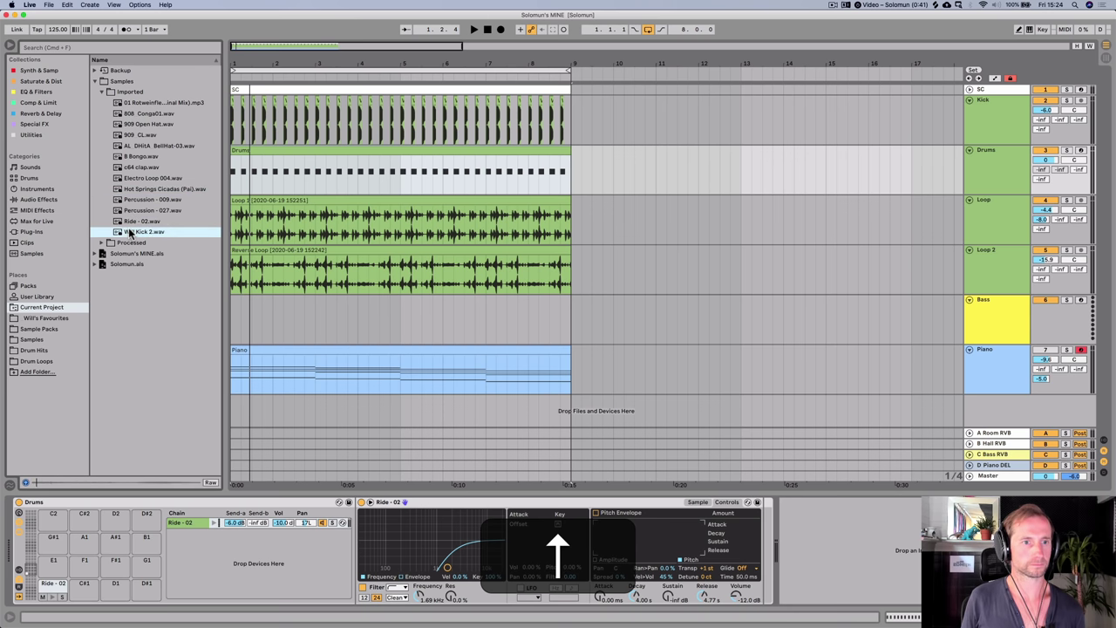
{"action": "key", "text": "Up"}
{"action": "key", "text": "Down"}
{"action": "key", "text": "Up"}
{"action": "key", "text": "Up"}
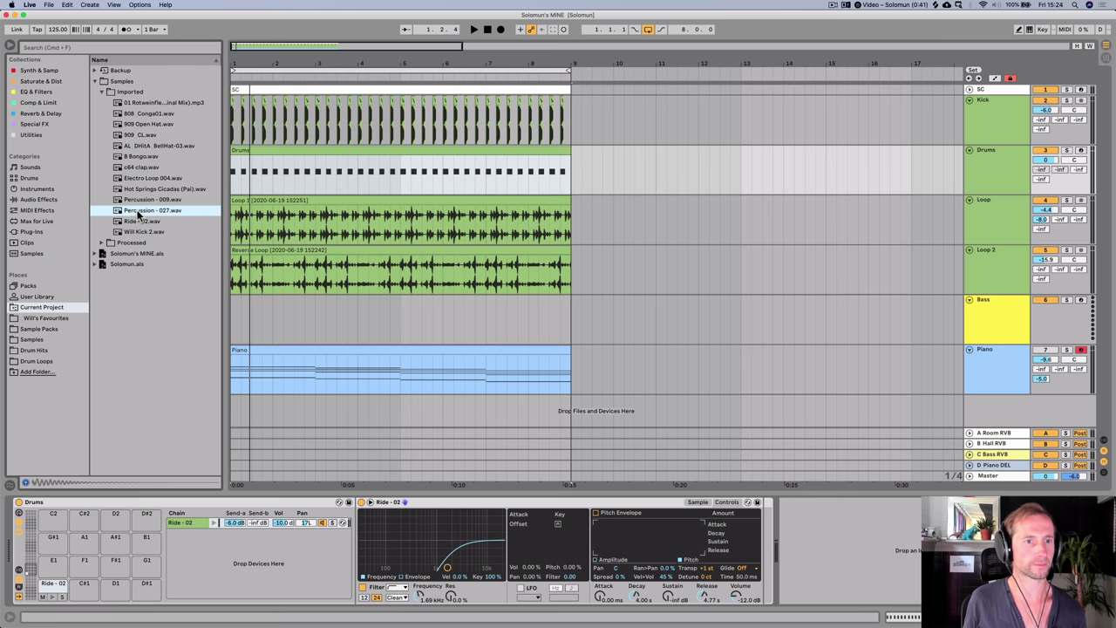
- Load Percussion - 009.wav onto drum pad D1 and Percussion - 027.wav onto pad D#1
{"action": "key", "text": "Up"}
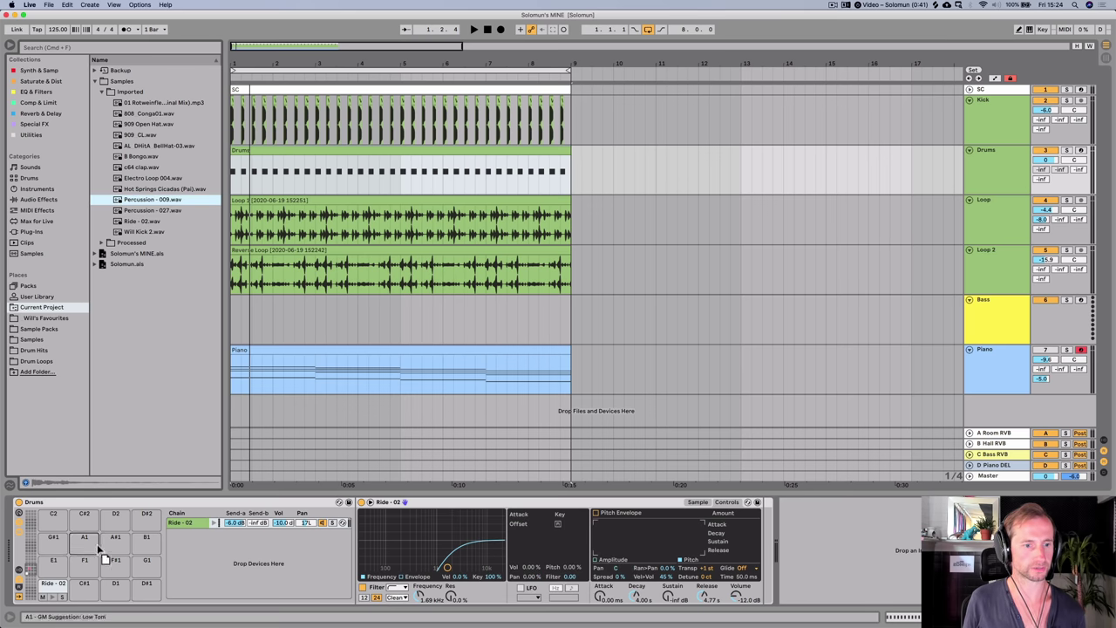
{"action": "left_click_drag", "start_coordinate": [110, 582], "coordinate": [110, 583]}
{"action": "left_click", "coordinate": [144, 212]}
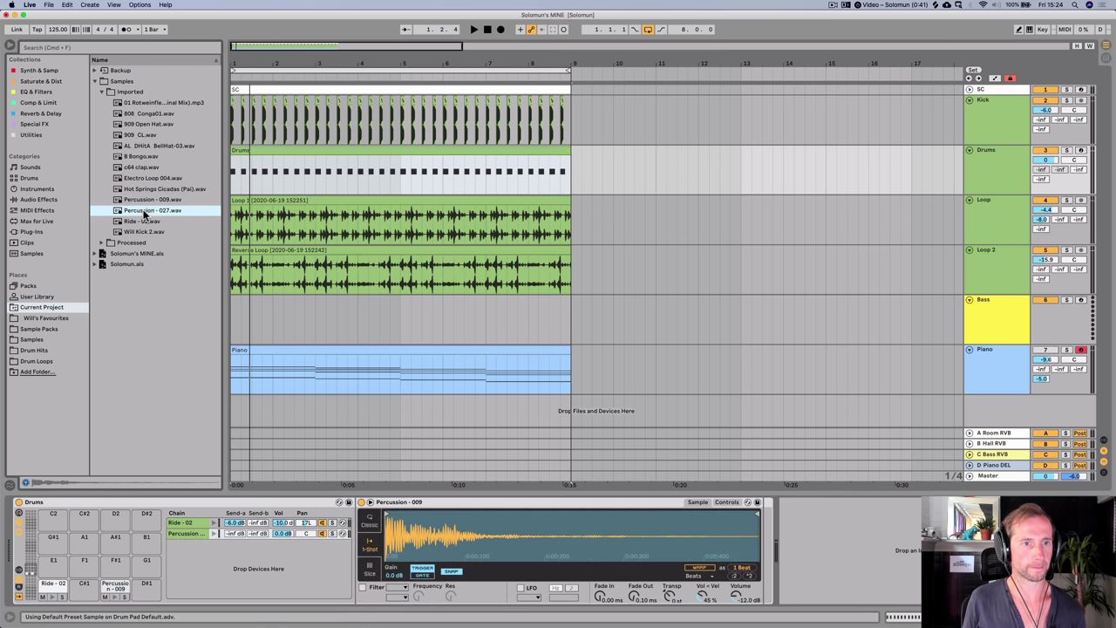
{"action": "left_click_drag", "start_coordinate": [153, 213], "coordinate": [139, 532]}
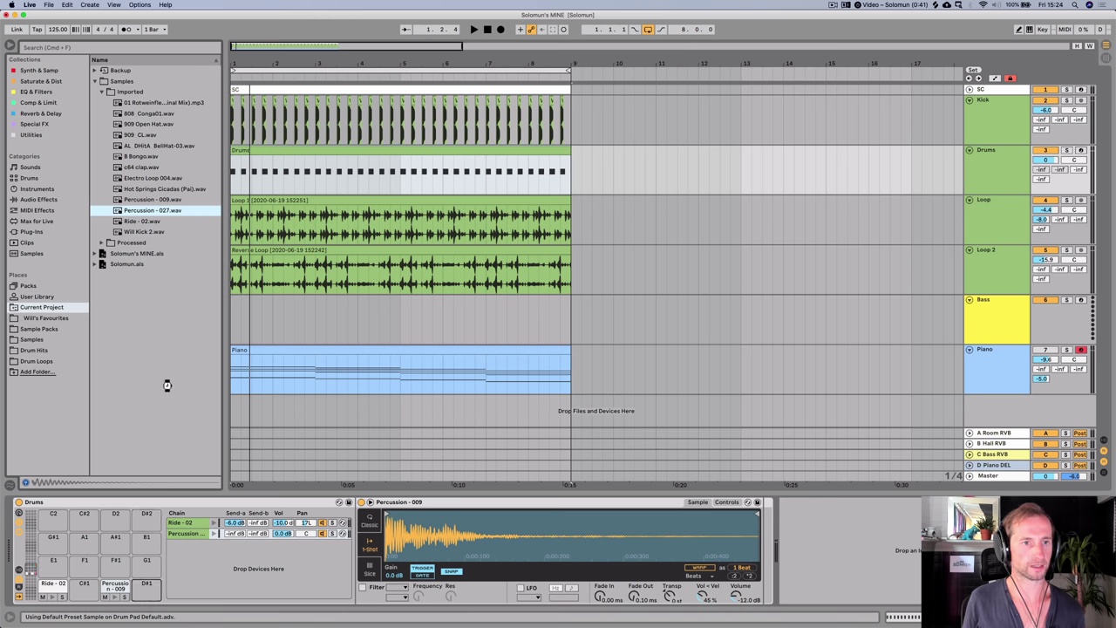
{"action": "left_click_drag", "start_coordinate": [167, 385], "coordinate": [145, 584]}
- Load B Bongo.wav onto drum pad E1 and 808_Conga01.wav onto pad C#1
{"action": "left_click", "coordinate": [139, 158]}
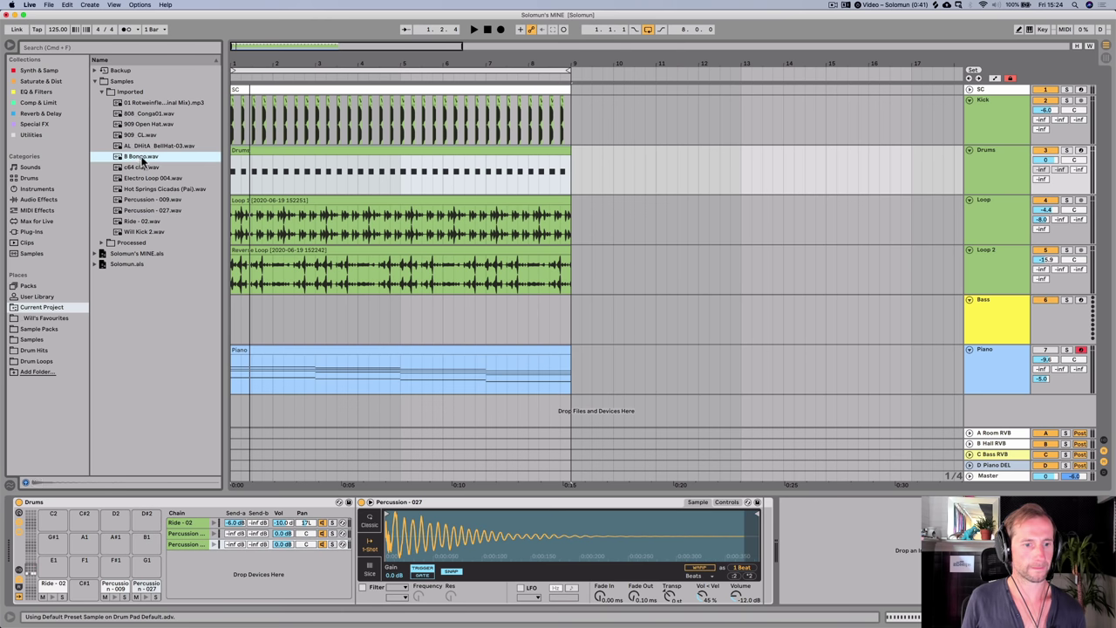
{"action": "left_click_drag", "start_coordinate": [54, 571], "coordinate": [55, 565]}
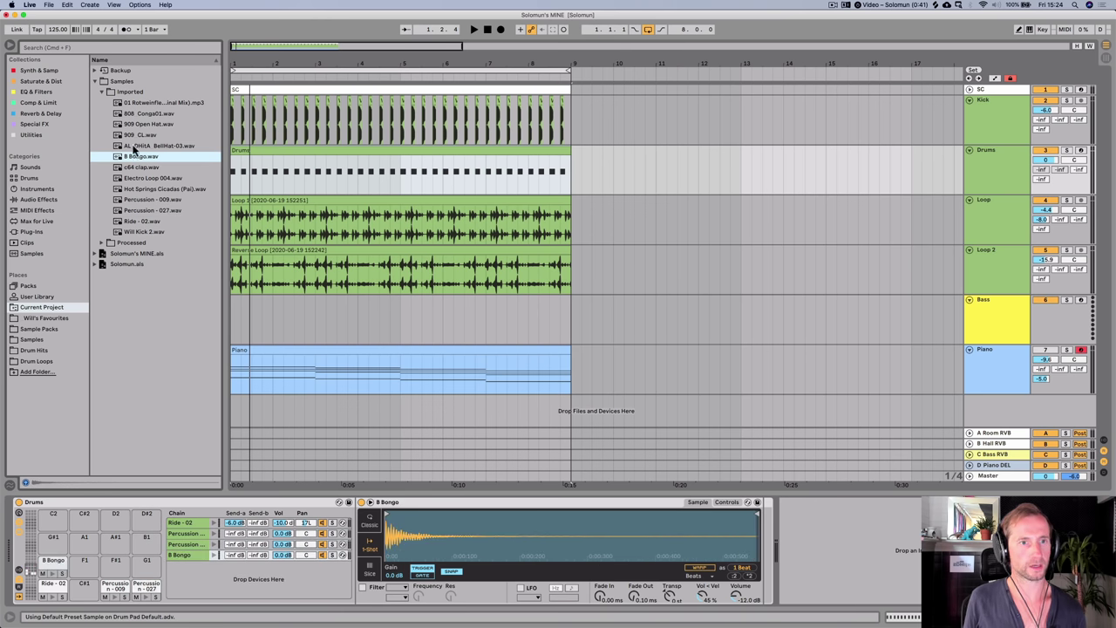
{"action": "key", "text": "Up"}
{"action": "key", "text": "Up"}
{"action": "key", "text": "Up"}
{"action": "key", "text": "Up"}
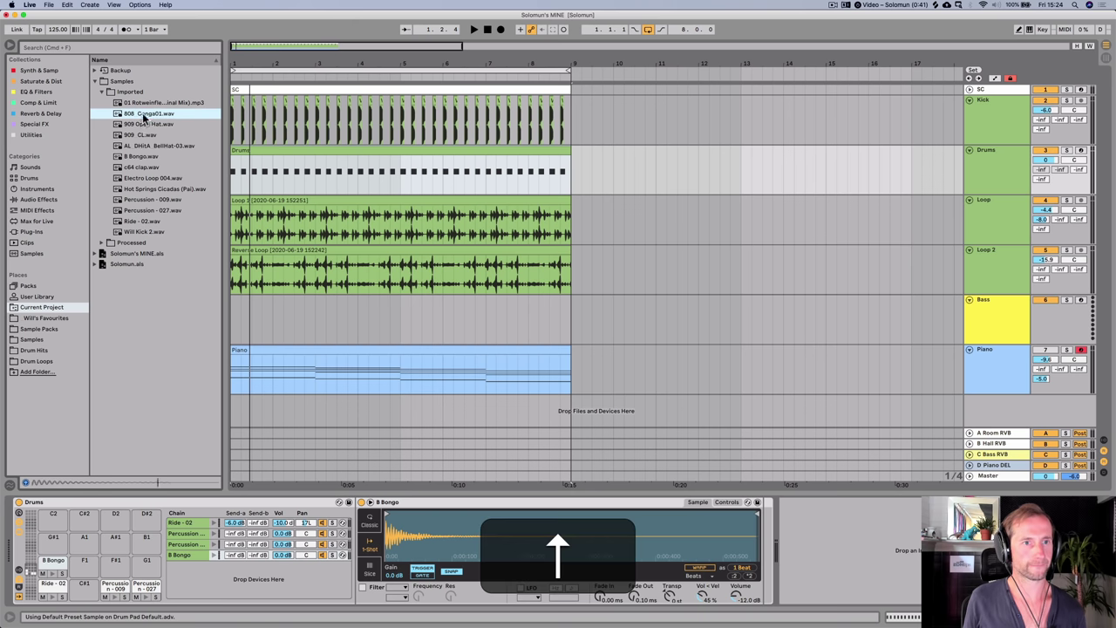
{"action": "left_click_drag", "start_coordinate": [78, 593], "coordinate": [80, 589]}
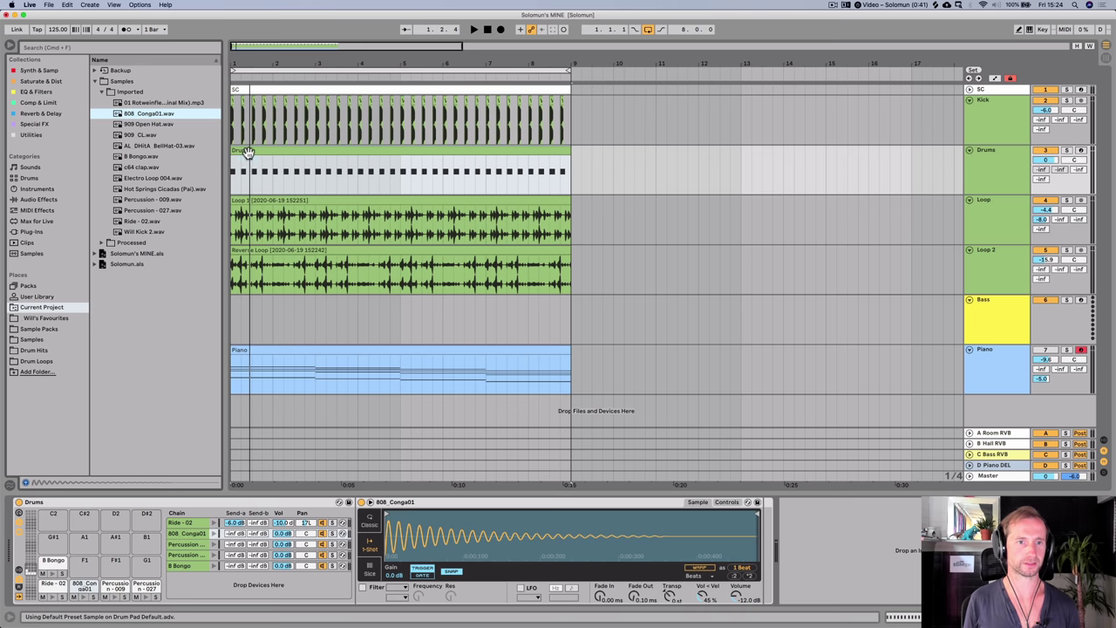
- Open the Drums clip's notes, unfold the editor to show all loaded pads, and audition the new percussion
{"action": "double_click", "coordinate": [248, 152]}
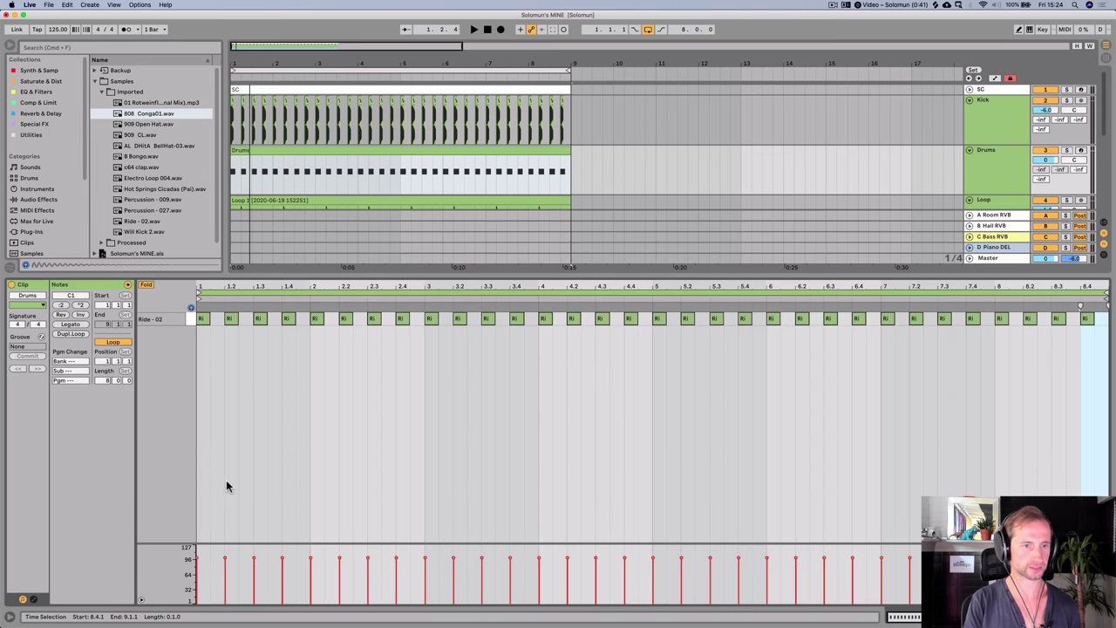
{"action": "left_click", "coordinate": [144, 286]}
{"action": "left_click", "coordinate": [188, 351]}
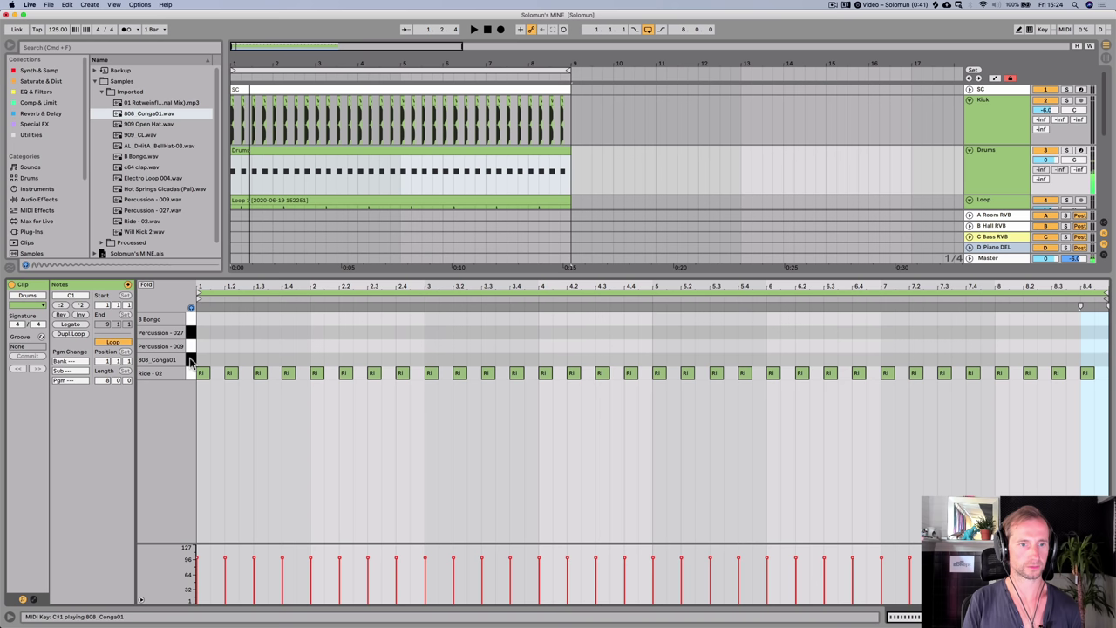
- Switch the 808_Conga01 Simpler to Classic mode and limit it to 1 voice
{"action": "key", "text": "shift+Tab"}
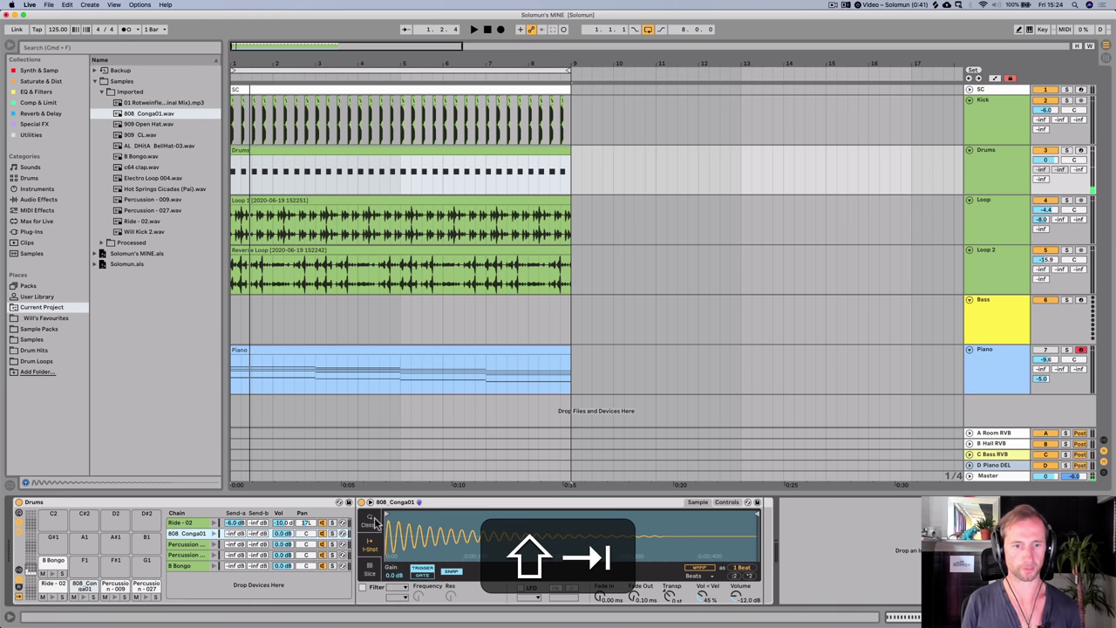
{"action": "left_click", "coordinate": [371, 522]}
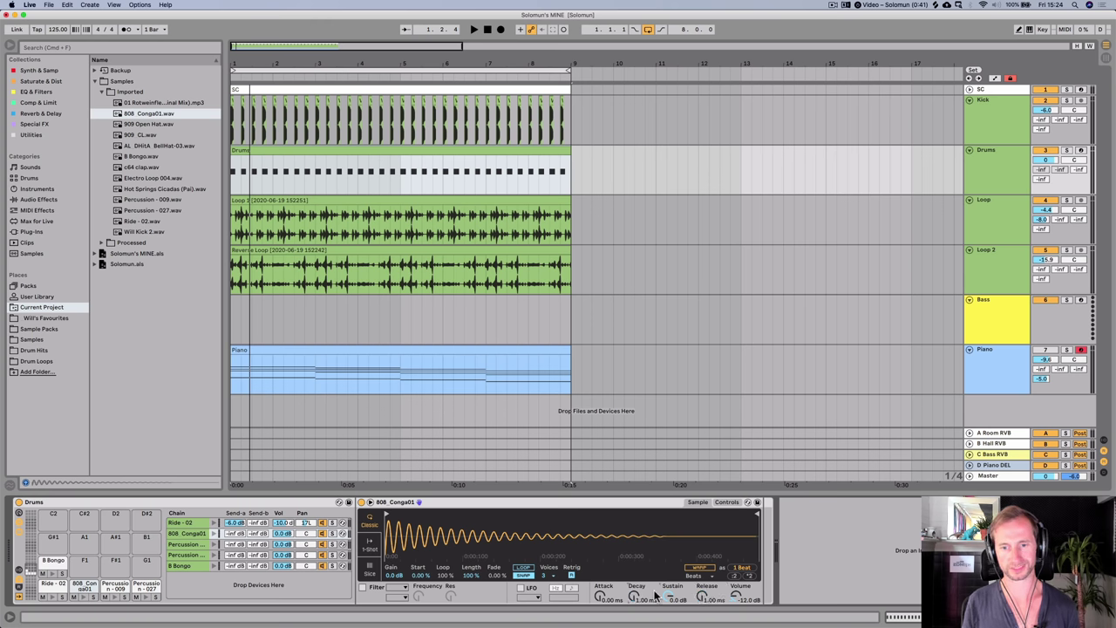
{"action": "left_click", "coordinate": [547, 576]}
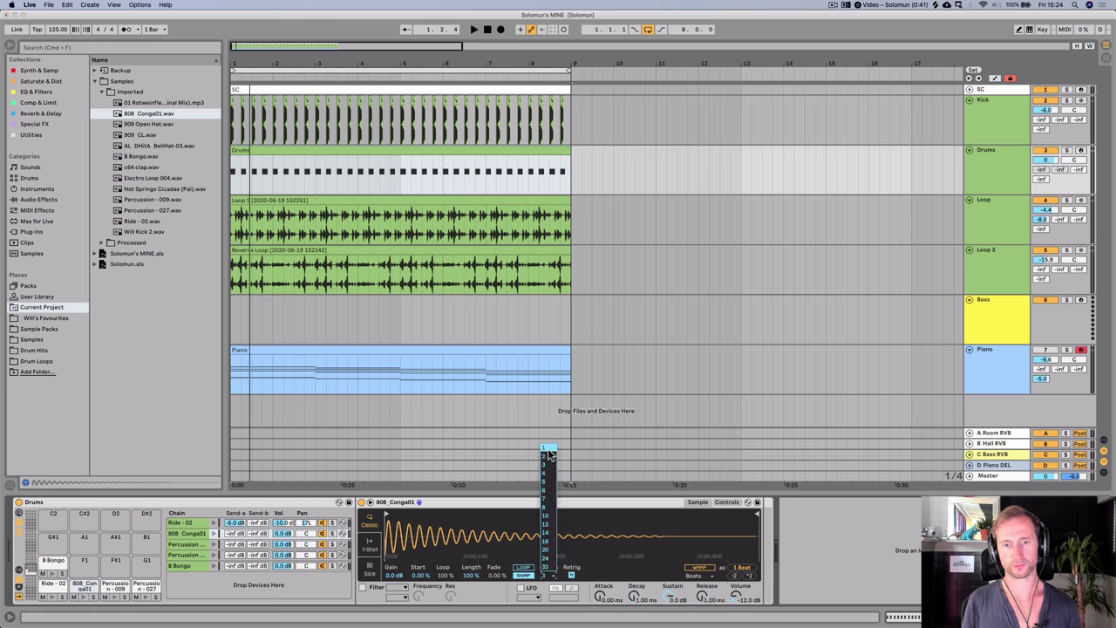
{"action": "left_click", "coordinate": [548, 450]}
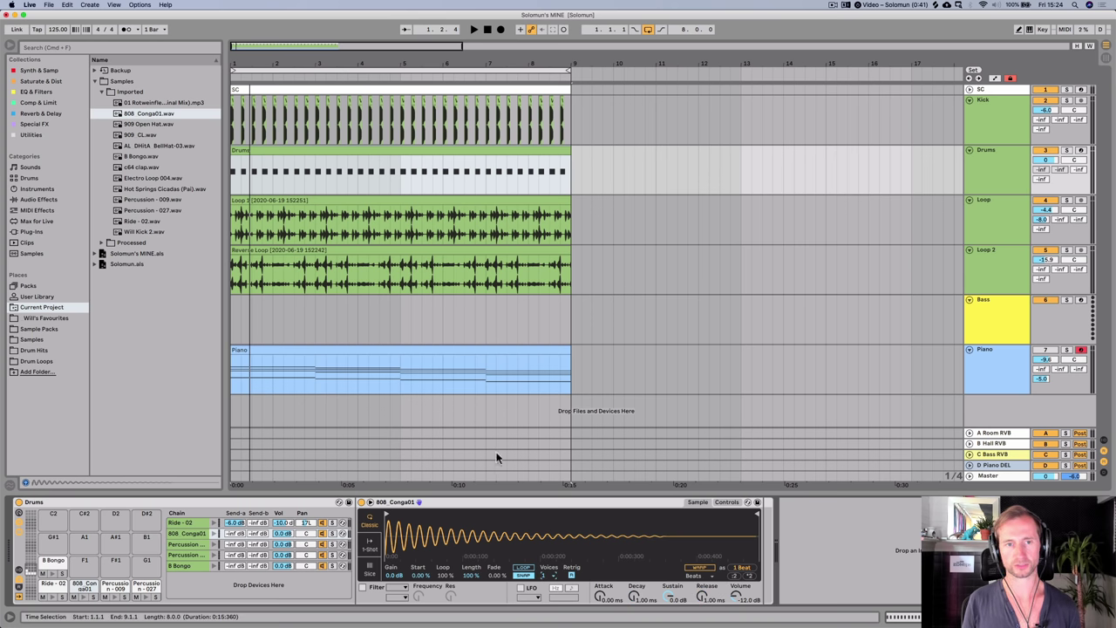
- Add an 808_Conga01 note at 1.1.3 in the Drums clip, lasting until 1.2.1, while auditioning the beat
{"action": "double_click", "coordinate": [258, 151]}
{"action": "key", "text": "space"}
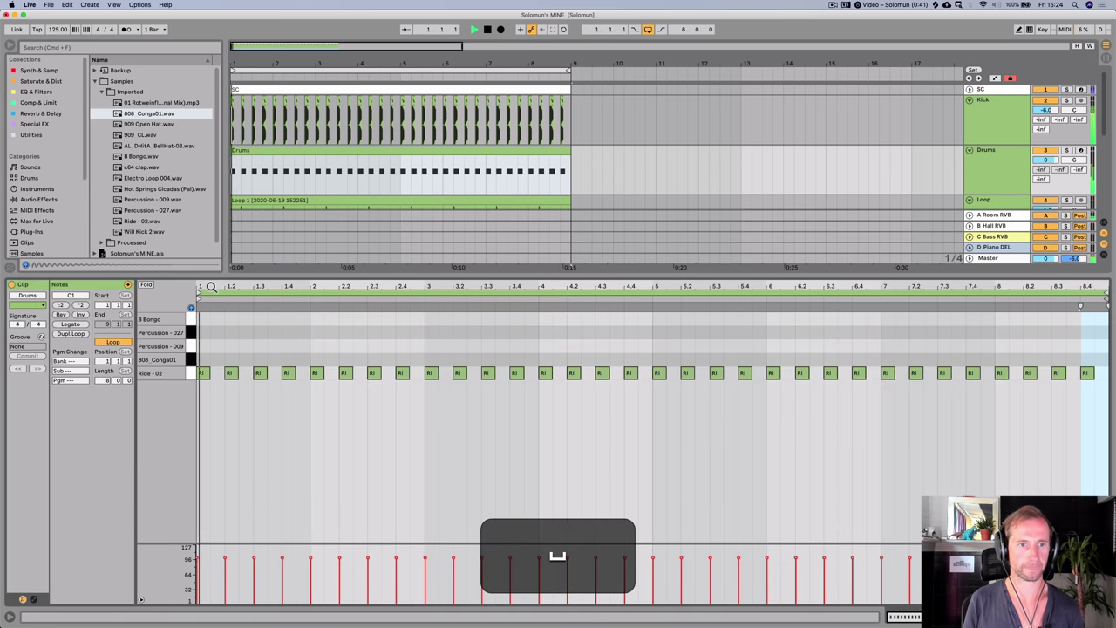
{"action": "left_click_drag", "start_coordinate": [210, 288], "coordinate": [213, 331]}
{"action": "key", "text": "space"}
{"action": "key", "text": "space"}
{"action": "key", "text": "space"}
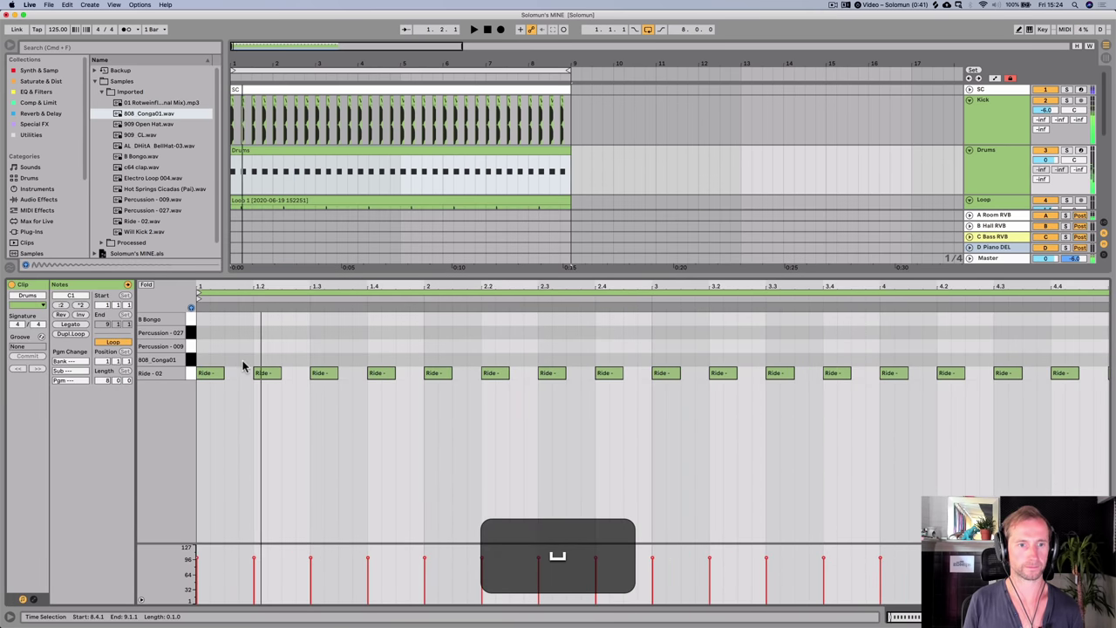
{"action": "double_click", "coordinate": [244, 366]}
{"action": "key", "text": "Left"}
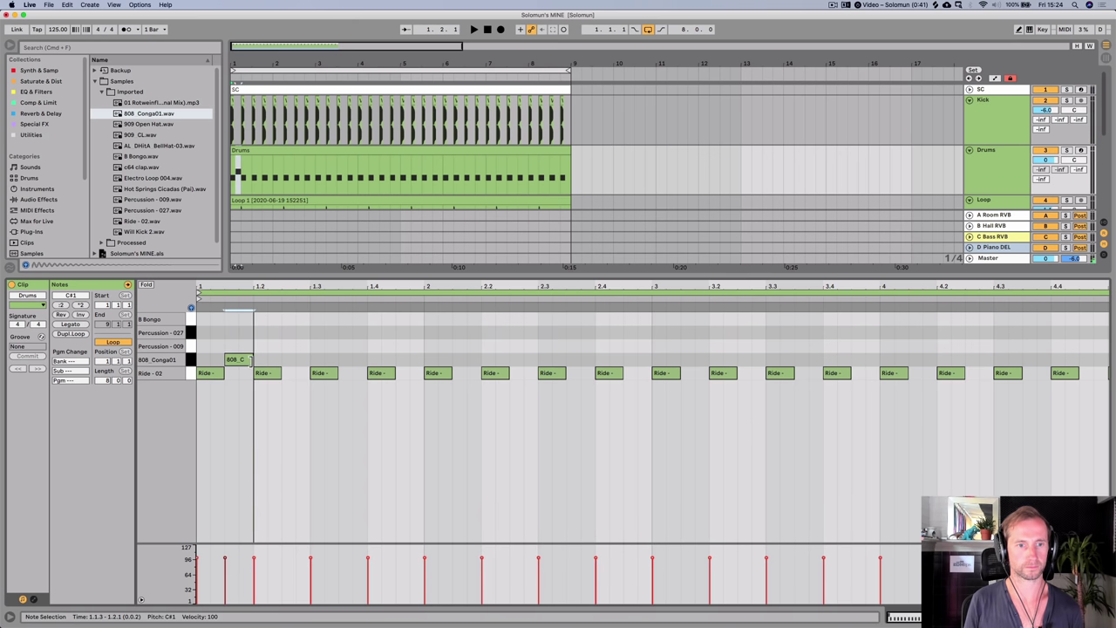
- Add a second 808_Conga01 note at 1.4.3 in the Drums clip, checking its placement in playback
{"action": "key", "text": "space"}
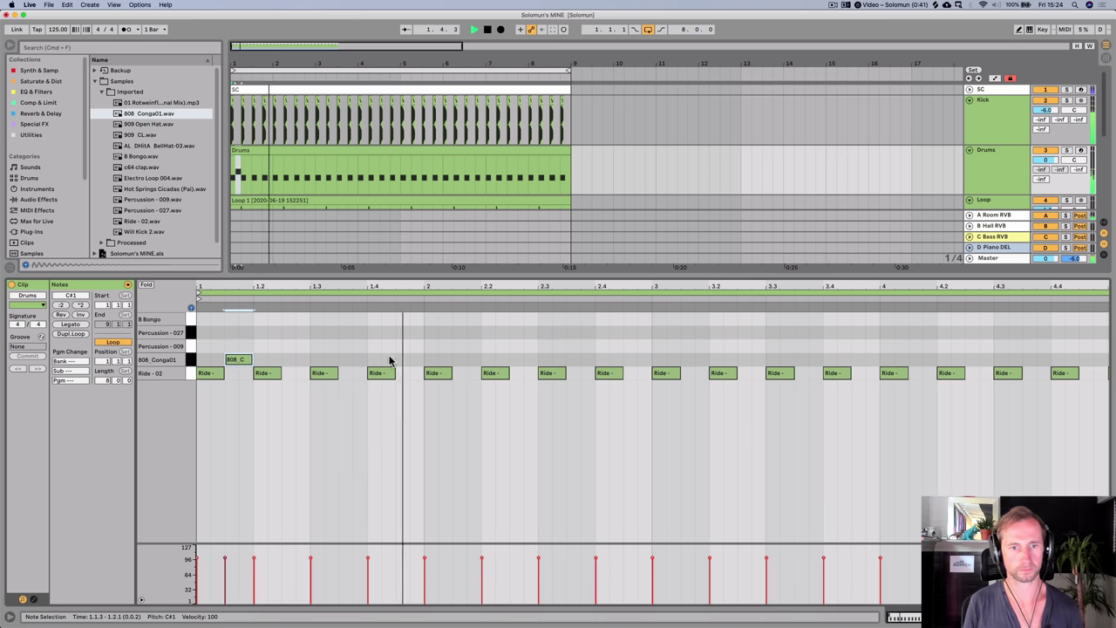
{"action": "key", "text": "space"}
{"action": "double_click", "coordinate": [415, 360]}
{"action": "key", "text": "space"}
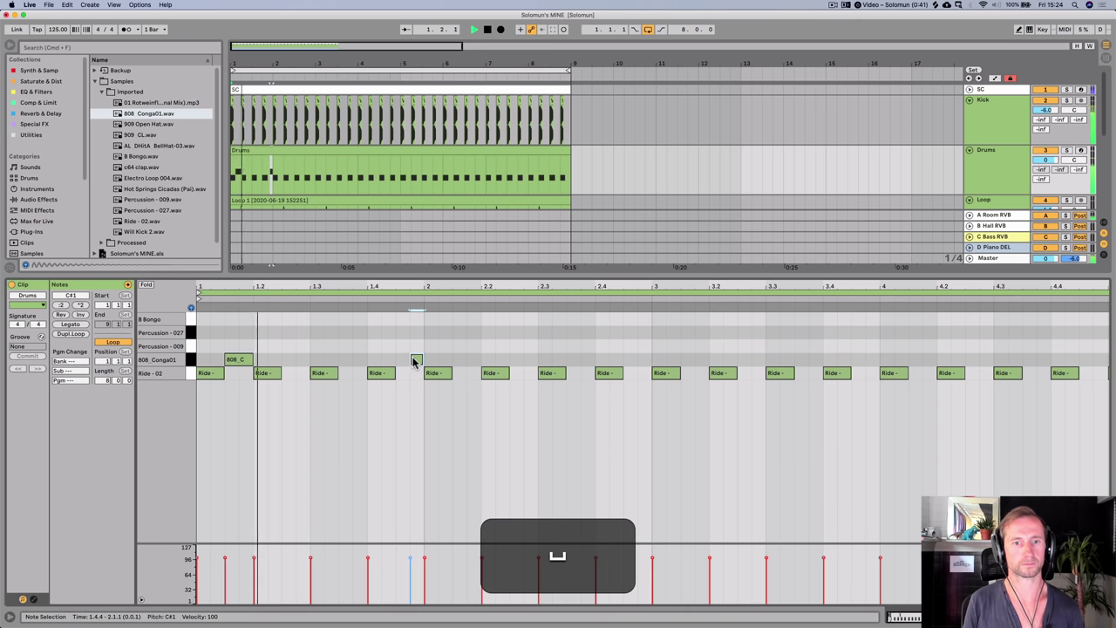
{"action": "key", "text": "Left"}
{"action": "key", "text": "space"}
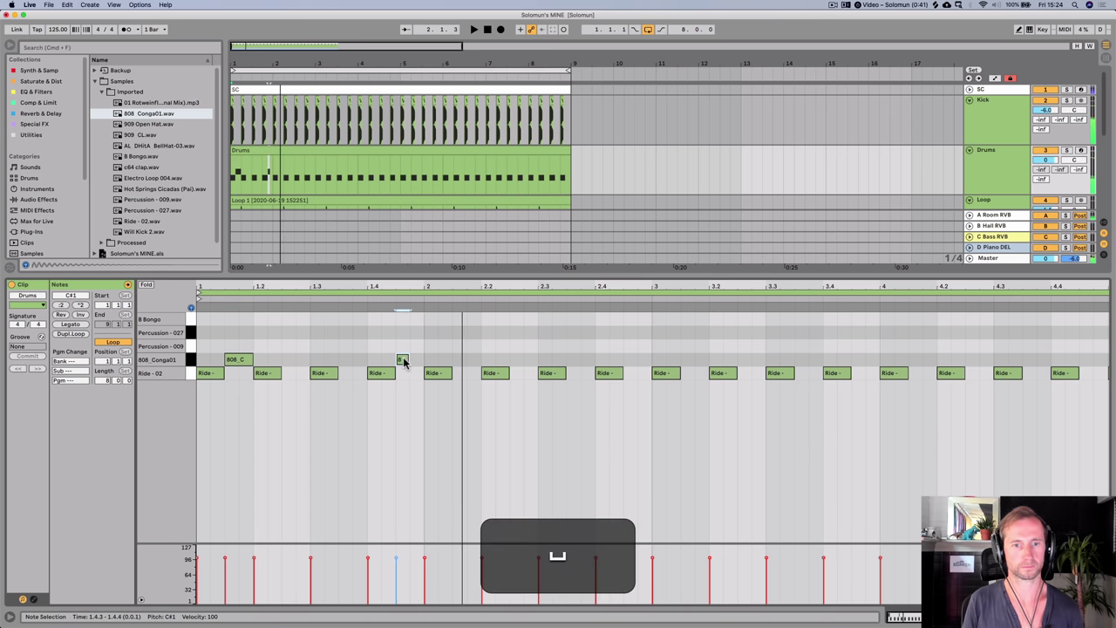
- Lengthen the 1.4.3 conga note to reach 2.1.1 and copy it to 2.1.3 while auditioning
{"action": "key", "text": "space"}
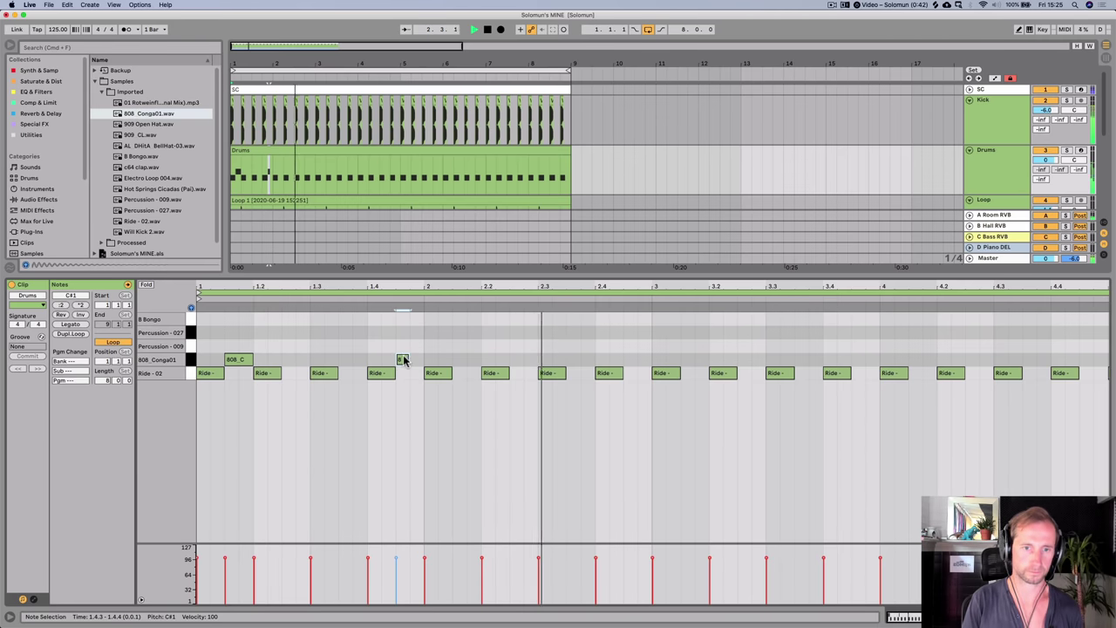
{"action": "key", "text": "space"}
{"action": "left_click_drag", "start_coordinate": [415, 360], "coordinate": [471, 365], "text": "alt"}
{"action": "key", "text": "alt+space"}
{"action": "key", "text": "shift"}
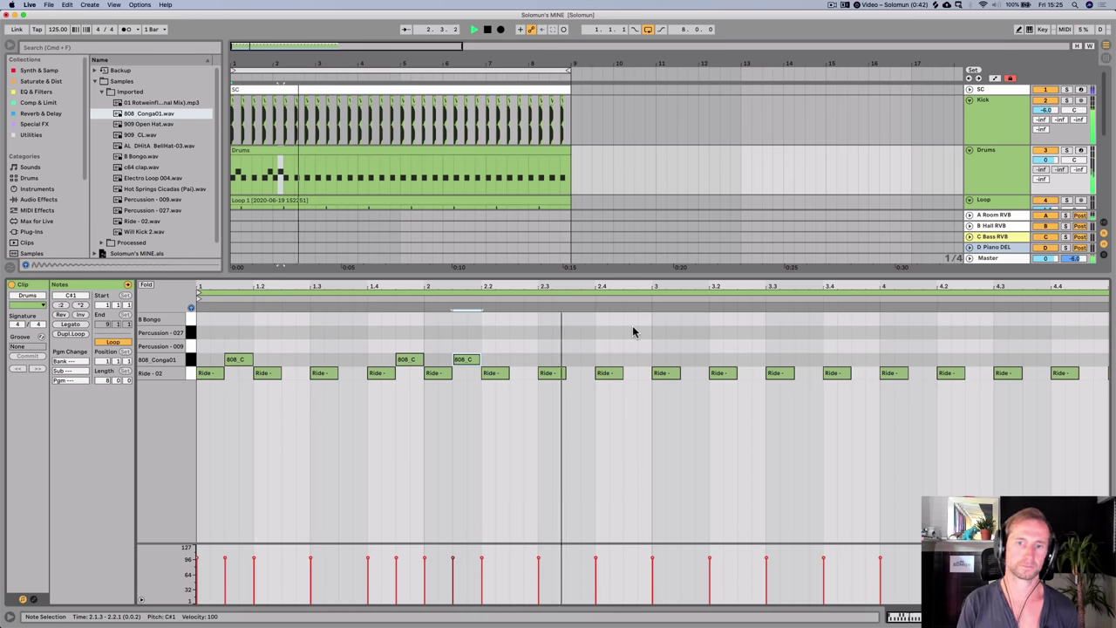
- Duplicate the two-bar conga pattern in bars 1 and 2 into bars 3 and 4
{"action": "left_click_drag", "start_coordinate": [637, 363], "coordinate": [199, 363]}
{"action": "key", "text": "super+space"}
{"action": "key", "text": "super+d"}
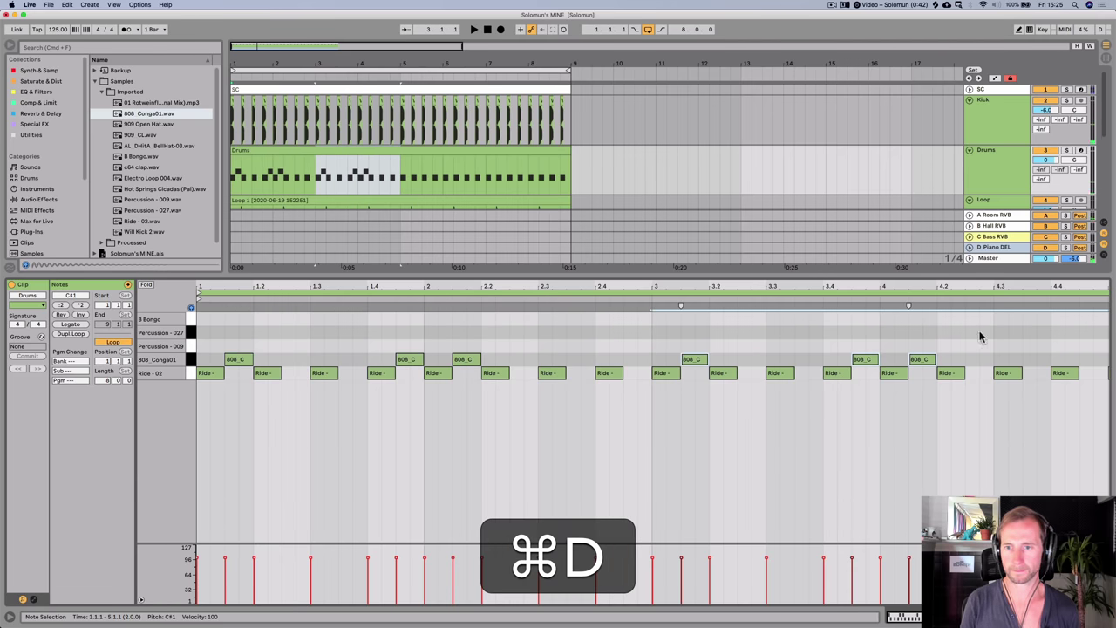
- Add an extra 808_Conga01 note near the end of bar 4, placed at 4.4.4, while auditioning
{"action": "left_click", "coordinate": [1090, 361]}
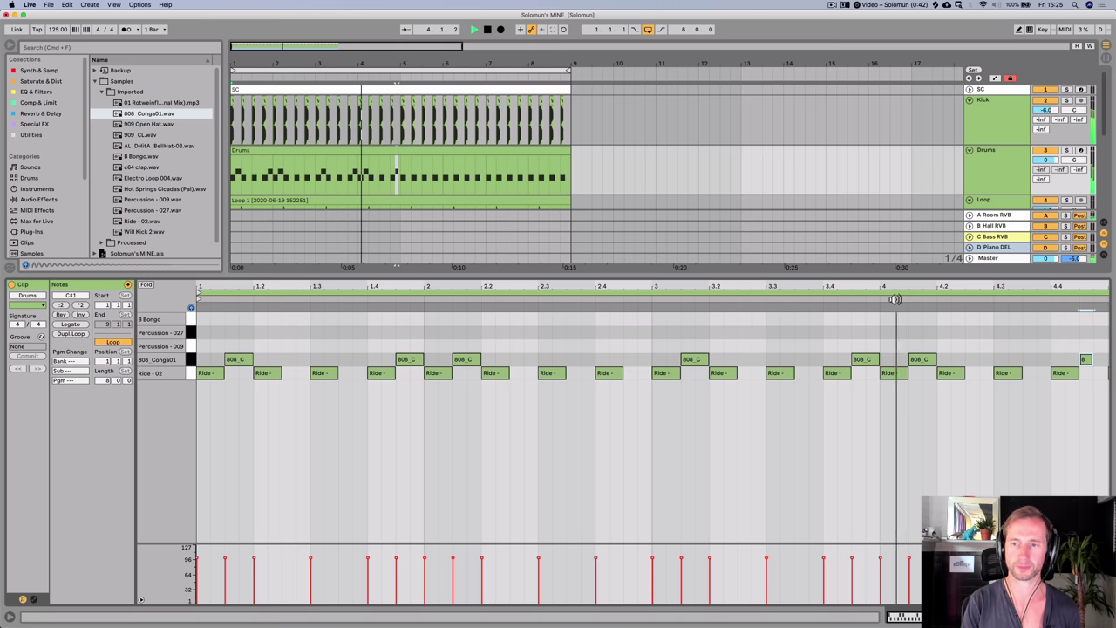
{"action": "key", "text": "space"}
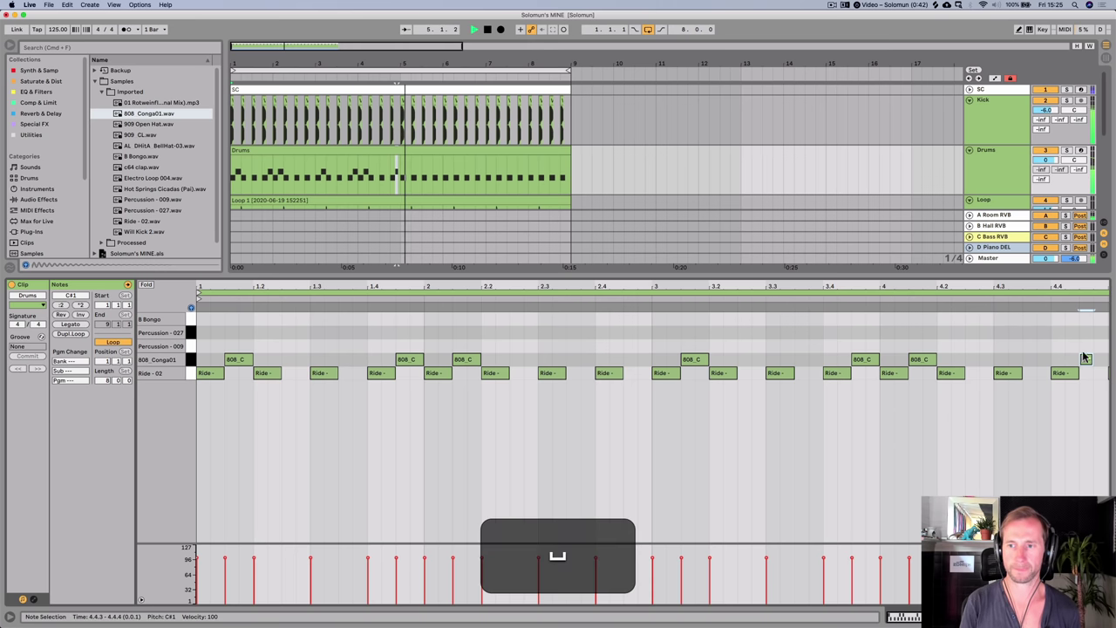
{"action": "key", "text": "Right"}
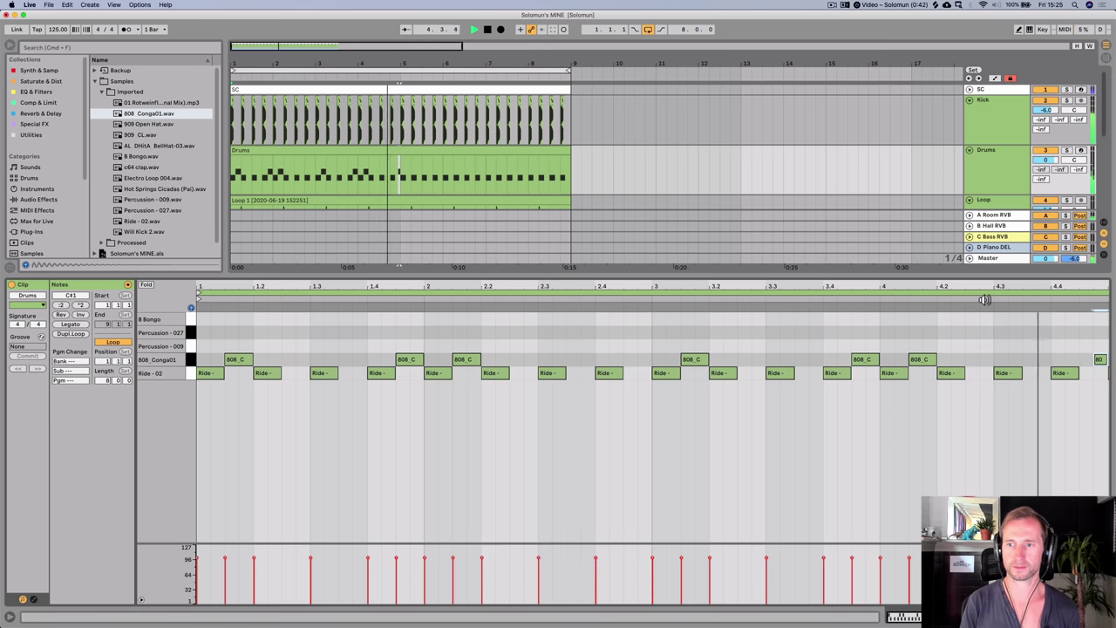
- Duplicate the 808_Conga01 notes of bars 1 to 4 into bars 5 to 8 of the Drums clip
{"action": "key", "text": "space"}
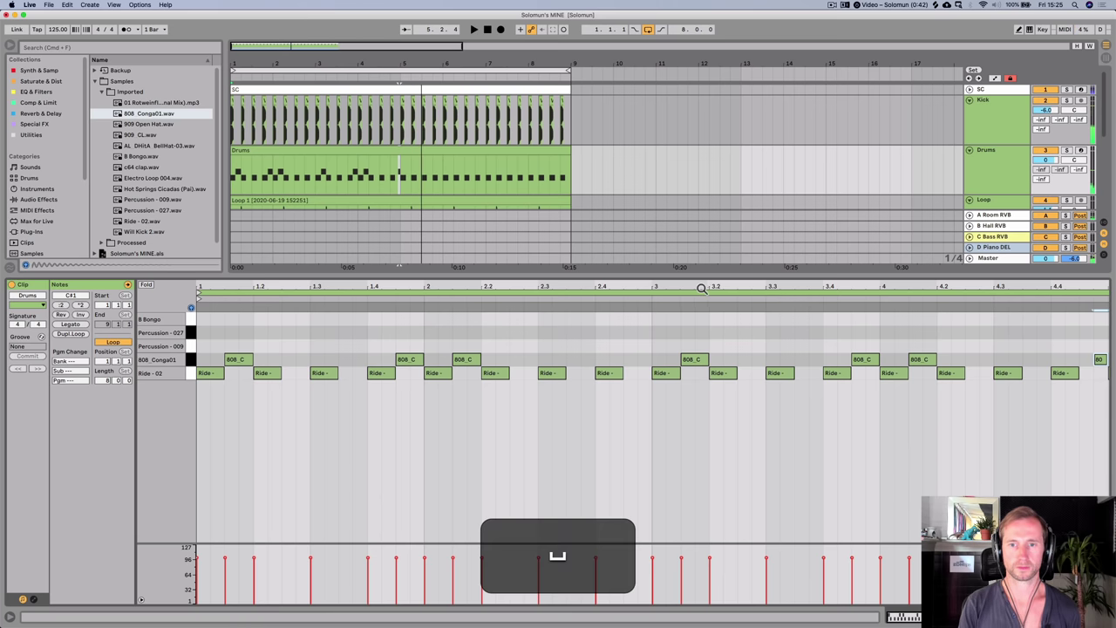
{"action": "double_click", "coordinate": [705, 288]}
{"action": "left_click_drag", "start_coordinate": [646, 349], "coordinate": [199, 367]}
{"action": "key", "text": "super+d"}
- Lower the Loop 2 track volume to -17.6 dB while playing the full arrangement
{"action": "key", "text": "shift+super+Tab"}
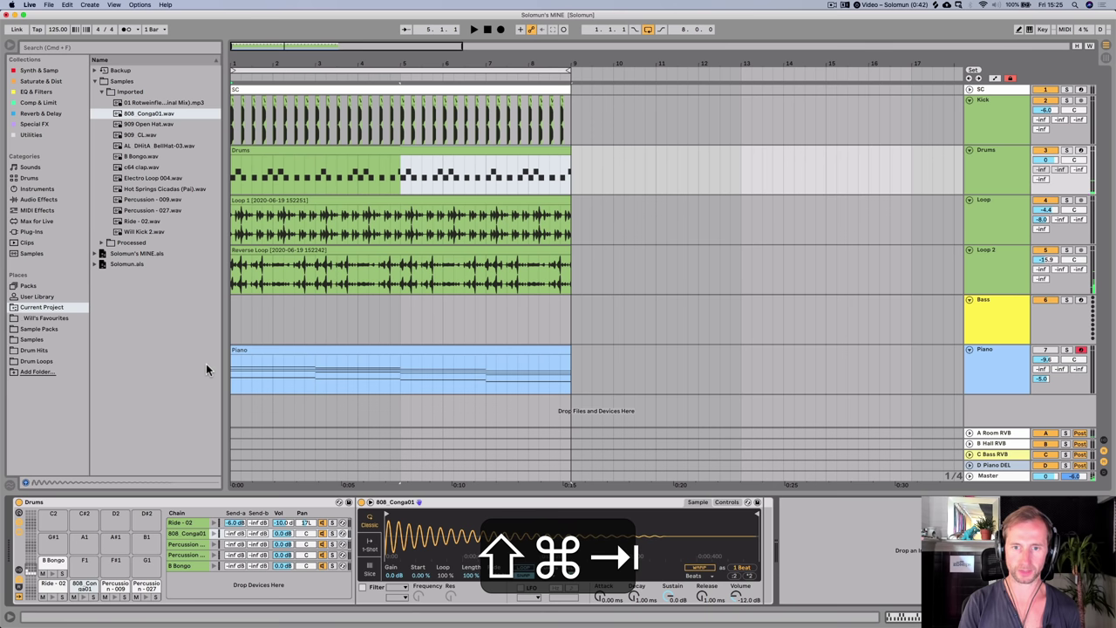
{"action": "key", "text": "space"}
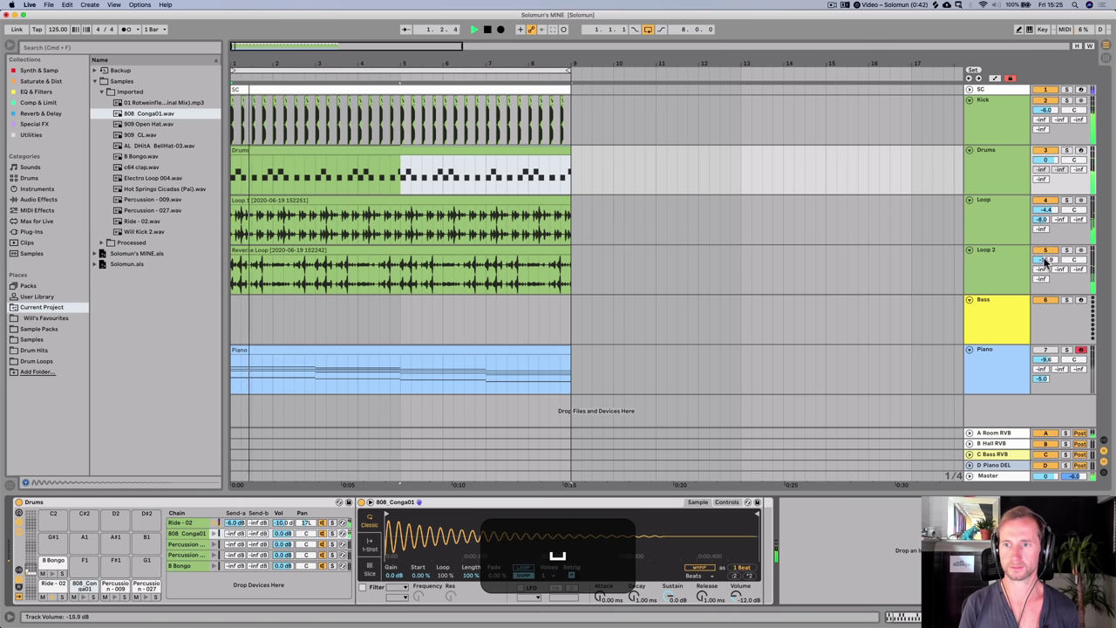
{"action": "mouse_move", "coordinate": [1043, 260]}
{"action": "left_mouse_down"}
{"action": "mouse_move", "coordinate": [1043, 275]}
{"action": "mouse_move", "coordinate": [1044, 265]}
{"action": "left_mouse_up"}
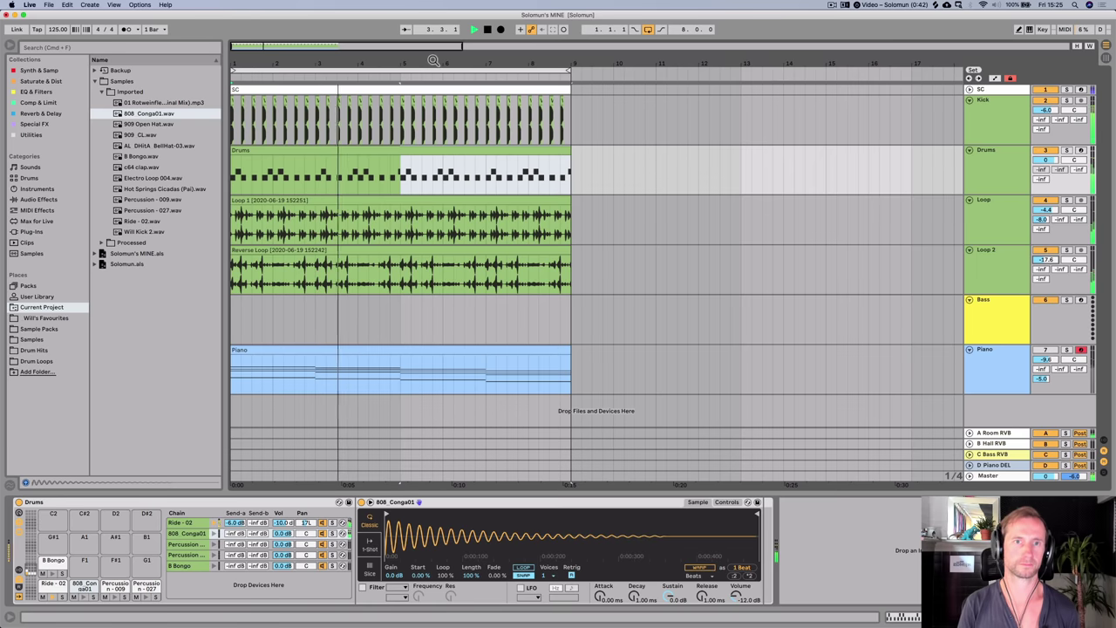
{"action": "left_click_drag", "start_coordinate": [416, 64], "coordinate": [305, 59]}
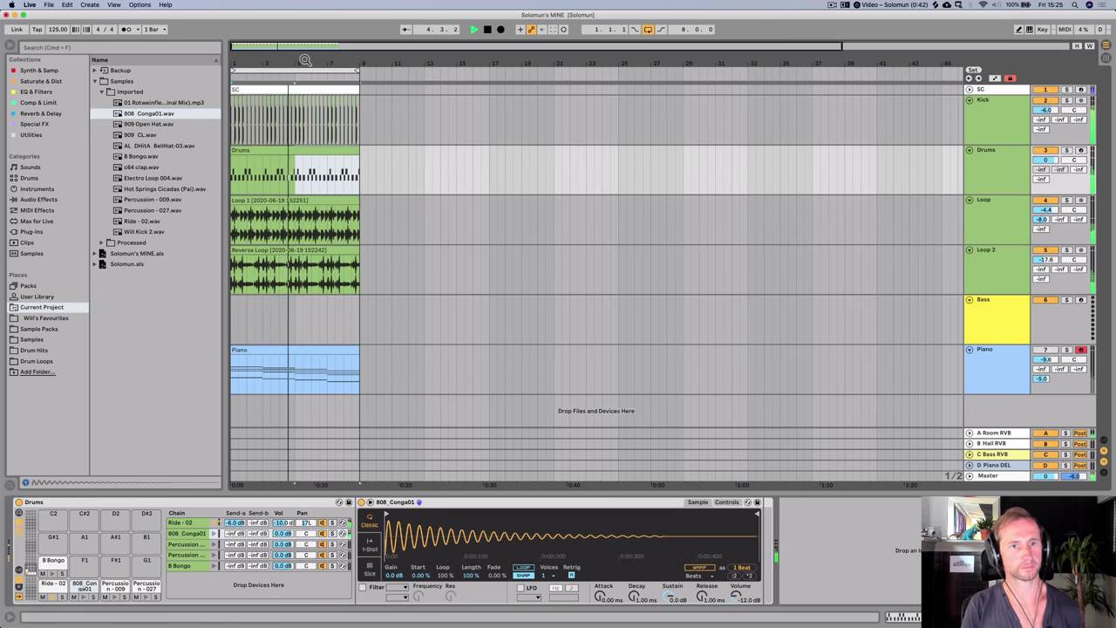
{"action": "key", "text": "space"}
- Audition the Percussion - 009 pad and add a short note for it at 1.2.4 in the Drums clip
{"action": "double_click", "coordinate": [245, 149]}
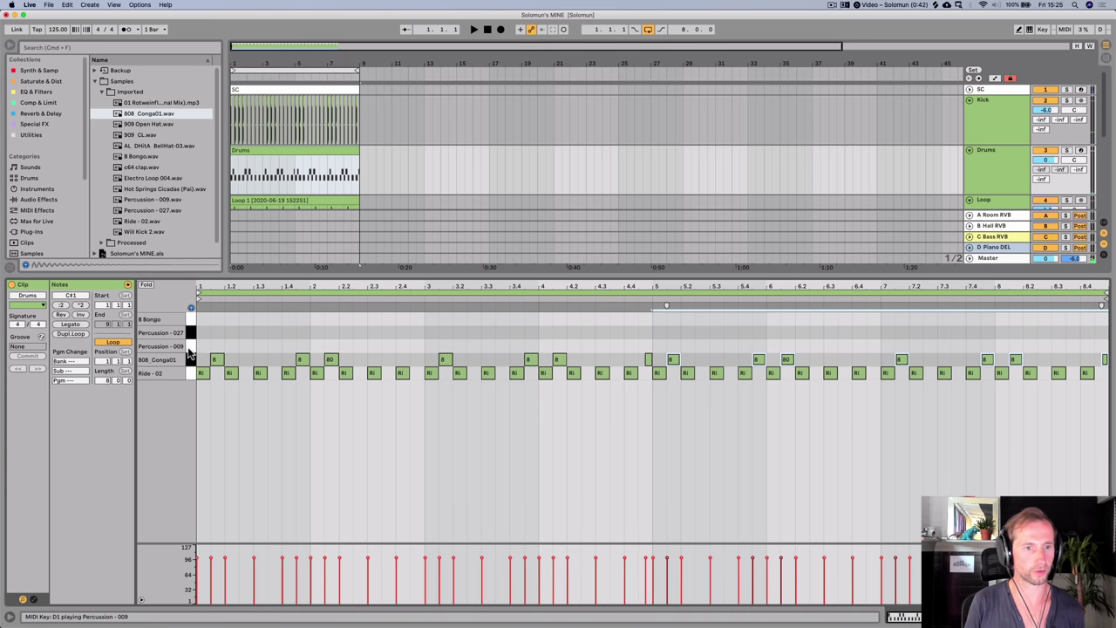
{"action": "key", "text": "space"}
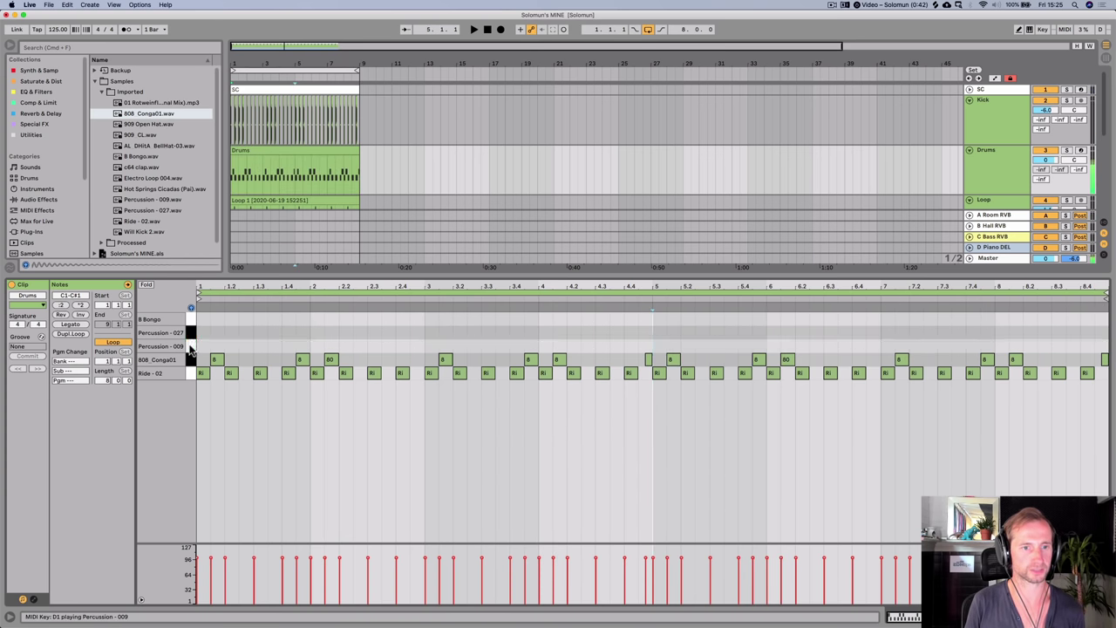
{"action": "key", "text": "space"}
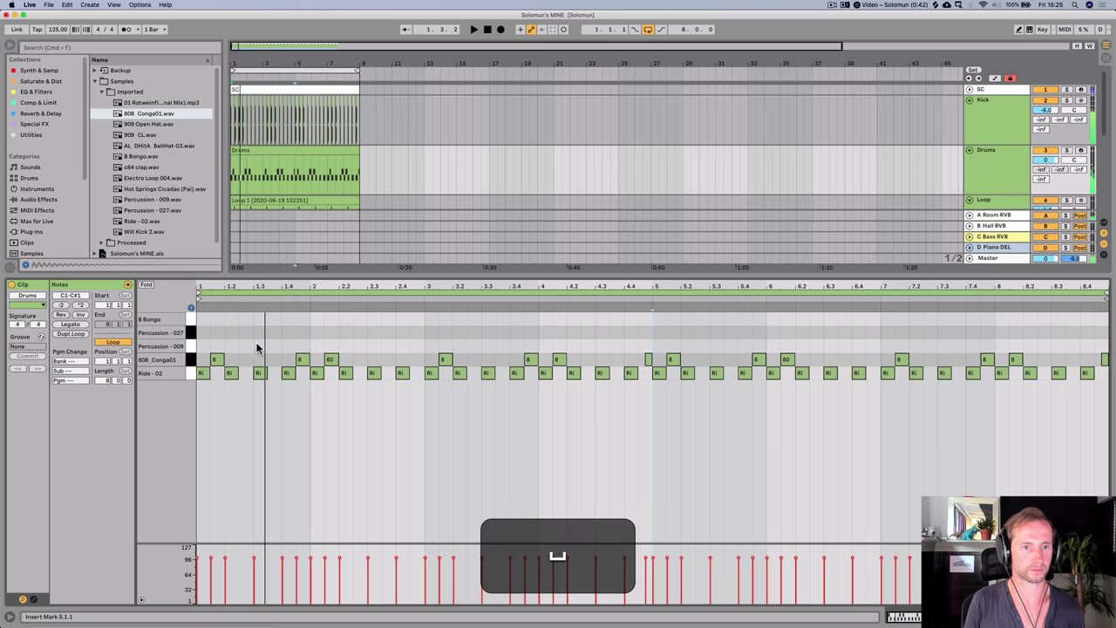
{"action": "mouse_move", "coordinate": [248, 287]}
{"action": "left_mouse_down"}
{"action": "mouse_move", "coordinate": [306, 314]}
{"action": "mouse_move", "coordinate": [291, 340]}
{"action": "mouse_move", "coordinate": [261, 287]}
{"action": "left_mouse_up"}
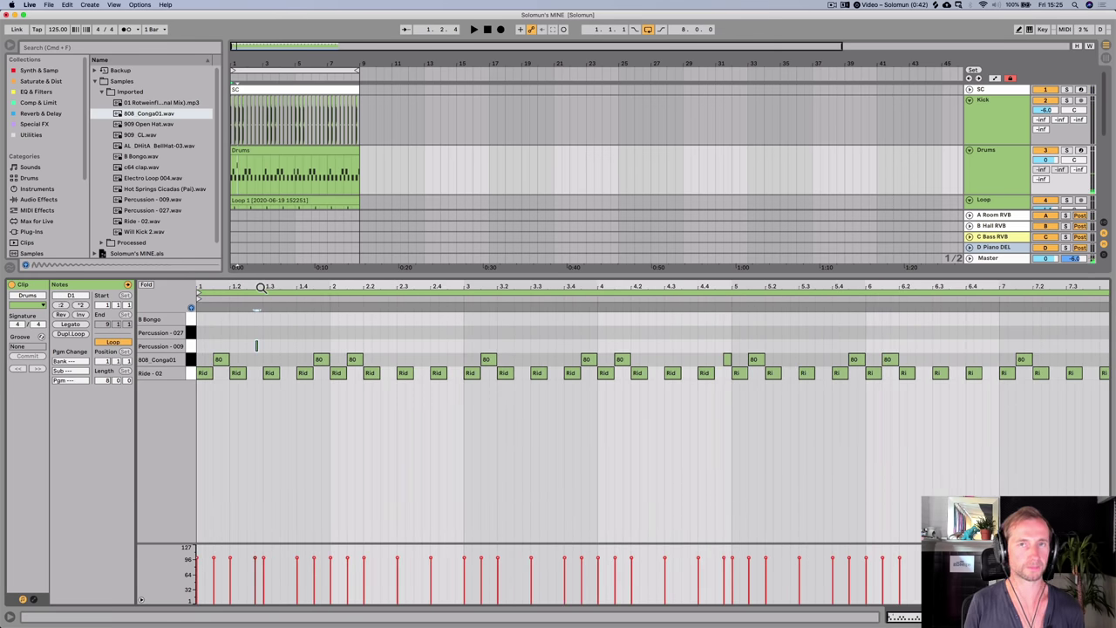
{"action": "key", "text": "space"}
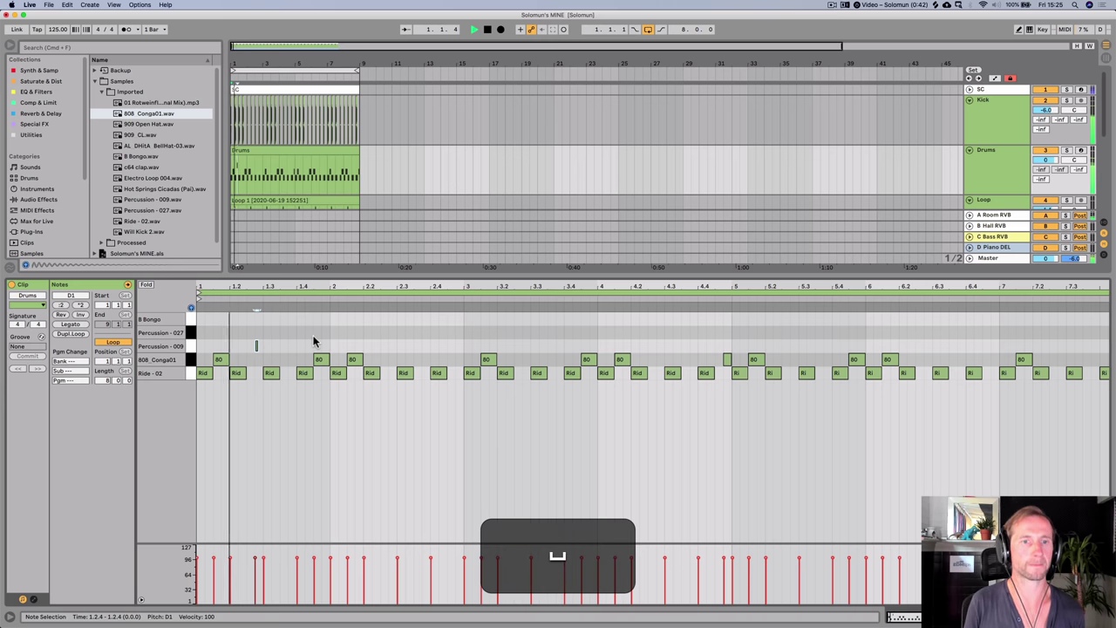
{"action": "key", "text": "space"}
- Move the 808_Conga01 note at 2.1.3 up to the Percussion - 027 row, comparing sounds in playback
{"action": "key", "text": "space"}
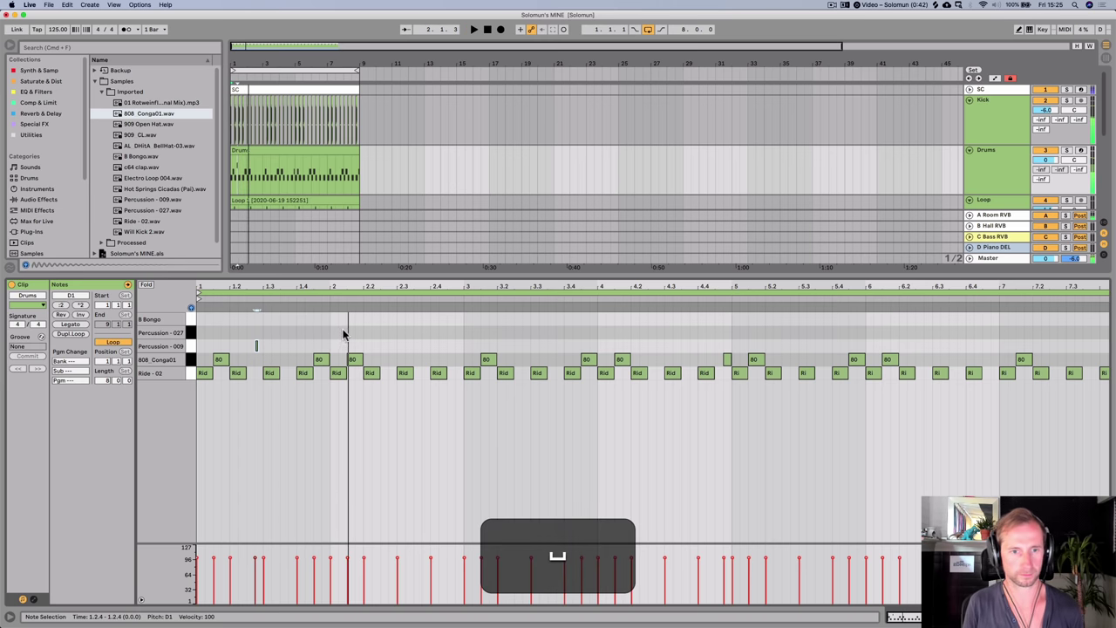
{"action": "left_click", "coordinate": [354, 361]}
{"action": "key", "text": "space"}
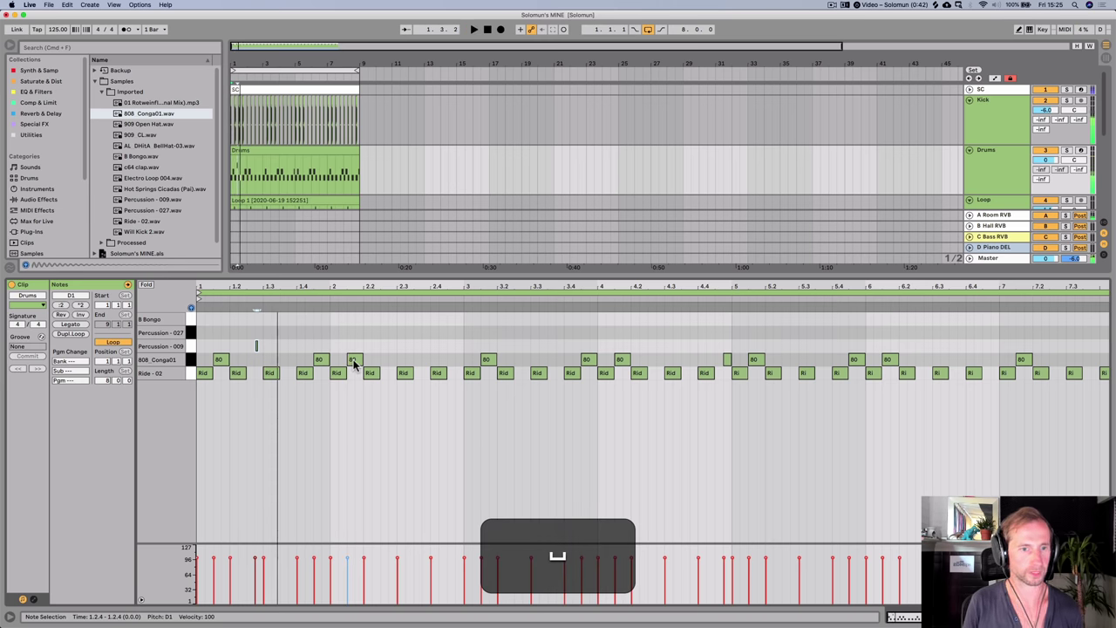
{"action": "key", "text": "Up"}
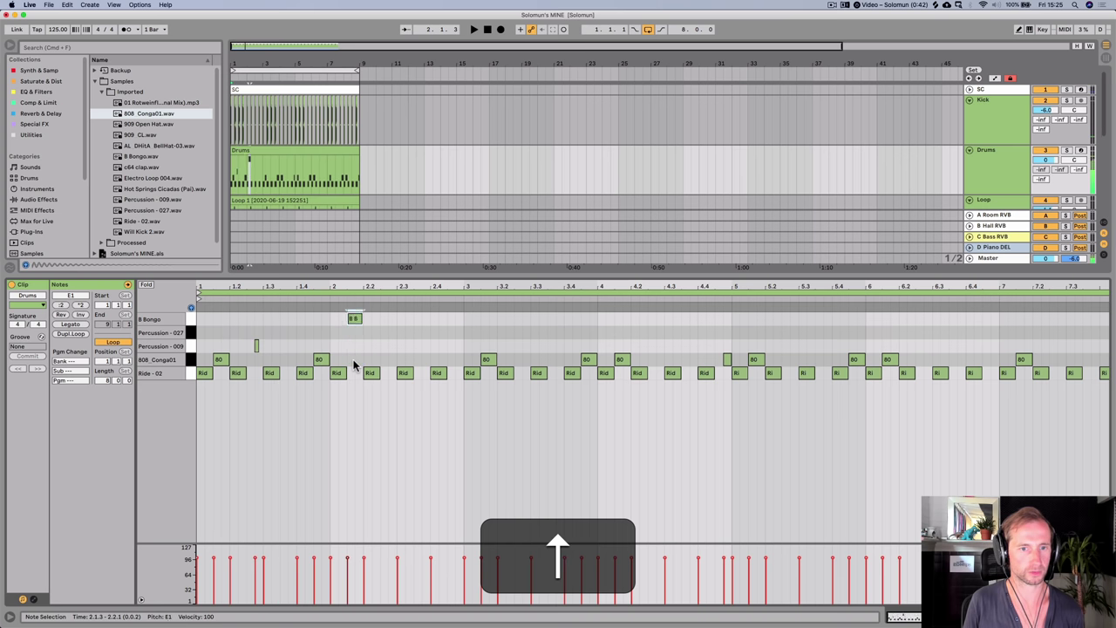
{"action": "key", "text": "space"}
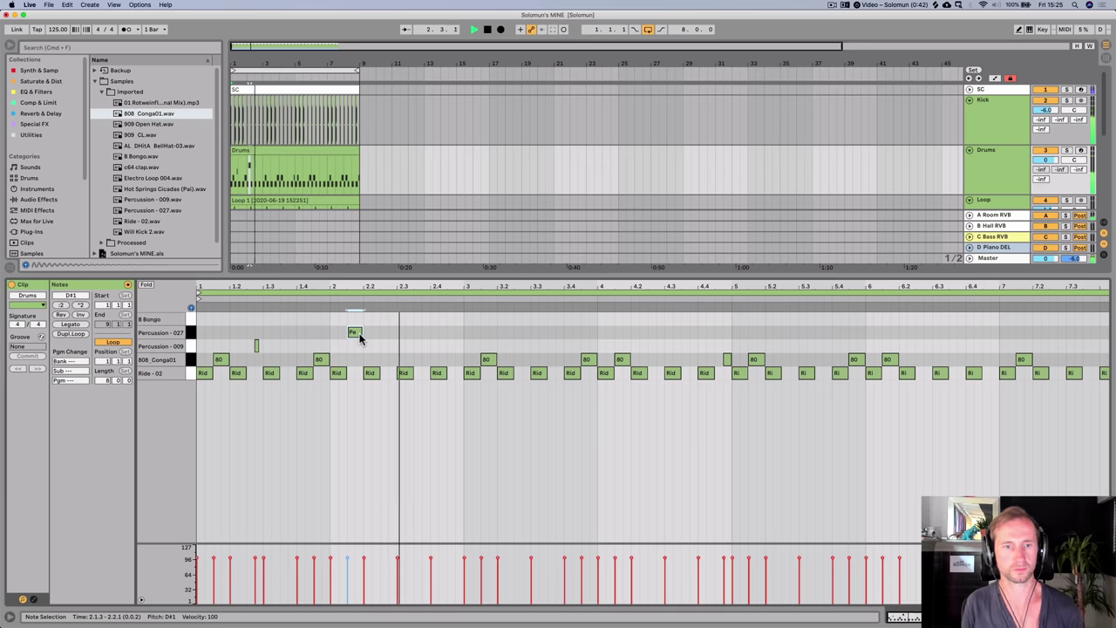
{"action": "left_click", "coordinate": [367, 350]}
{"action": "key", "text": "space"}
- Add a short B Bongo note at 2.2.4 and shift it to 2.3.4 while auditioning
{"action": "double_click", "coordinate": [391, 317]}
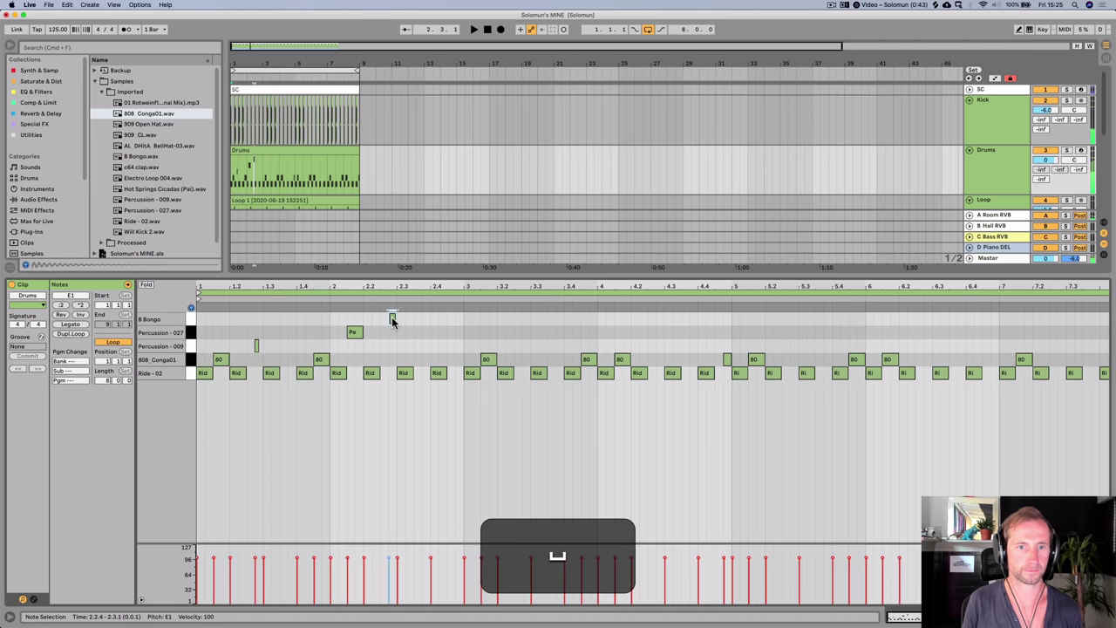
{"action": "key", "text": "space"}
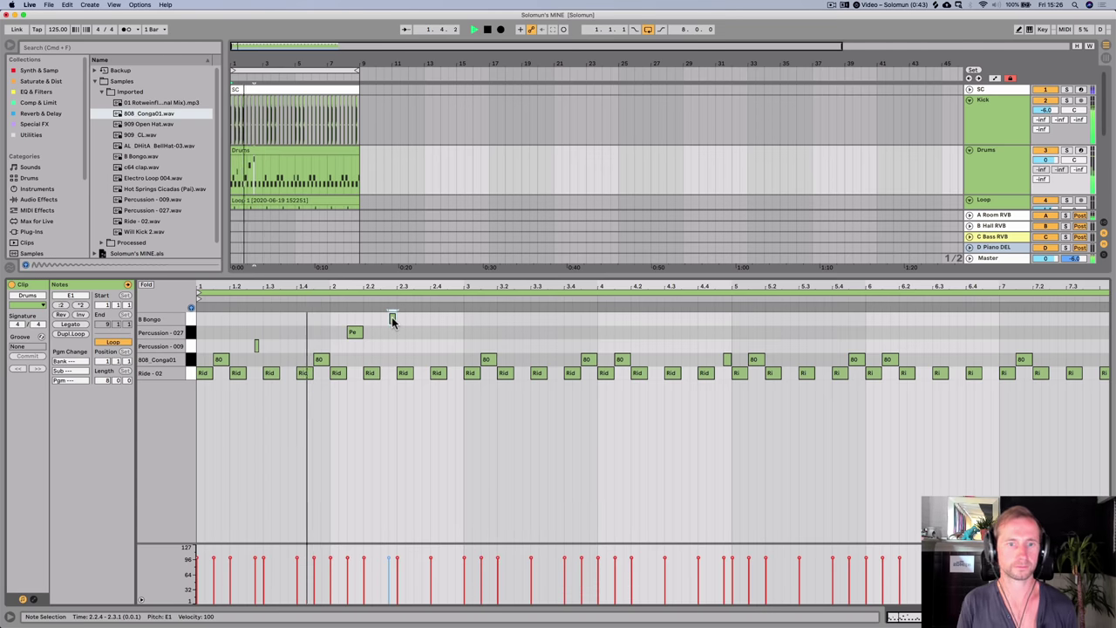
{"action": "key", "text": "space"}
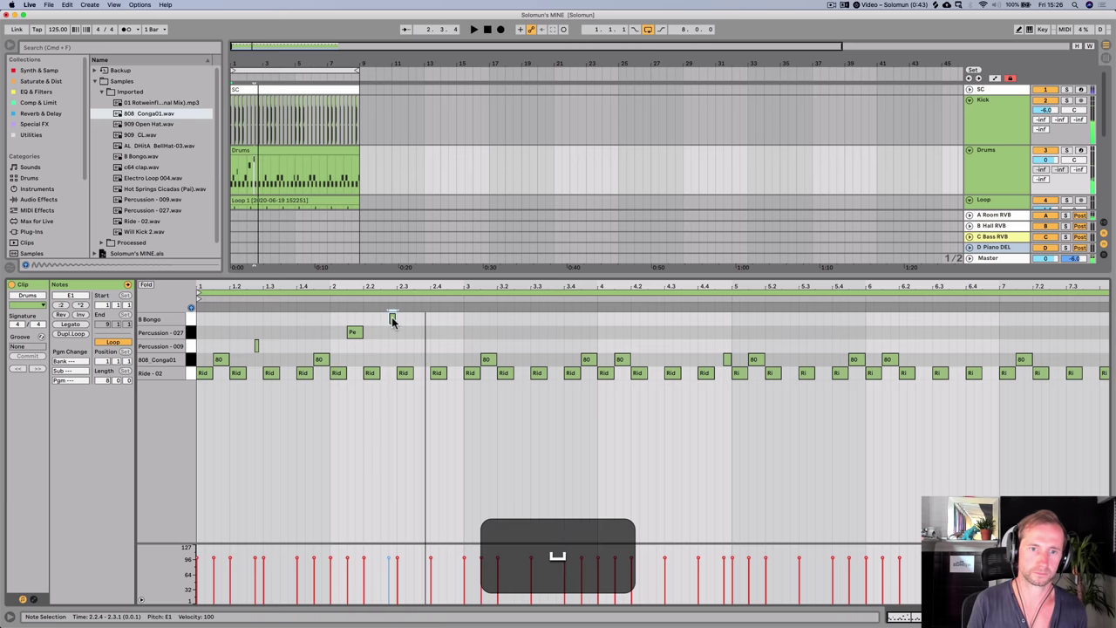
{"action": "key", "text": "Right"}
{"action": "key", "text": "Right"}
{"action": "key", "text": "Right"}
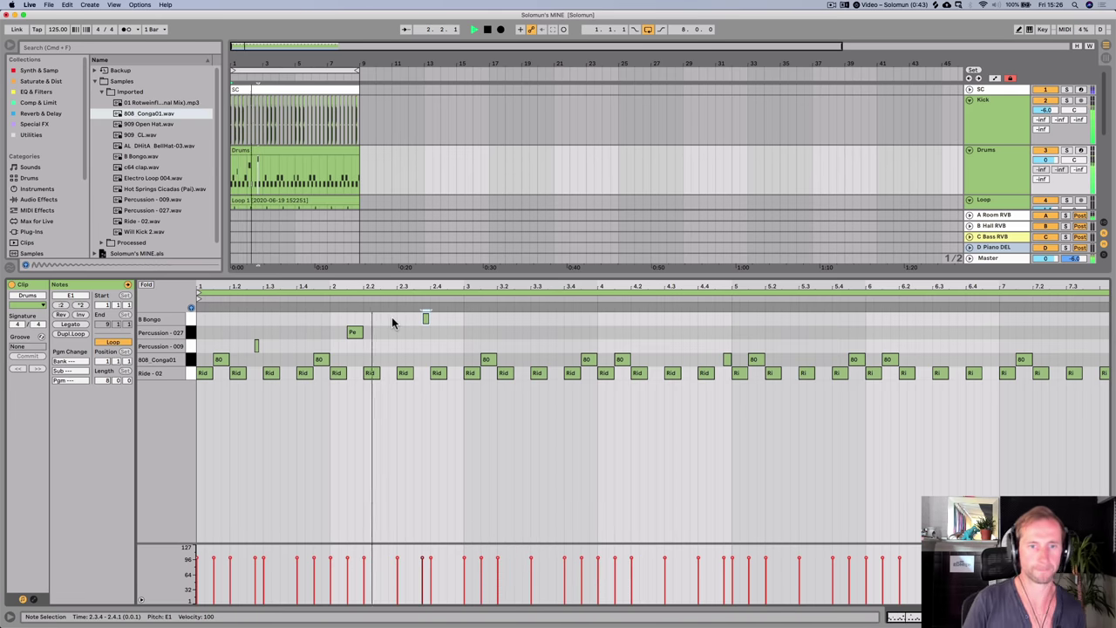
{"action": "key", "text": "space"}
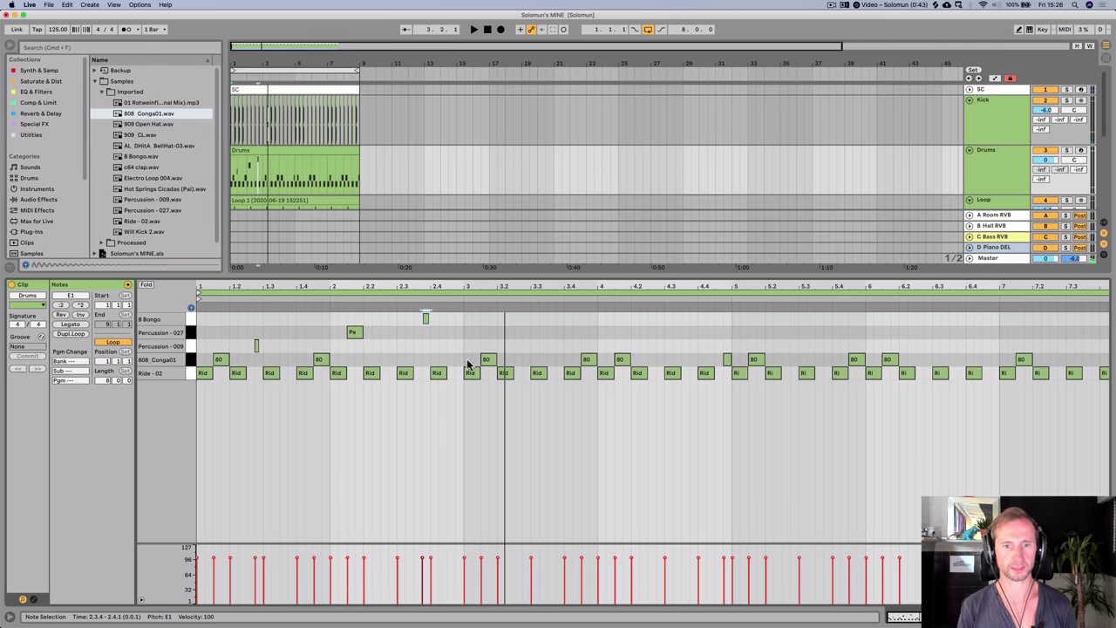
- Duplicate the two-bar pattern of Percussion - 009, Percussion - 027 and B Bongo notes through bar 8
{"action": "left_click_drag", "start_coordinate": [459, 350], "coordinate": [202, 318]}
{"action": "key", "text": "super+d"}
{"action": "key", "text": "super+d"}
{"action": "key", "text": "super+d"}
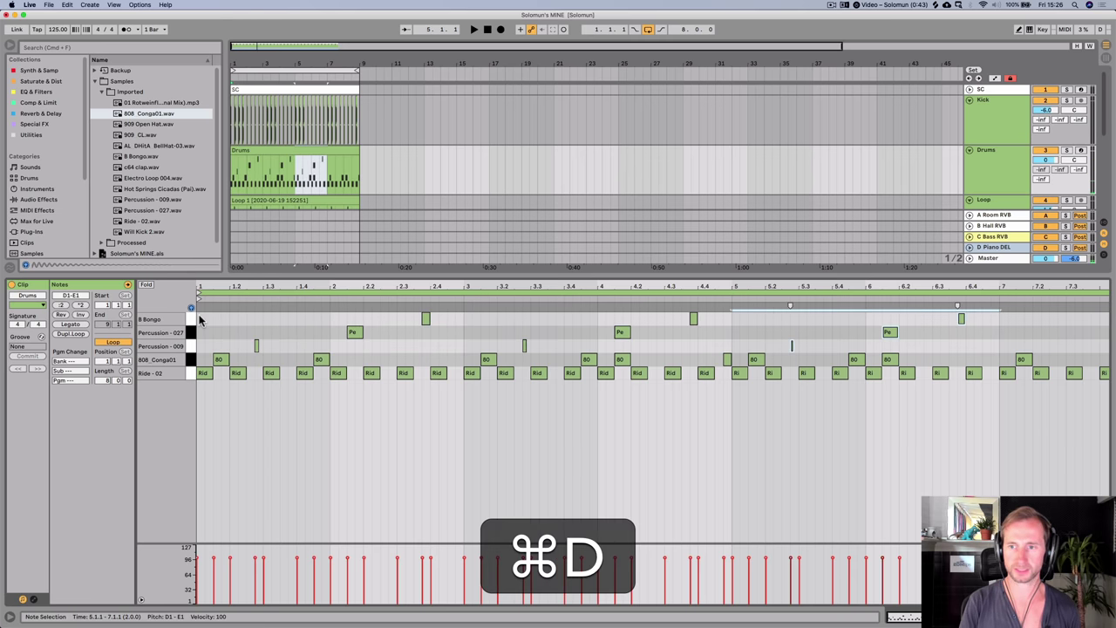
- Delete the 808_Conga01 notes that coincide with Percussion - 027 at 4.1.3, 6.1.3 and 8.1.3
{"action": "left_click_drag", "start_coordinate": [413, 289], "coordinate": [413, 270]}
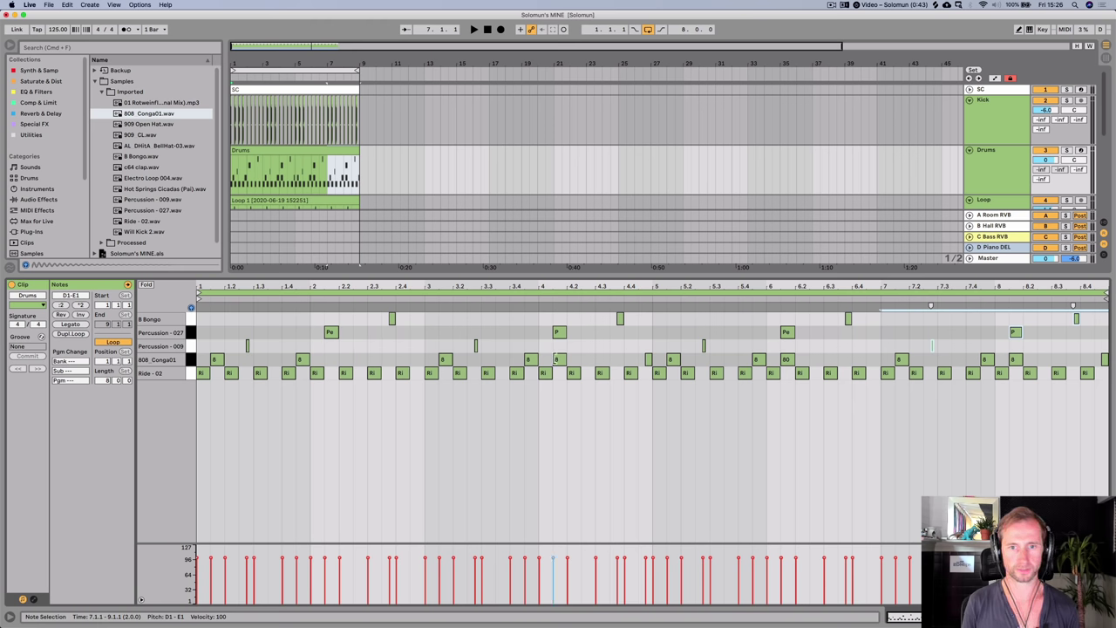
{"action": "key", "text": "BackSpace"}
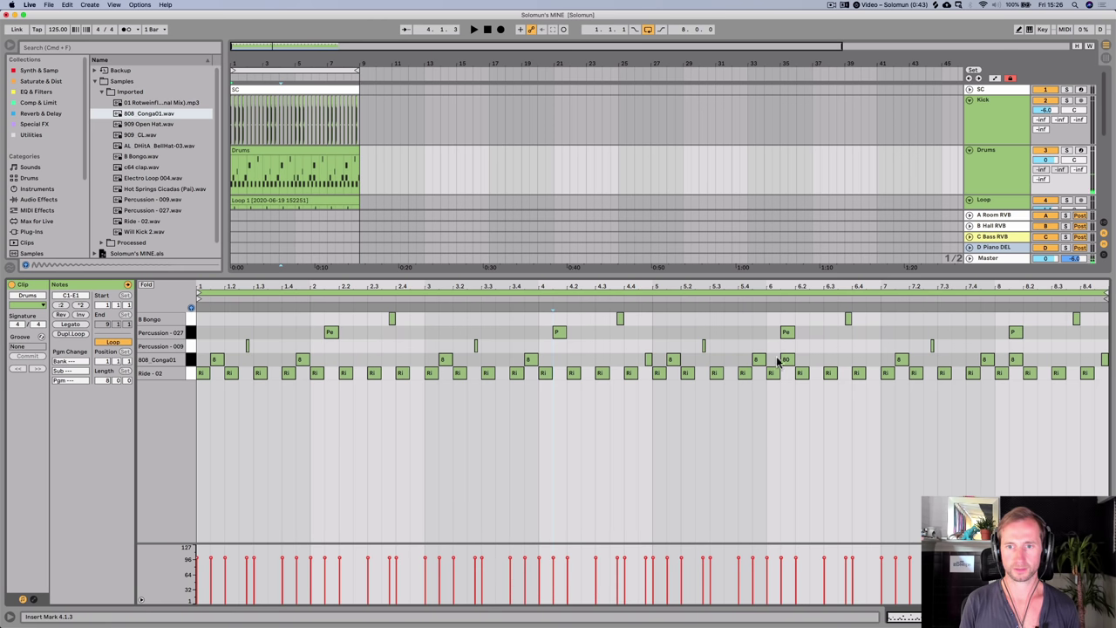
{"action": "key", "text": "BackSpace"}
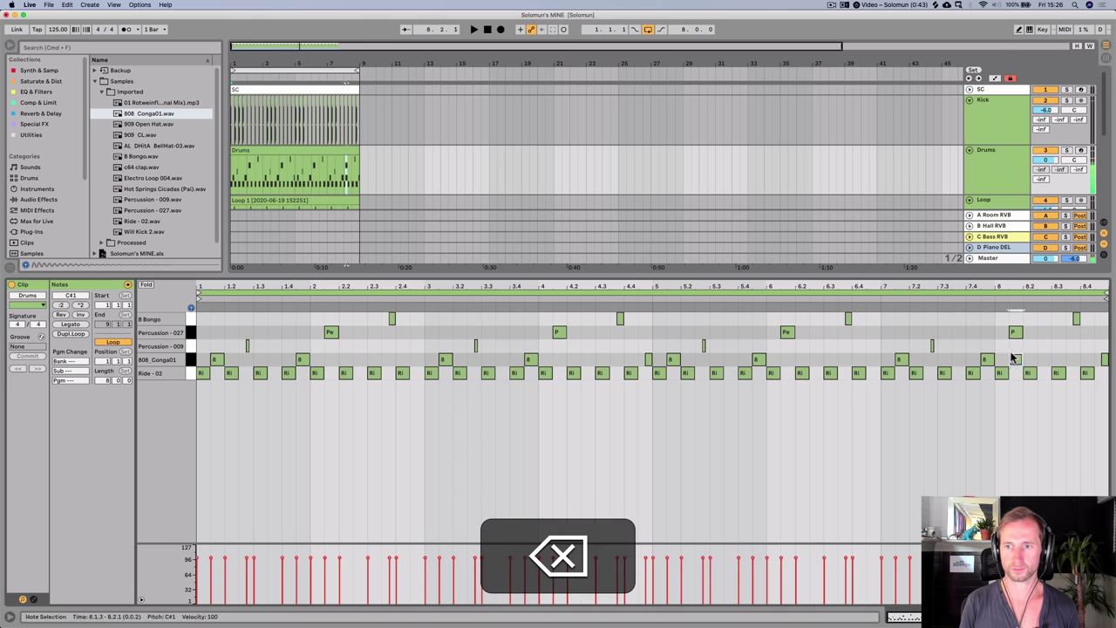
{"action": "left_click", "coordinate": [1014, 333]}
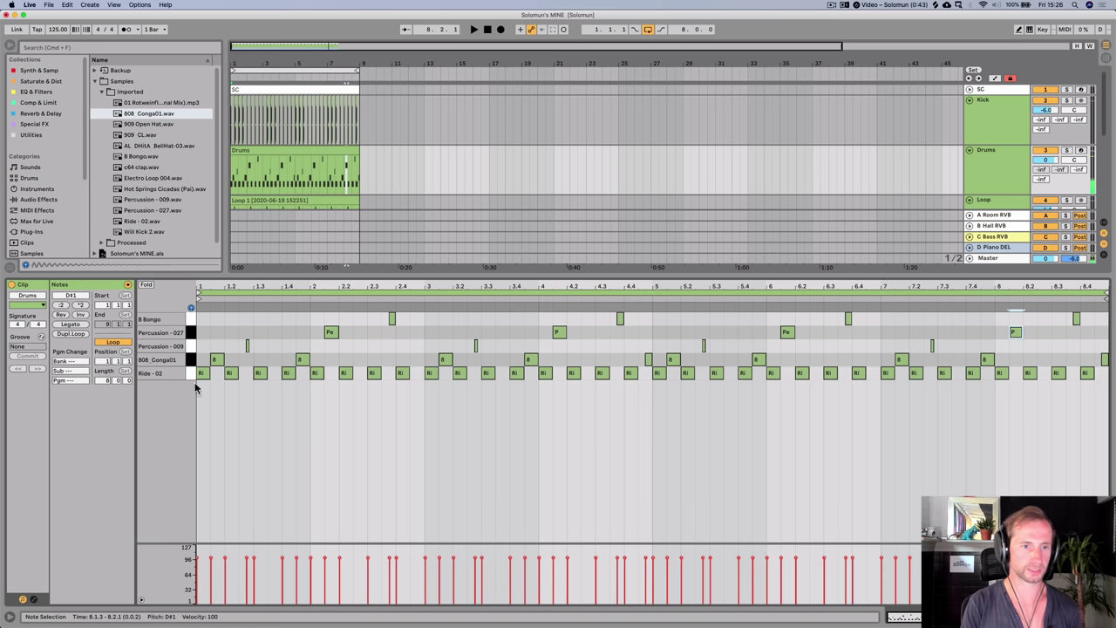
- Audition the imported hat samples and load AL_DHitA_BellHat-03.wav onto the F1 drum pad
{"action": "key", "text": "shift+Tab"}
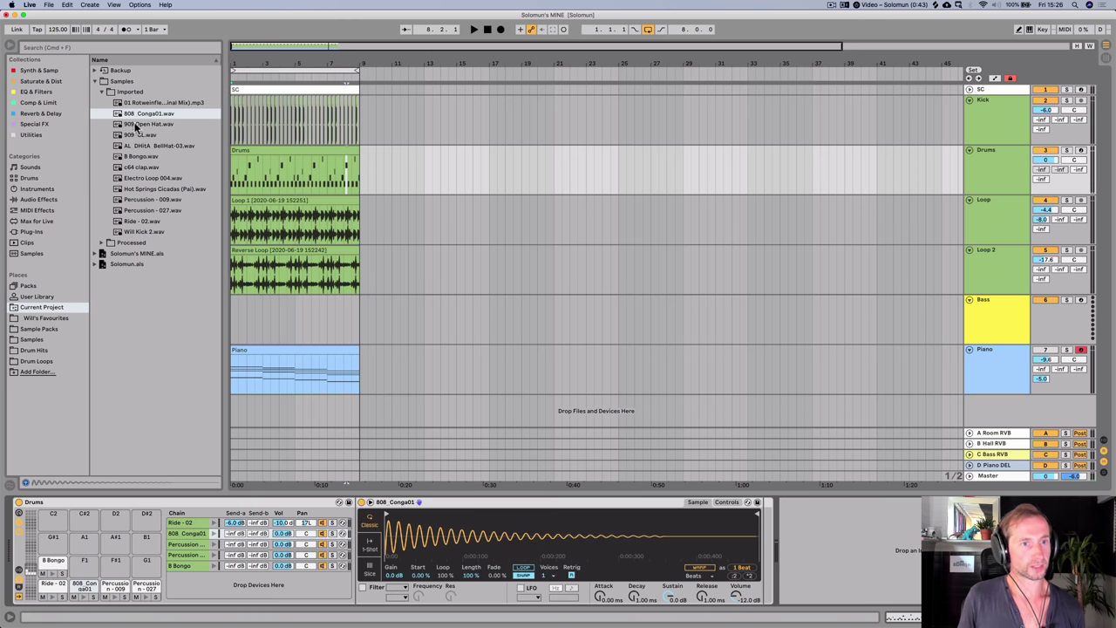
{"action": "left_click", "coordinate": [139, 124]}
{"action": "key", "text": "Down"}
{"action": "key", "text": "Down"}
{"action": "key", "text": "Up"}
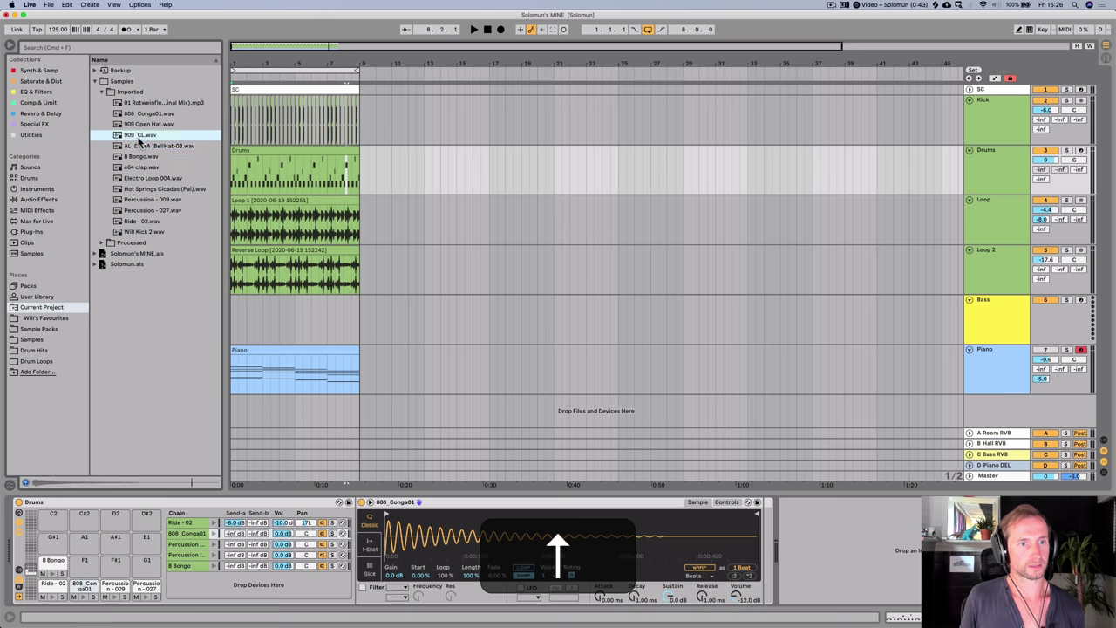
{"action": "key", "text": "Down"}
{"action": "key", "text": "Down"}
{"action": "key", "text": "Up"}
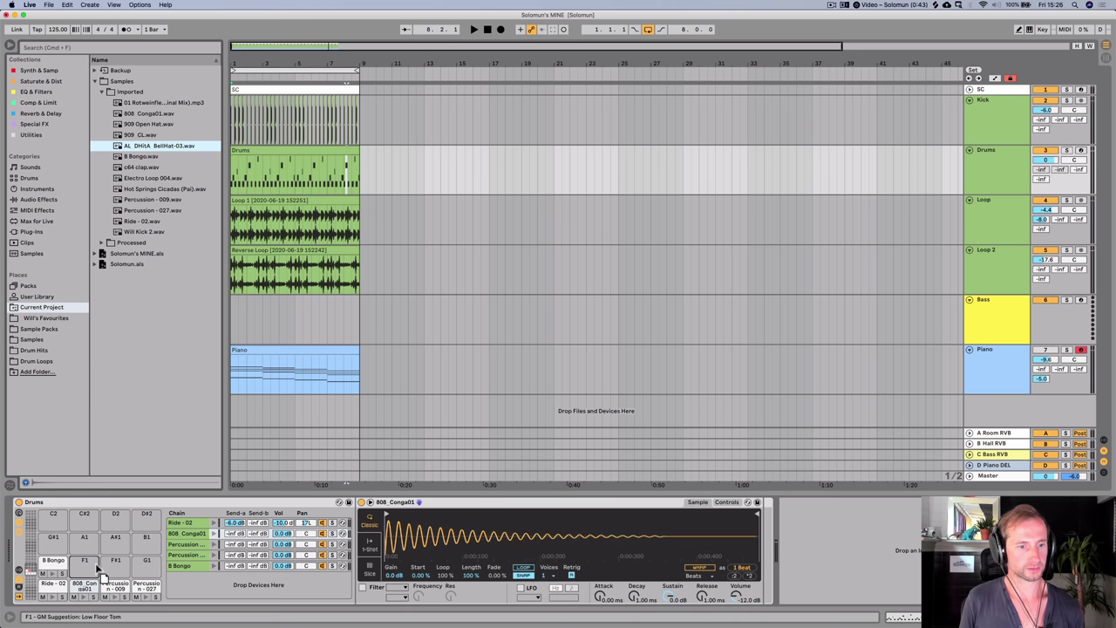
- Add a BellHat-03 note at 2.3.4 in the Drums clip, directly above the B Bongo note
{"action": "double_click", "coordinate": [246, 154]}
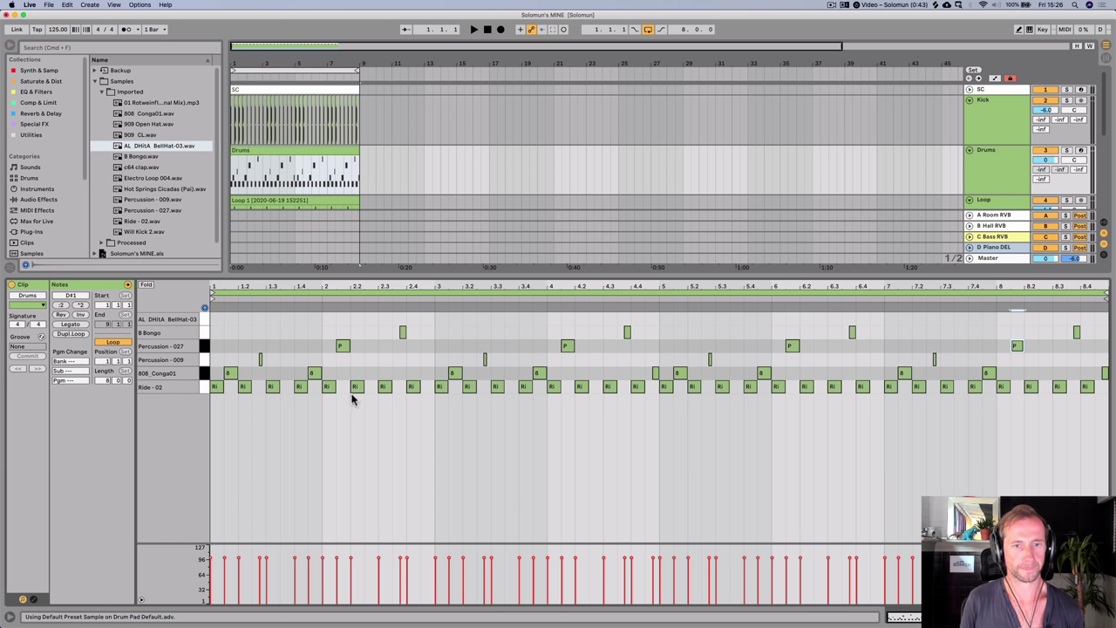
{"action": "left_click_drag", "start_coordinate": [393, 285], "coordinate": [433, 323]}
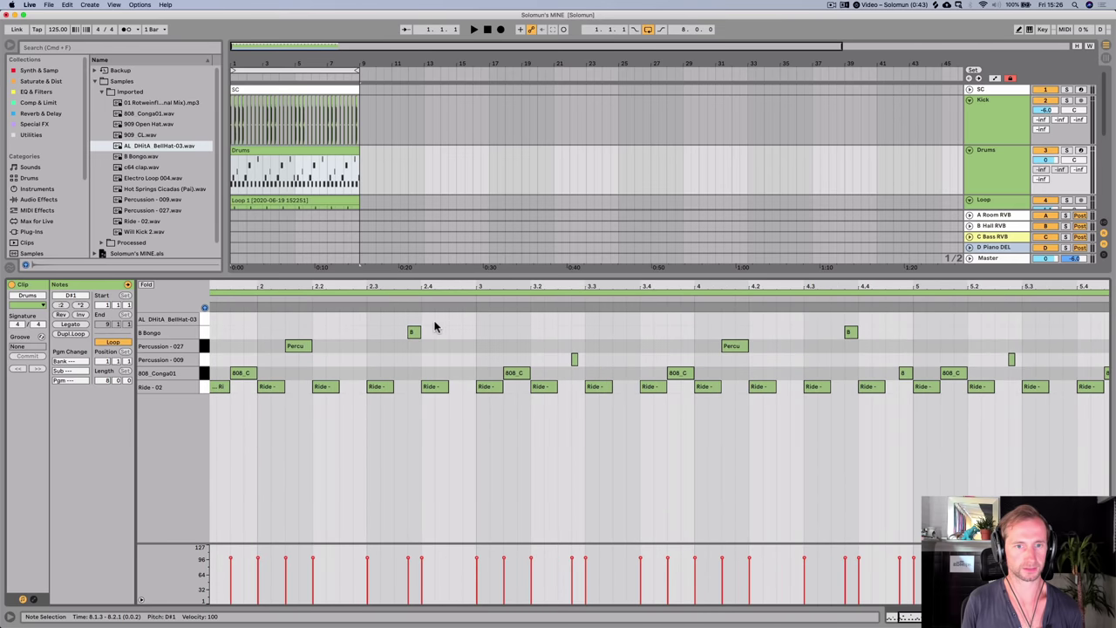
{"action": "double_click", "coordinate": [413, 319]}
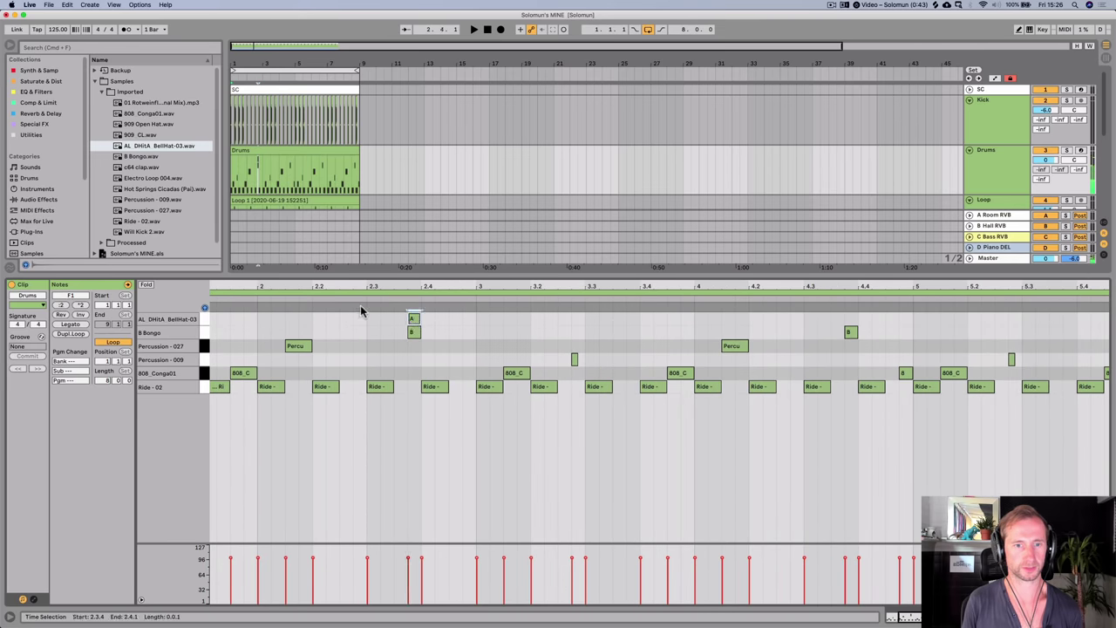
- Copy the BellHat note at 2.3.4 in the Drums clip to 4.3.4 on the same row
{"action": "left_click", "coordinate": [349, 300]}
{"action": "left_click", "coordinate": [415, 320]}
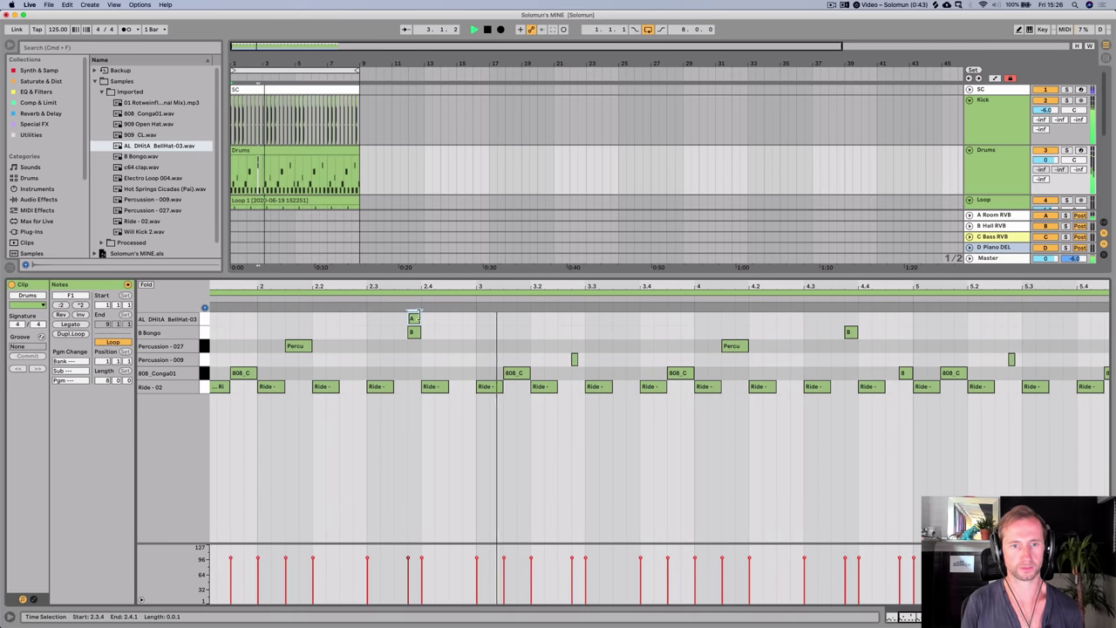
{"action": "left_click_drag", "start_coordinate": [415, 320], "coordinate": [854, 333], "text": "alt"}
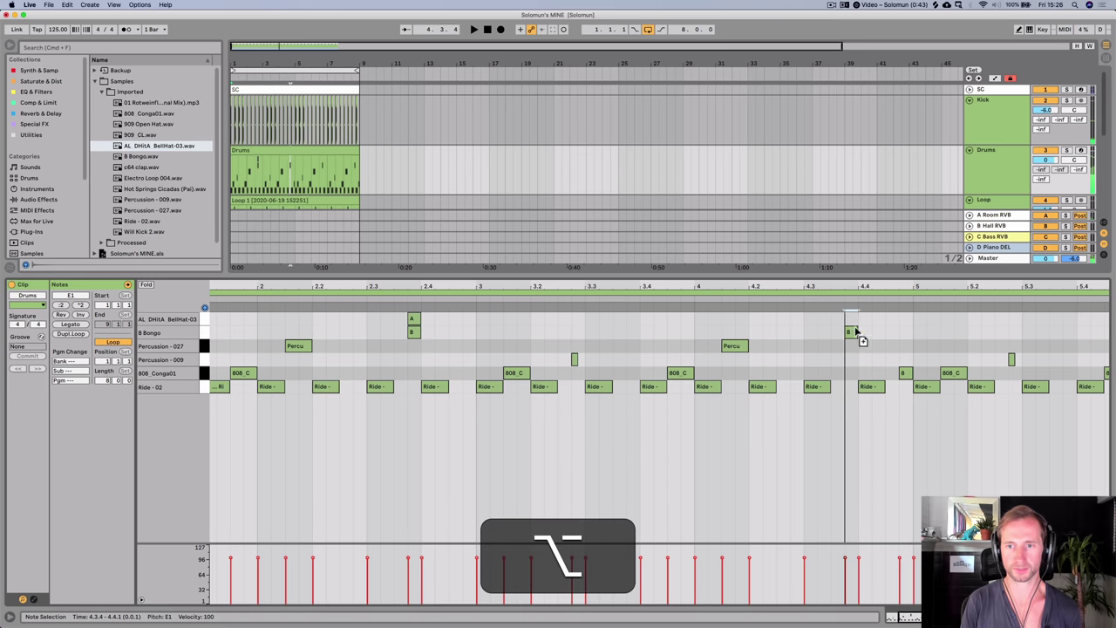
- Select the BellHat row over bars 1 to 4 of the Drums clip and duplicate its notes into bars 5 to 8
{"action": "left_click_drag", "start_coordinate": [853, 283], "coordinate": [628, 281]}
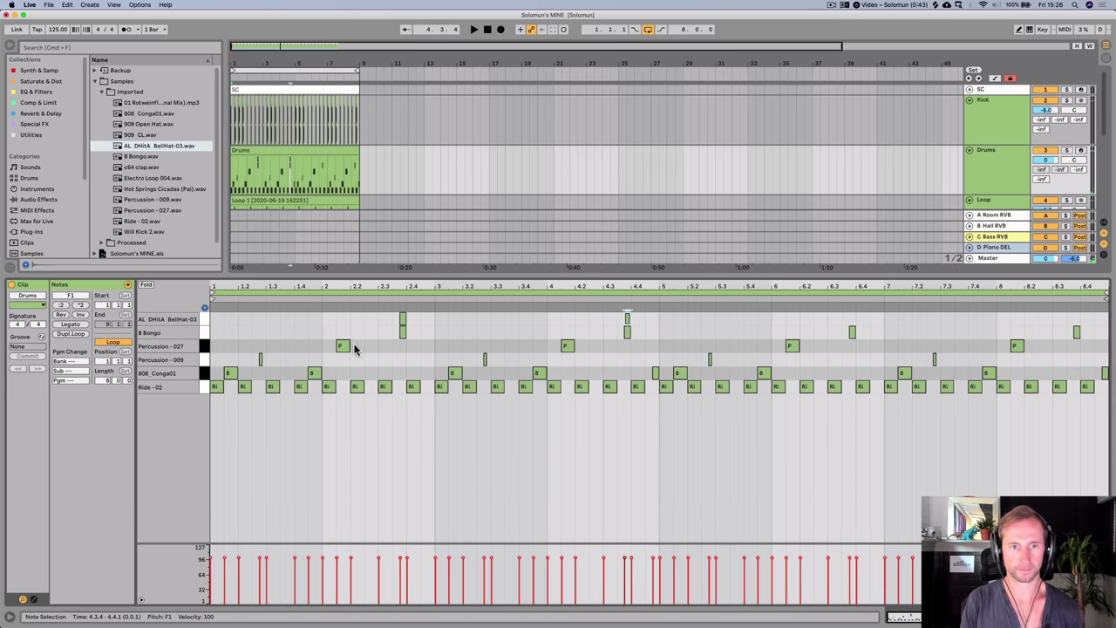
{"action": "left_click_drag", "start_coordinate": [215, 325], "coordinate": [655, 322]}
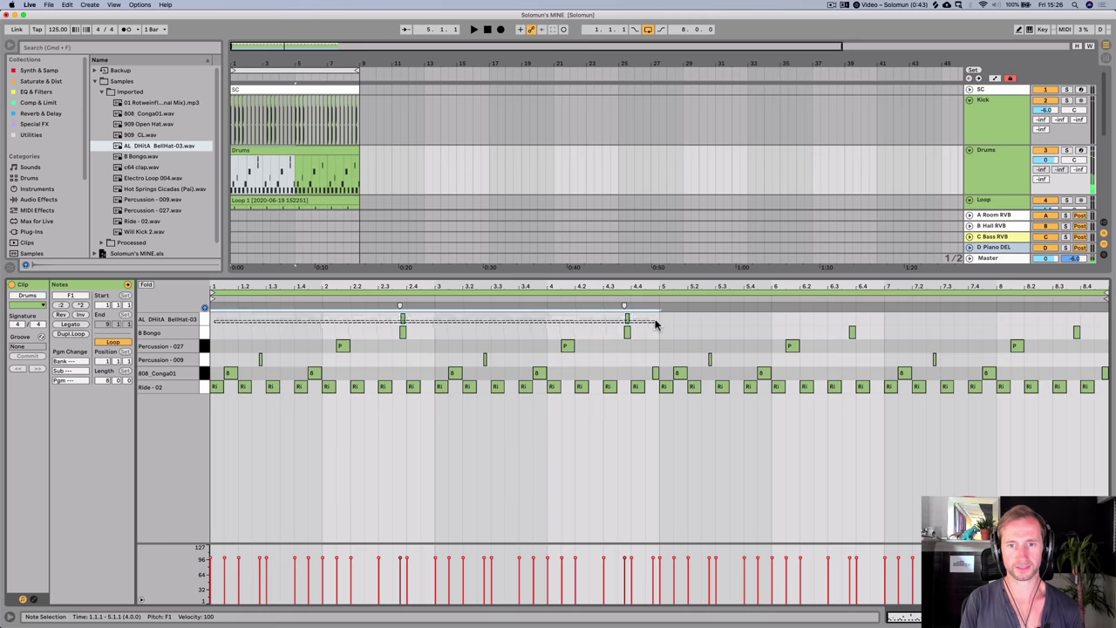
{"action": "key", "text": "super+d"}
{"action": "key", "text": "shift+super+d"}
- Pan the BellHat drum chain to 34R and the B Bongo chain to 5L during playback
{"action": "key", "text": "shift+super+Tab"}
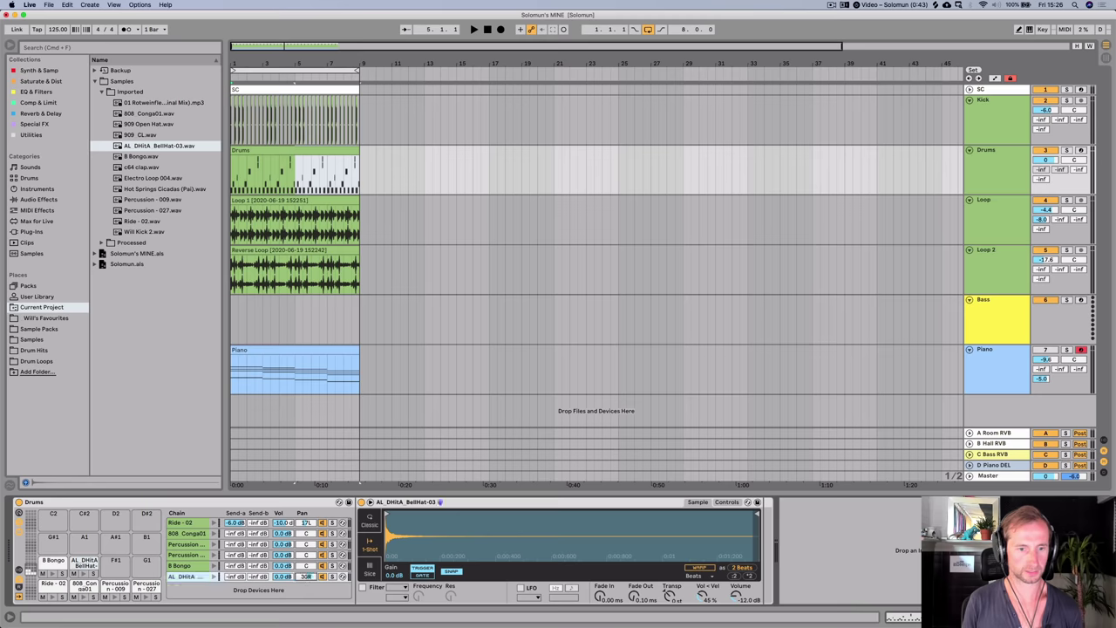
{"action": "key", "text": "space"}
{"action": "left_click_drag", "start_coordinate": [307, 577], "coordinate": [307, 573]}
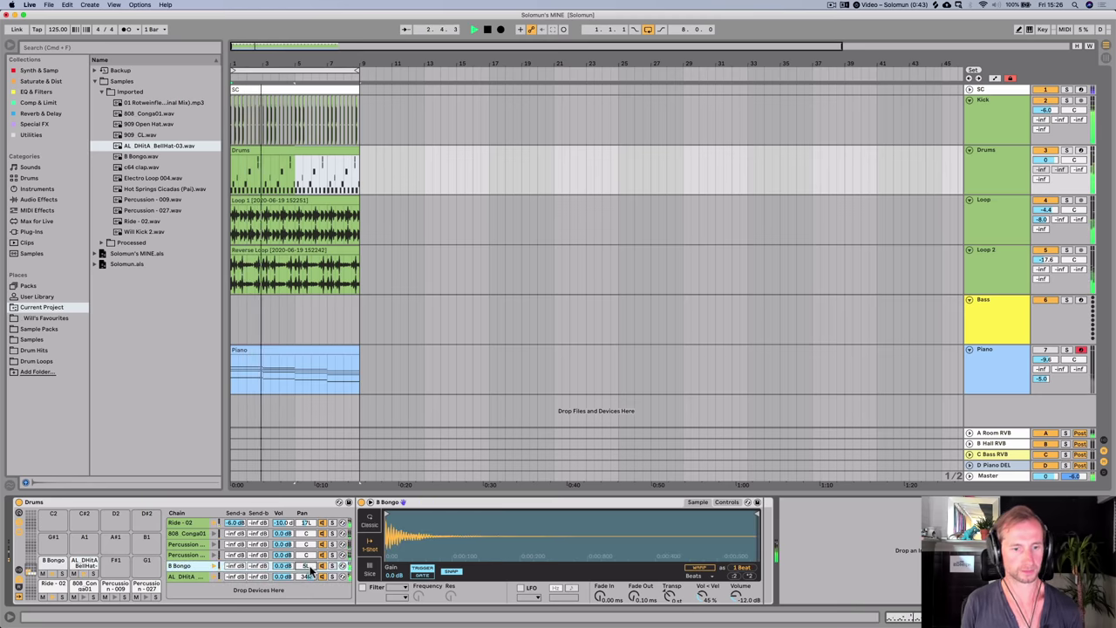
{"action": "key", "text": "space"}
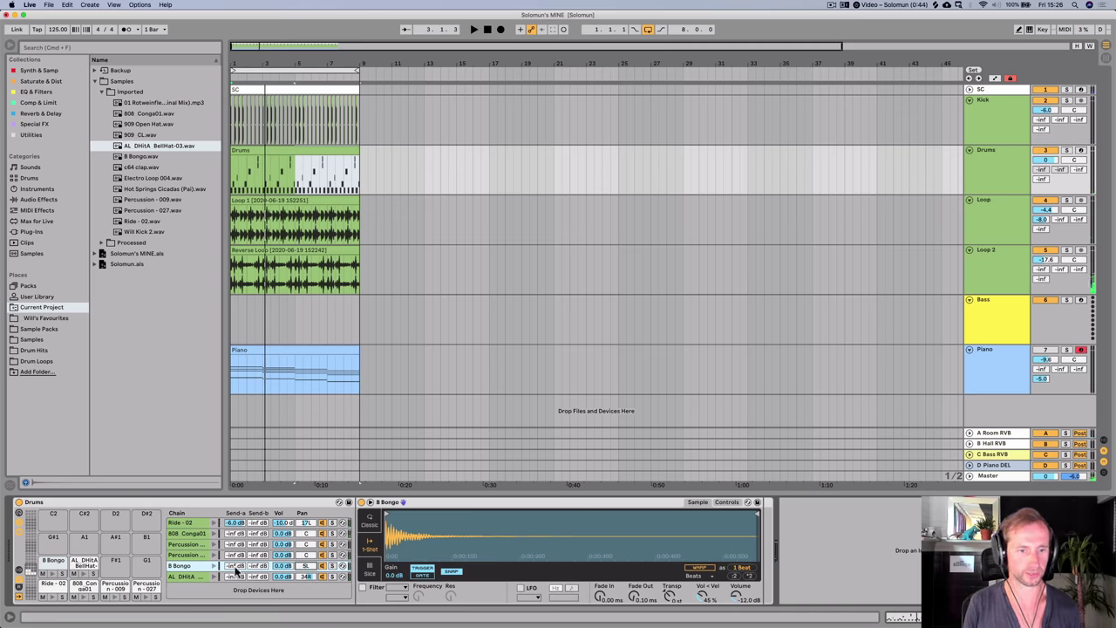
- Set drum chain Send-a levels: Percussion - 009 -7.5 dB, Percussion - 027 -4.7 dB, B Bongo -2.2 dB, BellHat -10.0 dB; set B Bongo Send-b to -1.0 dB
{"action": "left_click", "coordinate": [235, 576]}
{"action": "left_click_drag", "start_coordinate": [236, 577], "coordinate": [236, 574]}
{"action": "left_click", "coordinate": [236, 566]}
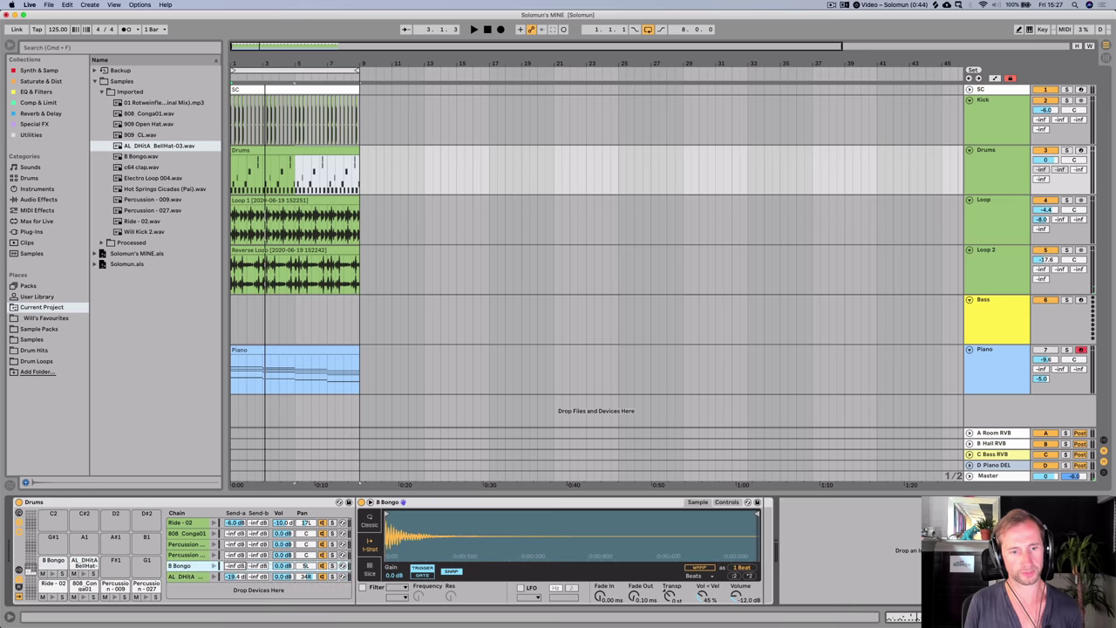
{"action": "left_click", "coordinate": [235, 554]}
{"action": "key", "text": "space"}
{"action": "left_click", "coordinate": [235, 544]}
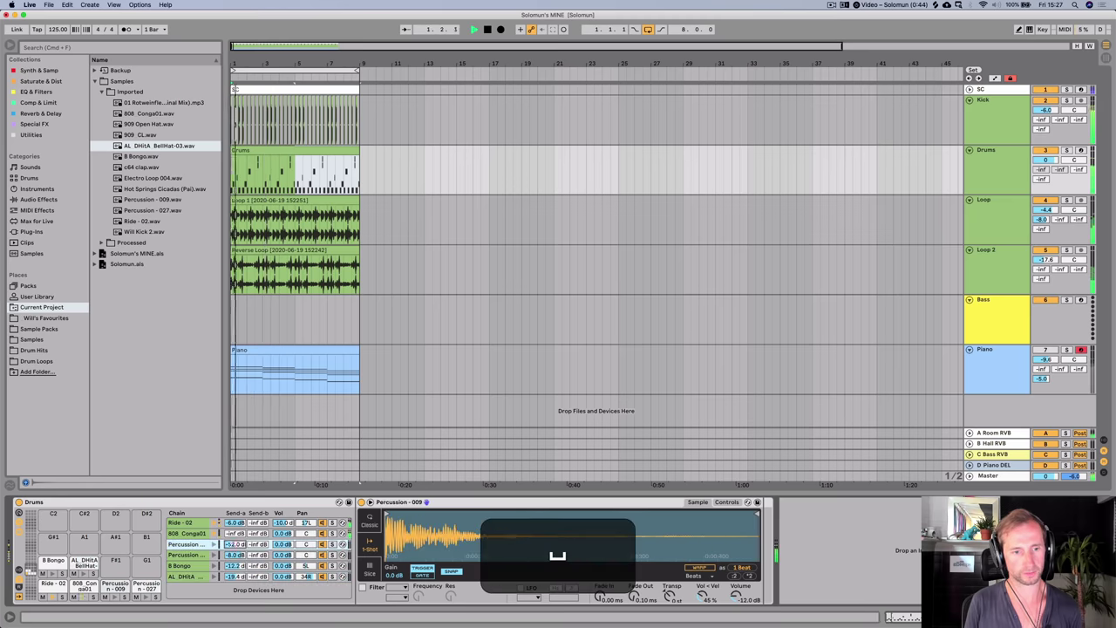
{"action": "mouse_move", "coordinate": [235, 546]}
{"action": "left_mouse_down"}
{"action": "mouse_move", "coordinate": [236, 538]}
{"action": "mouse_move", "coordinate": [235, 571]}
{"action": "mouse_move", "coordinate": [254, 555]}
{"action": "left_mouse_up"}
- Inspect the effect devices on the B Hall RVB return track
{"action": "key", "text": "Tab"}
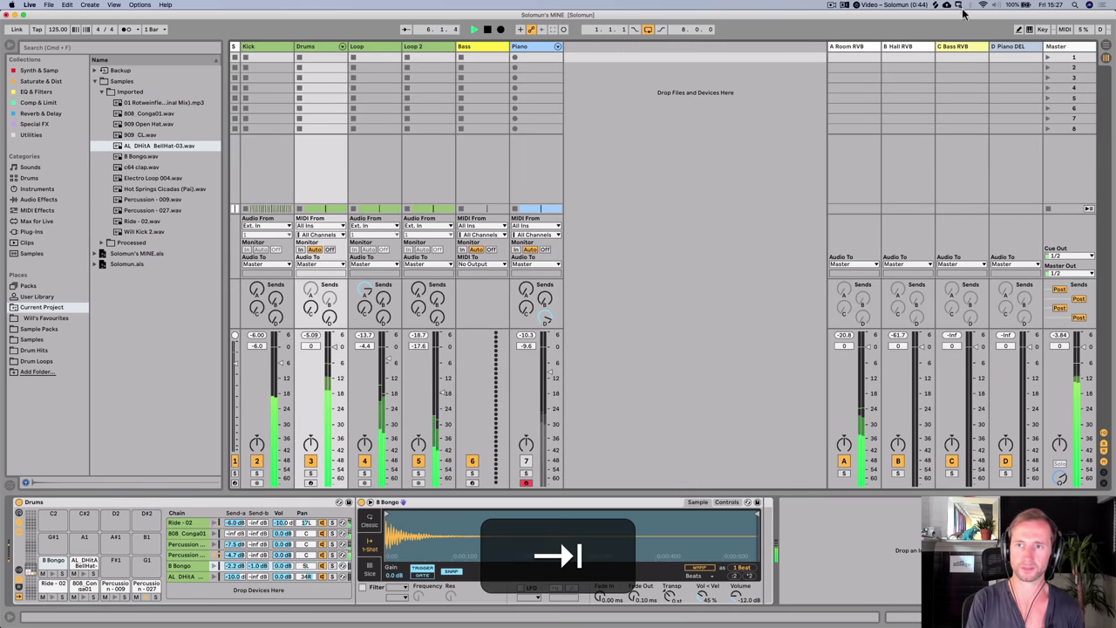
{"action": "left_click", "coordinate": [910, 48]}
{"action": "left_click_drag", "start_coordinate": [167, 589], "coordinate": [167, 598]}
{"action": "key", "text": "Tab"}
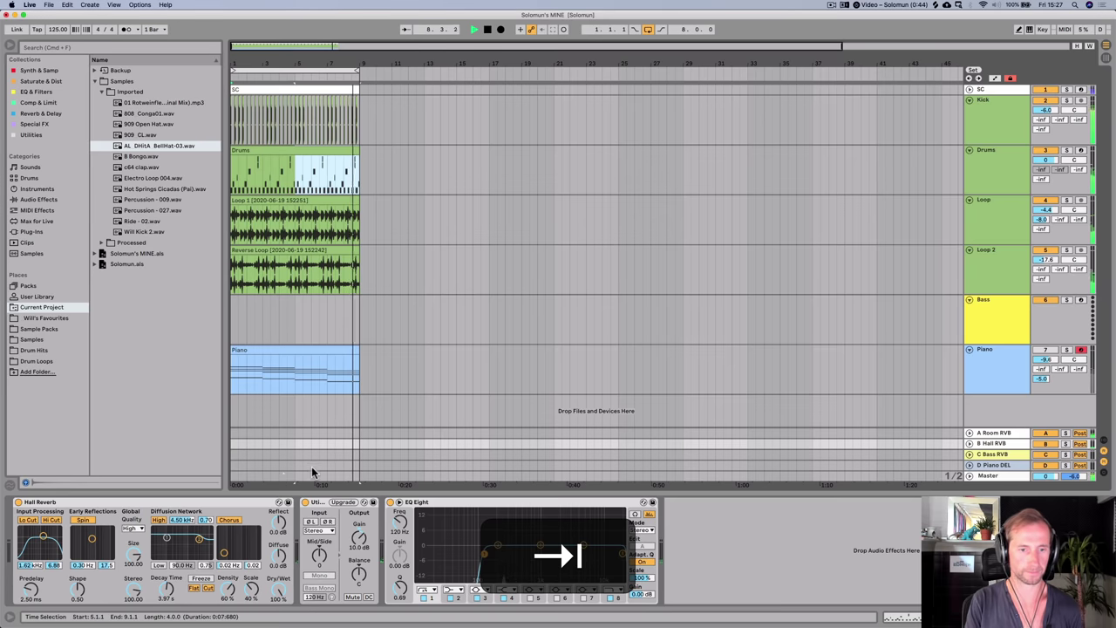
- Expand the Drums chains in the mixer and set volumes: Percussion - 009 -9.9 dB, Percussion - 027 -7.7 dB, B Bongo -8.1 dB
{"action": "key", "text": "Tab"}
{"action": "key", "text": "shift+Tab"}
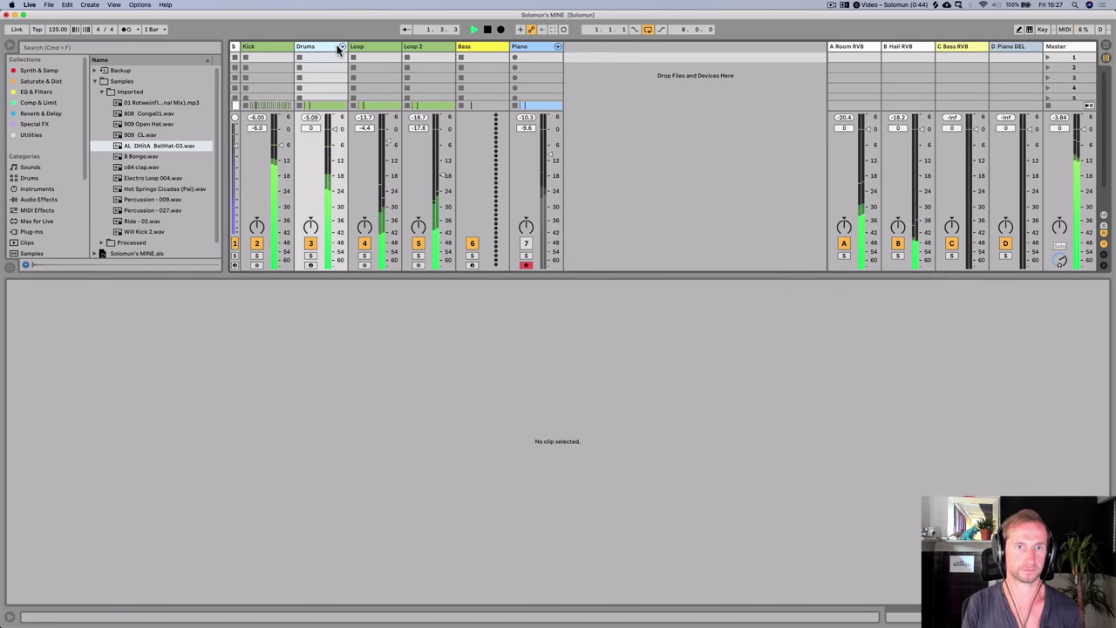
{"action": "left_click", "coordinate": [341, 48]}
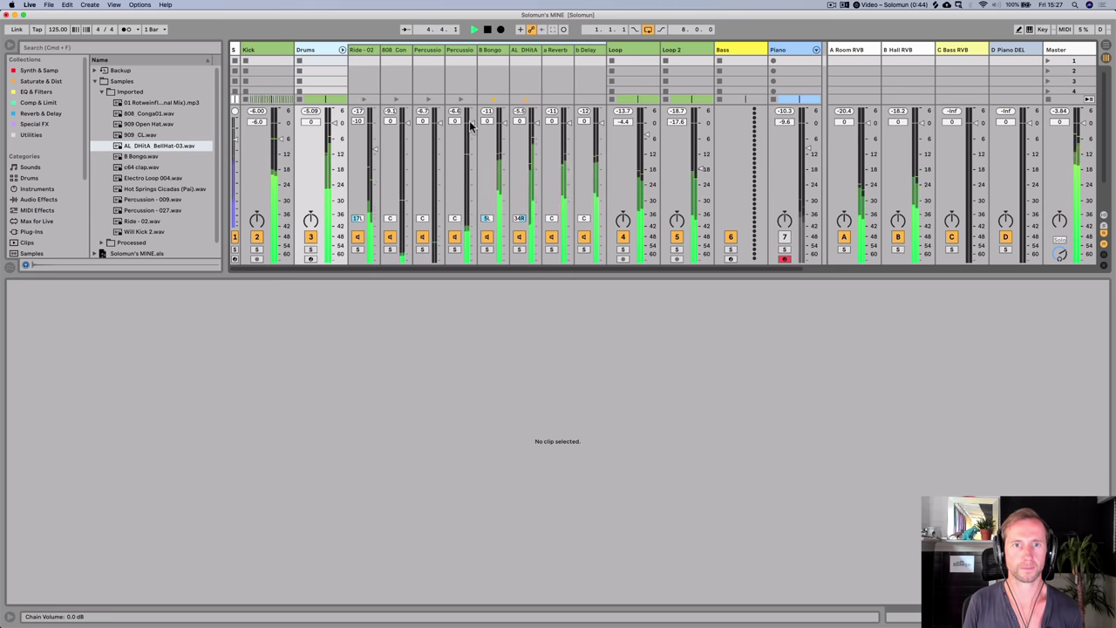
{"action": "left_click_drag", "start_coordinate": [468, 119], "coordinate": [503, 145]}
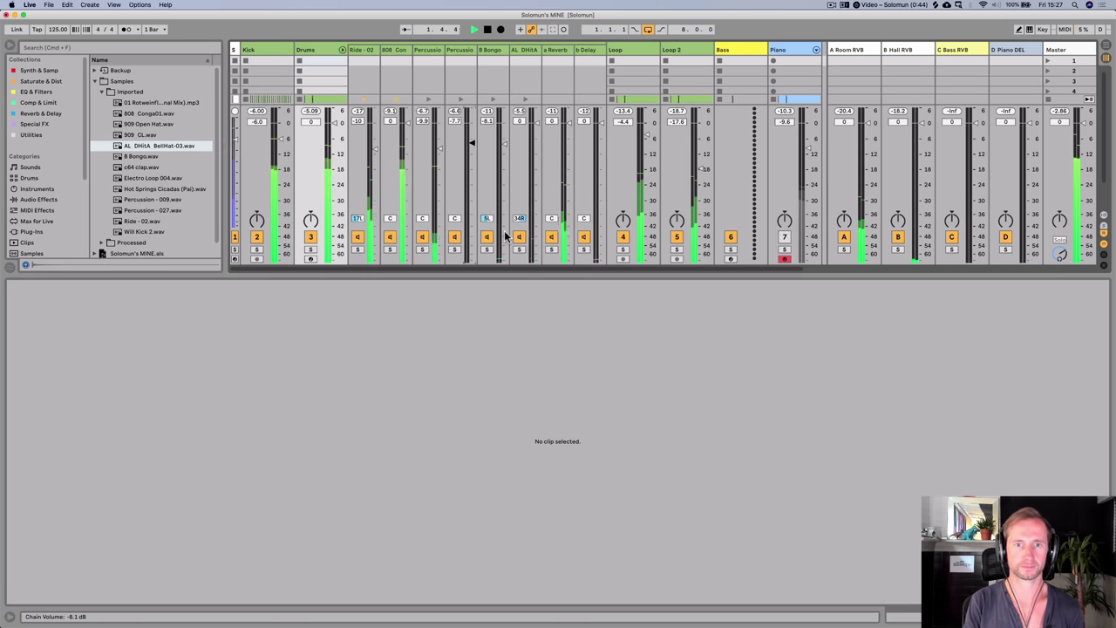
- Return to the mixer after checking the Drums clip, and save the Live Set
{"action": "key", "text": "Tab"}
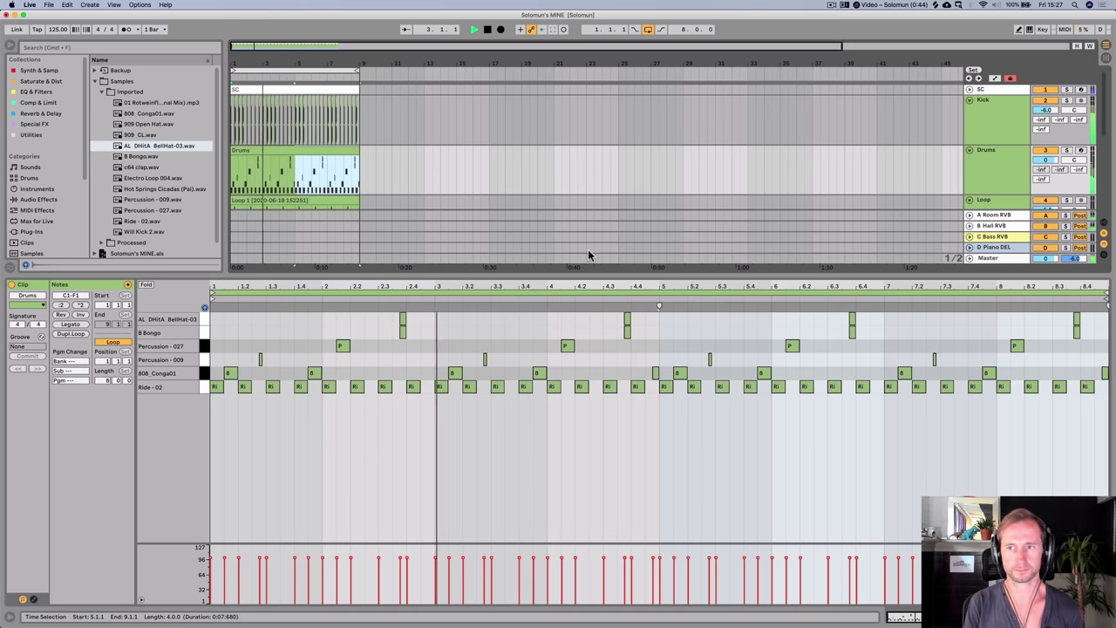
{"action": "key", "text": "Tab"}
{"action": "key", "text": "super+s"}
{"action": "key", "text": "shift+super+Tab"}
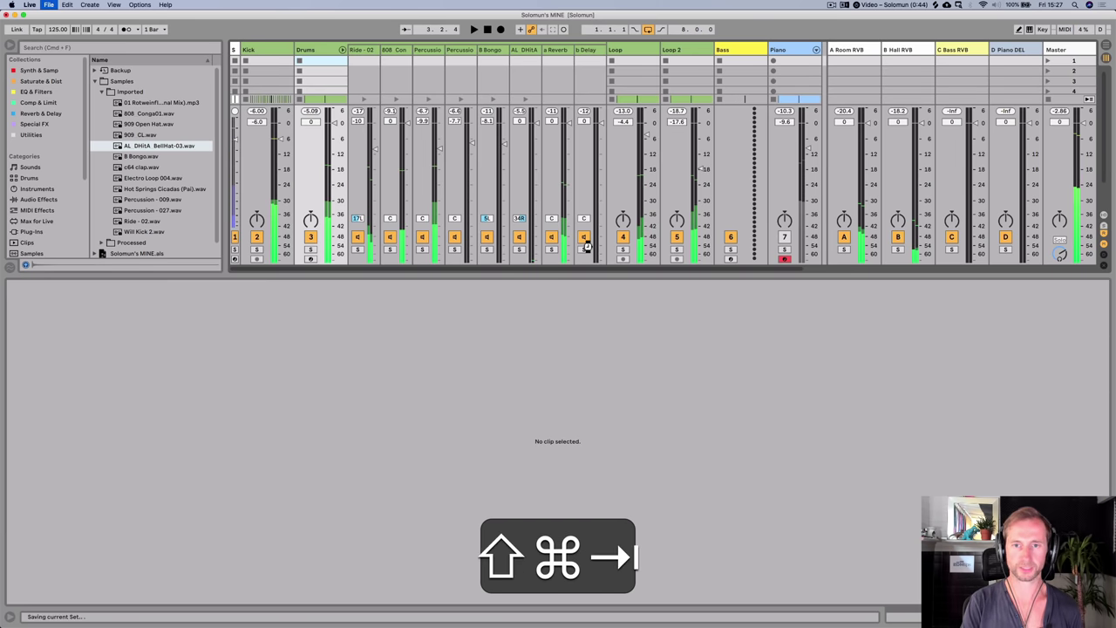
- Set Loop 2's Echo Dry/Wet to 30% and balance the track volumes at -8.5 dB for Loop and -24.6 dB for Loop 2
{"action": "key", "text": "Tab"}
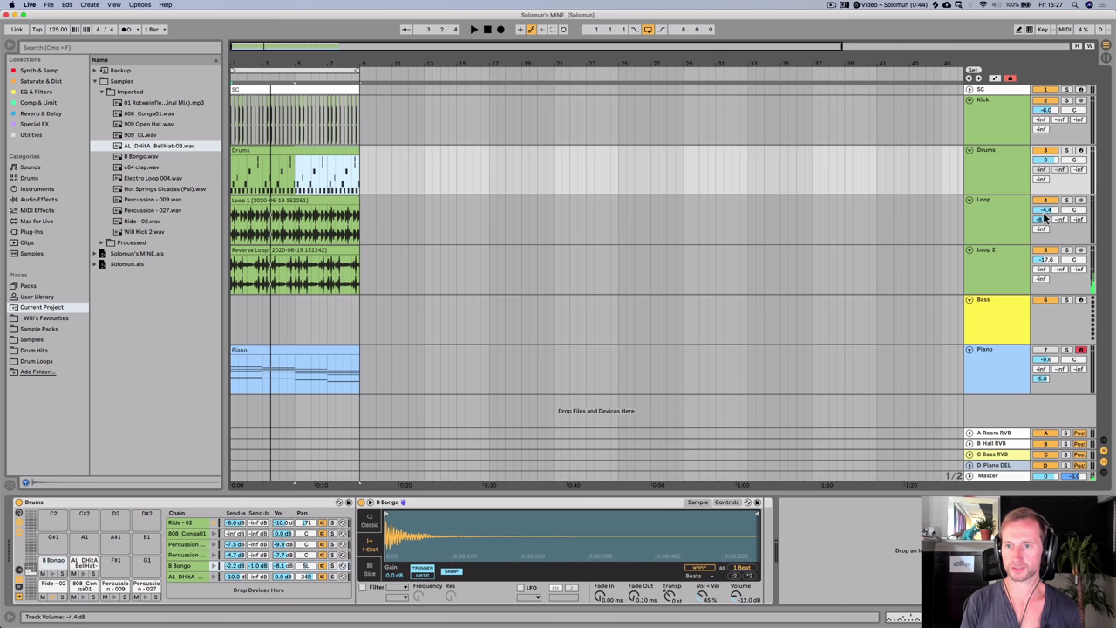
{"action": "left_click", "coordinate": [1001, 271]}
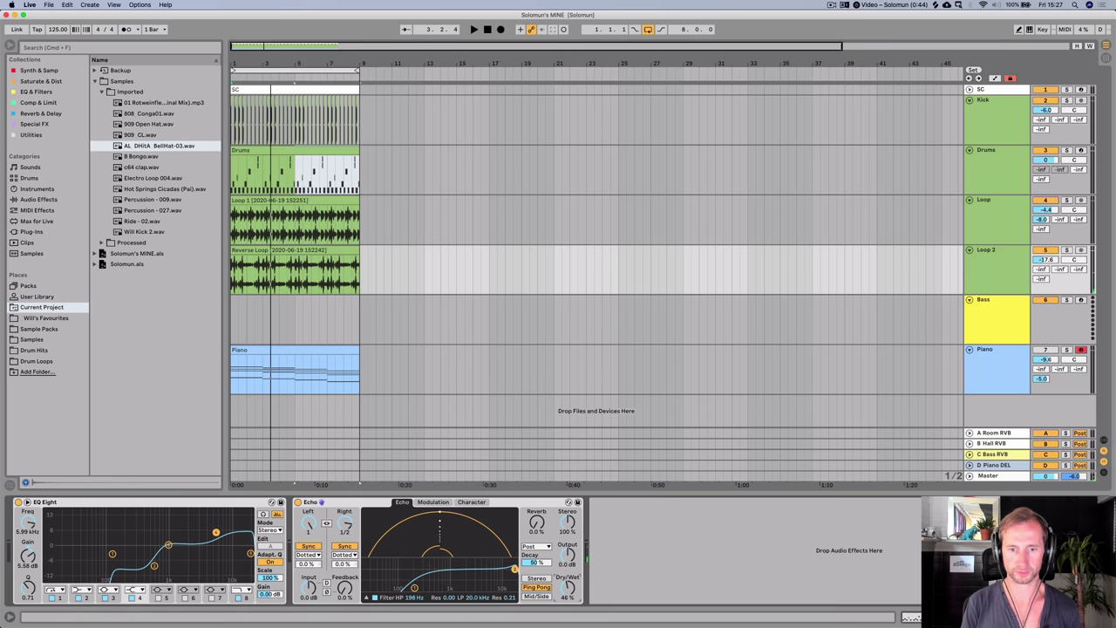
{"action": "key", "text": "space"}
{"action": "left_click_drag", "start_coordinate": [1047, 261], "coordinate": [1047, 327]}
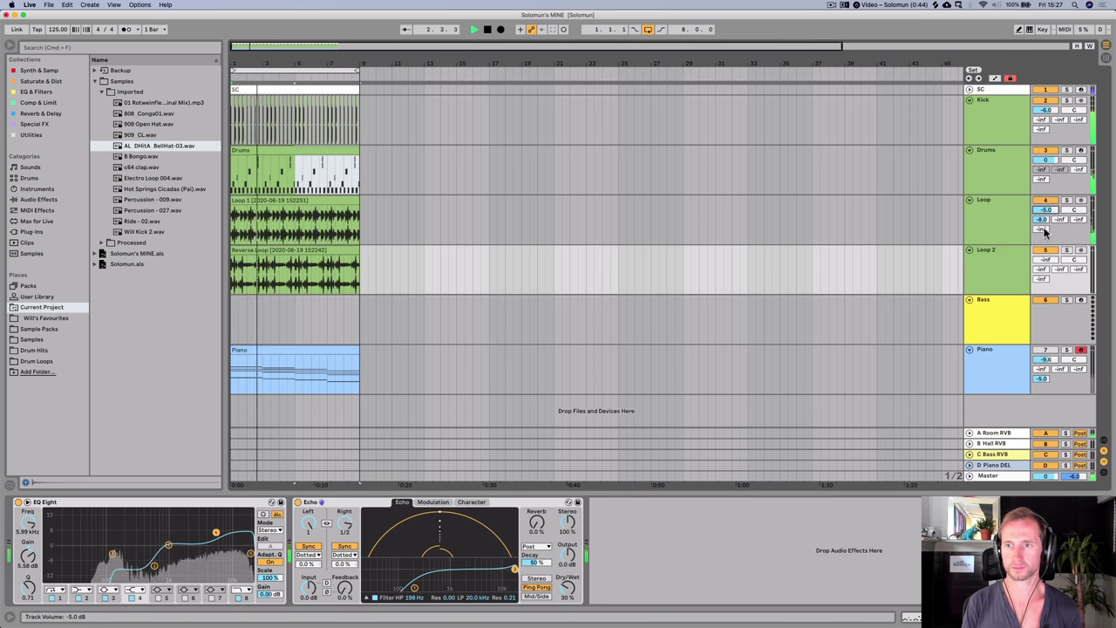
{"action": "mouse_move", "coordinate": [1044, 209]}
{"action": "left_mouse_down"}
{"action": "mouse_move", "coordinate": [1045, 236]}
{"action": "mouse_move", "coordinate": [1045, 219]}
{"action": "left_mouse_up"}
{"action": "mouse_move", "coordinate": [1044, 260]}
{"action": "left_mouse_down"}
{"action": "mouse_move", "coordinate": [1044, 224]}
{"action": "mouse_move", "coordinate": [1045, 257]}
{"action": "left_mouse_up"}
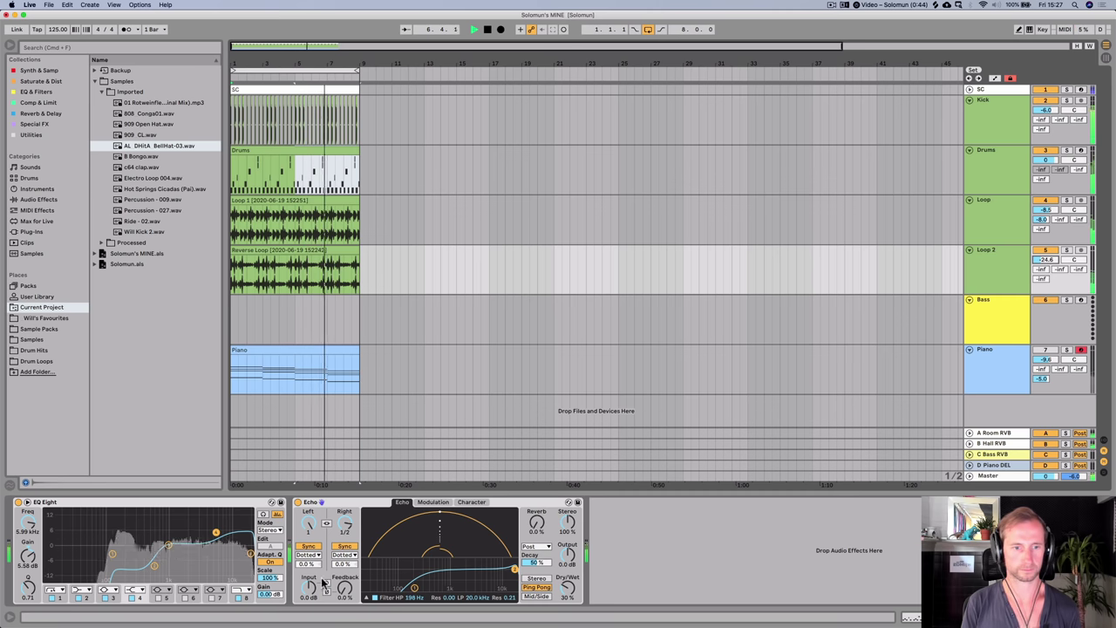
- Move band 4 of Loop 2's EQ Eight to 5.39 kHz with 7.81 dB gain and save the set
{"action": "left_click_drag", "start_coordinate": [215, 532], "coordinate": [212, 527]}
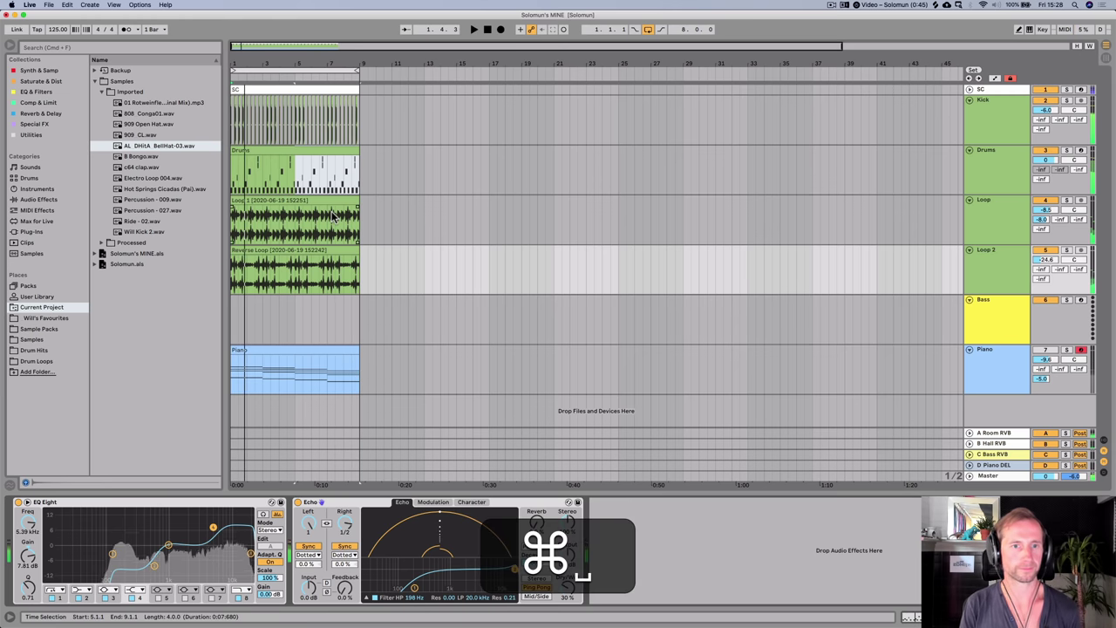
{"action": "key", "text": "super+s"}
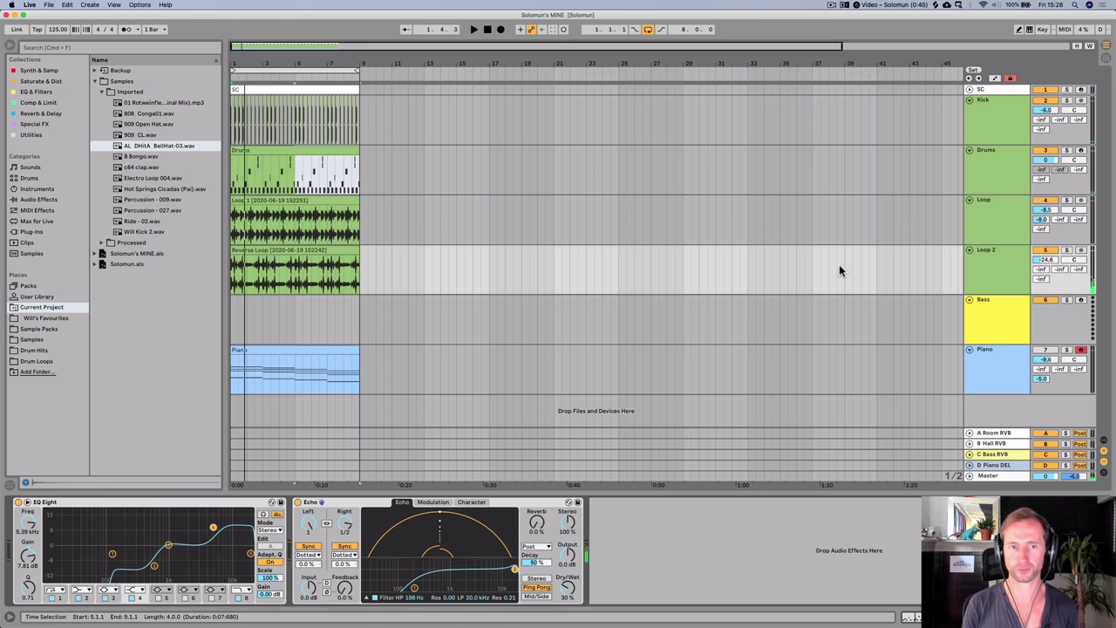
- Load the Operator synth from the Synth & Samp collection onto the Bass track
{"action": "left_click", "coordinate": [1012, 302]}
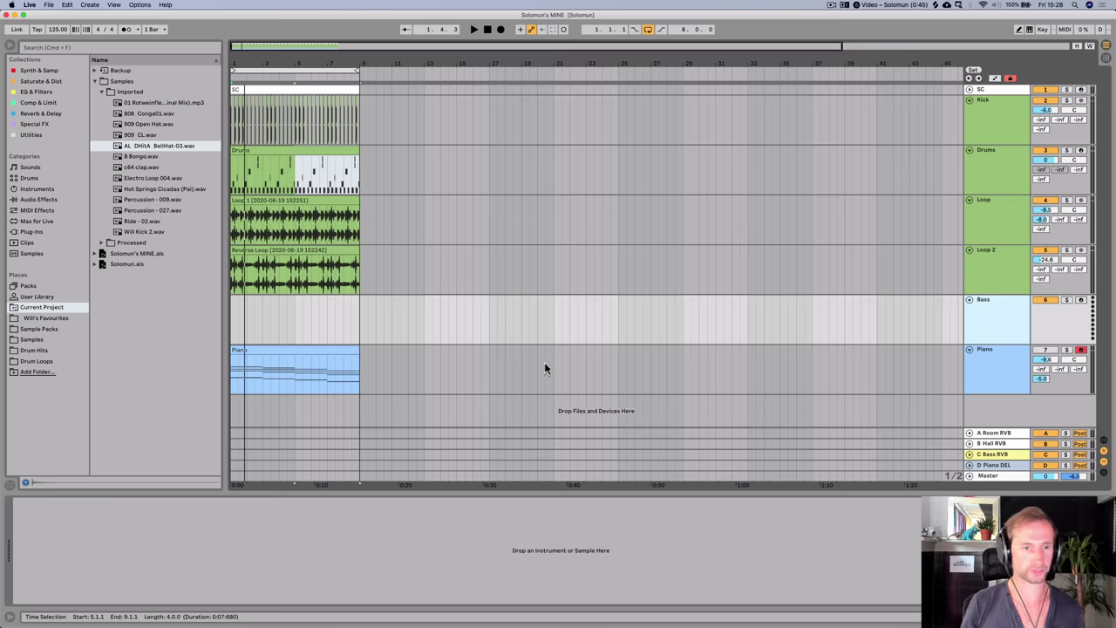
{"action": "left_click", "coordinate": [40, 74]}
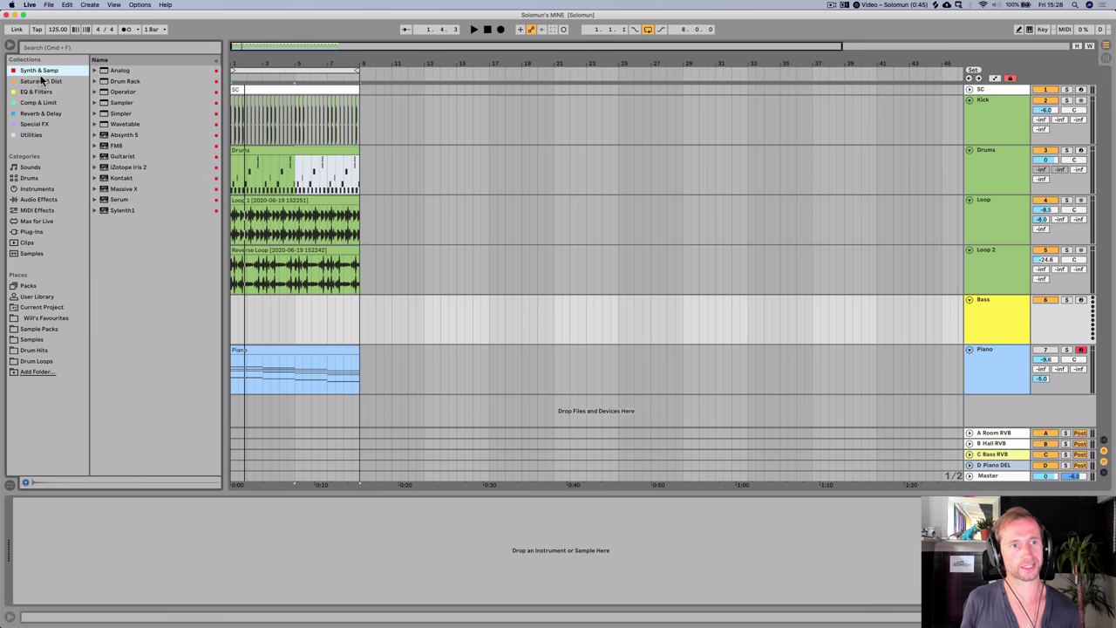
{"action": "left_click", "coordinate": [119, 82]}
{"action": "key", "text": "Down"}
{"action": "key", "text": "Return"}
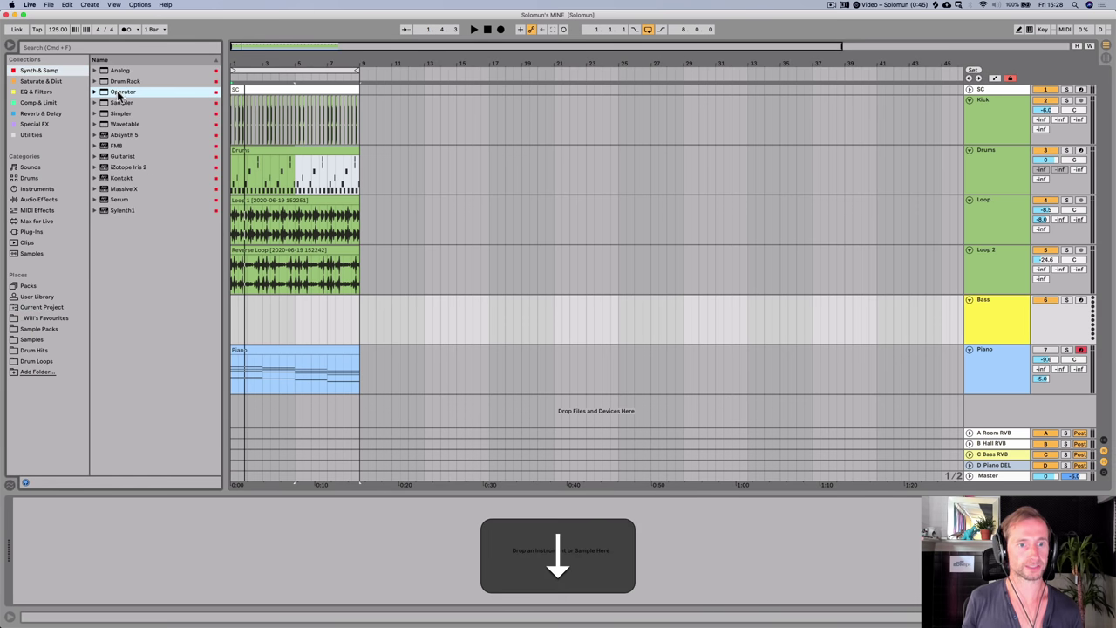
{"action": "left_click_drag", "start_coordinate": [118, 96], "coordinate": [288, 321]}
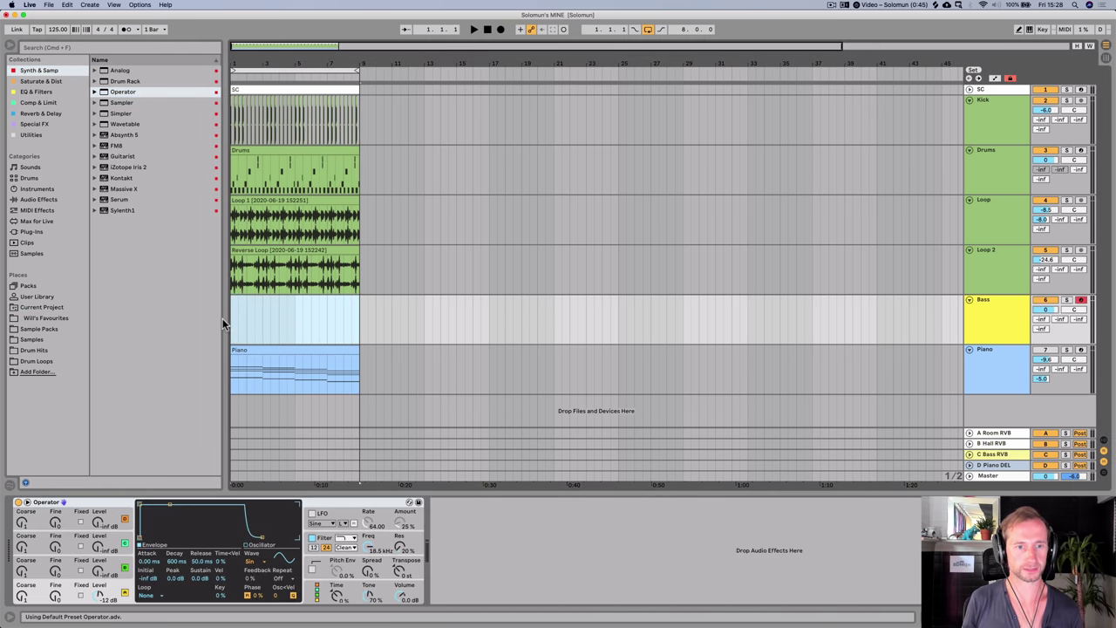
- Create an eight-bar MIDI clip at the start of the Bass track and name it Bass
{"action": "key", "text": "shift+super+m"}
{"action": "key", "text": "shift+super+r"}
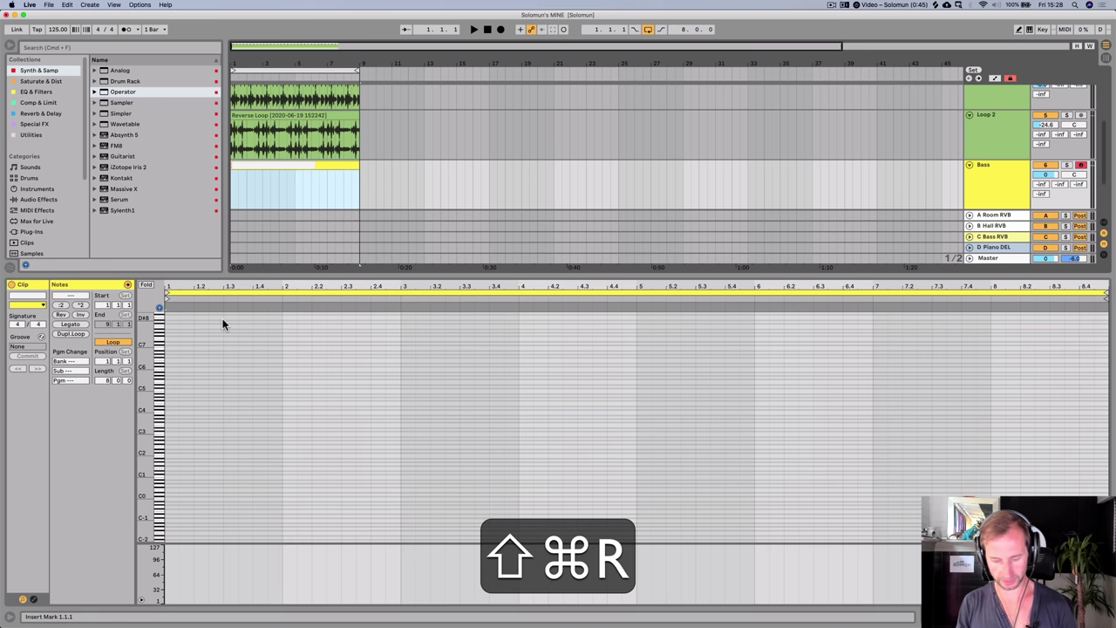
{"action": "type", "text": "Bass"}
{"action": "key", "text": "Return"}
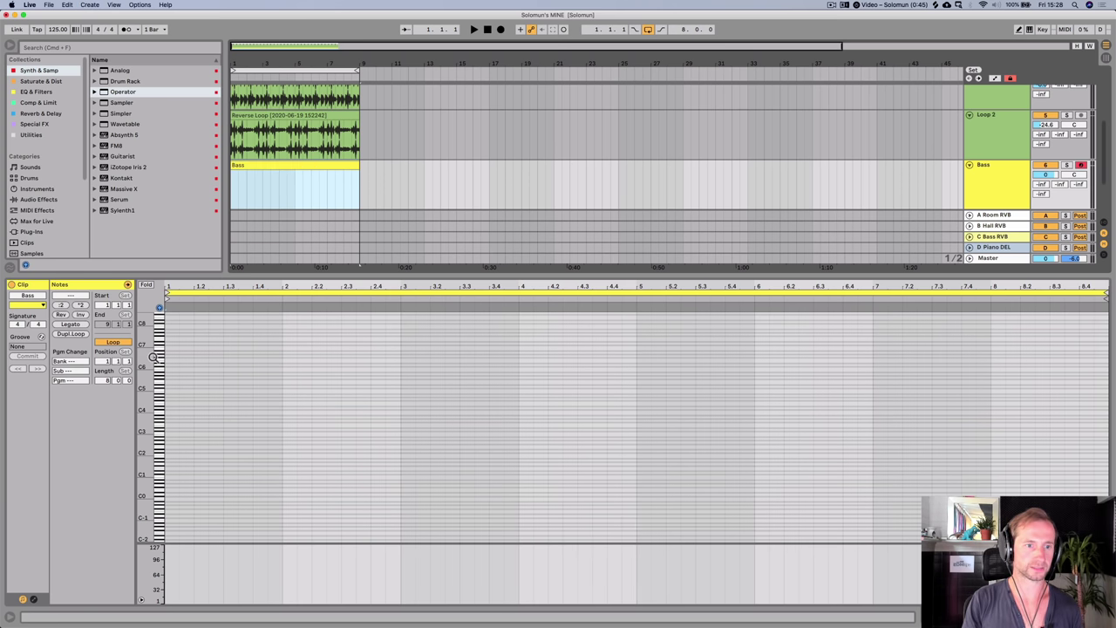
- Enter an eighth note on D#5 at 1.1.1 of the Bass clip and transpose it down by octaves to D#1
{"action": "left_click_drag", "start_coordinate": [149, 358], "coordinate": [158, 419]}
{"action": "left_click", "coordinate": [165, 400]}
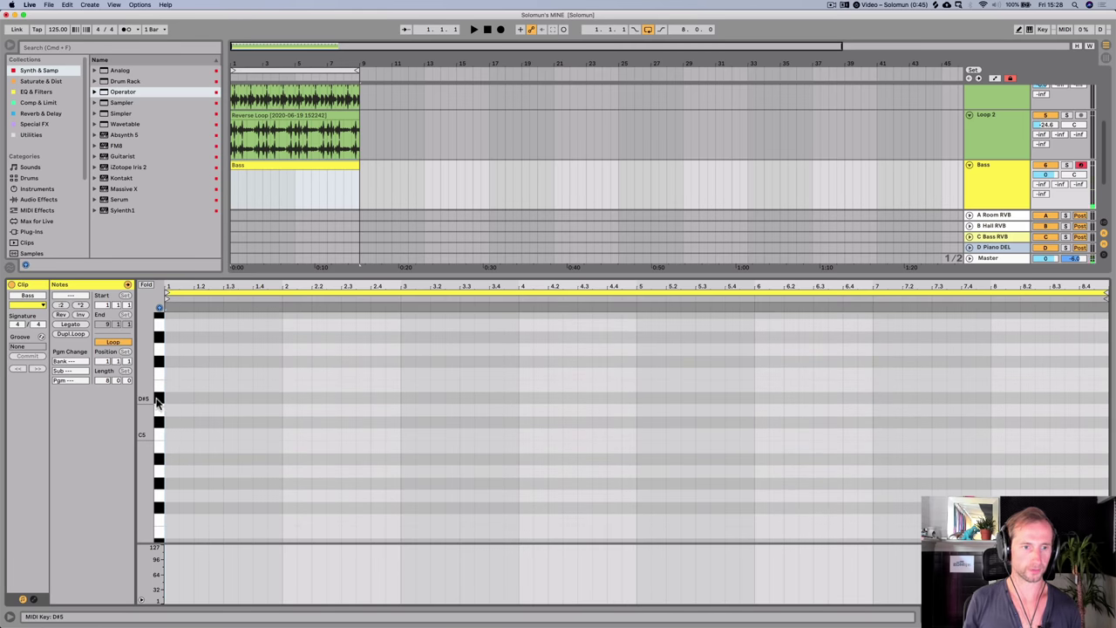
{"action": "key", "text": "p"}
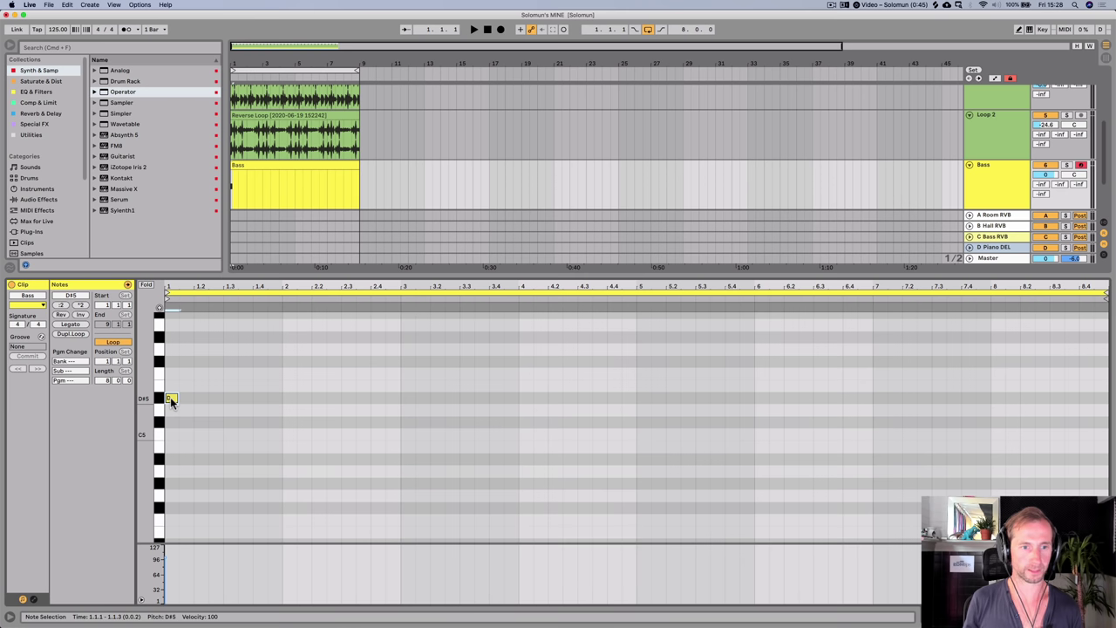
{"action": "key", "text": "shift+Down"}
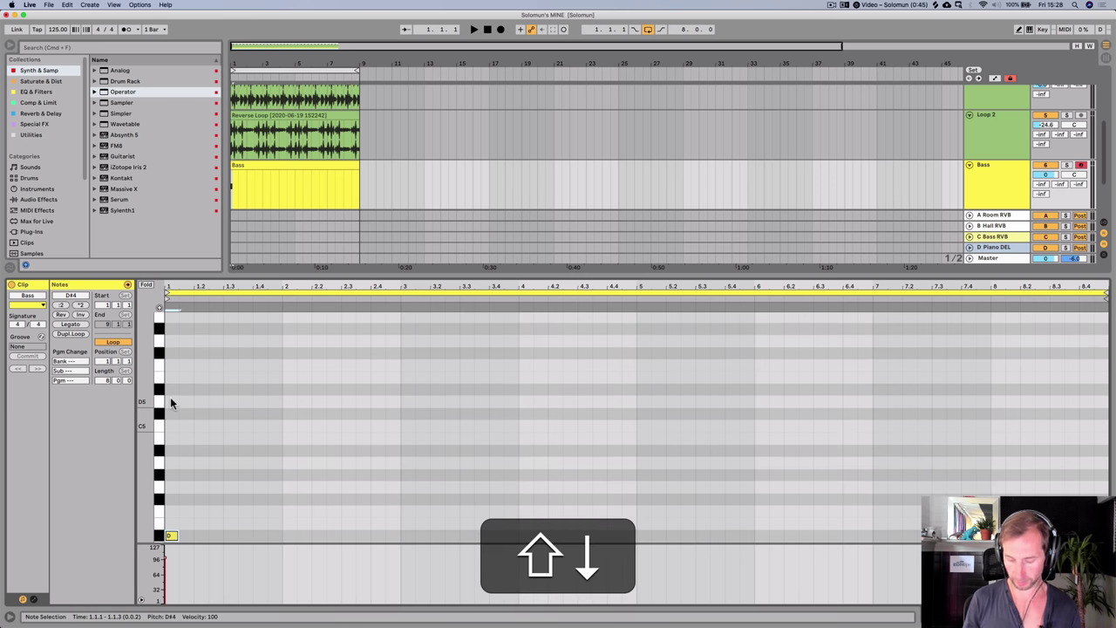
{"action": "key", "text": "shift+p"}
{"action": "key", "text": "shift+Down"}
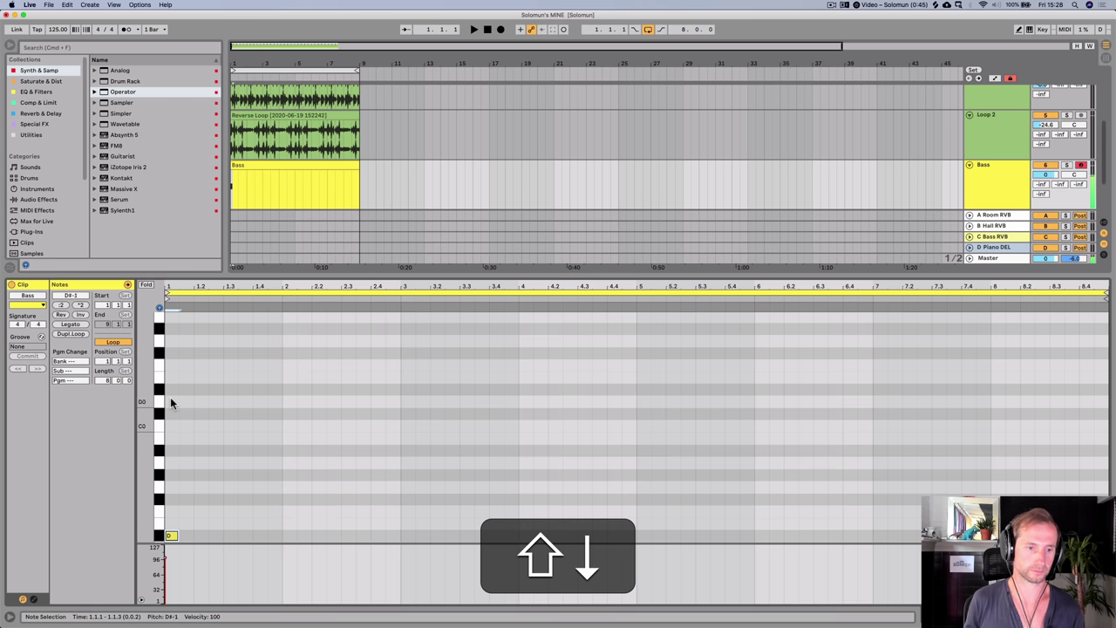
{"action": "key", "text": "shift+Up"}
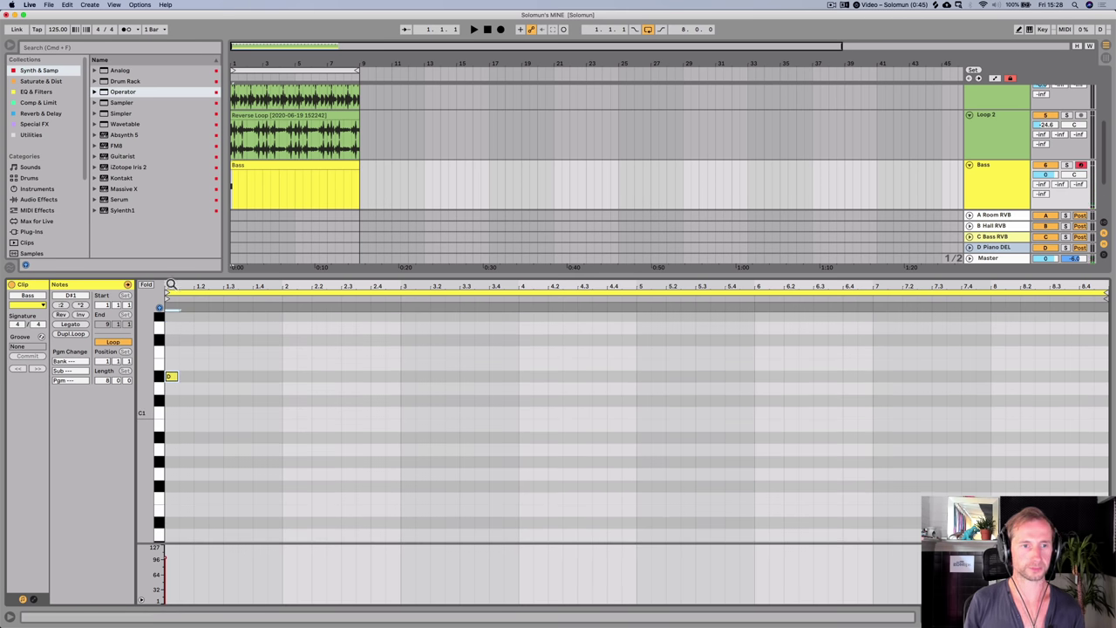
- Add two sixteenth notes on D#1 at 1.1.3 and 1.1.4, and select all three notes of the first beat
{"action": "left_click_drag", "start_coordinate": [171, 285], "coordinate": [172, 307]}
{"action": "key", "text": "space"}
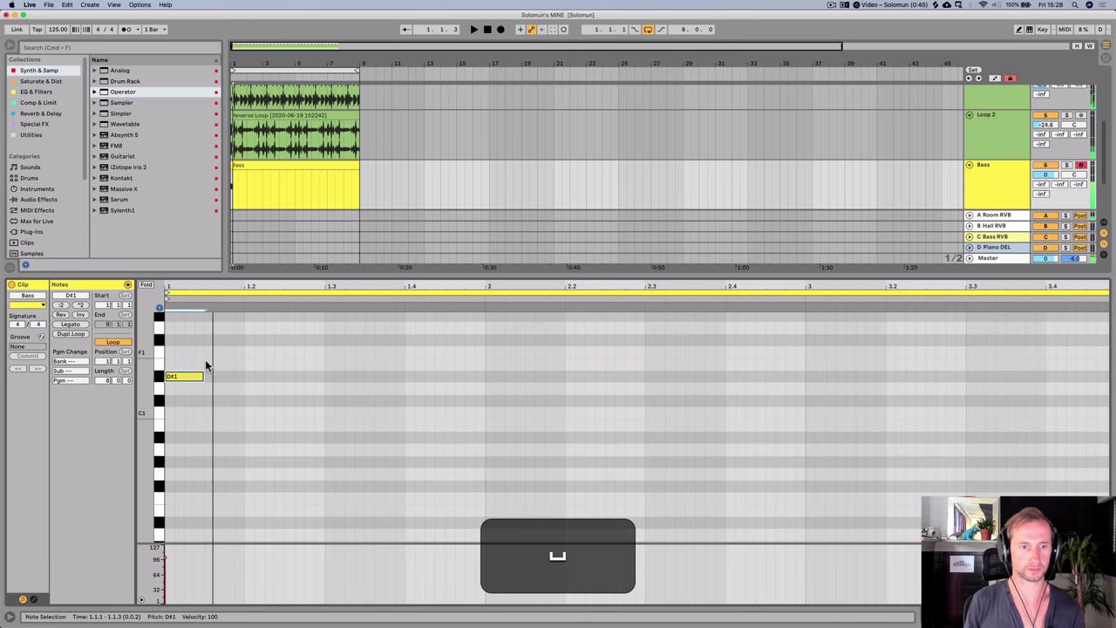
{"action": "left_click", "coordinate": [210, 380]}
{"action": "left_click_drag", "start_coordinate": [222, 375], "coordinate": [244, 391]}
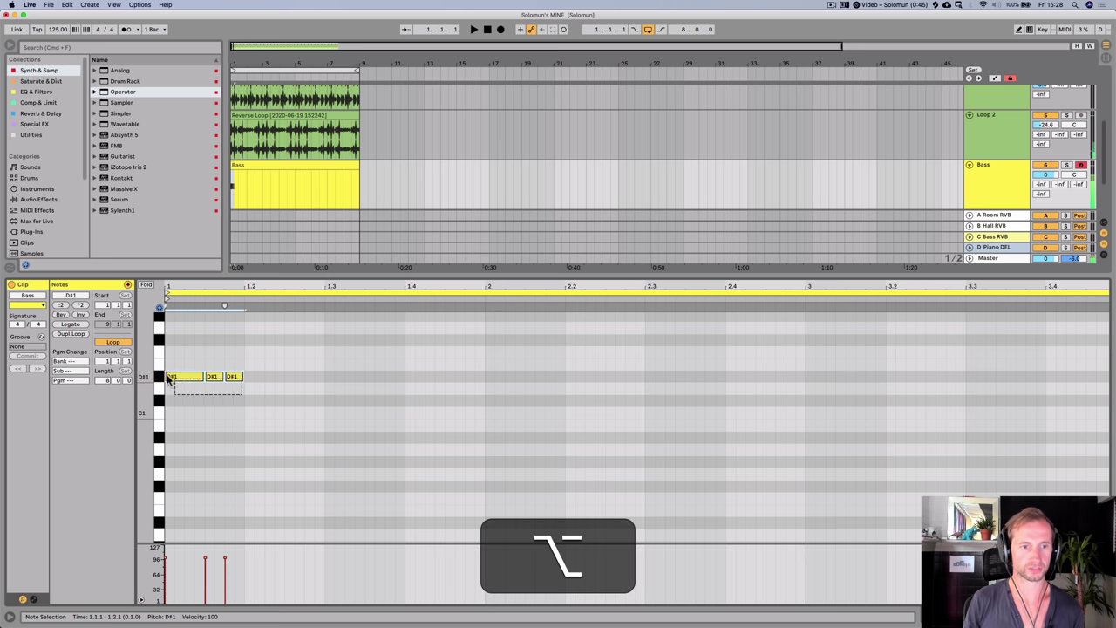
- Duplicate the selected three-note D#1 pattern beat by beat to fill the eight-bar Bass clip
{"action": "key", "text": "super+d"}
{"action": "key", "text": "super+d"}
{"action": "key", "text": "super+d"}
{"action": "key", "text": "super+d"}
{"action": "key", "text": "super+d"}
{"action": "key", "text": "super+d"}
{"action": "key", "text": "super+d"}
{"action": "key", "text": "super+d"}
{"action": "key", "text": "super+d"}
{"action": "key", "text": "super+d"}
{"action": "key", "text": "super+d"}
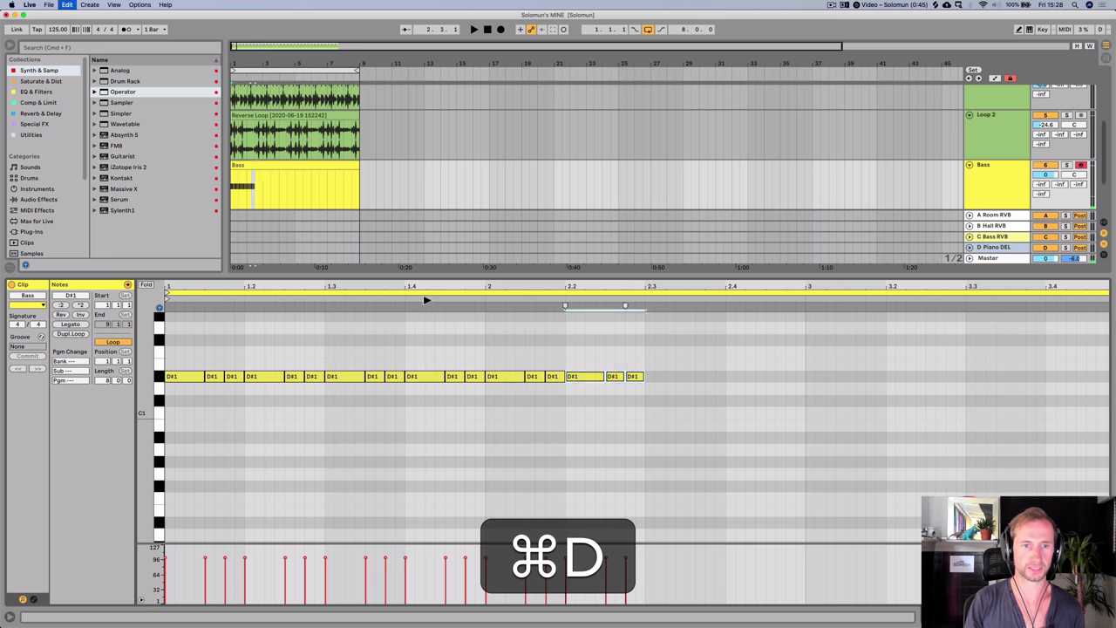
{"action": "key", "text": "super+d"}
{"action": "key", "text": "super+d"}
{"action": "key", "text": "super+d"}
{"action": "key", "text": "super+d"}
{"action": "key", "text": "super+d"}
{"action": "key", "text": "super+d"}
{"action": "key", "text": "super+d"}
{"action": "key", "text": "super+d"}
{"action": "key", "text": "super+d"}
{"action": "key", "text": "super+d"}
{"action": "key", "text": "super+d"}
{"action": "key", "text": "super+d"}
{"action": "key", "text": "super+d"}
{"action": "key", "text": "super+d"}
{"action": "key", "text": "super+d"}
{"action": "key", "text": "super+d"}
{"action": "key", "text": "super+d"}
{"action": "key", "text": "super+d"}
{"action": "key", "text": "super+d"}
{"action": "key", "text": "super+d"}
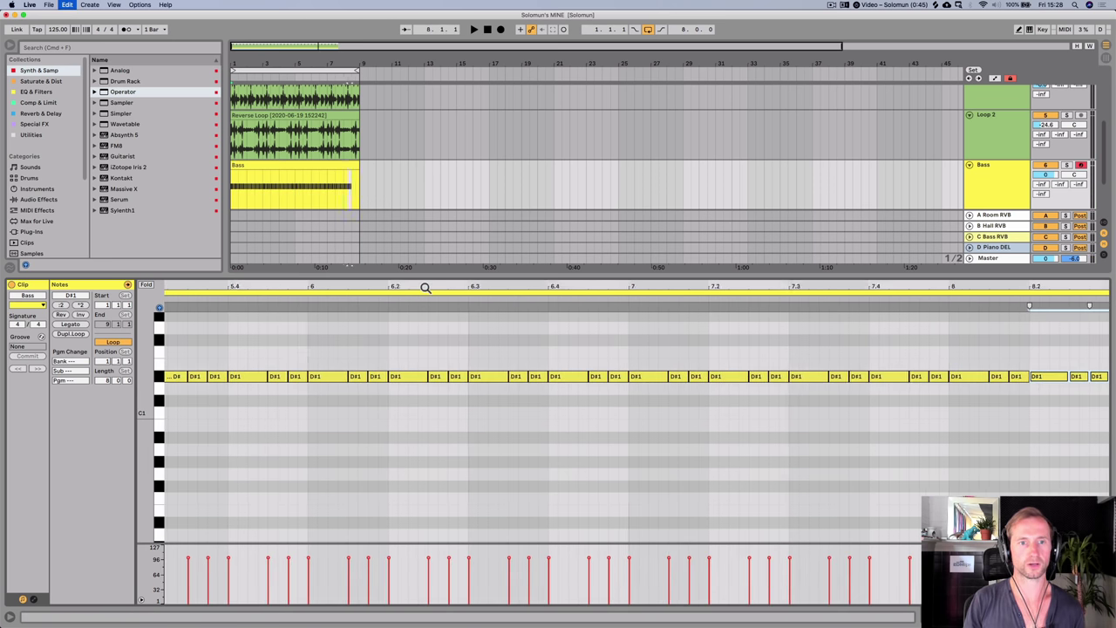
- Solo the Bass track and, during playback, set Operator's oscillator envelope to -inf dB sustain and 447 ms decay
{"action": "key", "text": "shift+super+Tab"}
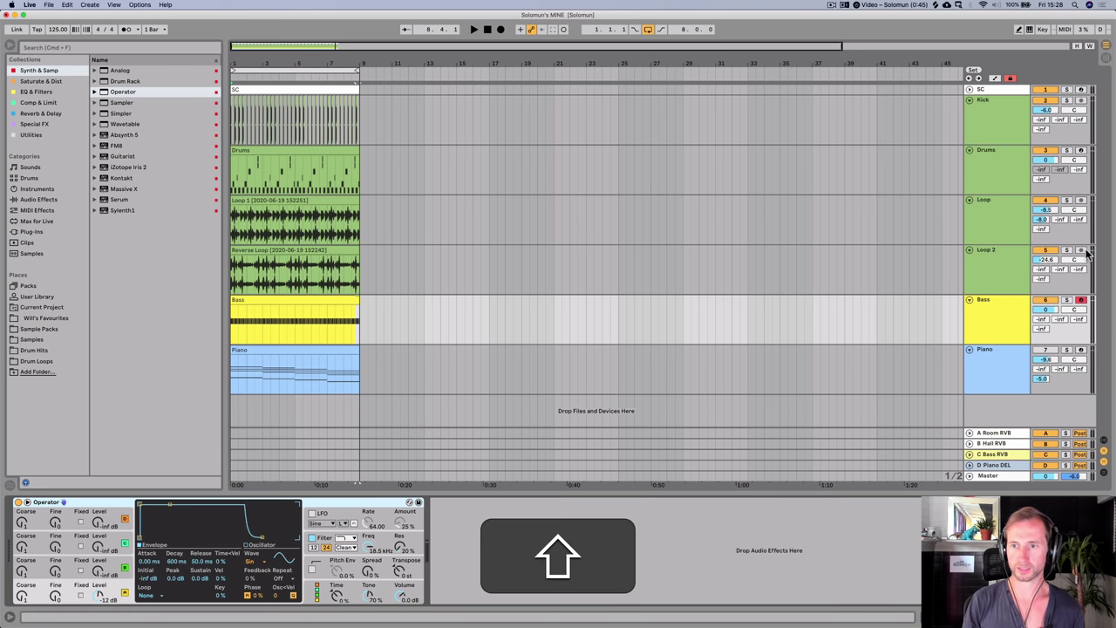
{"action": "left_click", "coordinate": [1065, 300]}
{"action": "key", "text": "space"}
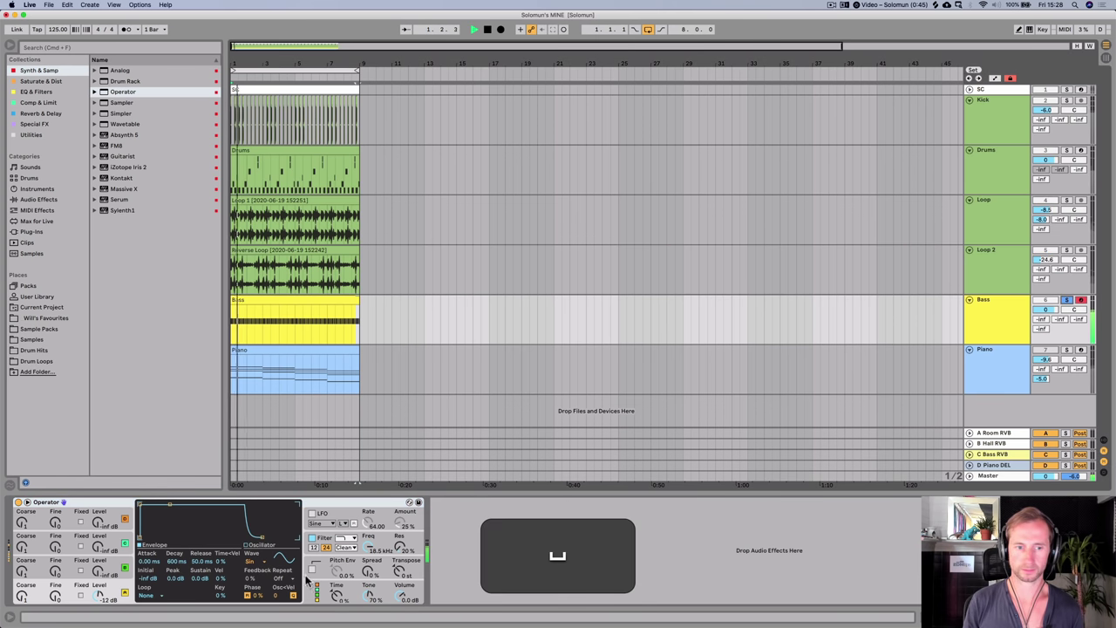
{"action": "key", "text": "space"}
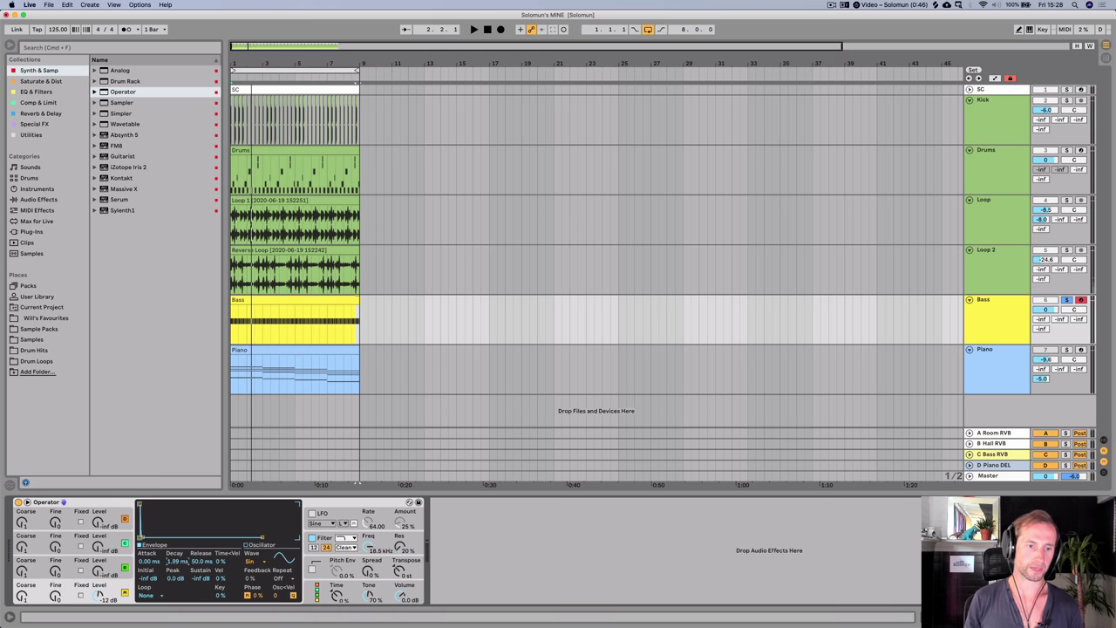
{"action": "key", "text": "space"}
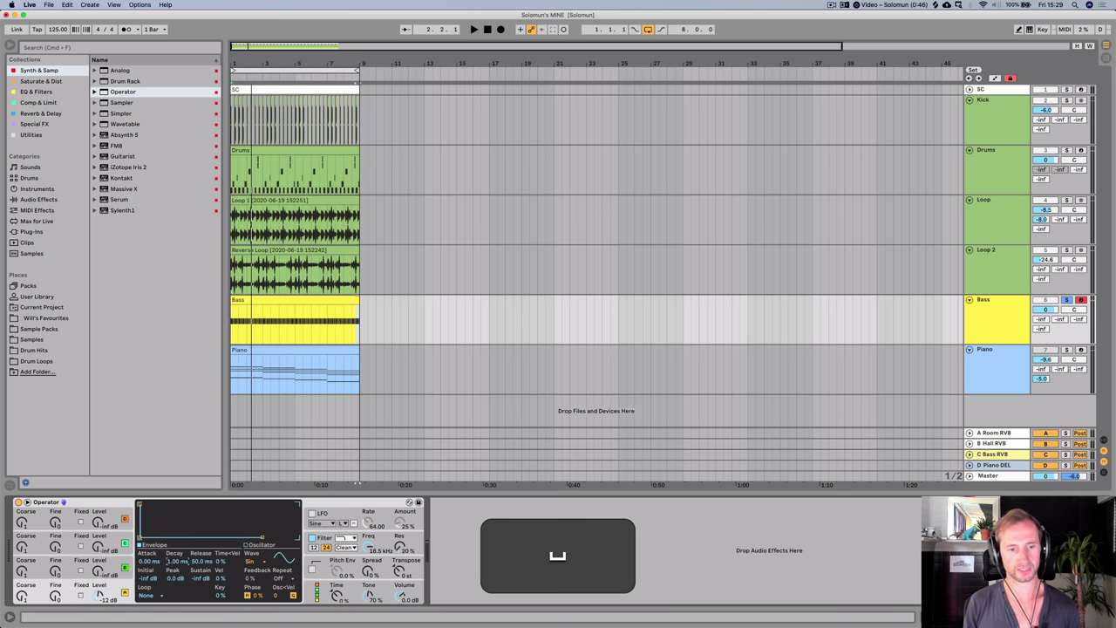
{"action": "left_click_drag", "start_coordinate": [176, 561], "coordinate": [176, 532]}
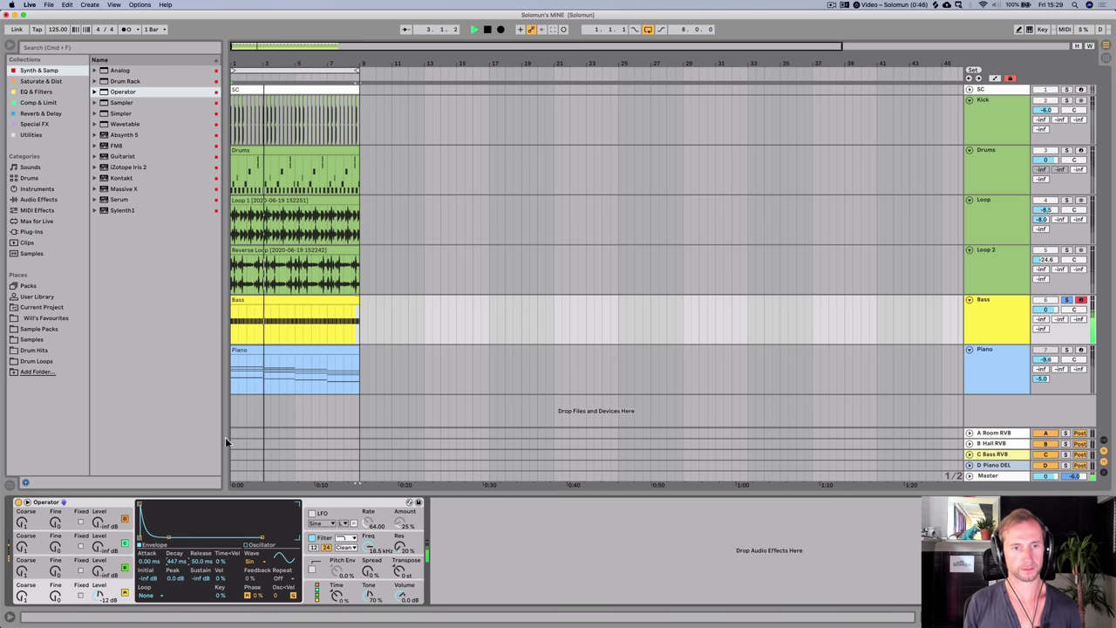
{"action": "key", "text": "space"}
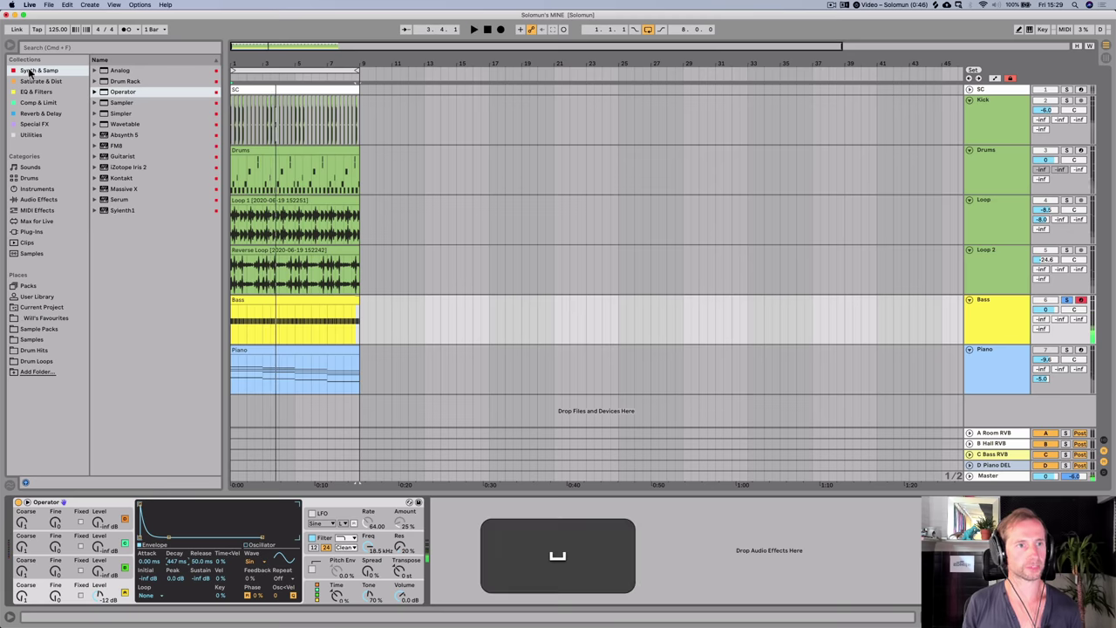
- Add a Compressor from the Comp & Limit collection after Operator, expand its sidechain section and rename it Pump COMP
{"action": "left_click", "coordinate": [38, 103]}
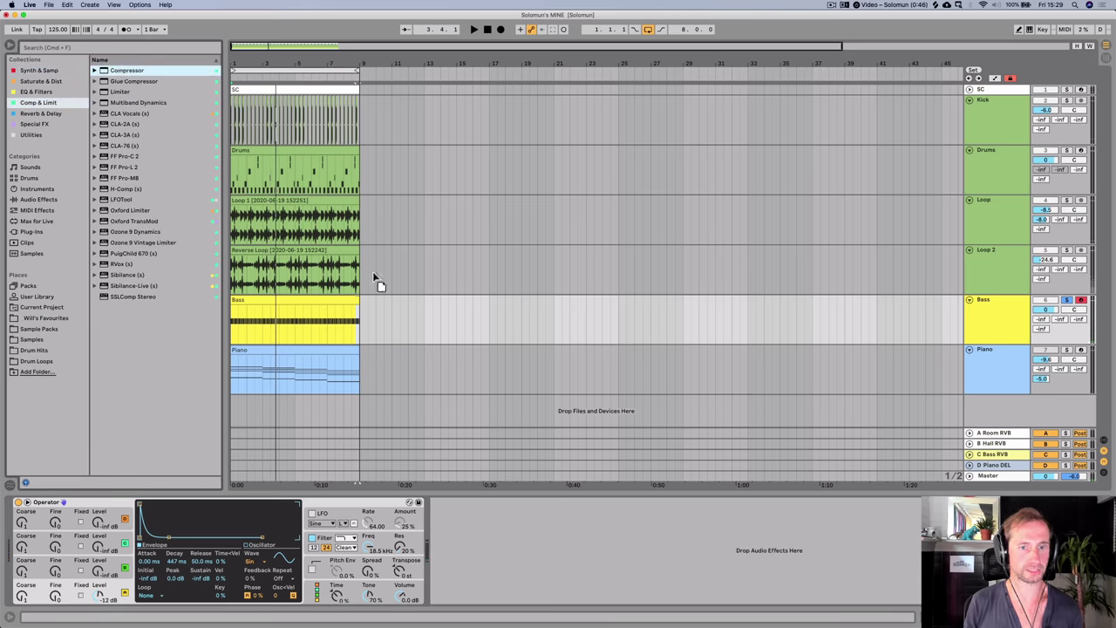
{"action": "left_click_drag", "start_coordinate": [439, 547], "coordinate": [440, 546]}
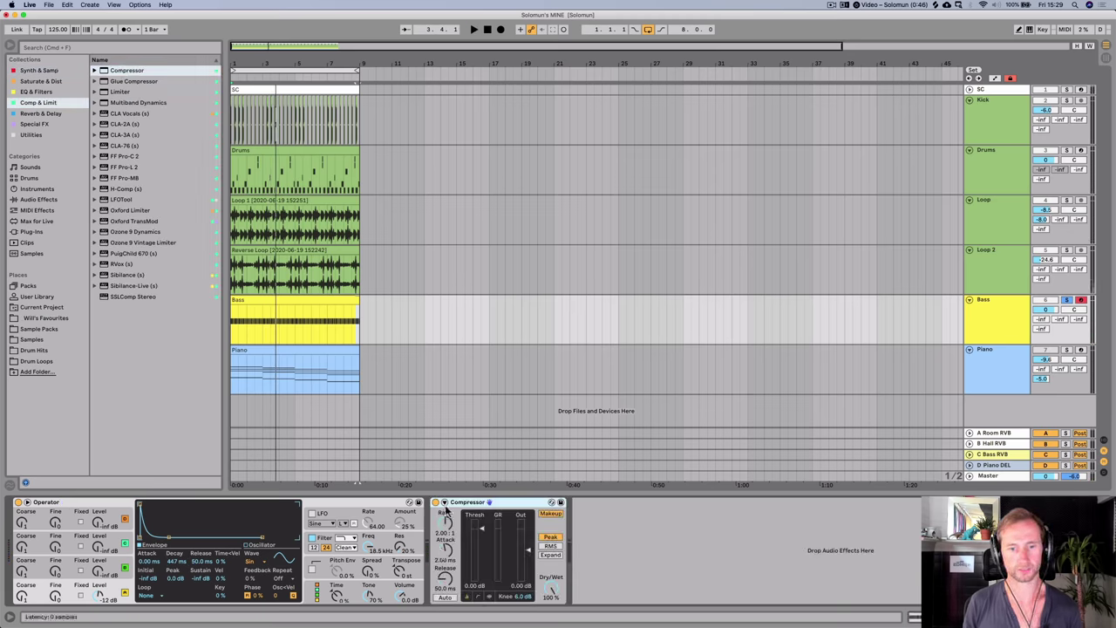
{"action": "left_click", "coordinate": [444, 503]}
{"action": "key", "text": "super+r"}
{"action": "type", "text": "PY"}
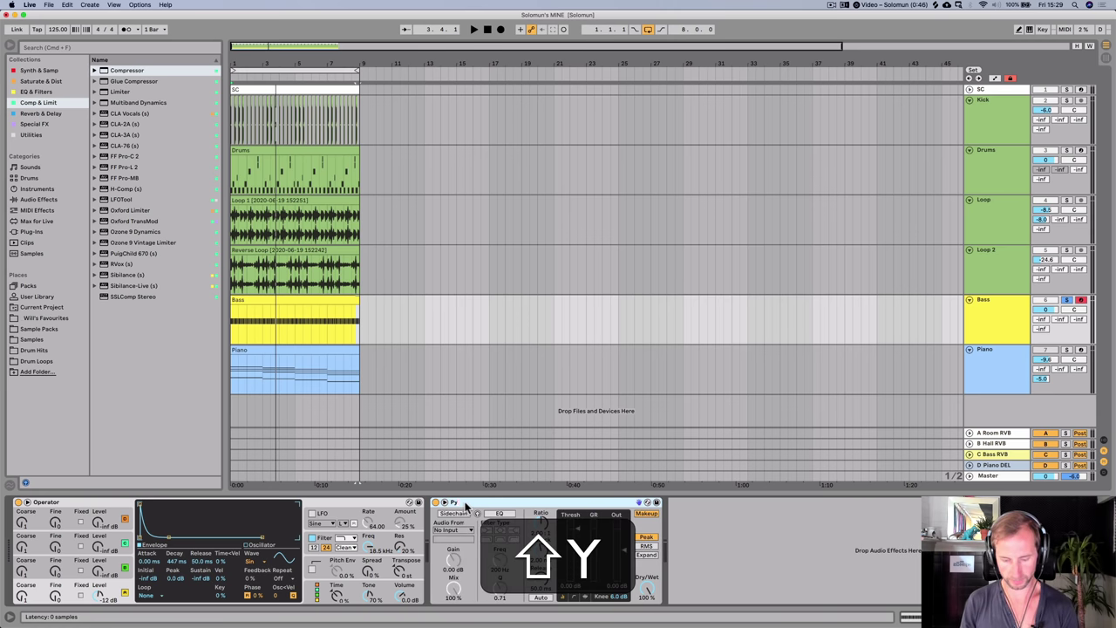
{"action": "type", "text": "mp COMP"}
{"action": "key", "text": "Return"}
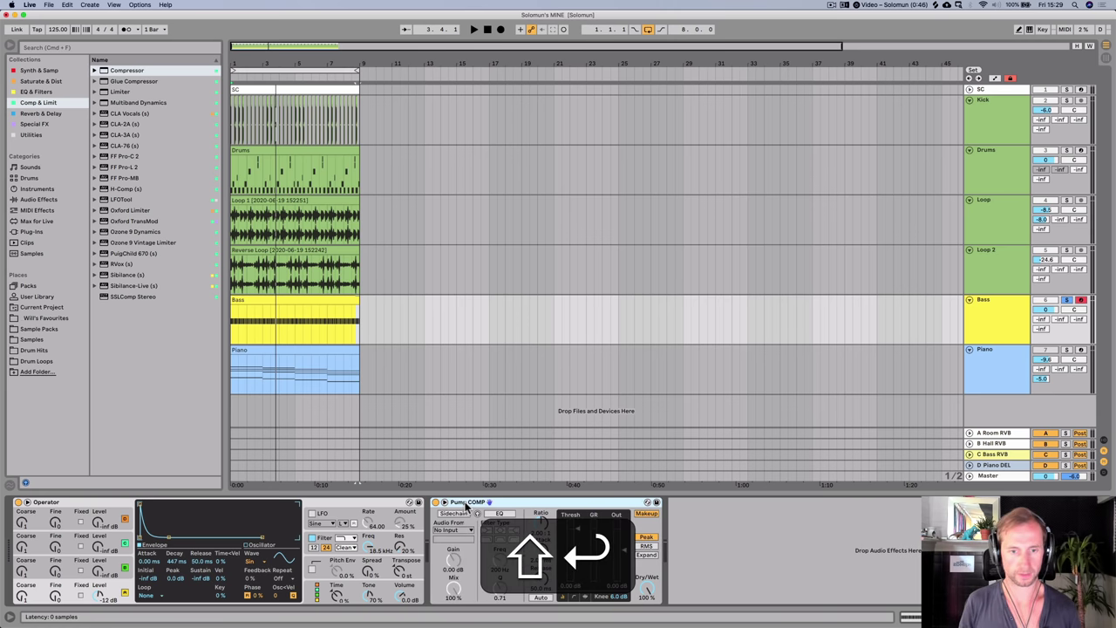
- Enable sidechaining on Pump COMP and set its audio source to the SC track
{"action": "left_click", "coordinate": [458, 514]}
{"action": "left_click", "coordinate": [449, 530]}
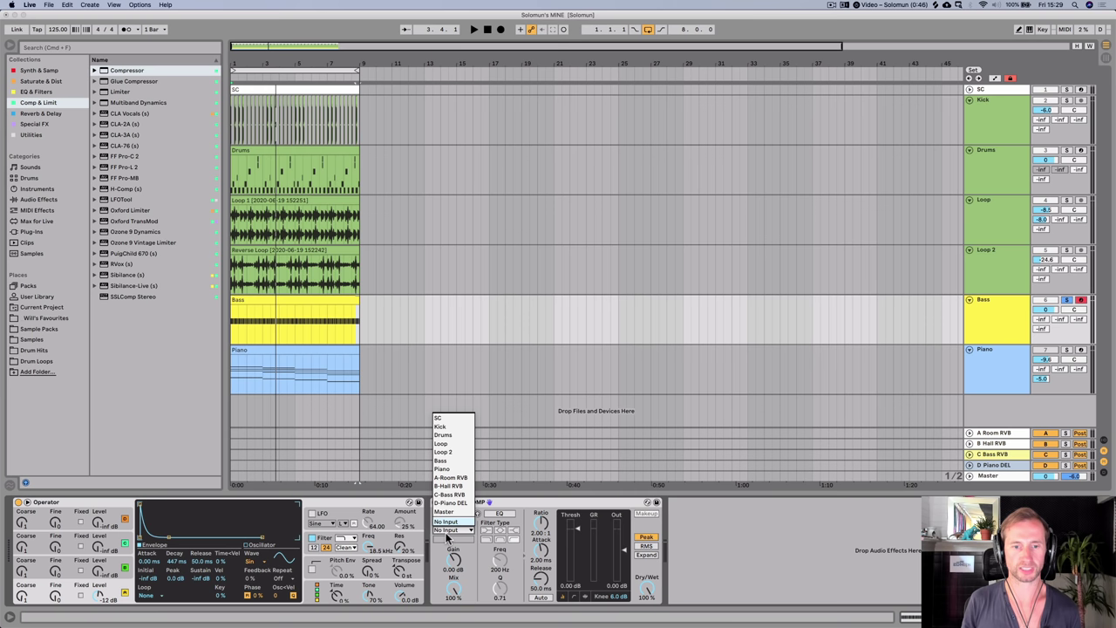
{"action": "left_click", "coordinate": [439, 419]}
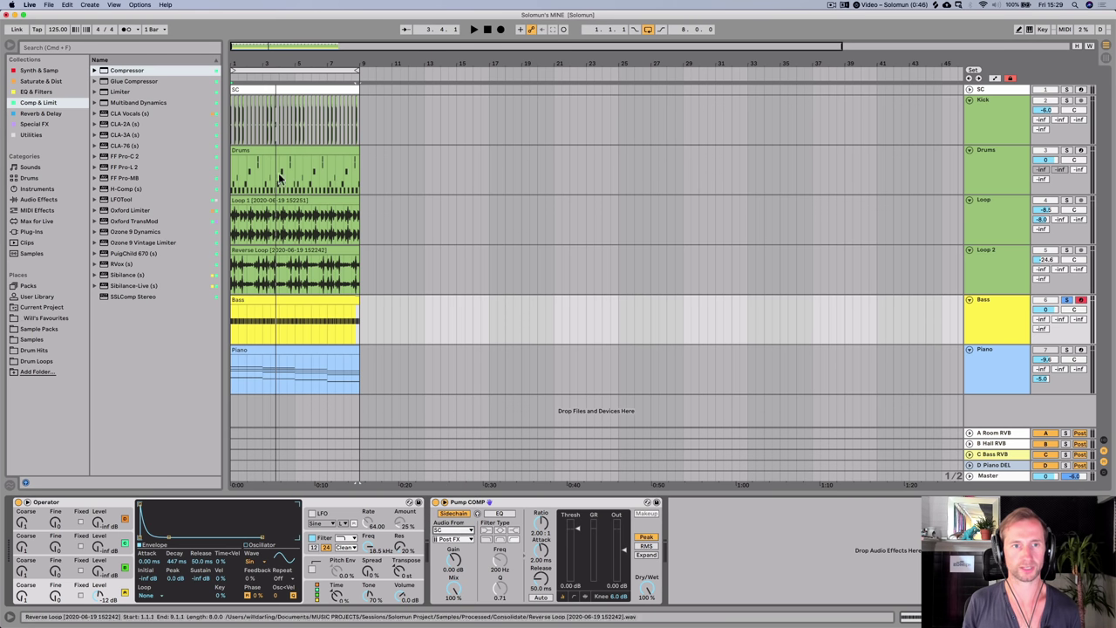
- Examine the SC track's sampler, output routing and MIDI clip, plus the Piano track's effects, and return to the Bass track's devices
{"action": "left_click", "coordinate": [968, 90]}
{"action": "left_click", "coordinate": [981, 97]}
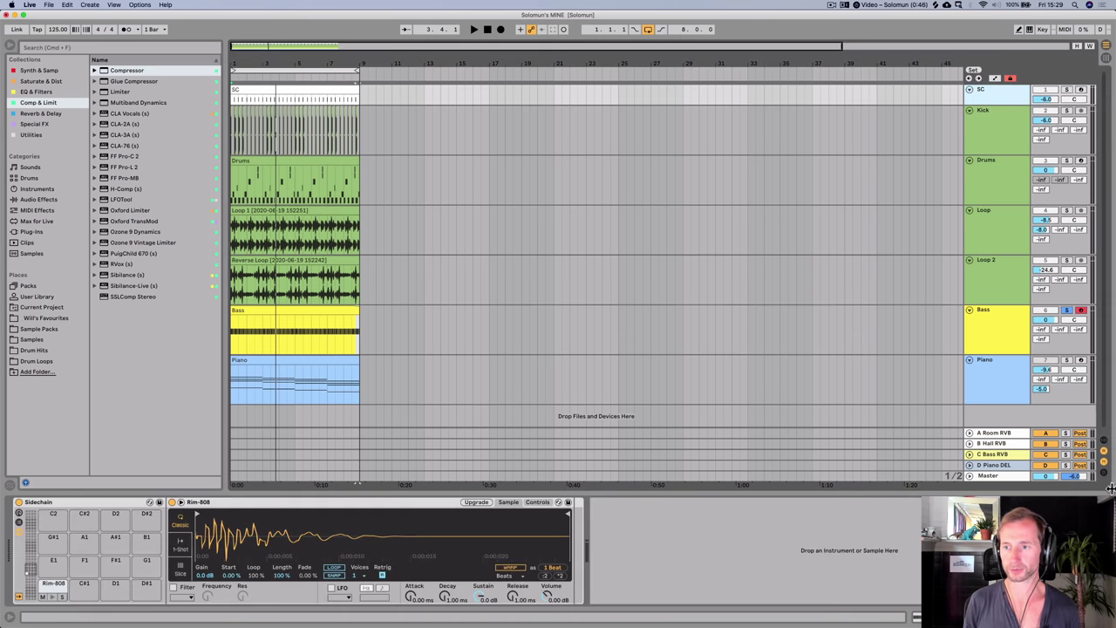
{"action": "left_click", "coordinate": [1103, 442]}
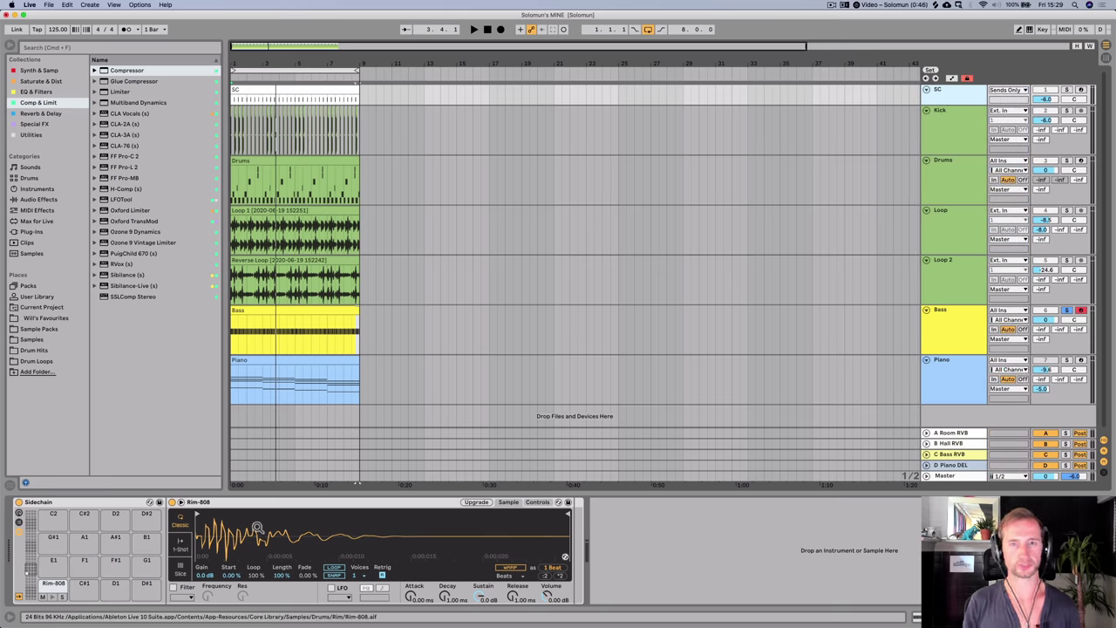
{"action": "double_click", "coordinate": [240, 90]}
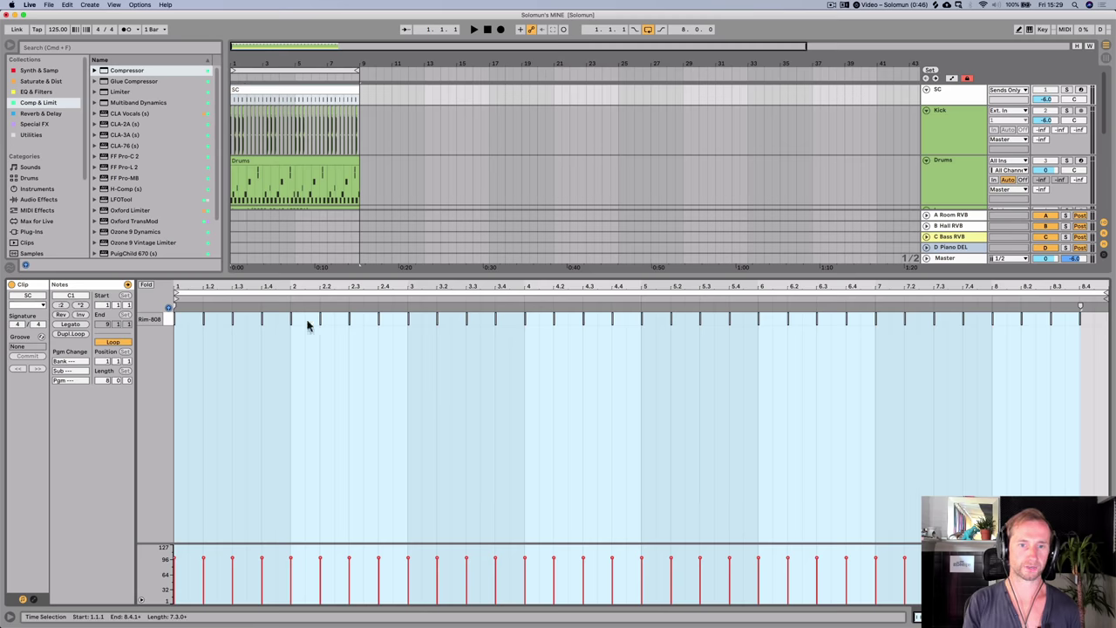
{"action": "key", "text": "shift+Tab"}
{"action": "left_click", "coordinate": [956, 323]}
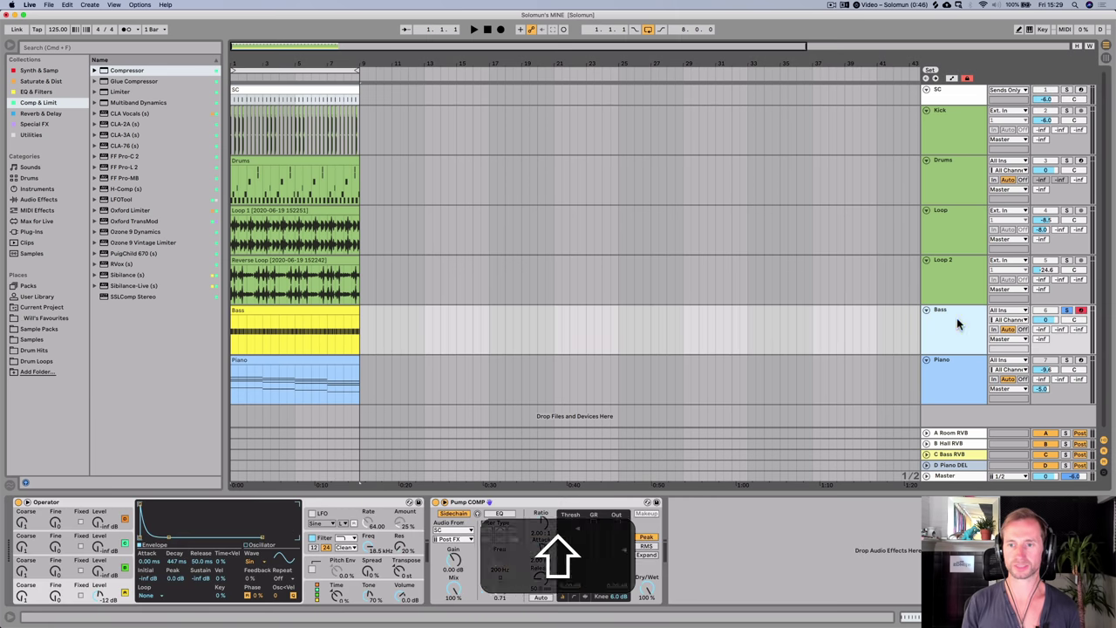
{"action": "left_click", "coordinate": [950, 368]}
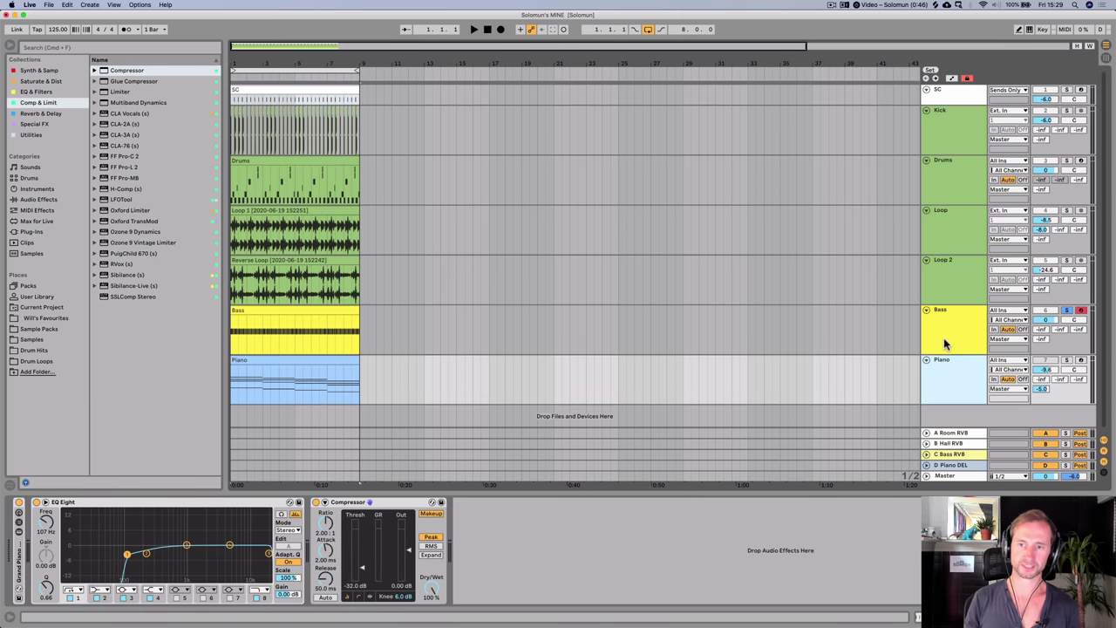
{"action": "left_click", "coordinate": [945, 340]}
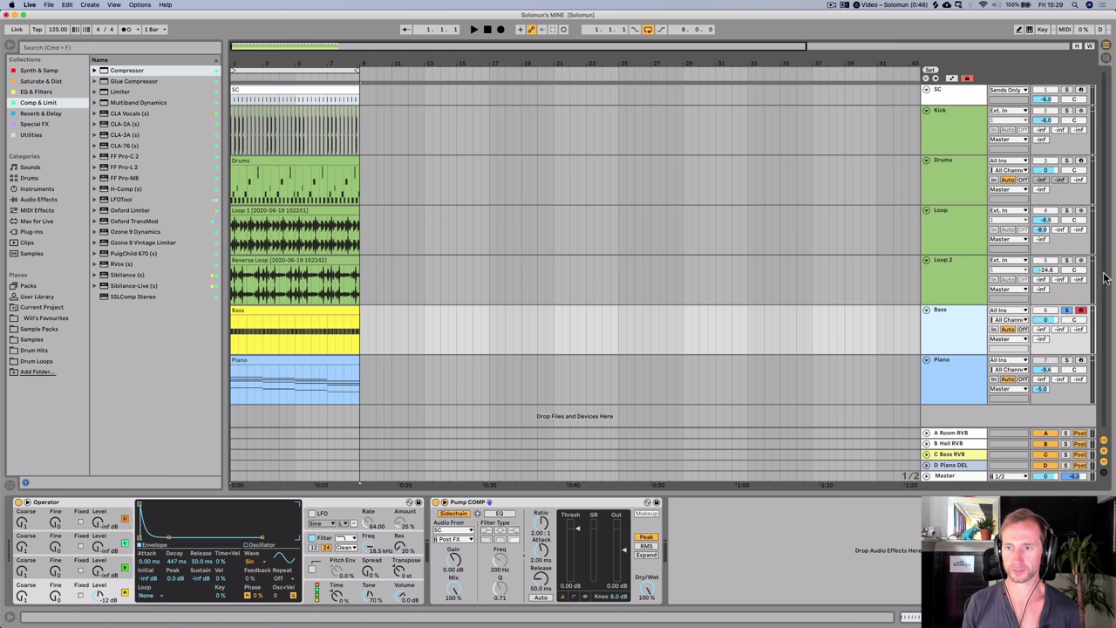
- During playback, set Pump COMP to -inf dB threshold, 6.30:1 ratio, 0.61 ms attack and 121 ms release
{"action": "key", "text": "space"}
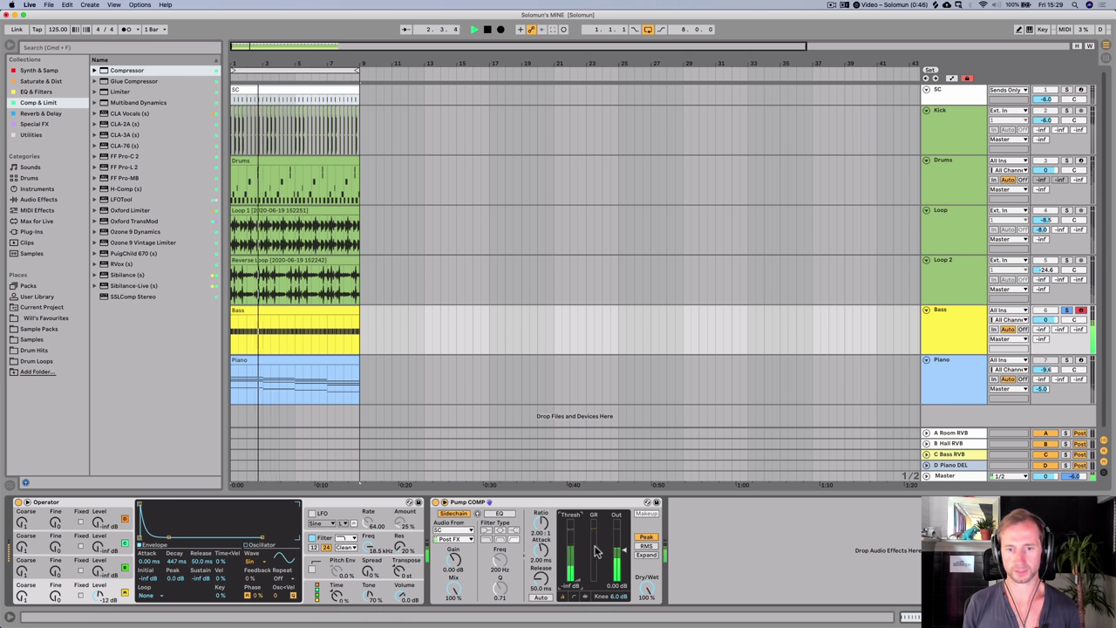
{"action": "left_click_drag", "start_coordinate": [541, 523], "coordinate": [541, 471]}
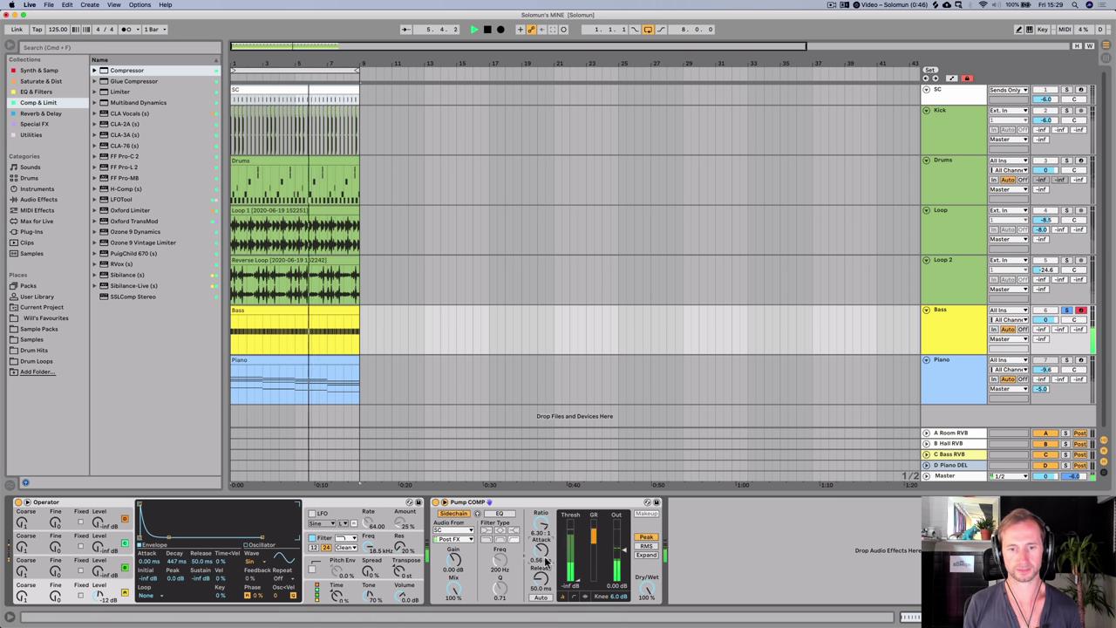
{"action": "left_click_drag", "start_coordinate": [541, 579], "coordinate": [540, 560]}
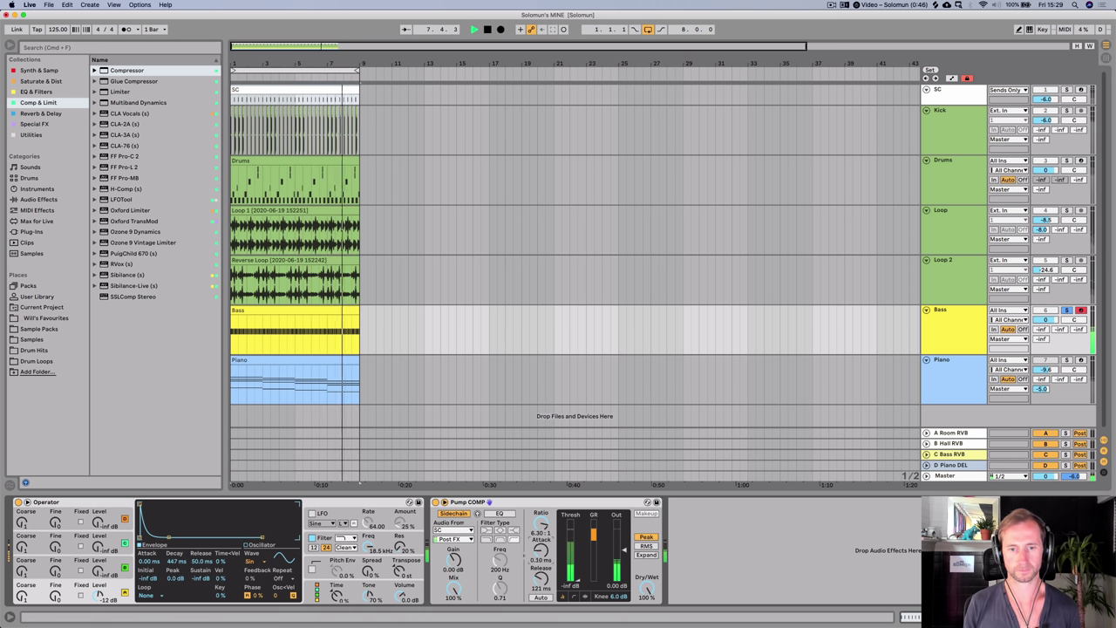
- Solo the Kick together with the Bass and set Operator's envelope decay to 631 ms
{"action": "left_click", "coordinate": [1067, 111], "text": "super"}
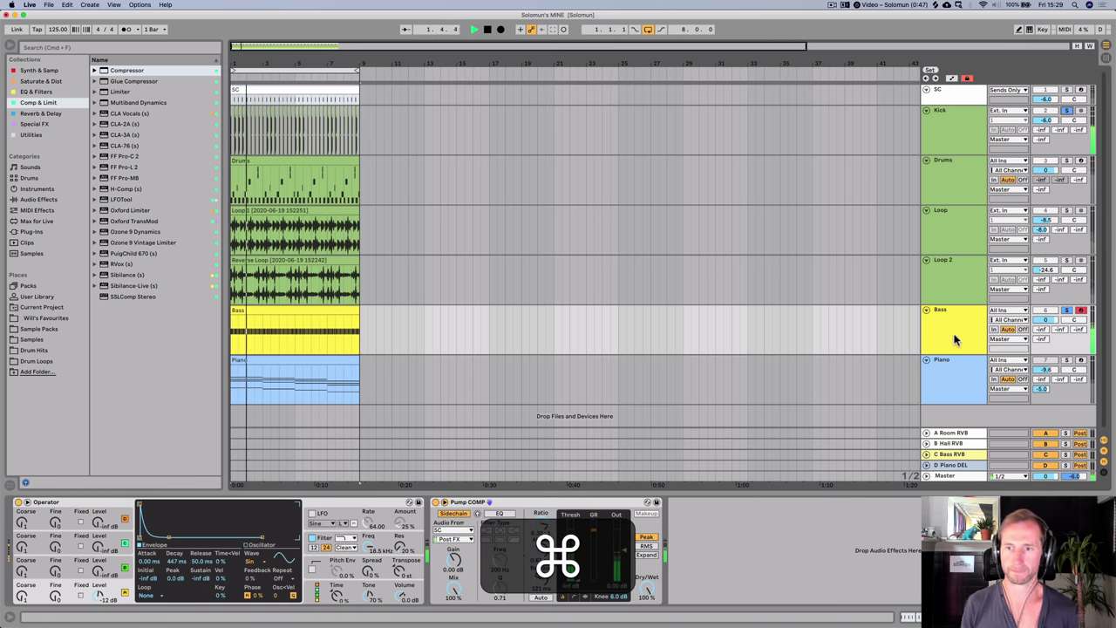
{"action": "mouse_move", "coordinate": [178, 561]}
{"action": "left_mouse_down"}
{"action": "mouse_move", "coordinate": [178, 541]}
{"action": "mouse_move", "coordinate": [178, 578]}
{"action": "left_mouse_up"}
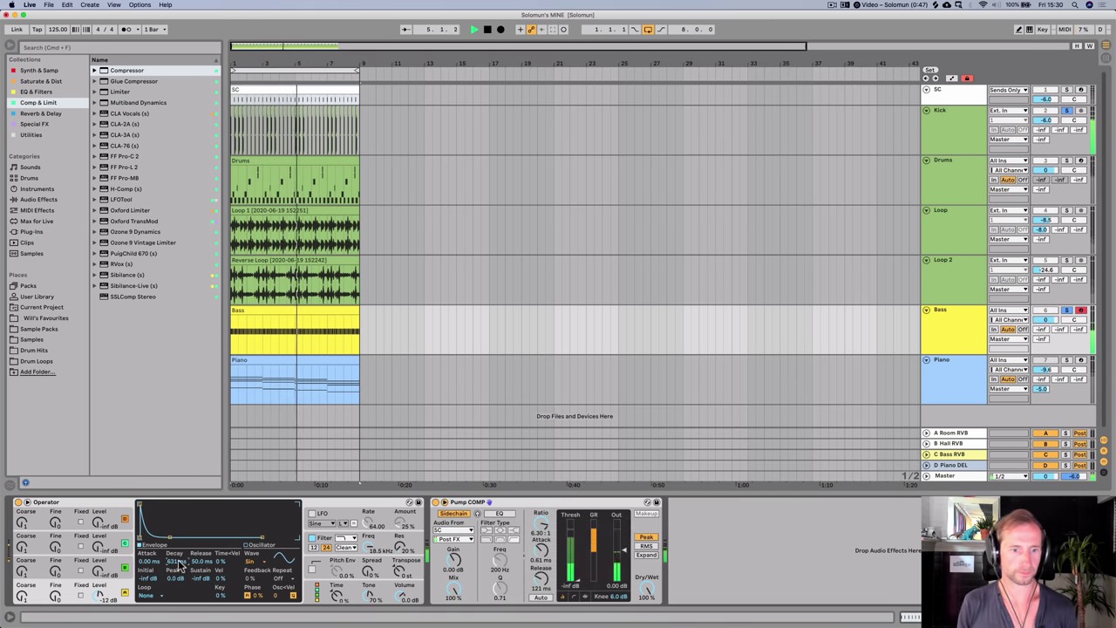
{"action": "key", "text": "super"}
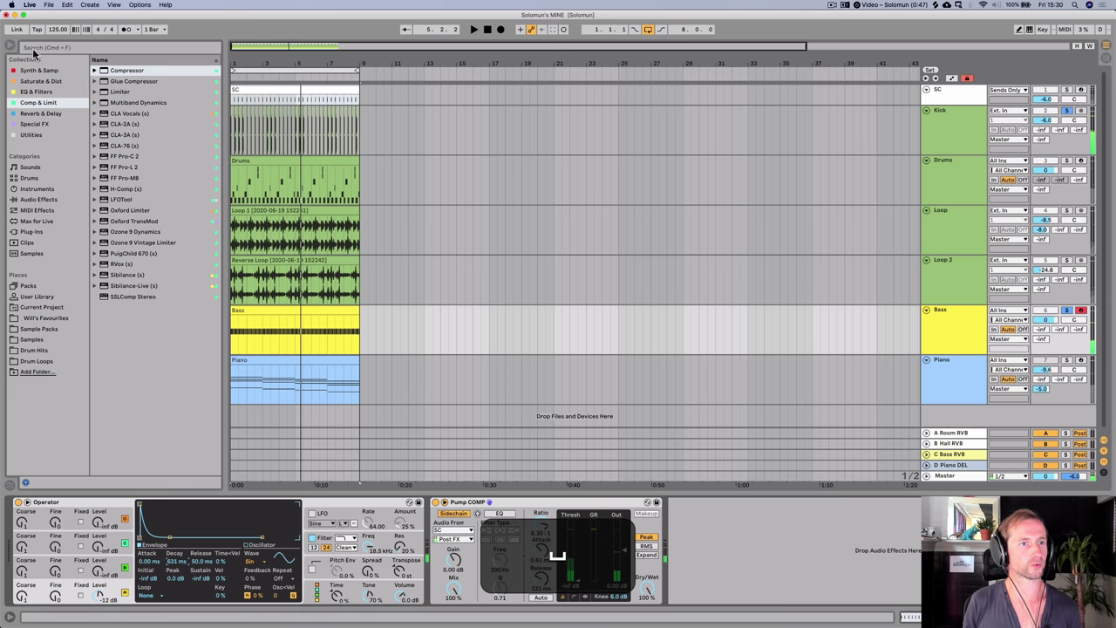
- Insert Ozone Imager 2 from the Utilities collection between Operator and Pump COMP, and move its window over the arrangement
{"action": "left_click", "coordinate": [35, 135]}
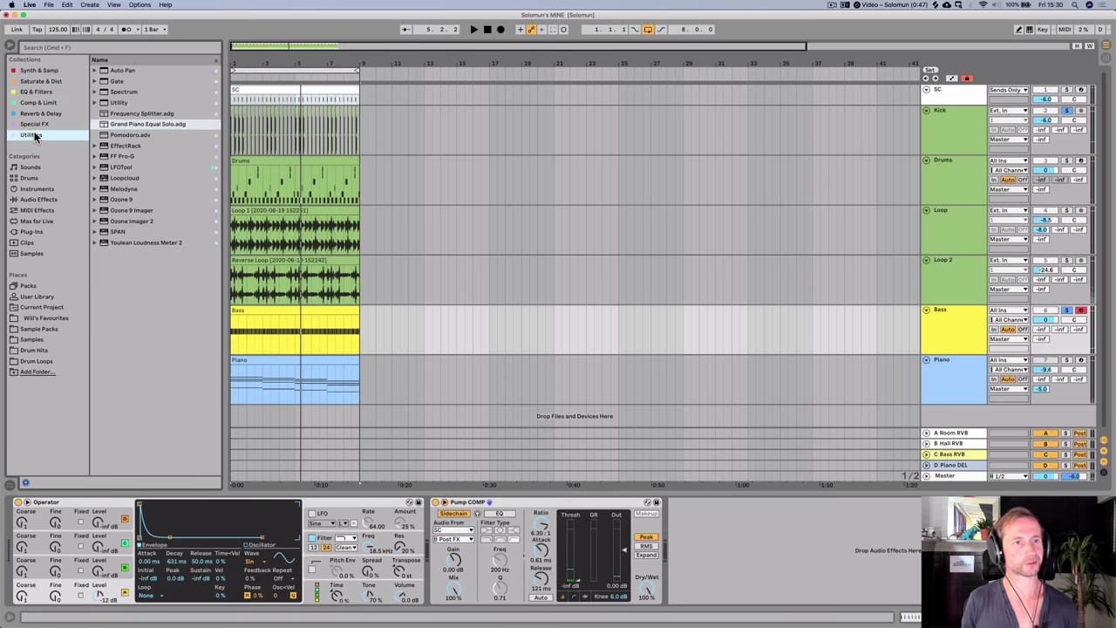
{"action": "left_click", "coordinate": [124, 222]}
{"action": "left_click_drag", "start_coordinate": [284, 387], "coordinate": [434, 541]}
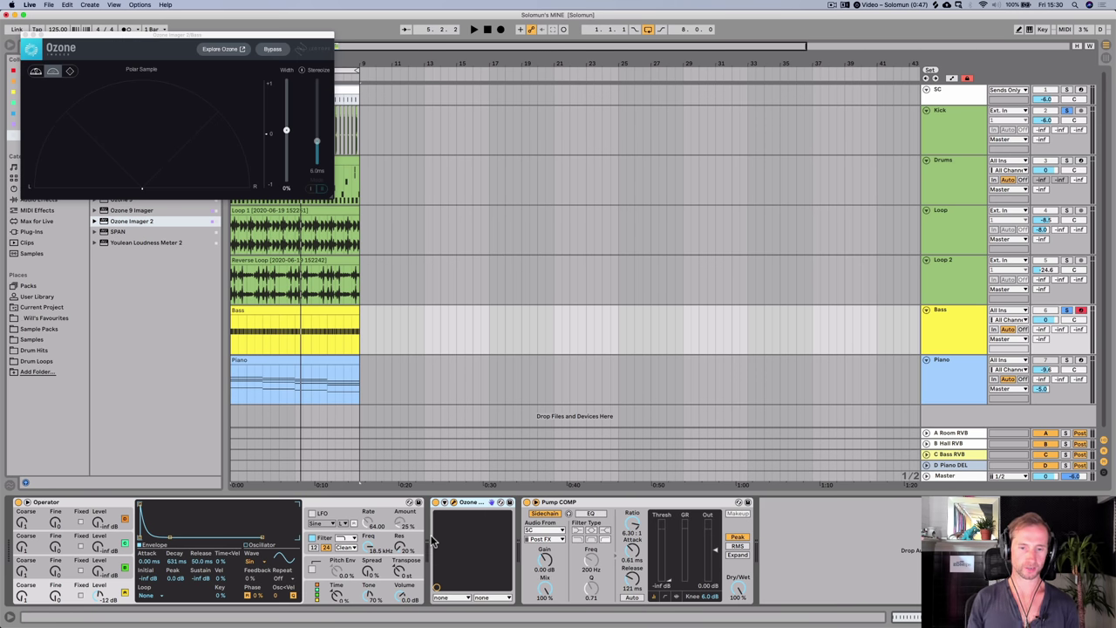
{"action": "left_click_drag", "start_coordinate": [160, 40], "coordinate": [513, 191]}
- Enable Stereoize in Ozone Imager 2 and set the width to 79% and the Stereoize amount to 14.1 ms during playback
{"action": "key", "text": "space"}
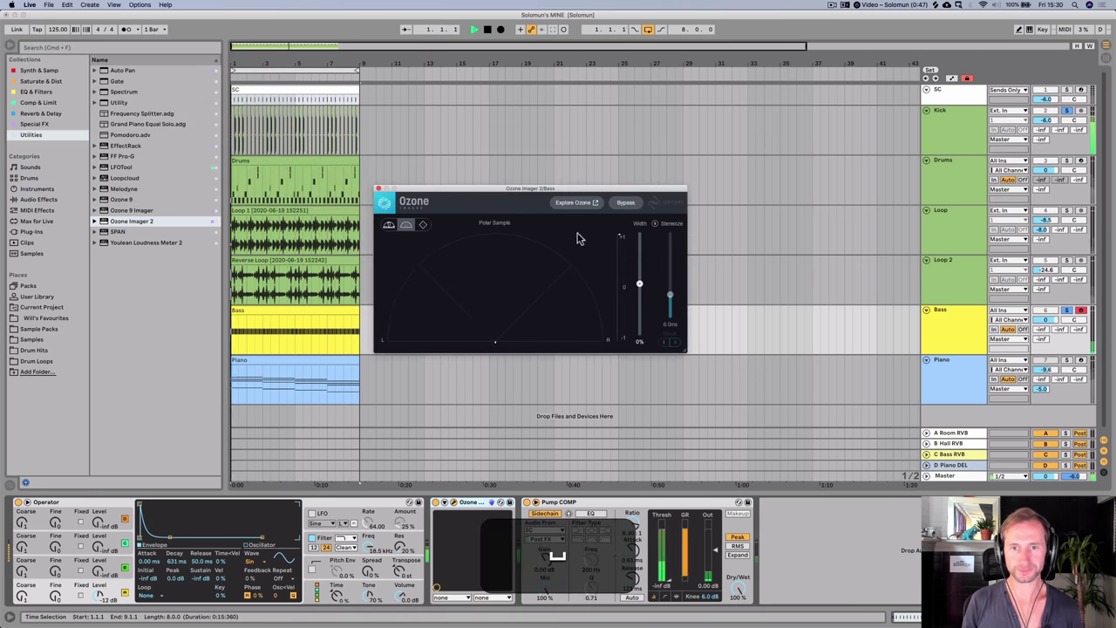
{"action": "left_click", "coordinate": [655, 223]}
{"action": "key", "text": "space"}
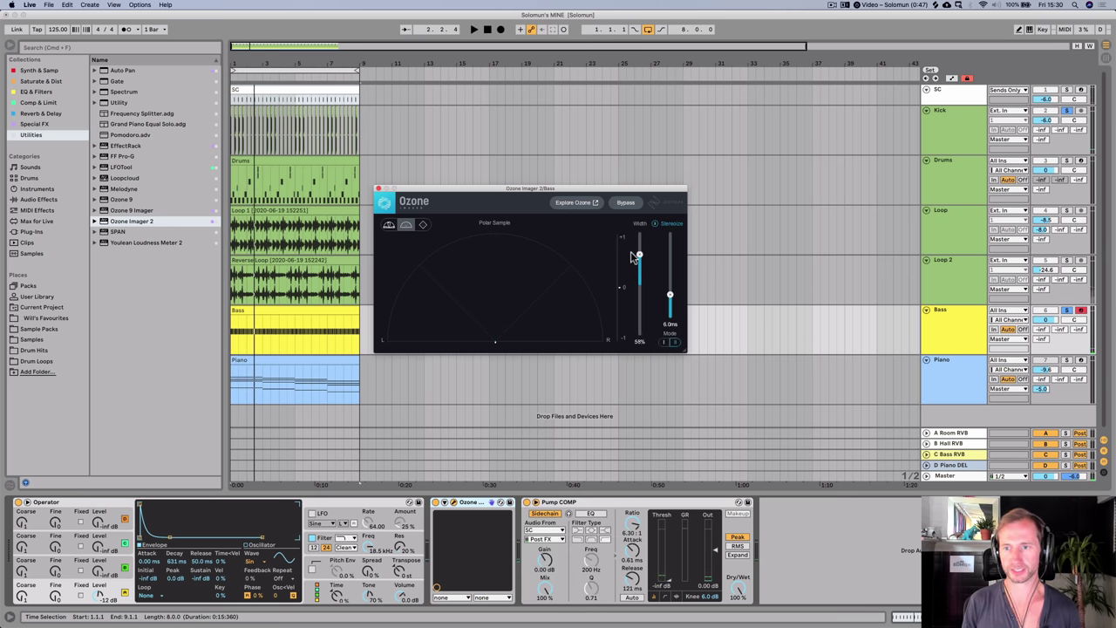
{"action": "key", "text": "space"}
{"action": "left_click_drag", "start_coordinate": [635, 255], "coordinate": [637, 244]}
{"action": "left_click_drag", "start_coordinate": [669, 298], "coordinate": [675, 264]}
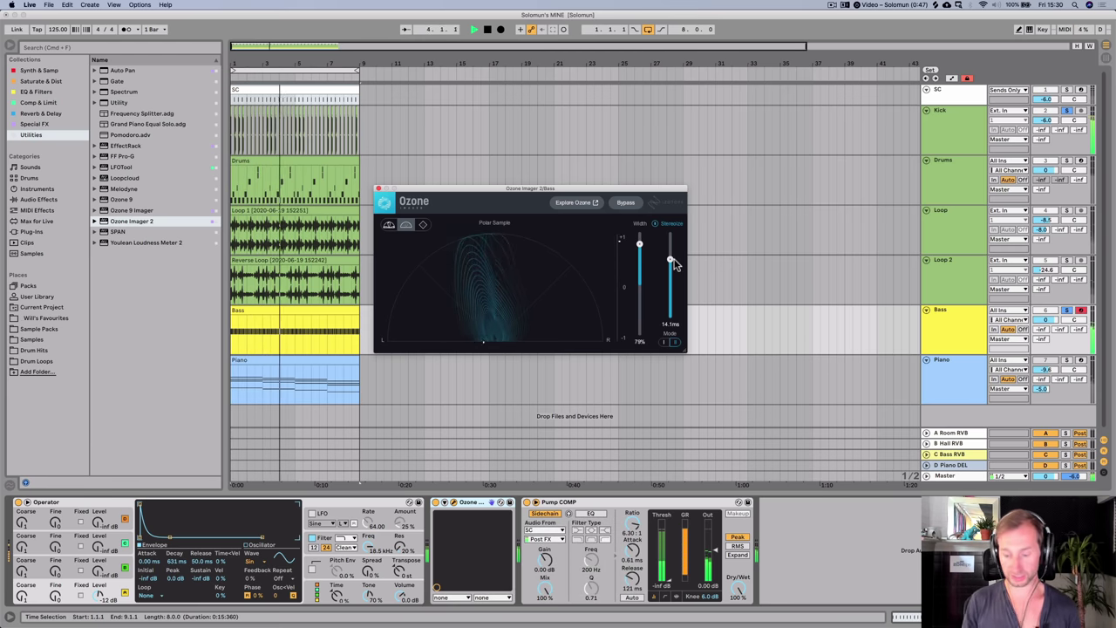
- Select the Master track and toggle its Utility's Mono option on and off to check the widened bass in mono
{"action": "key", "text": "alt"}
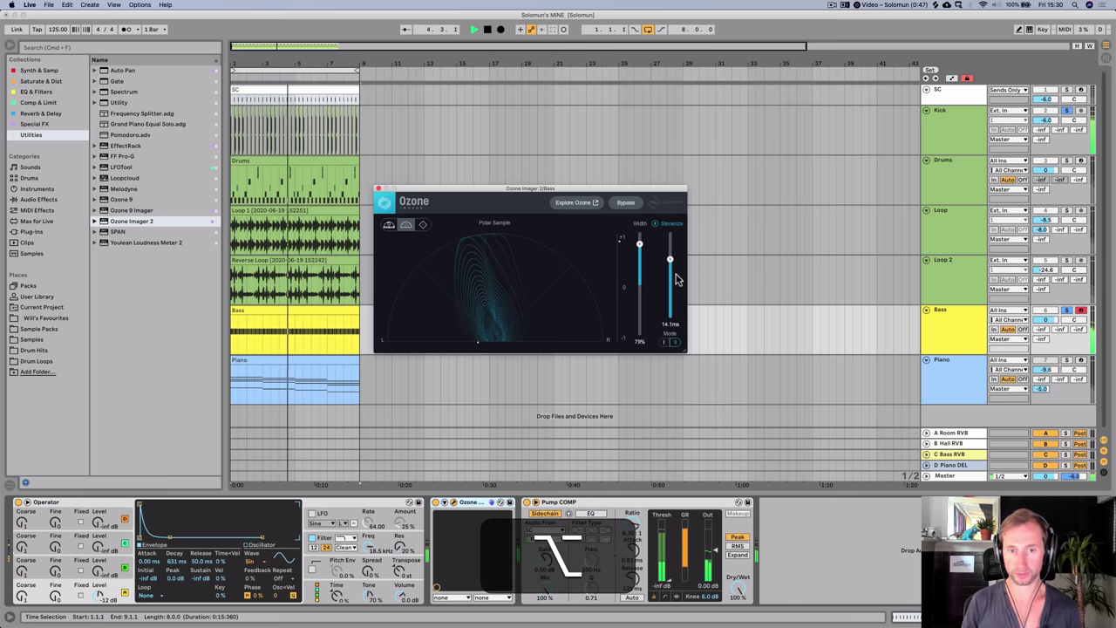
{"action": "left_click", "coordinate": [994, 475]}
{"action": "key", "text": "alt"}
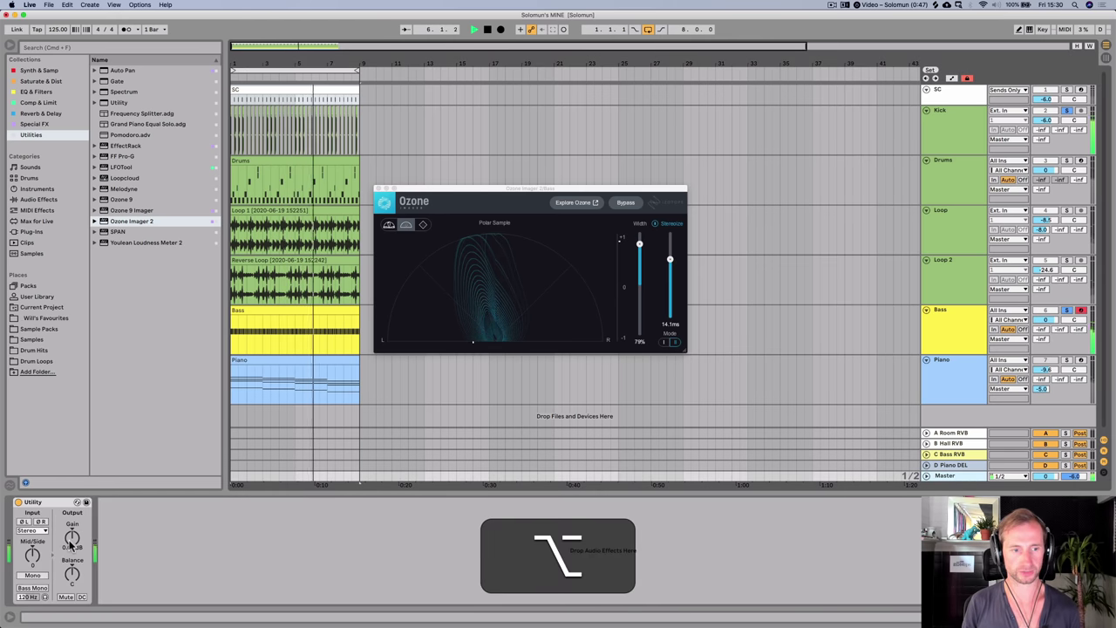
{"action": "key", "text": "alt+m"}
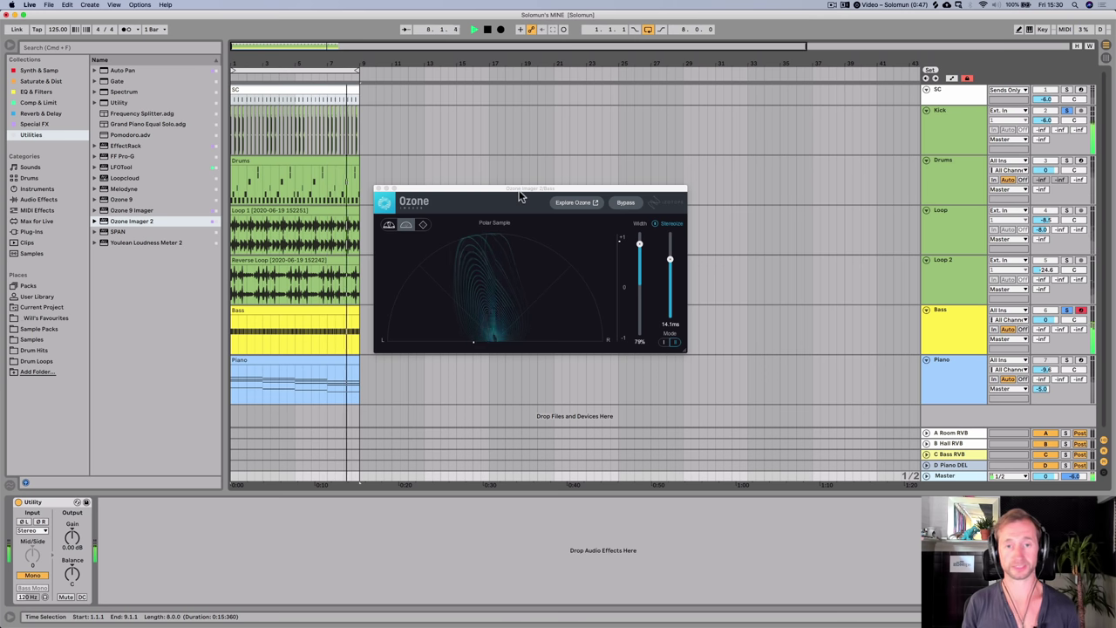
{"action": "key", "text": "alt"}
{"action": "key", "text": "alt+m"}
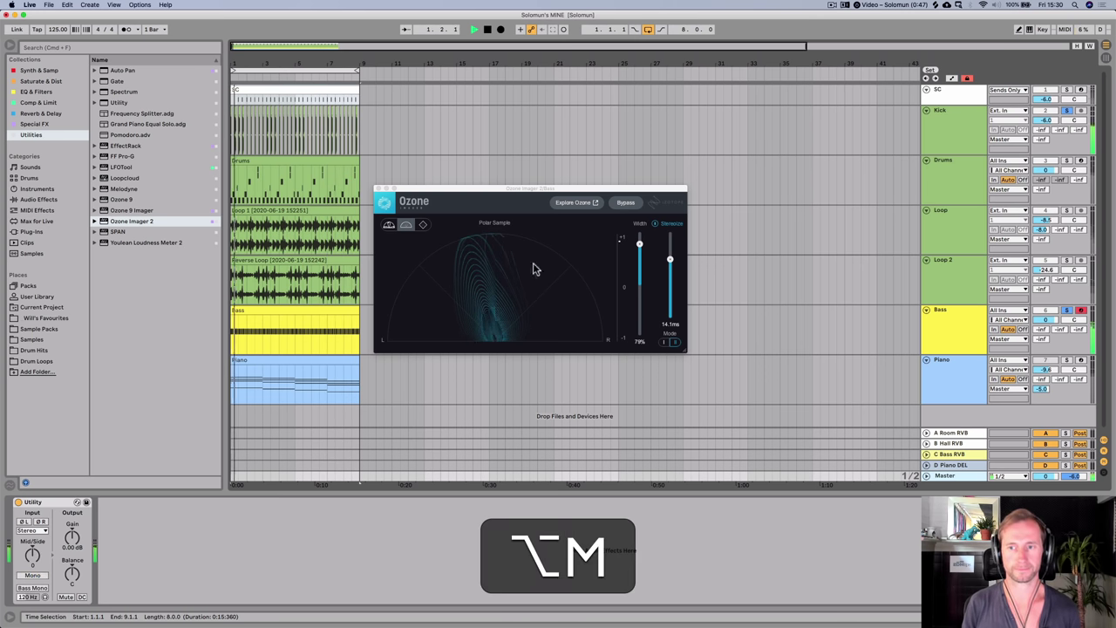
- Close the Ozone Imager 2 window, then unsolo the Kick and Bass and play back the fuller mix
{"action": "left_click", "coordinate": [379, 190]}
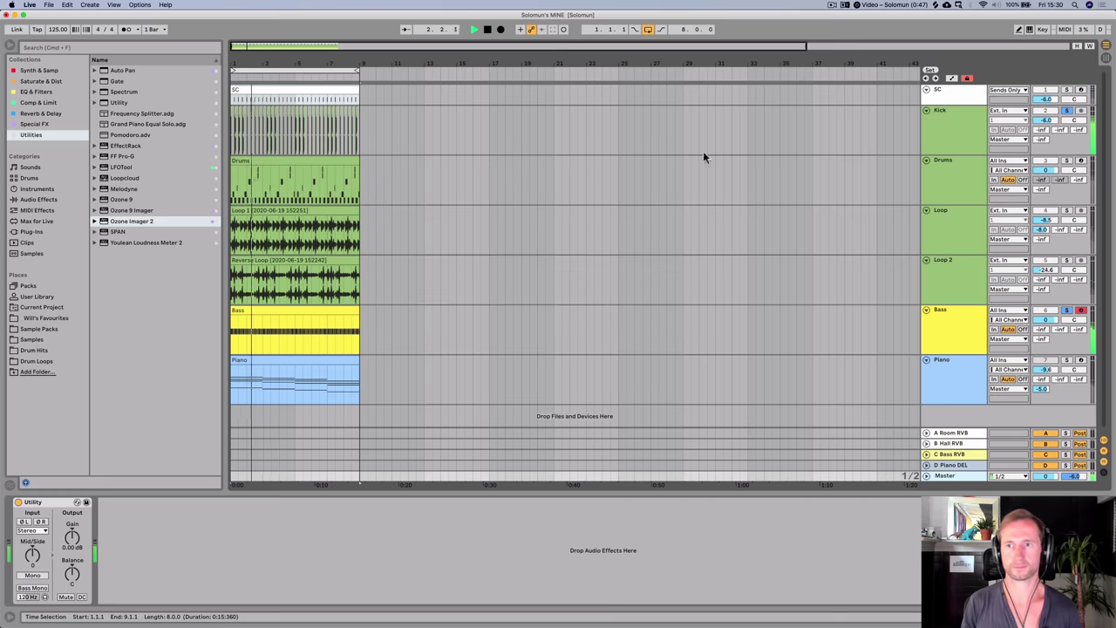
{"action": "key", "text": "space"}
{"action": "left_click", "coordinate": [1078, 111]}
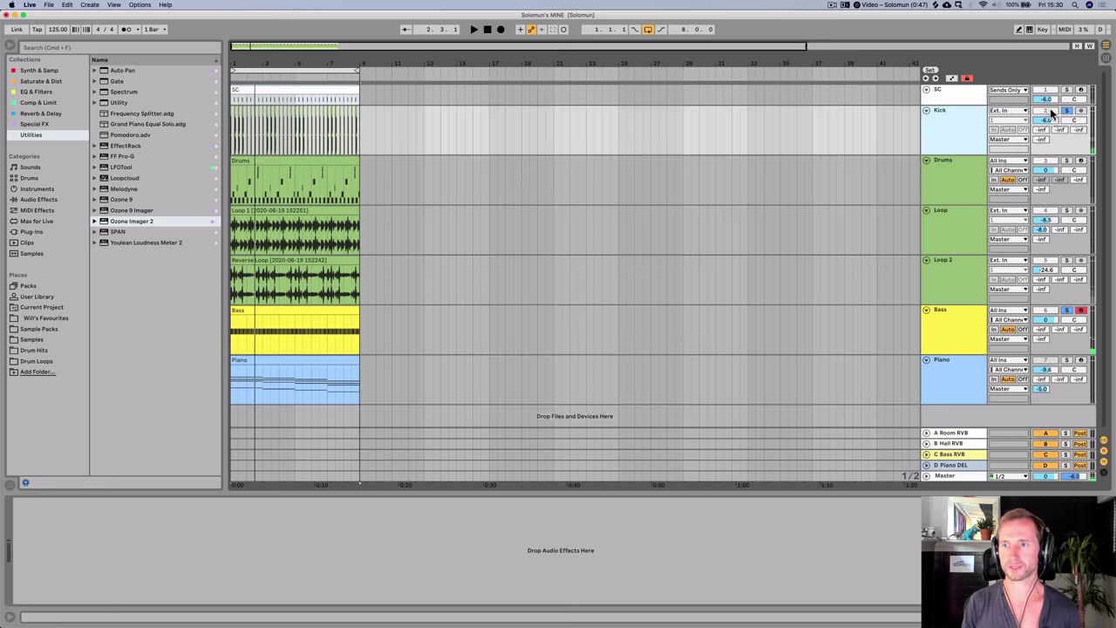
{"action": "key", "text": "space"}
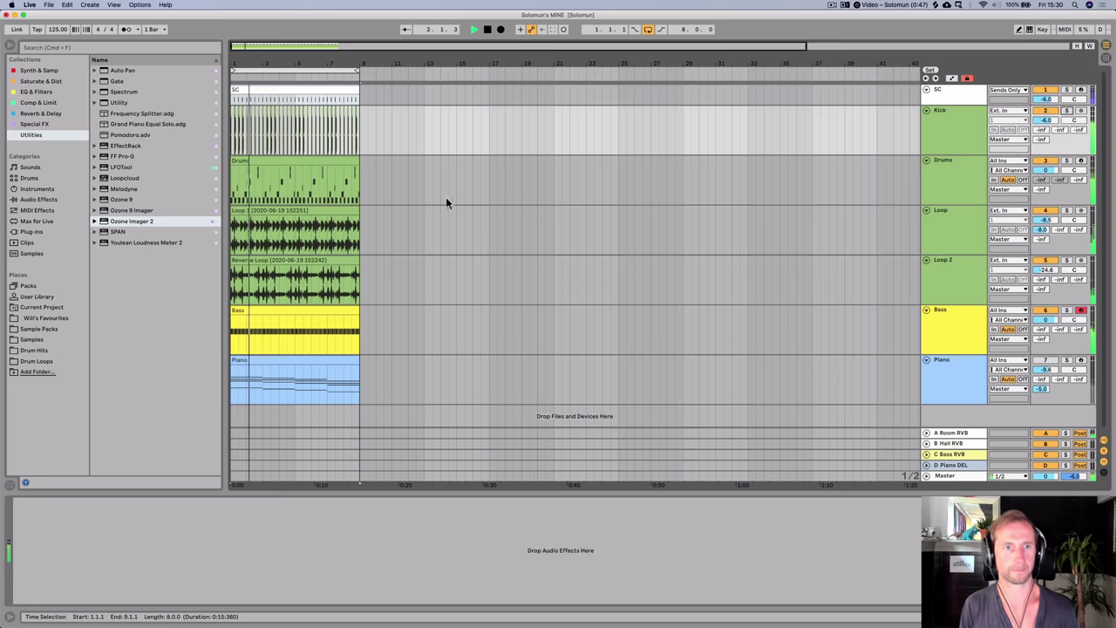
{"action": "key", "text": "space"}
- Show the Drums track's Drum Rack and browse the current project's imported samples
{"action": "double_click", "coordinate": [239, 160]}
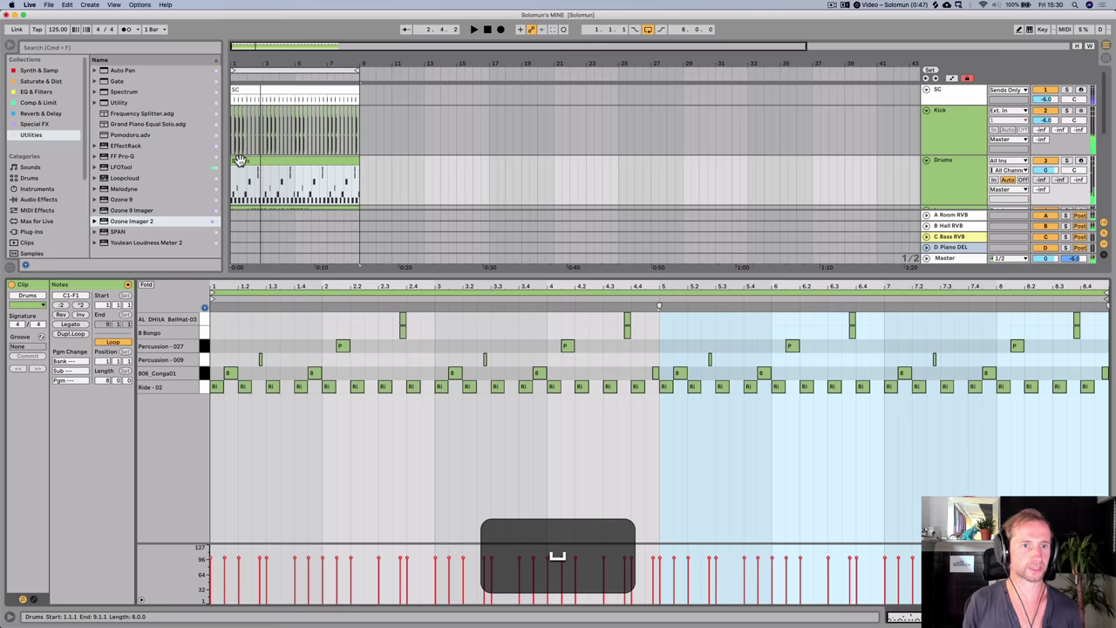
{"action": "key", "text": "shift+Tab"}
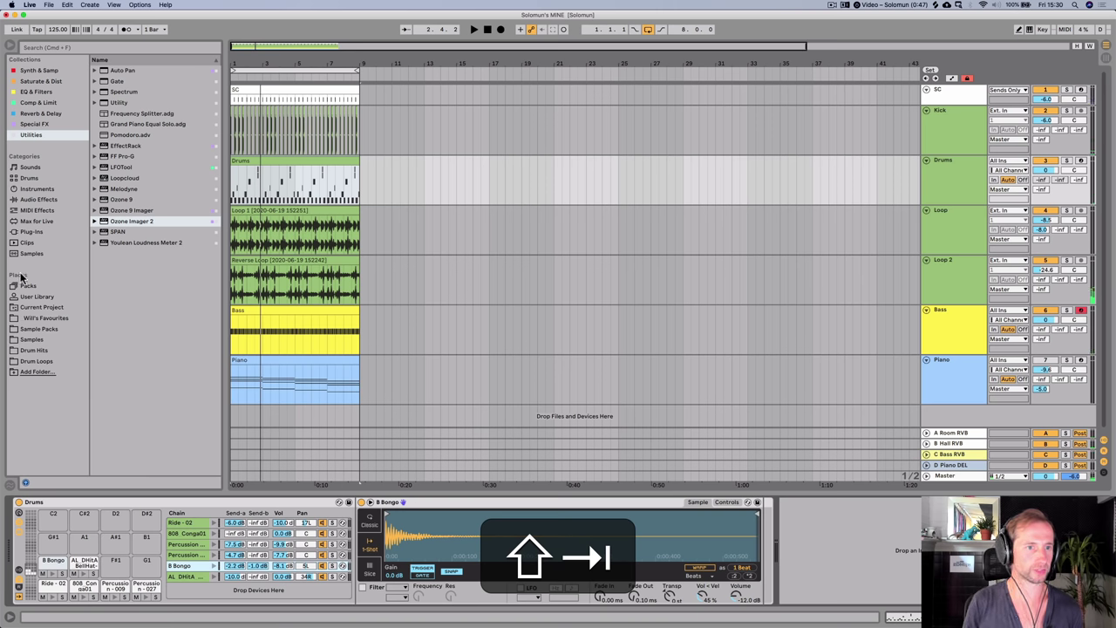
{"action": "left_click", "coordinate": [34, 307]}
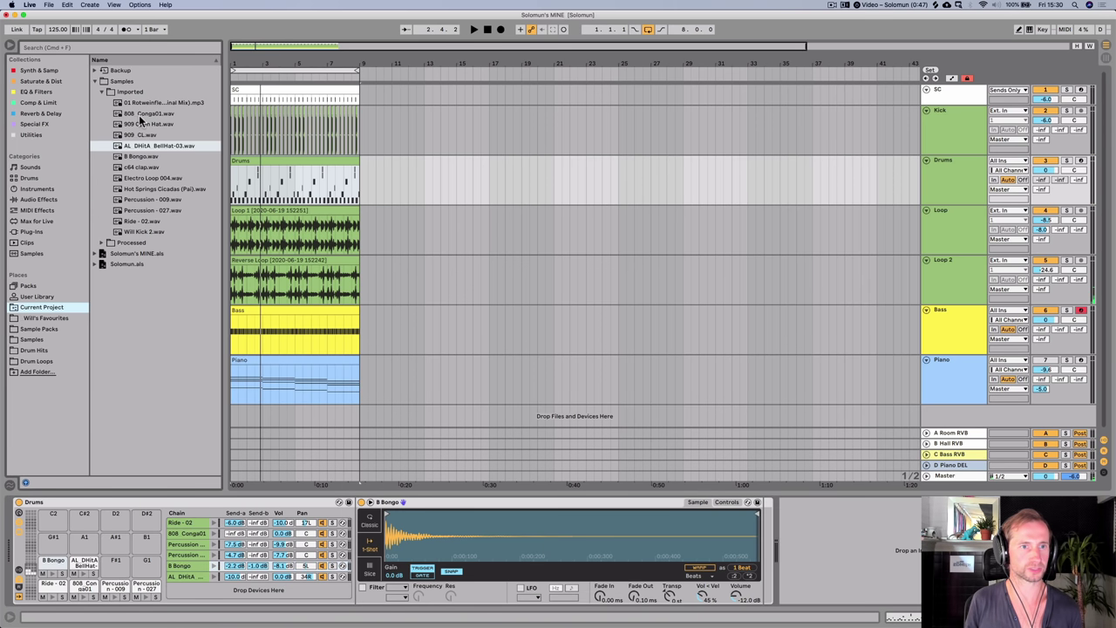
- Audition the imported samples and load c64 clap.wav onto the Drum Rack's empty F#1 pad, previewing the pad
{"action": "left_click", "coordinate": [139, 115]}
{"action": "key", "text": "Down"}
{"action": "key", "text": "Down"}
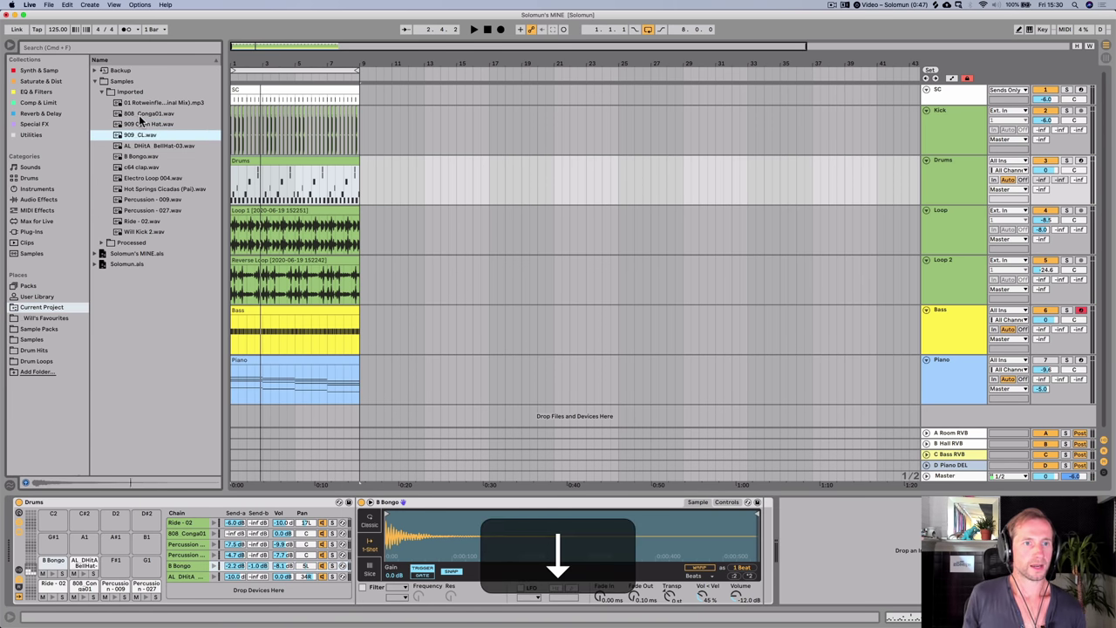
{"action": "key", "text": "Down"}
{"action": "key", "text": "Down"}
{"action": "key", "text": "Down"}
{"action": "key", "text": "Down"}
{"action": "key", "text": "Up"}
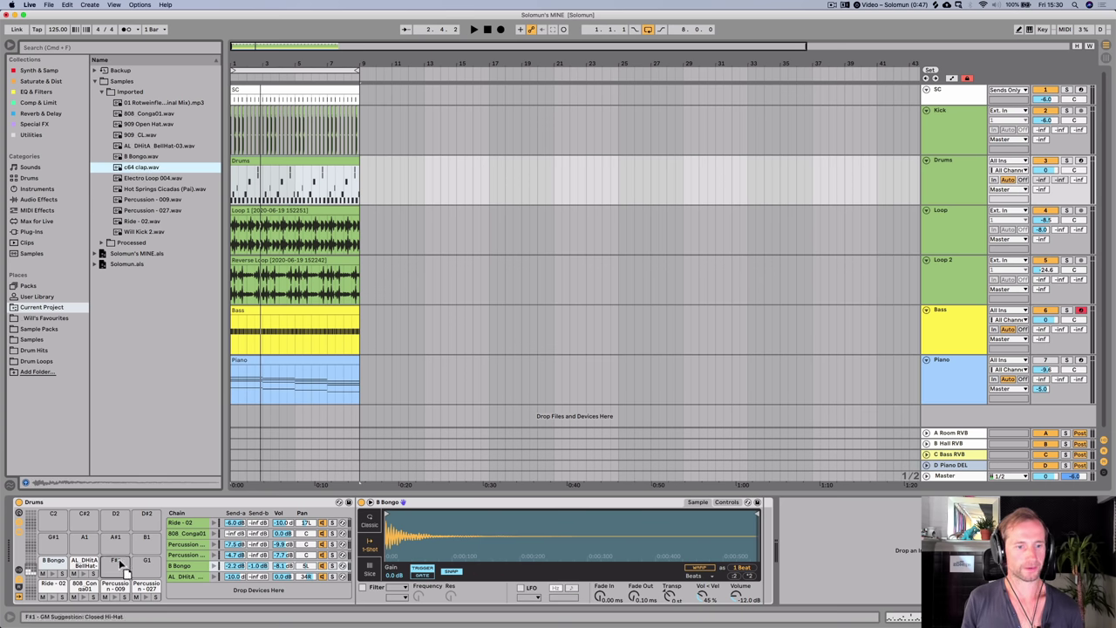
{"action": "left_click_drag", "start_coordinate": [129, 558], "coordinate": [129, 558]}
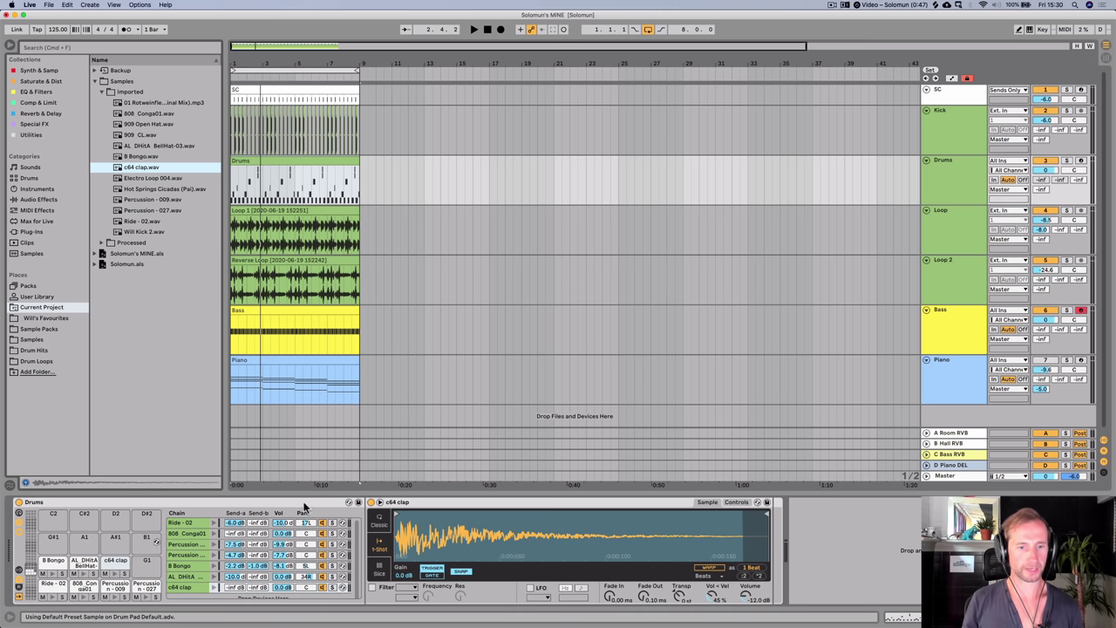
{"action": "left_click", "coordinate": [113, 573]}
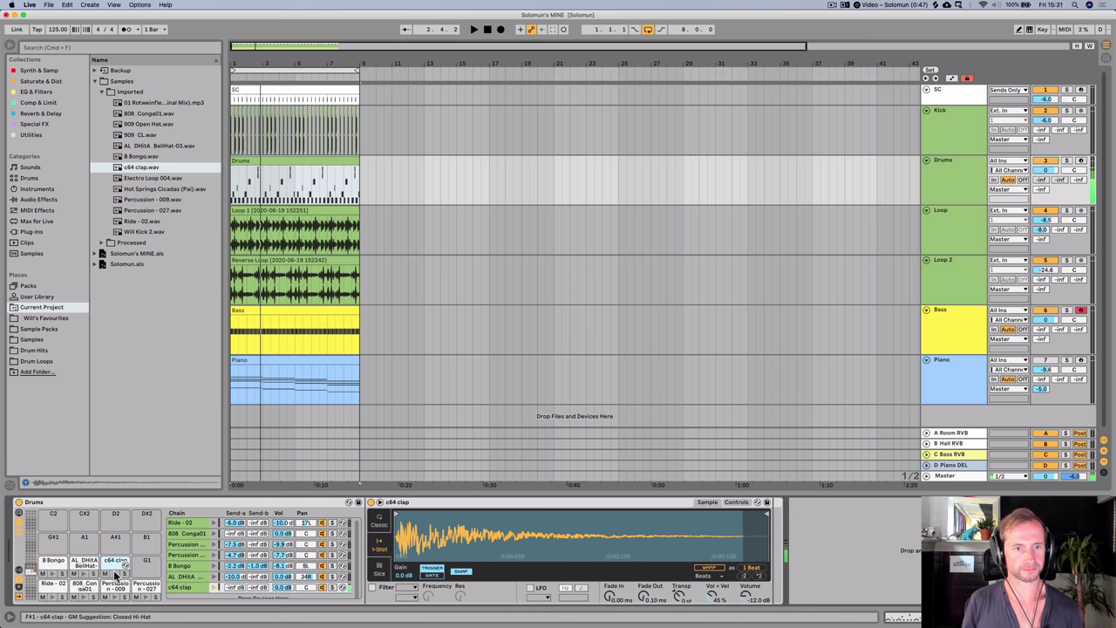
- Add a c64 clap note at beat 1.2 in the Drums clip during playback
{"action": "double_click", "coordinate": [256, 160]}
{"action": "key", "text": "space"}
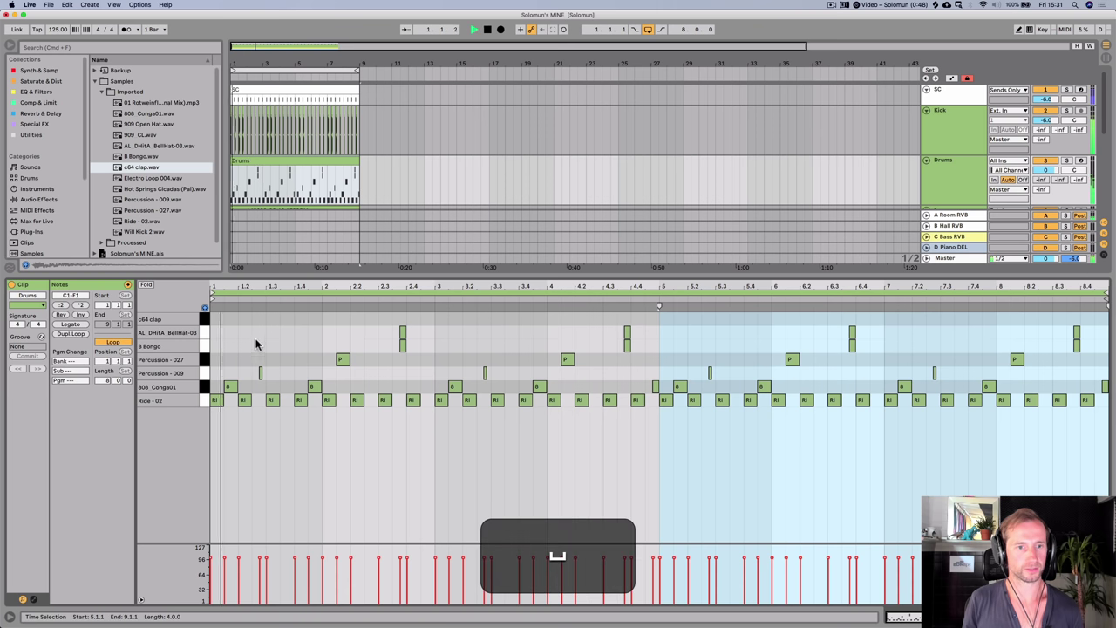
{"action": "double_click", "coordinate": [243, 320]}
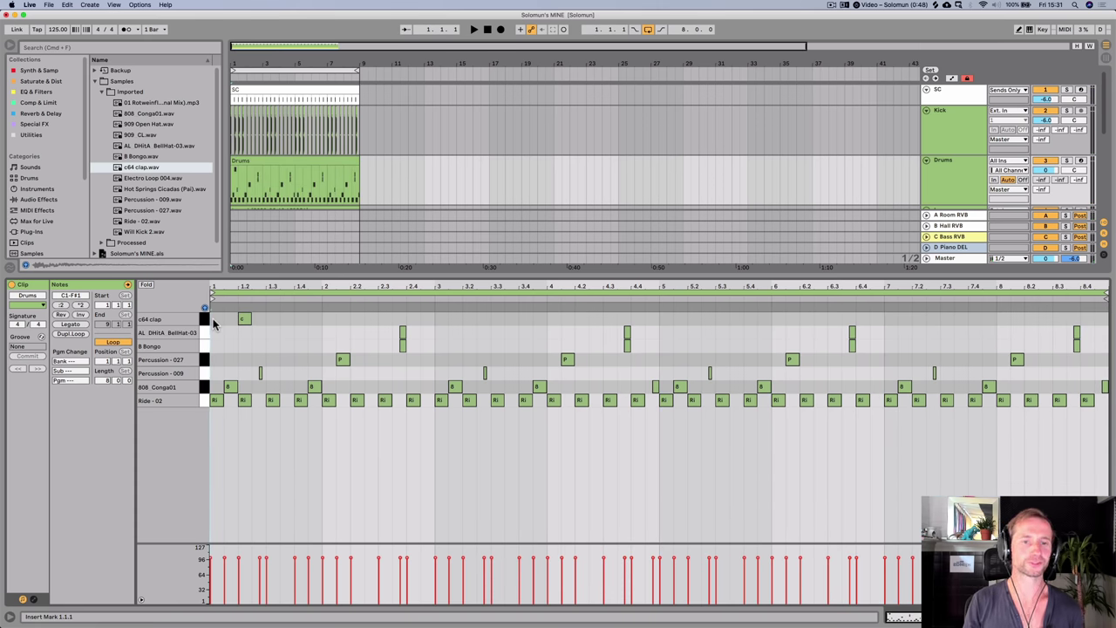
- Duplicate the first bar of the c64 clap lane repeatedly so a clap lands on beat 2 of all eight bars
{"action": "left_click_drag", "start_coordinate": [212, 324], "coordinate": [303, 324]}
{"action": "key", "text": "super+space"}
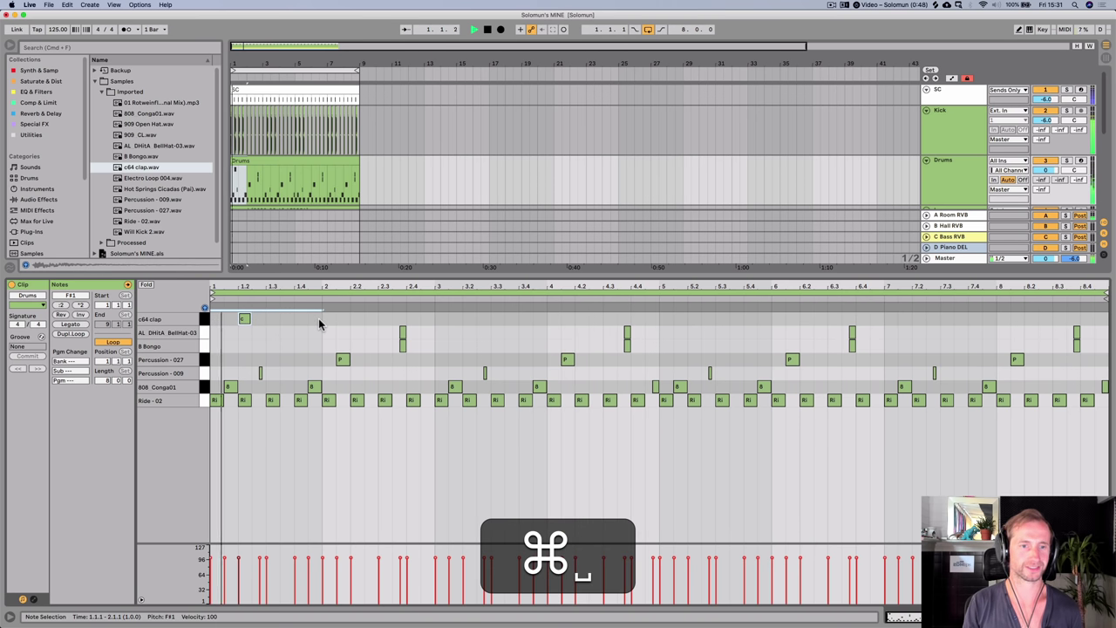
{"action": "key", "text": "super+d"}
{"action": "key", "text": "super+d"}
{"action": "key", "text": "super+d"}
{"action": "key", "text": "super+d"}
{"action": "key", "text": "super+d"}
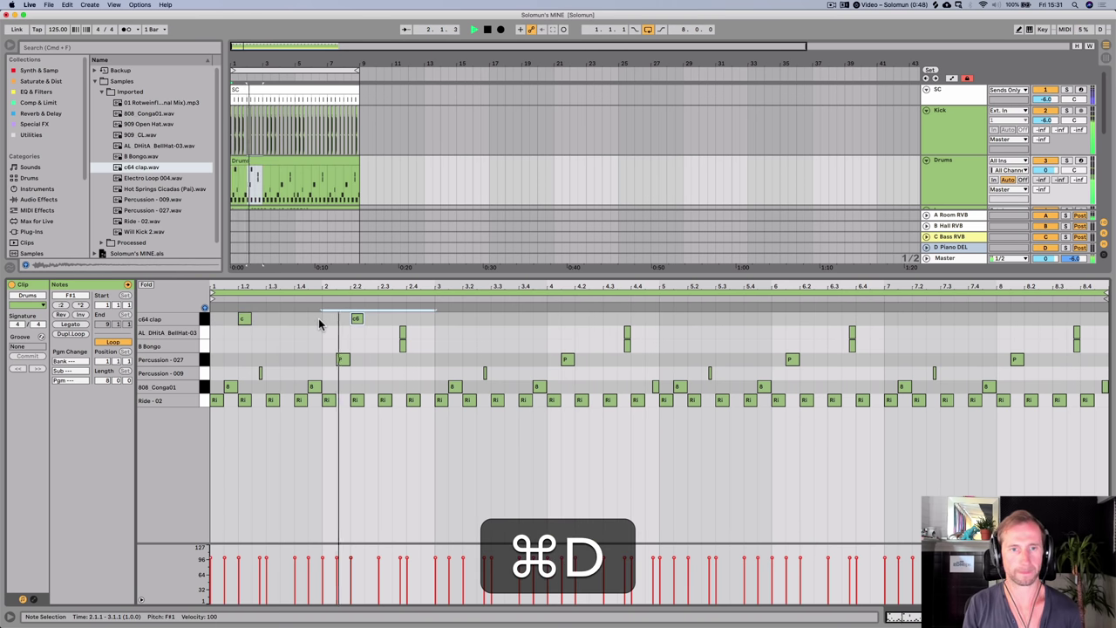
{"action": "key", "text": "super+d"}
{"action": "key", "text": "shift+super+d"}
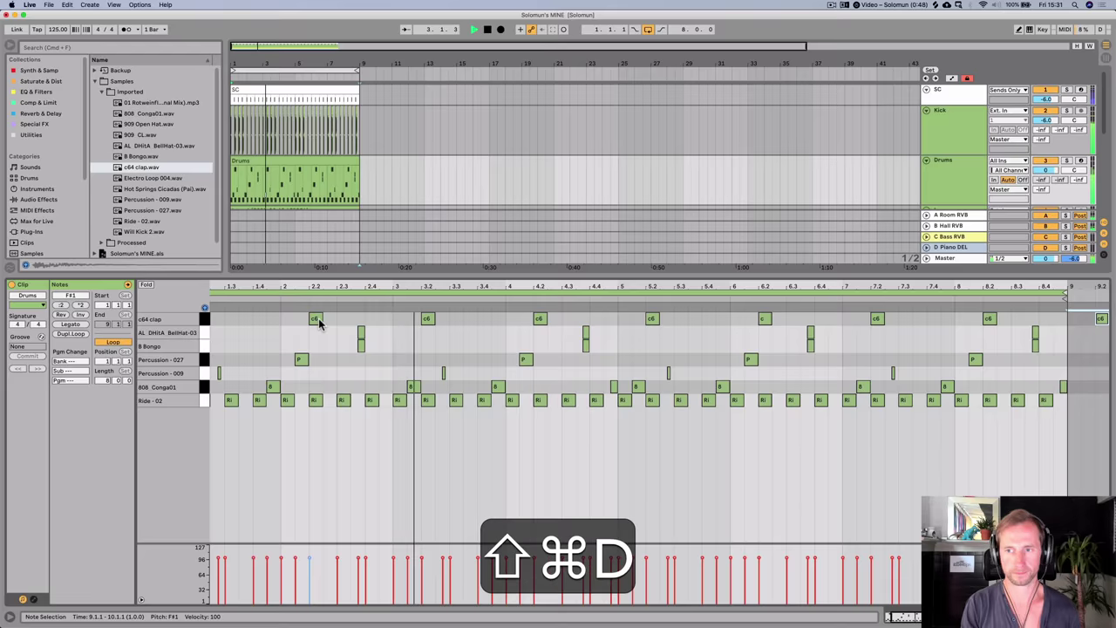
- Set the c64 clap chain's volume to -2.0 dB in the Drum Rack and save the set
{"action": "key", "text": "shift+super+Tab"}
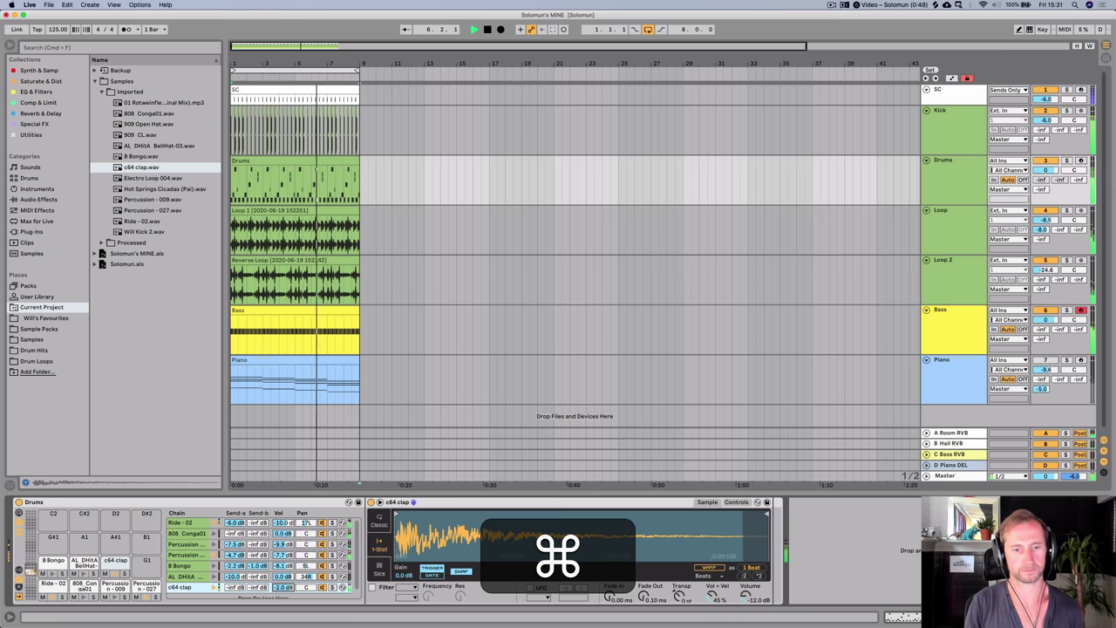
{"action": "key", "text": "space"}
{"action": "key", "text": "cmd+s"}
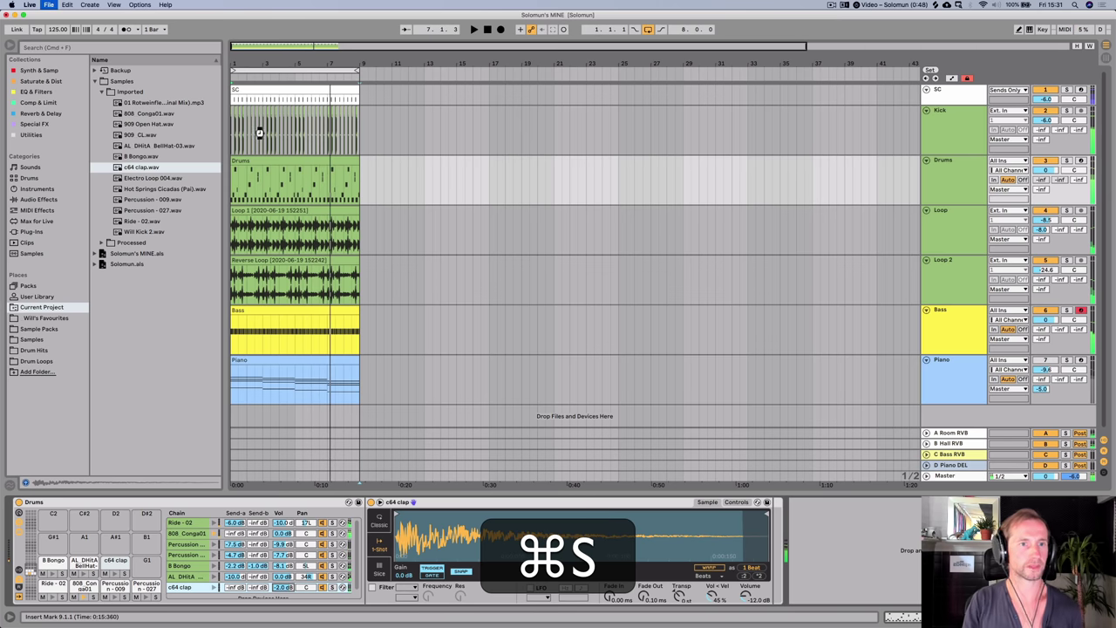
- Load 909 Open Hat.wav onto the G1 pad with its filter at 300 Hz, Send A at -5.3 dB and volume at -5.6 dB
{"action": "left_click", "coordinate": [144, 125]}
{"action": "left_click_drag", "start_coordinate": [148, 126], "coordinate": [148, 563]}
{"action": "left_click", "coordinate": [148, 574]}
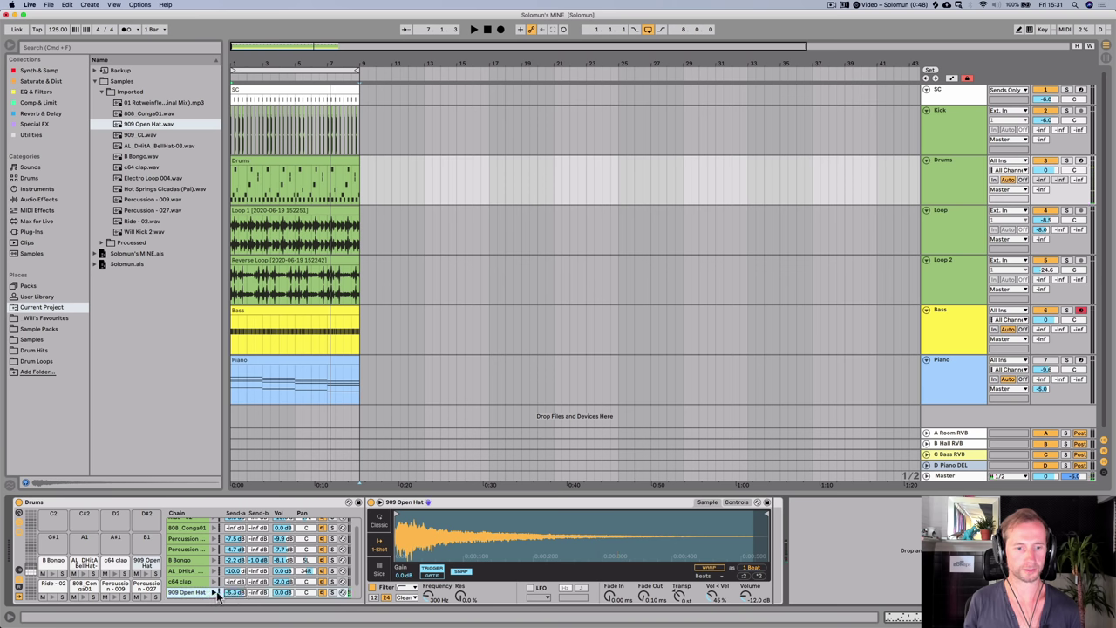
{"action": "key", "text": "super"}
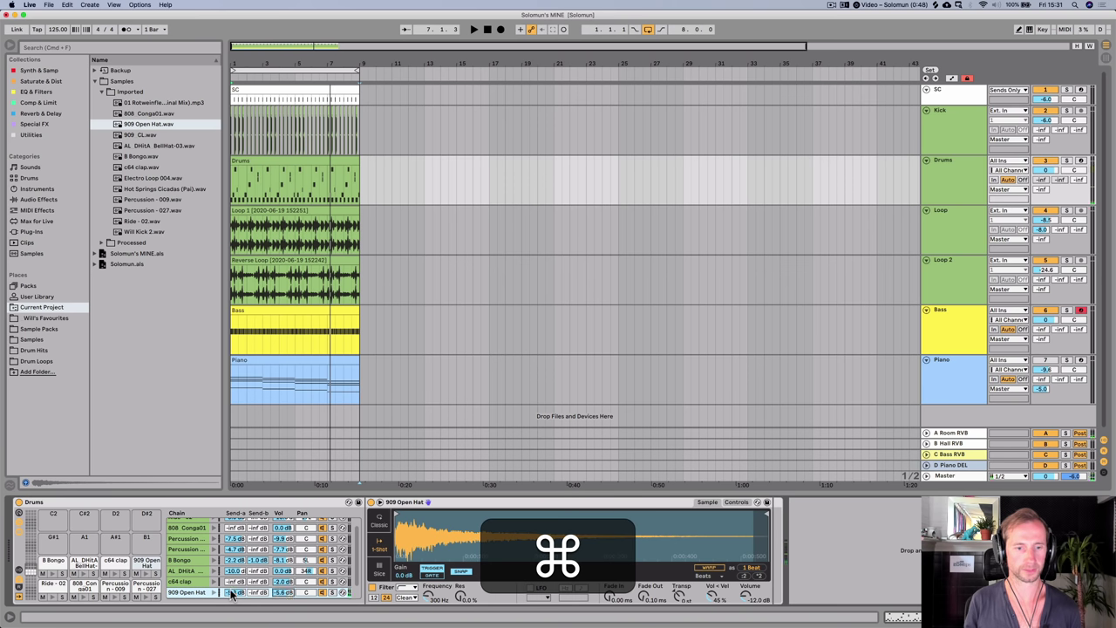
{"action": "left_click", "coordinate": [214, 593]}
- Add a 909 Open Hat note at 1.1.3 in the Drums clip, just before the first clap
{"action": "double_click", "coordinate": [273, 172]}
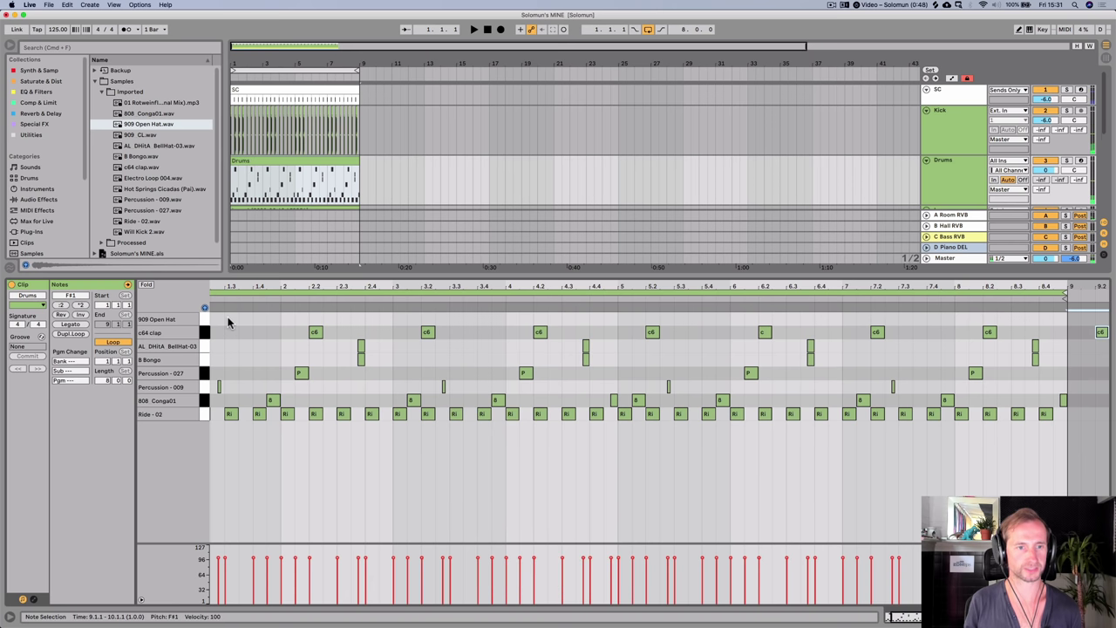
{"action": "left_click", "coordinate": [228, 322]}
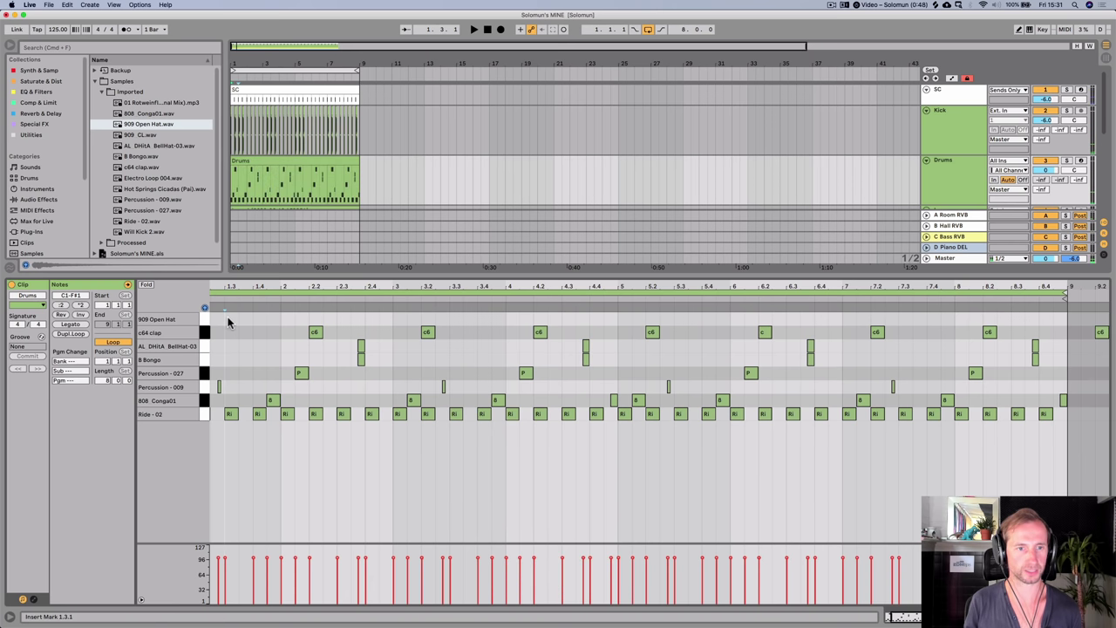
{"action": "key", "text": "space"}
{"action": "left_click_drag", "start_coordinate": [234, 288], "coordinate": [272, 282]}
{"action": "key", "text": "BackSpace"}
{"action": "double_click", "coordinate": [228, 322]}
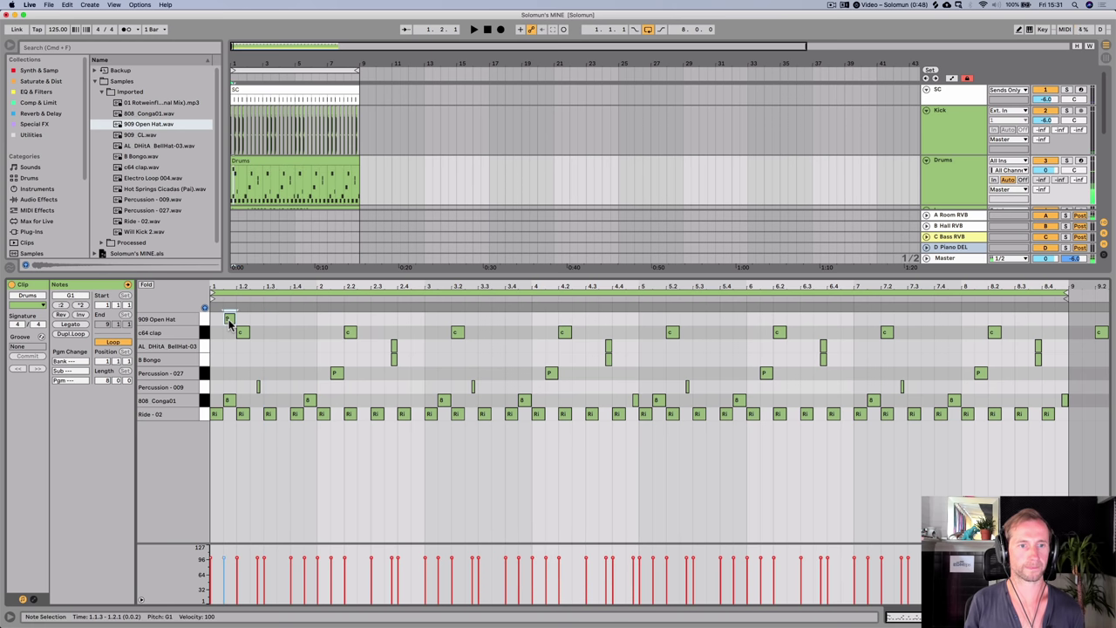
- Duplicate the first two bars of the 909 Open Hat lane across the eight-bar clip during playback
{"action": "key", "text": "space"}
{"action": "left_click", "coordinate": [212, 324]}
{"action": "left_click_drag", "start_coordinate": [213, 323], "coordinate": [416, 316]}
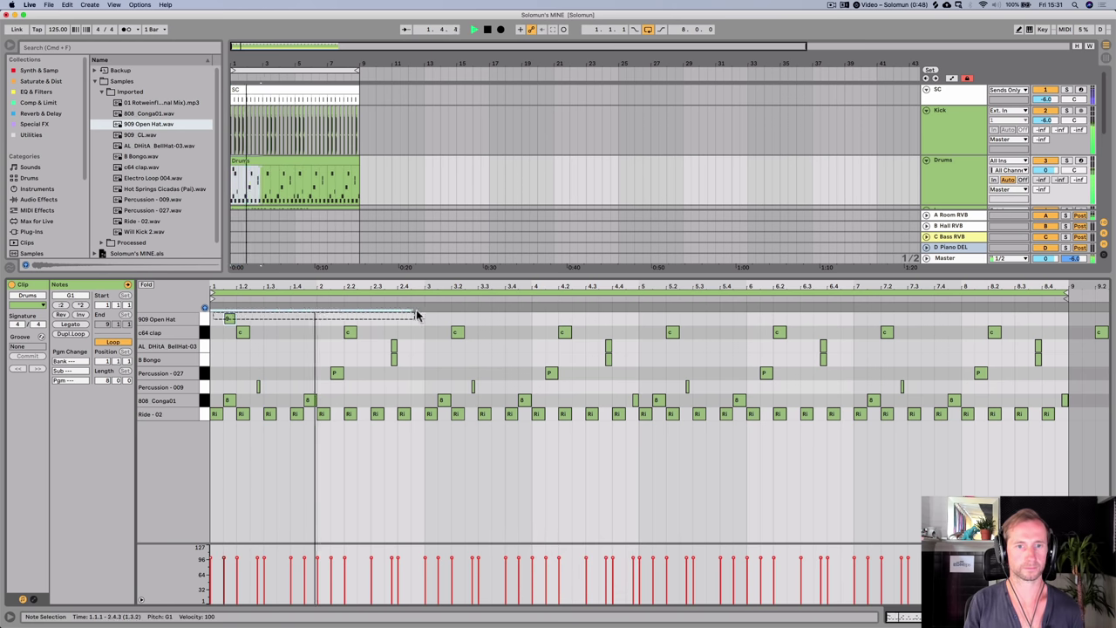
{"action": "key", "text": "super+d"}
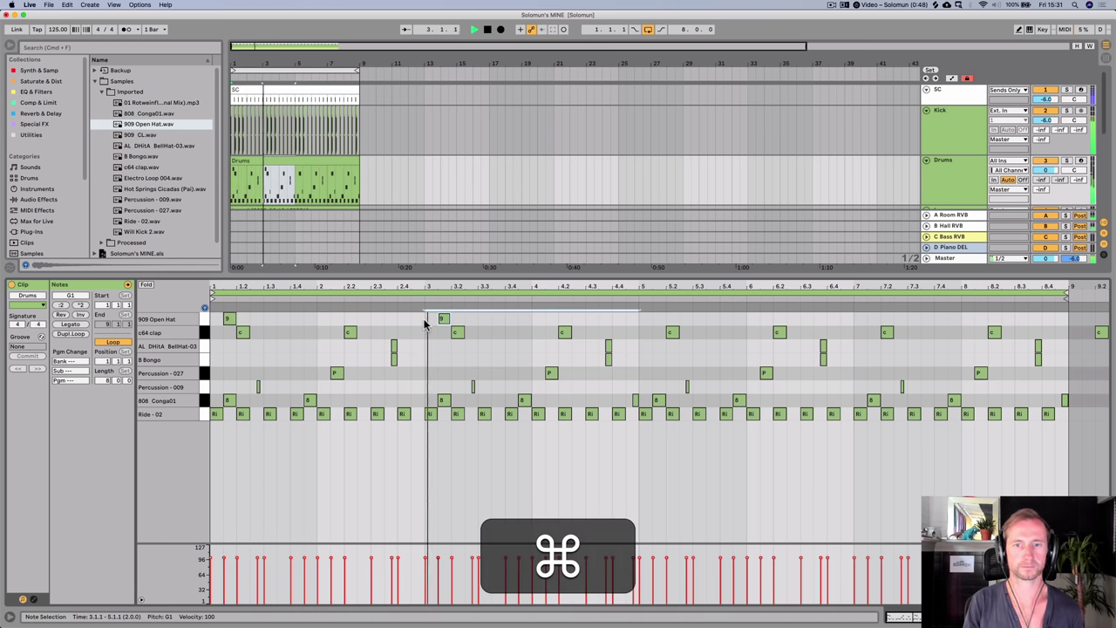
{"action": "key", "text": "super+d"}
{"action": "key", "text": "super+d"}
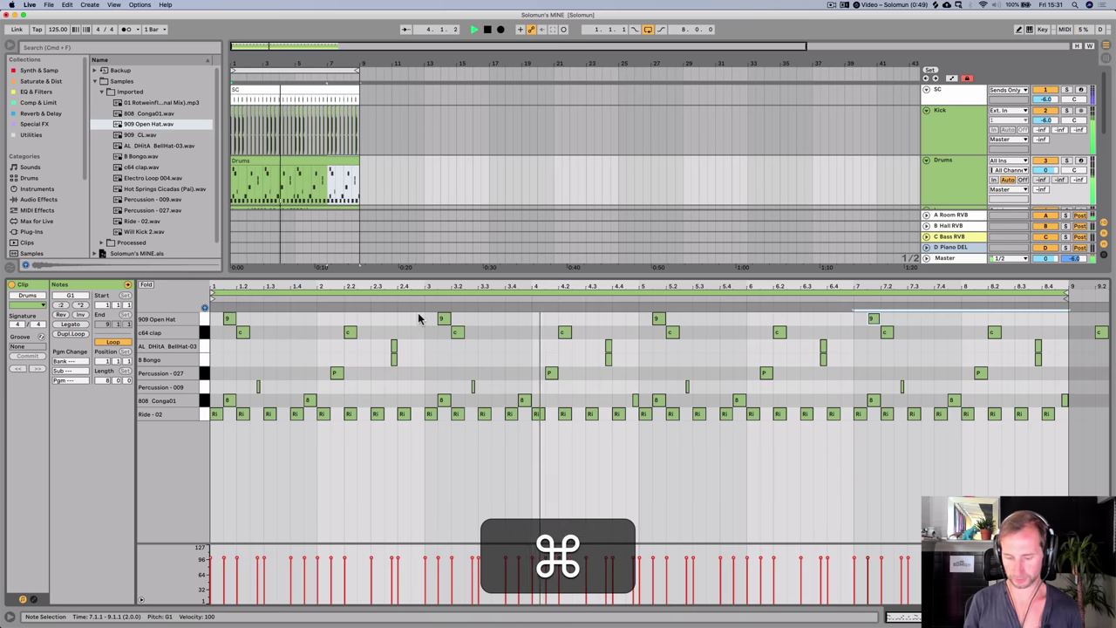
- Delete the 909 Open Hat notes in bars 3 and 7, keeping those in bars 1 and 5
{"action": "left_click_drag", "start_coordinate": [420, 317], "coordinate": [449, 319]}
{"action": "key", "text": "p"}
{"action": "key", "text": "BackSpace"}
{"action": "left_click_drag", "start_coordinate": [863, 318], "coordinate": [898, 319]}
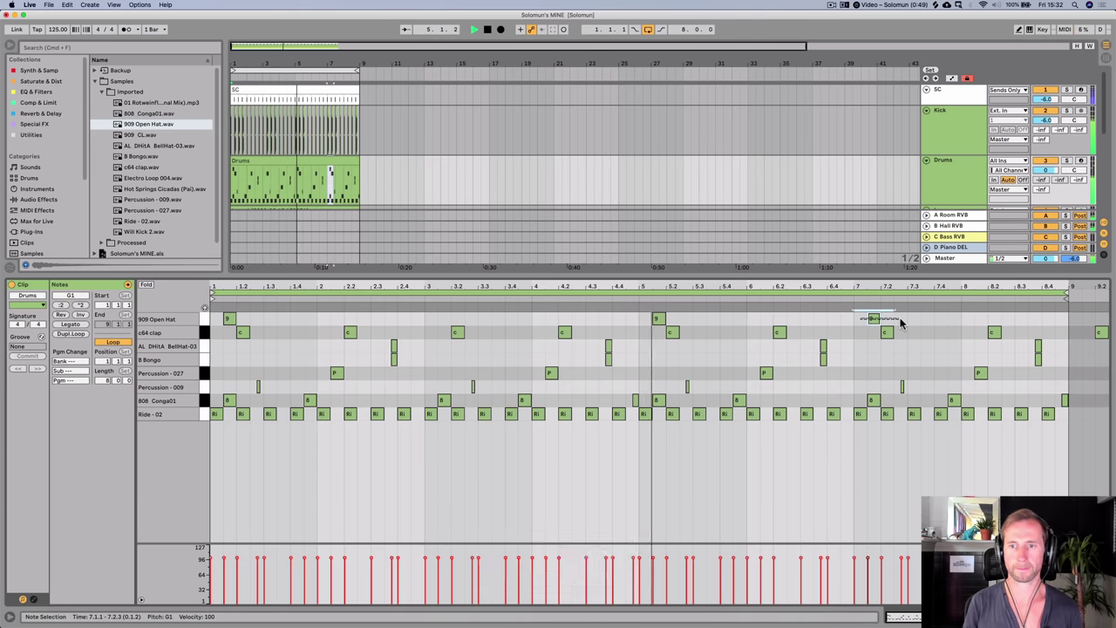
{"action": "key", "text": "BackSpace"}
- Transpose the 909 Open Hat sample to +1 st while checking it in playback
{"action": "key", "text": "shift+Tab"}
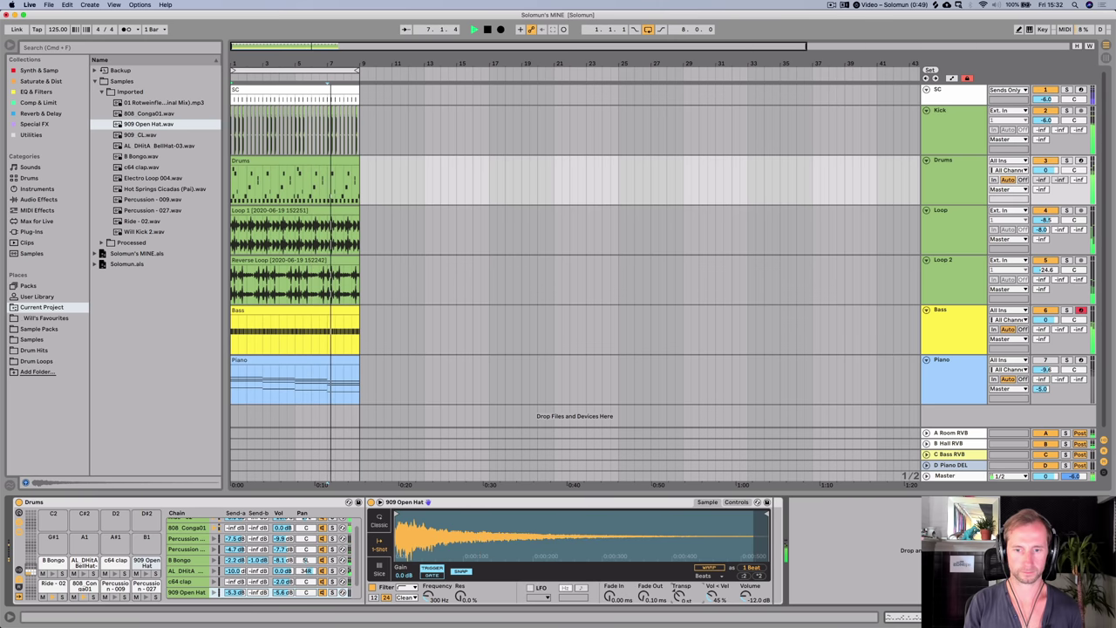
{"action": "key", "text": "space"}
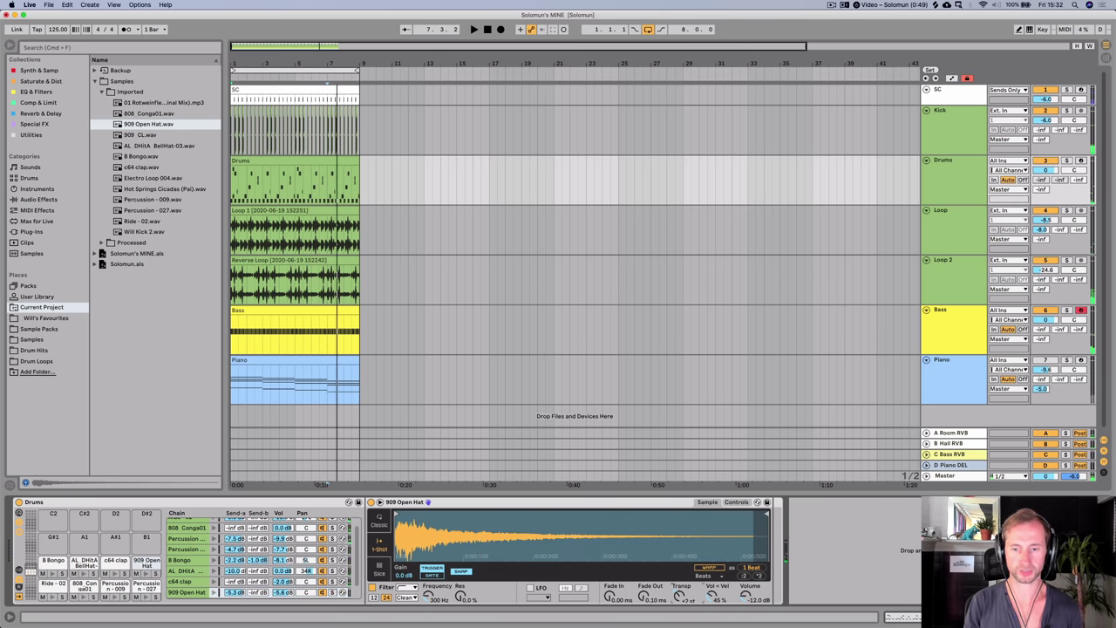
{"action": "key", "text": "space"}
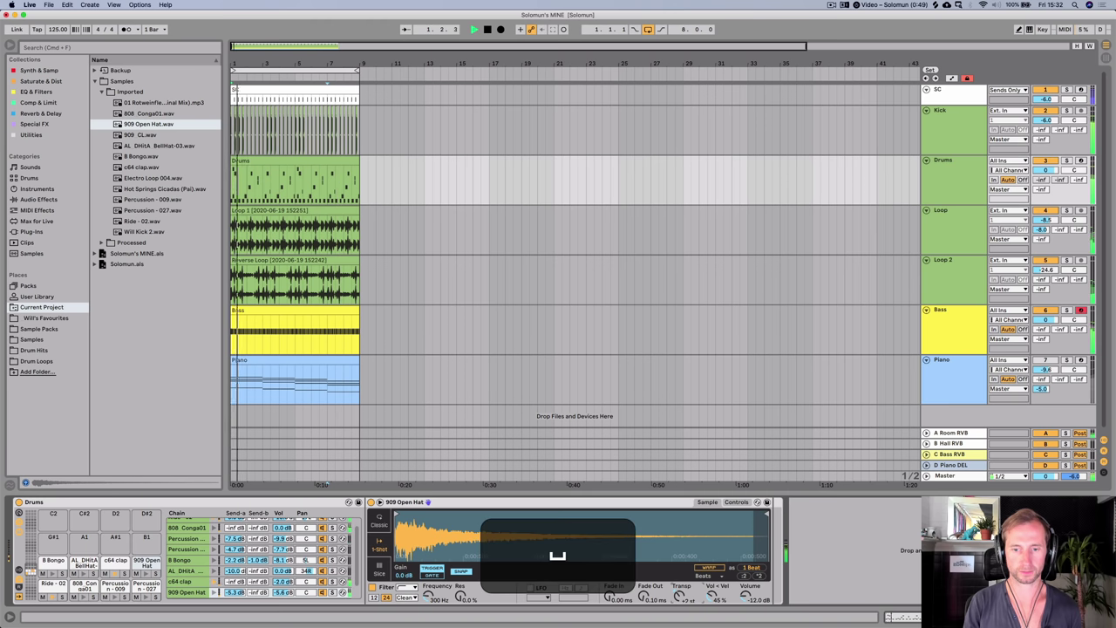
{"action": "key", "text": "space"}
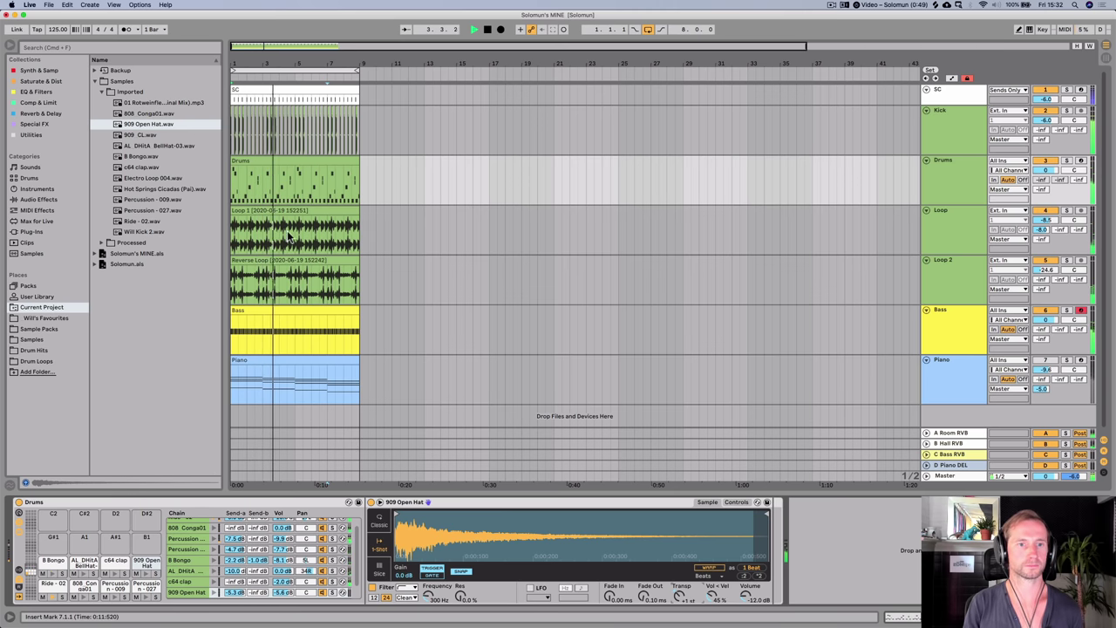
{"action": "key", "text": "space"}
- Set the 909 Open Hat chain's Send A to -5.6 dB and save the set
{"action": "double_click", "coordinate": [257, 160]}
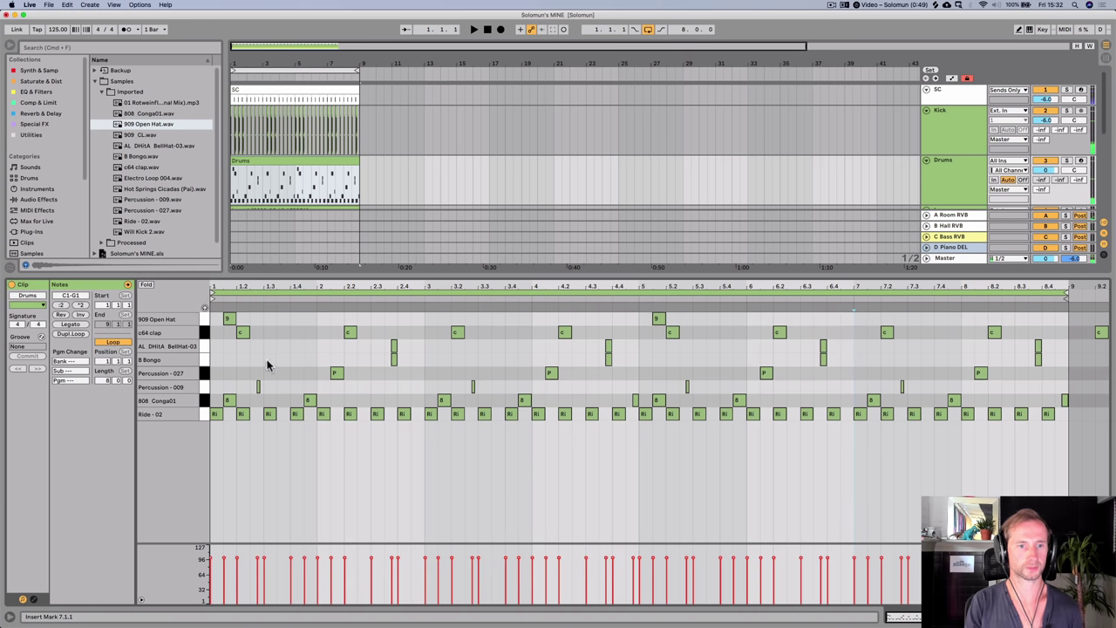
{"action": "key", "text": "shift+Tab"}
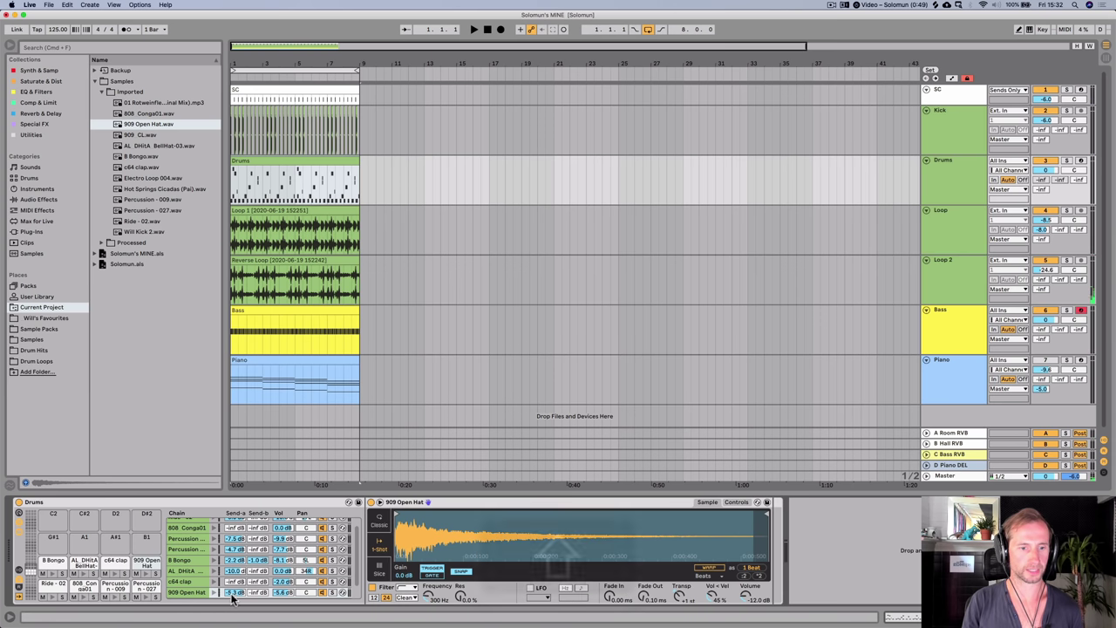
{"action": "key", "text": "super+s"}
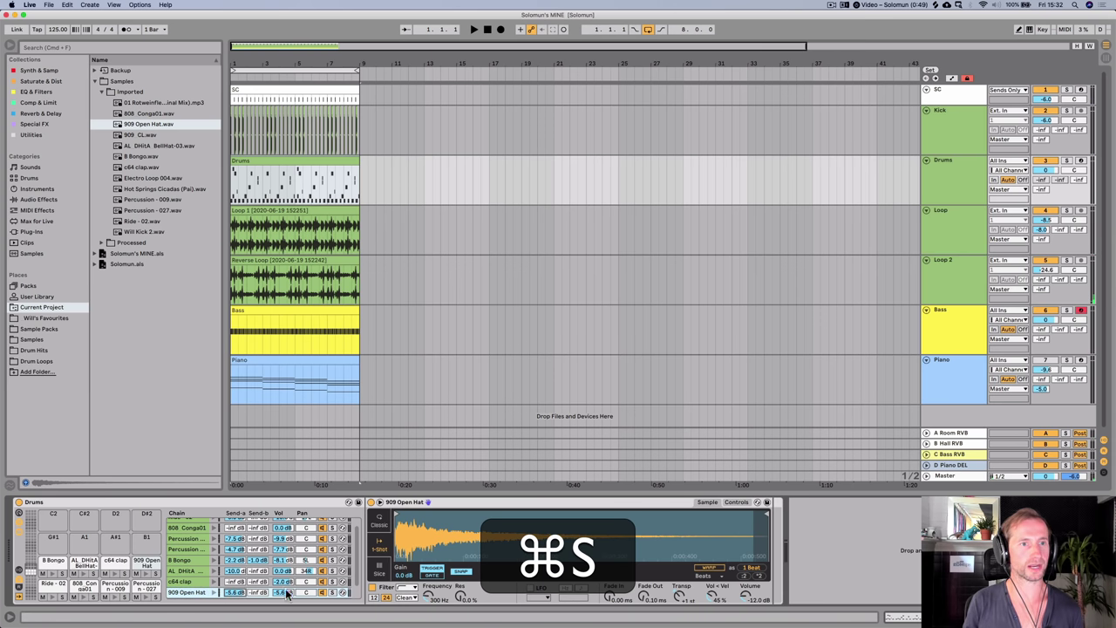
- Load 909 CL.wav onto the Drum Rack's G#1 pad and open the Drums clip for note editing
{"action": "left_click", "coordinate": [130, 135]}
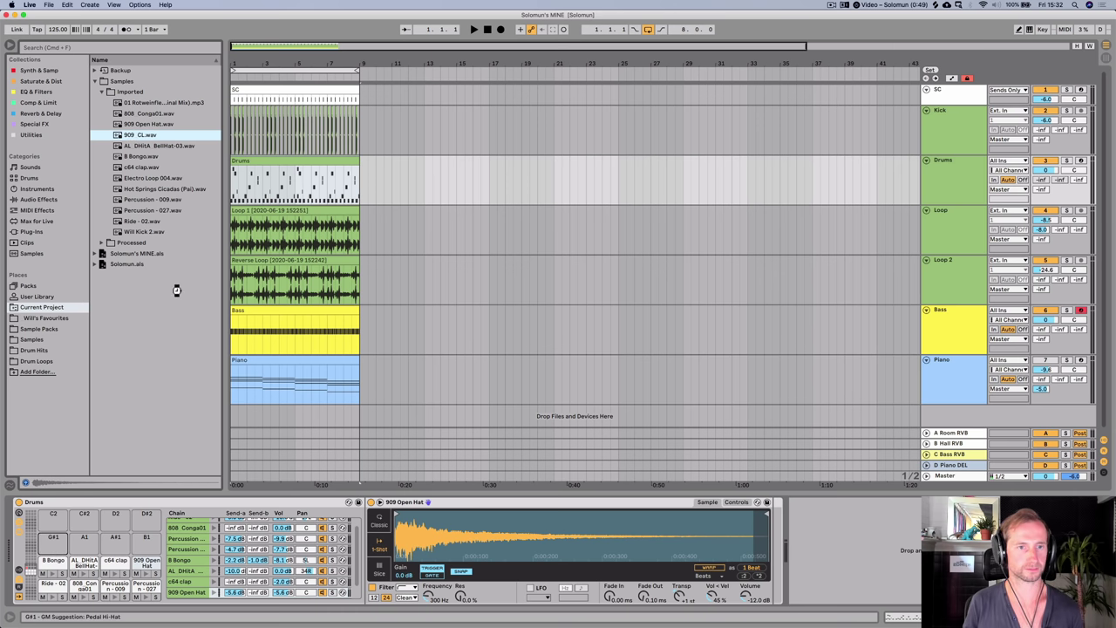
{"action": "double_click", "coordinate": [251, 162]}
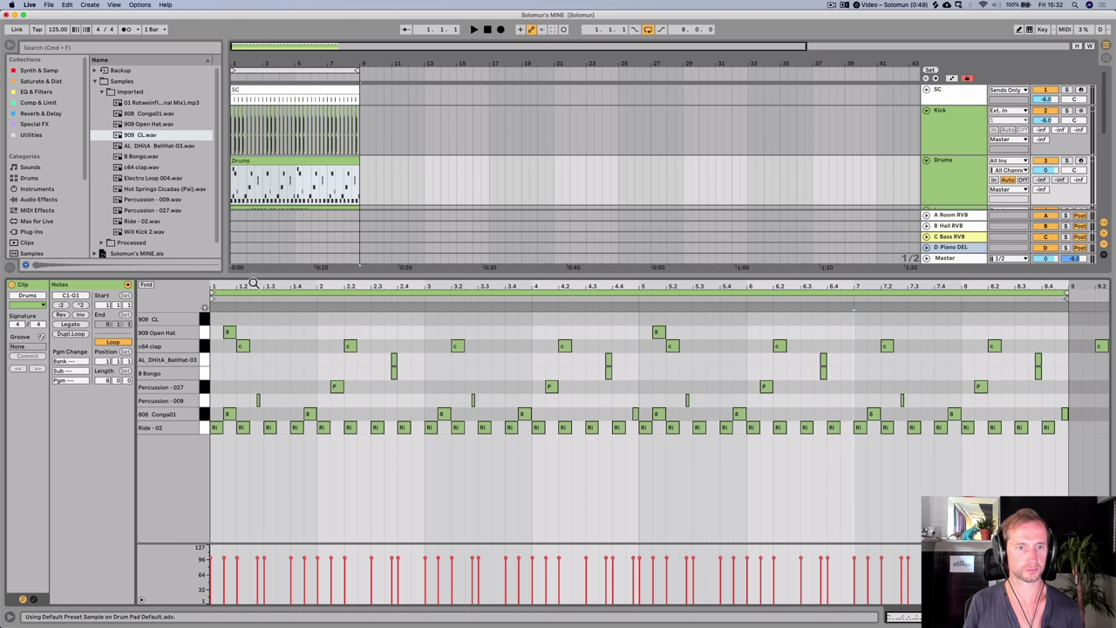
- Add two sixteenth-length 909 CL notes at 1.1.1 and 1.1.2 in the Drums clip
{"action": "left_click_drag", "start_coordinate": [212, 287], "coordinate": [213, 301]}
{"action": "key", "text": "space"}
{"action": "key", "text": "space"}
{"action": "double_click", "coordinate": [216, 319]}
{"action": "left_click", "coordinate": [224, 322]}
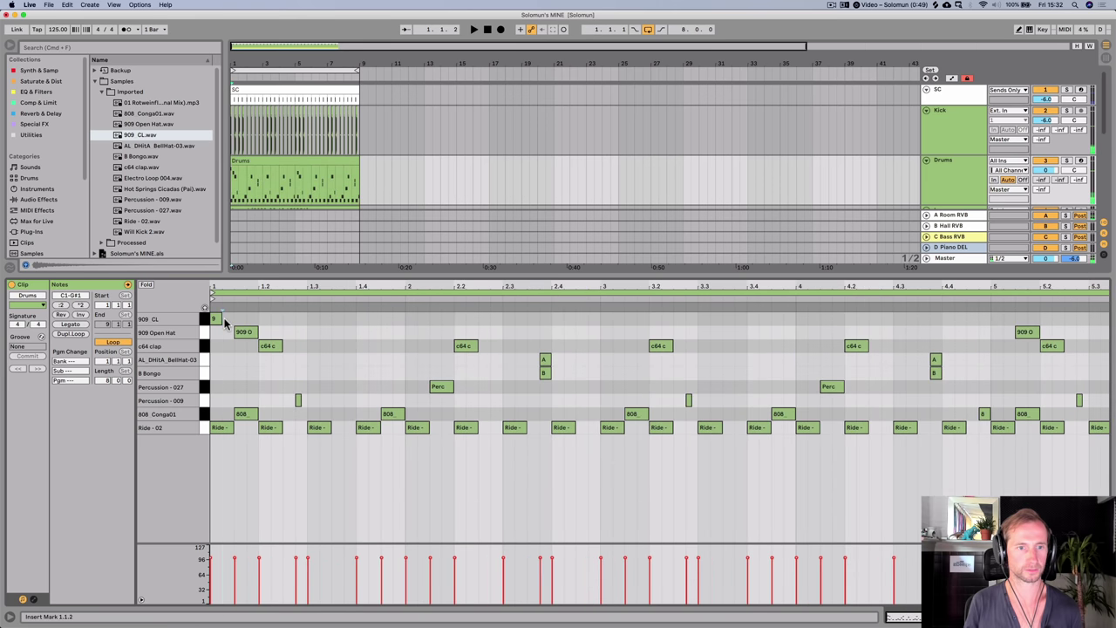
{"action": "key", "text": "space"}
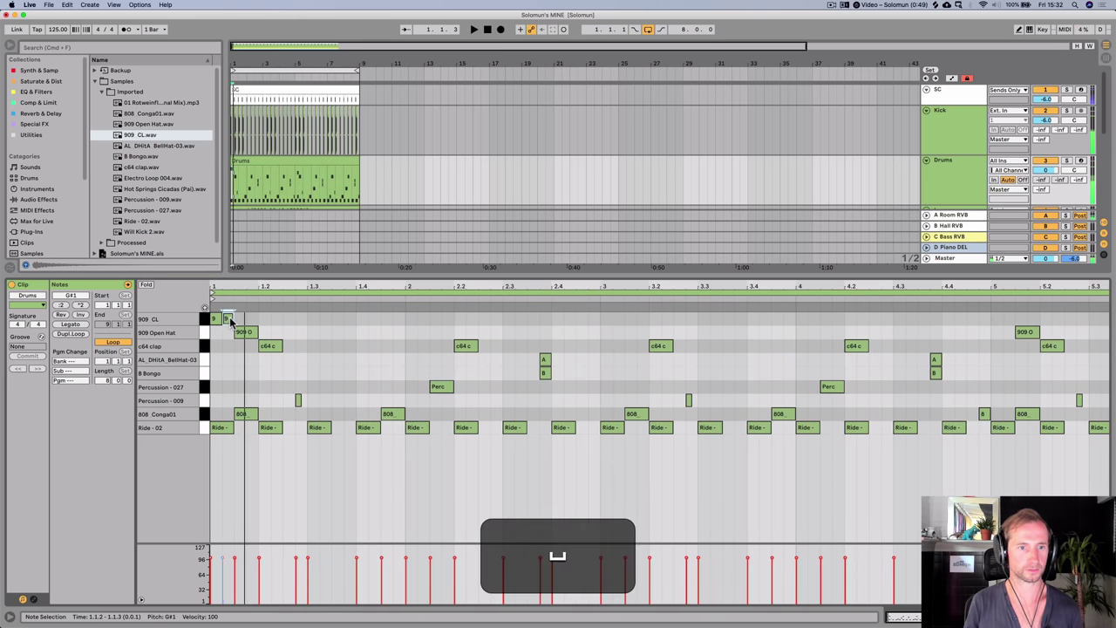
- Duplicate the 909 CL notes repeatedly until continuous sixteenths fill all eight bars of the Drums clip
{"action": "key", "text": "shift+super+d"}
{"action": "key", "text": "super+d"}
{"action": "key", "text": "super+d"}
{"action": "key", "text": "super+d"}
{"action": "key", "text": "super+d"}
{"action": "key", "text": "super+d"}
{"action": "key", "text": "super+d"}
{"action": "key", "text": "super+d"}
{"action": "key", "text": "super+d"}
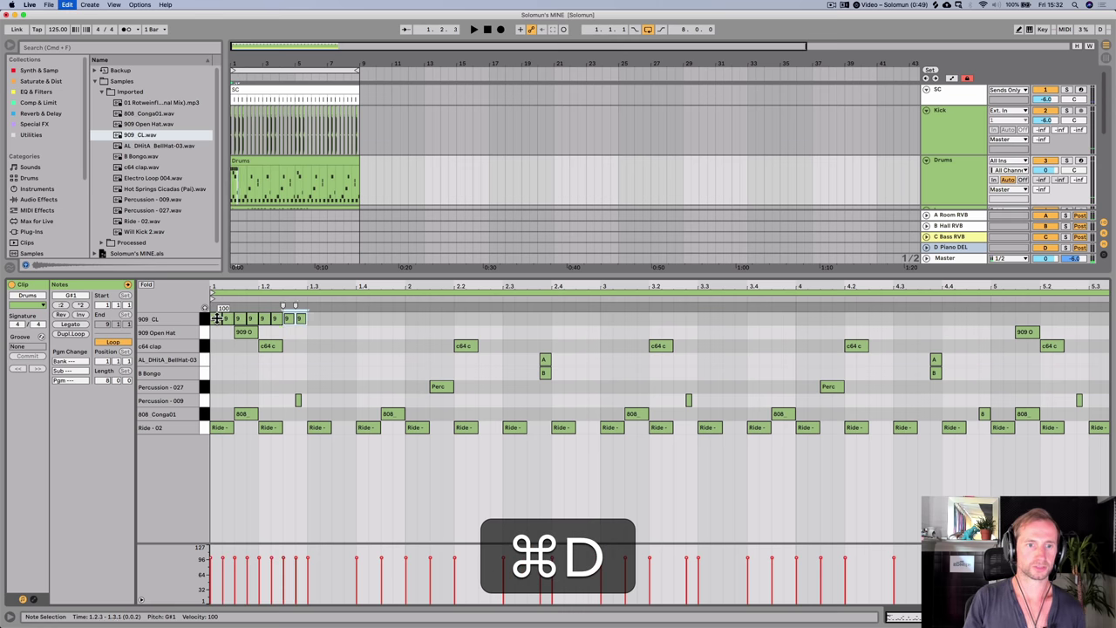
{"action": "key", "text": "super+d"}
{"action": "key", "text": "super+d"}
{"action": "key", "text": "super+d"}
{"action": "key", "text": "super+d"}
{"action": "key", "text": "super+d"}
{"action": "key", "text": "super+d"}
{"action": "key", "text": "super+d"}
{"action": "key", "text": "super+d"}
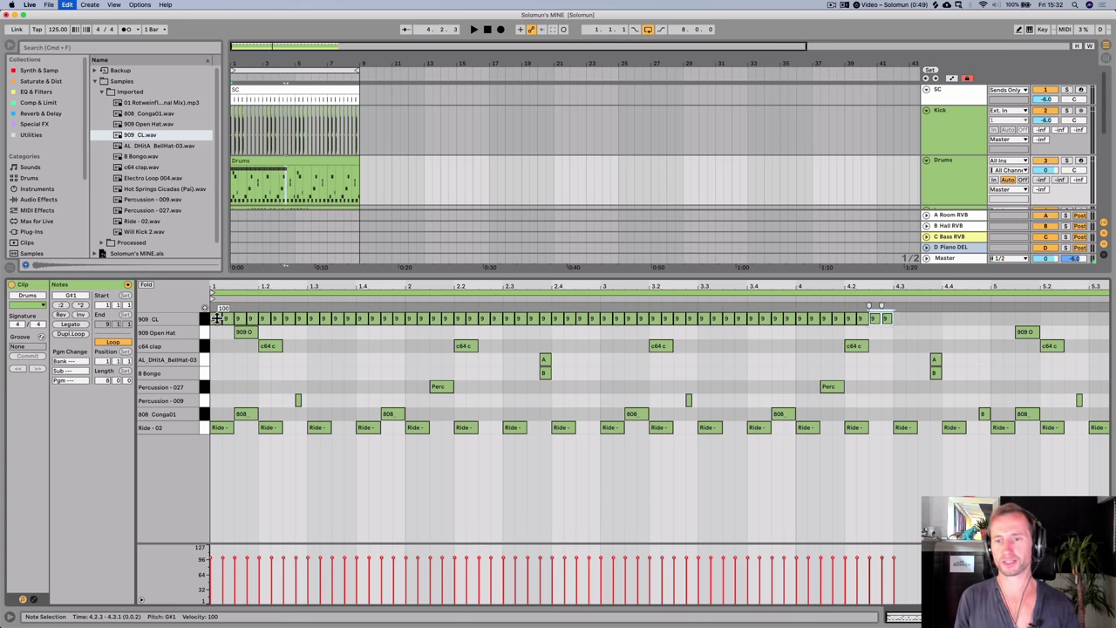
{"action": "key", "text": "super+d"}
{"action": "key", "text": "super+d"}
{"action": "key", "text": "super+d"}
{"action": "key", "text": "super+d"}
{"action": "key", "text": "super+d"}
{"action": "key", "text": "super+d"}
{"action": "key", "text": "super+d"}
{"action": "key", "text": "super+d"}
{"action": "key", "text": "super+d"}
{"action": "key", "text": "super+d"}
{"action": "key", "text": "super+d"}
{"action": "key", "text": "super+d"}
{"action": "key", "text": "super+d"}
{"action": "key", "text": "super+d"}
{"action": "key", "text": "super+d"}
{"action": "key", "text": "super+d"}
{"action": "key", "text": "super+d"}
{"action": "key", "text": "super+d"}
{"action": "key", "text": "super+d"}
{"action": "key", "text": "super+d"}
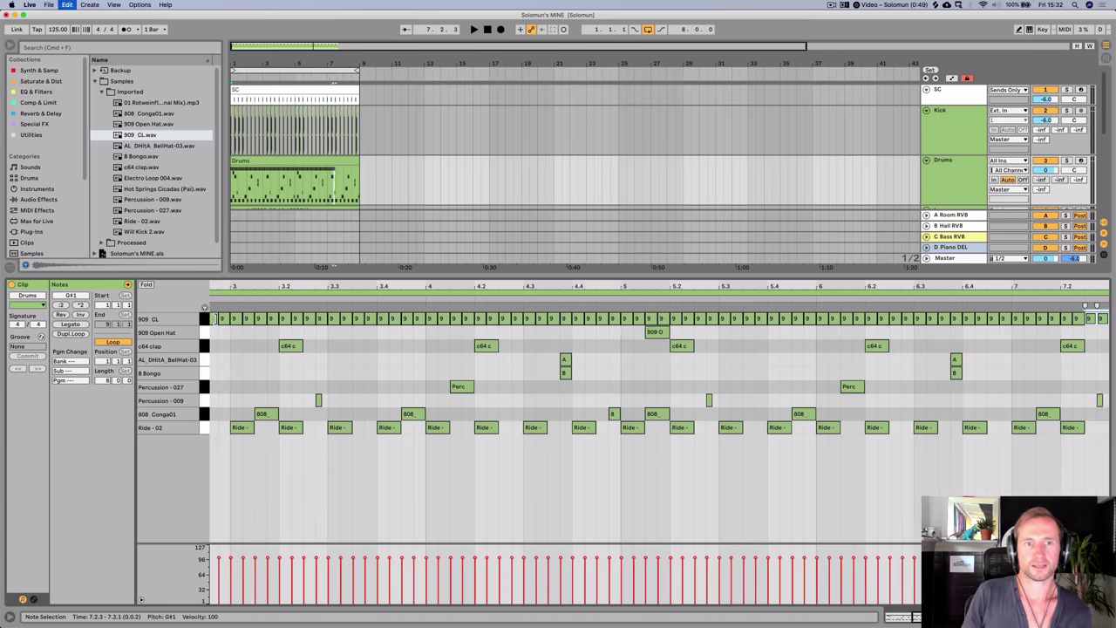
{"action": "key", "text": "super+d"}
{"action": "key", "text": "super+d"}
{"action": "key", "text": "super+d"}
{"action": "key", "text": "super+d"}
{"action": "key", "text": "super+d"}
{"action": "key", "text": "super+d"}
{"action": "key", "text": "super+d"}
{"action": "key", "text": "super+d"}
- Set the 909 CL chain to -16.0 dB with pan 25R and the 909 Open Hat chain's volume to -12.0 dB, checking in playback
{"action": "key", "text": "shift+super+Tab"}
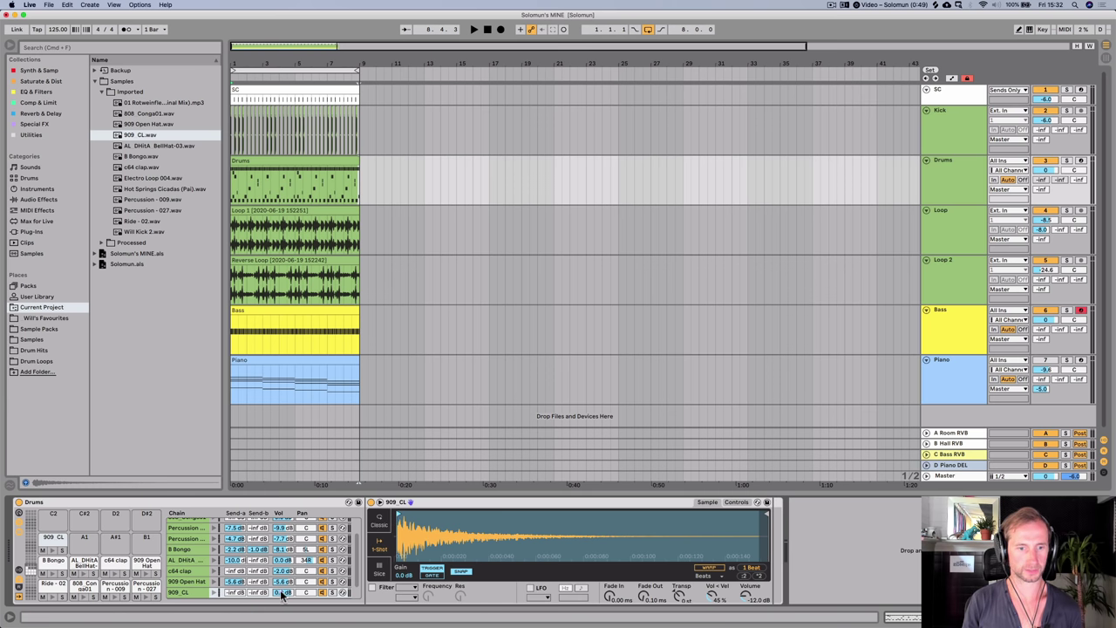
{"action": "key", "text": "space"}
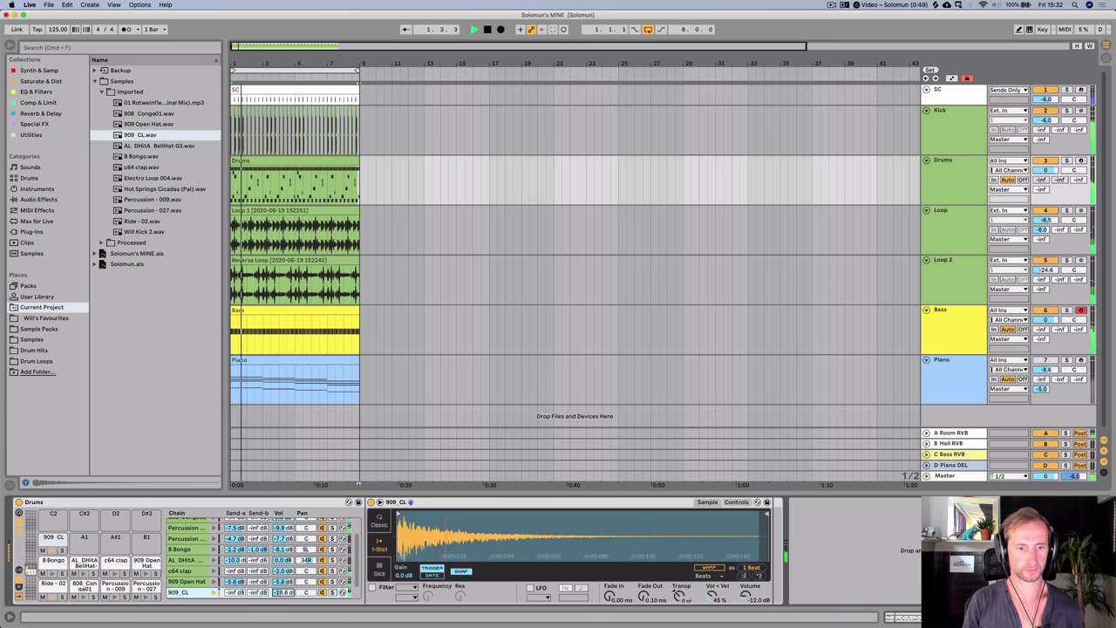
{"action": "left_click_drag", "start_coordinate": [281, 582], "coordinate": [305, 575]}
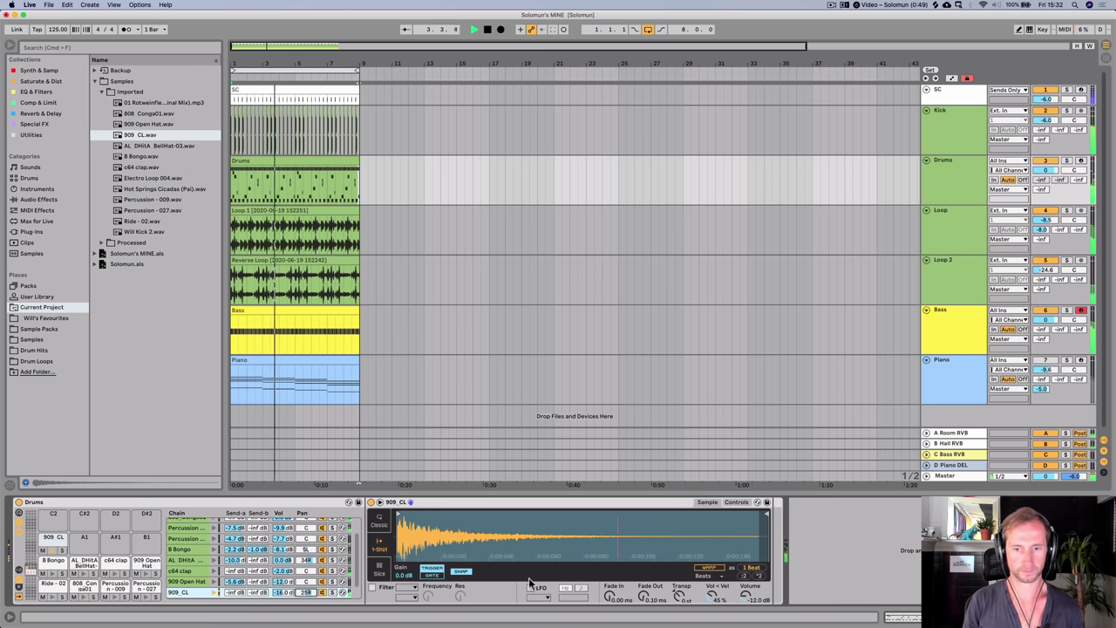
{"action": "key", "text": "space"}
- Switch the 909 CL Simpler to Classic mode with 1 voice, 267 ms decay, -inf sustain and 1.00 ms release
{"action": "left_click", "coordinate": [377, 522]}
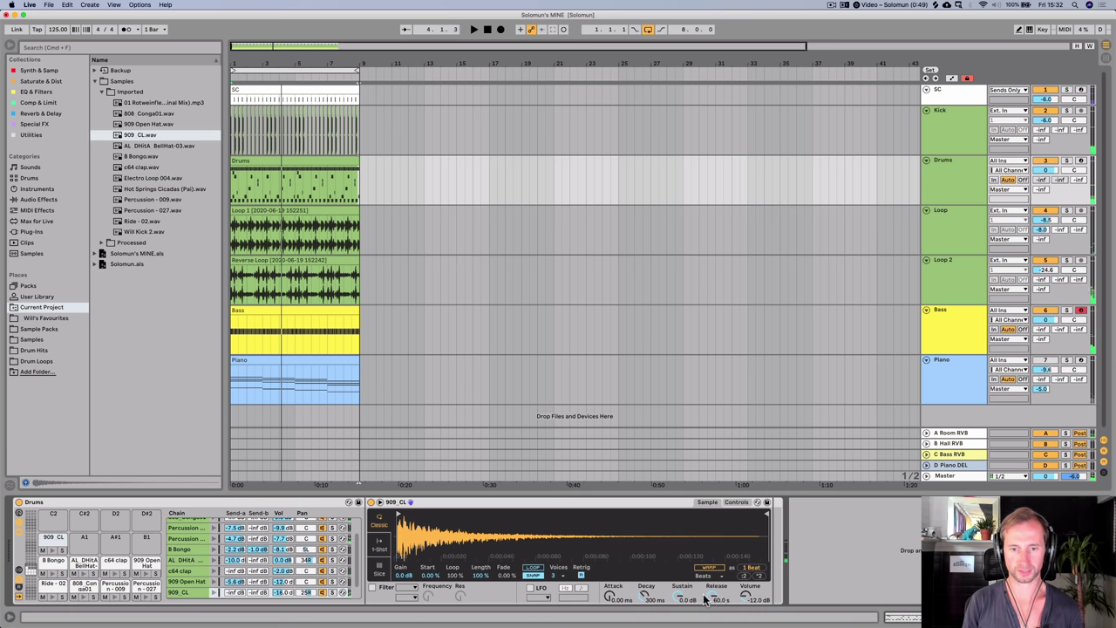
{"action": "left_click", "coordinate": [558, 575]}
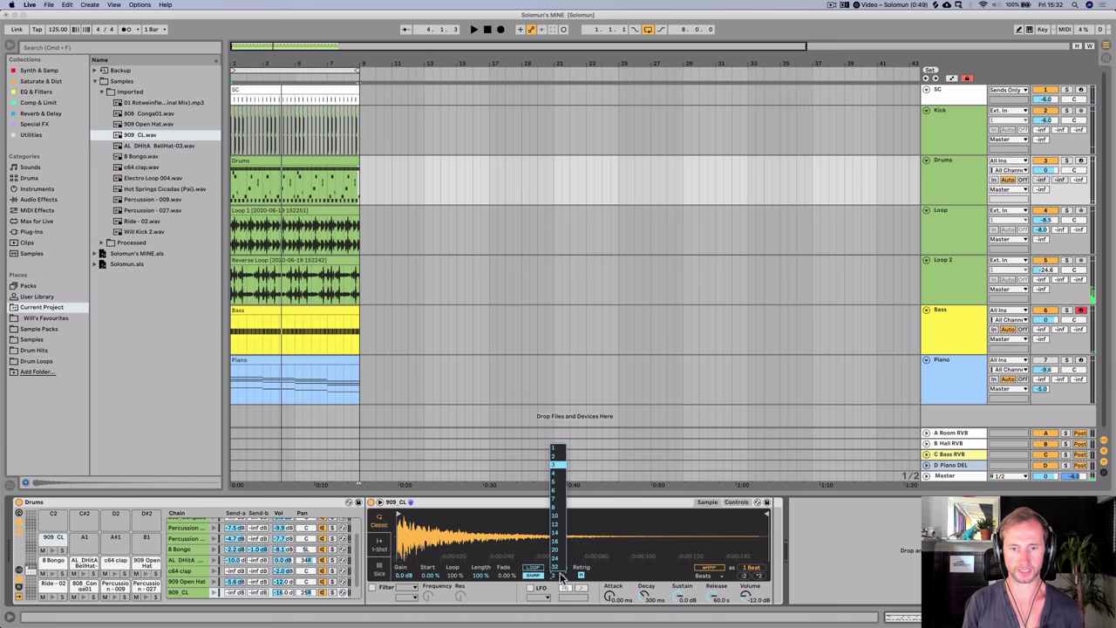
{"action": "left_click", "coordinate": [560, 450]}
{"action": "key", "text": "space"}
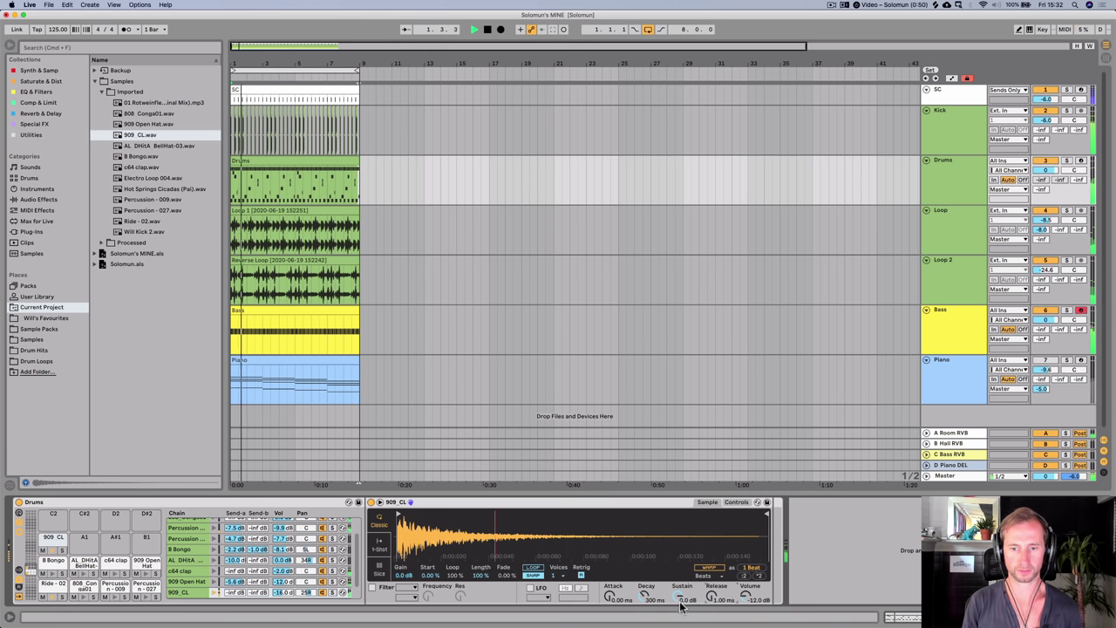
{"action": "left_click_drag", "start_coordinate": [681, 604], "coordinate": [644, 596]}
- Set 909 CL to -9.0 dB with pan 9R, and c64 clap to -11.6 dB on Send A and -3.0 dB volume
{"action": "left_click_drag", "start_coordinate": [284, 592], "coordinate": [306, 606]}
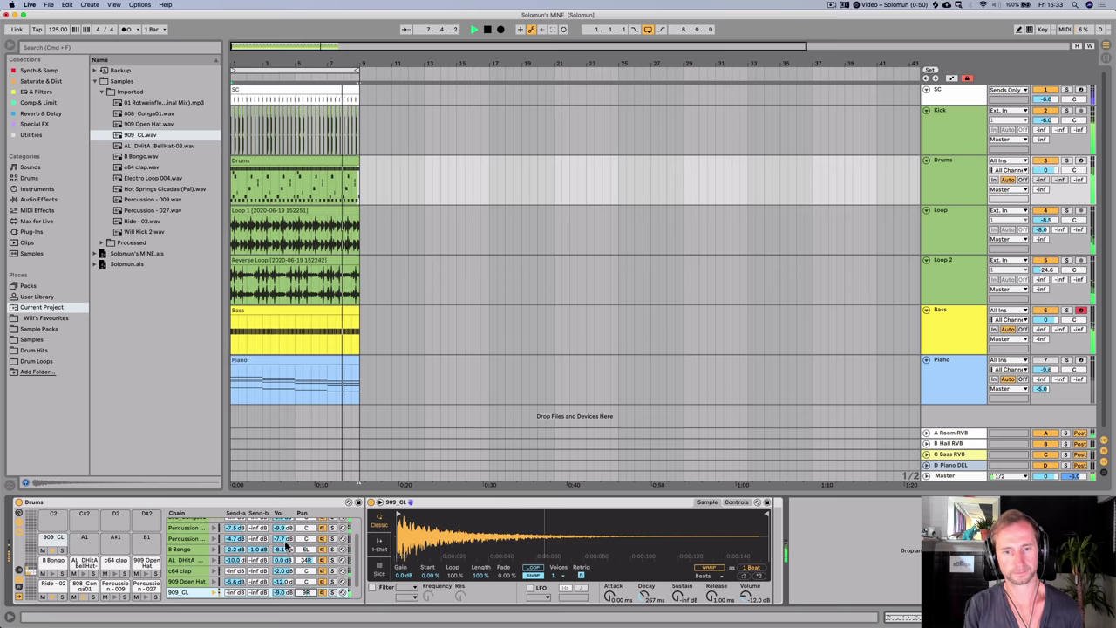
{"action": "left_click", "coordinate": [235, 572]}
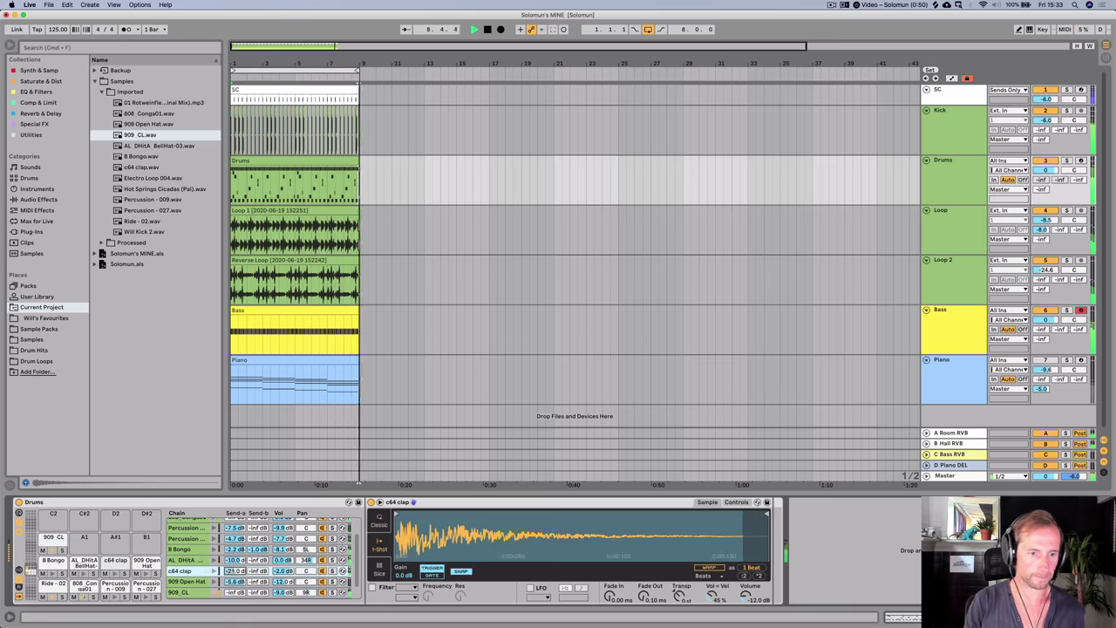
{"action": "left_click_drag", "start_coordinate": [236, 571], "coordinate": [245, 571]}
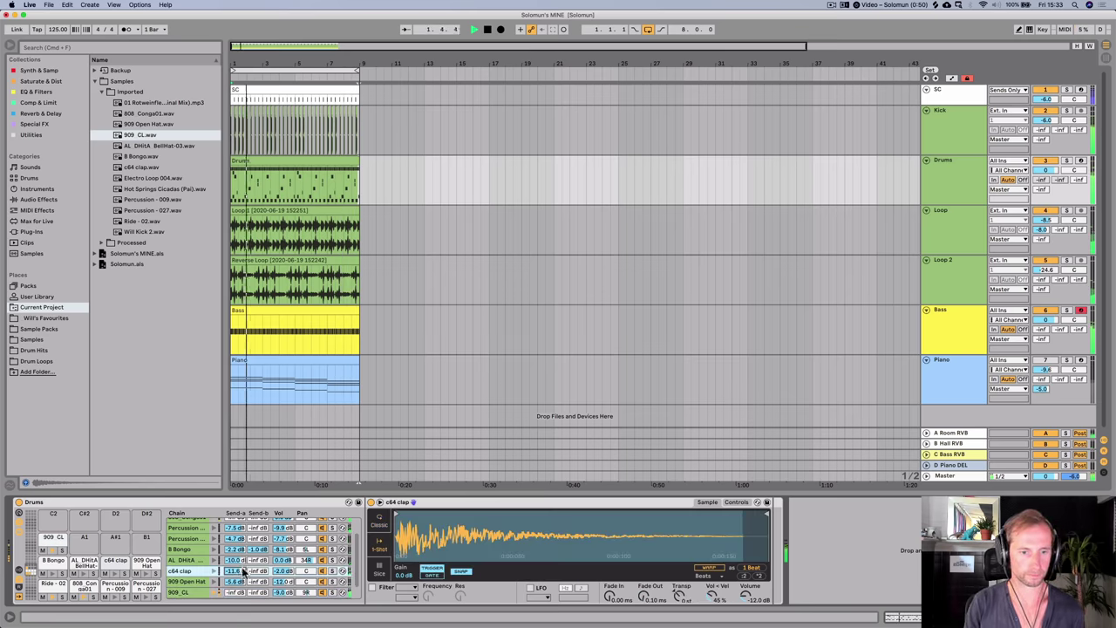
{"action": "left_click", "coordinate": [284, 571]}
{"action": "type", "text": "-3"}
{"action": "key", "text": "Return"}
- Reactivate the Piano track in the mix and set its volume to -10.3 dB during playback
{"action": "left_click", "coordinate": [946, 203]}
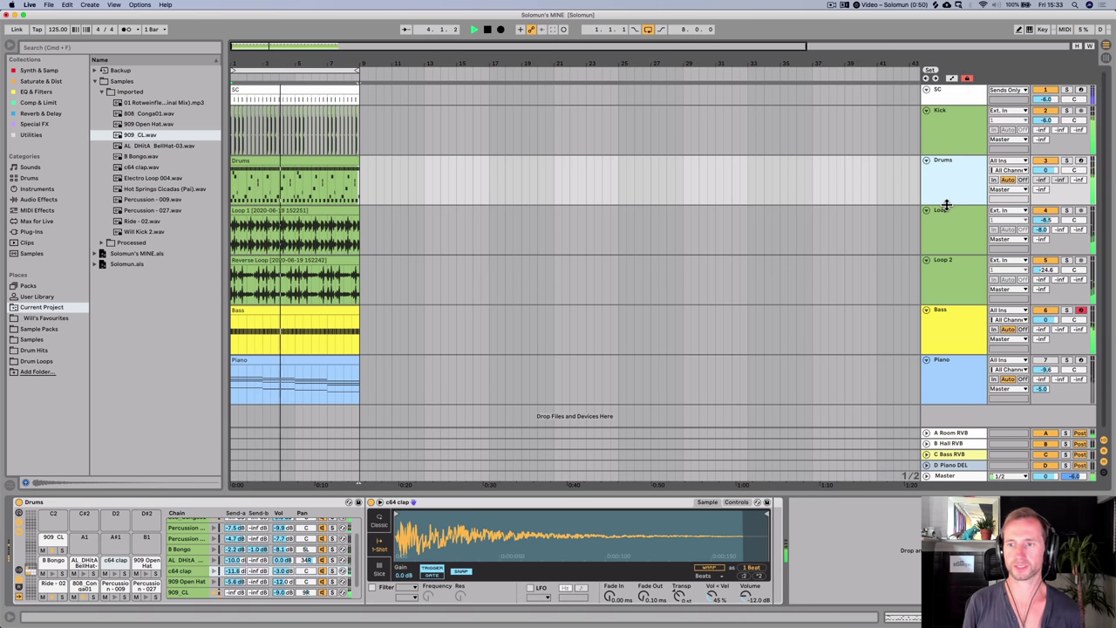
{"action": "left_click", "coordinate": [964, 358]}
{"action": "key", "text": "space"}
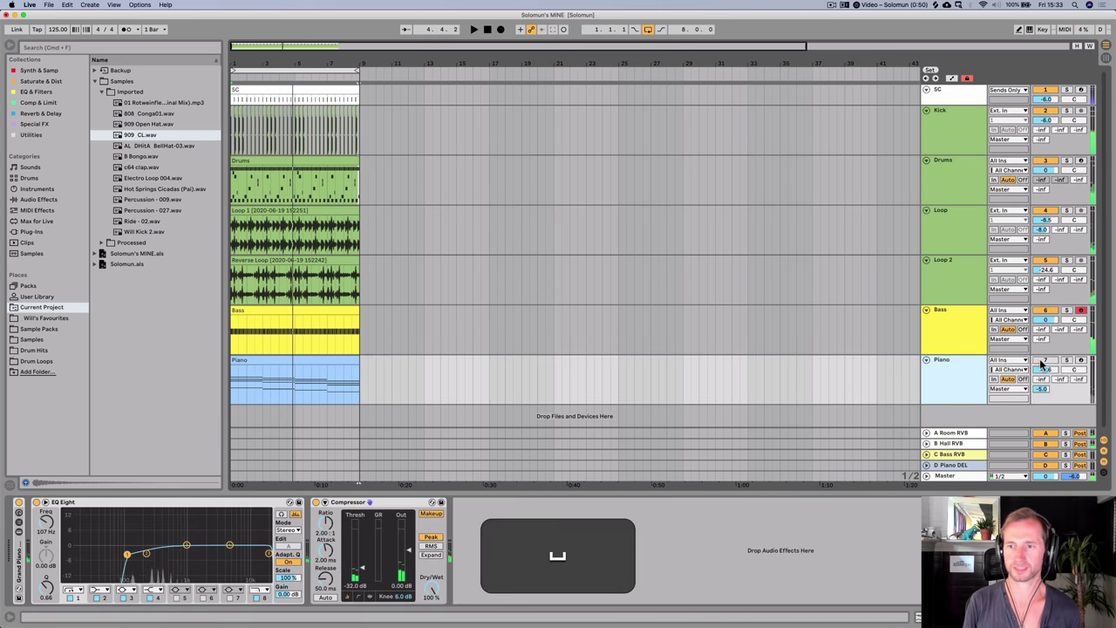
{"action": "key", "text": "space"}
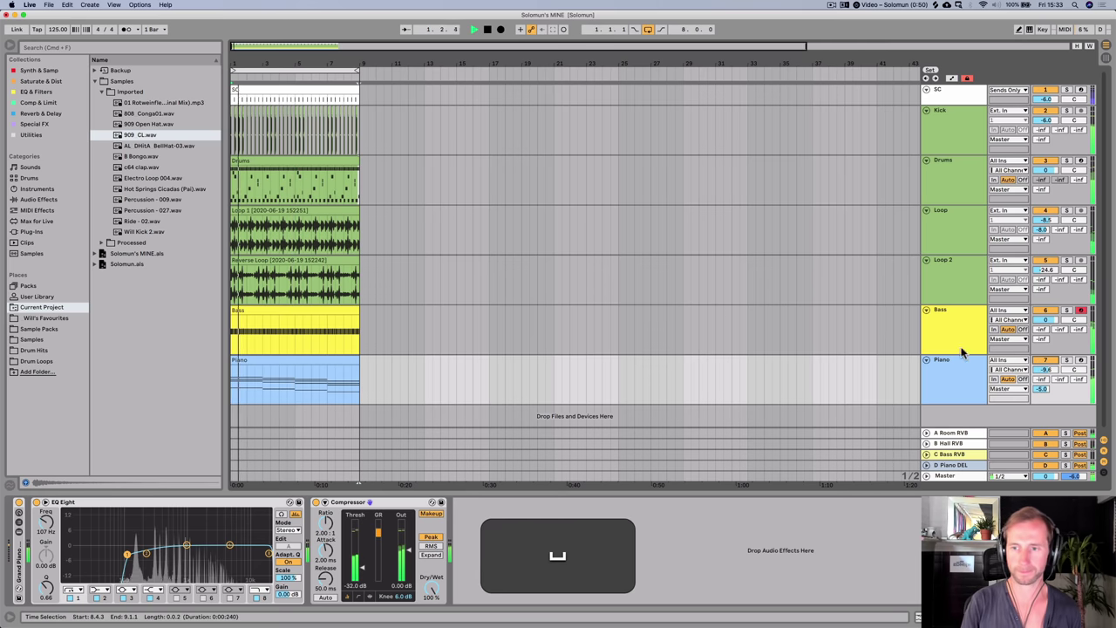
- Open the Piano clip for note editing and stop playback
{"action": "double_click", "coordinate": [280, 362]}
{"action": "key", "text": "space"}
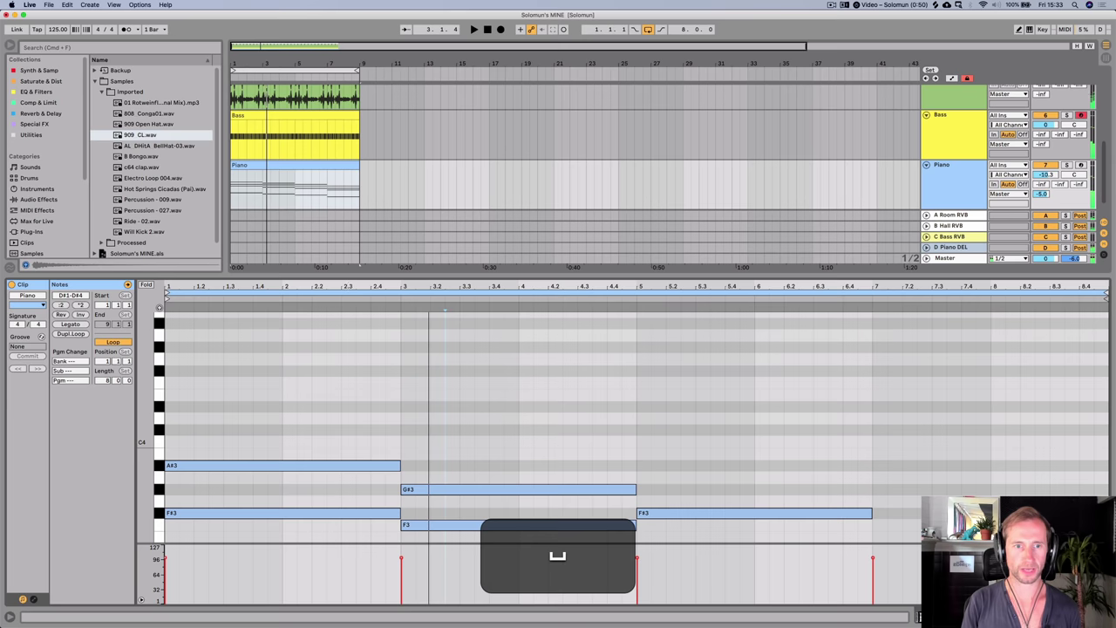
{"action": "scroll", "coordinate": [361, 345], "scroll_direction": "down", "scroll_amount": 1}
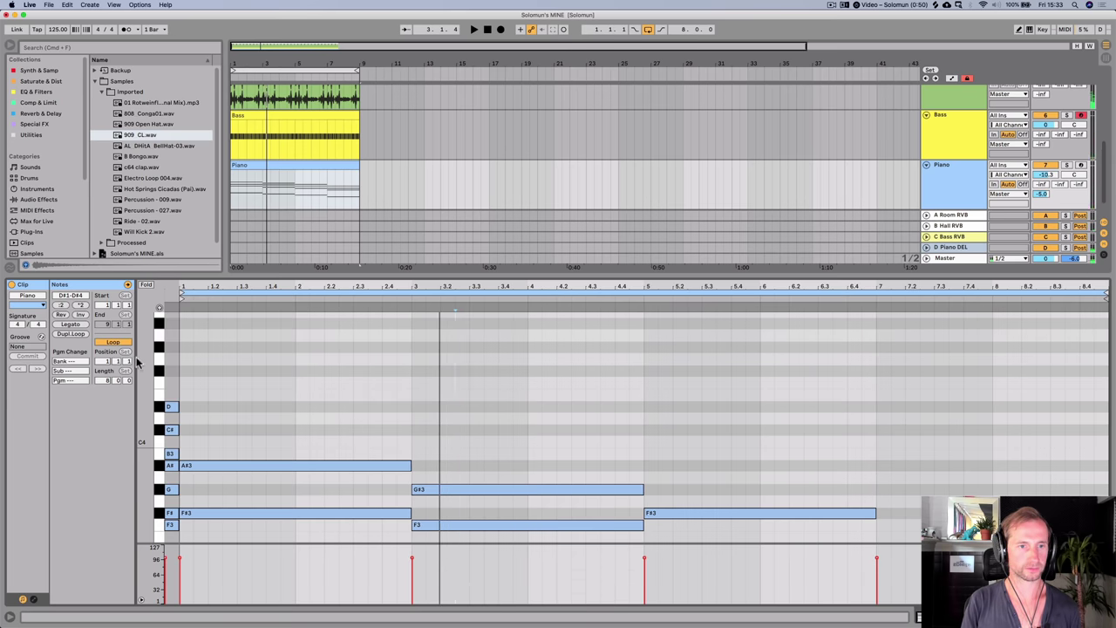
{"action": "scroll", "coordinate": [358, 376], "scroll_direction": "down", "scroll_amount": 5}
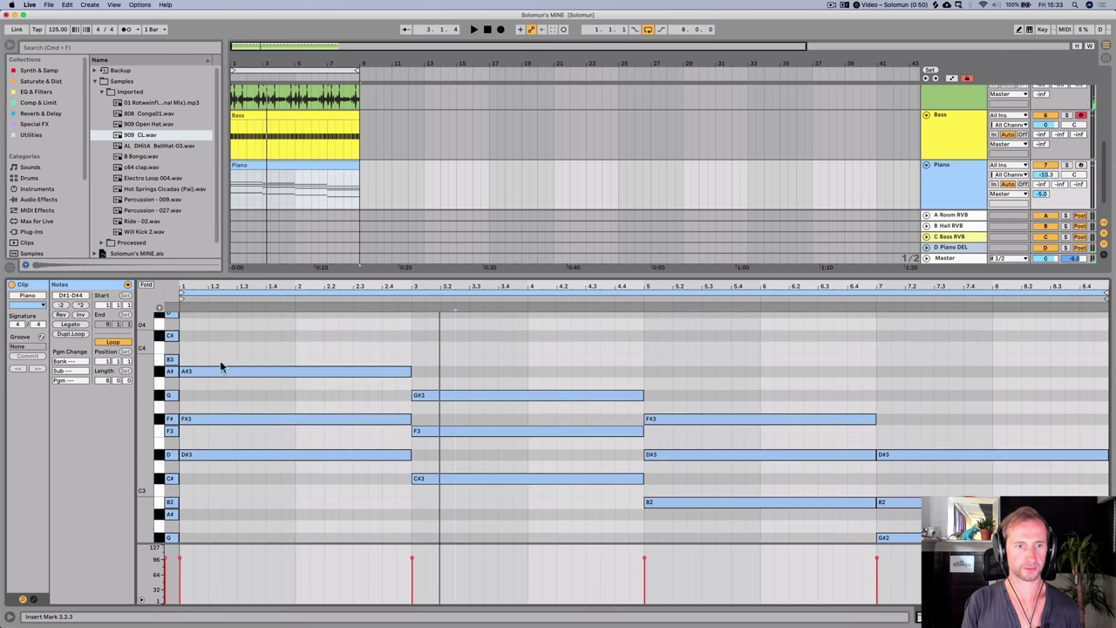
{"action": "left_click_drag", "start_coordinate": [148, 393], "coordinate": [105, 373]}
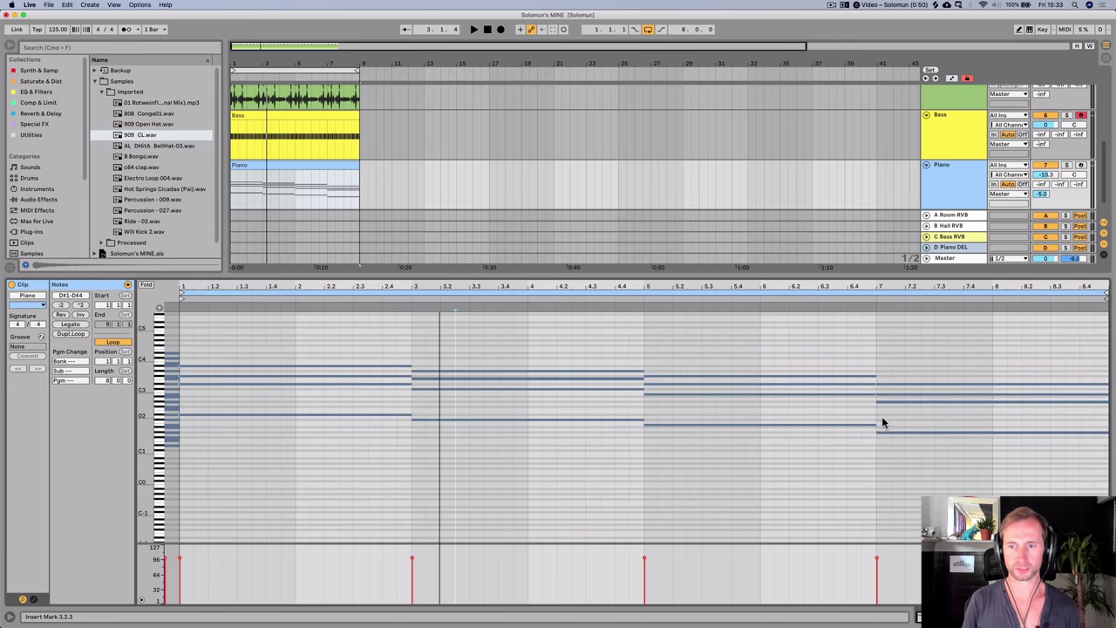
- Turn on note preview and transpose the Piano clip's four lowest notes down two octaves, checking them in playback
{"action": "left_click", "coordinate": [905, 433]}
{"action": "left_click", "coordinate": [904, 434]}
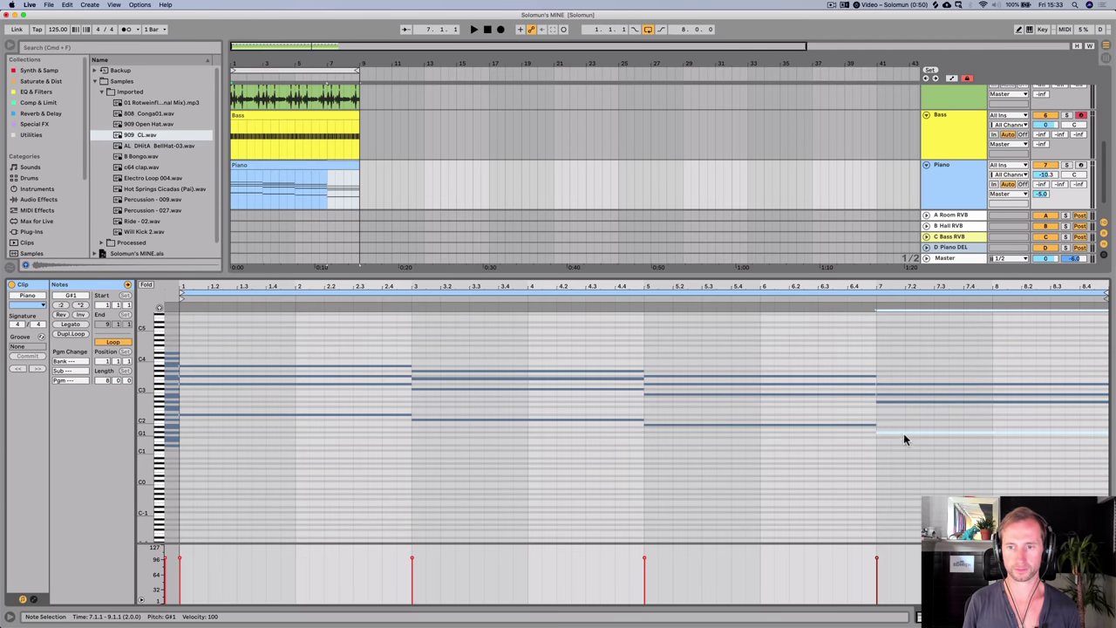
{"action": "key", "text": "p"}
{"action": "left_click_drag", "start_coordinate": [650, 448], "coordinate": [555, 421]}
{"action": "left_click", "coordinate": [392, 415], "text": "shift"}
{"action": "key", "text": "shift+Down"}
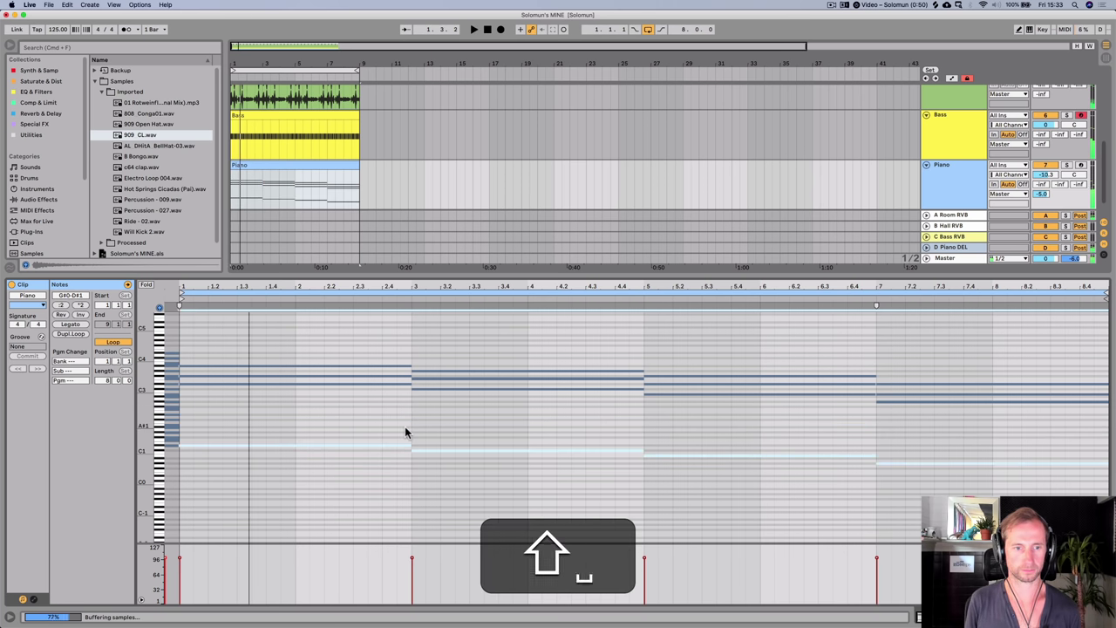
{"action": "key", "text": "shift+Down"}
{"action": "key", "text": "shift+space"}
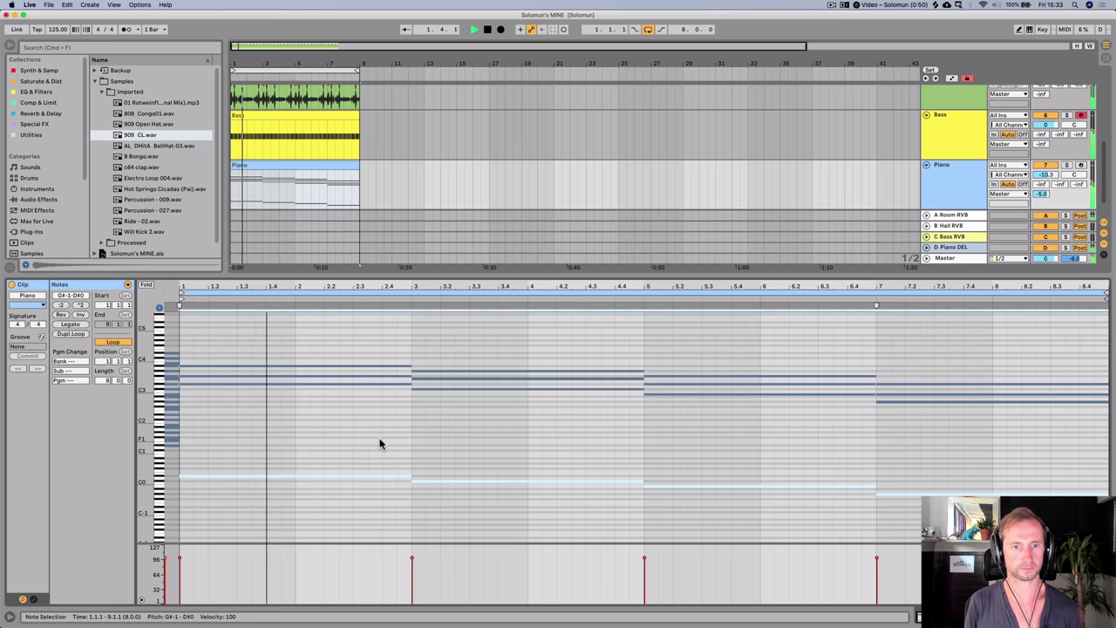
{"action": "key", "text": "space"}
- Set the velocity of the four Piano bass notes to 69 and listen to them in playback
{"action": "left_click_drag", "start_coordinate": [337, 447], "coordinate": [906, 498]}
{"action": "left_click", "coordinate": [905, 494], "text": "super"}
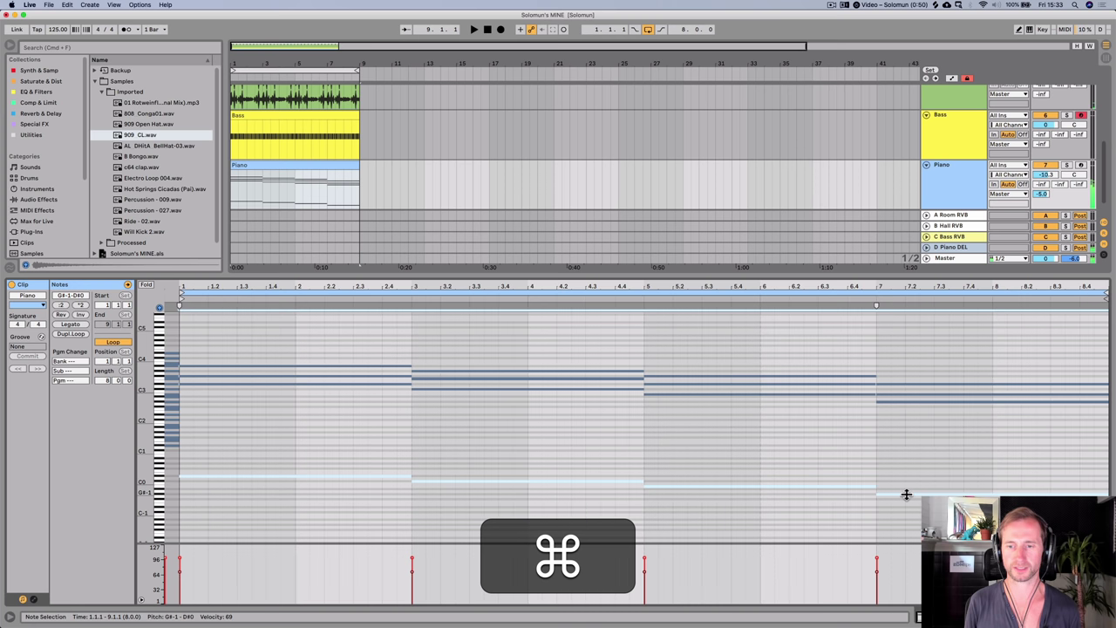
{"action": "key", "text": "space"}
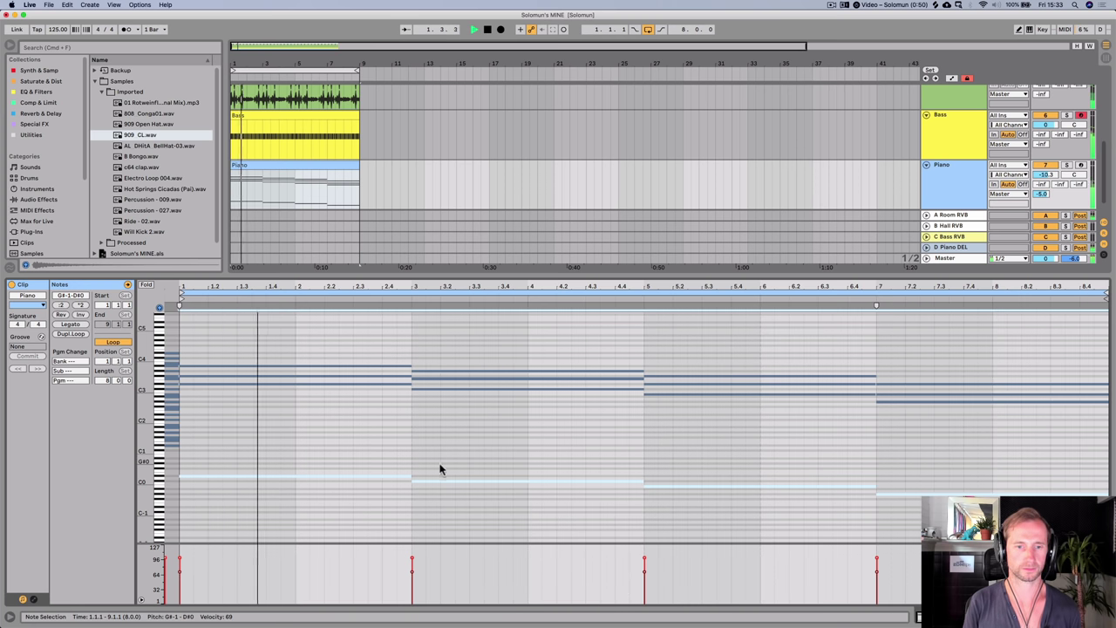
{"action": "left_click", "coordinate": [377, 478]}
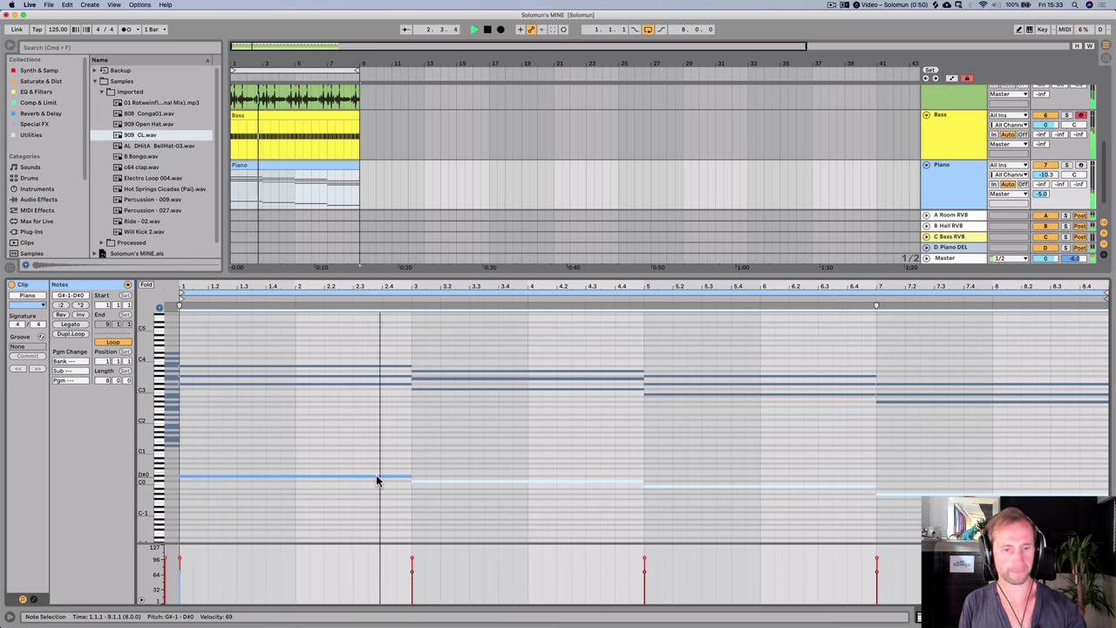
{"action": "left_click", "coordinate": [326, 428]}
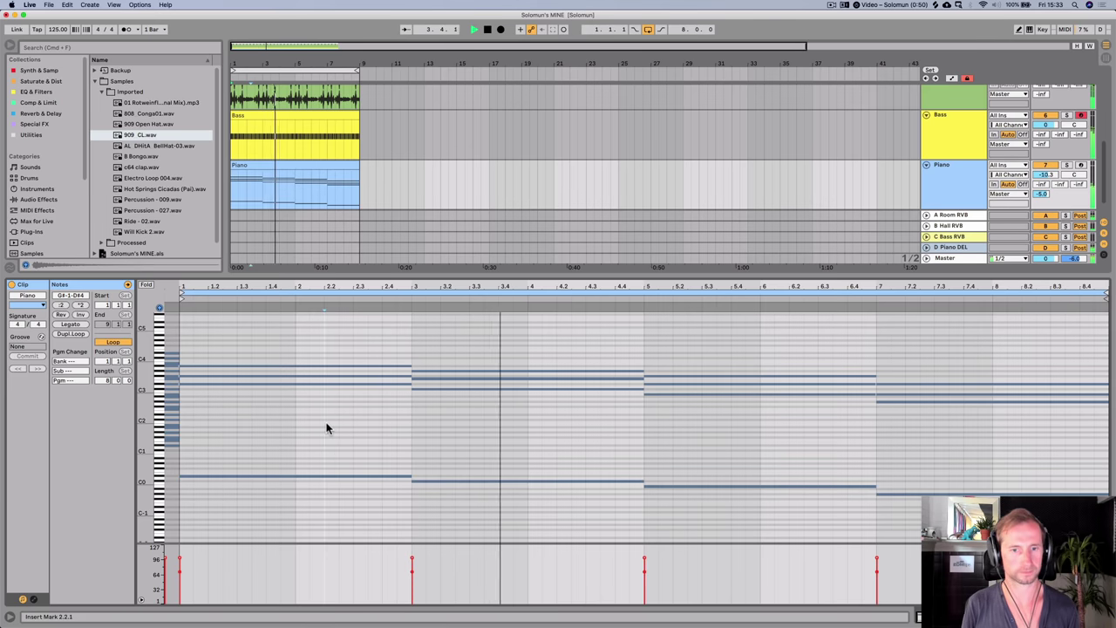
- Transpose the four Piano bass notes up one octave and check them in playback
{"action": "left_click_drag", "start_coordinate": [348, 464], "coordinate": [616, 497]}
{"action": "key", "text": "space"}
{"action": "key", "text": "shift+Up"}
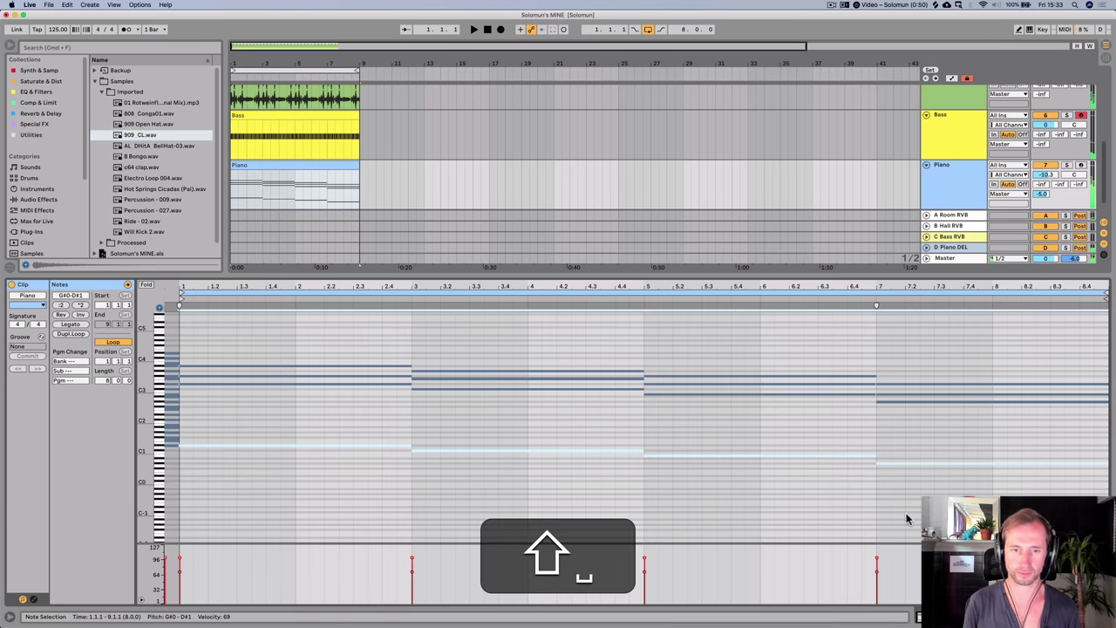
{"action": "left_click", "coordinate": [555, 504]}
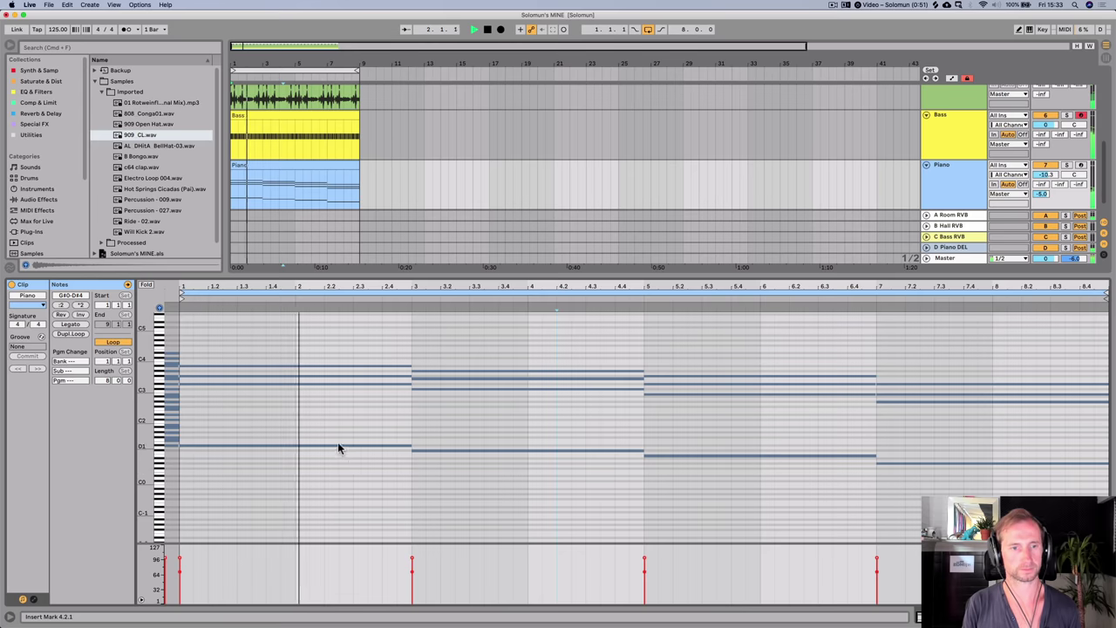
{"action": "scroll", "coordinate": [329, 439], "scroll_direction": "up", "scroll_amount": 3}
{"action": "key", "text": "space"}
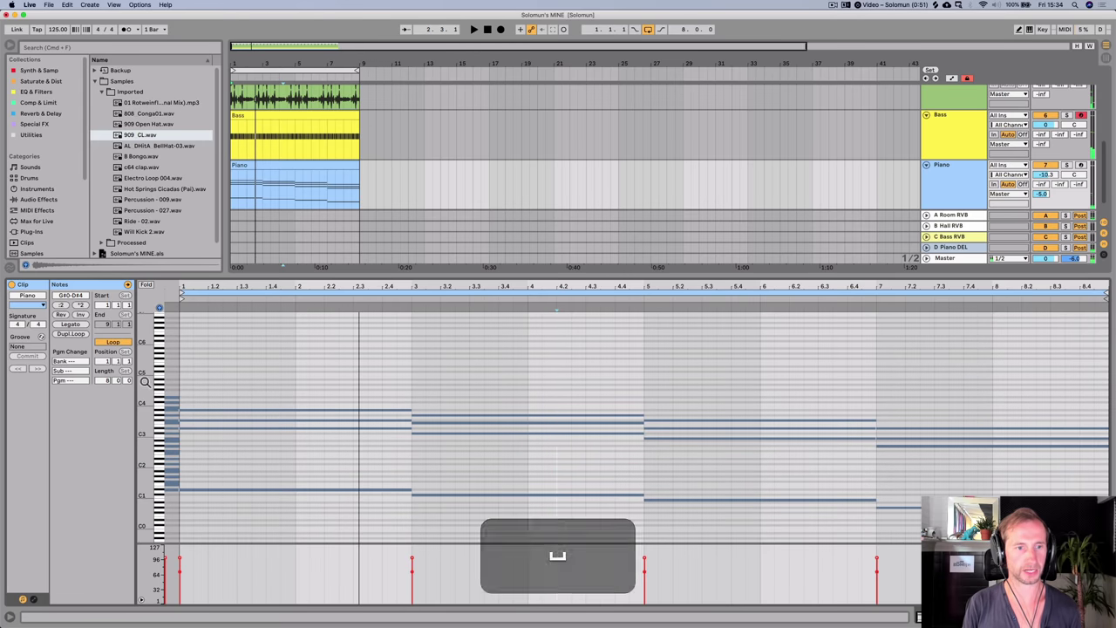
- Copy the A#3 note in bars 1 and 2 of the Piano clip up to C#4, keeping the original
{"action": "left_click_drag", "start_coordinate": [145, 382], "coordinate": [154, 396]}
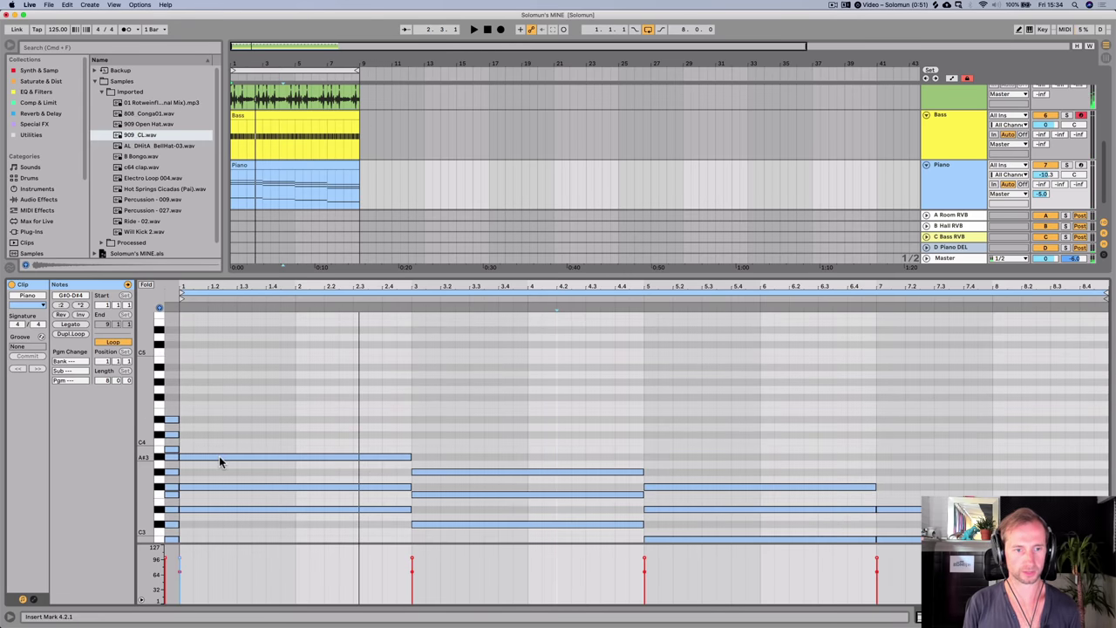
{"action": "left_click", "coordinate": [221, 462]}
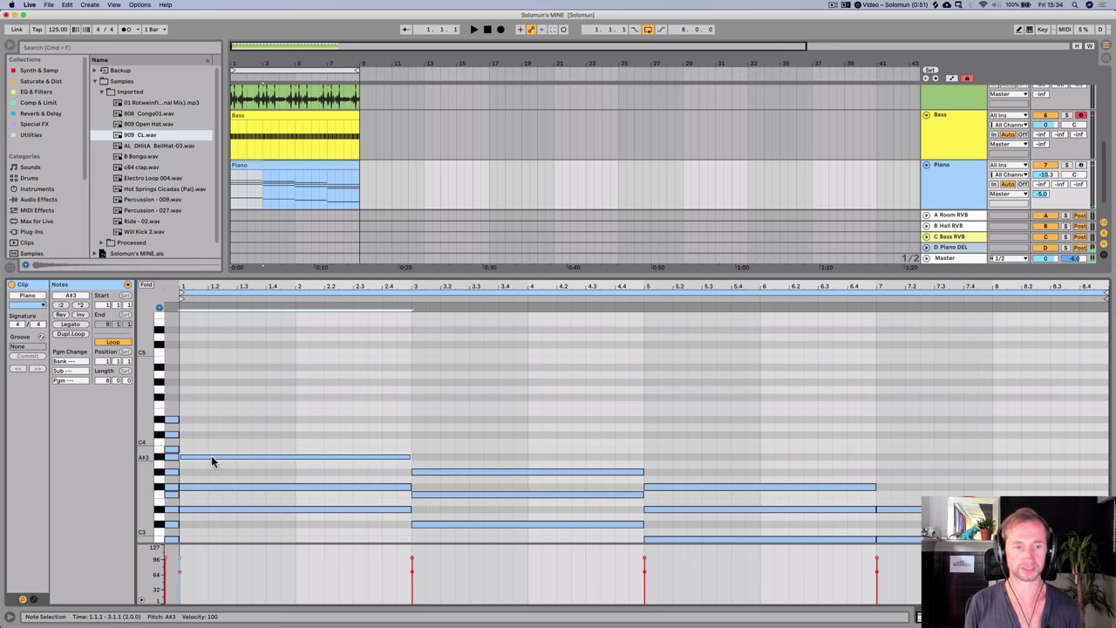
{"action": "key", "text": "alt"}
{"action": "left_click_drag", "start_coordinate": [211, 455], "coordinate": [216, 441]}
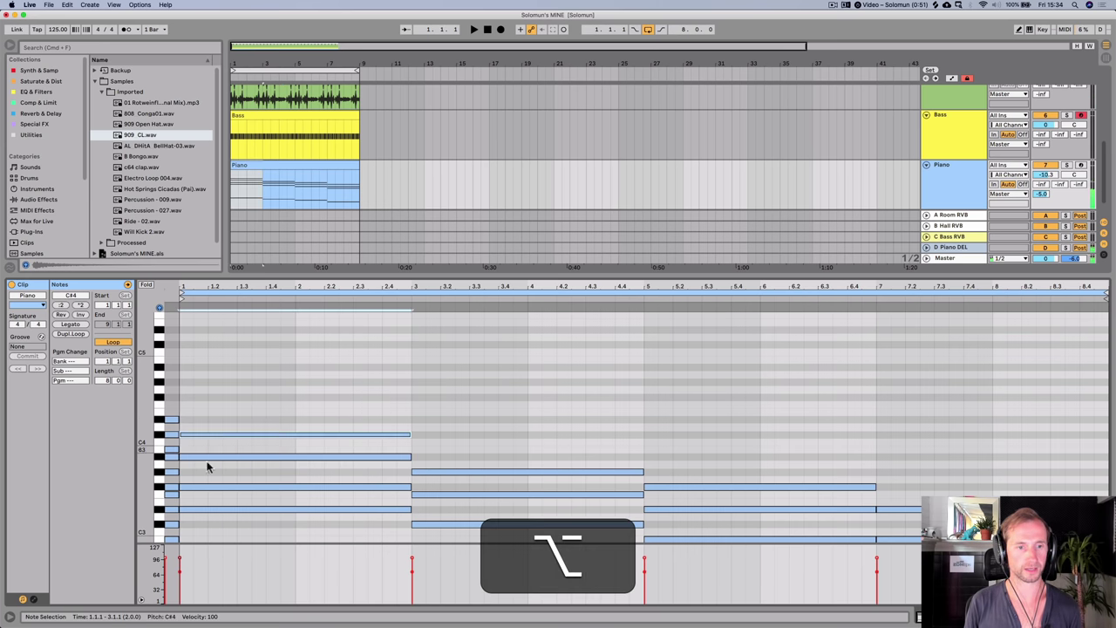
{"action": "key", "text": "p"}
{"action": "left_click", "coordinate": [214, 510]}
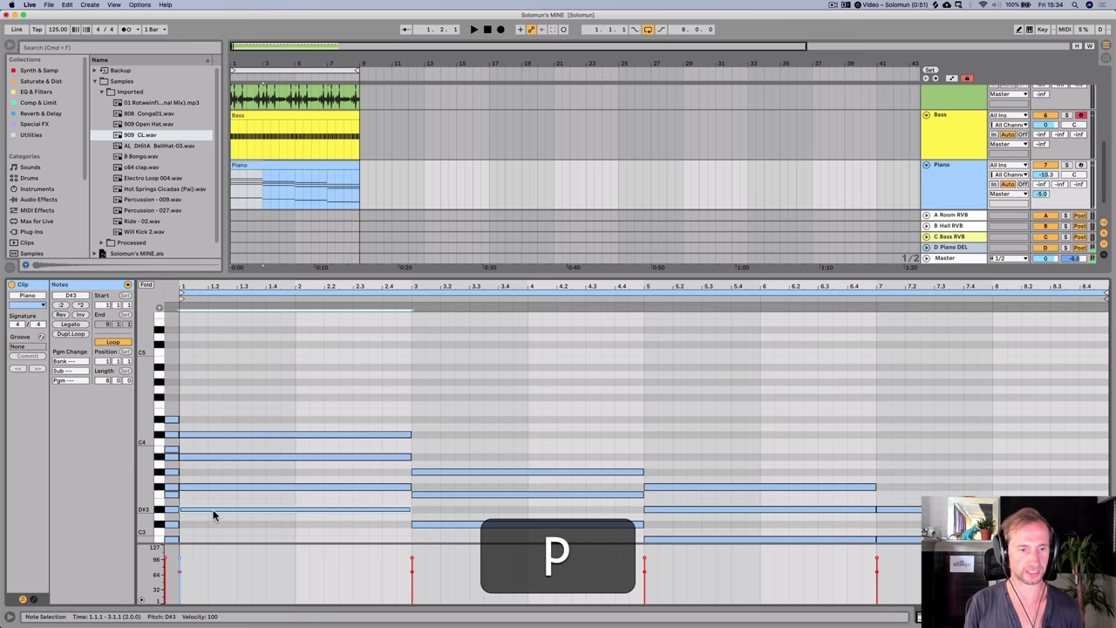
- Delete the D#3 note in bars 1 and 2 of the Piano clip and check the remaining chord against its D#1 bass note in playback
{"action": "key", "text": "BackSpace"}
{"action": "key", "text": "space"}
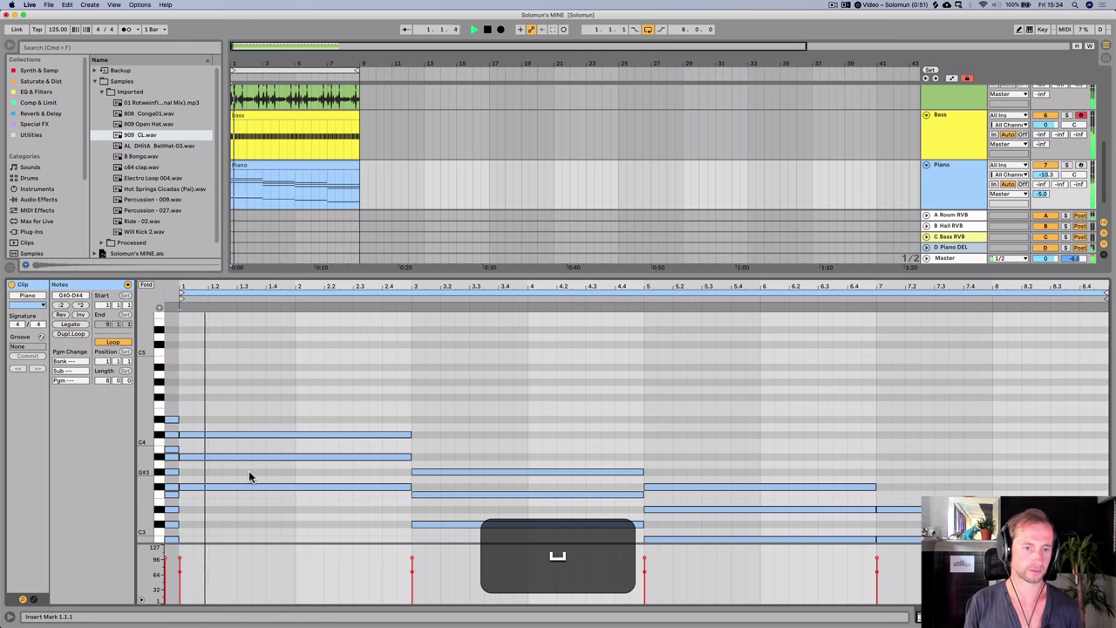
{"action": "scroll", "coordinate": [291, 375], "scroll_direction": "down", "scroll_amount": 10}
{"action": "left_click", "coordinate": [279, 380]}
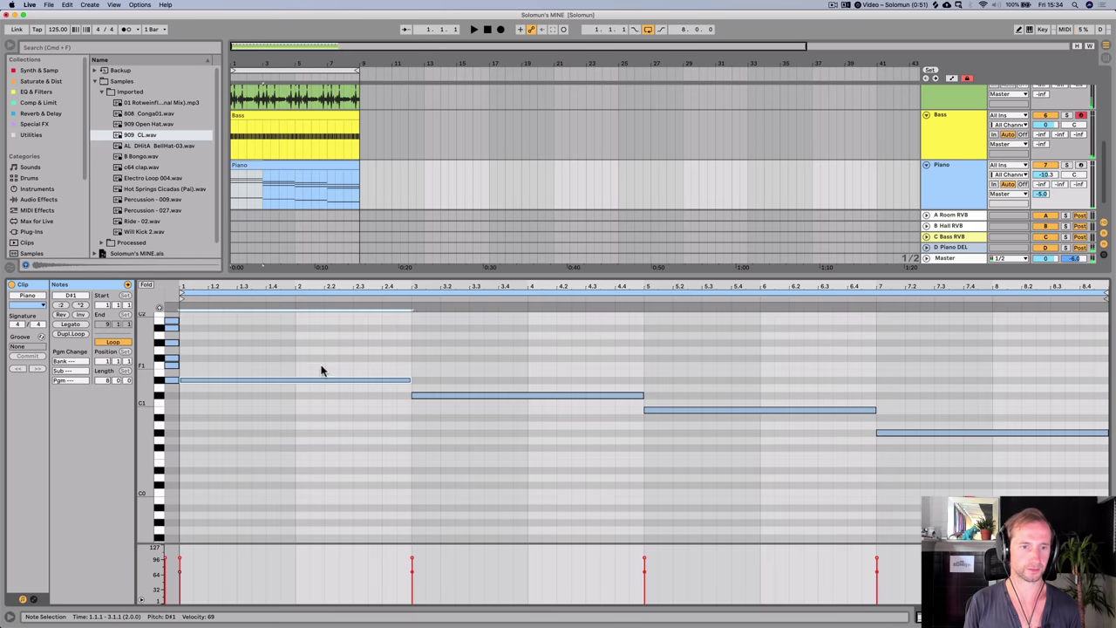
{"action": "scroll", "coordinate": [319, 367], "scroll_direction": "up", "scroll_amount": 7}
{"action": "key", "text": "space"}
{"action": "scroll", "coordinate": [322, 397], "scroll_direction": "up", "scroll_amount": 1}
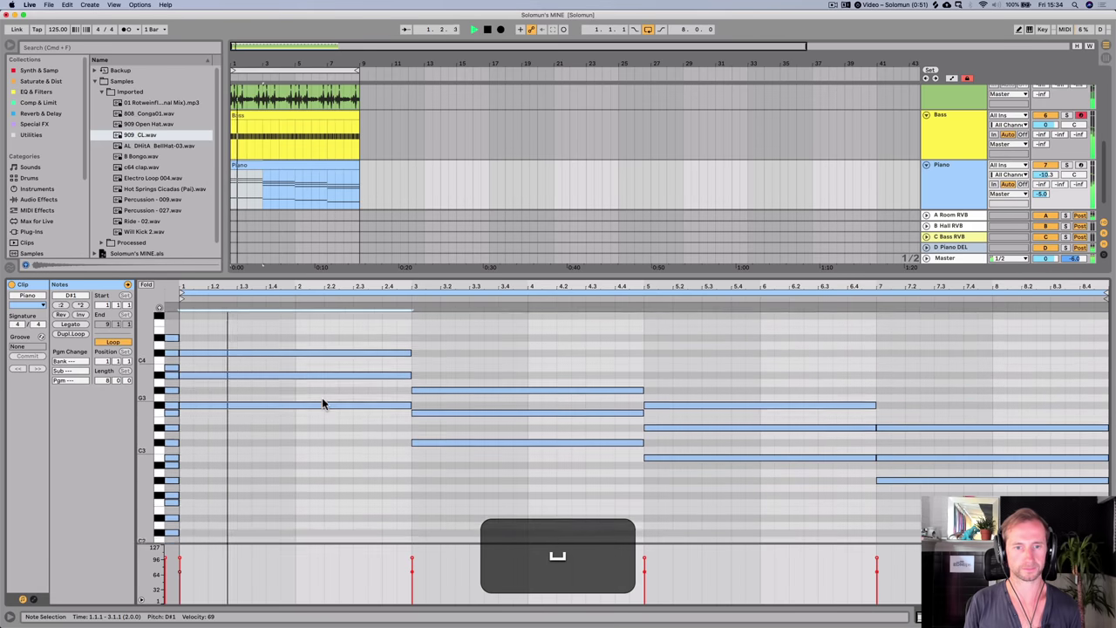
- Transpose the lowest chord notes in bars 3–4 and bars 5–6 up one octave to C#4 and B3 during playback
{"action": "left_click", "coordinate": [440, 449]}
{"action": "key", "text": "shift+Up"}
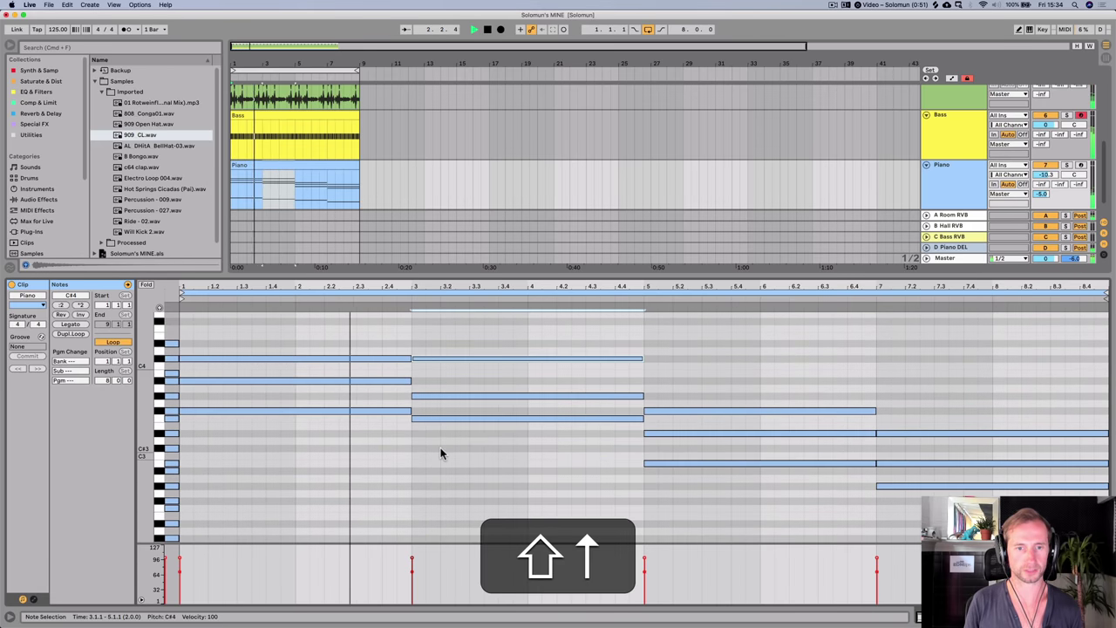
{"action": "left_click", "coordinate": [681, 464]}
{"action": "key", "text": "shift+Up"}
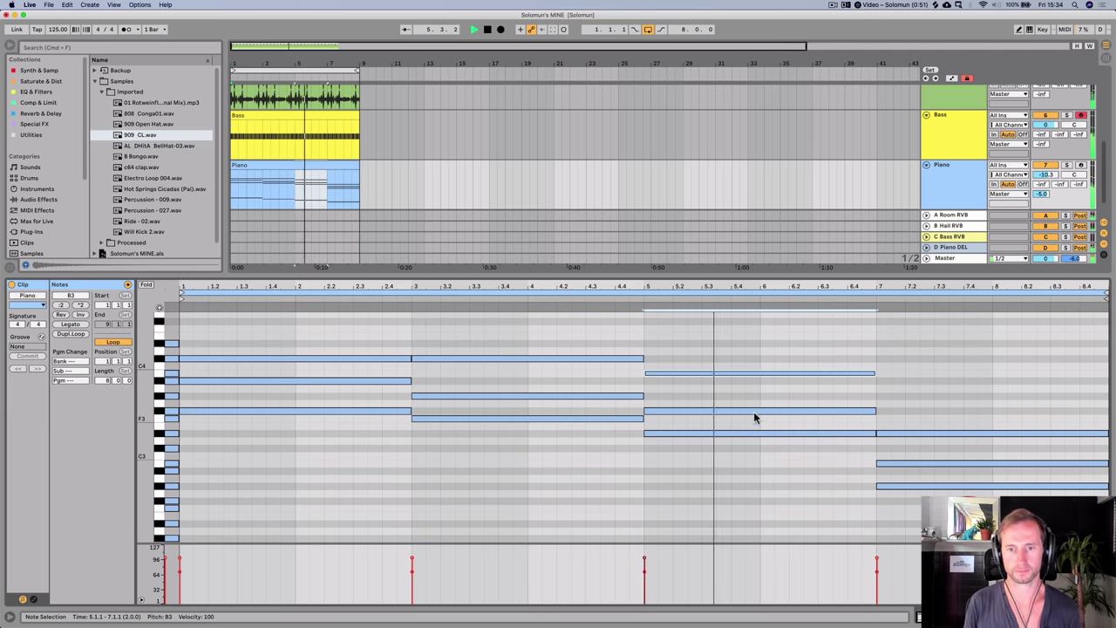
- Turn on note preview, copy the B3 note in bars 5 and 6 up to D#4, and listen from bar 5
{"action": "key", "text": "space"}
{"action": "key", "text": "p"}
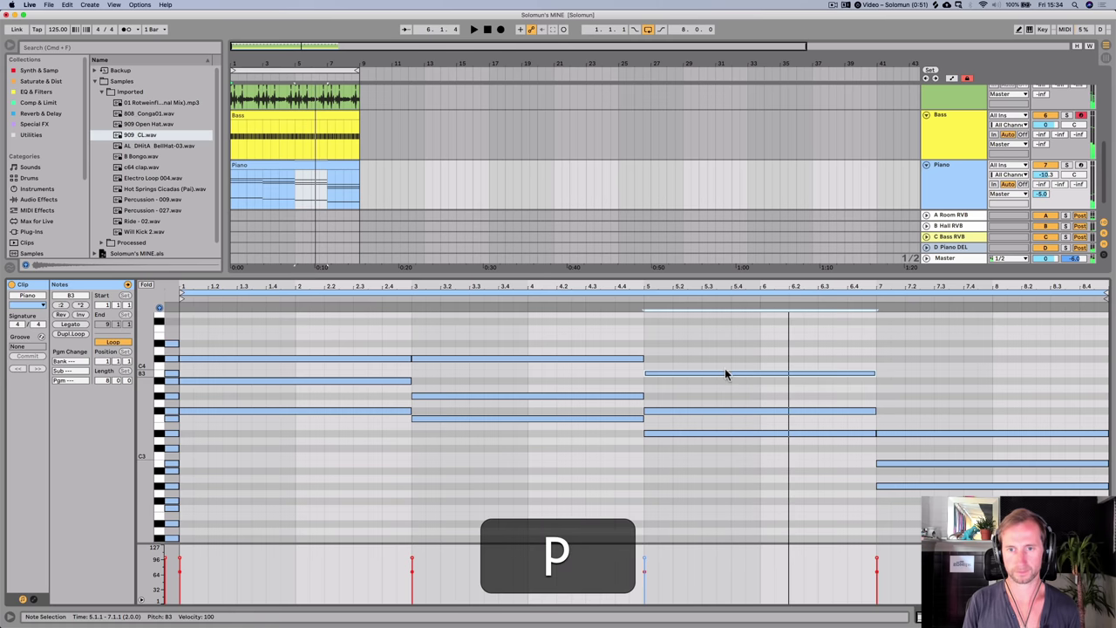
{"action": "left_click_drag", "start_coordinate": [725, 373], "coordinate": [723, 349]}
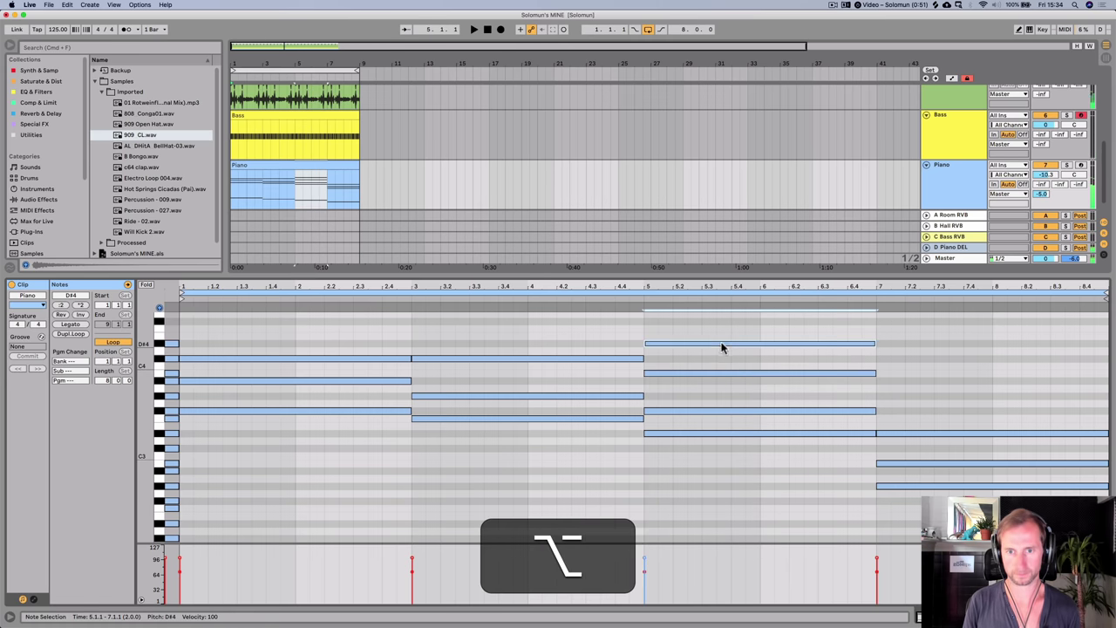
{"action": "left_click", "coordinate": [638, 301]}
{"action": "left_click", "coordinate": [916, 413]}
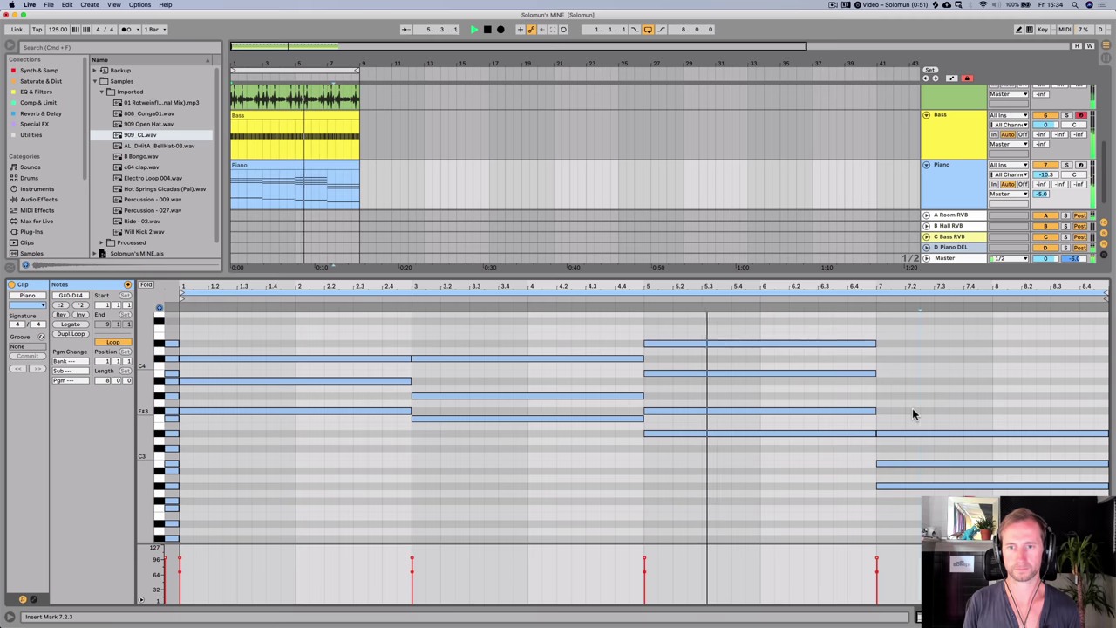
- Transpose the two lowest chord notes in bars 7 and 8 of the Piano clip up one octave to G#3 and B3
{"action": "key", "text": "shift+space"}
{"action": "left_click", "coordinate": [908, 486]}
{"action": "key", "text": "shift+Up"}
{"action": "left_click", "coordinate": [905, 463]}
{"action": "key", "text": "shift+Up"}
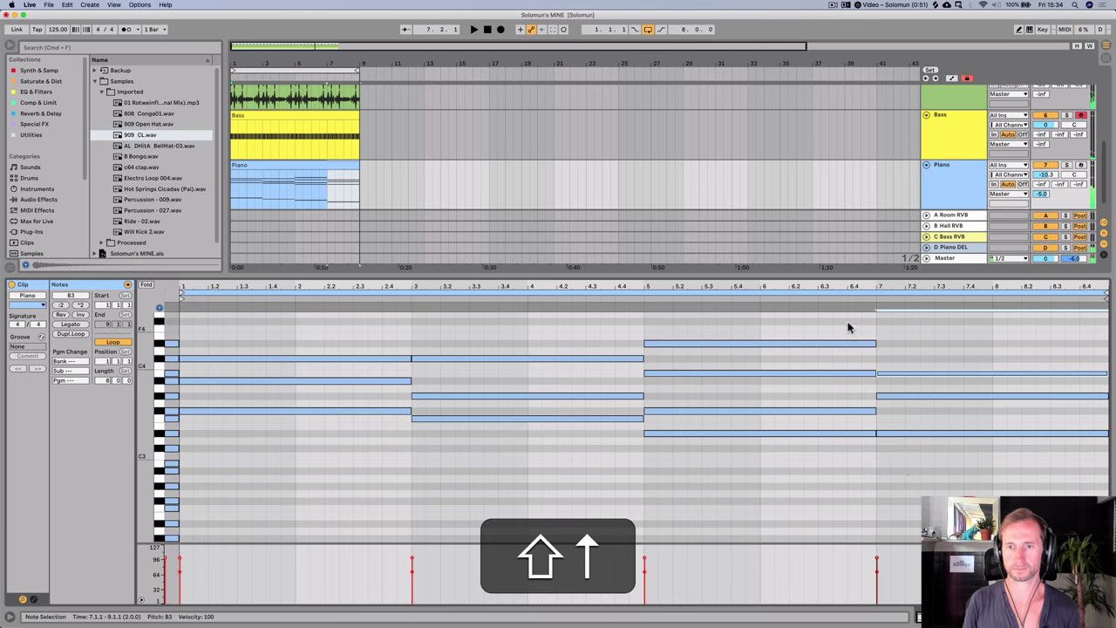
- Play the revised Piano chords with the other tracks and save the set
{"action": "left_click", "coordinate": [830, 297]}
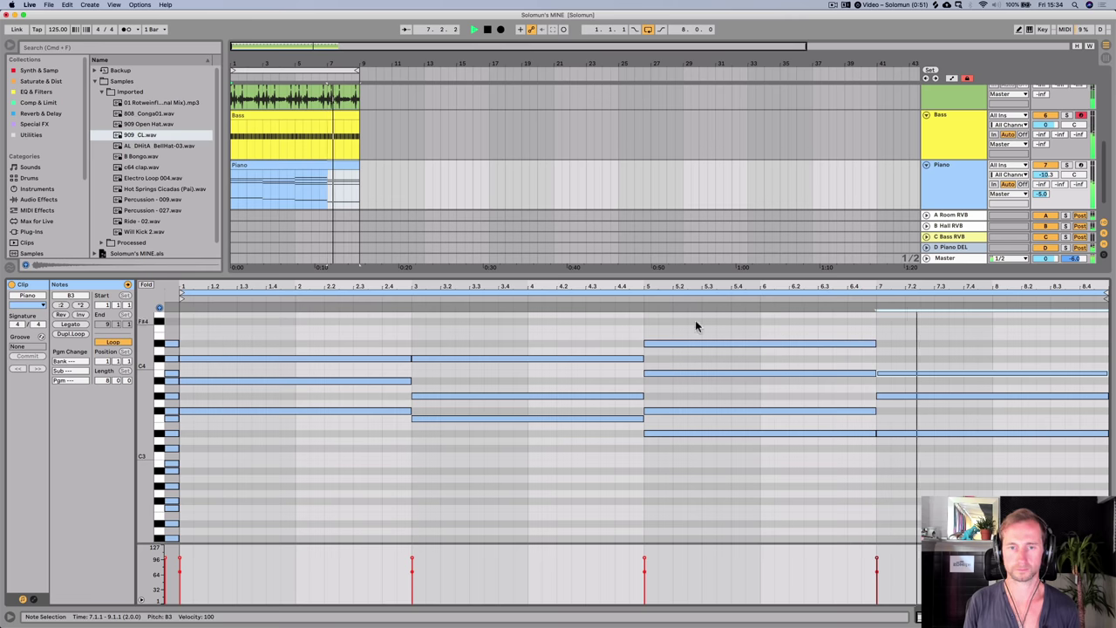
{"action": "key", "text": "shift+Tab"}
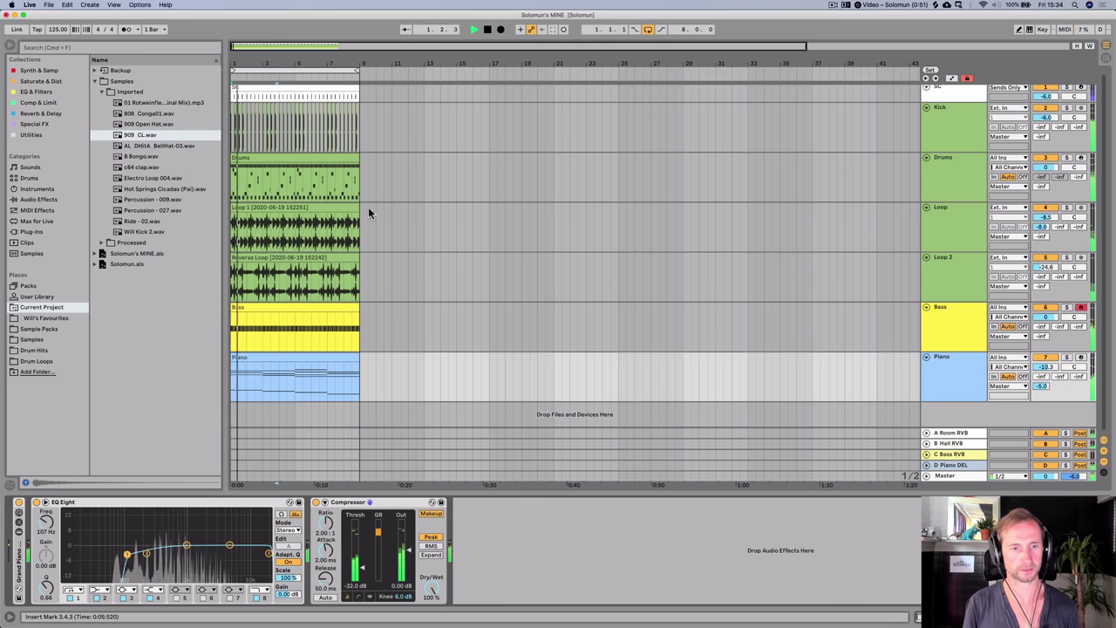
{"action": "key", "text": "super+s"}
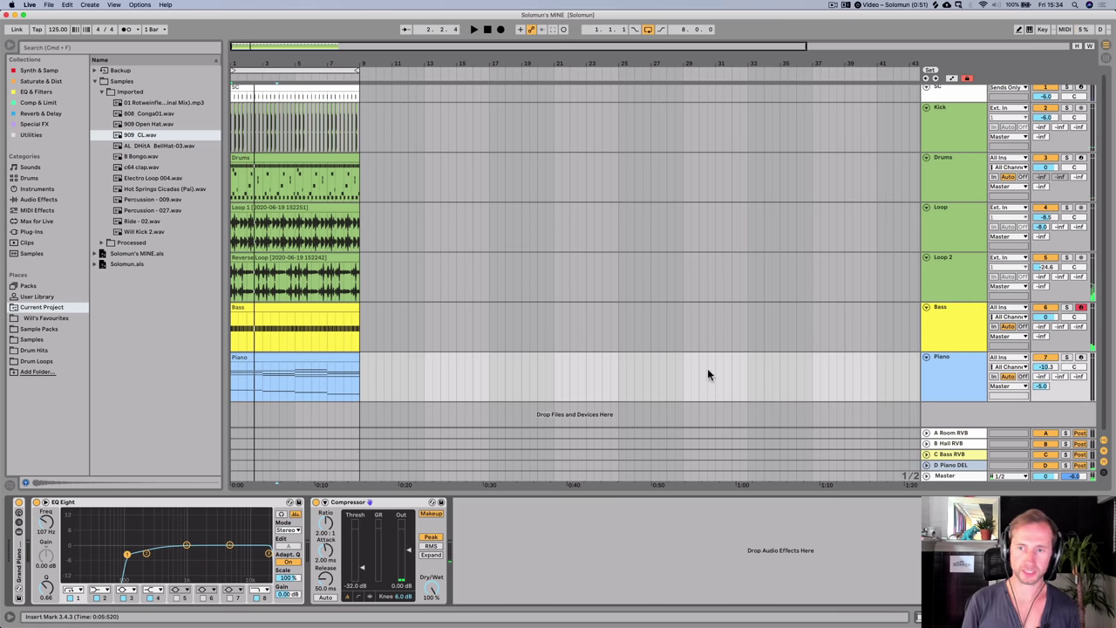
- Insert a new MIDI track below the Bass track and name it Bass 2
{"action": "left_click", "coordinate": [962, 334]}
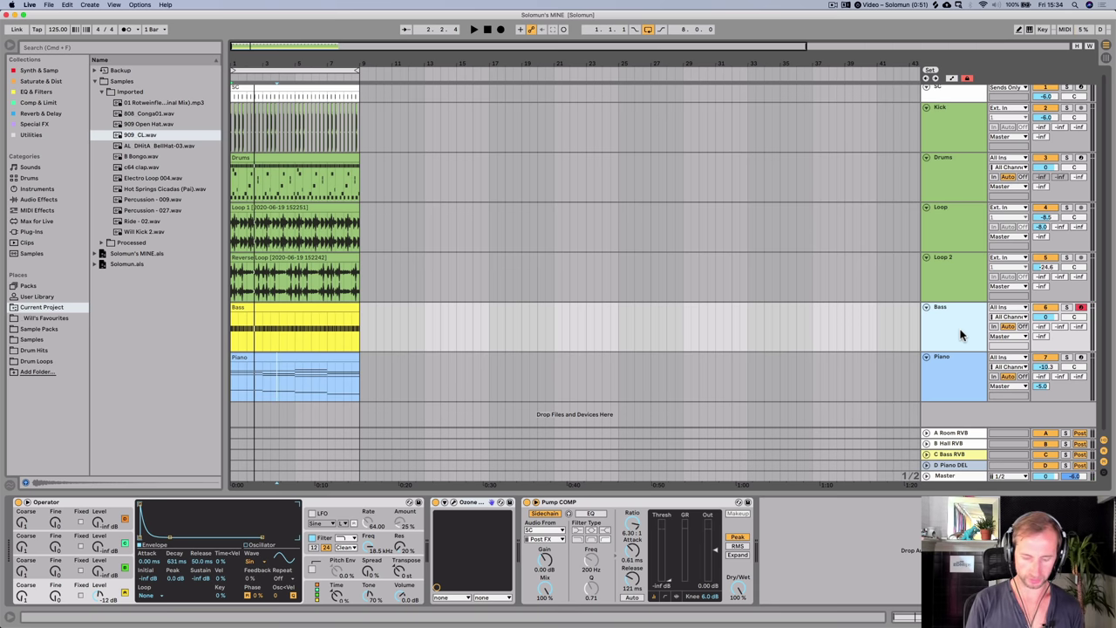
{"action": "key", "text": "super+shift+t"}
{"action": "key", "text": "super+r"}
{"action": "type", "text": "Bass 2"}
{"action": "key", "text": "Return"}
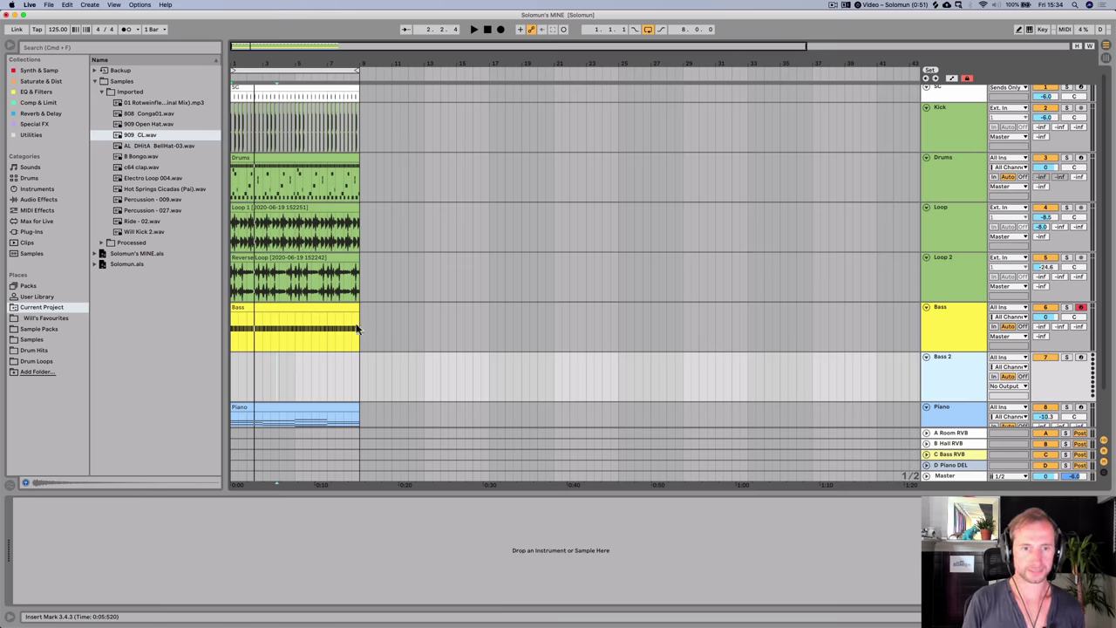
- Create an empty eight-bar MIDI clip on the Bass 2 track, starting at bar 1
{"action": "left_click_drag", "start_coordinate": [367, 375], "coordinate": [211, 368]}
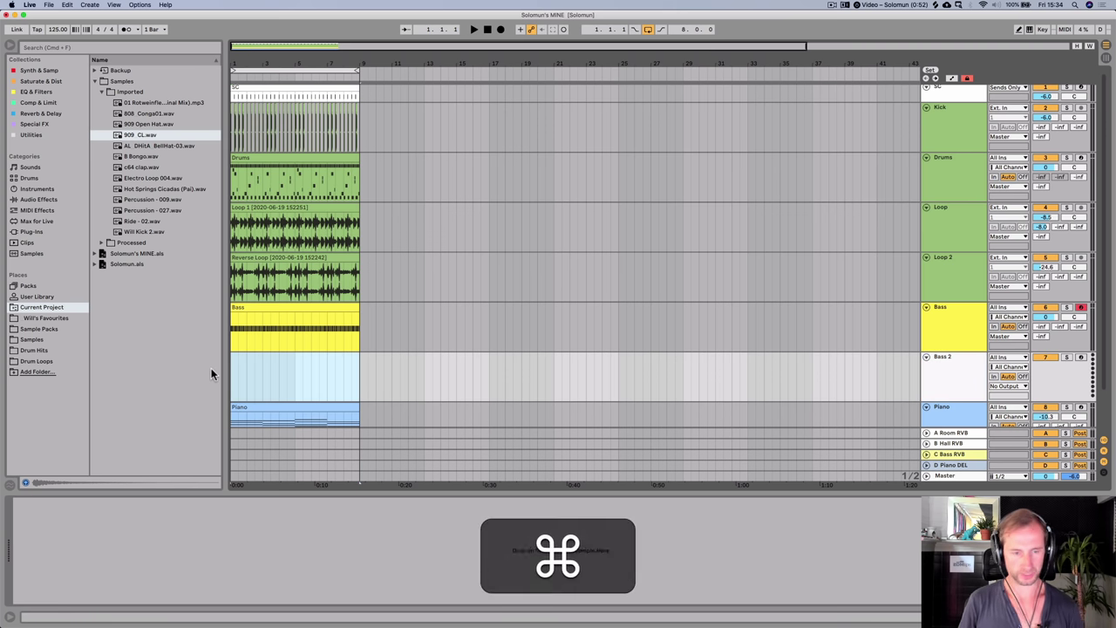
{"action": "key", "text": "shift+super+m"}
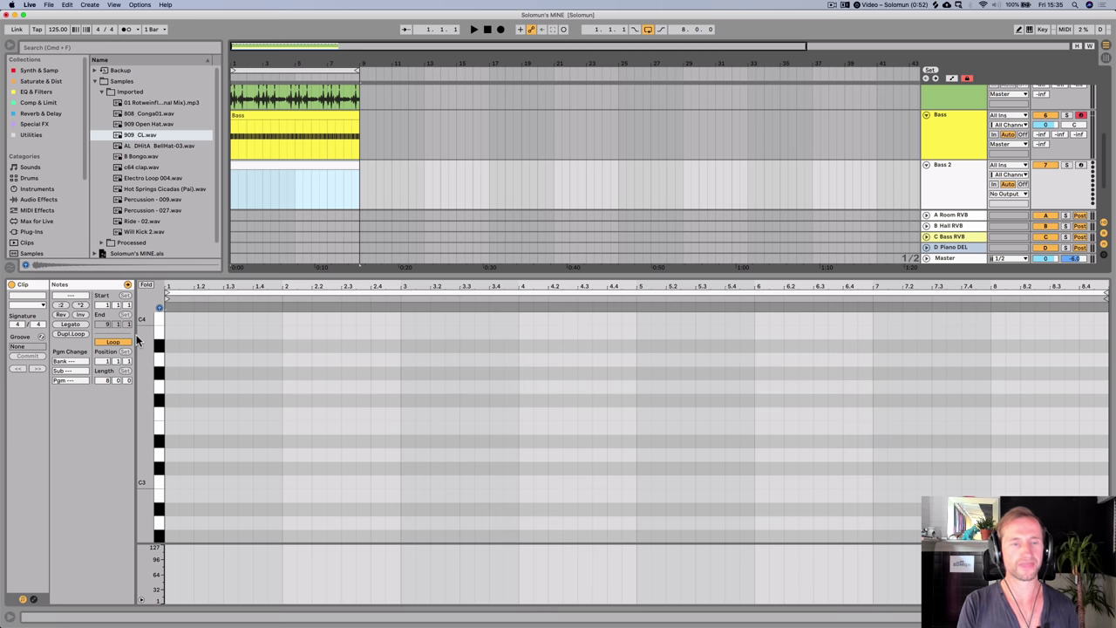
{"action": "key", "text": "shift"}
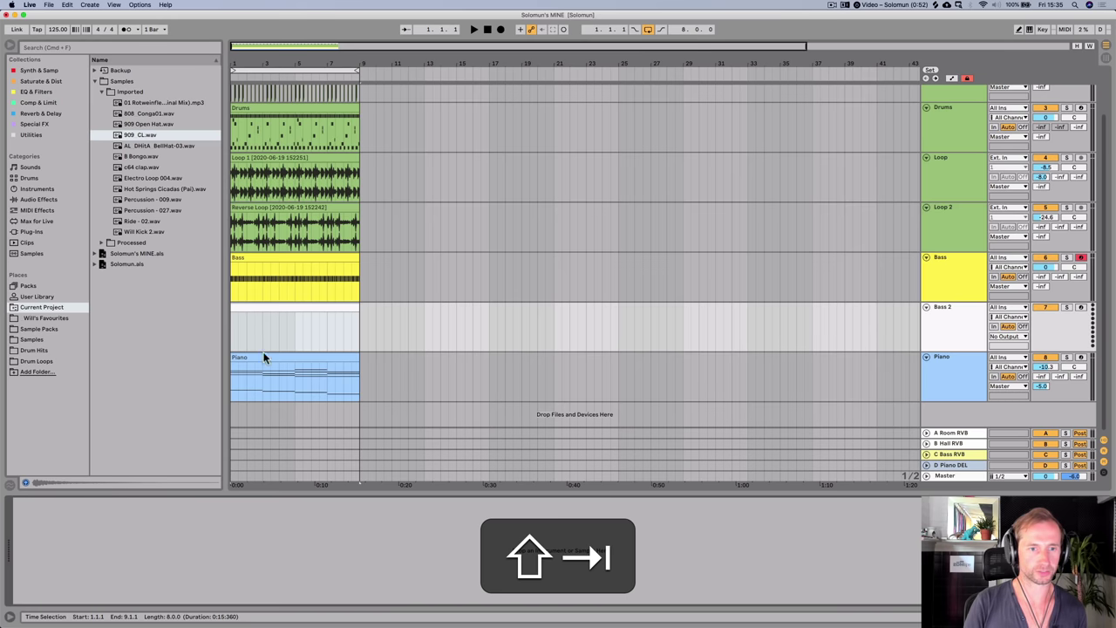
- Copy the four low bass notes from the Piano clip and paste them at the start of the Bass 2 track's clip
{"action": "key", "text": "shift+Tab"}
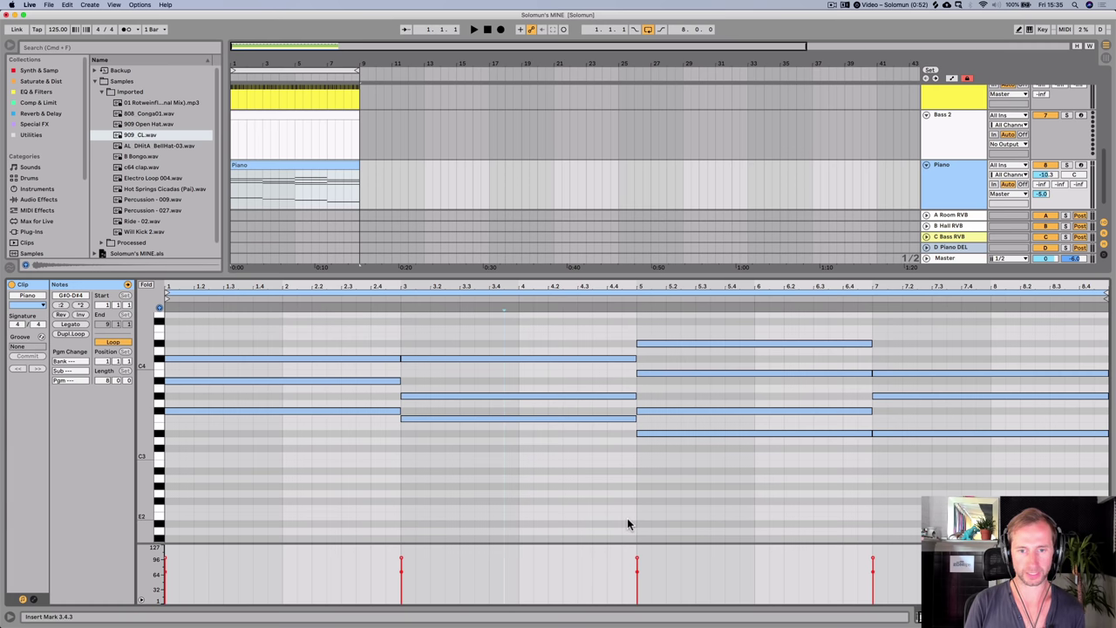
{"action": "scroll", "coordinate": [628, 524], "scroll_direction": "down", "scroll_amount": 5}
{"action": "left_click_drag", "start_coordinate": [907, 505], "coordinate": [344, 397]}
{"action": "key", "text": "super+c"}
{"action": "key", "text": "shift+Tab"}
{"action": "left_click", "coordinate": [263, 307]}
{"action": "key", "text": "shift+Tab"}
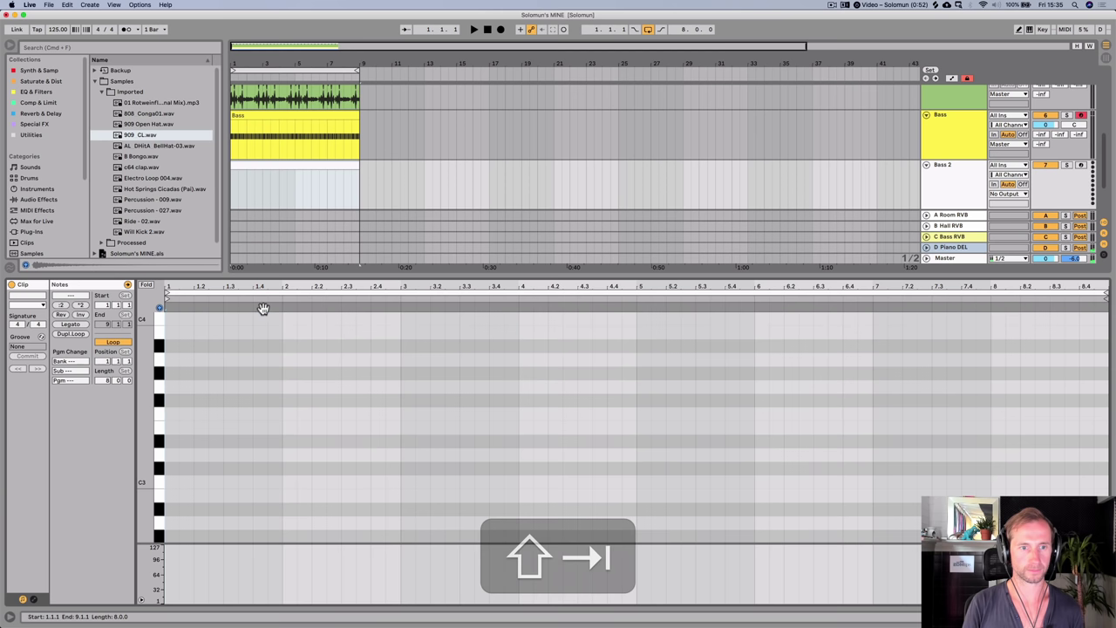
{"action": "left_click", "coordinate": [198, 370]}
{"action": "key", "text": "super+v"}
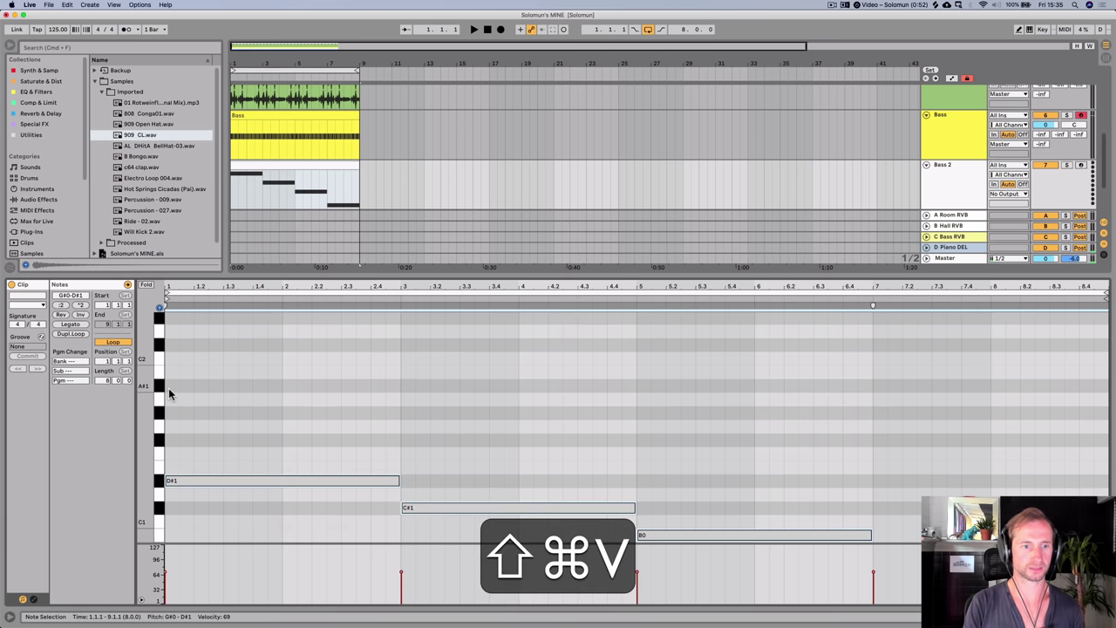
- Rename the clip on the Bass 2 track as Bass
{"action": "key", "text": "shift+super+Tab"}
{"action": "left_click", "coordinate": [252, 310]}
{"action": "key", "text": "shift+Tab"}
{"action": "right_click", "coordinate": [252, 309]}
{"action": "left_click", "coordinate": [242, 311]}
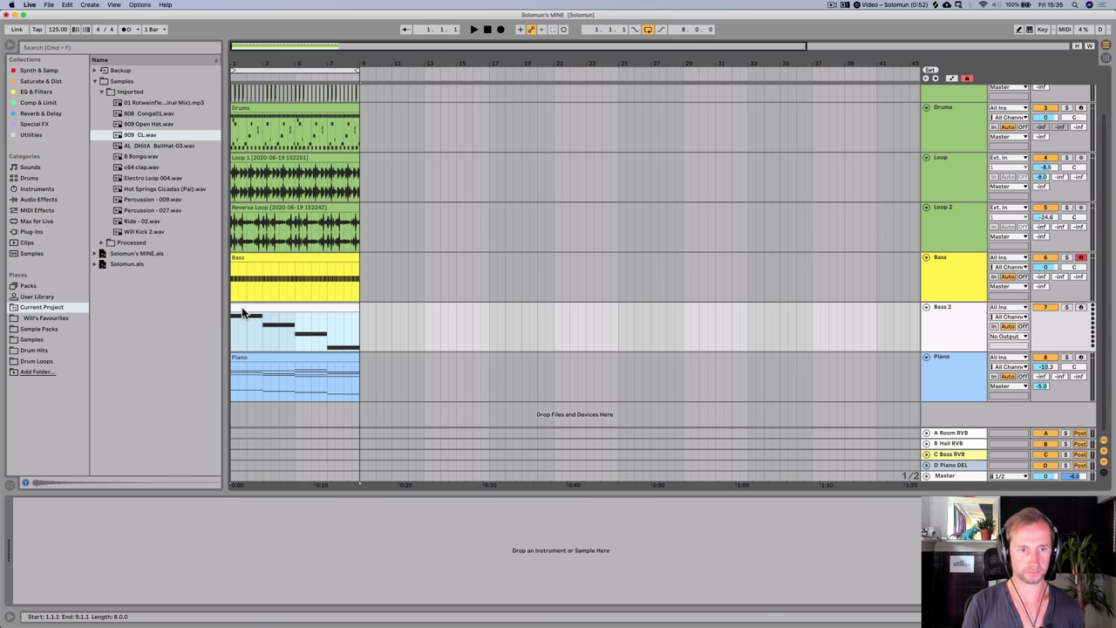
{"action": "key", "text": "super+r"}
{"action": "type", "text": "Bass"}
{"action": "key", "text": "Return"}
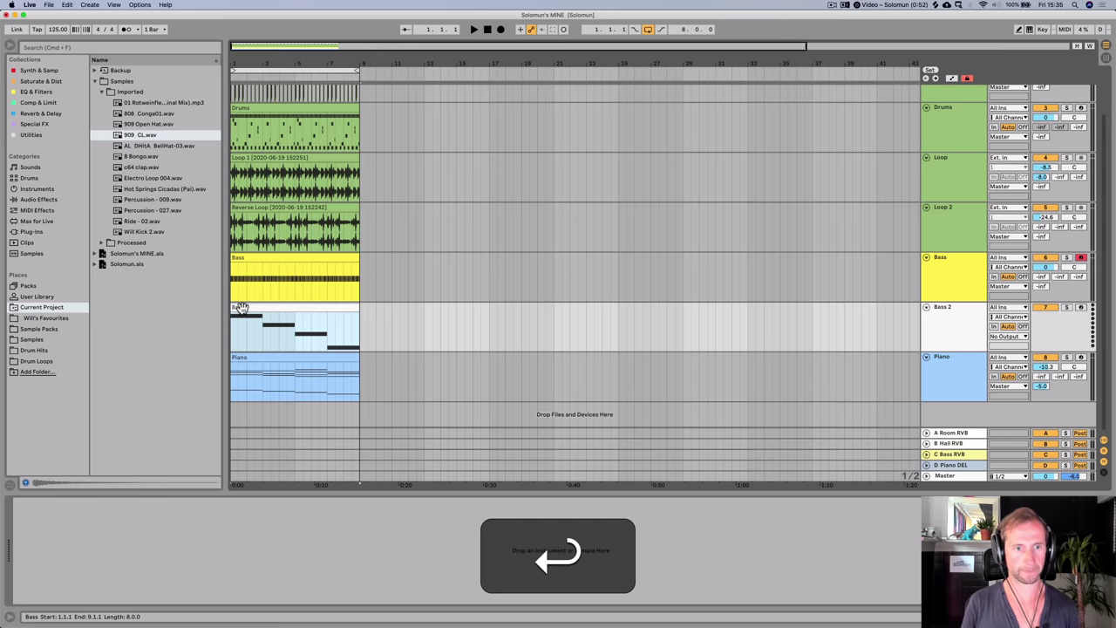
- Raise the velocity of all four notes in the Bass 2 track's clip to the maximum of 127
{"action": "double_click", "coordinate": [242, 307]}
{"action": "left_click", "coordinate": [244, 429]}
{"action": "key", "text": "super+a"}
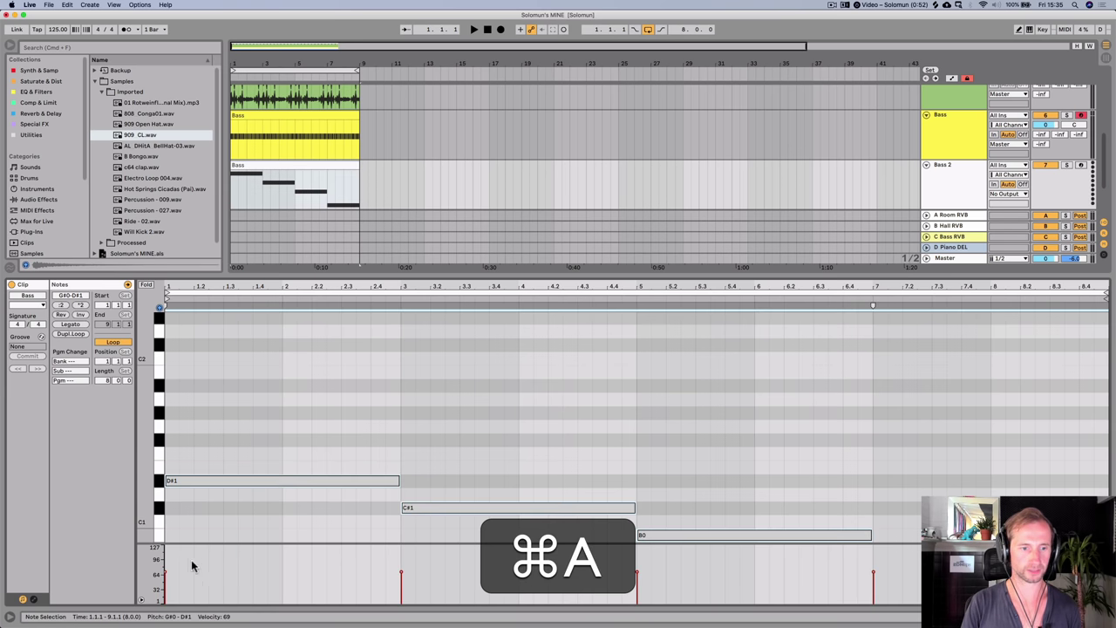
{"action": "left_click_drag", "start_coordinate": [206, 481], "coordinate": [207, 481]}
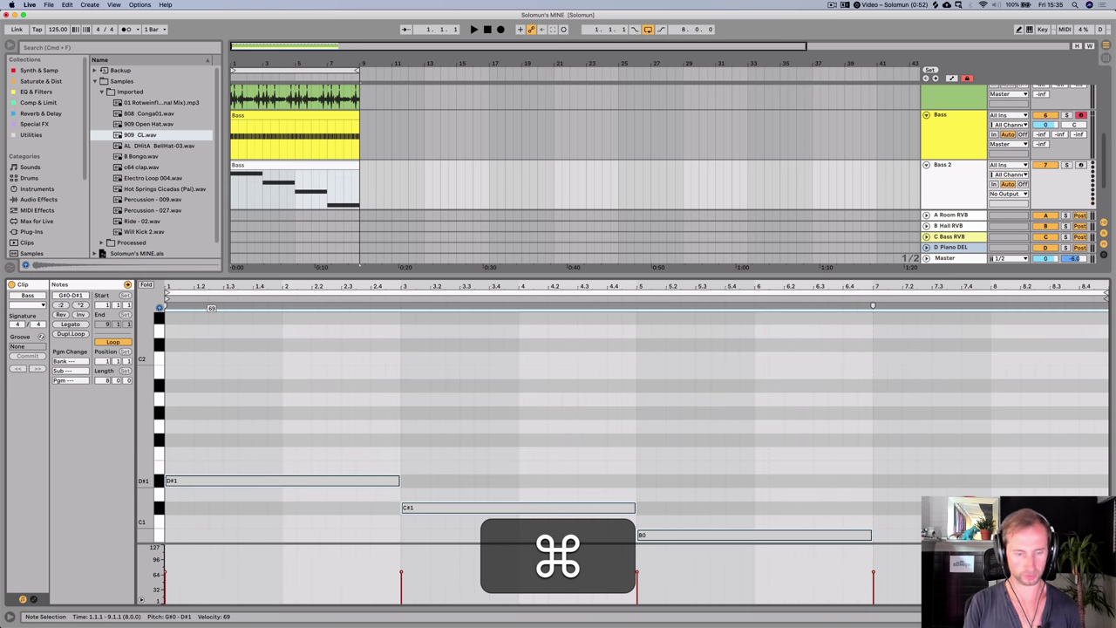
{"action": "left_click", "coordinate": [254, 473]}
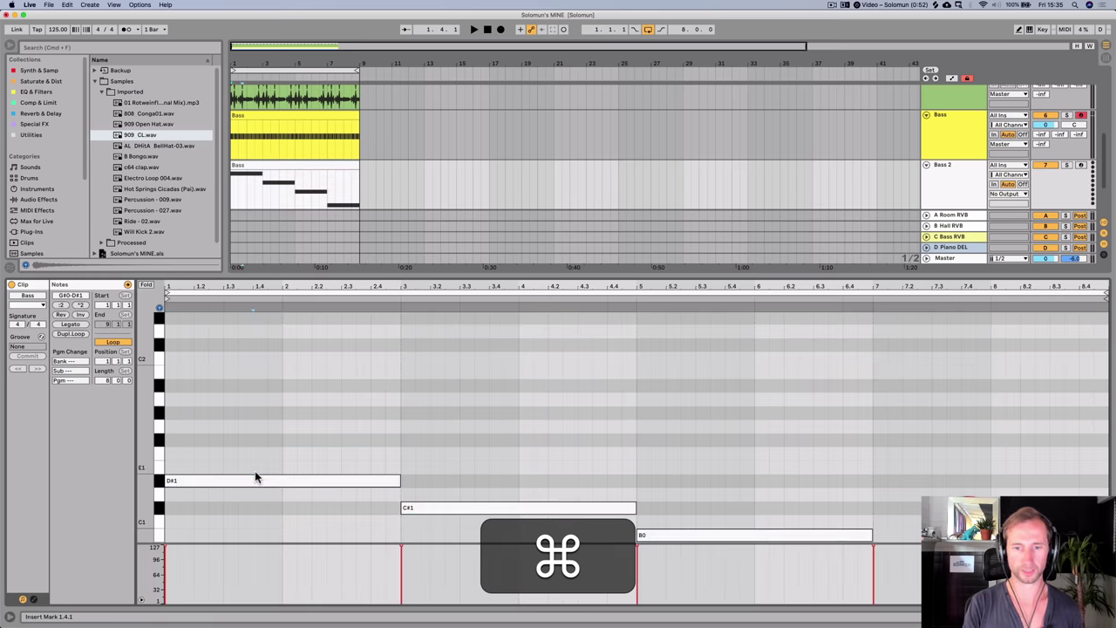
{"action": "key", "text": "shift+Tab"}
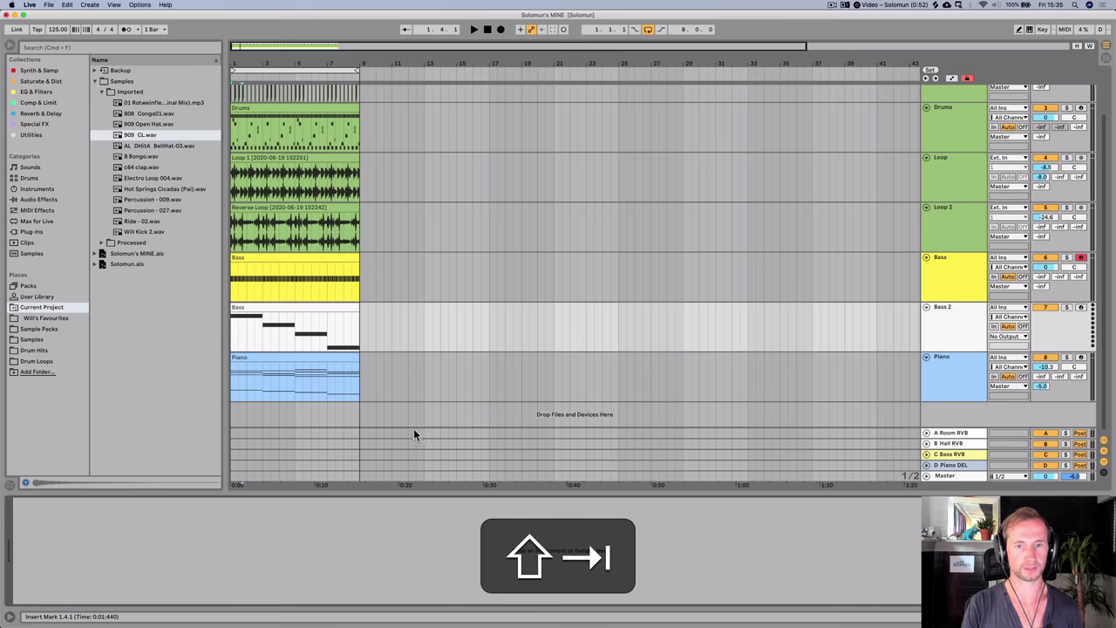
- Color the Bass 2 track and its clip yellow to match the Bass track, and save the set
{"action": "right_click", "coordinate": [972, 318]}
{"action": "left_click", "coordinate": [1011, 459]}
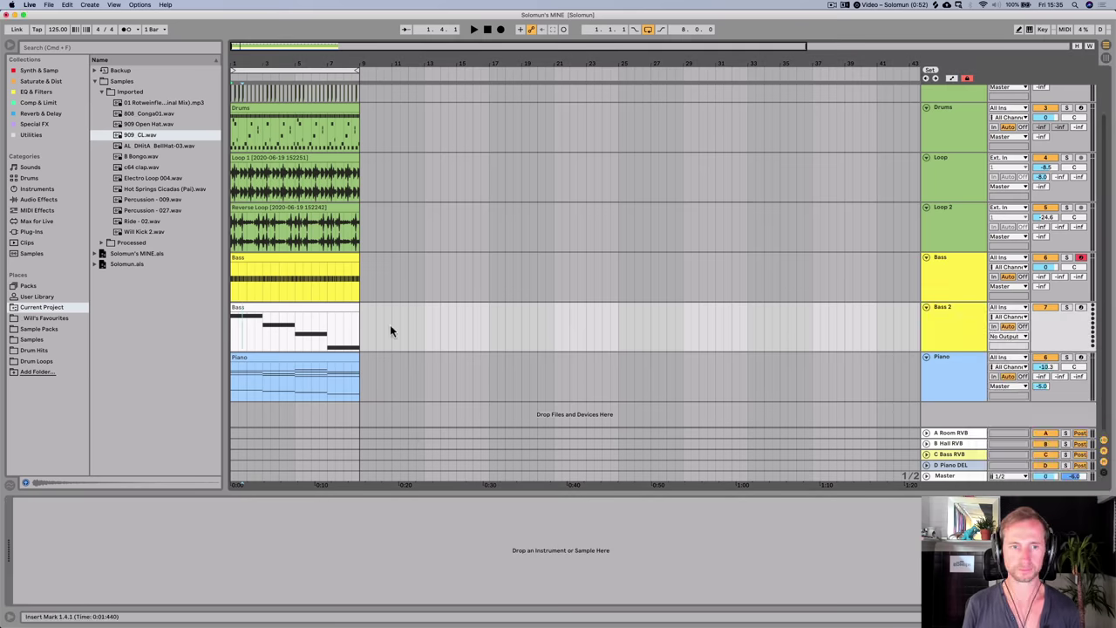
{"action": "left_click", "coordinate": [318, 306]}
{"action": "right_click", "coordinate": [318, 305]}
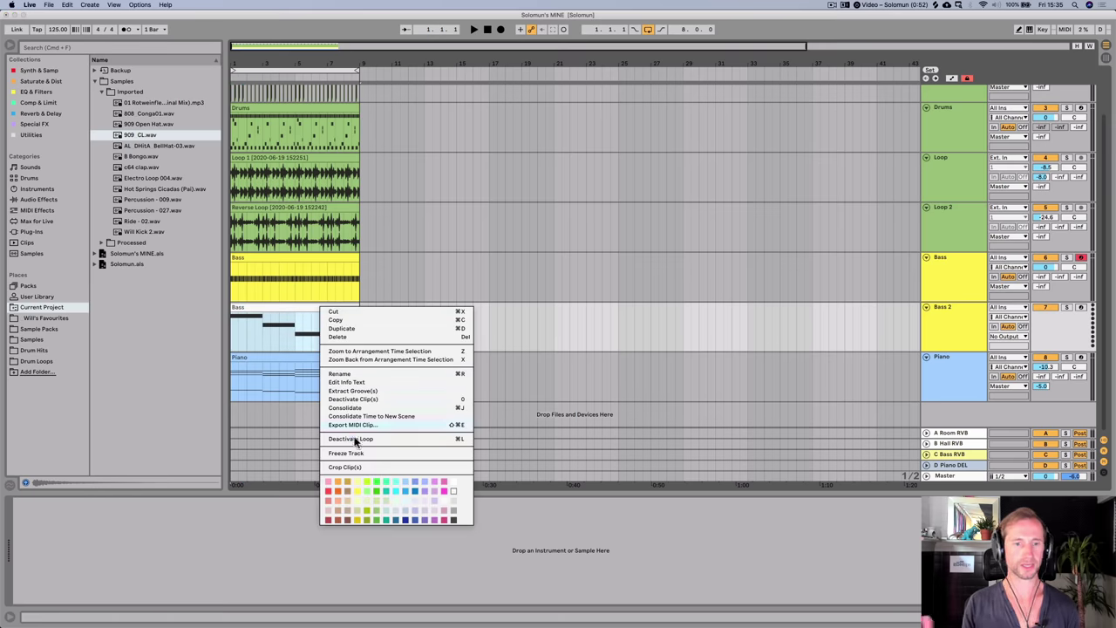
{"action": "left_click", "coordinate": [358, 492]}
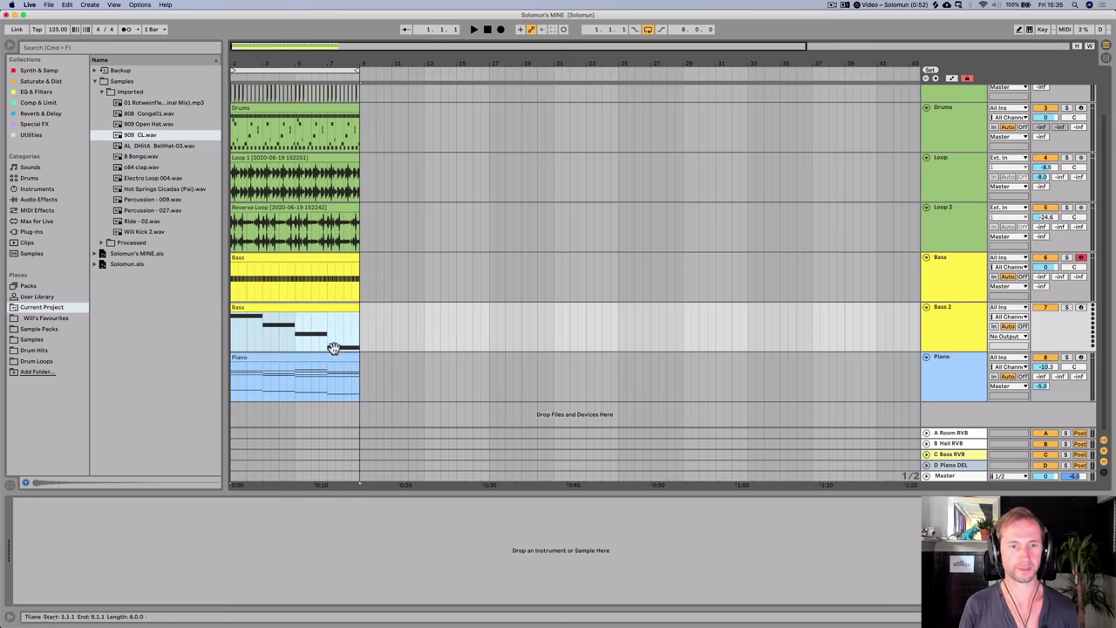
{"action": "key", "text": "super+s"}
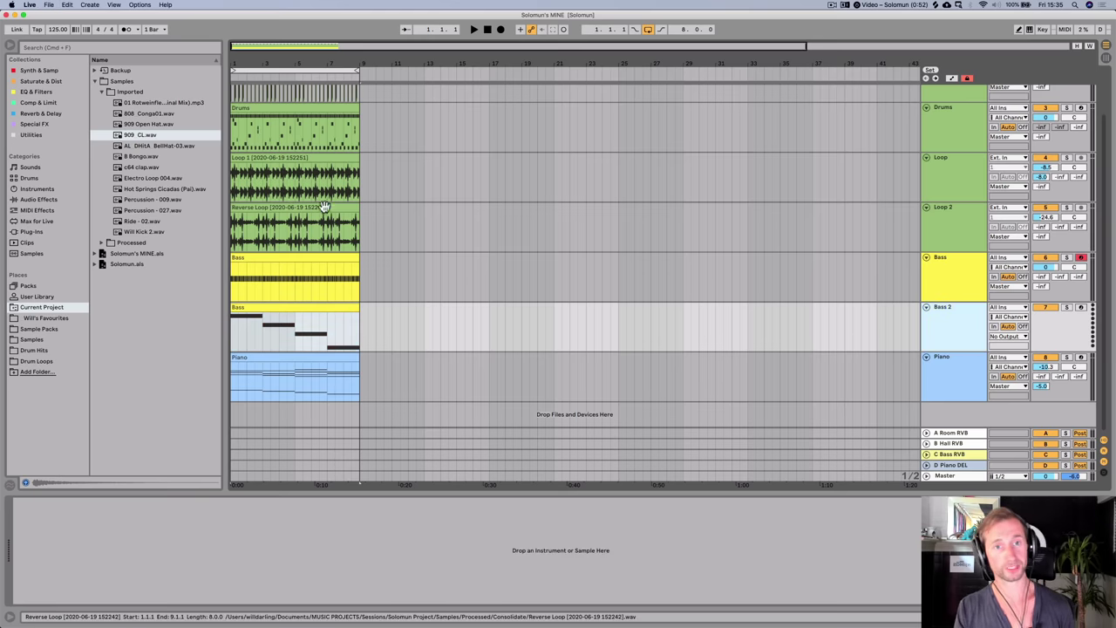
- Load the Analog synth from the Synth & Samp collection onto the Bass 2 track and show its Filter 1 settings
{"action": "left_click", "coordinate": [93, 82]}
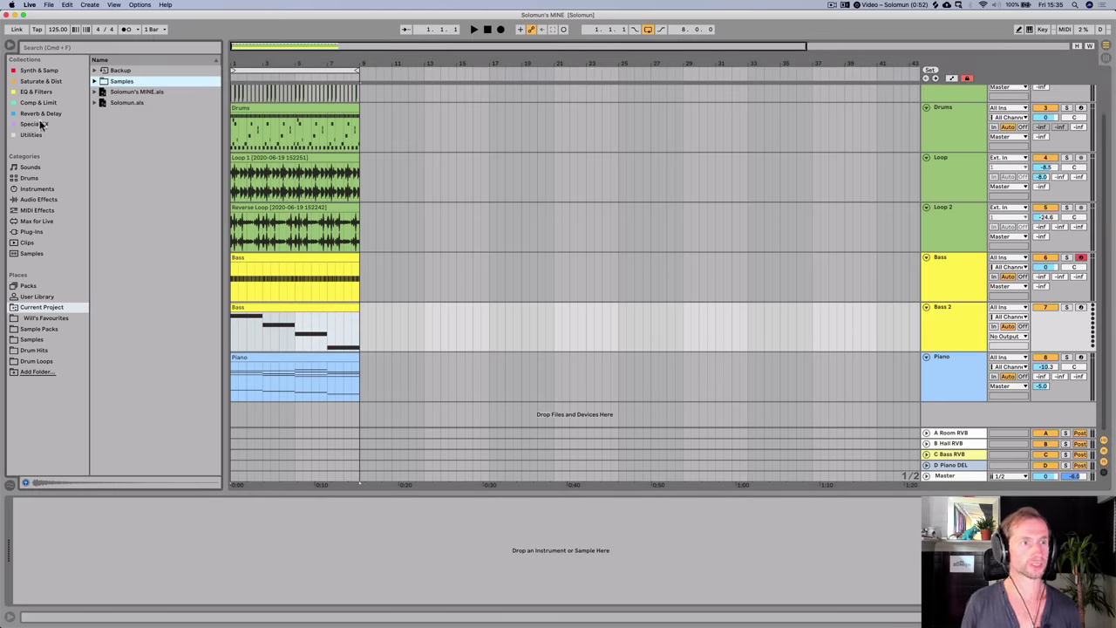
{"action": "left_click", "coordinate": [31, 72]}
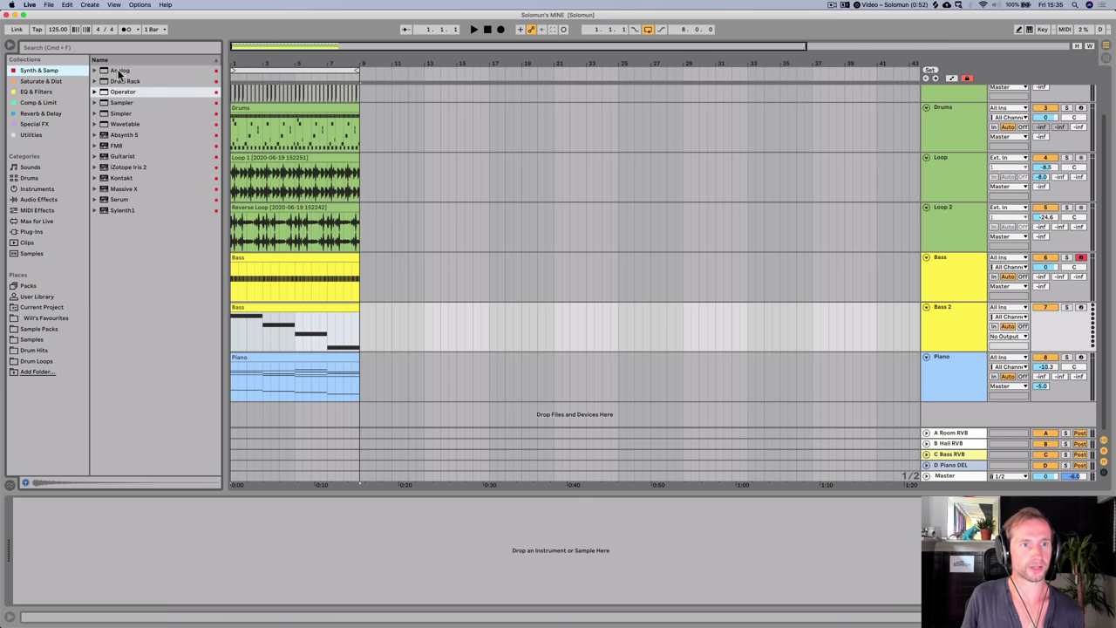
{"action": "left_click_drag", "start_coordinate": [121, 74], "coordinate": [304, 326]}
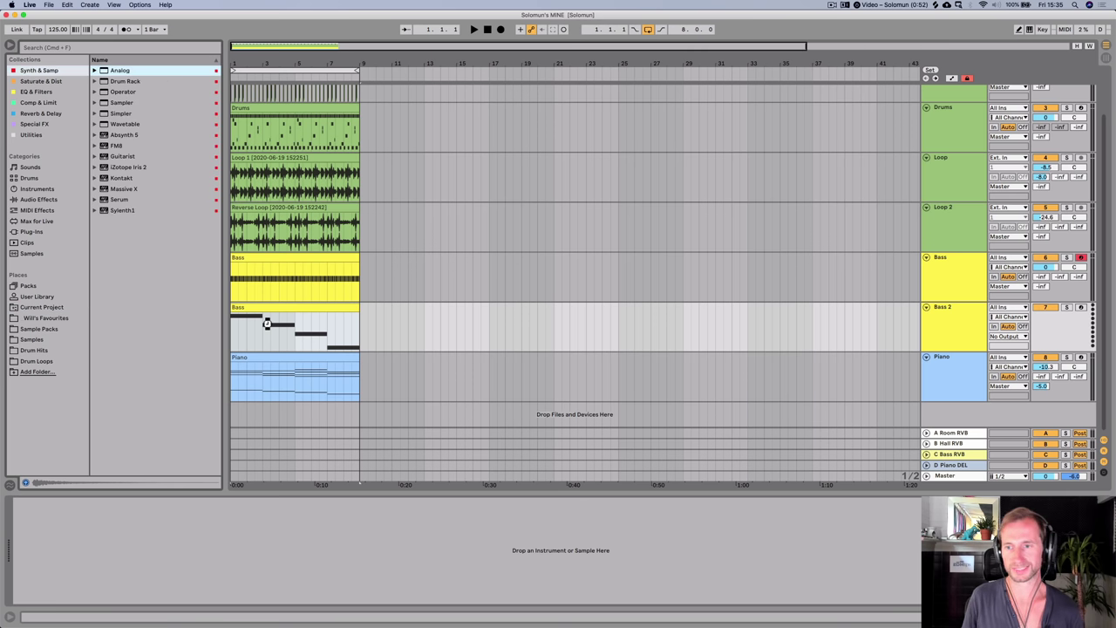
{"action": "left_click_drag", "start_coordinate": [266, 323], "coordinate": [268, 327]}
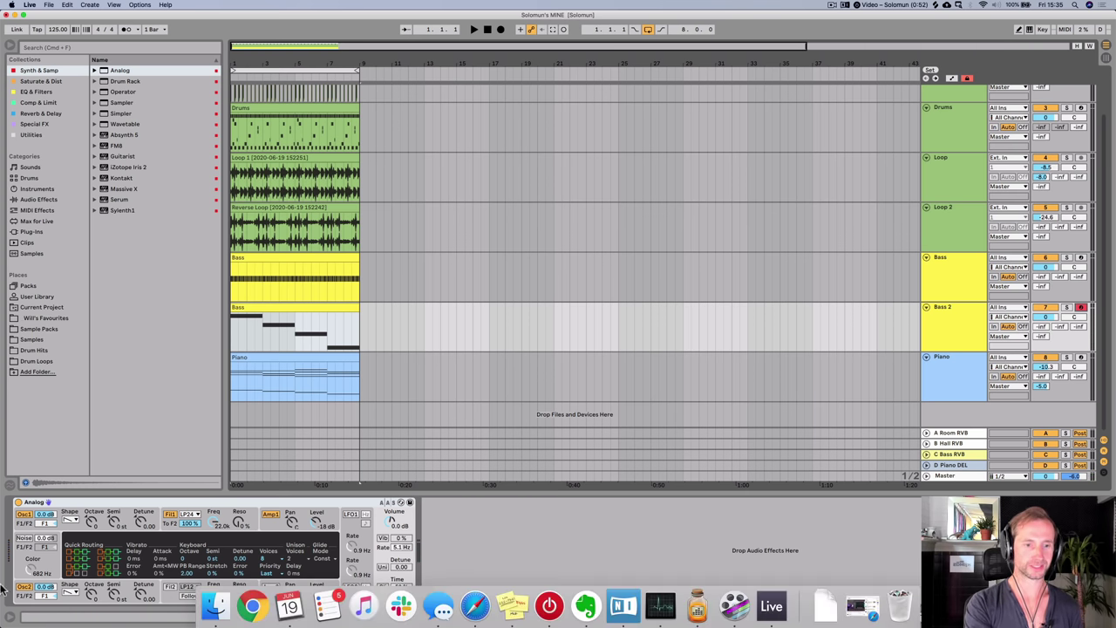
{"action": "left_click", "coordinate": [209, 513]}
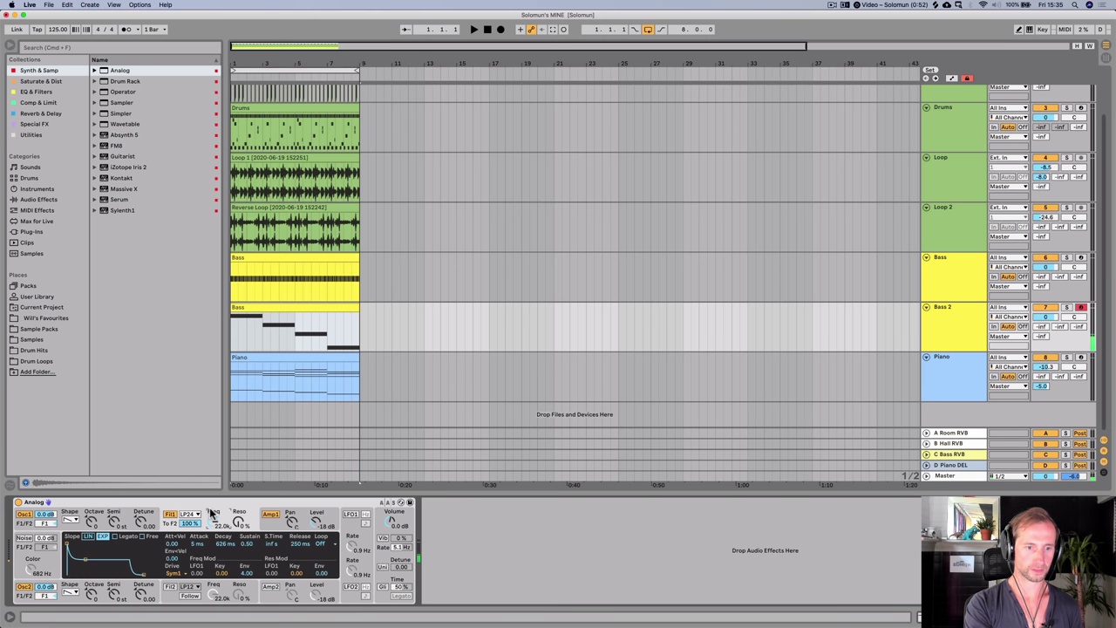
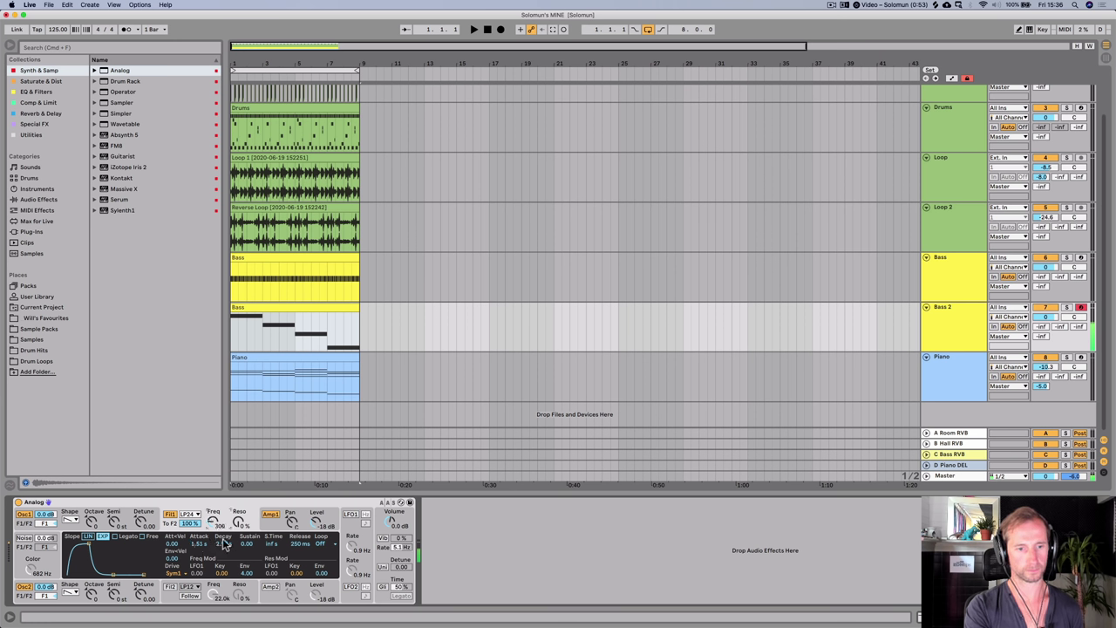
- Solo the Bass 2 track, audition it and show the Amp 1 envelope settings of the Analog synth
{"action": "left_click", "coordinate": [1066, 308]}
{"action": "key", "text": "space"}
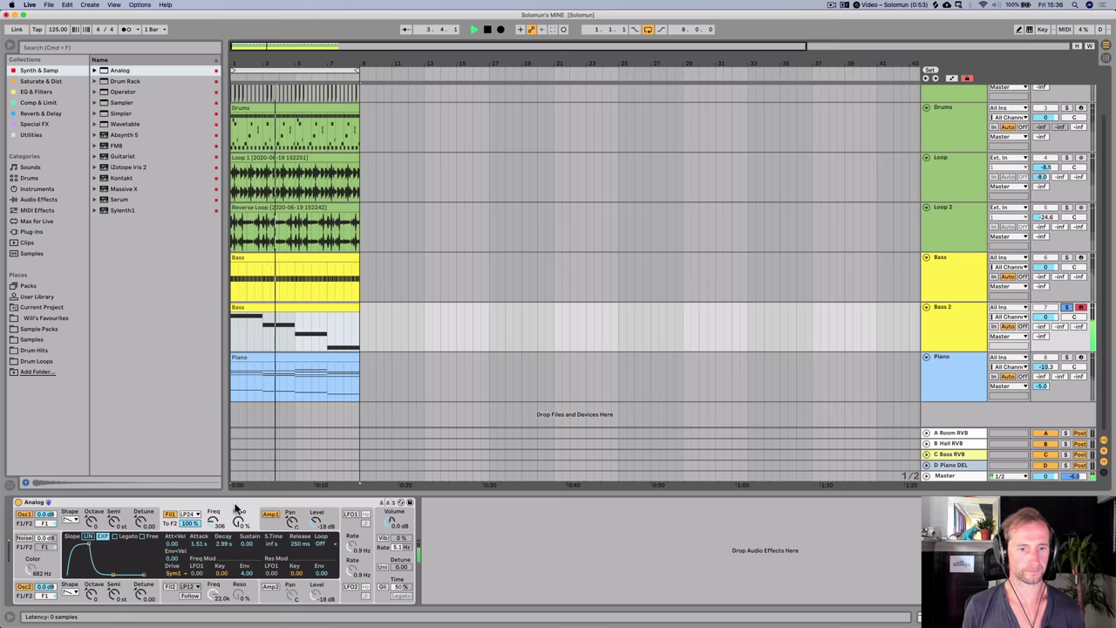
{"action": "left_click", "coordinate": [271, 524]}
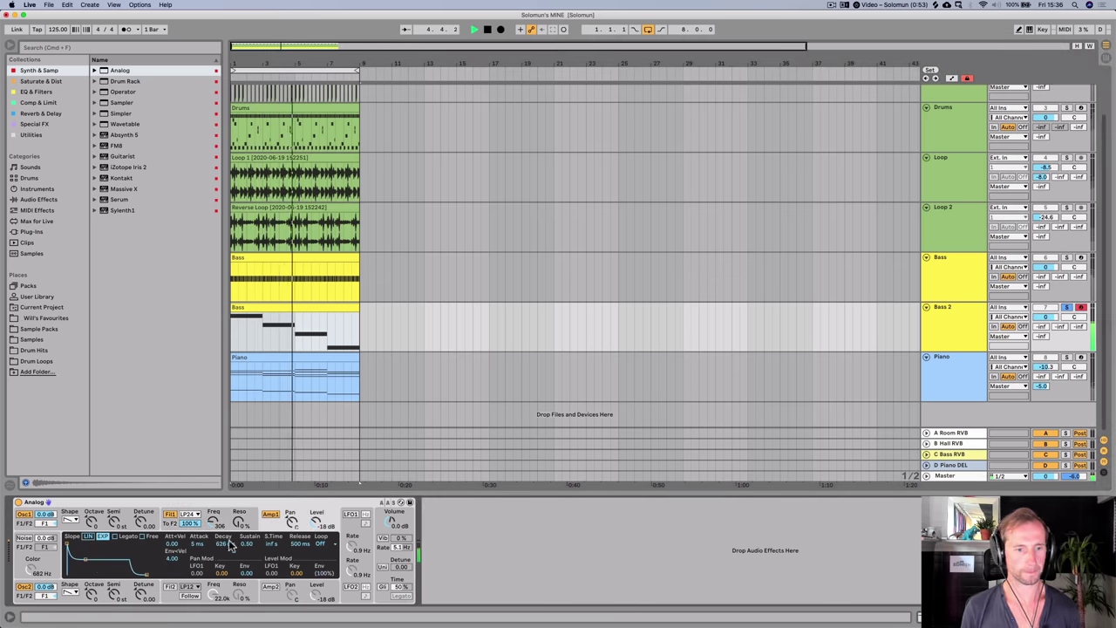
{"action": "key", "text": "space"}
- Open the Bass 2 clip's notes, listen to the final G#0 note from bar 7, and return to the Analog settings
{"action": "double_click", "coordinate": [320, 306]}
{"action": "scroll", "coordinate": [863, 480], "scroll_direction": "down", "scroll_amount": 3}
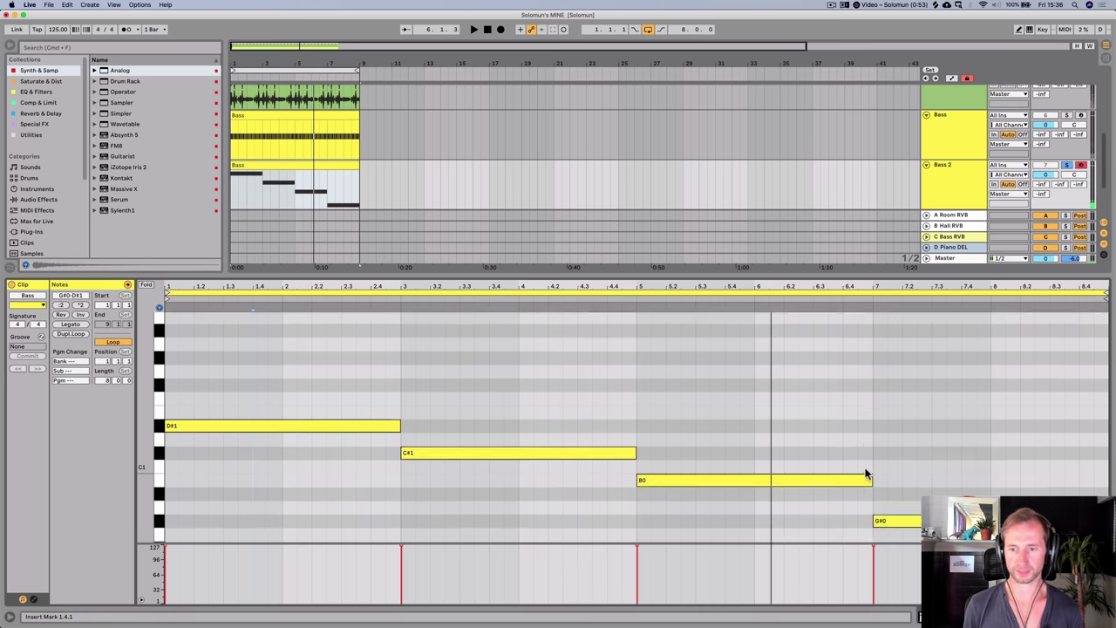
{"action": "left_click", "coordinate": [914, 452]}
{"action": "left_click", "coordinate": [913, 454], "text": "shift"}
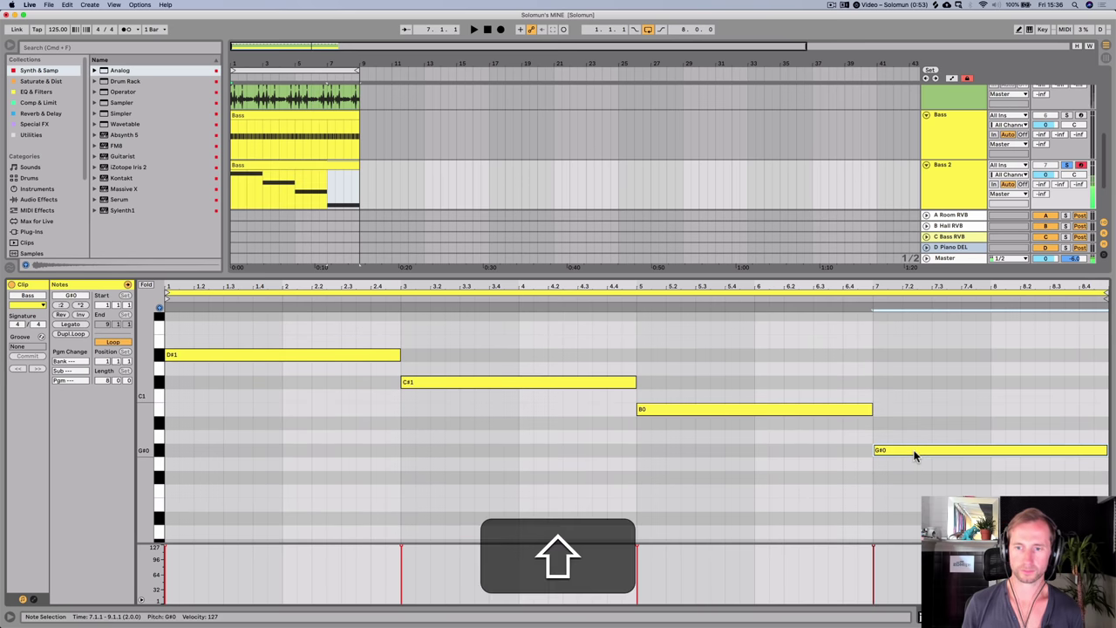
{"action": "left_click", "coordinate": [812, 301]}
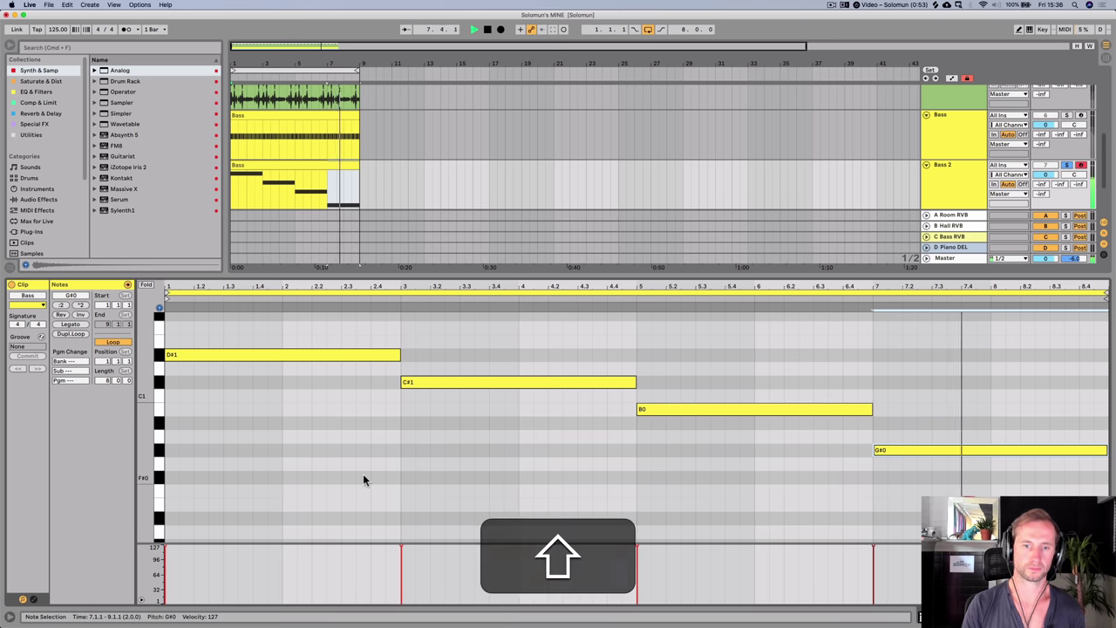
{"action": "key", "text": "shift+Tab"}
{"action": "key", "text": "space"}
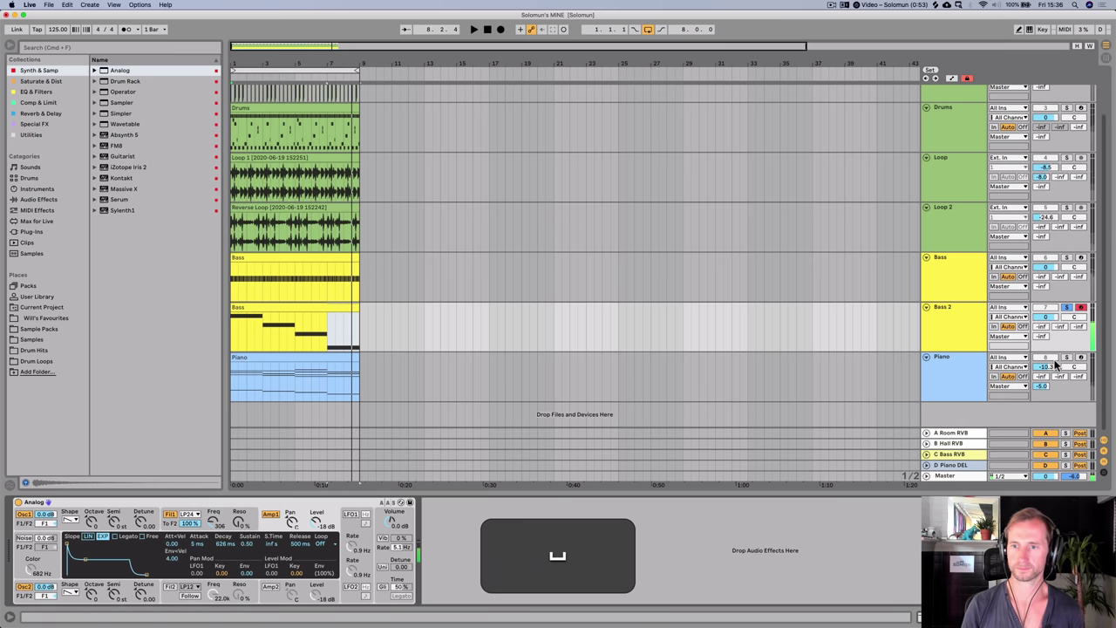
- Detune Analog's Osc 1 to -0.02 and Osc 2 to 0.08 while auditioning the soloed Bass 2 track
{"action": "left_click", "coordinate": [955, 330]}
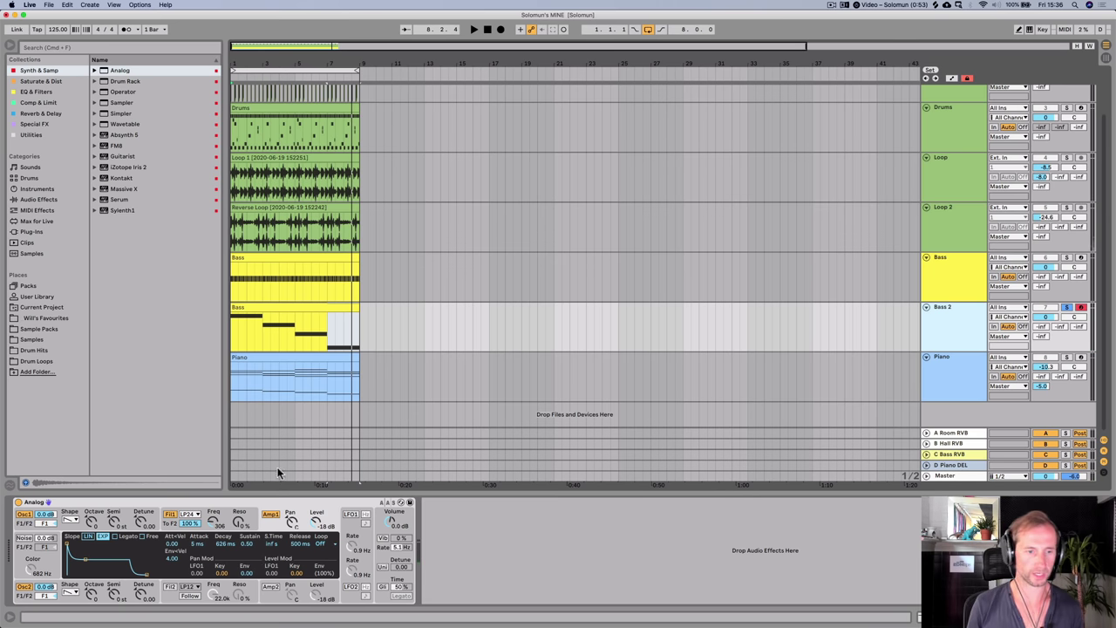
{"action": "left_click", "coordinate": [70, 518]}
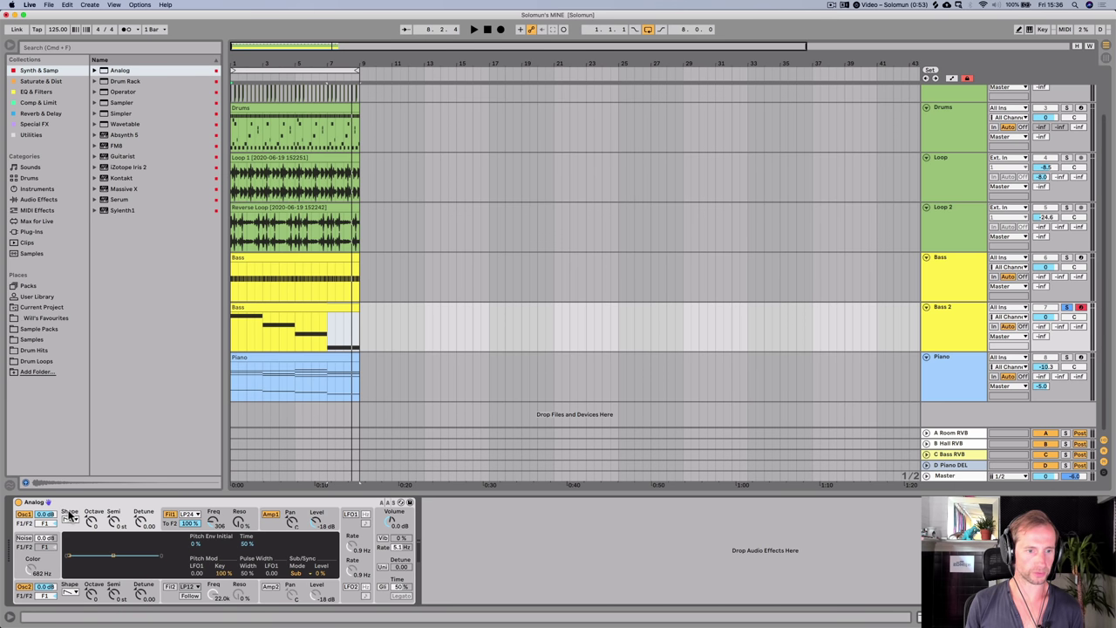
{"action": "left_click", "coordinate": [72, 604]}
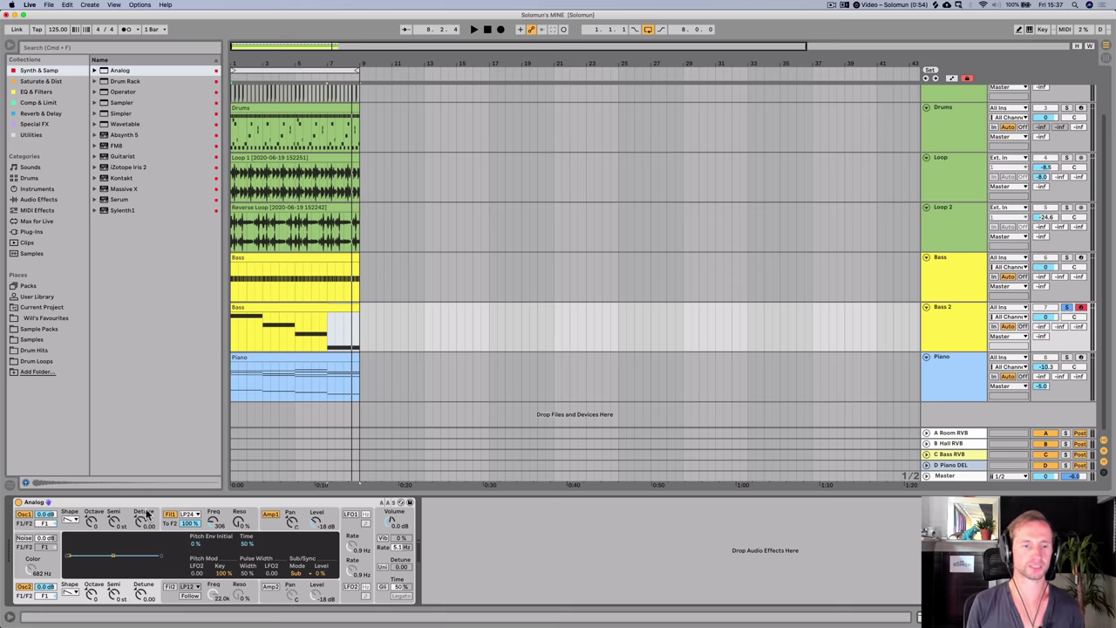
{"action": "key", "text": "space"}
{"action": "left_click_drag", "start_coordinate": [141, 520], "coordinate": [141, 521]}
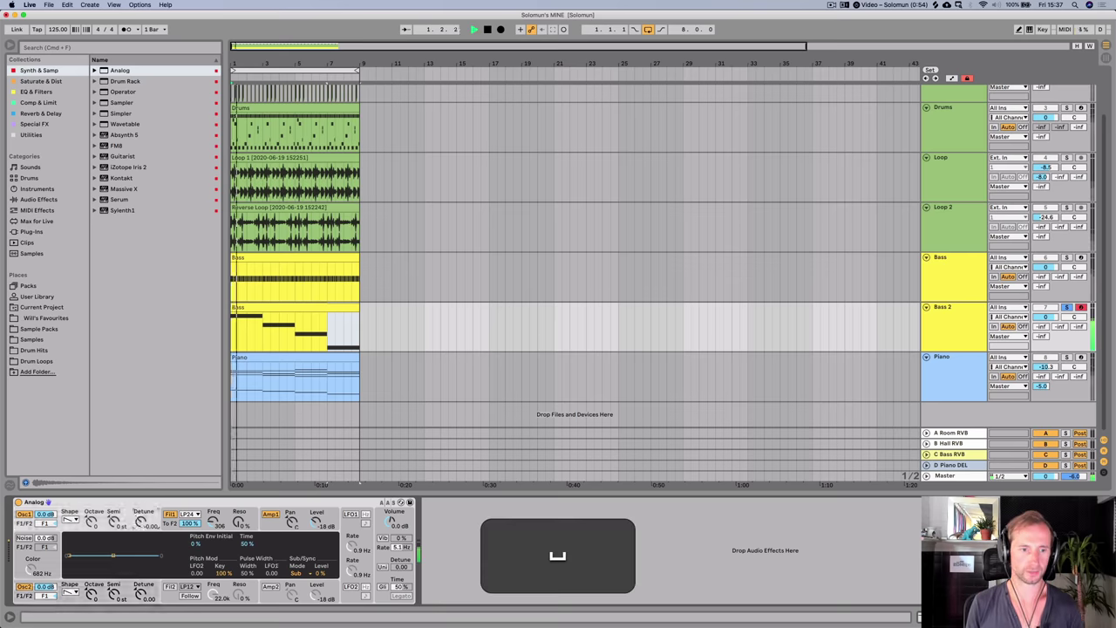
{"action": "left_click_drag", "start_coordinate": [142, 586], "coordinate": [140, 585]}
{"action": "left_click_drag", "start_coordinate": [141, 522], "coordinate": [140, 525]}
{"action": "left_click_drag", "start_coordinate": [141, 592], "coordinate": [141, 598]}
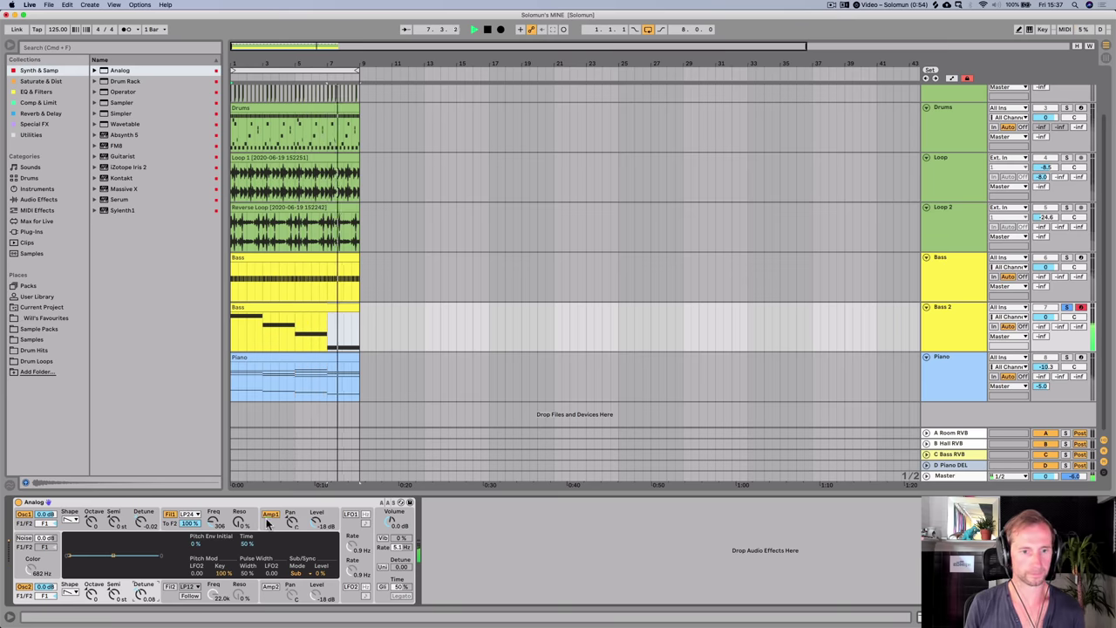
{"action": "key", "text": "space"}
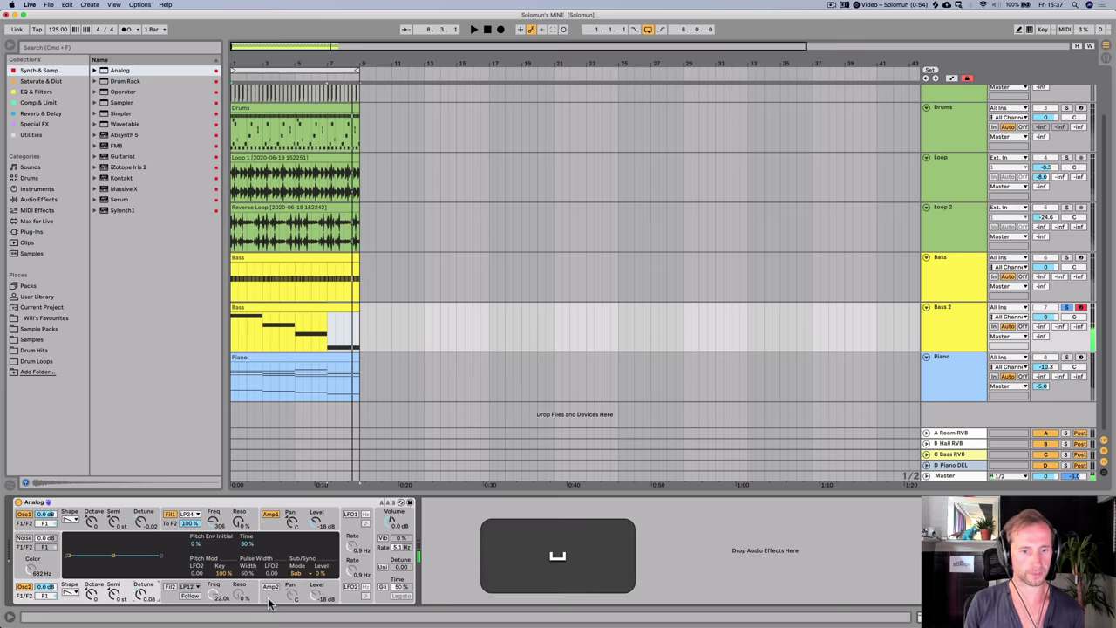
- Enable Amp 2 and Filter 2 in Analog, panning Amp 1 to 37R and Amp 2 to 33L
{"action": "left_click", "coordinate": [271, 589]}
{"action": "key", "text": "space"}
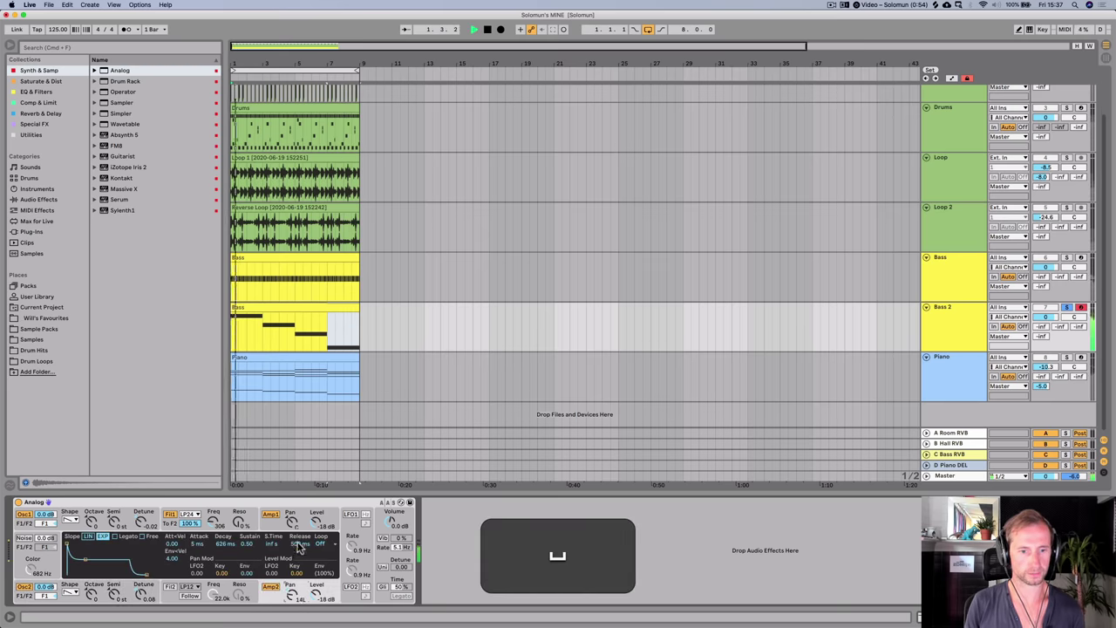
{"action": "key", "text": "space"}
{"action": "key", "text": "space"}
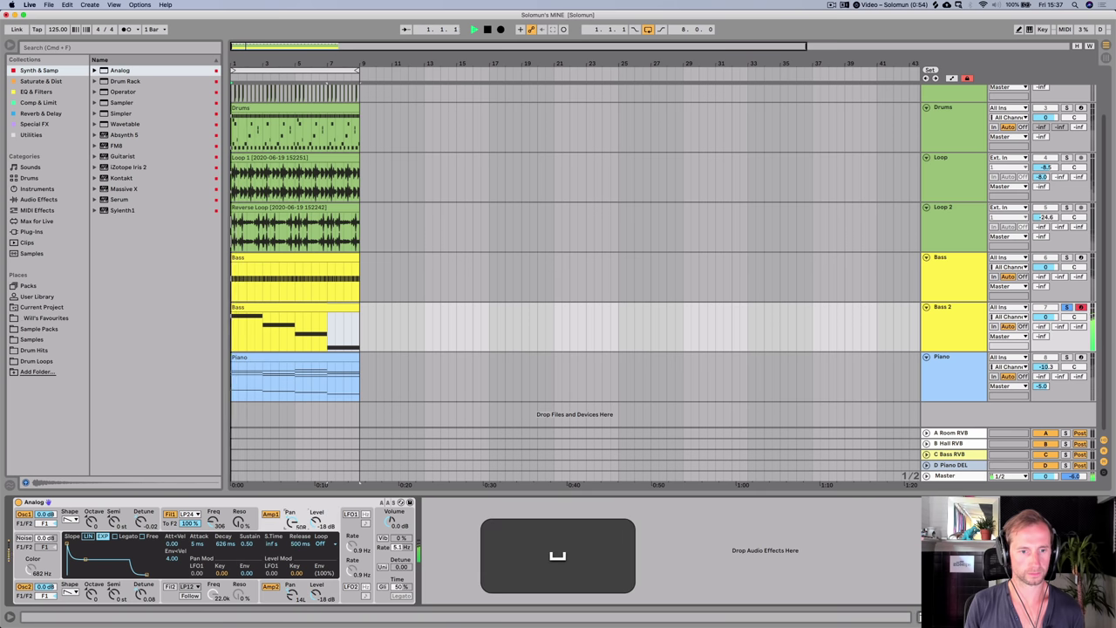
{"action": "key", "text": "space"}
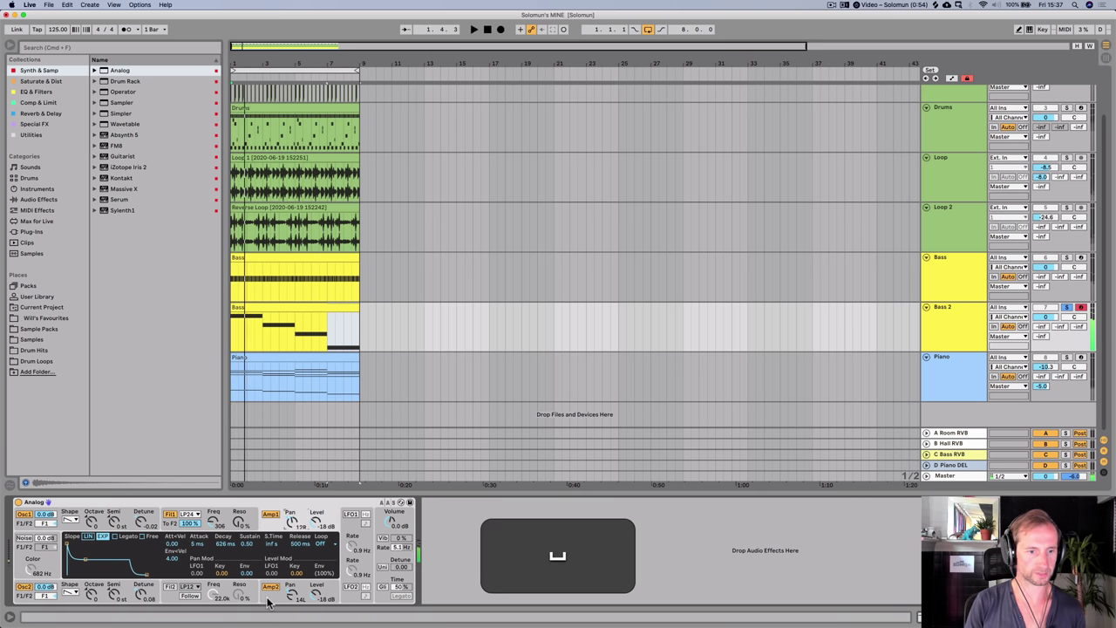
{"action": "key", "text": "space"}
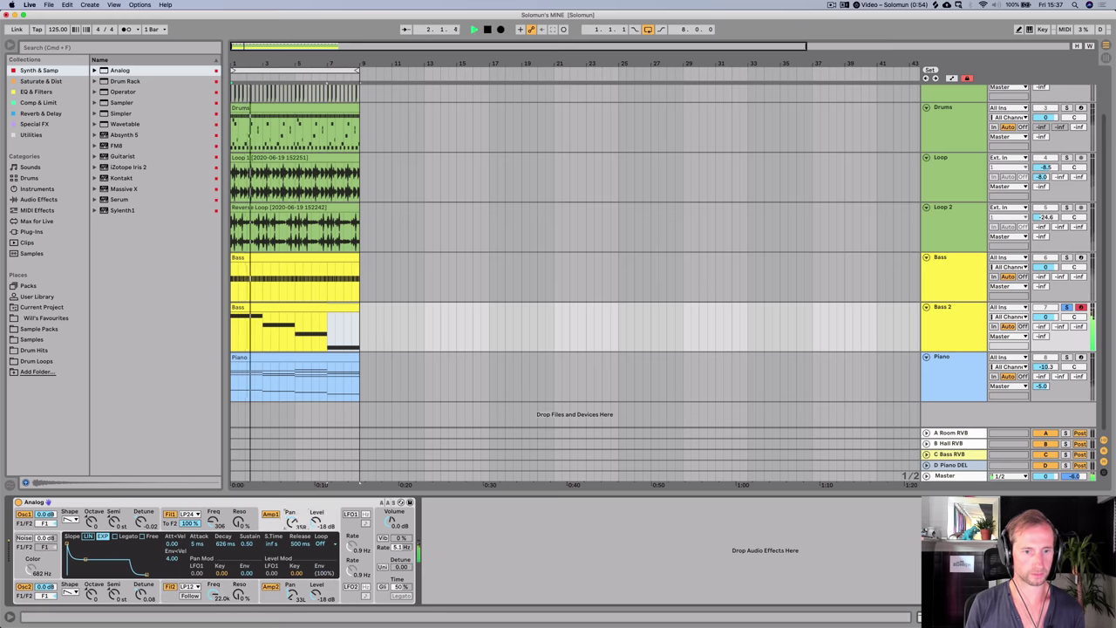
{"action": "key", "text": "space"}
{"action": "key", "text": "space"}
{"action": "key", "text": "space"}
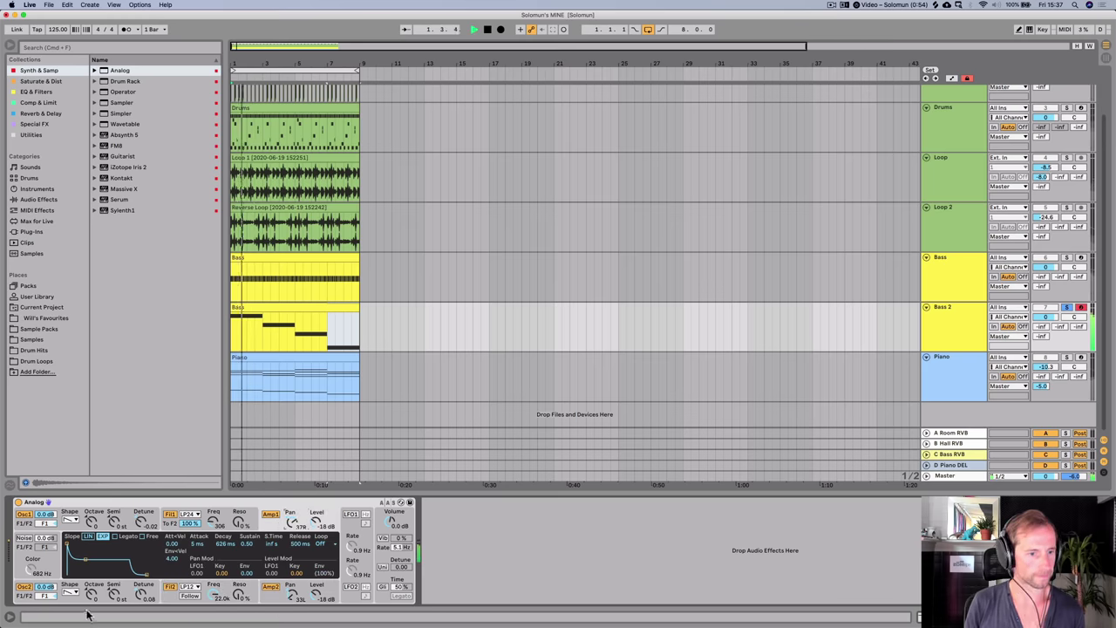
- Route Osc 2 to Filter 2, set Filter 1's To F2 amount to 0 %, and make Filter 2 an LP24 at 1.1k
{"action": "left_click", "coordinate": [73, 602]}
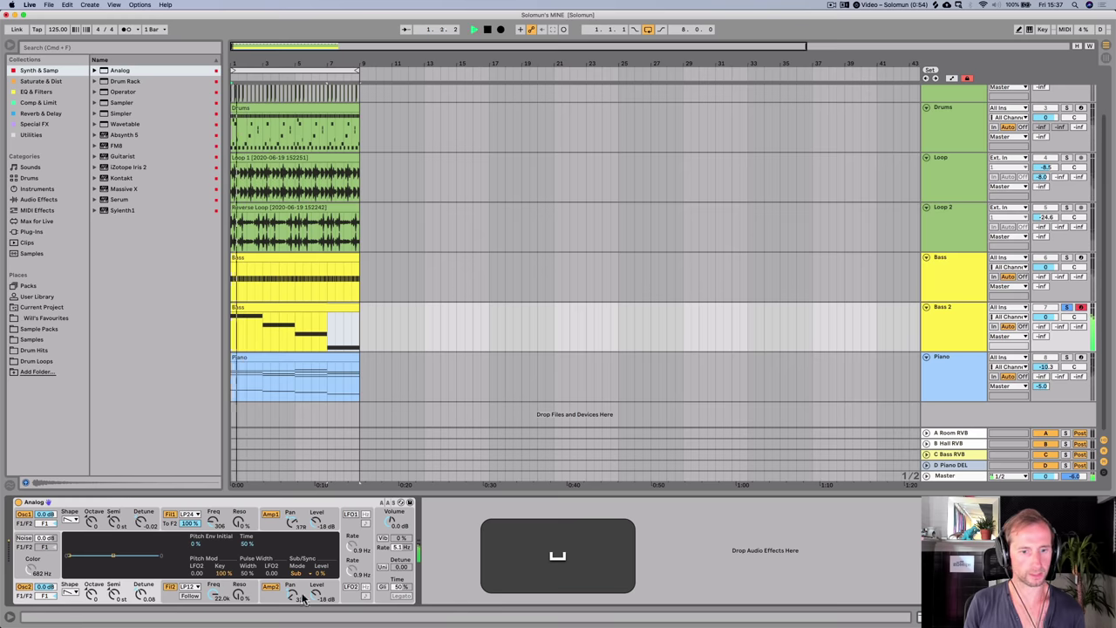
{"action": "left_click", "coordinate": [272, 601]}
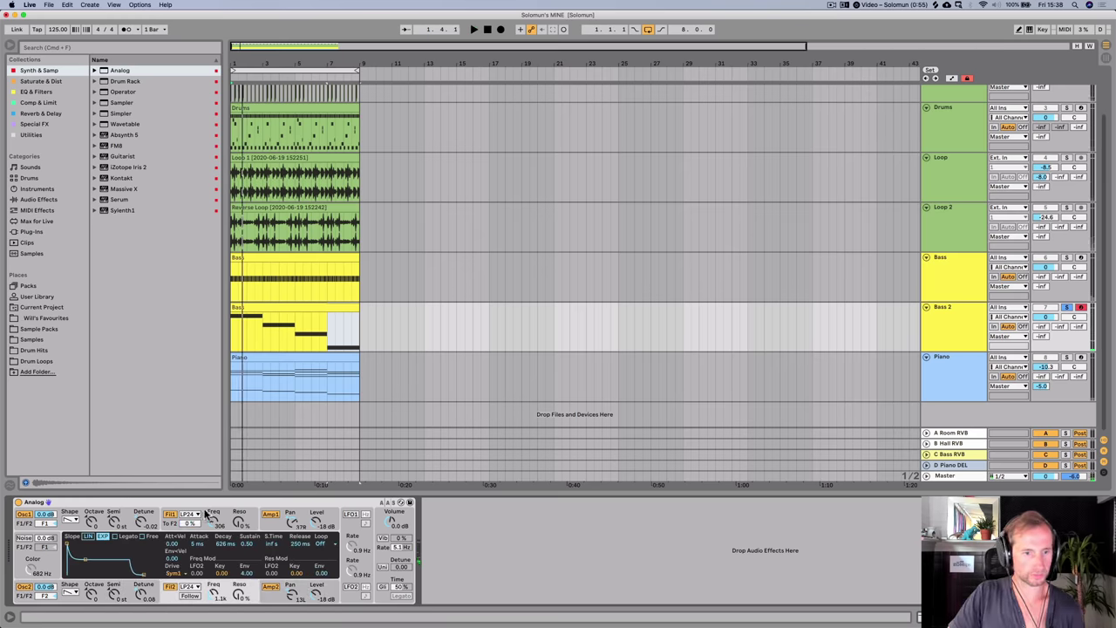
{"action": "left_click", "coordinate": [206, 517]}
{"action": "left_click", "coordinate": [169, 599]}
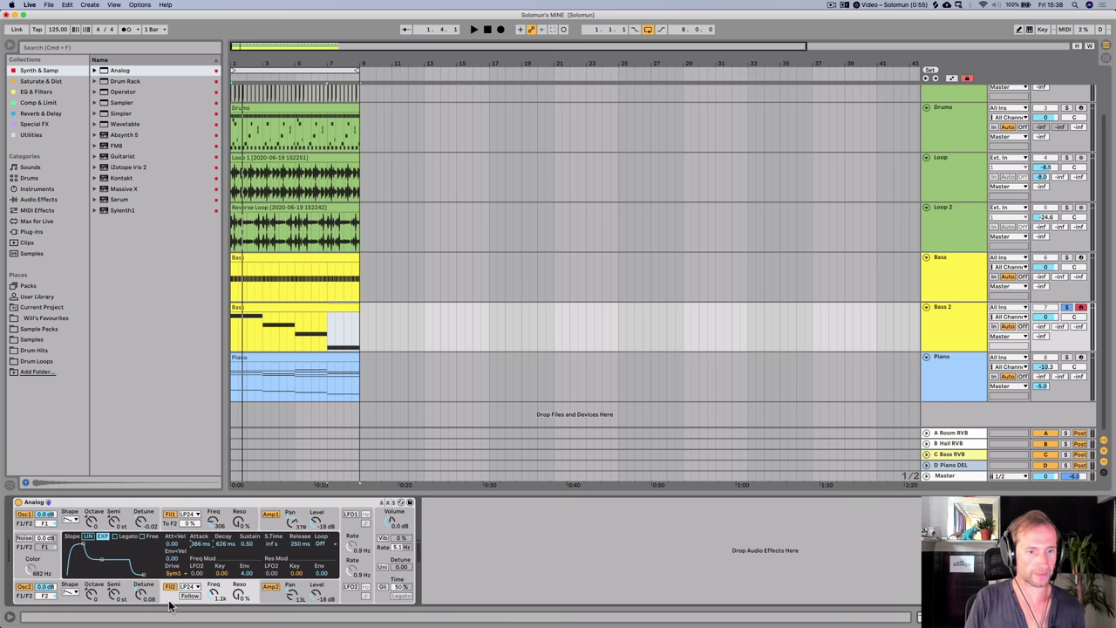
- Set Filter 2's frequency to 358 Hz and its envelope to 2.19 s attack, 5.23 s decay and zero sustain
{"action": "key", "text": "space"}
{"action": "left_click_drag", "start_coordinate": [200, 533], "coordinate": [214, 611]}
{"action": "key", "text": "space"}
{"action": "key", "text": "space"}
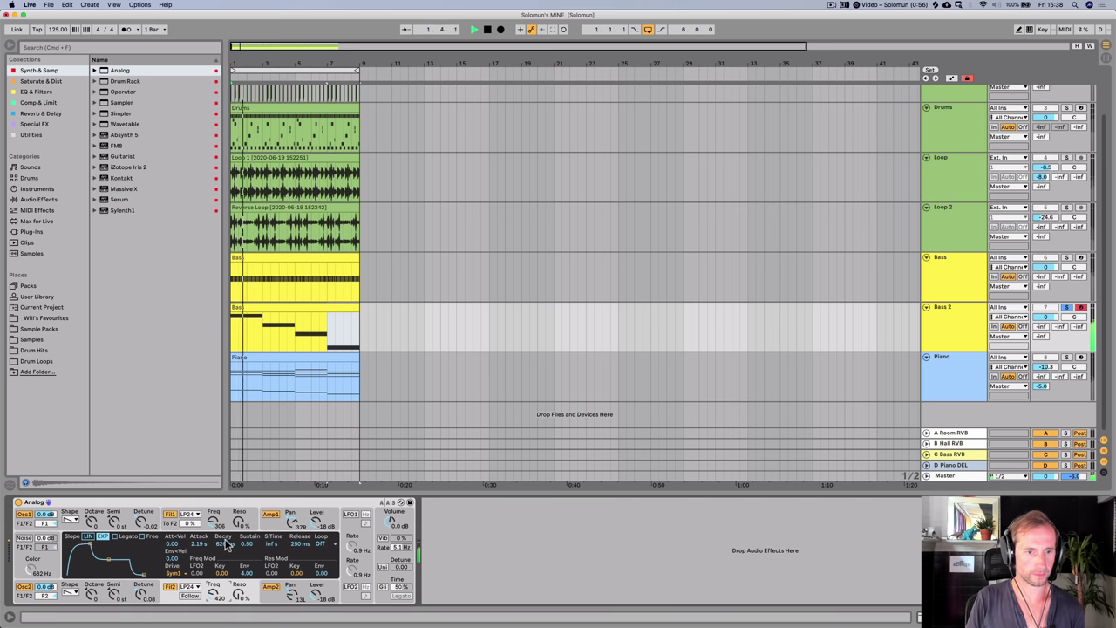
{"action": "left_click_drag", "start_coordinate": [247, 543], "coordinate": [218, 499]}
{"action": "key", "text": "space"}
{"action": "key", "text": "space"}
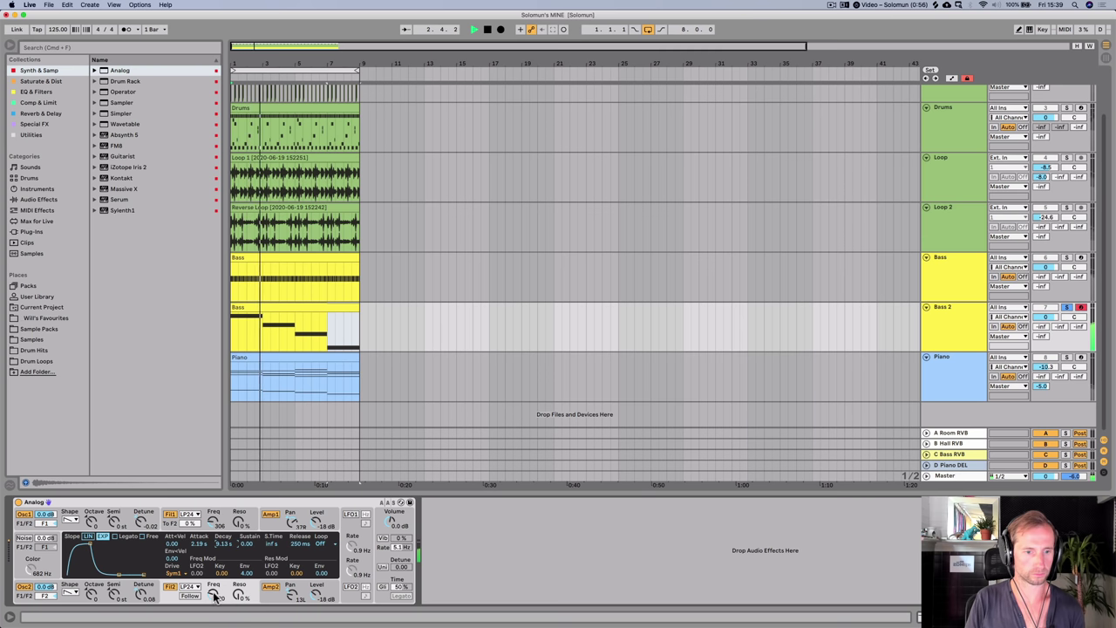
{"action": "left_click_drag", "start_coordinate": [223, 543], "coordinate": [223, 562]}
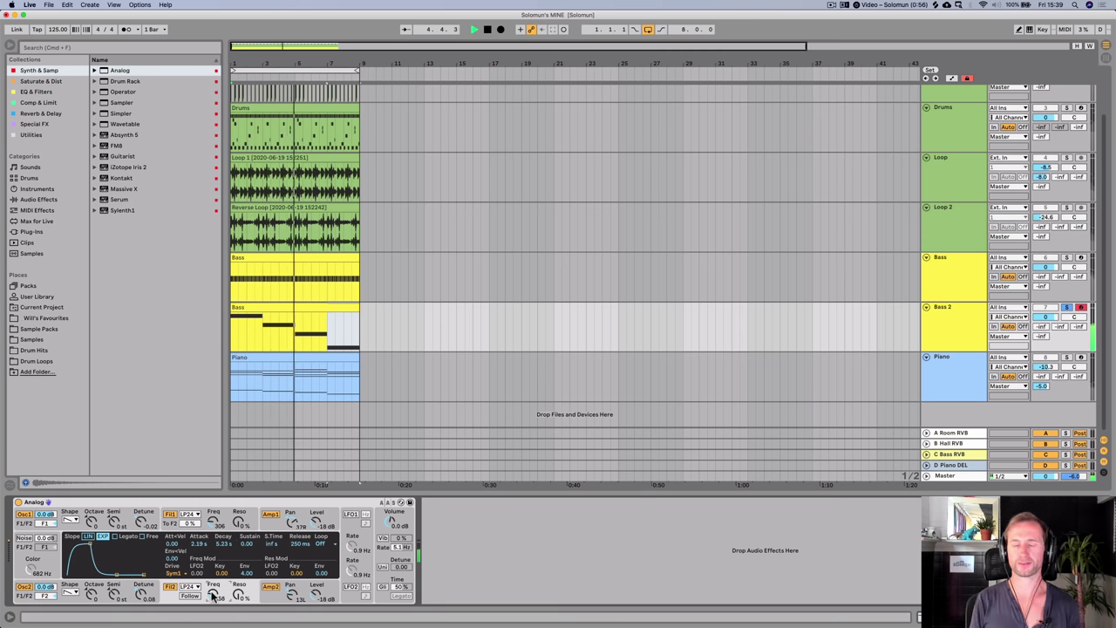
{"action": "key", "text": "space"}
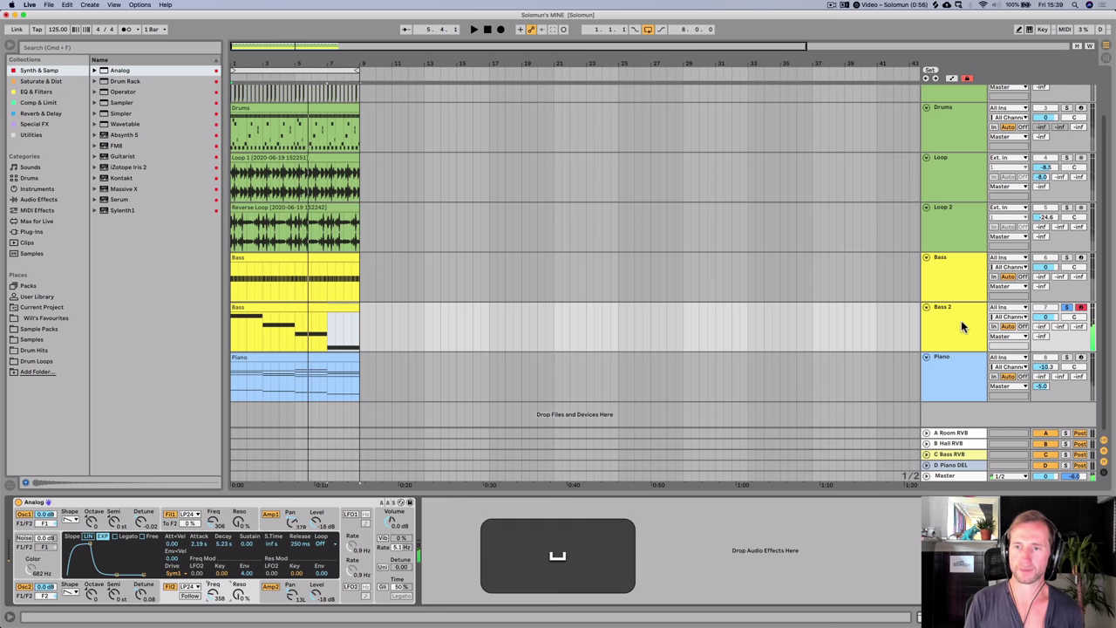
- Check the device chains on the Bass, Piano and loop tracks for a sidechain compressor that can be reused
{"action": "left_click", "coordinate": [948, 279]}
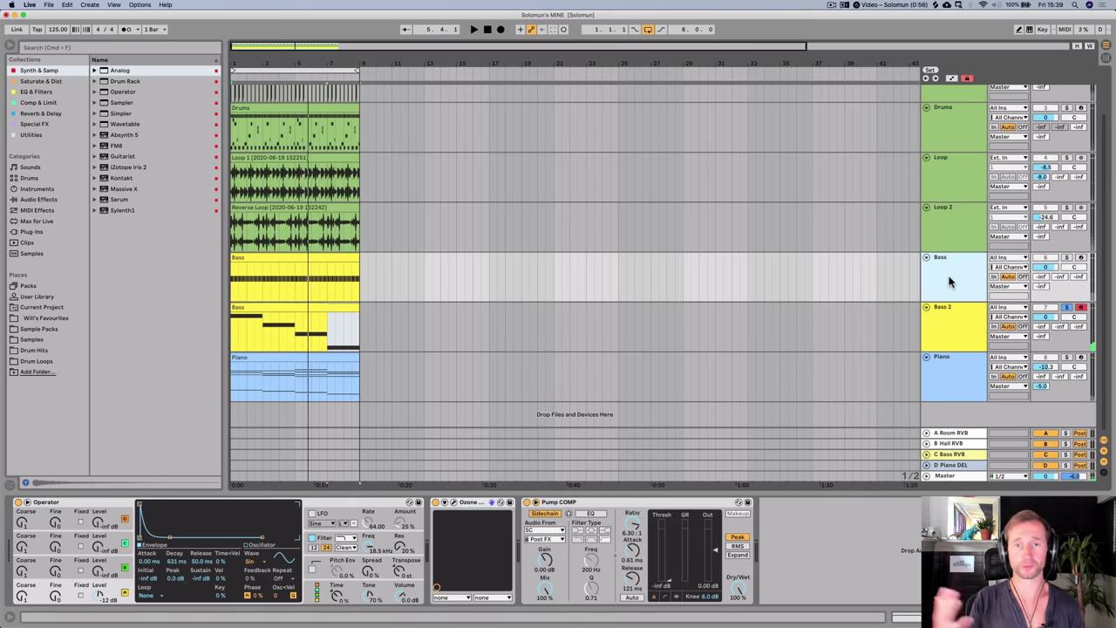
{"action": "left_click", "coordinate": [960, 209]}
{"action": "left_click", "coordinate": [950, 373]}
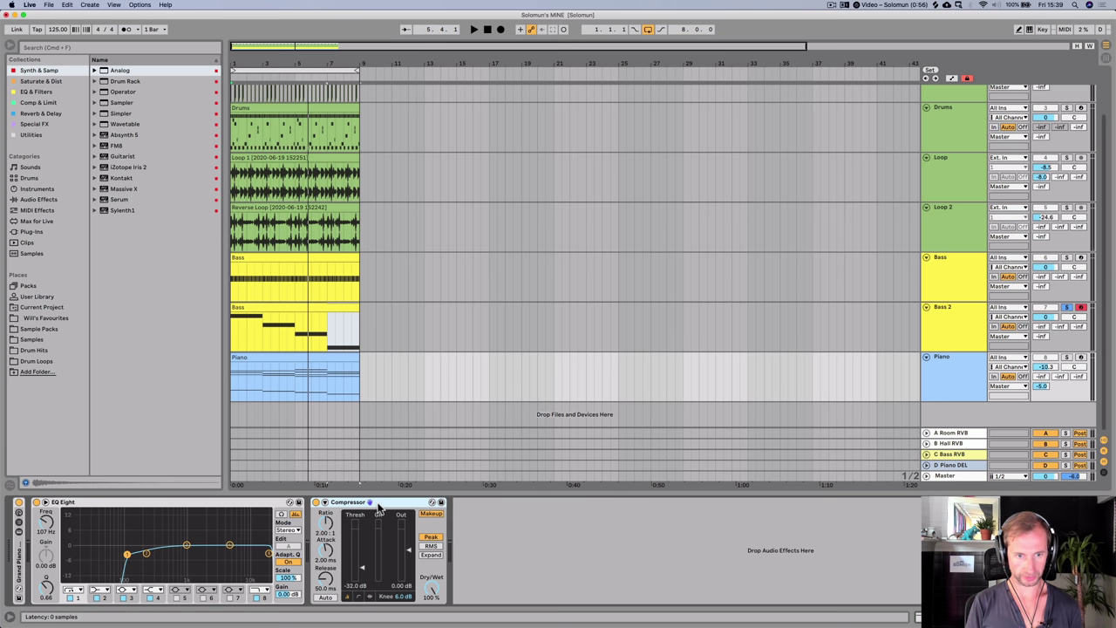
{"action": "key", "text": "space"}
{"action": "key", "text": "space"}
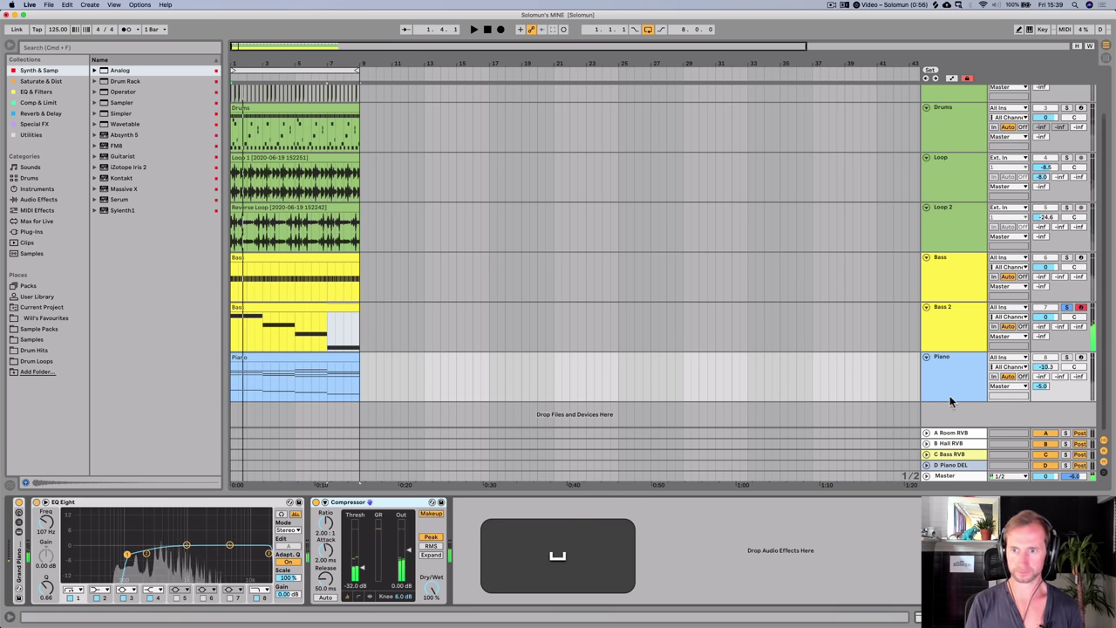
{"action": "left_click", "coordinate": [957, 240]}
{"action": "left_click", "coordinate": [964, 186]}
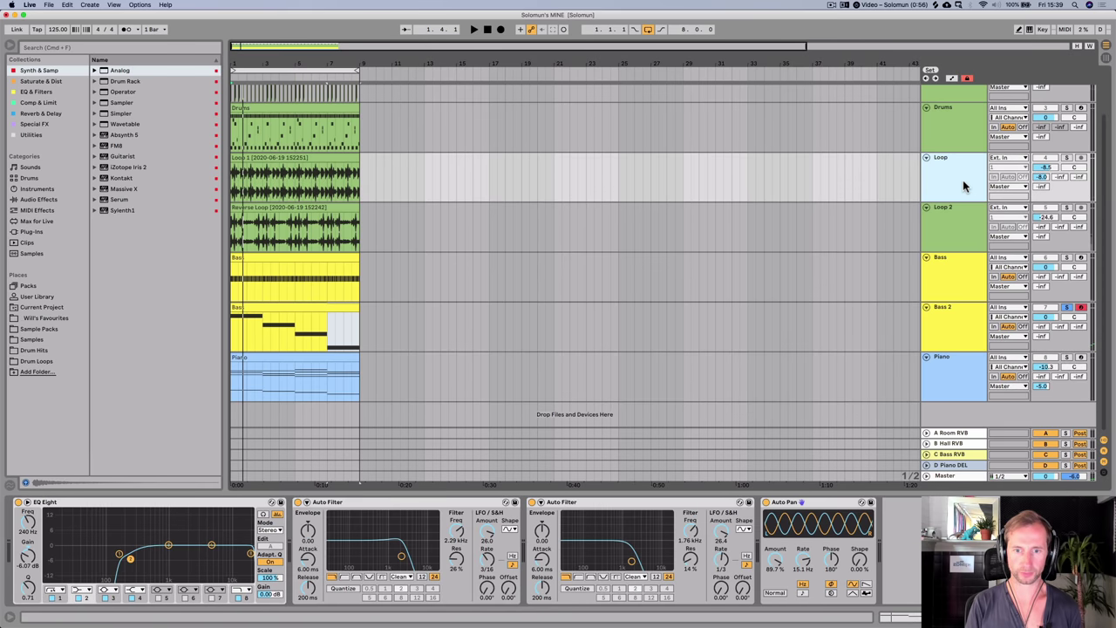
- Copy the Pump COMP compressor from the Bass track to after Analog on the Bass 2 track and audition it
{"action": "left_click", "coordinate": [953, 268]}
{"action": "left_click", "coordinate": [582, 502]}
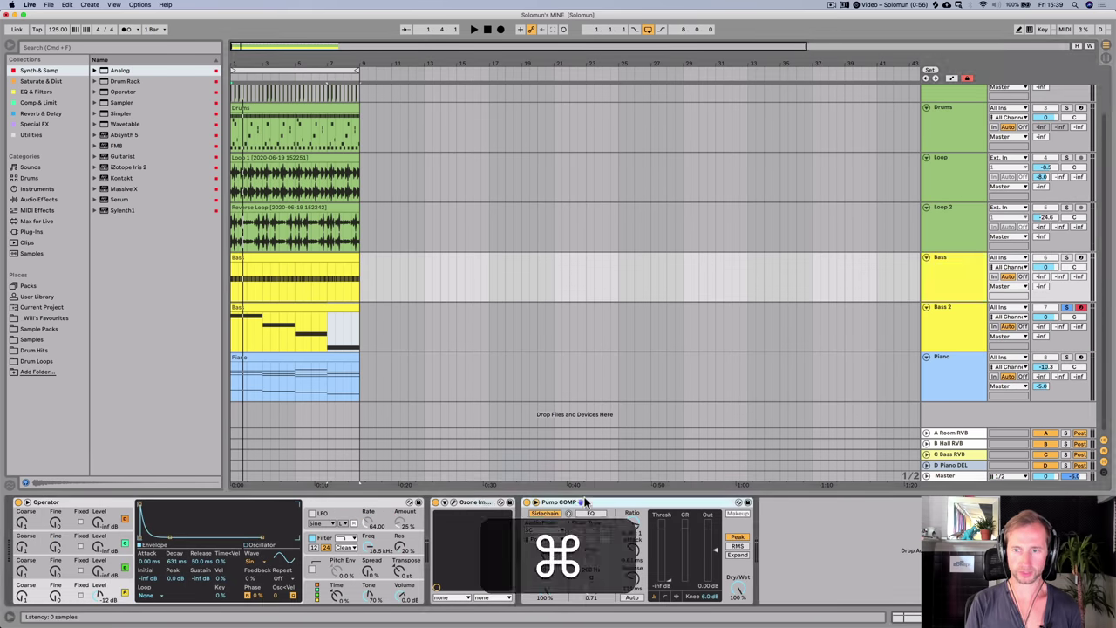
{"action": "key", "text": "super+c"}
{"action": "left_click", "coordinate": [953, 317]}
{"action": "left_click", "coordinate": [585, 578]}
{"action": "key", "text": "super+v"}
{"action": "key", "text": "space"}
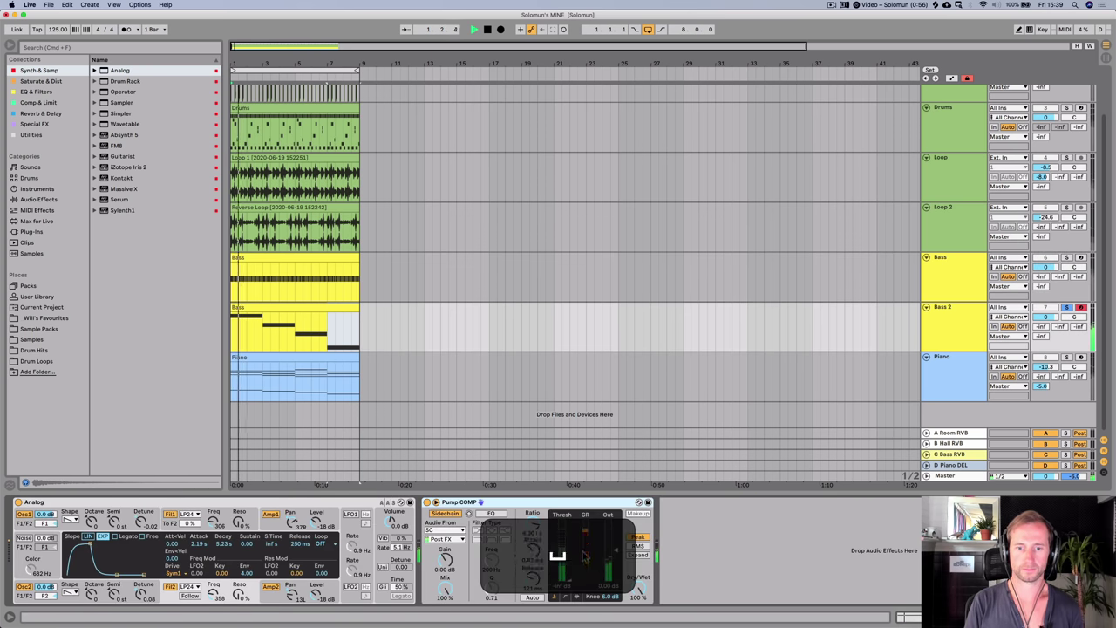
{"action": "key", "text": "space"}
- Play Bass 2 unsoloed with the Piano muted, raising its volume to 3.6 dB and setting Pump COMP's Dry/Wet to 45 %
{"action": "left_click", "coordinate": [1065, 309]}
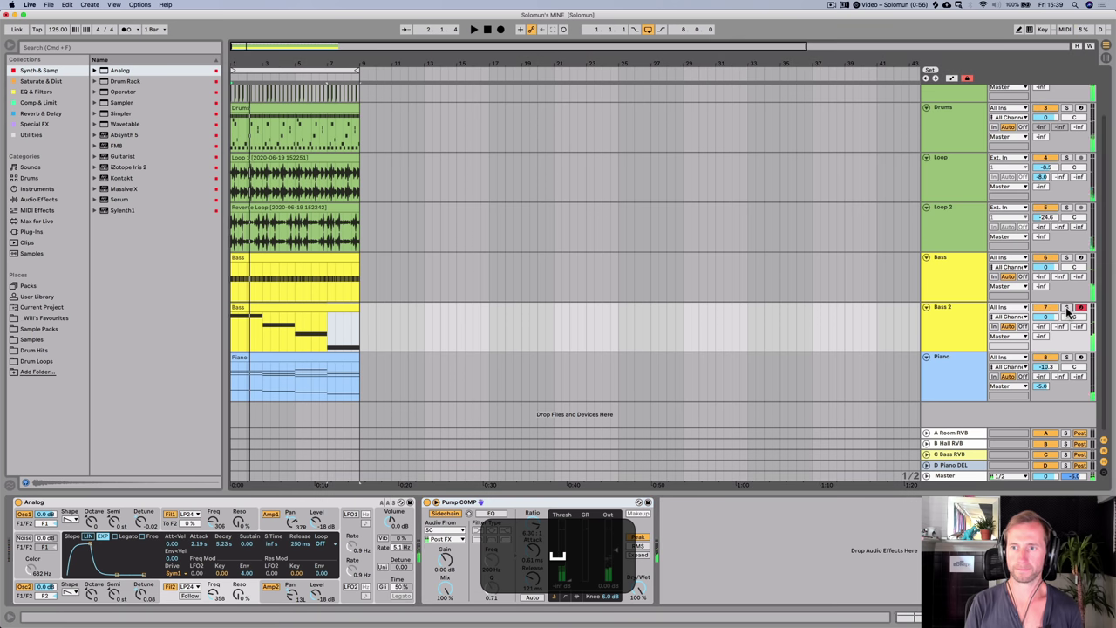
{"action": "key", "text": "space"}
{"action": "left_click", "coordinate": [1045, 357]}
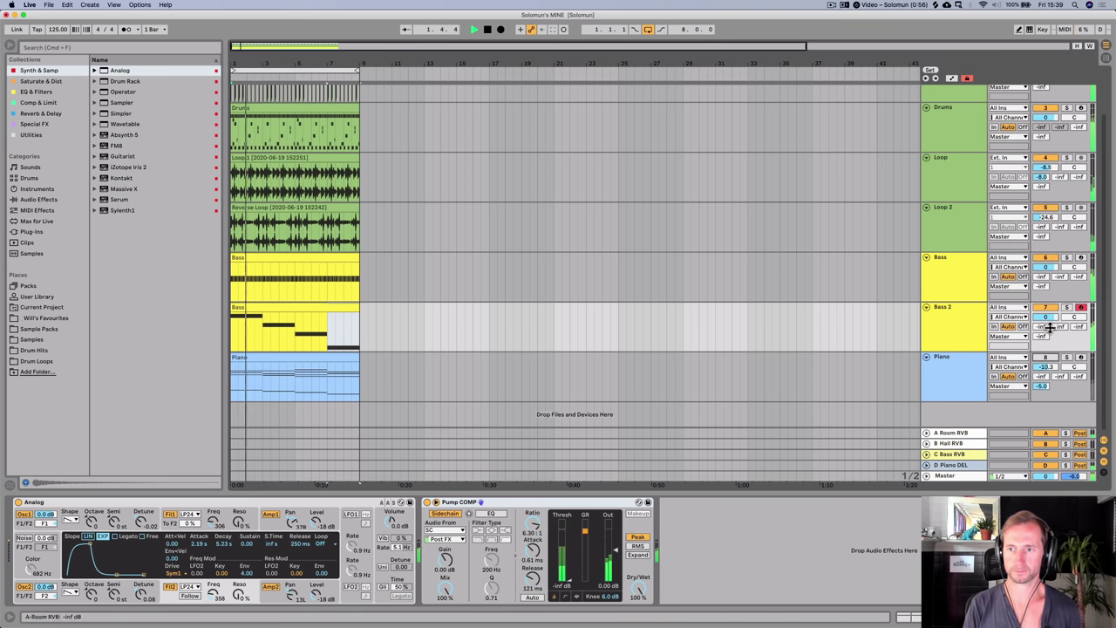
{"action": "left_click_drag", "start_coordinate": [1045, 317], "coordinate": [1046, 300]}
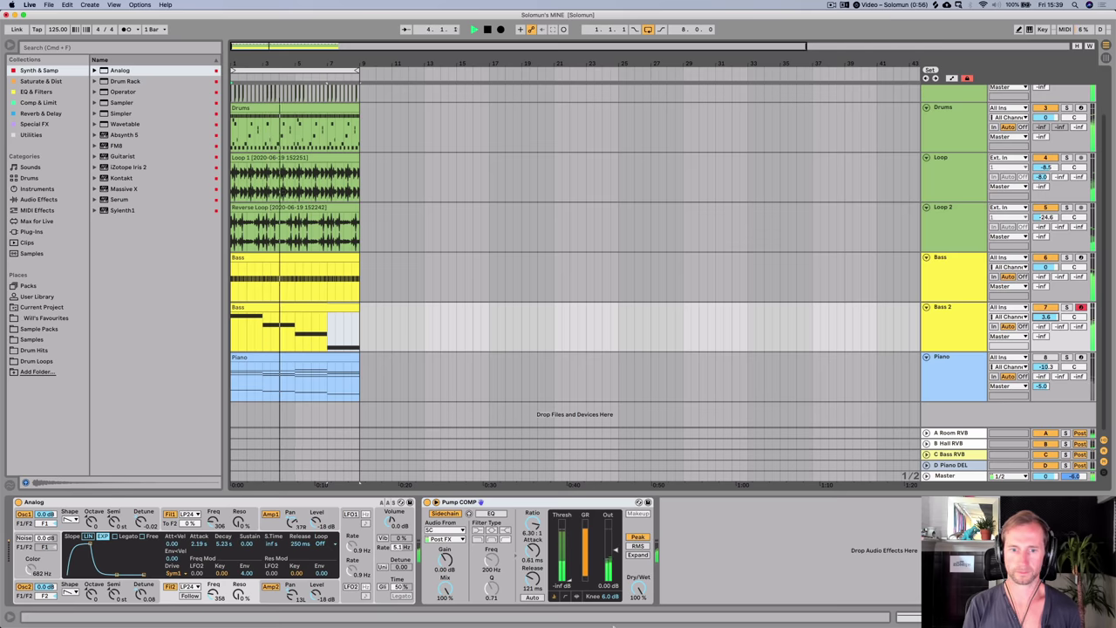
{"action": "left_click_drag", "start_coordinate": [637, 586], "coordinate": [637, 626]}
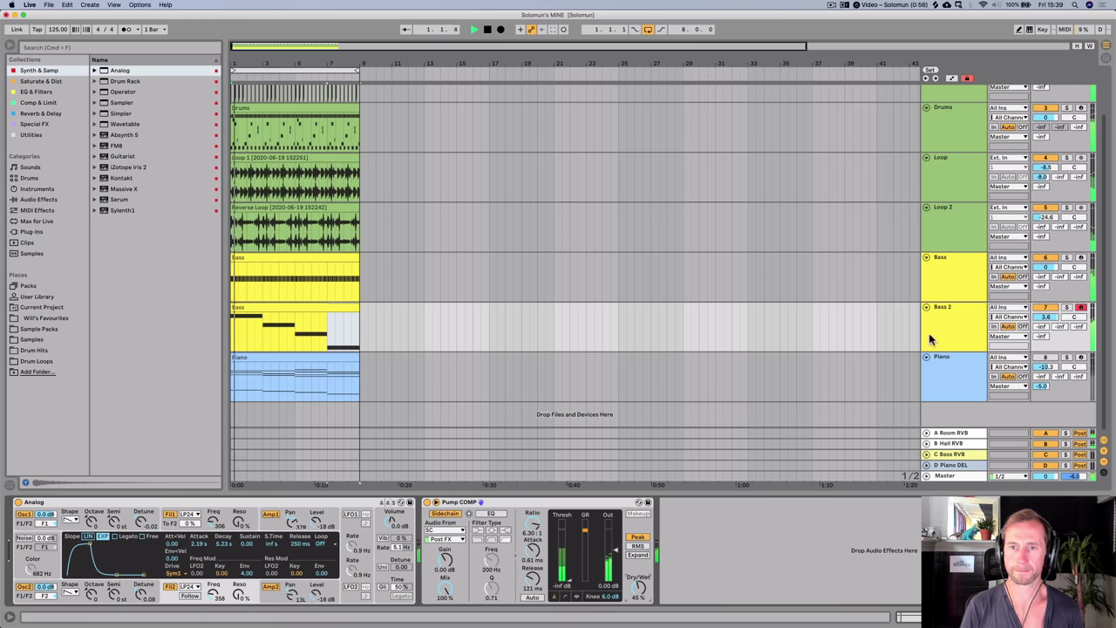
- Collapse every track from Kick down to Piano in the arrangement and save the set
{"action": "scroll", "coordinate": [792, 303], "scroll_direction": "up", "scroll_amount": 2}
{"action": "left_click", "coordinate": [926, 110]}
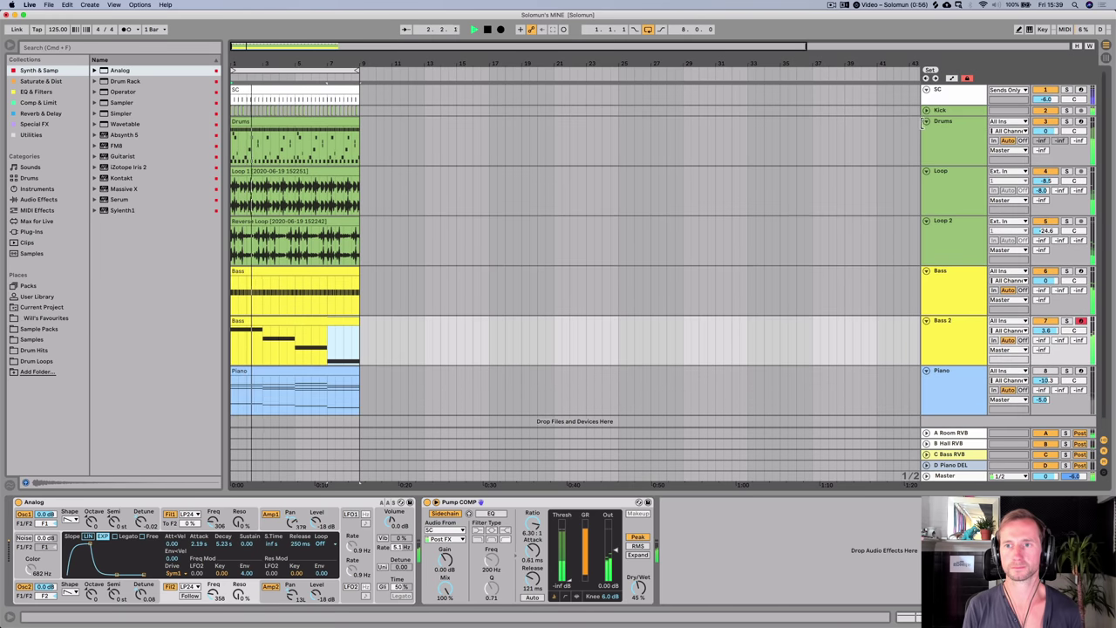
{"action": "left_click", "coordinate": [926, 120]}
{"action": "left_click", "coordinate": [926, 132]}
{"action": "left_click", "coordinate": [926, 143]}
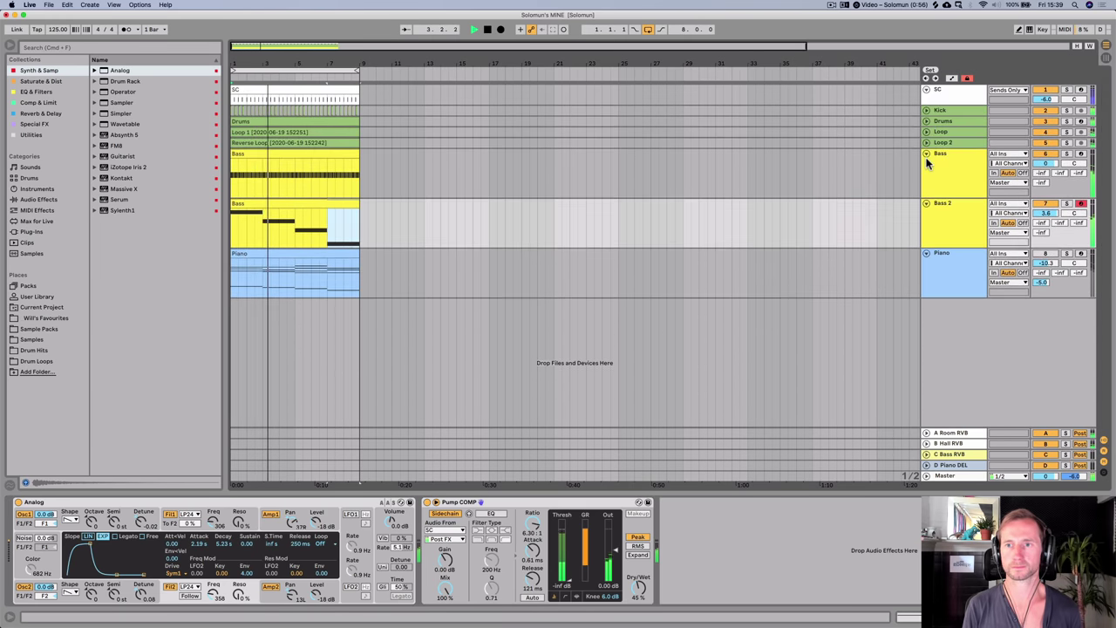
{"action": "left_click", "coordinate": [926, 153]}
{"action": "left_click", "coordinate": [926, 166]}
{"action": "left_click", "coordinate": [926, 174]}
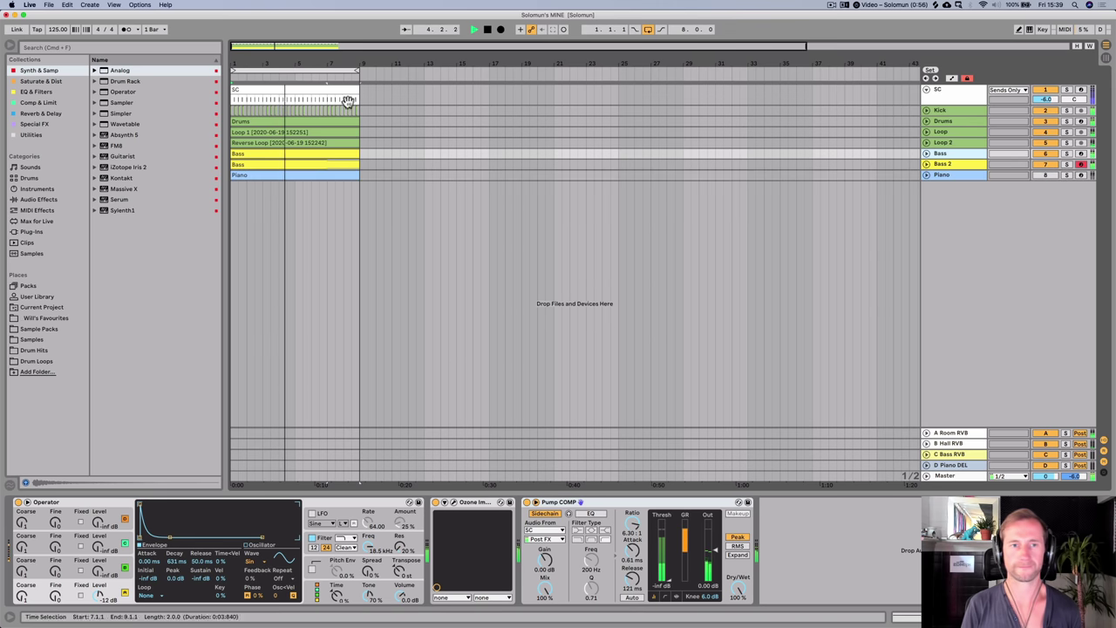
{"action": "key", "text": "super+s"}
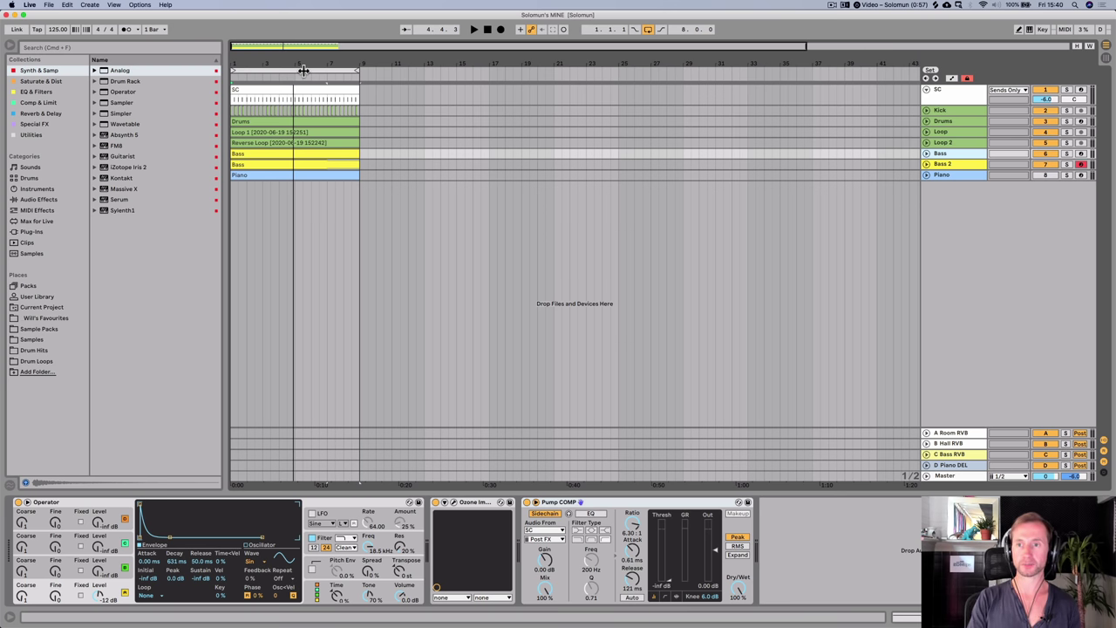
- Set the decay of the 909_CL sample in the Drums rack to 173 ms while auditioning, and save the set
{"action": "left_click", "coordinate": [945, 121]}
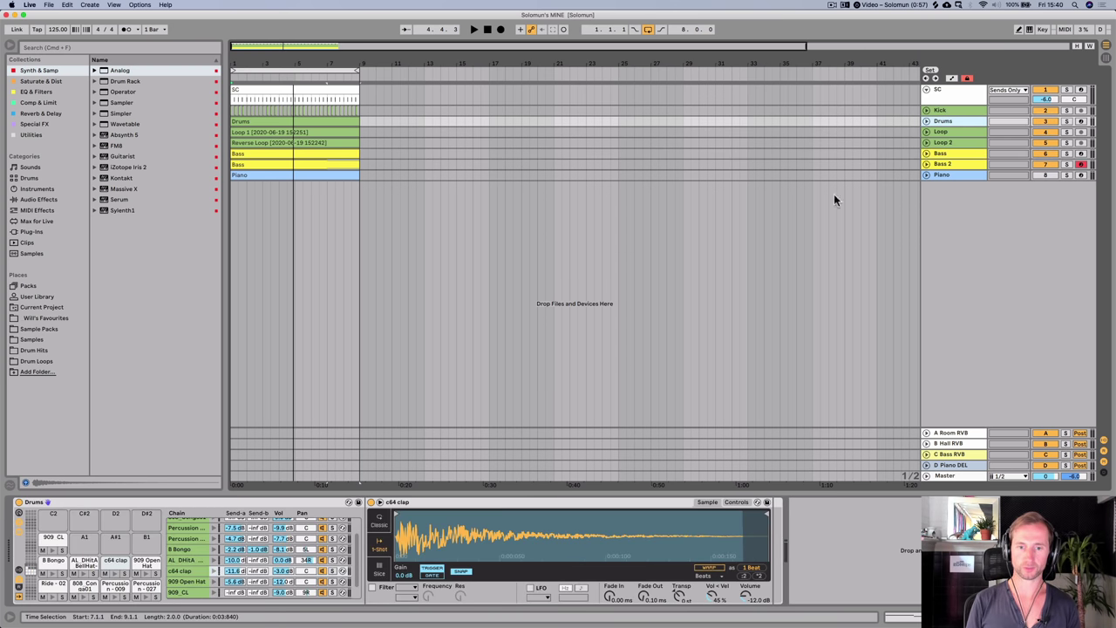
{"action": "left_click", "coordinate": [179, 593]}
{"action": "key", "text": "space"}
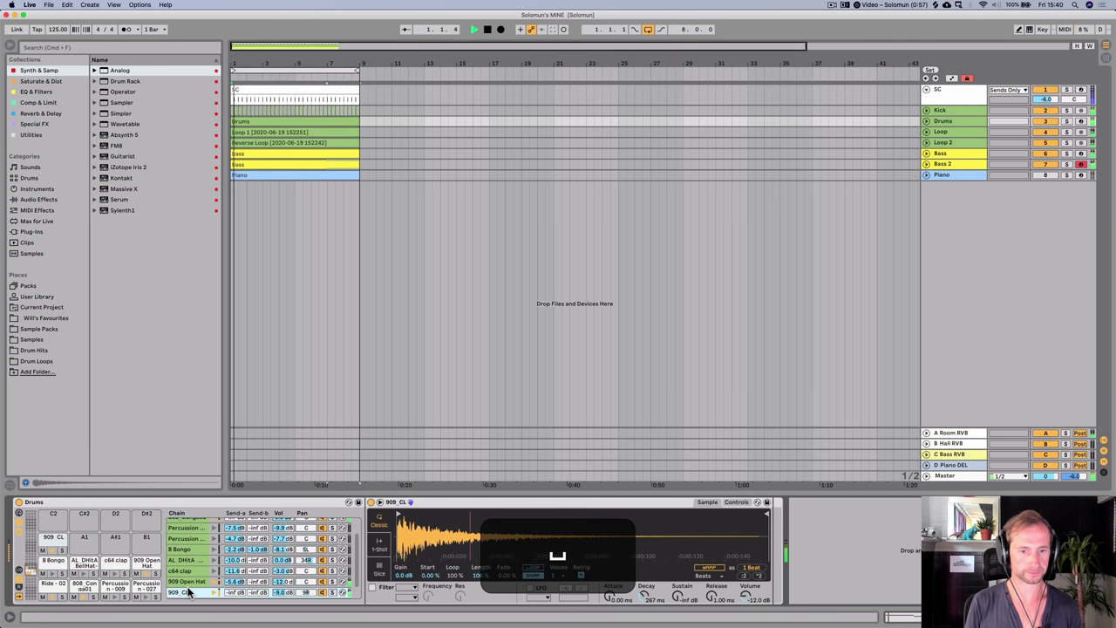
{"action": "key", "text": "space"}
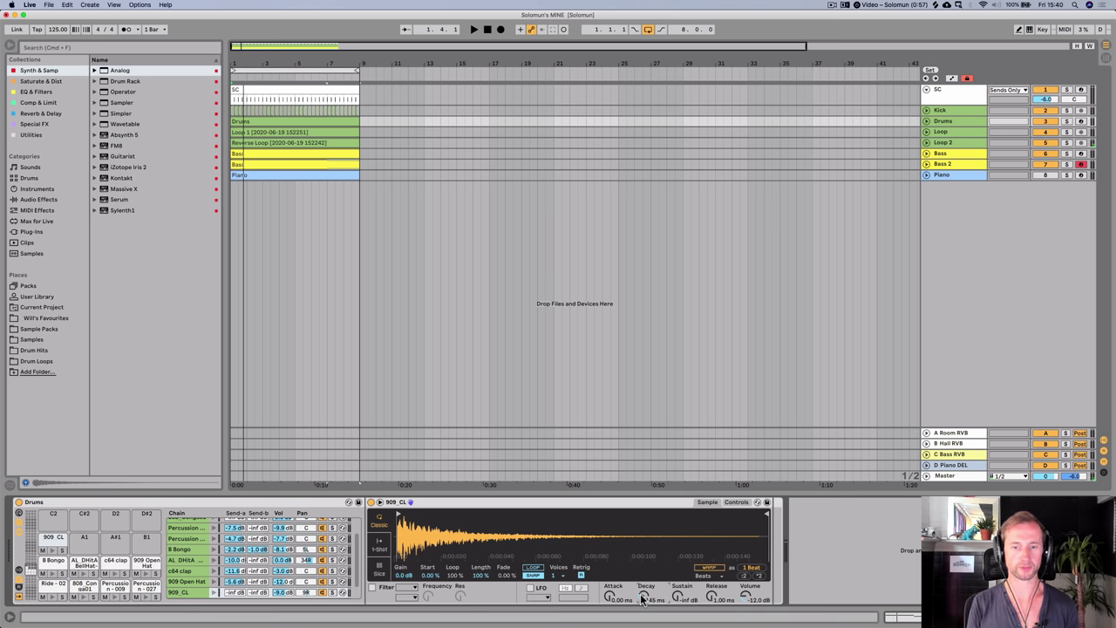
{"action": "key", "text": "space"}
{"action": "mouse_move", "coordinate": [641, 595]}
{"action": "left_mouse_down"}
{"action": "mouse_move", "coordinate": [642, 558]}
{"action": "mouse_move", "coordinate": [641, 592]}
{"action": "left_mouse_up"}
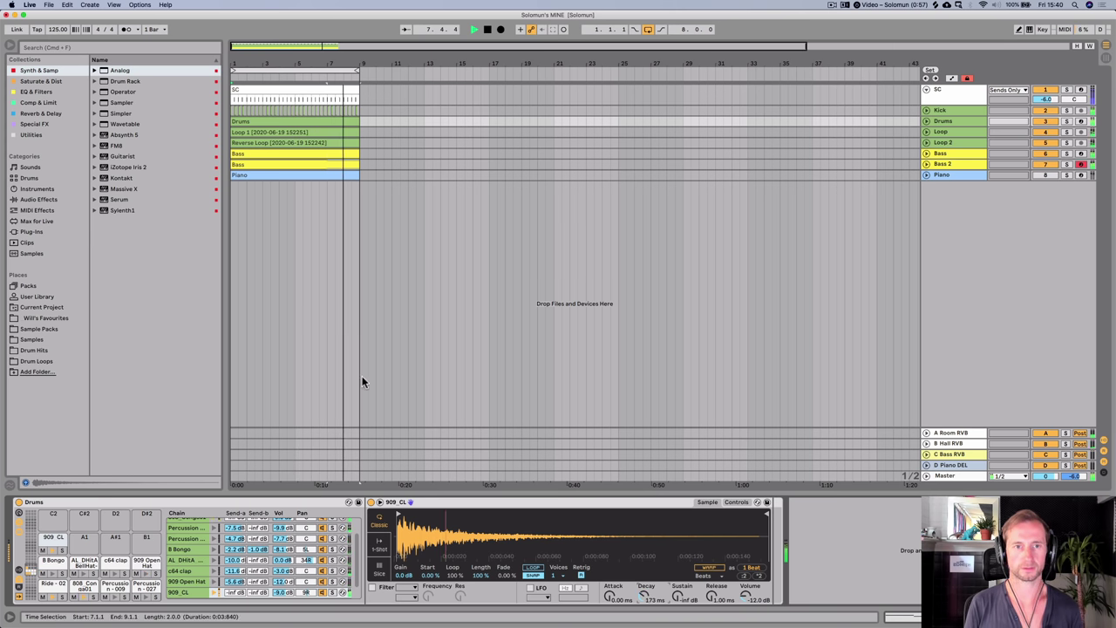
{"action": "key", "text": "space"}
{"action": "key", "text": "super+s"}
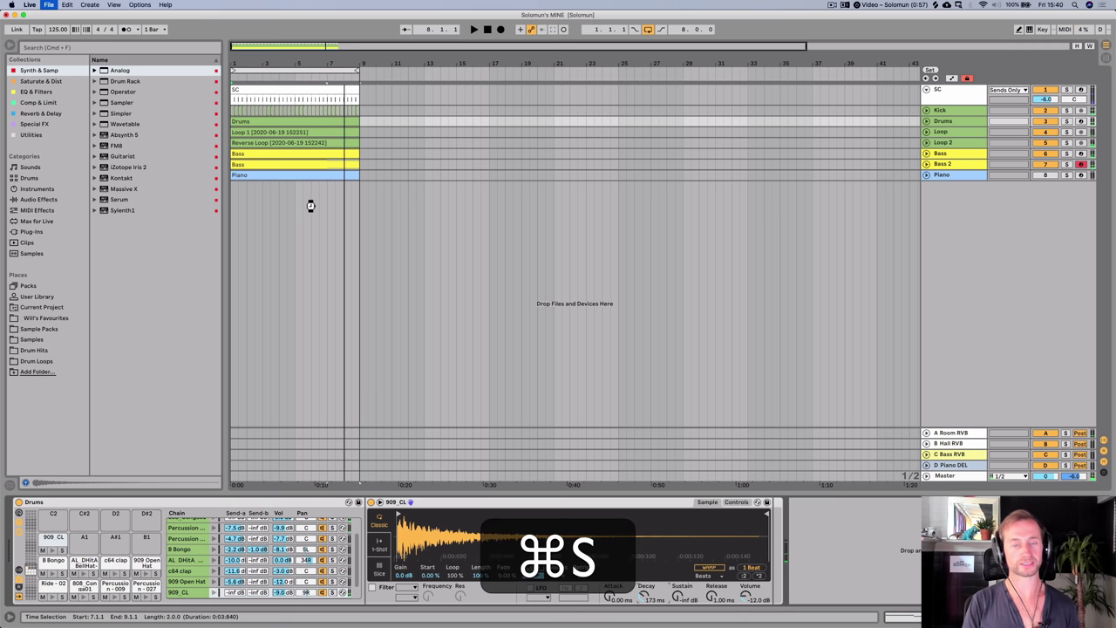
- Duplicate the Piano clip directly after itself and extend the arrangement loop length to 18.2.0
{"action": "left_click", "coordinate": [293, 175]}
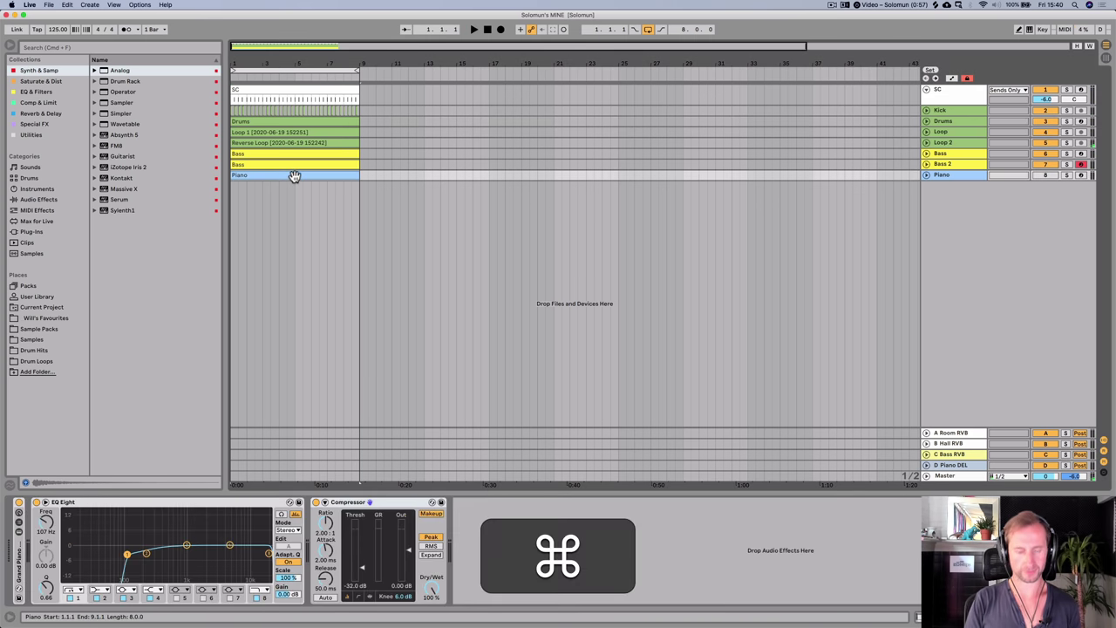
{"action": "key", "text": "super+d"}
{"action": "left_click_drag", "start_coordinate": [350, 72], "coordinate": [529, 75]}
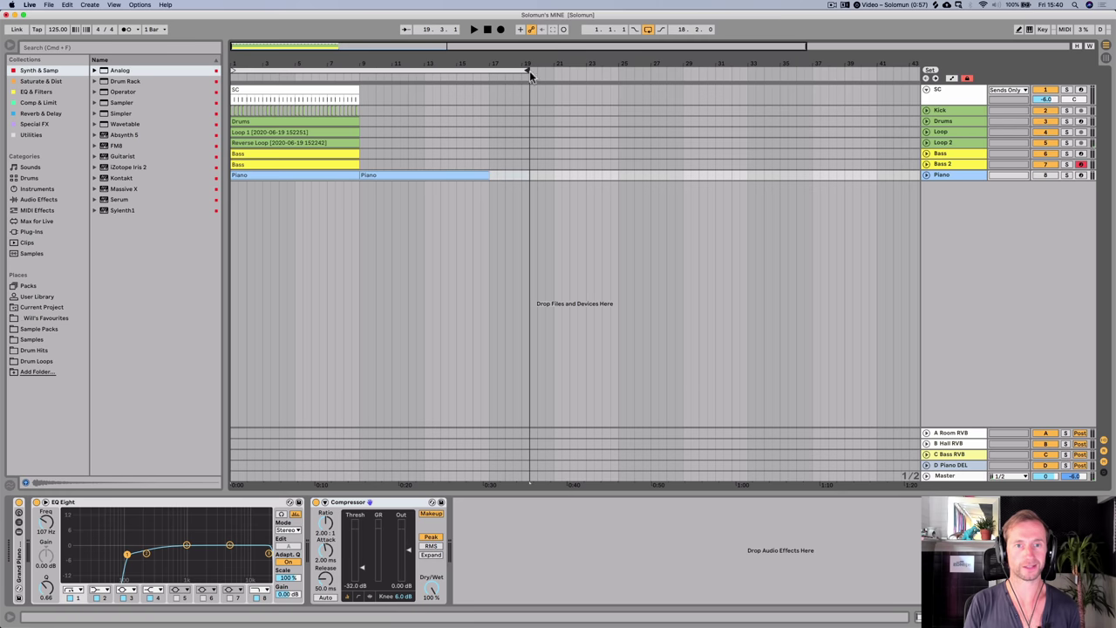
- Unmute the Piano, audition it from bar 9 and set the second band of its EQ Eight to 150 Hz and 0.37 dB
{"action": "key", "text": "space"}
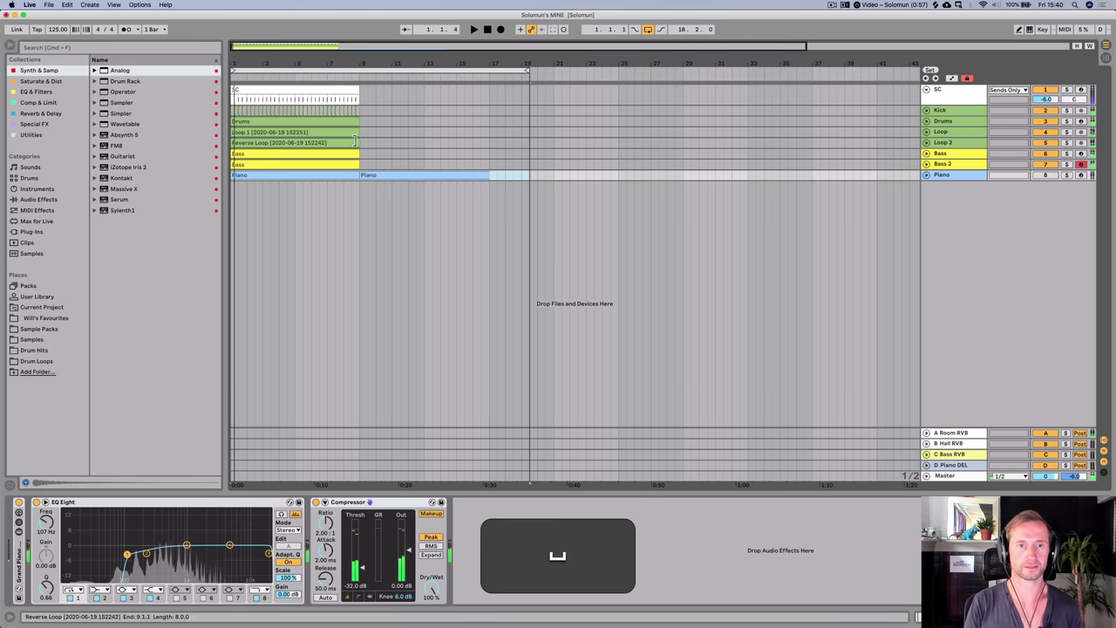
{"action": "left_click", "coordinate": [361, 132]}
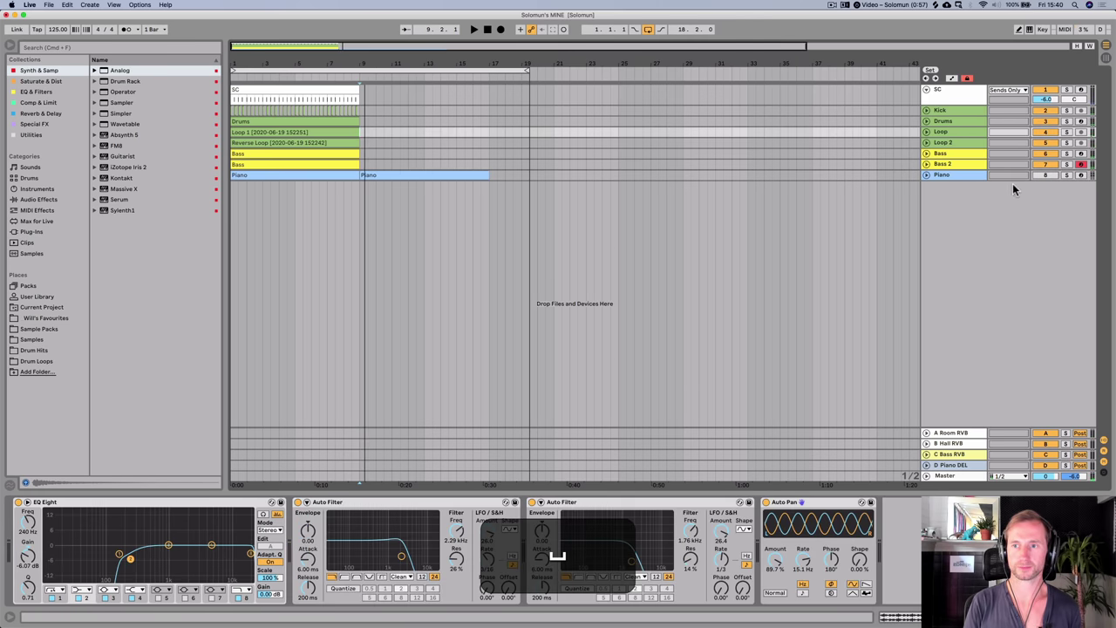
{"action": "left_click", "coordinate": [1043, 174]}
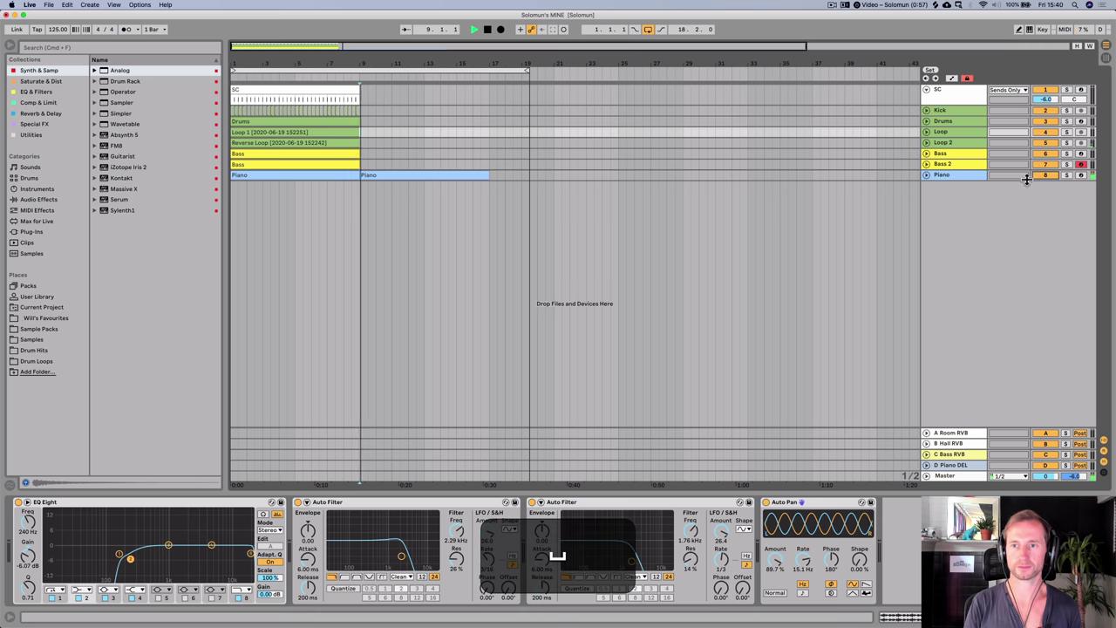
{"action": "left_click", "coordinate": [927, 174]}
{"action": "left_click", "coordinate": [963, 188]}
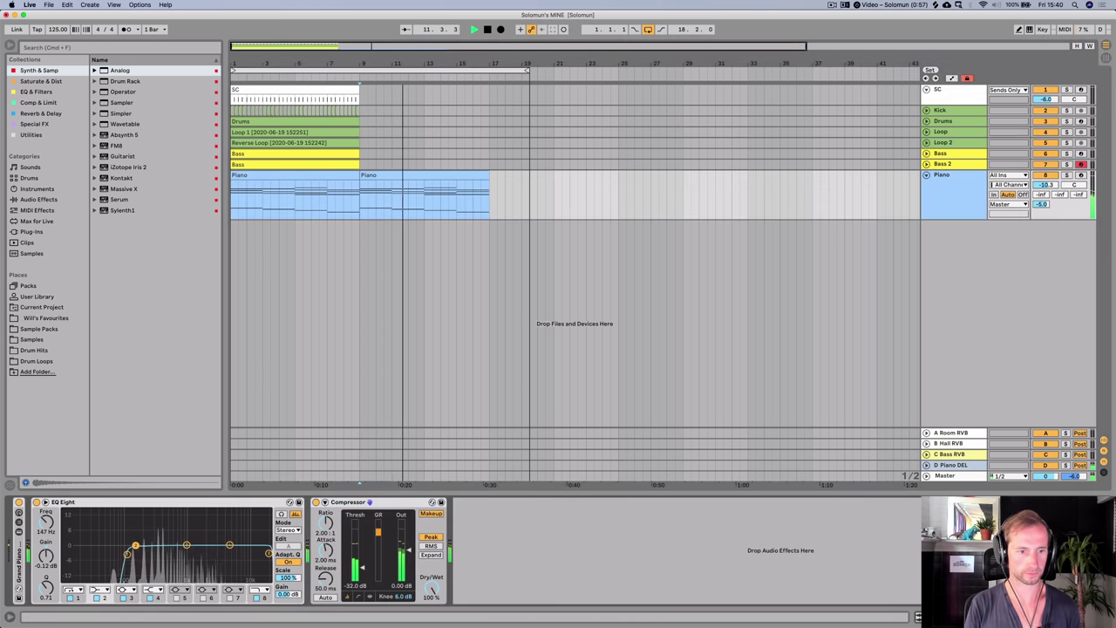
{"action": "left_click_drag", "start_coordinate": [126, 554], "coordinate": [137, 548]}
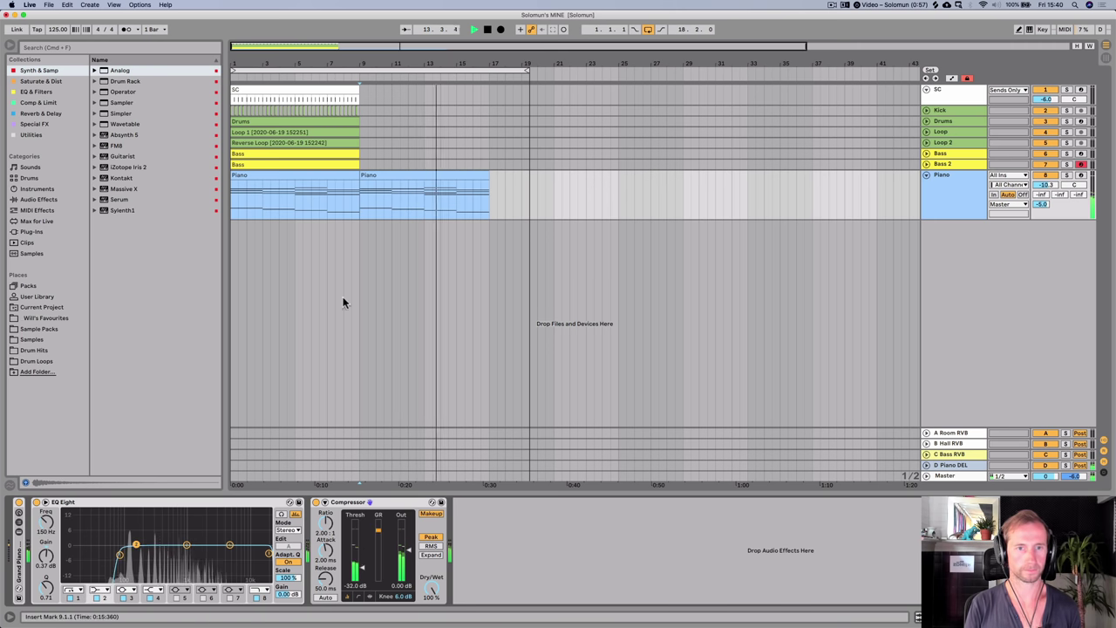
- In the second Piano clip, copy the first chord's D#1 bass note upward into three added notes from D#2 to A#2
{"action": "double_click", "coordinate": [386, 184]}
{"action": "key", "text": "space"}
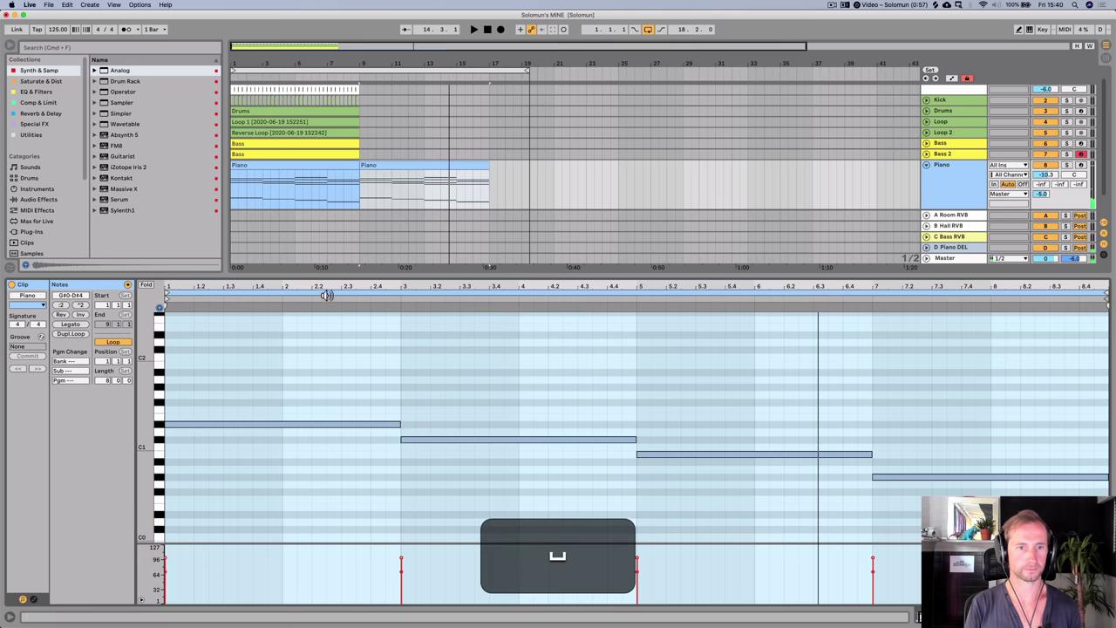
{"action": "left_click_drag", "start_coordinate": [154, 405], "coordinate": [136, 404]}
{"action": "left_click", "coordinate": [280, 431]}
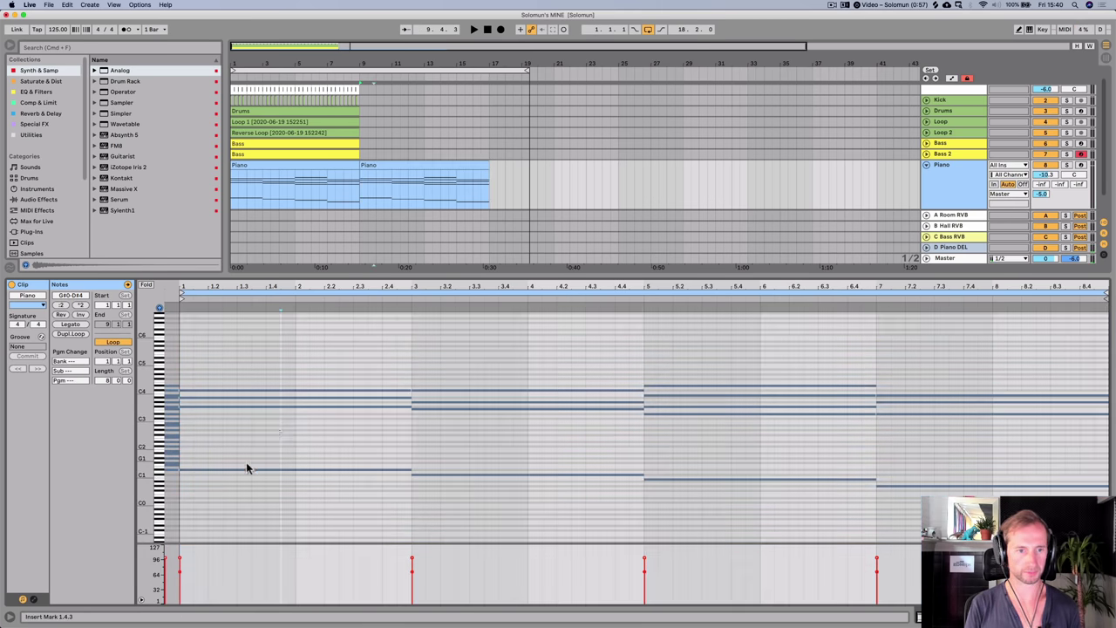
{"action": "left_click_drag", "start_coordinate": [145, 409], "coordinate": [170, 394]}
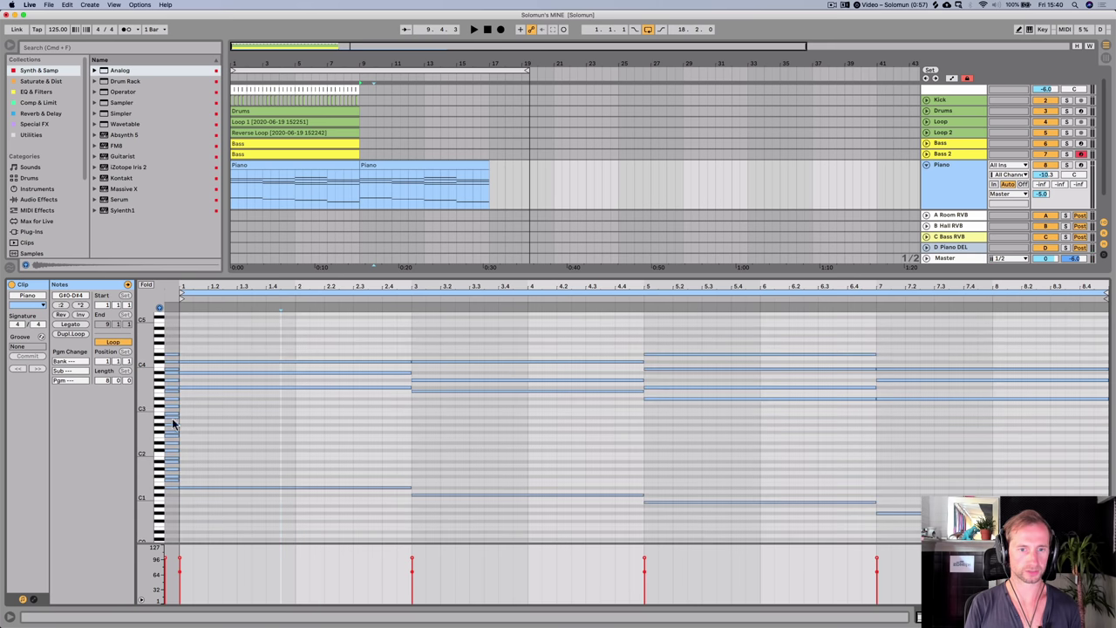
{"action": "left_click", "coordinate": [234, 488]}
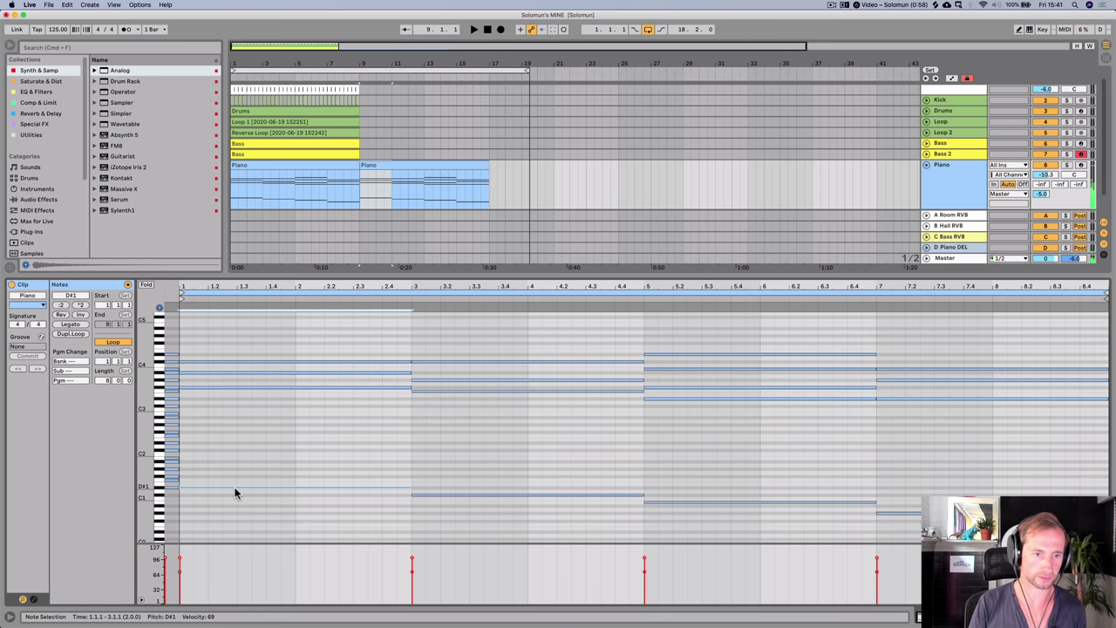
{"action": "left_click_drag", "start_coordinate": [235, 491], "coordinate": [233, 423]}
{"action": "key", "text": "space"}
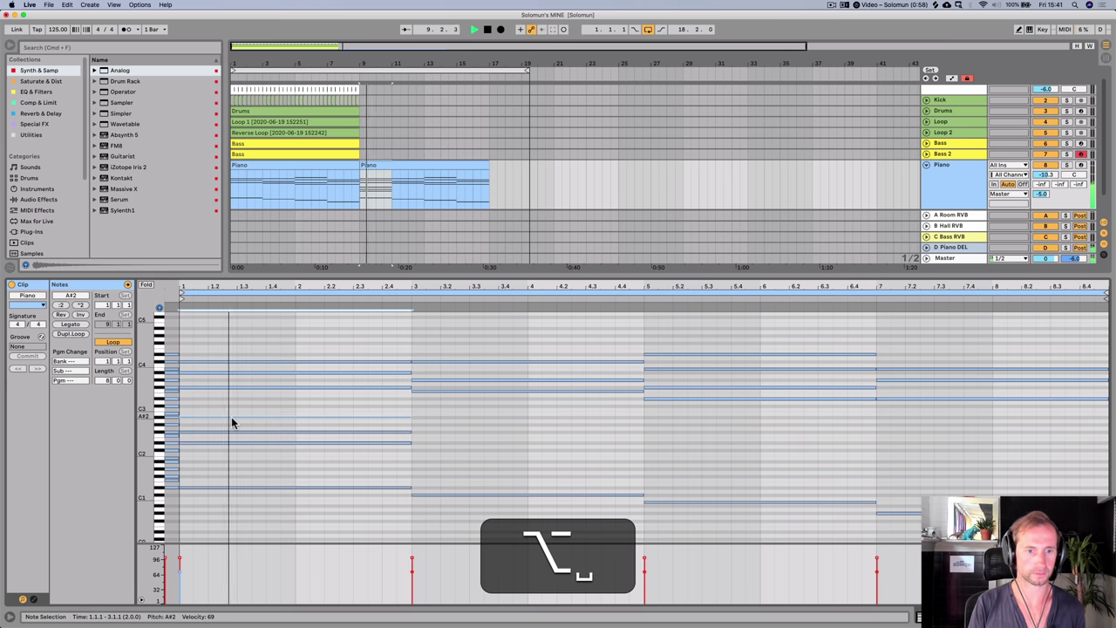
{"action": "key", "text": "space"}
- Delete the three added notes to hear the first chord without them, and restore them
{"action": "left_click_drag", "start_coordinate": [244, 466], "coordinate": [256, 406]}
{"action": "key", "text": "BackSpace"}
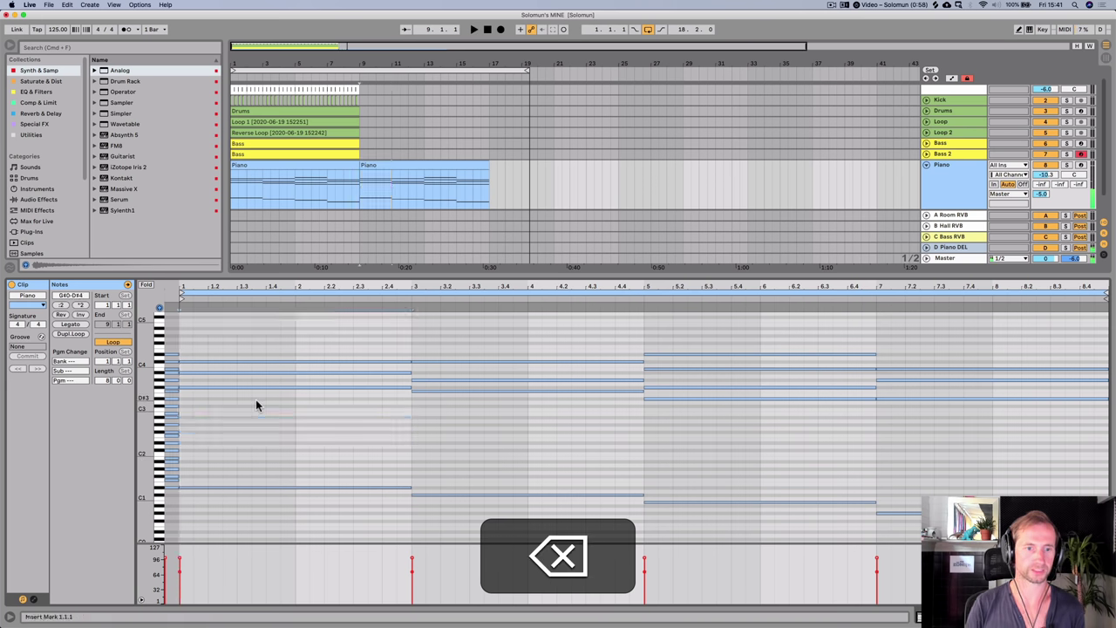
{"action": "key", "text": "space"}
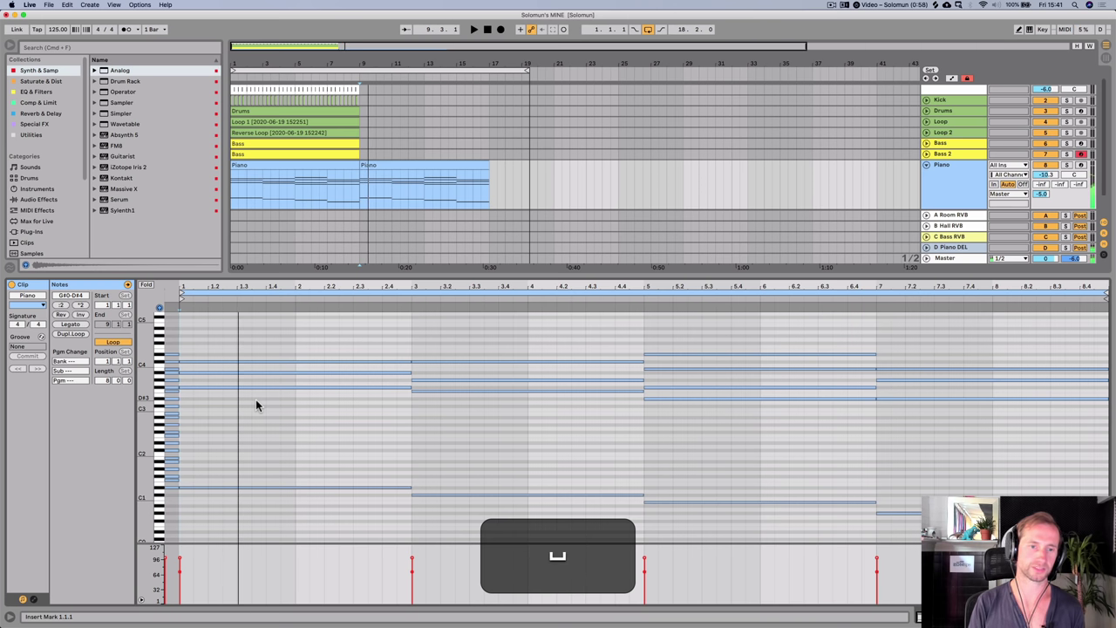
{"action": "key", "text": "super+z"}
{"action": "key", "text": "space"}
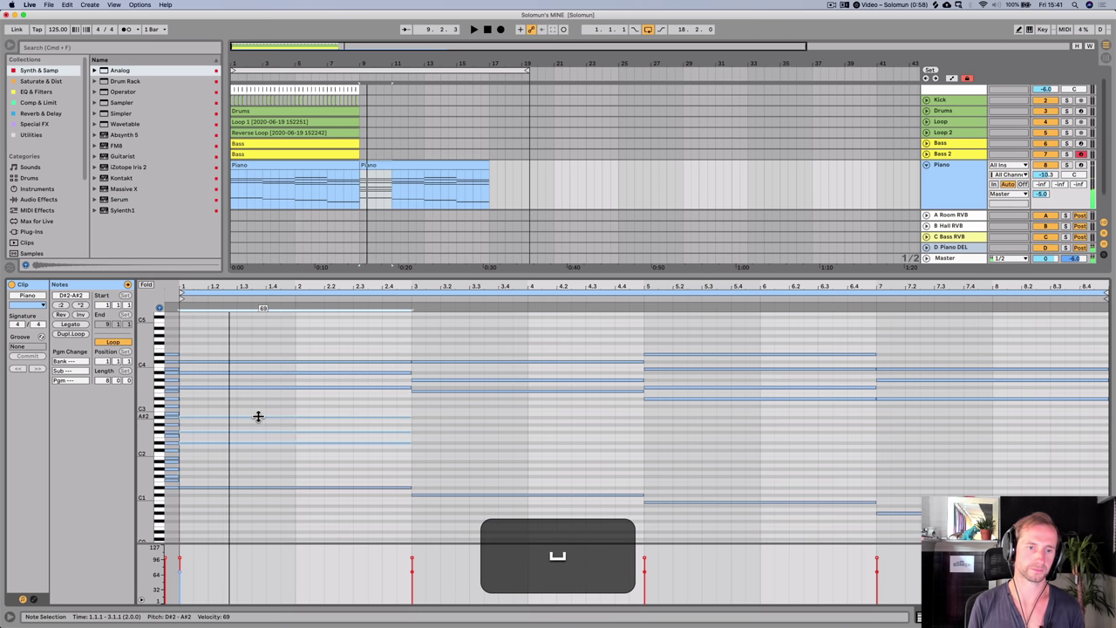
- Raise the velocity of the three added notes from D#2 to A#2 to 85 and audition the first chord
{"action": "left_click_drag", "start_coordinate": [263, 417], "coordinate": [263, 400]}
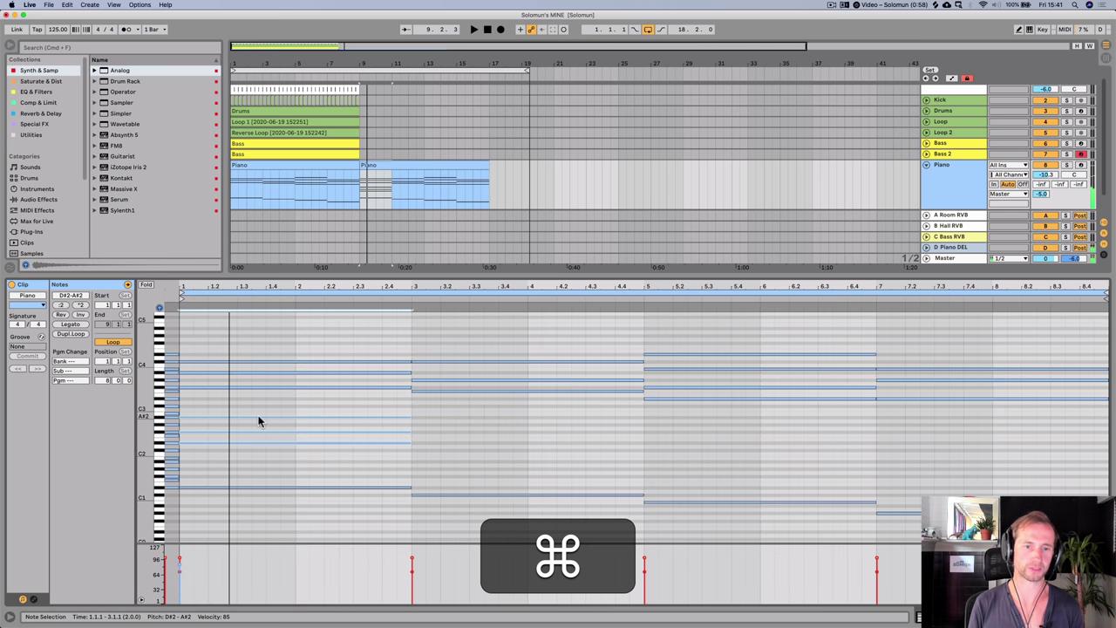
{"action": "key", "text": "space"}
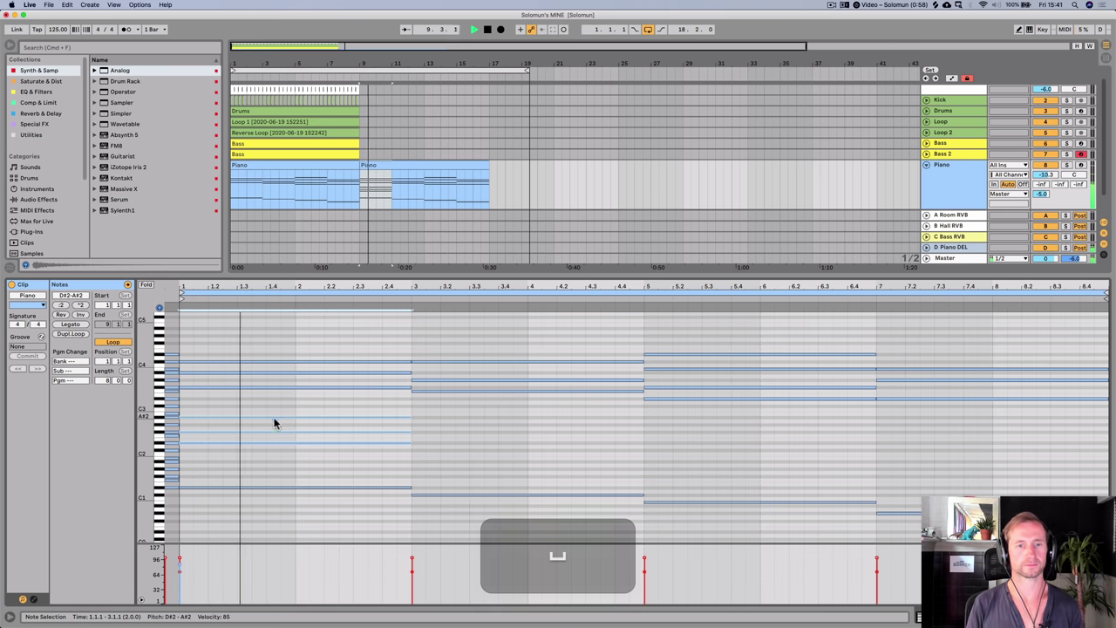
{"action": "left_click", "coordinate": [457, 466]}
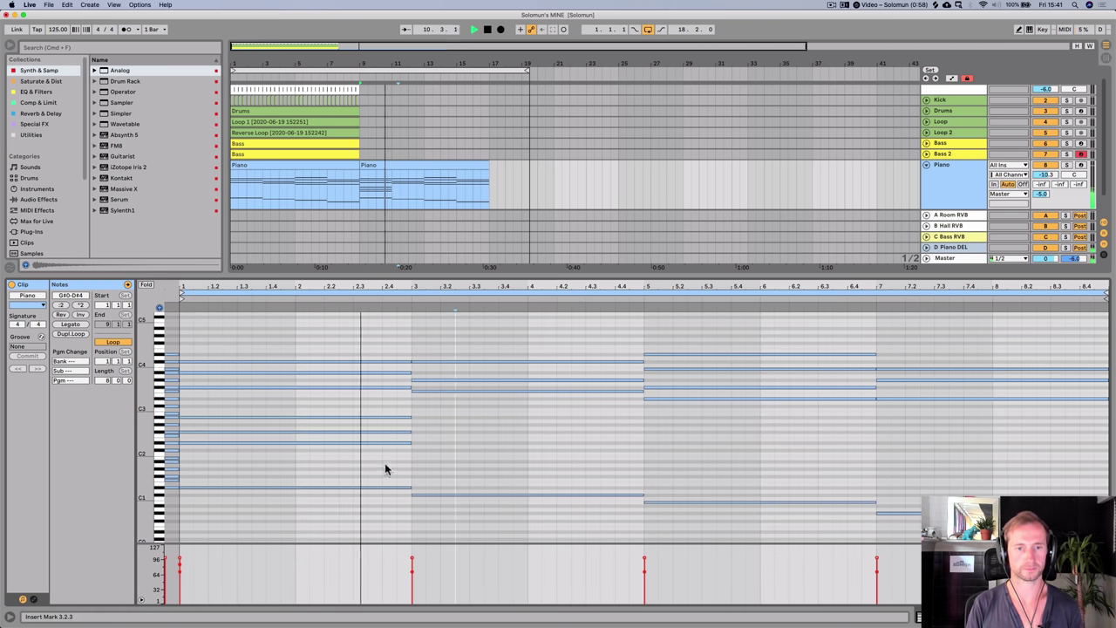
{"action": "key", "text": "space"}
- Copy the bass notes of the other three chords upward into three added notes each, topped by G#2, F#2 and D#2, and audition them
{"action": "left_click_drag", "start_coordinate": [431, 495], "coordinate": [431, 429]}
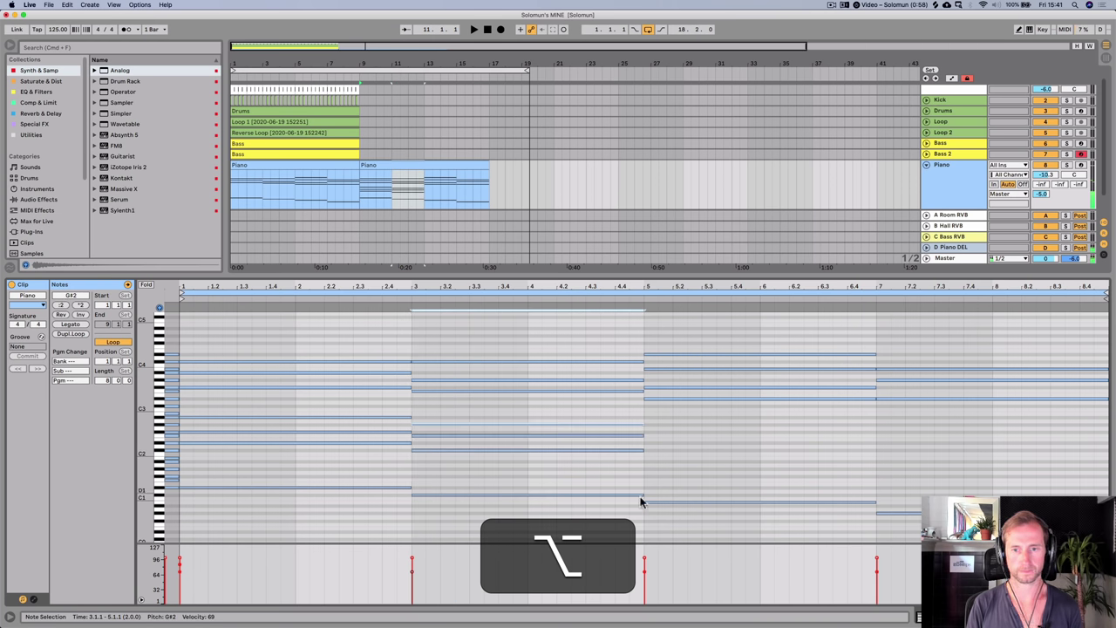
{"action": "left_click_drag", "start_coordinate": [659, 504], "coordinate": [659, 435]}
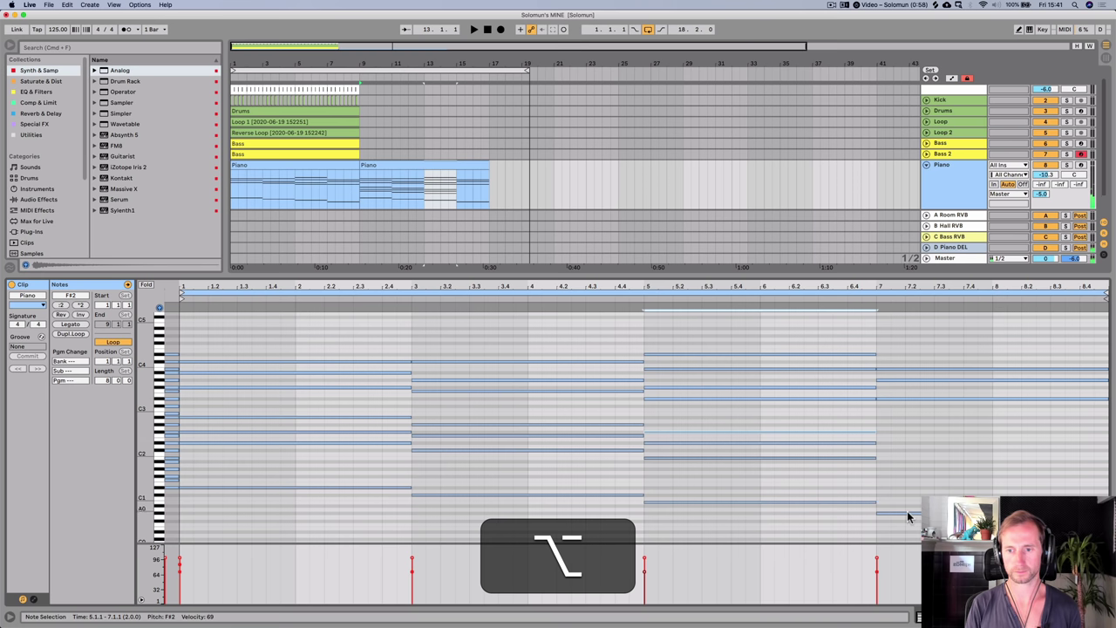
{"action": "left_click_drag", "start_coordinate": [907, 513], "coordinate": [906, 450]}
{"action": "key", "text": "alt+space"}
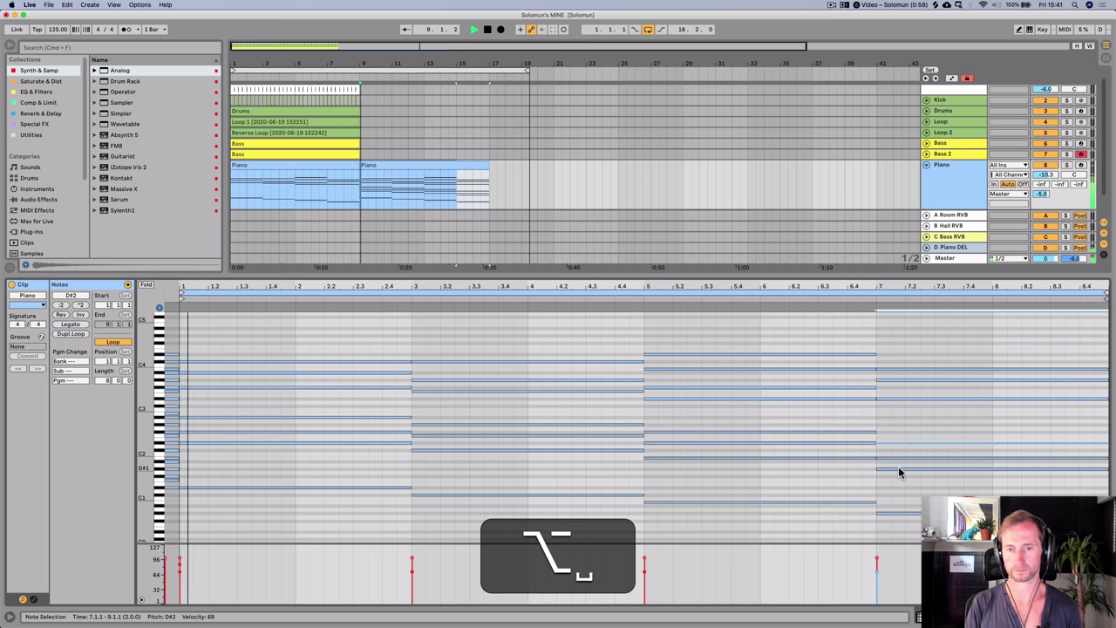
{"action": "left_click", "coordinate": [789, 479]}
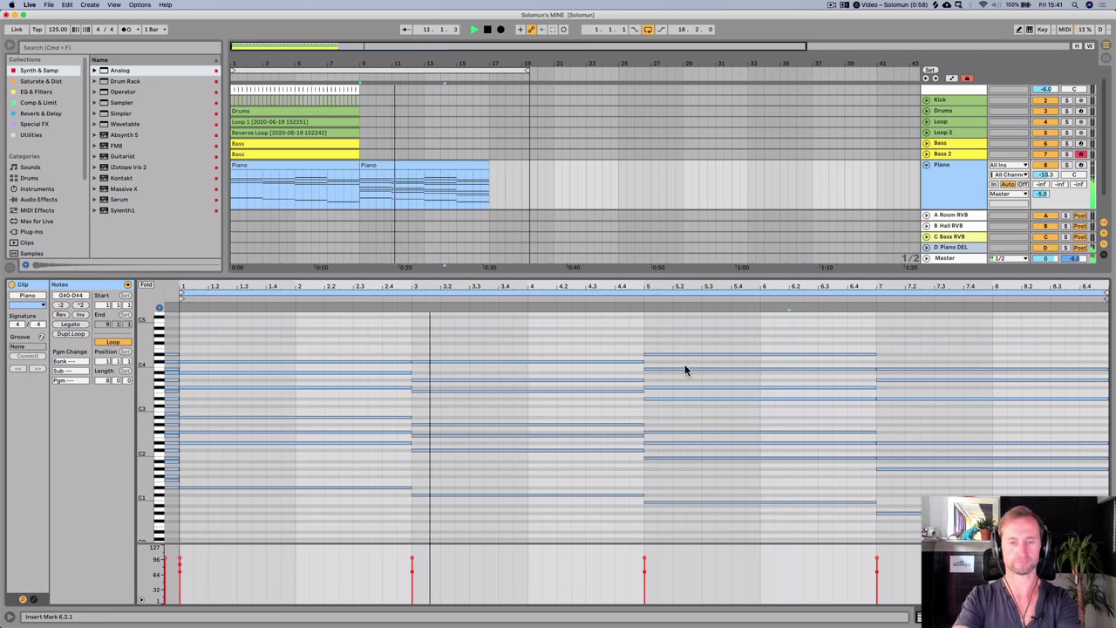
- Return to the Piano track's device chain, raise its Hall RVB send to -11.2 dB and play the second clip
{"action": "key", "text": "shift"}
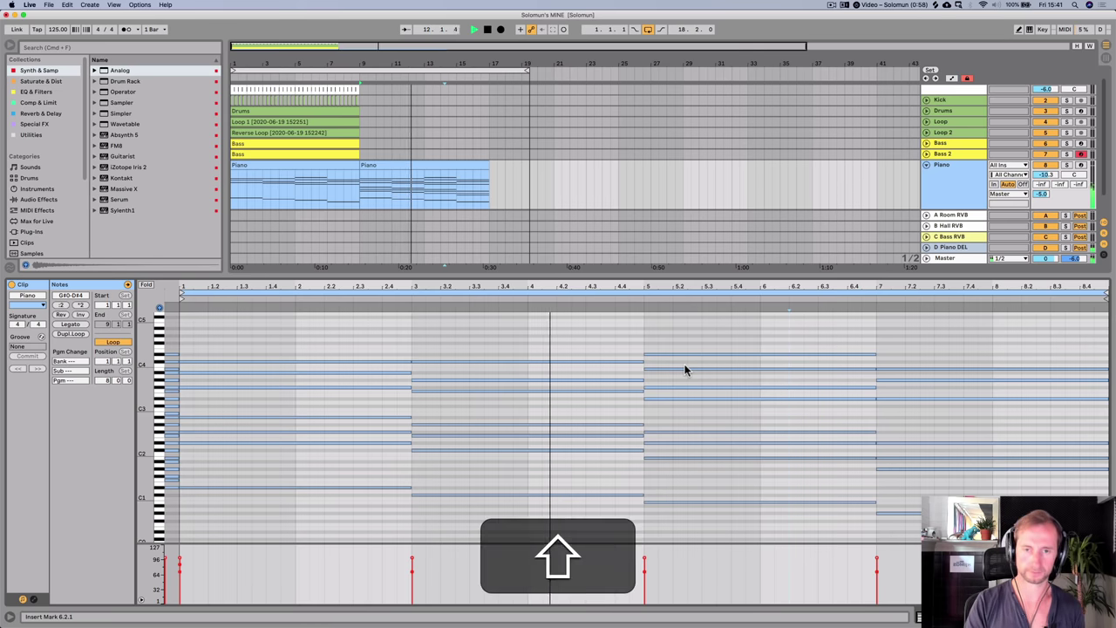
{"action": "key", "text": "shift+Tab"}
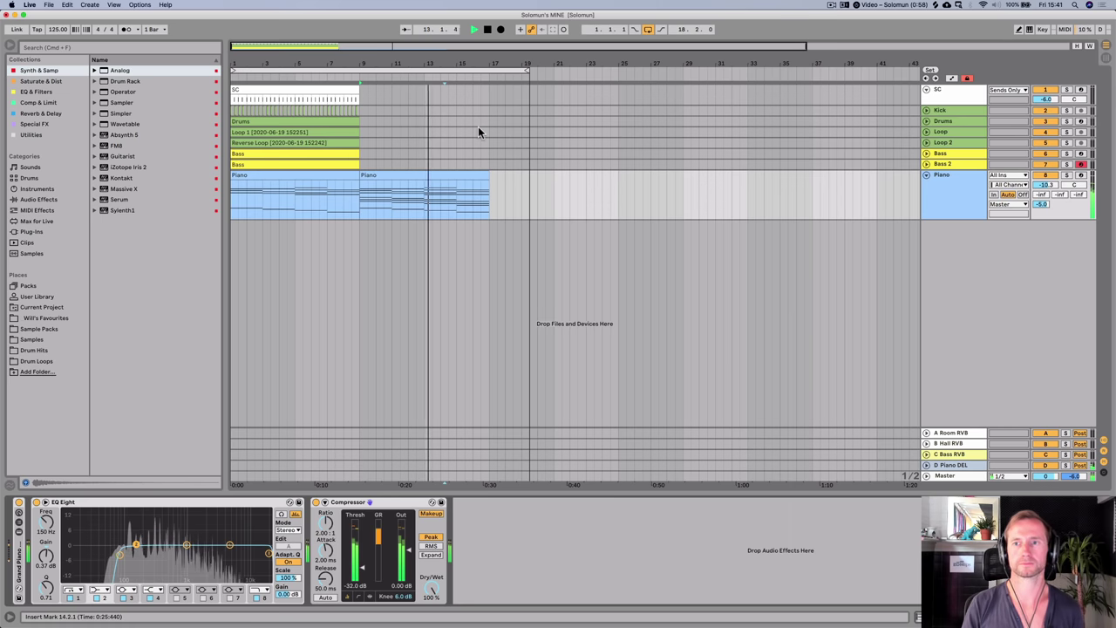
{"action": "left_click_drag", "start_coordinate": [445, 65], "coordinate": [446, 52]}
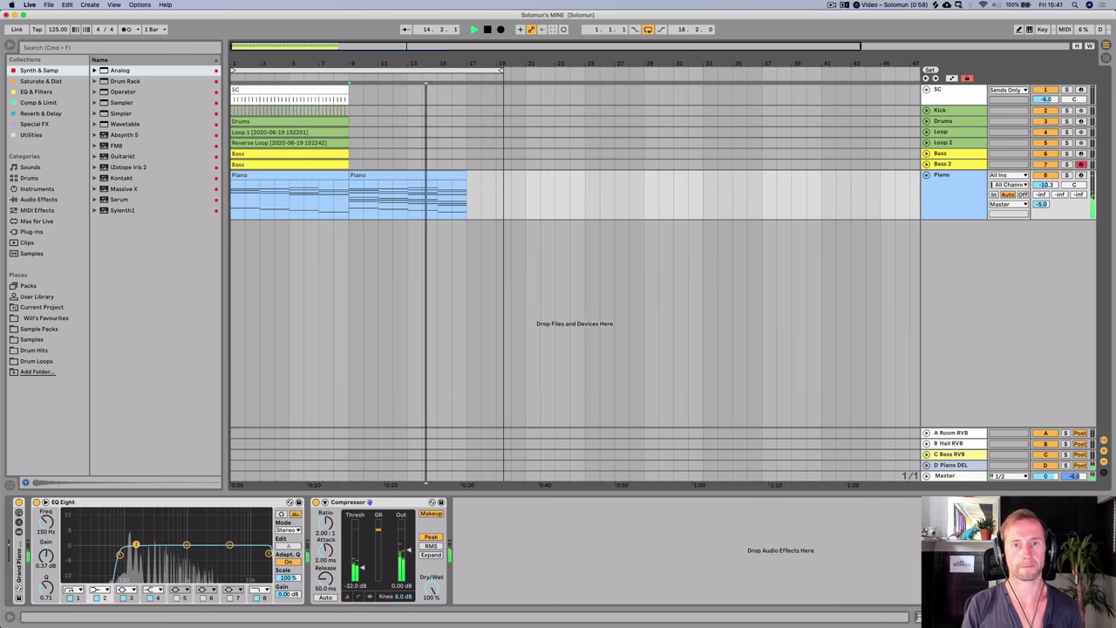
{"action": "mouse_move", "coordinate": [1058, 195]}
{"action": "left_mouse_down"}
{"action": "mouse_move", "coordinate": [1057, 152]}
{"action": "mouse_move", "coordinate": [1059, 202]}
{"action": "left_mouse_up"}
{"action": "key", "text": "space"}
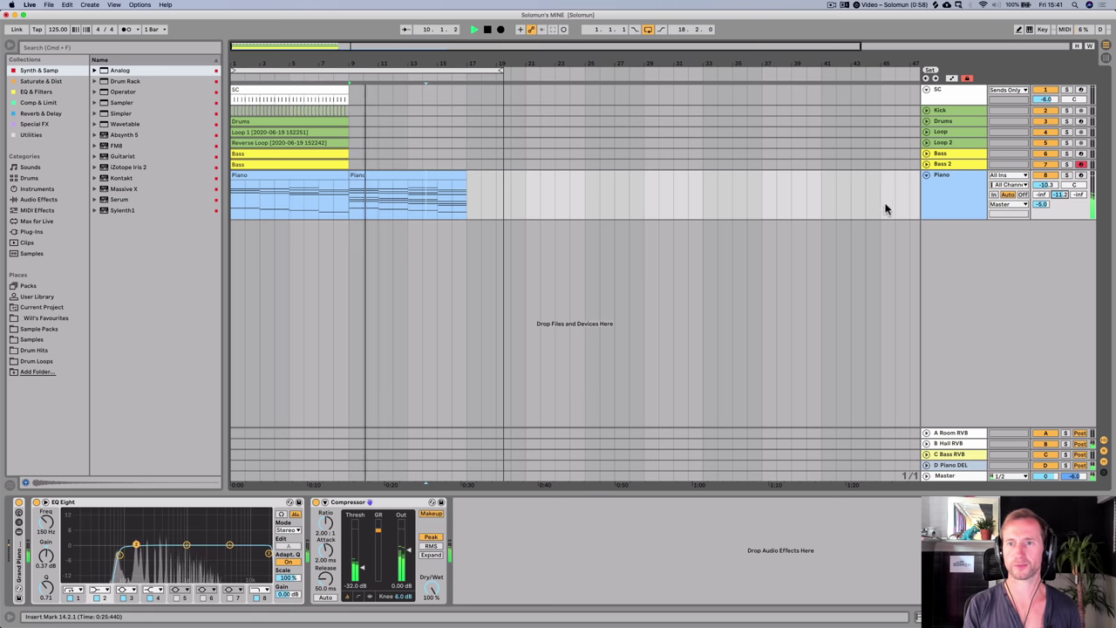
- On the Hall RVB return, set the EQ Eight low cut to 215 Hz and the reverb decay time to 6.24 s during playback
{"action": "key", "text": "Tab"}
{"action": "left_click", "coordinate": [907, 50]}
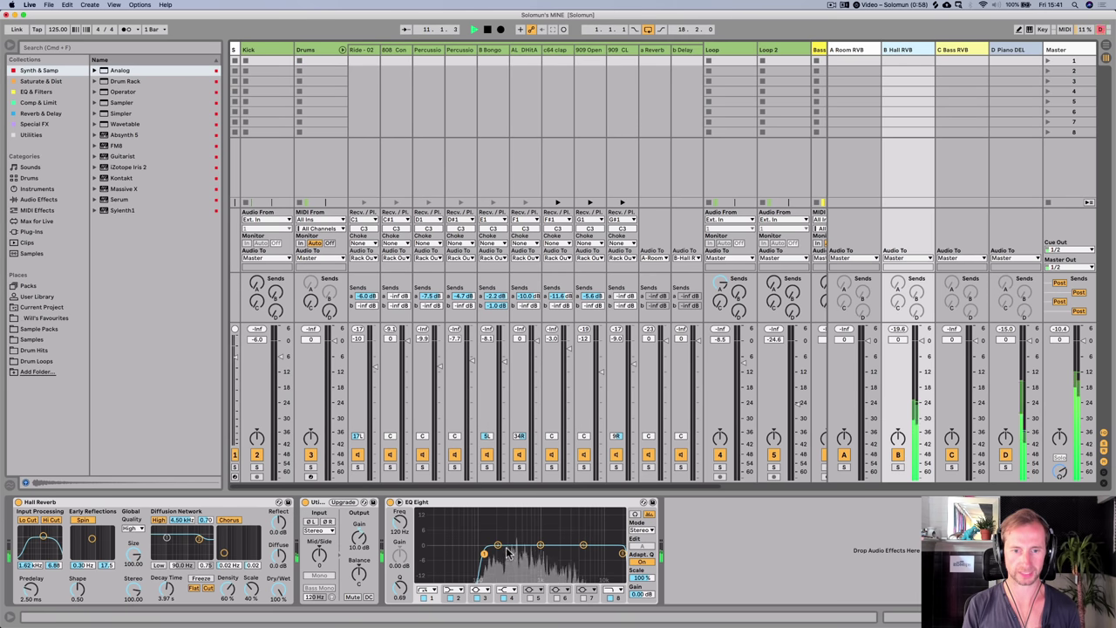
{"action": "left_click_drag", "start_coordinate": [484, 553], "coordinate": [499, 558]}
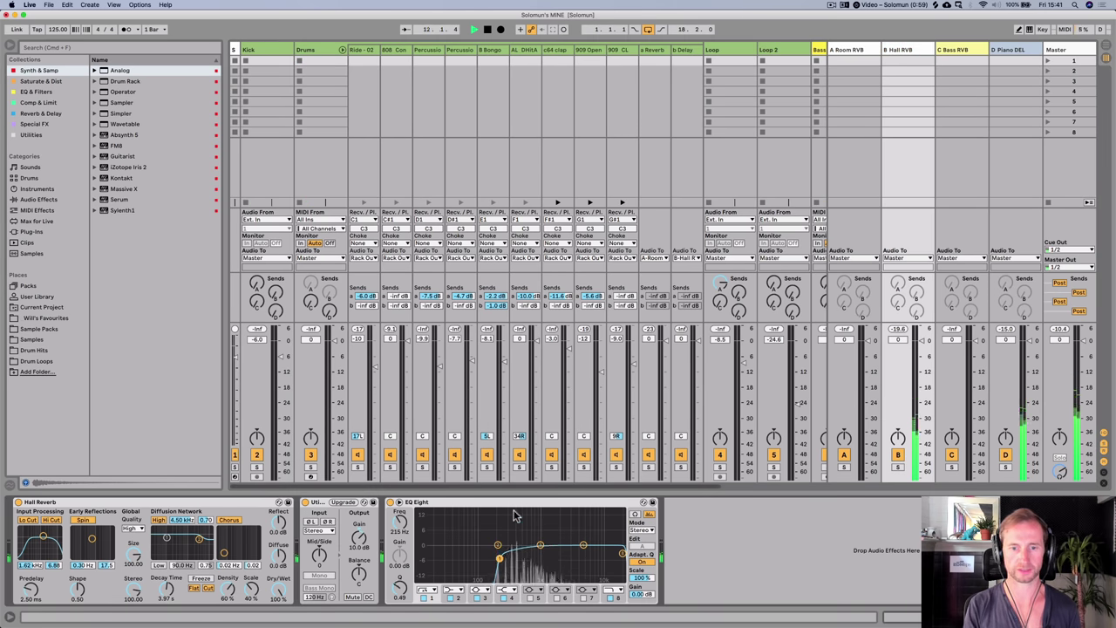
{"action": "key", "text": "shift"}
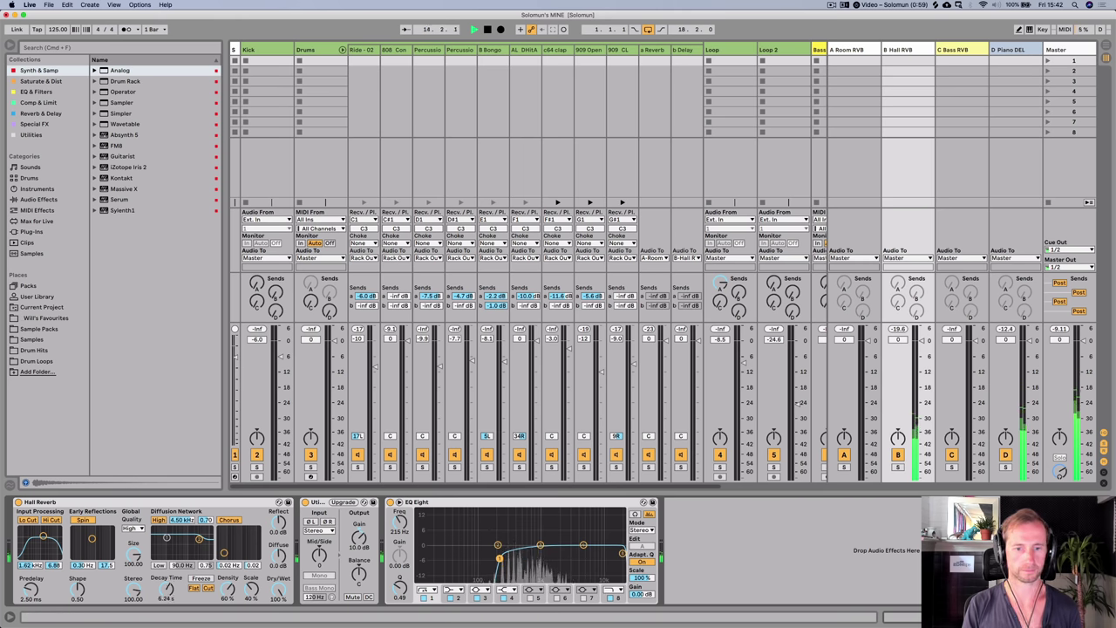
- Set the Hall RVB EQ's mid band to 1.60 kHz at -0.37 dB, and stop playback in the Arrangement view
{"action": "mouse_move", "coordinate": [540, 545]}
{"action": "left_mouse_down"}
{"action": "mouse_move", "coordinate": [558, 530]}
{"action": "mouse_move", "coordinate": [549, 546]}
{"action": "left_mouse_up"}
{"action": "key", "text": "Tab"}
{"action": "key", "text": "space"}
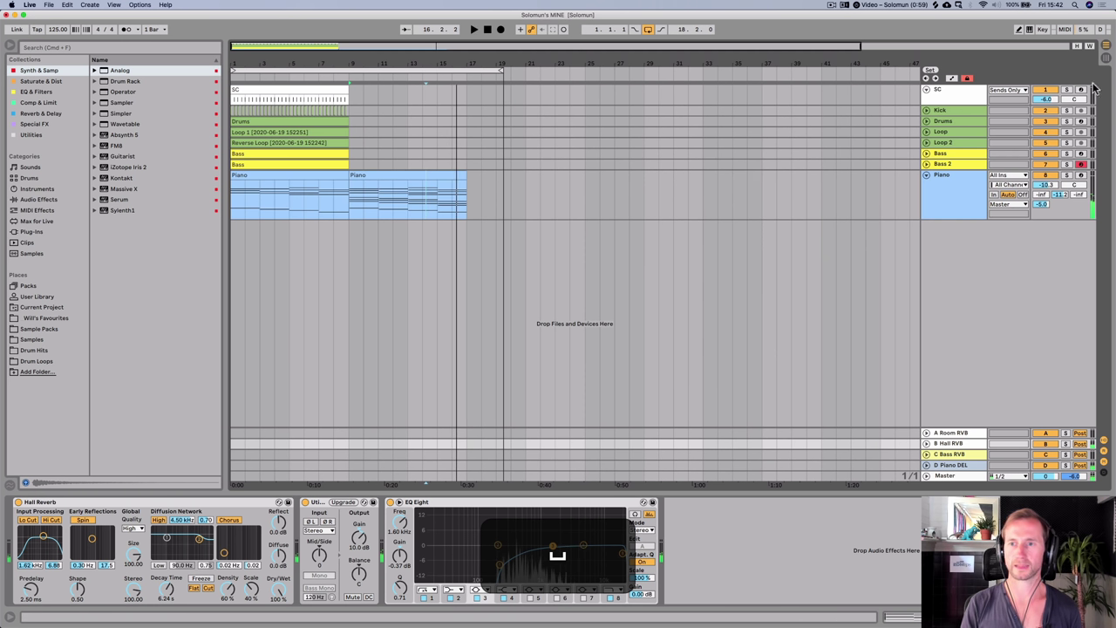
- Add an EQ Eight after the Echo on the Piano DEL return and boost 3.52 kHz by 4.09 dB during playback
{"action": "left_click", "coordinate": [946, 467]}
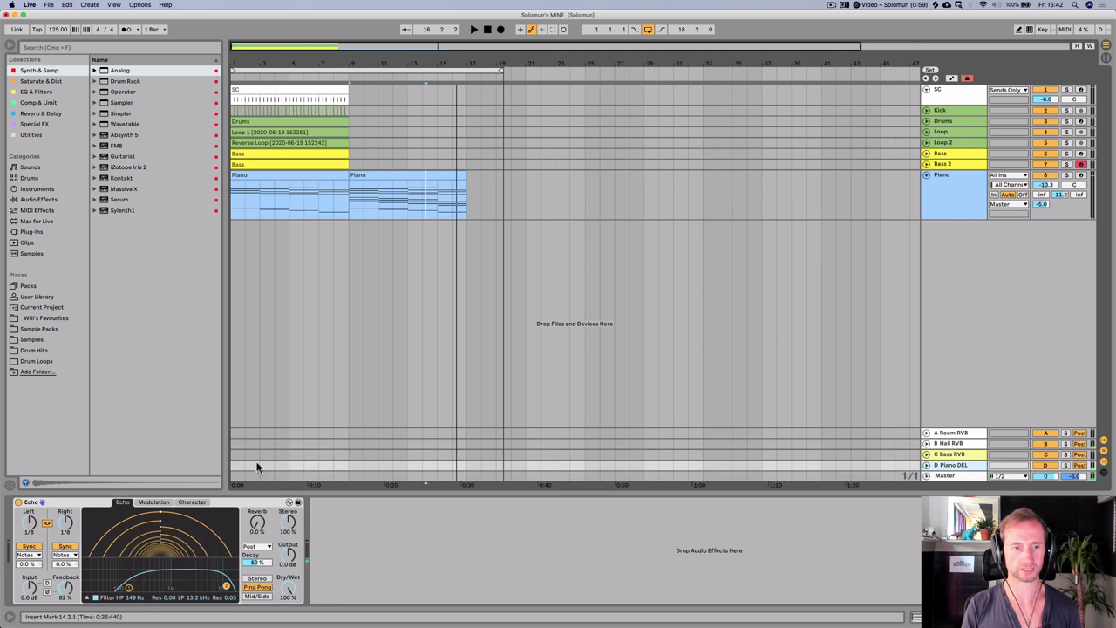
{"action": "left_click", "coordinate": [39, 91]}
{"action": "left_click_drag", "start_coordinate": [122, 81], "coordinate": [500, 538]}
{"action": "key", "text": "space"}
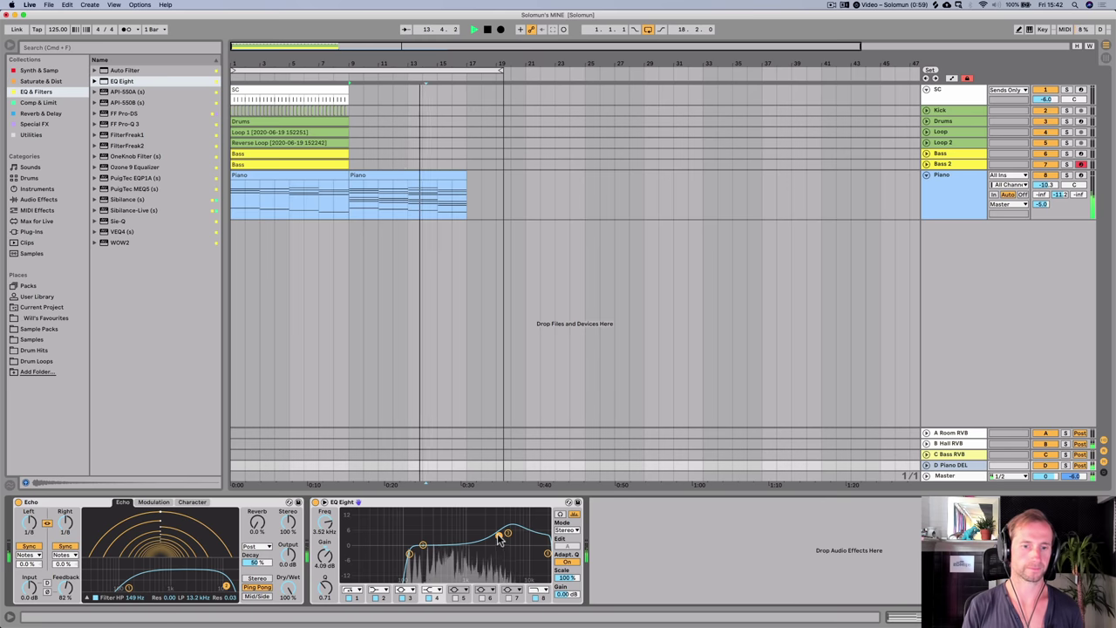
- Cut the Piano DEL EQ's low band to -3.35 dB at 230 Hz, stop playback and save the set
{"action": "left_click_drag", "start_coordinate": [423, 547], "coordinate": [427, 558]}
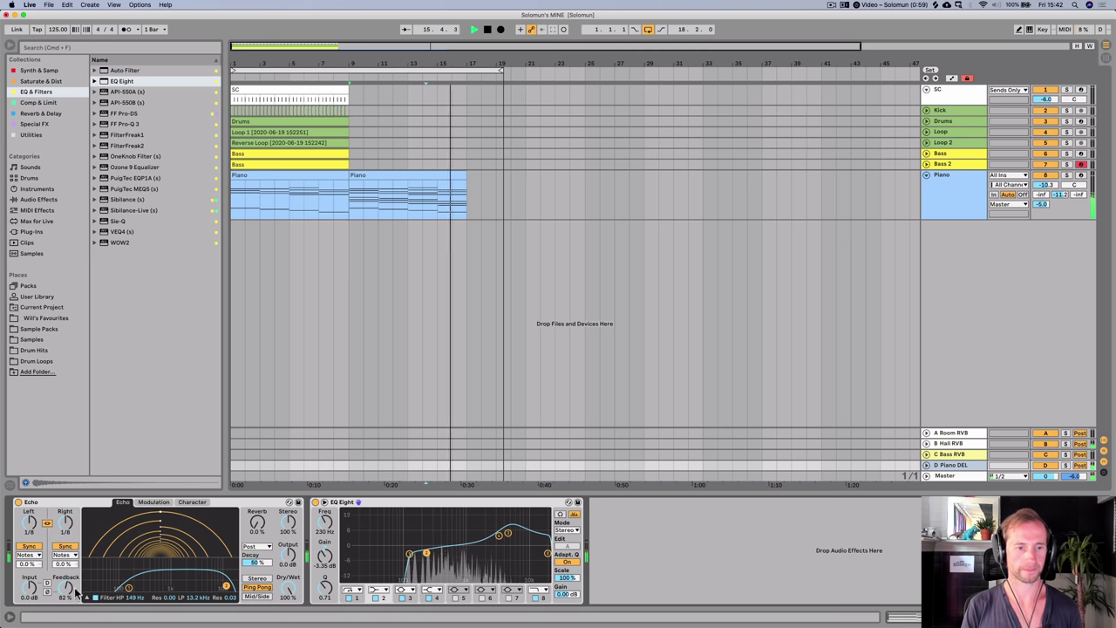
{"action": "key", "text": "space"}
{"action": "key", "text": "super+s"}
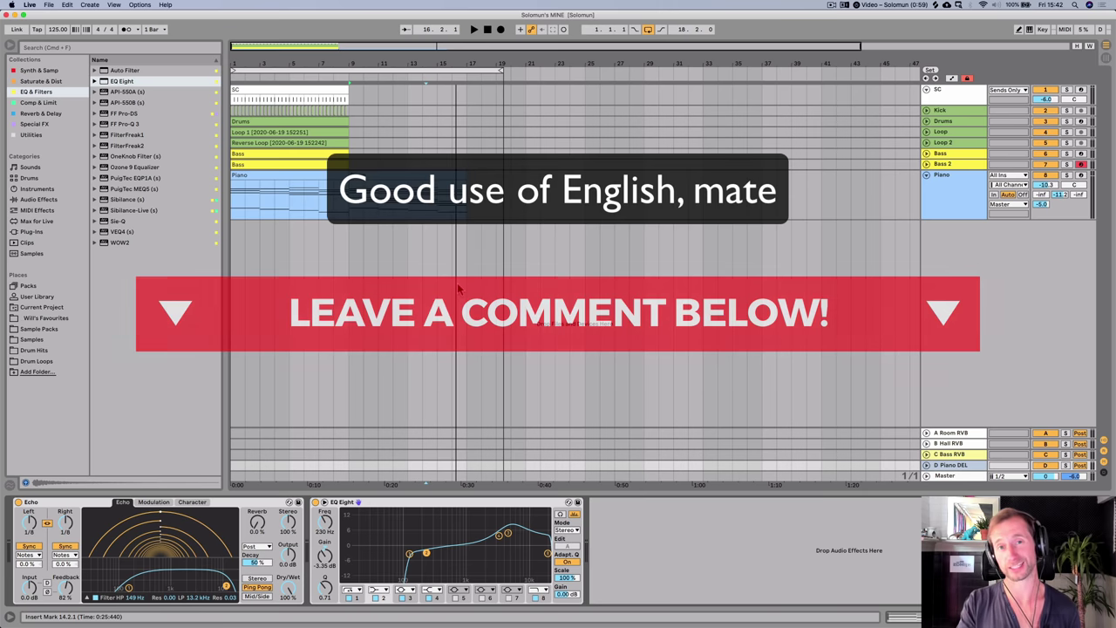
{"action": "key", "text": "super+s"}
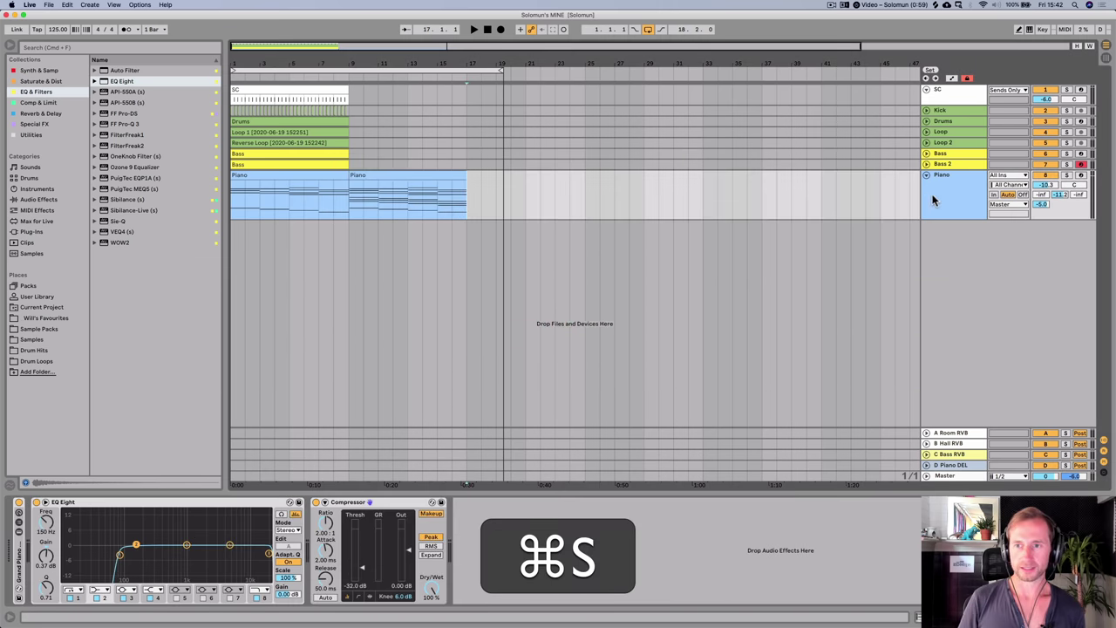
- Insert a new MIDI track below the Piano track and load the Analog synth onto it
{"action": "left_click", "coordinate": [932, 200]}
{"action": "key", "text": "super+shift+t"}
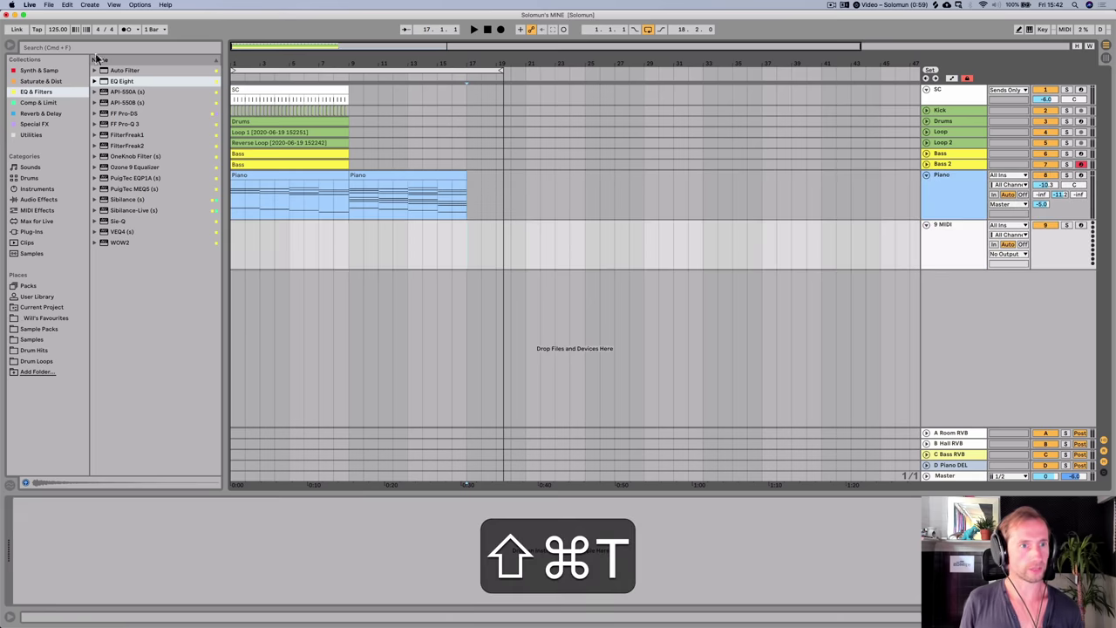
{"action": "left_click", "coordinate": [41, 114]}
{"action": "left_click", "coordinate": [35, 136]}
{"action": "left_click", "coordinate": [28, 71]}
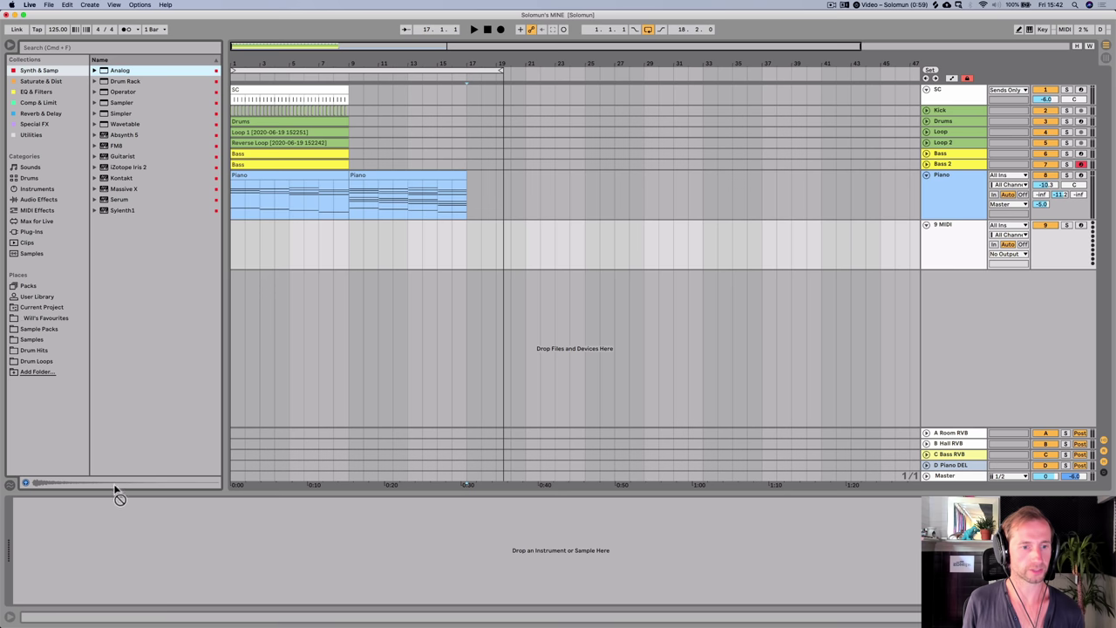
{"action": "left_click_drag", "start_coordinate": [118, 493], "coordinate": [109, 514]}
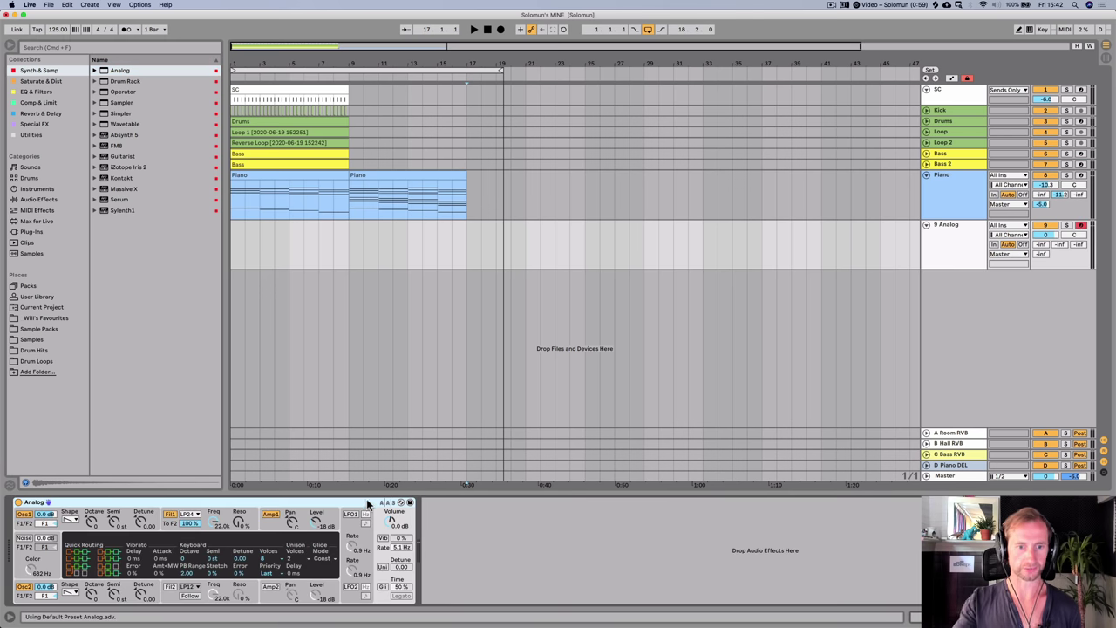
- Start swapping the Analog preset and open its Synth Lead preset folder
{"action": "left_click", "coordinate": [400, 504]}
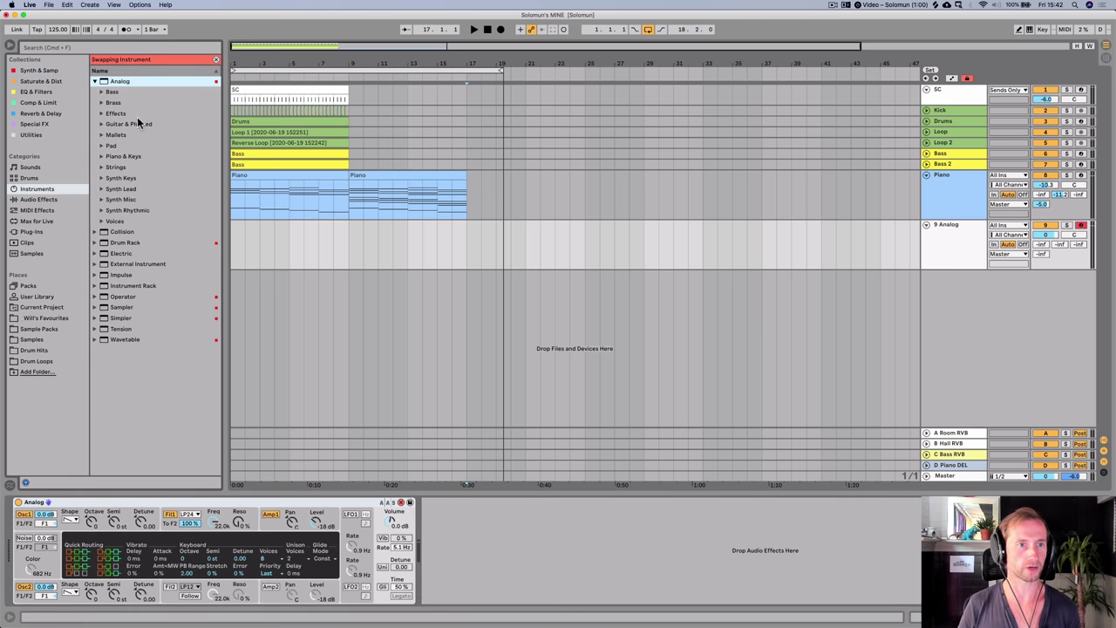
{"action": "key", "text": "Down"}
{"action": "key", "text": "Down"}
{"action": "key", "text": "Down"}
{"action": "key", "text": "Down"}
{"action": "key", "text": "Down"}
{"action": "key", "text": "Down"}
{"action": "key", "text": "Down"}
{"action": "key", "text": "Down"}
{"action": "key", "text": "Down"}
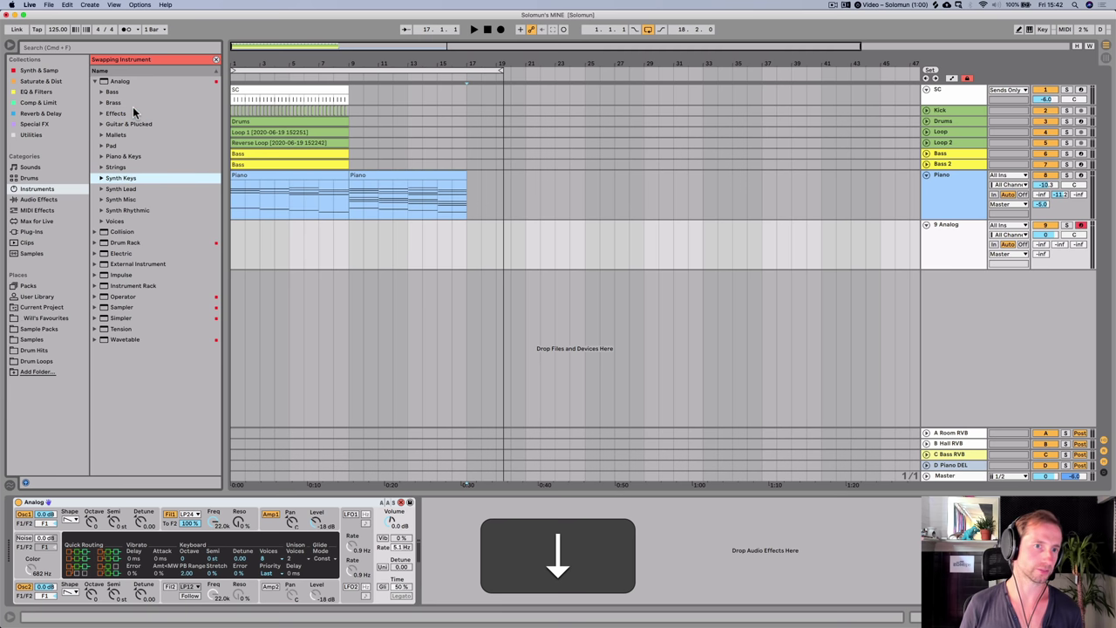
{"action": "key", "text": "Down"}
{"action": "key", "text": "Right"}
- Browse and preview the Synth Lead presets, and load Fuzzy Poly onto the new track
{"action": "key", "text": "Down"}
{"action": "key", "text": "Down"}
{"action": "key", "text": "Down"}
{"action": "key", "text": "Down"}
{"action": "key", "text": "Down"}
{"action": "key", "text": "Down"}
{"action": "key", "text": "Down"}
{"action": "key", "text": "Down"}
{"action": "key", "text": "Down"}
{"action": "key", "text": "Down"}
{"action": "key", "text": "Down"}
{"action": "key", "text": "Down"}
{"action": "key", "text": "Down"}
{"action": "key", "text": "Down"}
{"action": "key", "text": "Down"}
{"action": "key", "text": "Down"}
{"action": "key", "text": "Down"}
{"action": "scroll", "coordinate": [156, 336], "scroll_direction": "down", "scroll_amount": 3}
{"action": "left_click", "coordinate": [133, 389]}
{"action": "key", "text": "Up"}
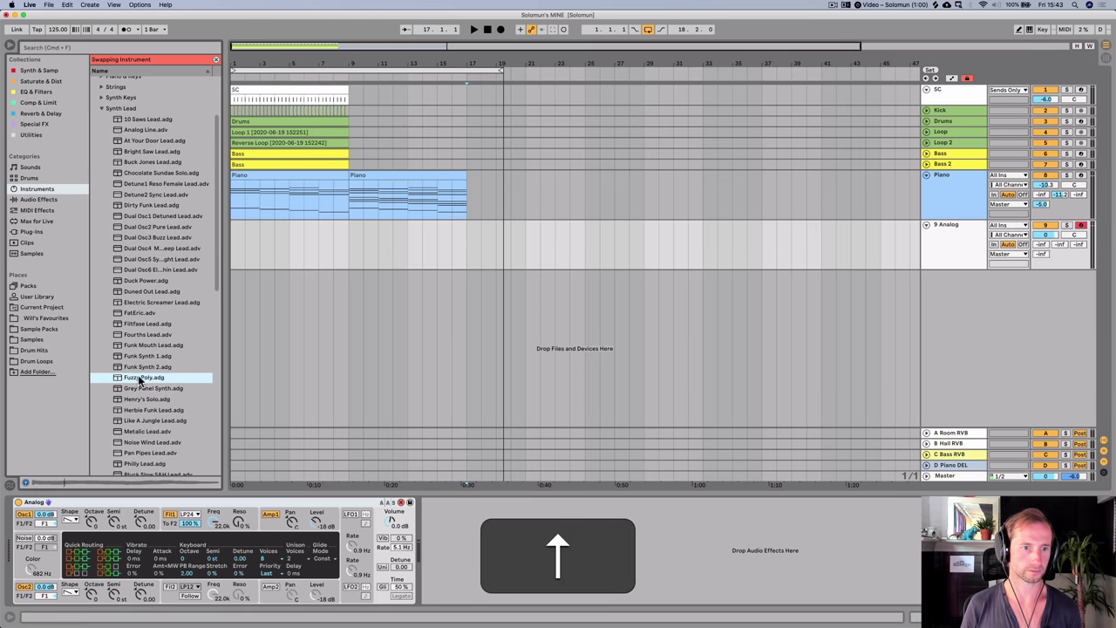
{"action": "key", "text": "Down"}
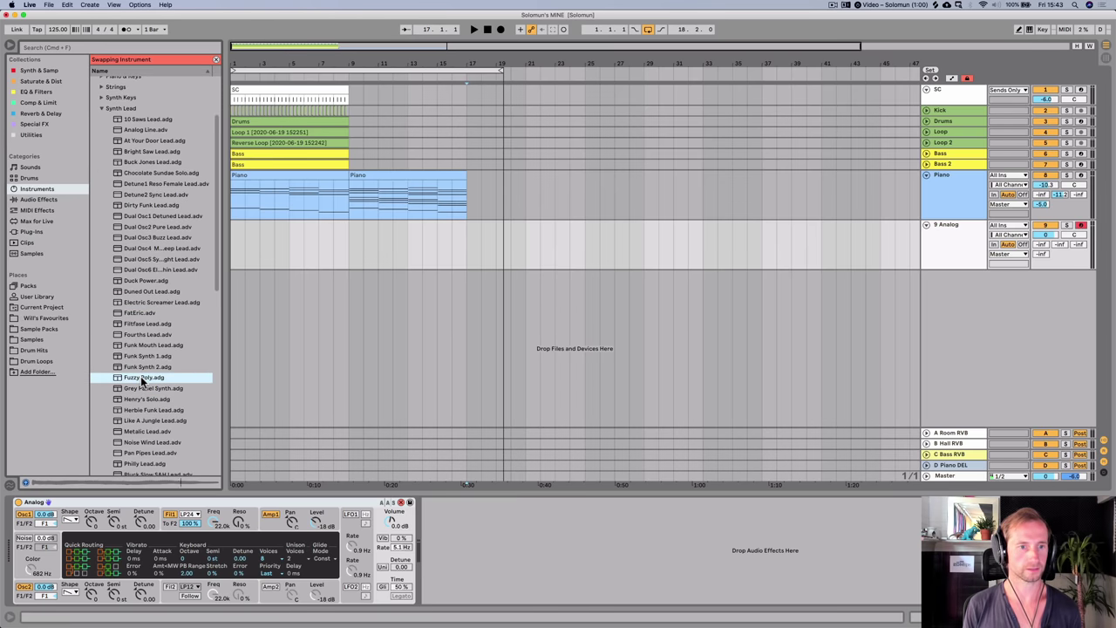
{"action": "key", "text": "space"}
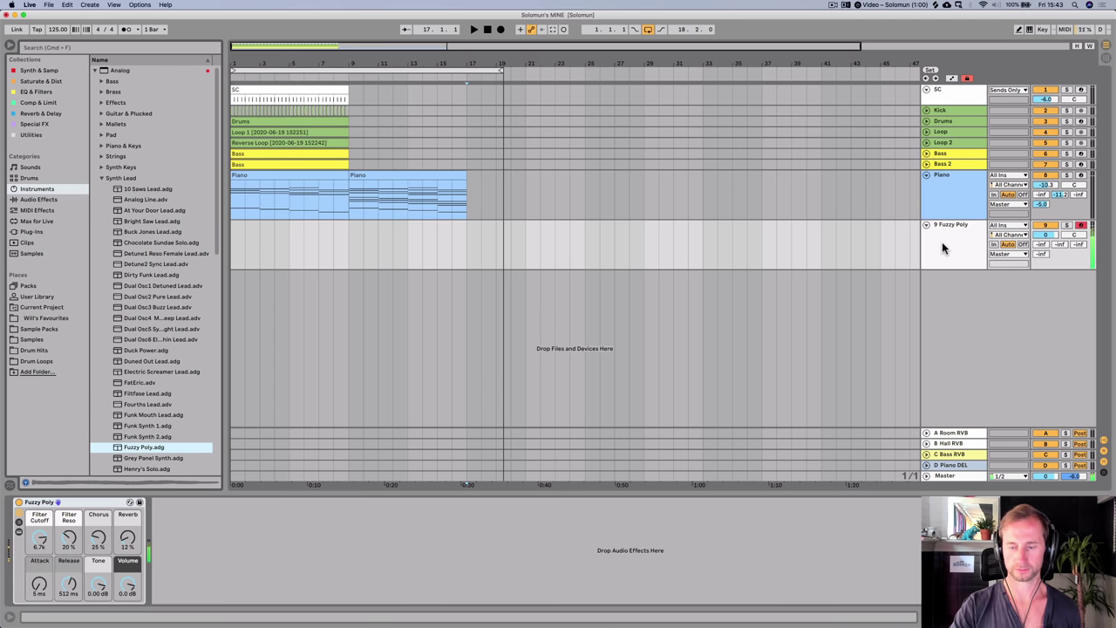
- Open Fuzzy Poly's filter cutoff to 22.0k and lower its track volume to -8.6 dB while auditioning the sound
{"action": "left_click_drag", "start_coordinate": [1044, 237], "coordinate": [1043, 257]}
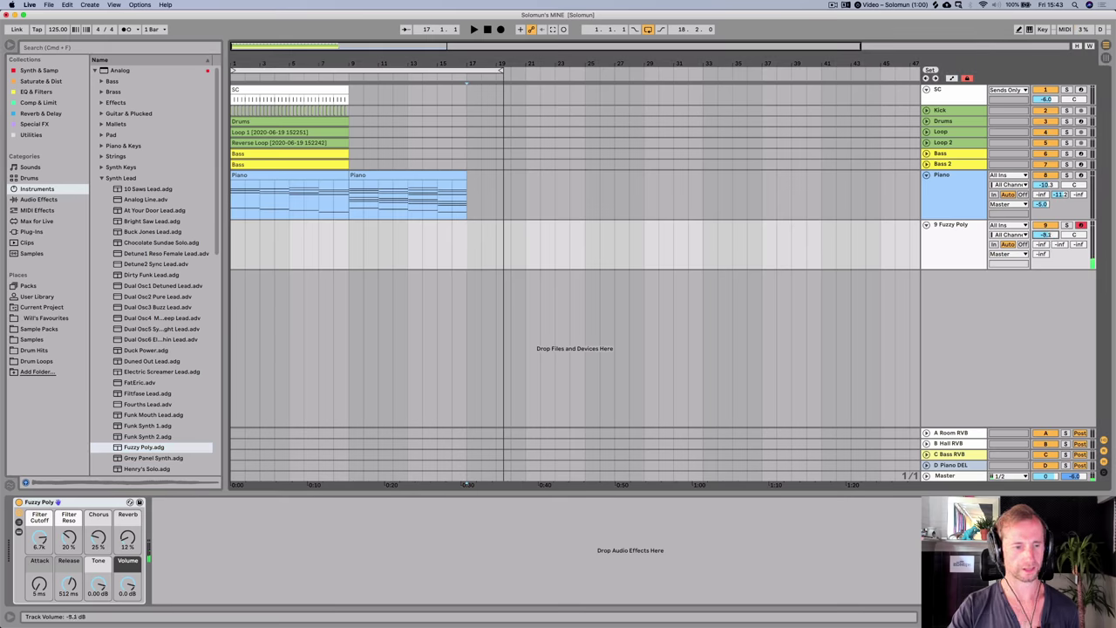
{"action": "left_click_drag", "start_coordinate": [40, 542], "coordinate": [39, 506]}
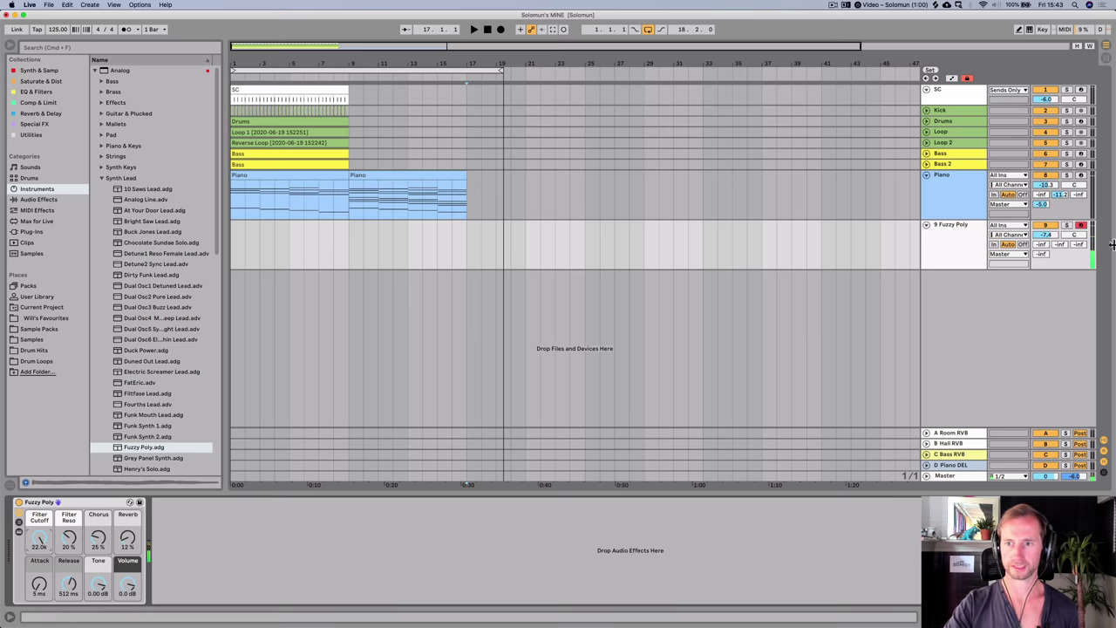
{"action": "left_click_drag", "start_coordinate": [1046, 236], "coordinate": [1053, 240]}
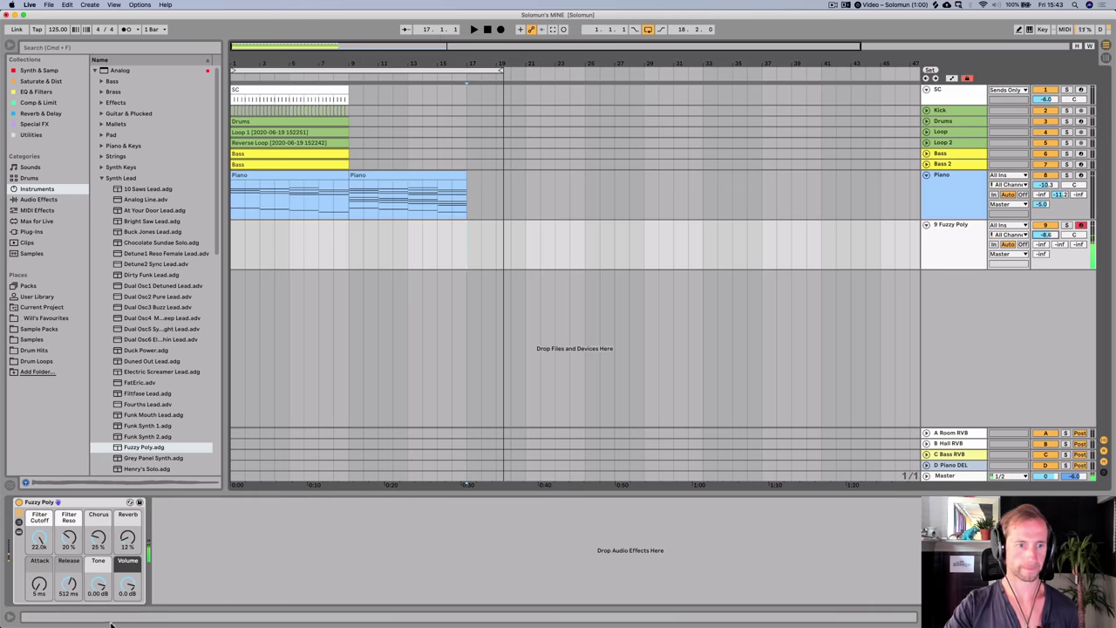
- Insert an empty MIDI clip on the Fuzzy Poly track spanning bars 9 to 17, beneath the second Piano clip
{"action": "left_click", "coordinate": [344, 249]}
{"action": "left_click_drag", "start_coordinate": [343, 250], "coordinate": [462, 234]}
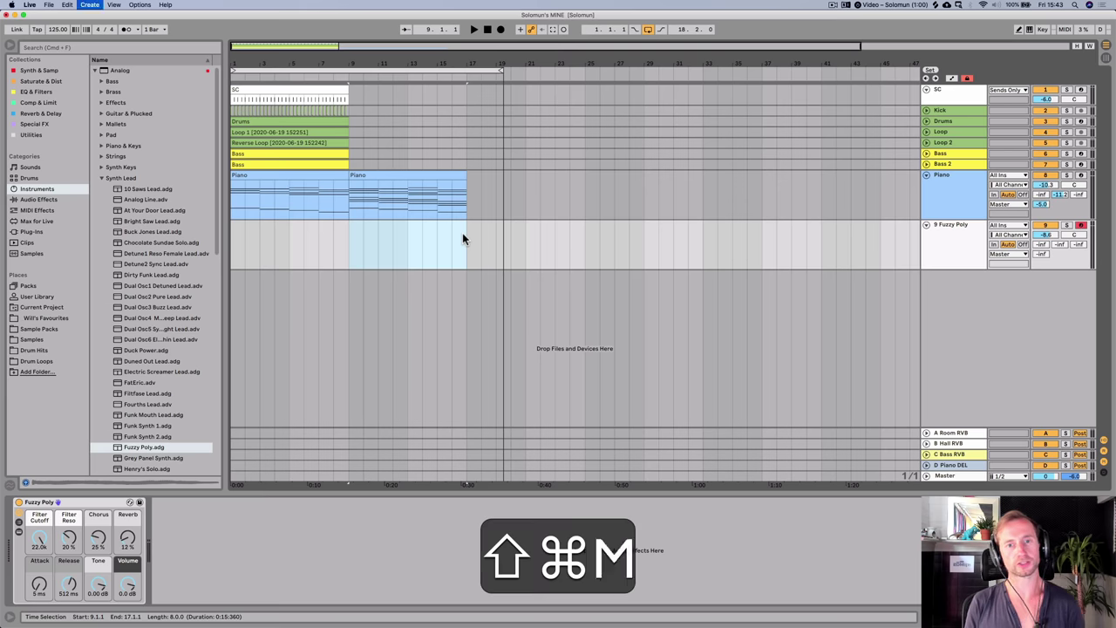
{"action": "key", "text": "super+shift+m"}
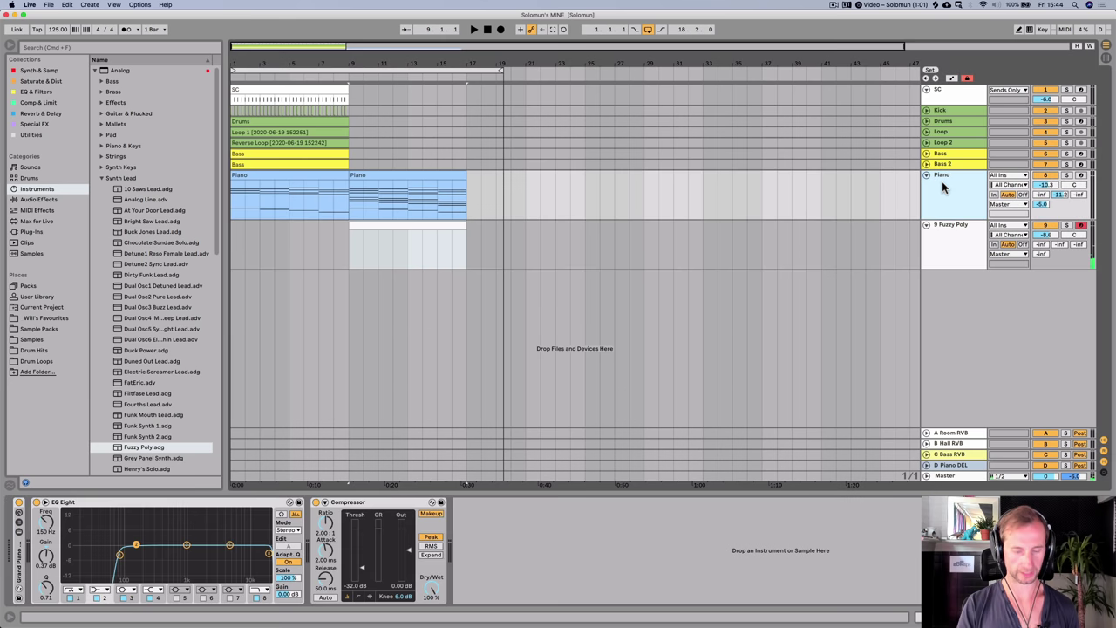
- Add an EQ Eight after Fuzzy Poly and set its low cut to 186 Hz while playing notes
{"action": "left_click", "coordinate": [955, 255]}
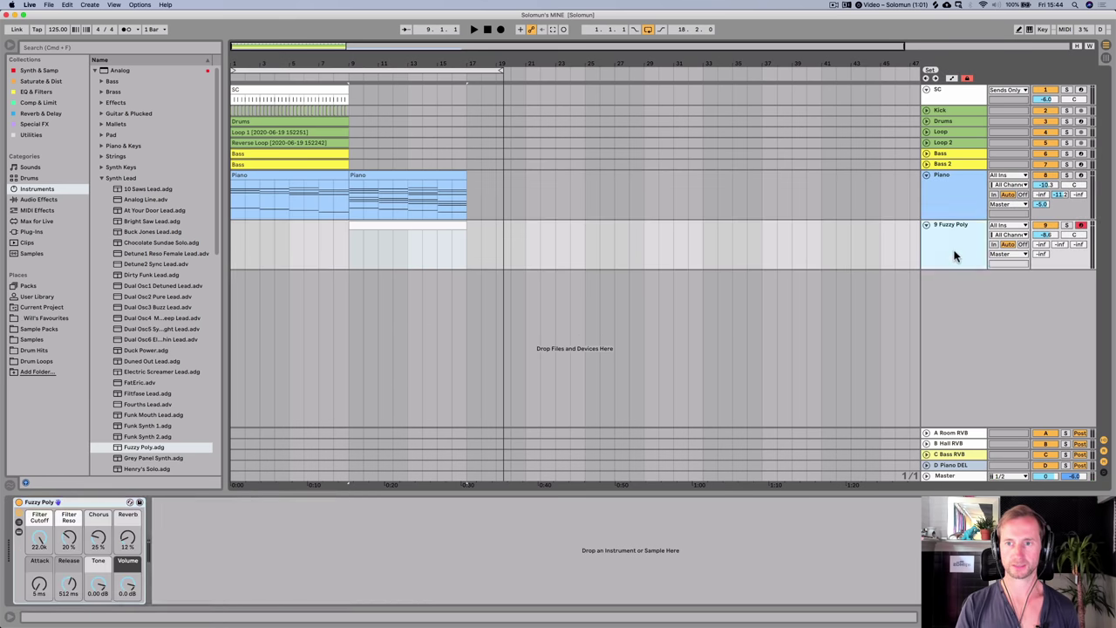
{"action": "left_click", "coordinate": [37, 93]}
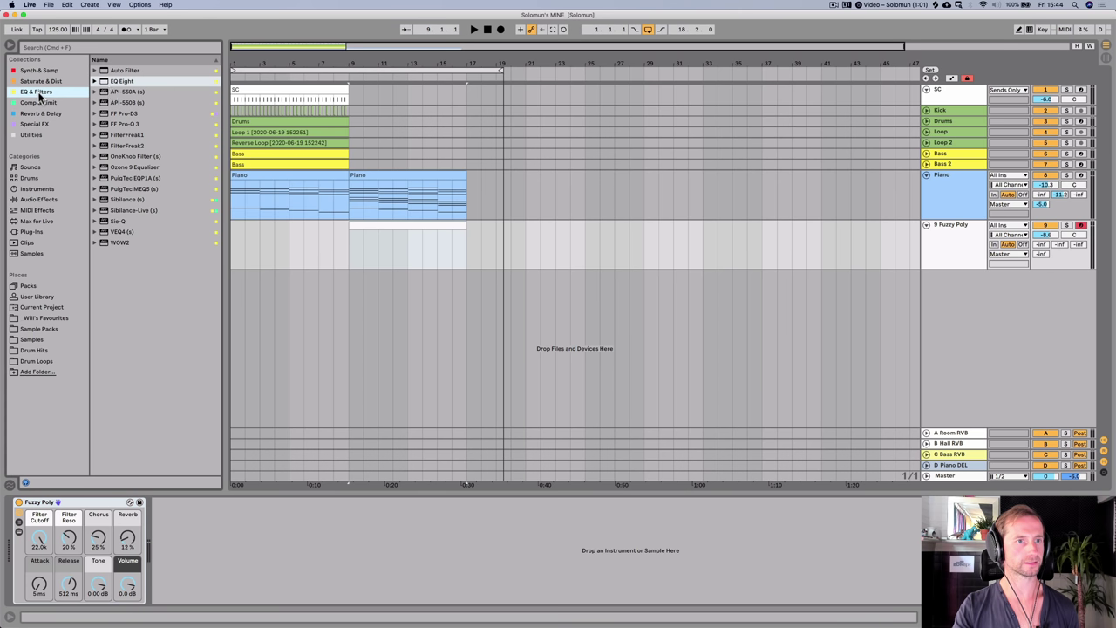
{"action": "left_click_drag", "start_coordinate": [120, 81], "coordinate": [167, 492]}
{"action": "left_click_drag", "start_coordinate": [249, 553], "coordinate": [273, 553]}
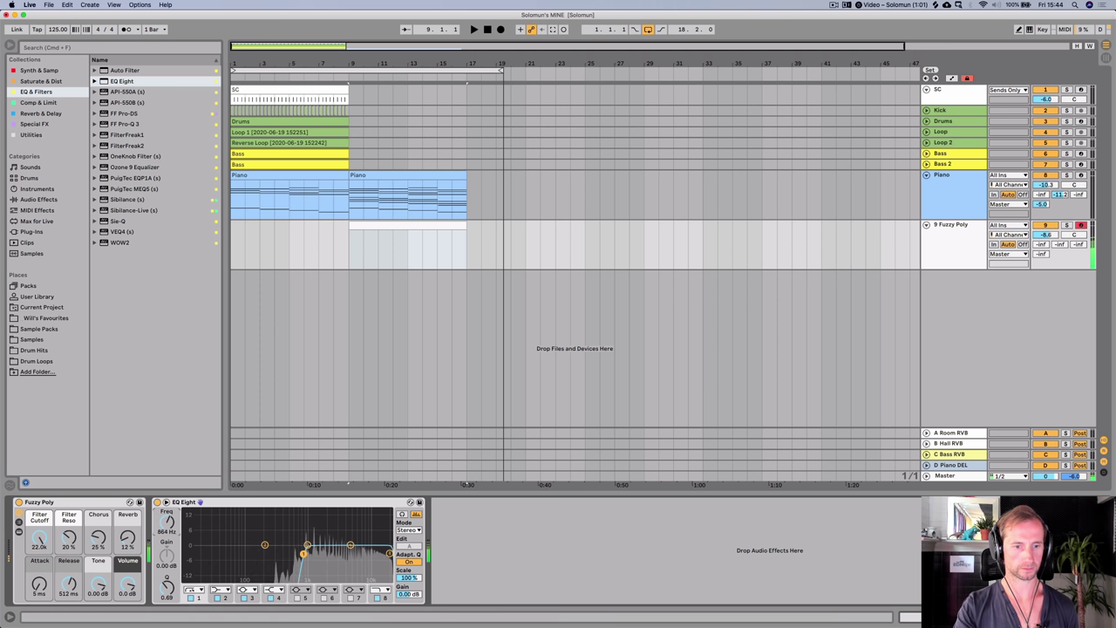
{"action": "left_click_drag", "start_coordinate": [265, 541], "coordinate": [261, 555]}
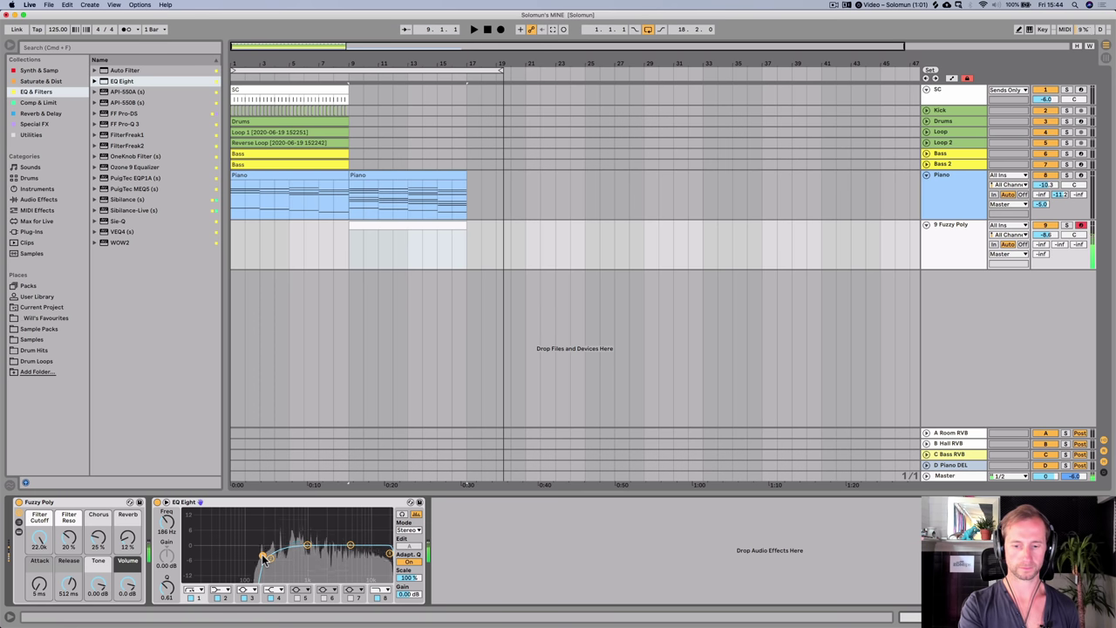
- Set the Fuzzy Poly track's Hall RVB send to -7.0 dB and rehearse the part along with the second Piano clip from bar 9
{"action": "left_click", "coordinate": [346, 253]}
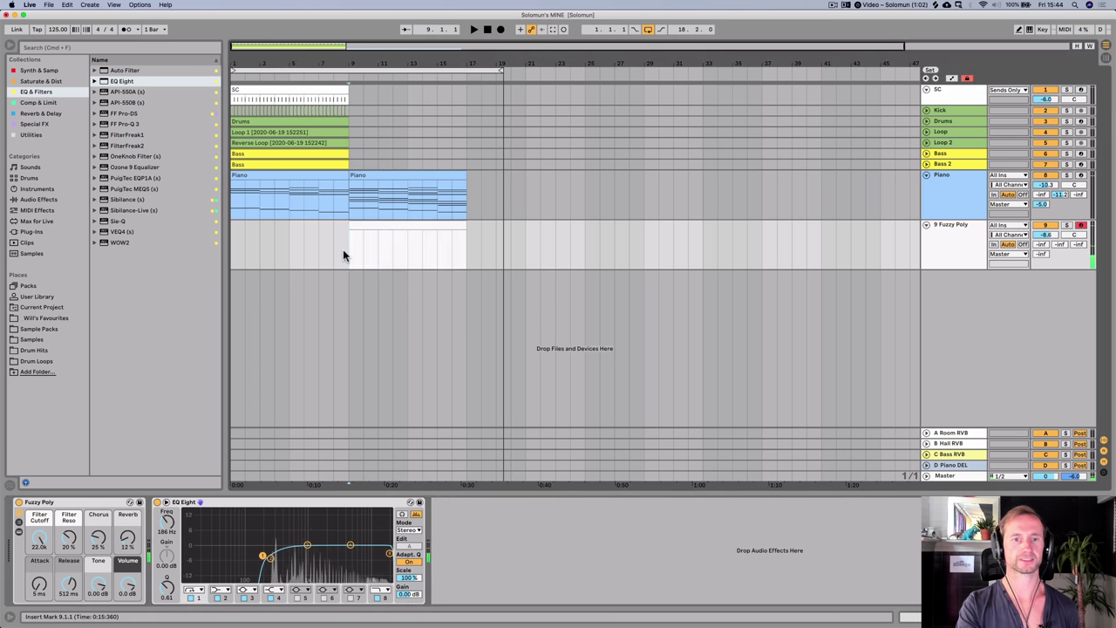
{"action": "left_click_drag", "start_coordinate": [1062, 247], "coordinate": [1062, 243]}
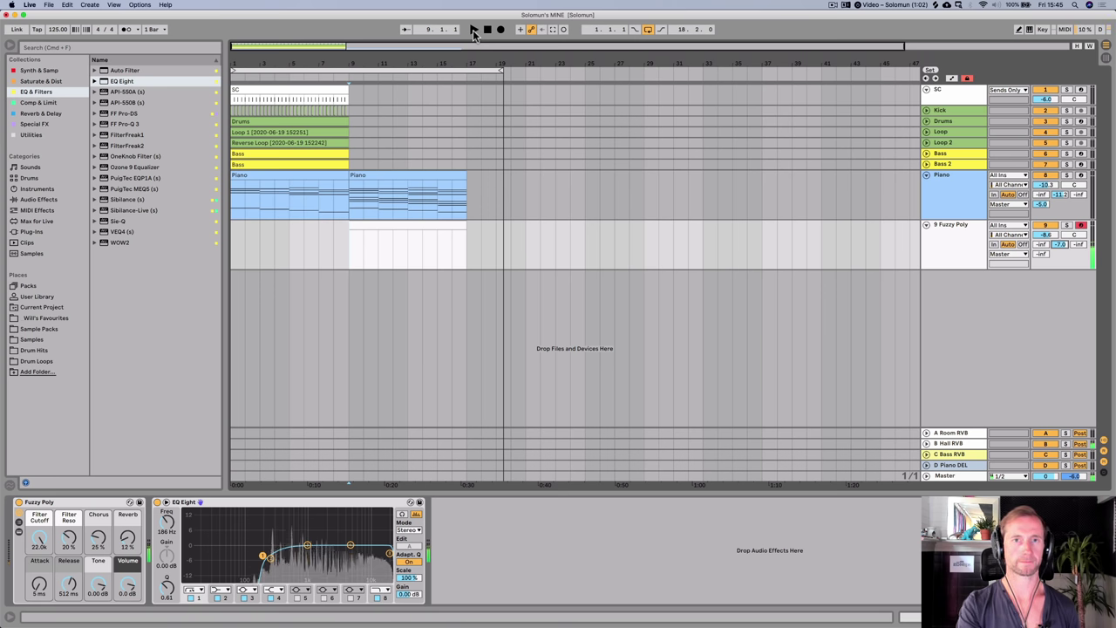
{"action": "left_click", "coordinate": [473, 29]}
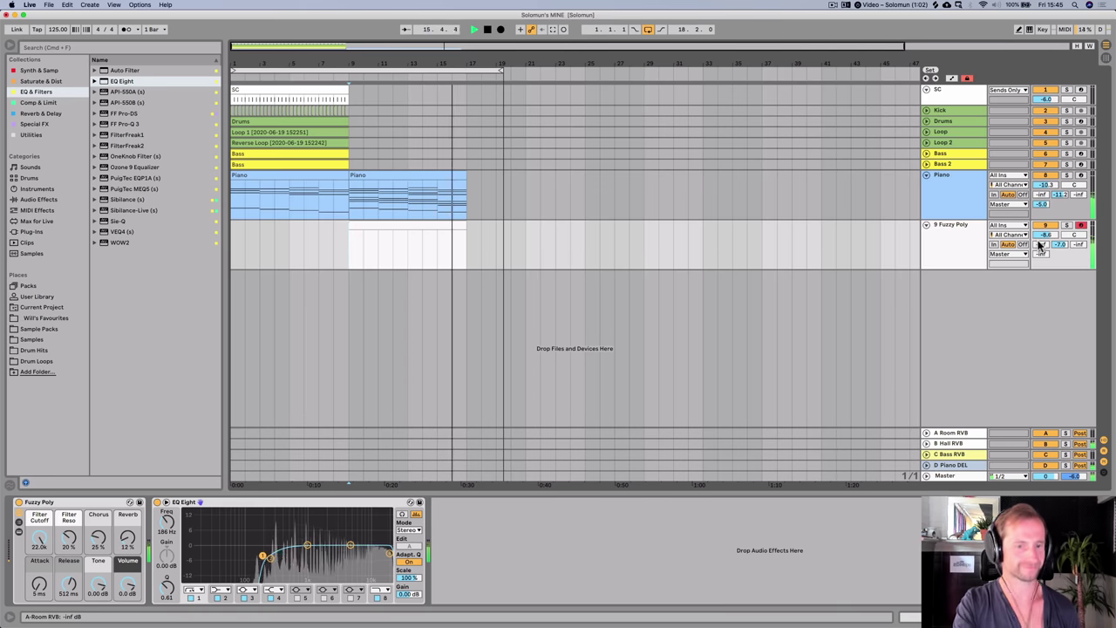
{"action": "key", "text": "space"}
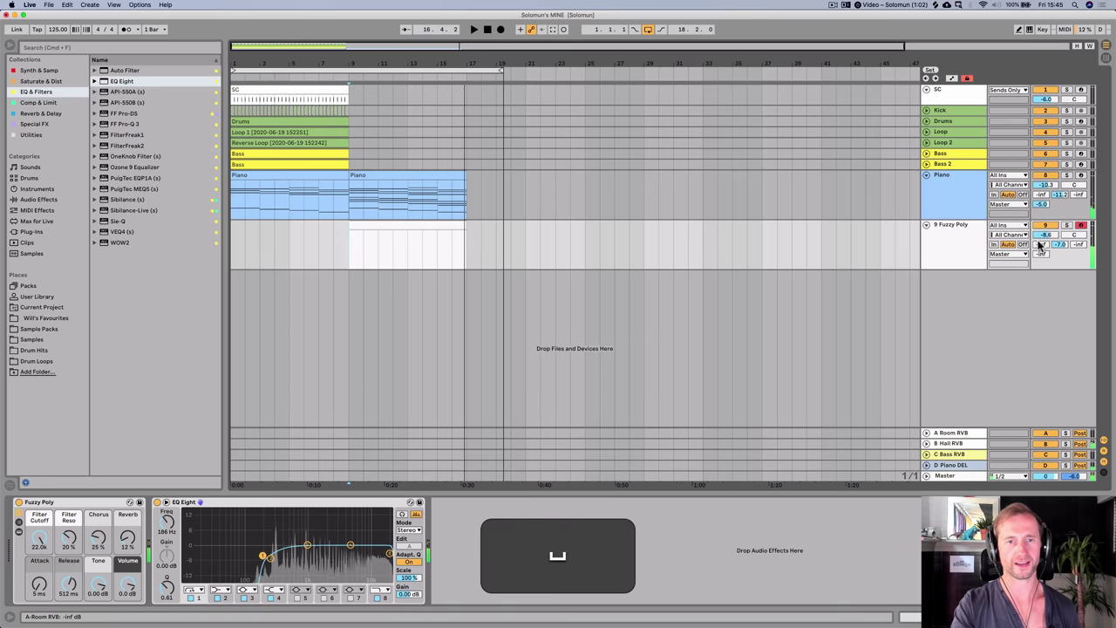
- Record a Fuzzy Poly melody over bars 9 to 17 and consolidate that range into one clip
{"action": "left_click", "coordinate": [347, 250]}
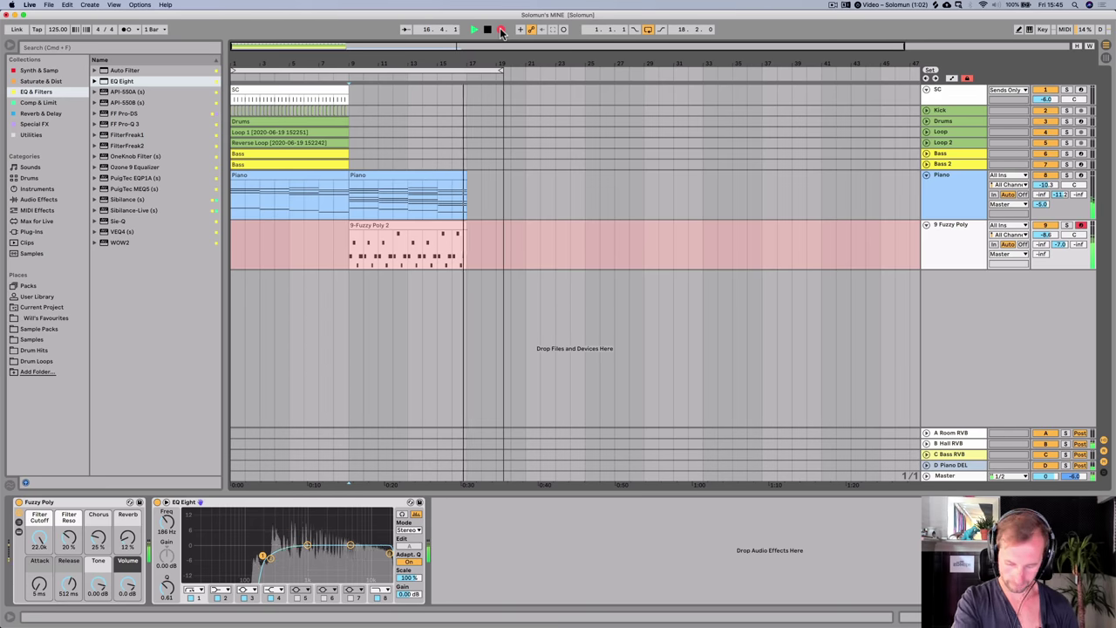
{"action": "key", "text": "space"}
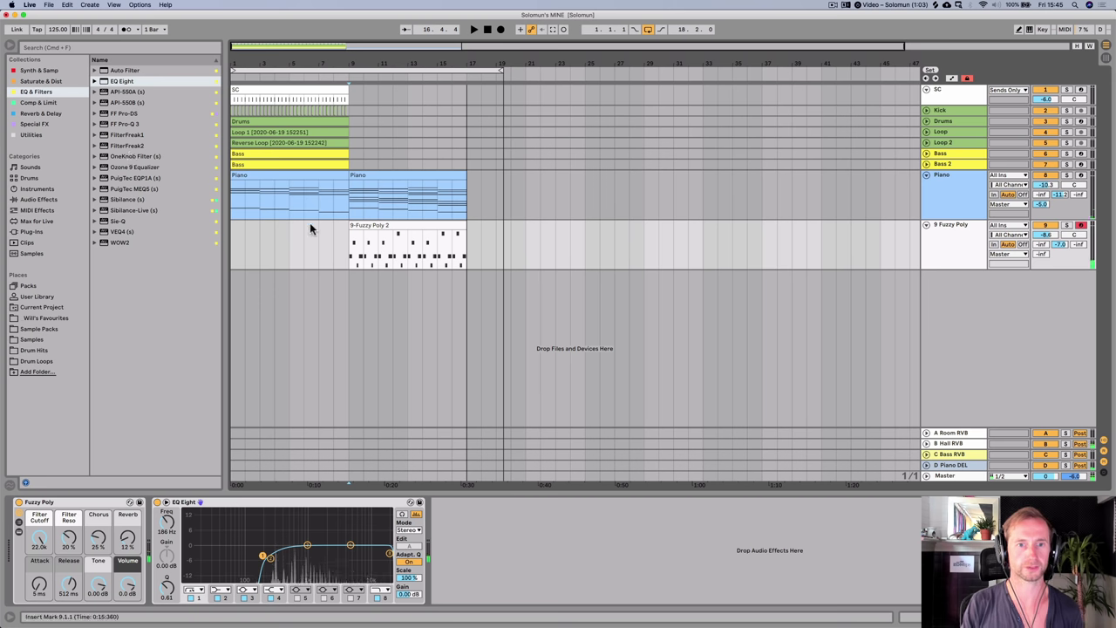
{"action": "left_click_drag", "start_coordinate": [346, 241], "coordinate": [454, 239]}
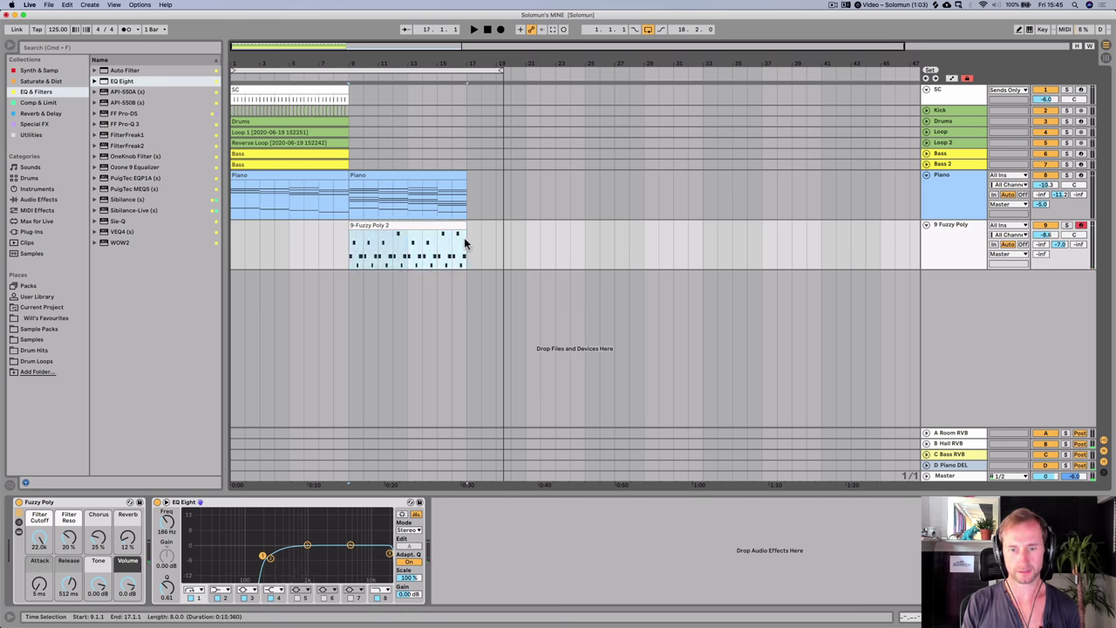
{"action": "key", "text": "super+j"}
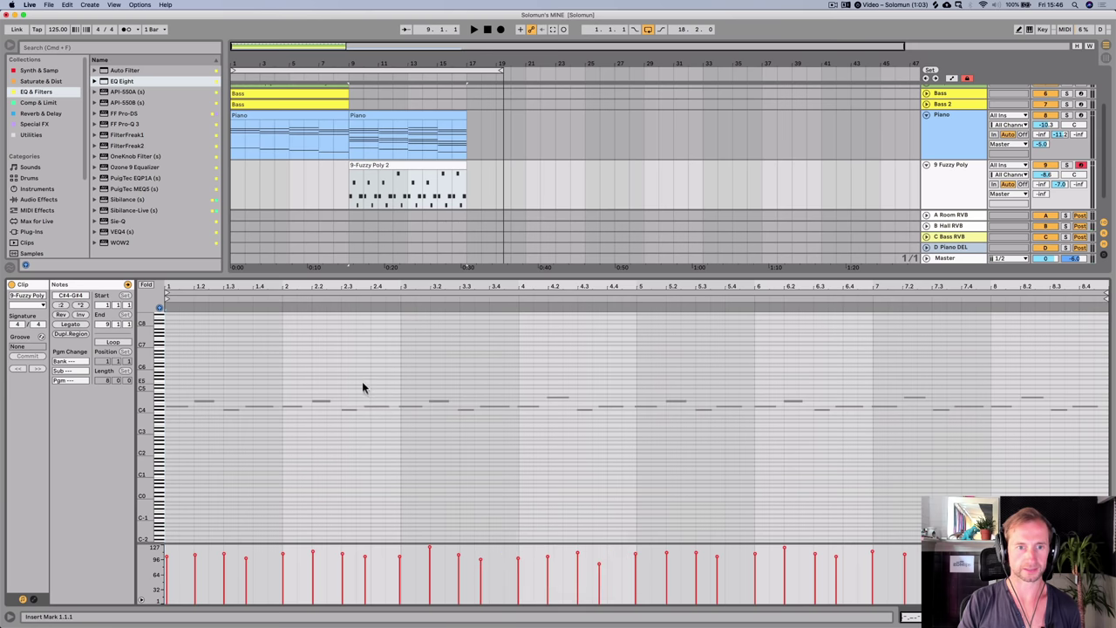
- Quantize all notes in the recorded Fuzzy Poly clip
{"action": "key", "text": "super+a"}
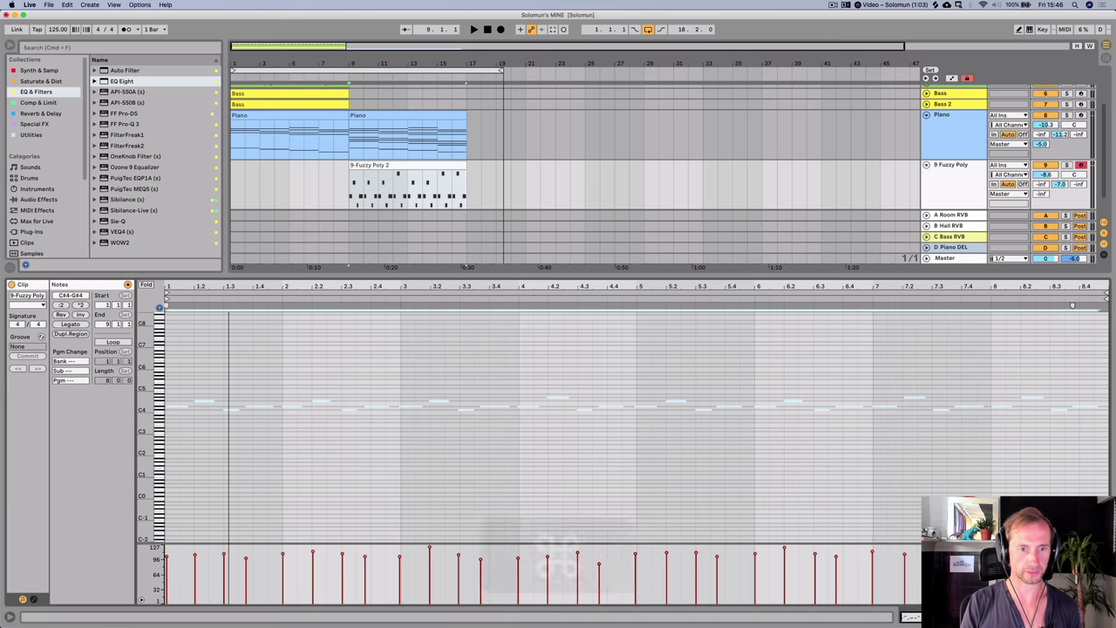
{"action": "key", "text": "super"}
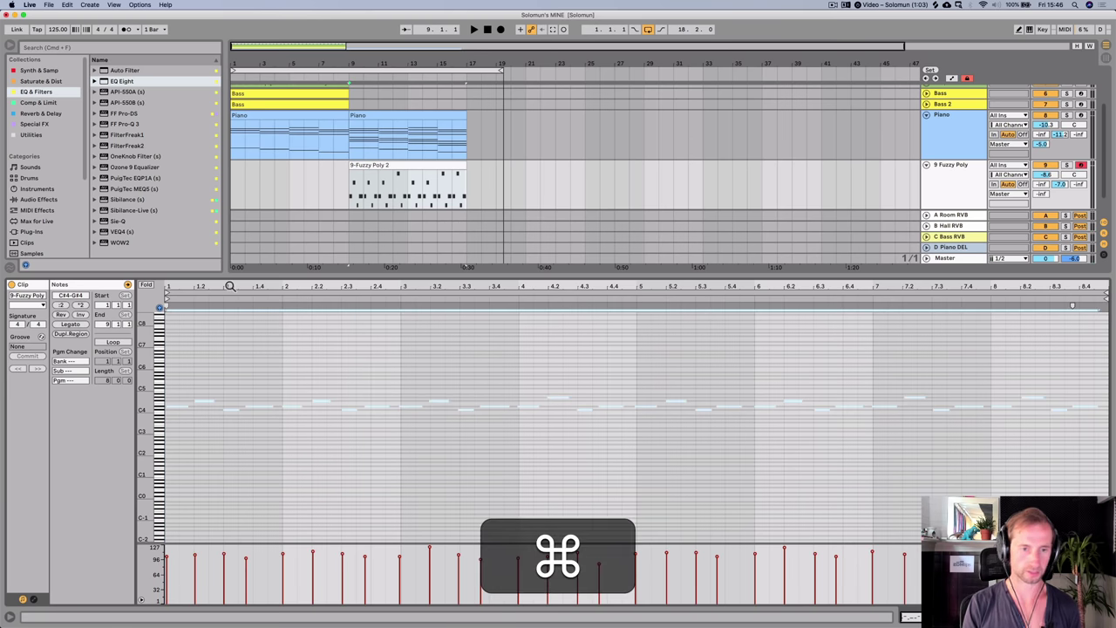
{"action": "key", "text": "super+u"}
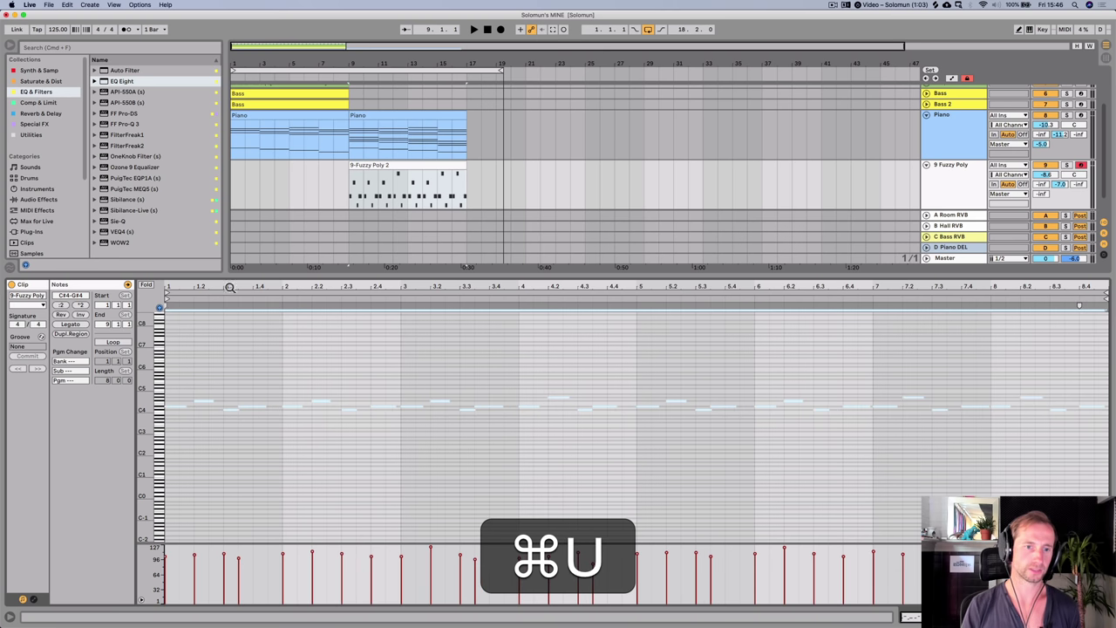
{"action": "left_click", "coordinate": [241, 414]}
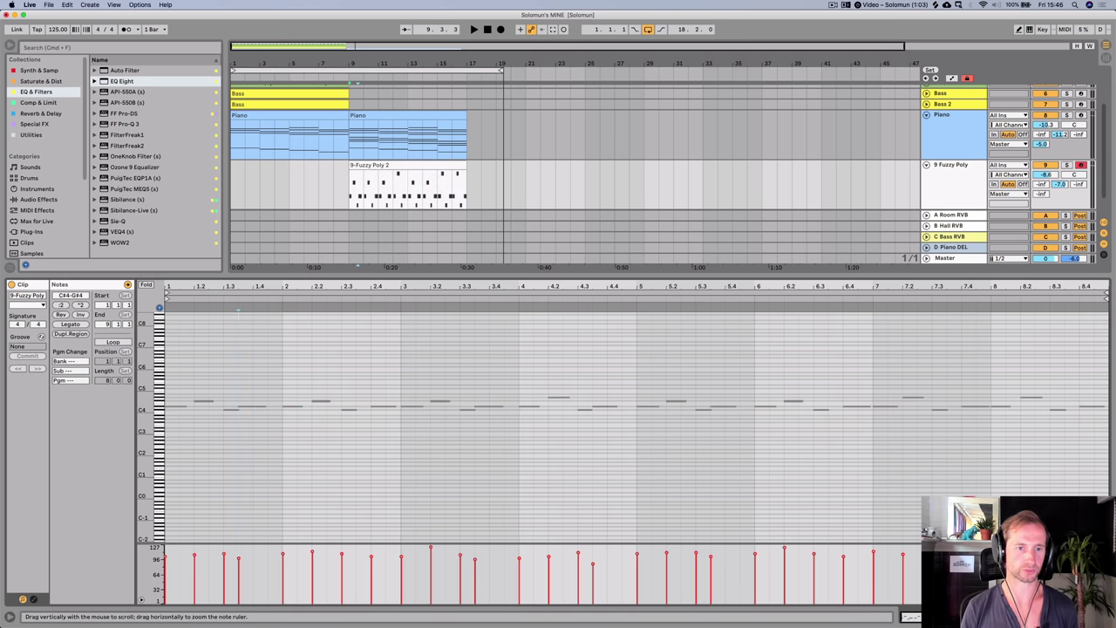
{"action": "mouse_move", "coordinate": [152, 409]}
{"action": "left_mouse_down"}
{"action": "mouse_move", "coordinate": [229, 409]}
{"action": "mouse_move", "coordinate": [150, 405]}
{"action": "left_mouse_up"}
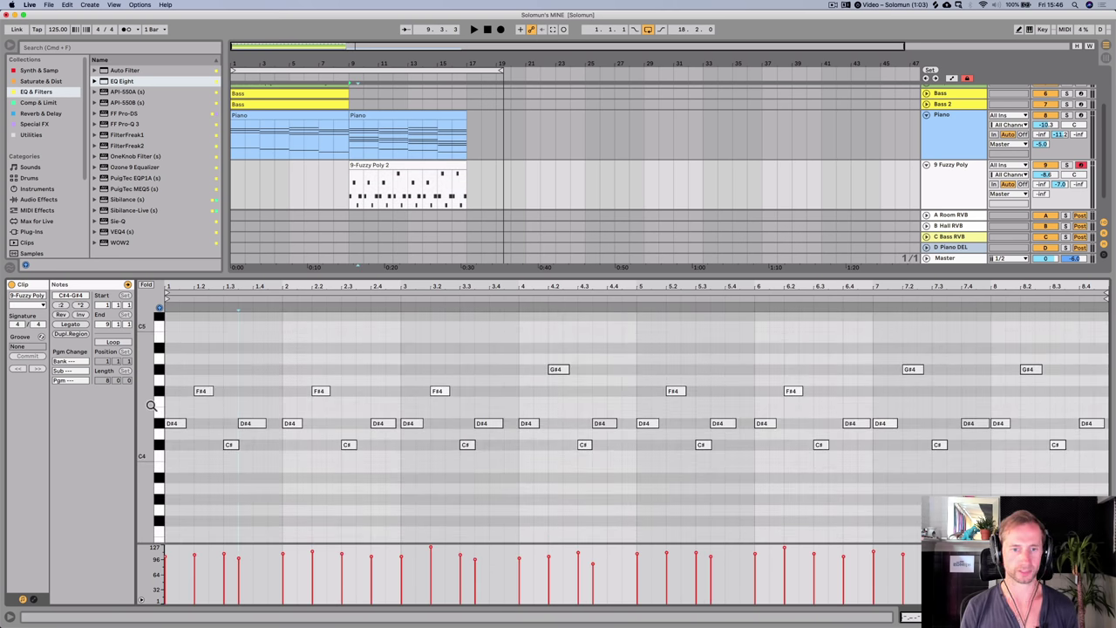
- Nudge the last D#4 note of the Fuzzy Poly clip's first bar until it starts at 1.3.4, auditioning the timing
{"action": "key", "text": "space"}
{"action": "key", "text": "space"}
{"action": "left_click", "coordinate": [261, 425]}
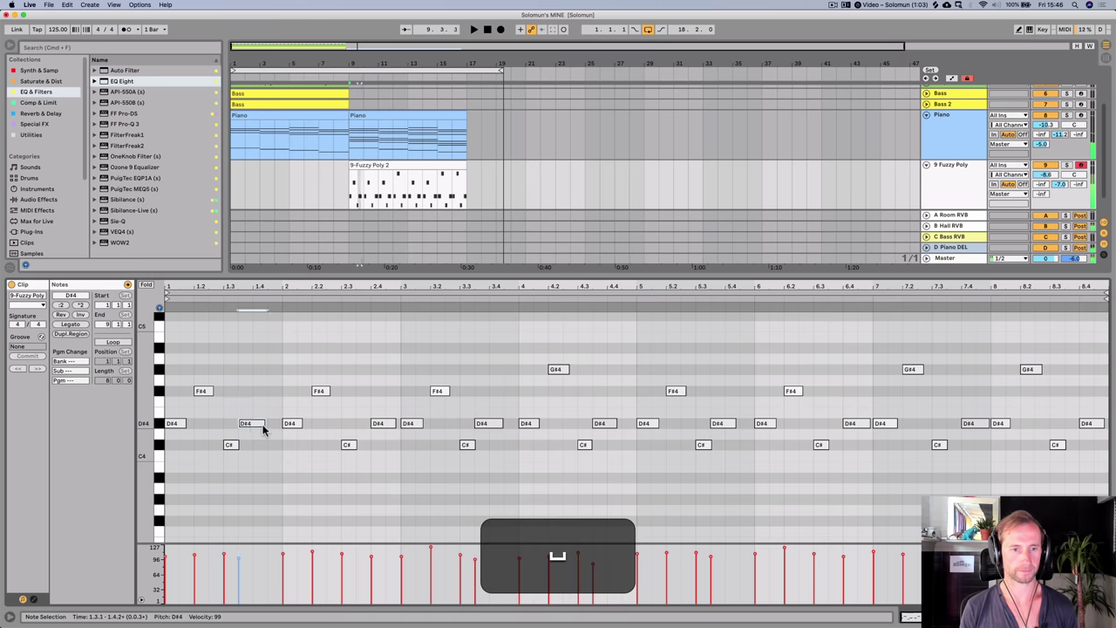
{"action": "key", "text": "Right"}
{"action": "key", "text": "space"}
{"action": "left_click", "coordinate": [304, 411]}
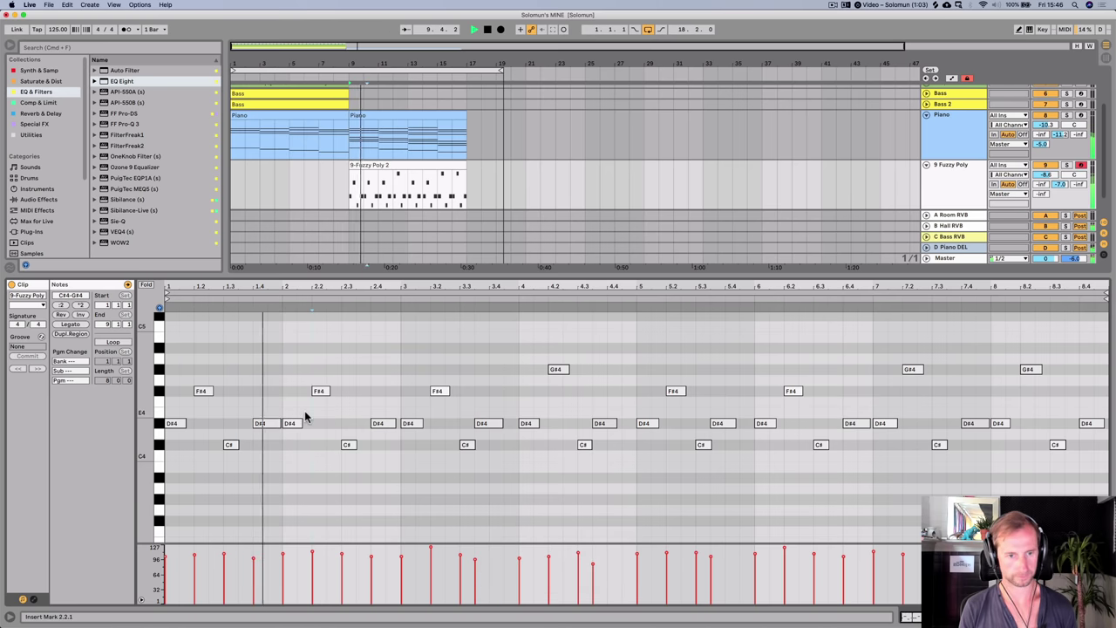
{"action": "key", "text": "space"}
{"action": "left_click_drag", "start_coordinate": [224, 287], "coordinate": [224, 295]}
{"action": "left_click", "coordinate": [279, 428]}
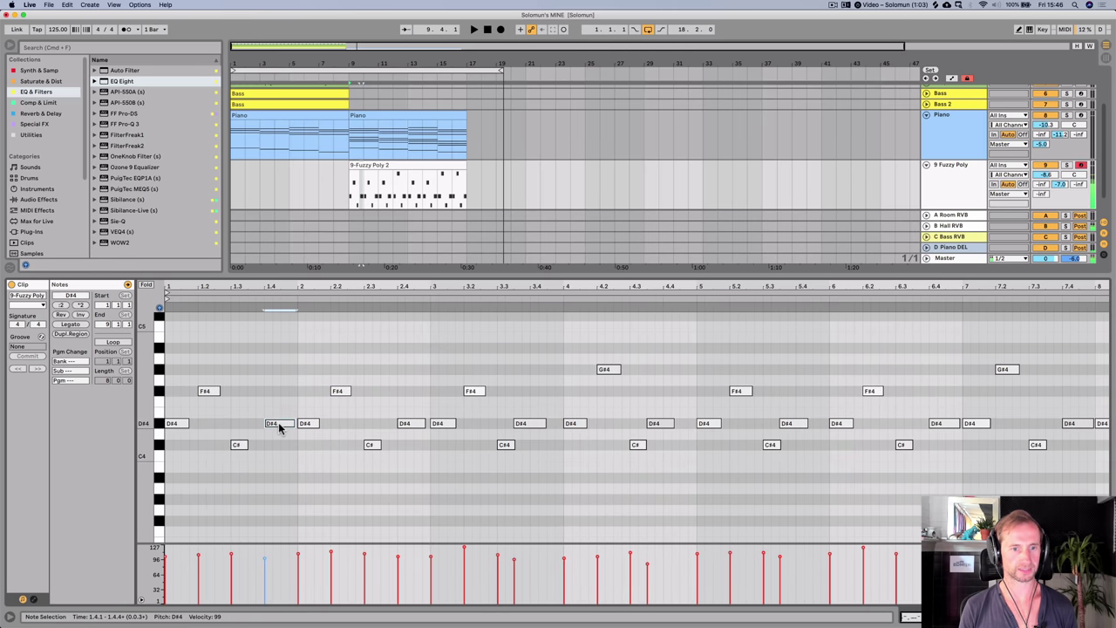
{"action": "key", "text": "Left"}
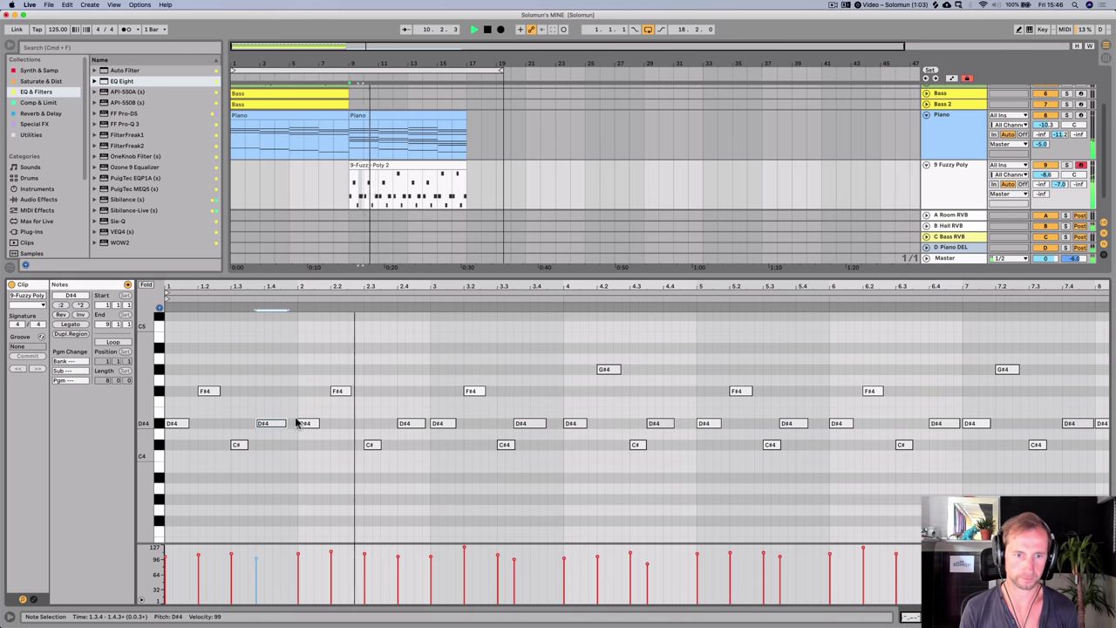
- Shift the last D#4 note of the clip's second bar earlier so it starts at 2.3.4
{"action": "left_click", "coordinate": [410, 424]}
{"action": "key", "text": "space"}
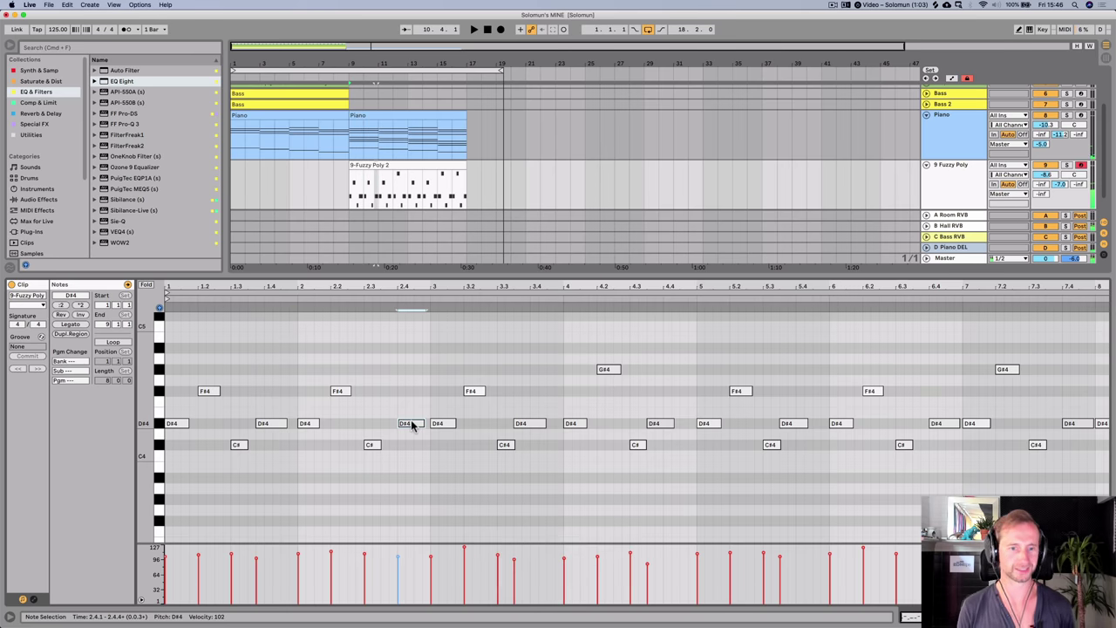
{"action": "key", "text": "Left"}
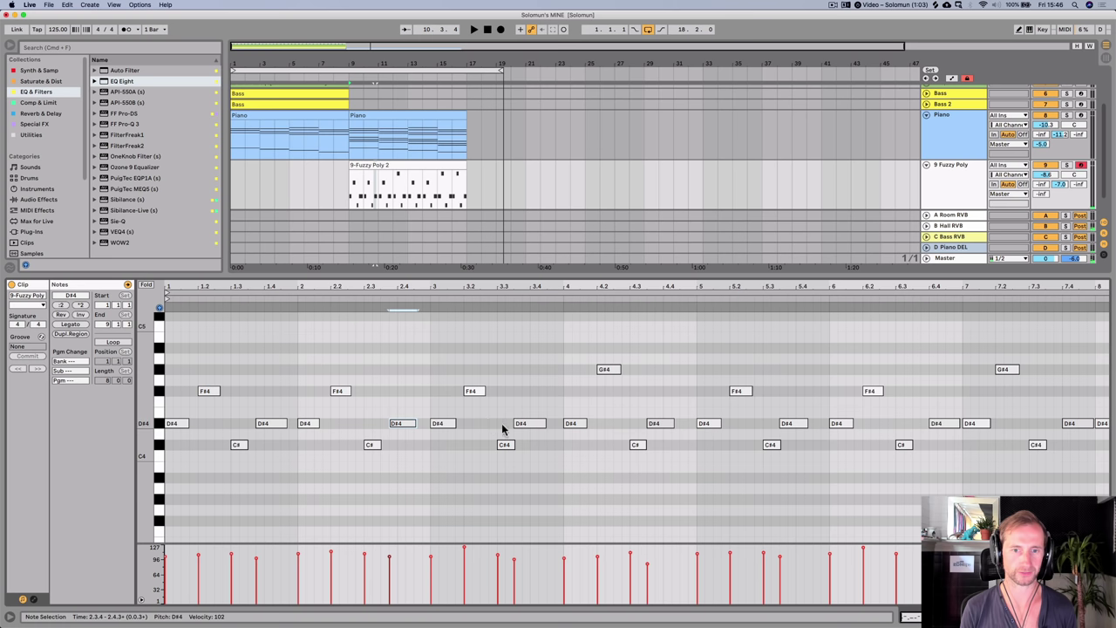
- Play the clip and raise the F#4 note at 3.2.1 two semitones to G#4
{"action": "key", "text": "space"}
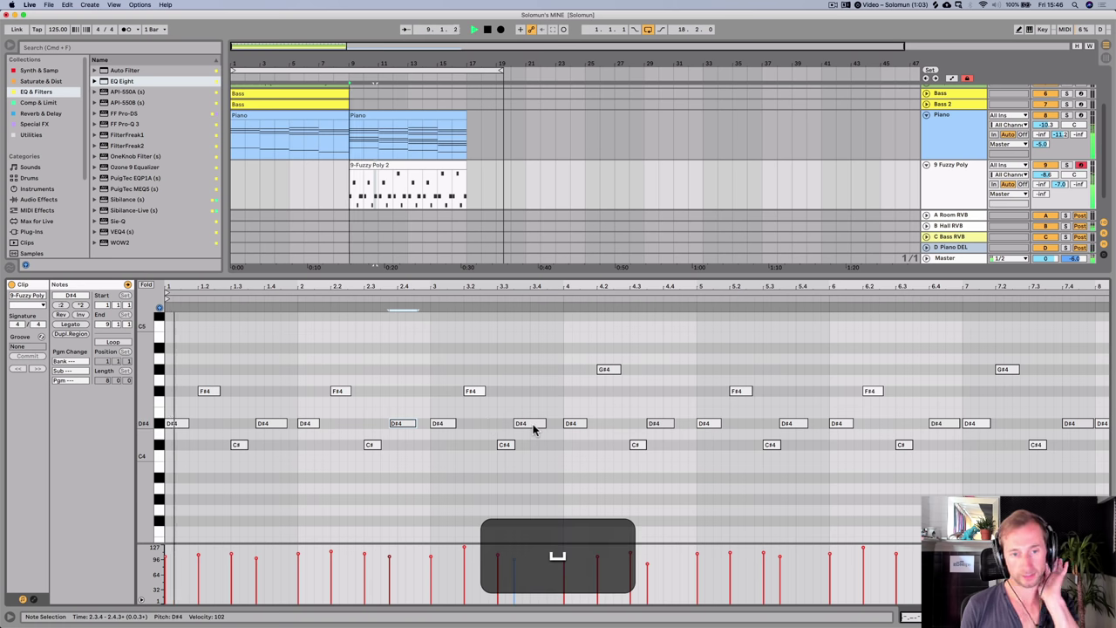
{"action": "key", "text": "p"}
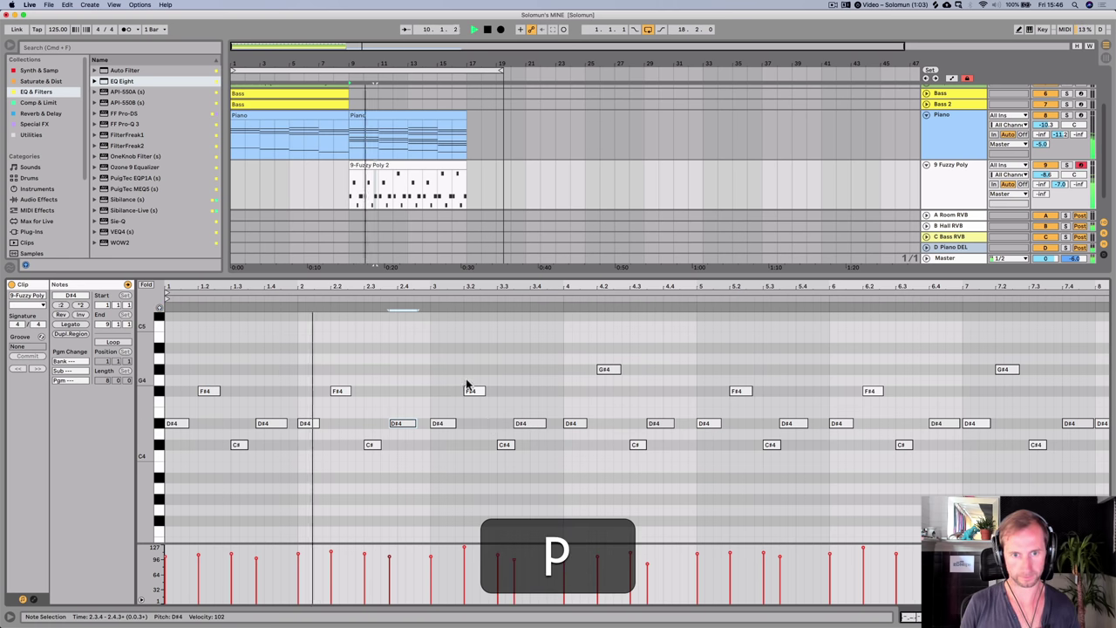
{"action": "left_click", "coordinate": [475, 391]}
{"action": "key", "text": "Up"}
{"action": "key", "text": "Up"}
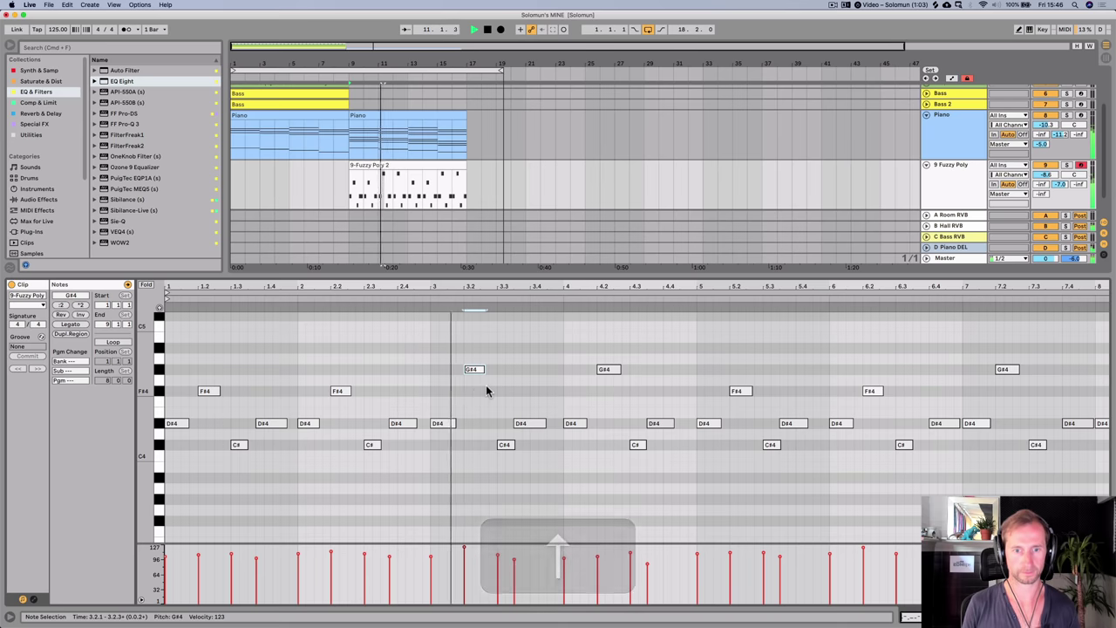
- Move the last D#4 note of the clip's third bar later so it starts at 3.3.4
{"action": "left_click", "coordinate": [533, 424]}
{"action": "key", "text": "Right"}
{"action": "key", "text": "Right"}
{"action": "key", "text": "Right"}
{"action": "key", "text": "Right"}
{"action": "key", "text": "Right"}
{"action": "key", "text": "Right"}
{"action": "key", "text": "Right"}
{"action": "key", "text": "Right"}
{"action": "key", "text": "Right"}
{"action": "key", "text": "Right"}
{"action": "key", "text": "Right"}
{"action": "key", "text": "Right"}
{"action": "key", "text": "Right"}
{"action": "key", "text": "Right"}
{"action": "key", "text": "Right"}
{"action": "key", "text": "Right"}
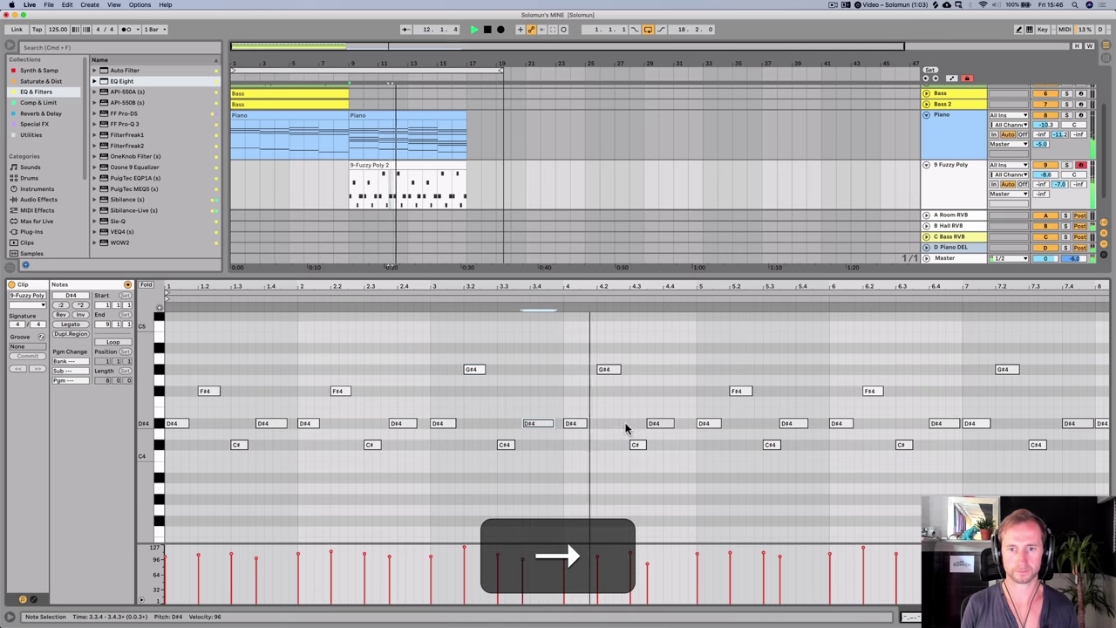
- Align the last D#4 notes of the clip's bars 4, 5 and 6 to start at 4.3.4, 5.3.4 and 6.3.4
{"action": "left_click", "coordinate": [794, 423]}
{"action": "key", "text": "Right"}
{"action": "left_click", "coordinate": [939, 428]}
{"action": "key", "text": "Left"}
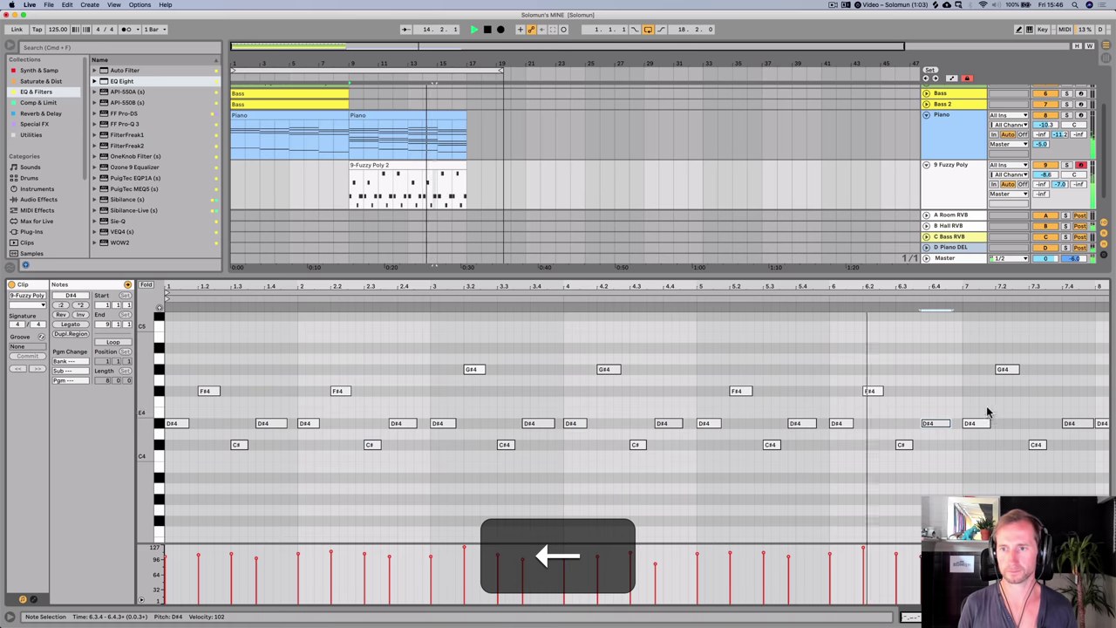
- Move the last D#4 notes of the clip's bars 7 and 8 earlier to start at 7.3.4 and 8.3.4
{"action": "left_click", "coordinate": [1071, 425]}
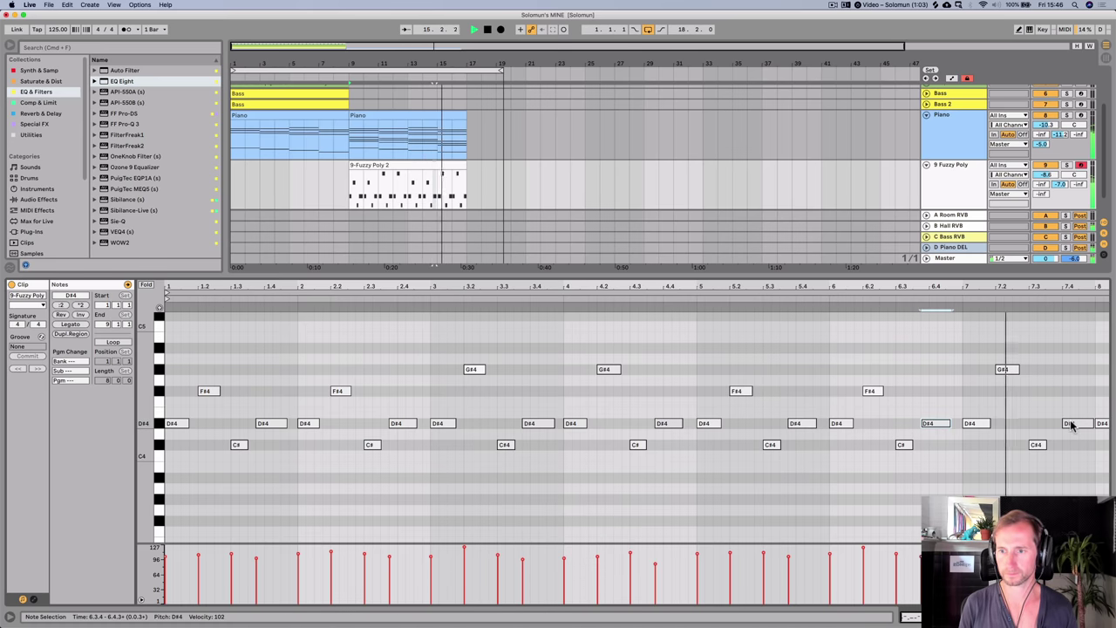
{"action": "key", "text": "Left"}
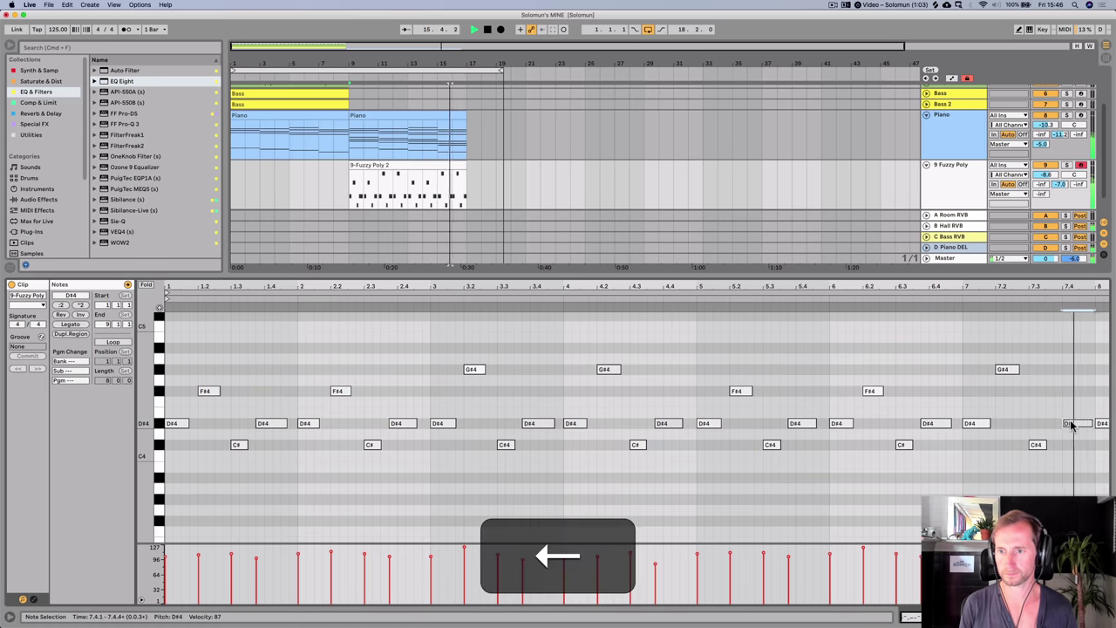
{"action": "left_click", "coordinate": [1044, 291]}
{"action": "key", "text": "space"}
{"action": "double_click", "coordinate": [1029, 284]}
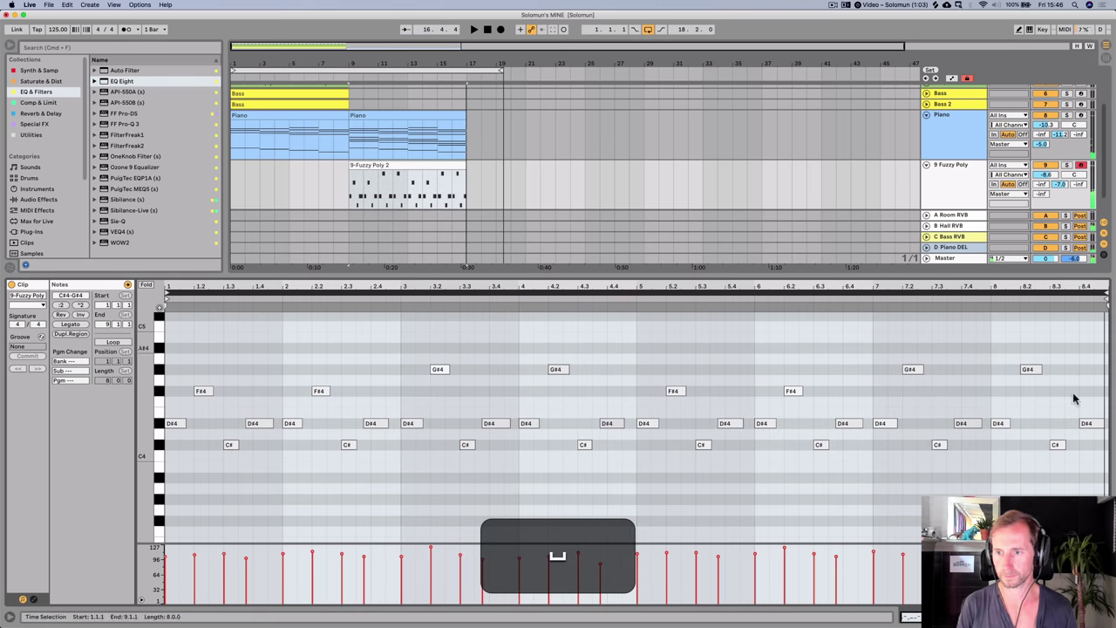
{"action": "left_click_drag", "start_coordinate": [1086, 290], "coordinate": [1097, 395]}
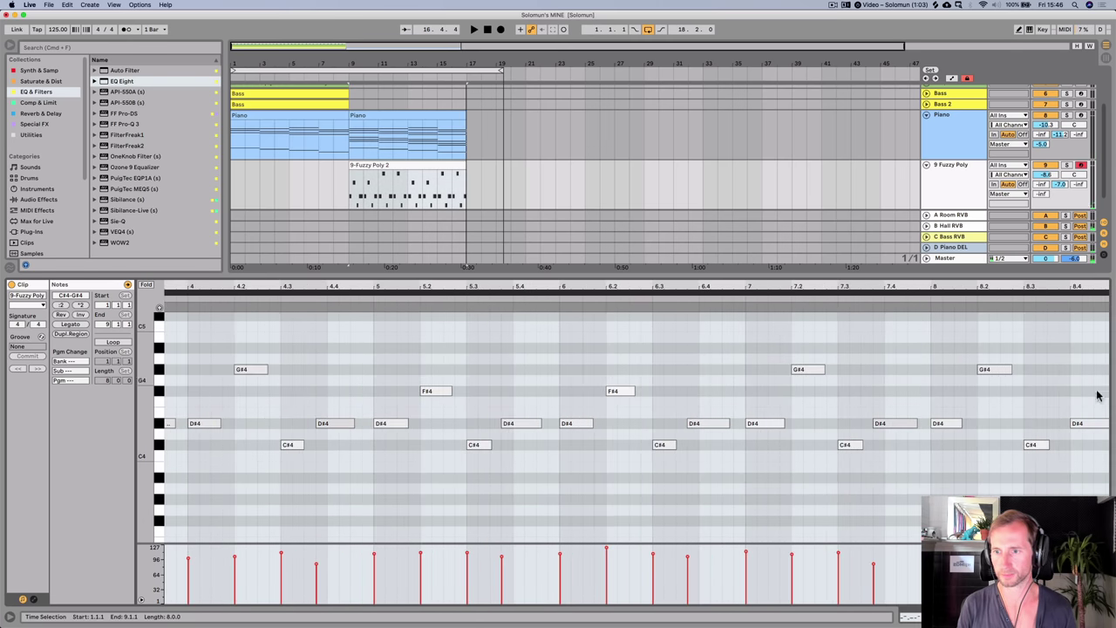
{"action": "left_click", "coordinate": [1088, 424]}
{"action": "key", "text": "Left"}
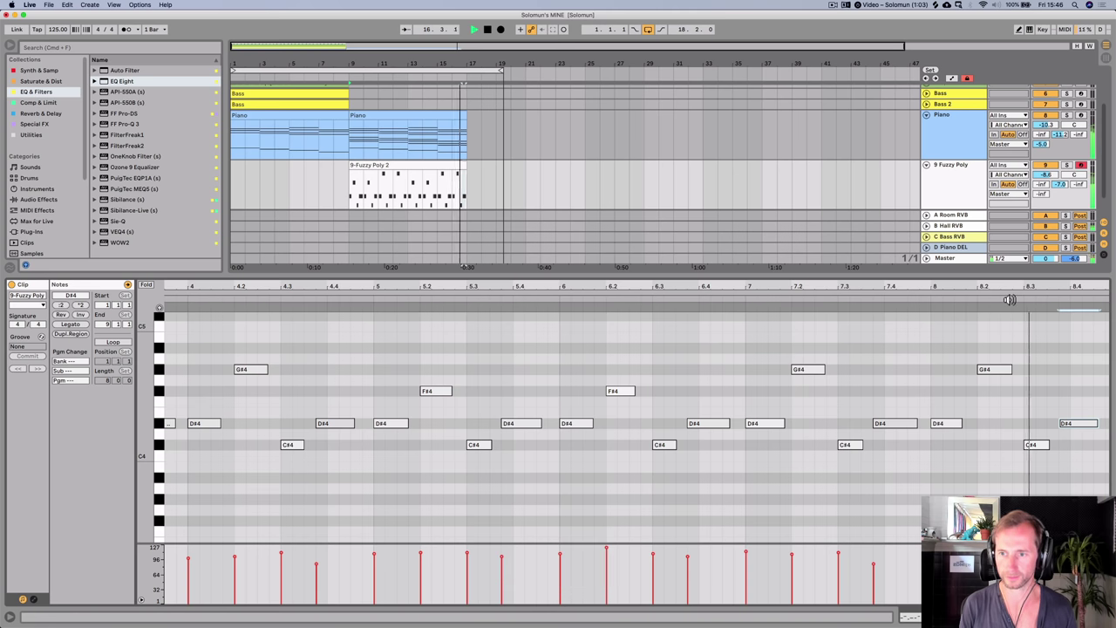
- Bring up the Fuzzy Poly device chain, stop playback and save the set with the insert marker at bar 9
{"action": "key", "text": "shift+Tab"}
{"action": "key", "text": "shift+space"}
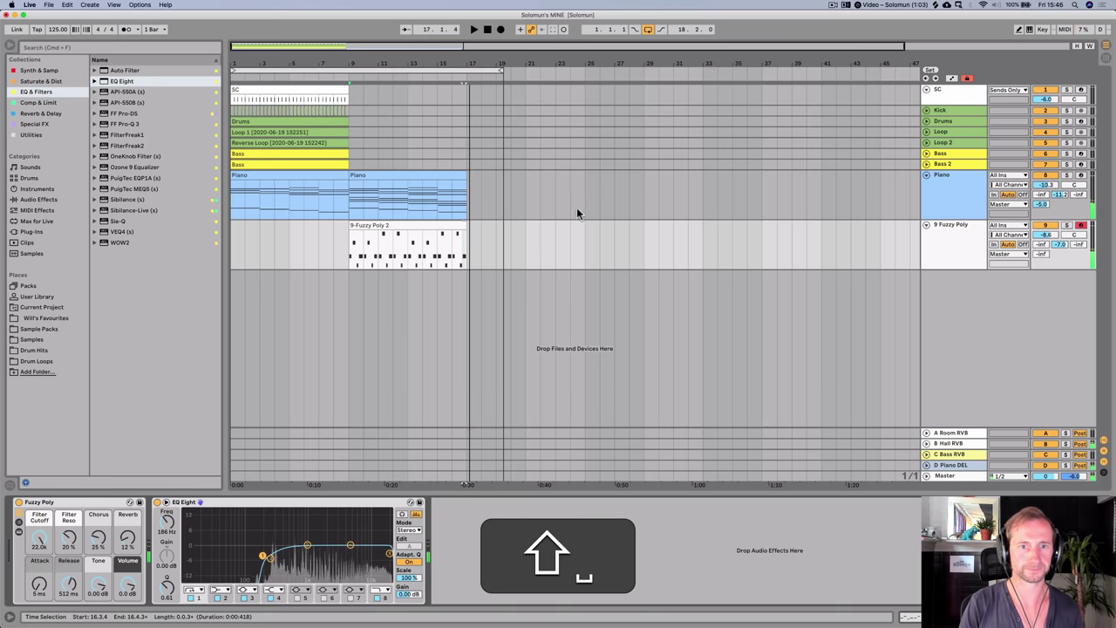
{"action": "left_click", "coordinate": [350, 244]}
{"action": "key", "text": "super+s"}
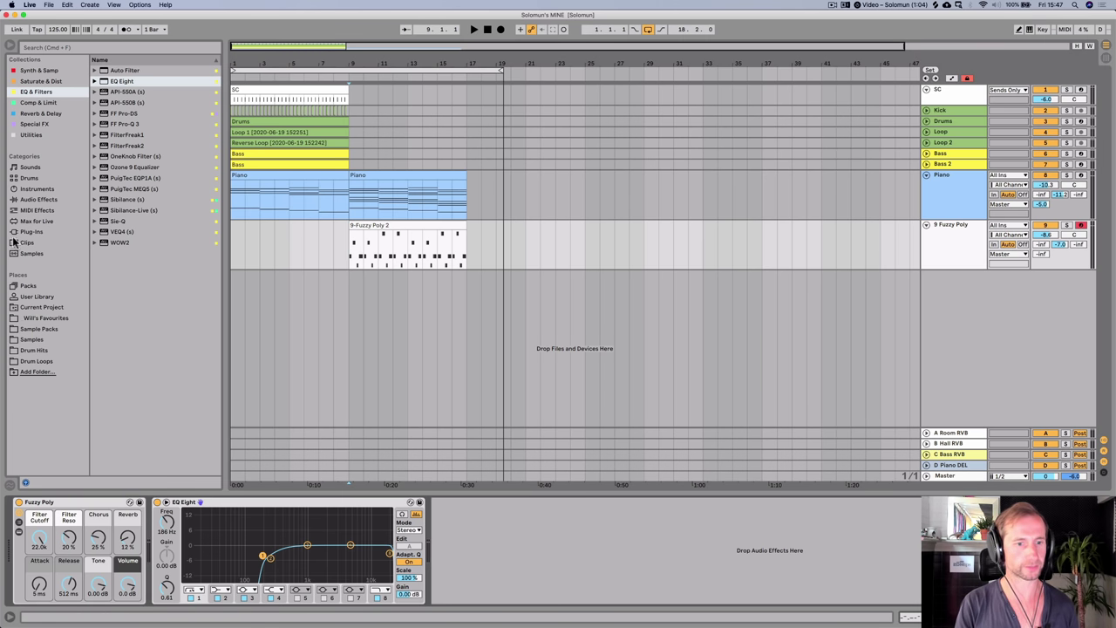
- Cut EQ Eight's band 3 on Fuzzy Poly by 8.31 dB at 435 Hz with a Q of 2.29, auditioning from bar 9
{"action": "key", "text": "space"}
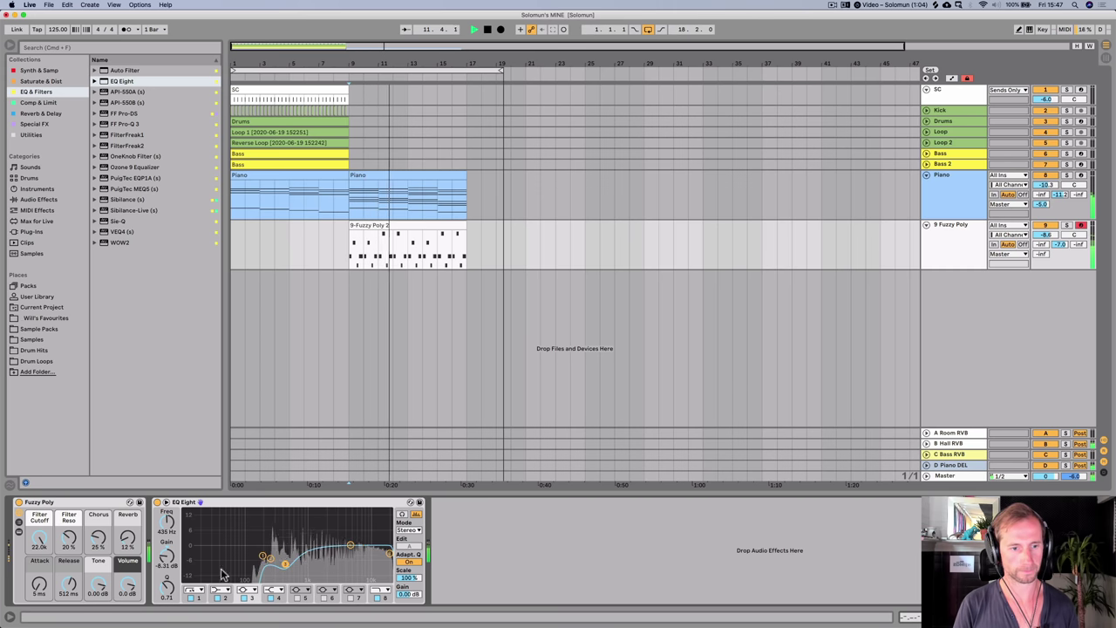
{"action": "left_click_drag", "start_coordinate": [170, 582], "coordinate": [170, 549]}
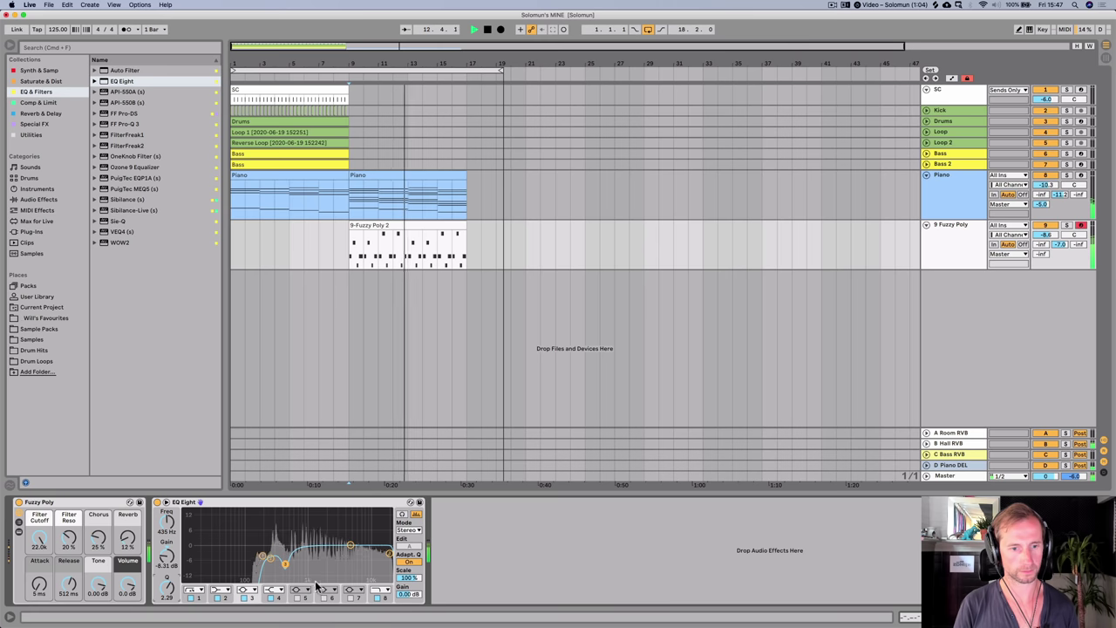
{"action": "key", "text": "space"}
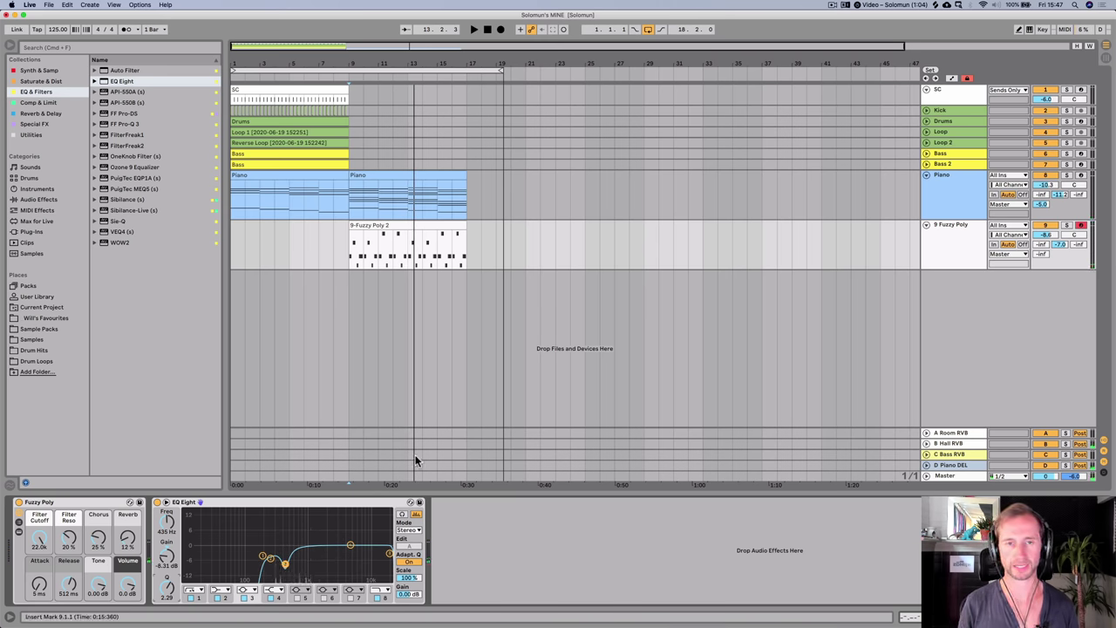
{"action": "key", "text": "space"}
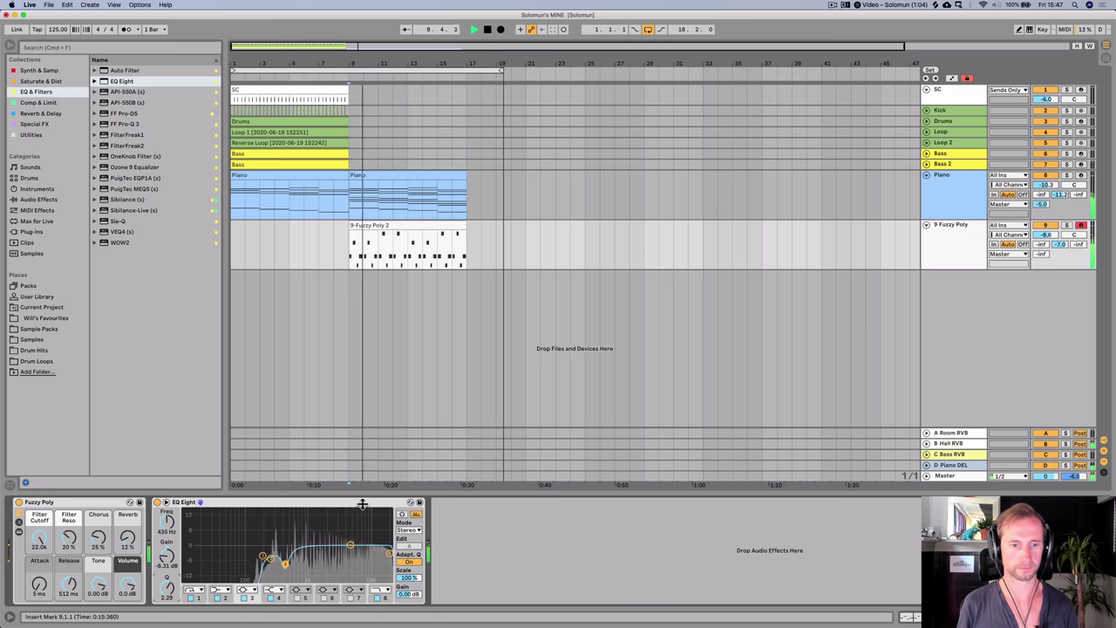
- Set the gain of the third EQ Eight band on the Fuzzy Poly track to -6.43 dB and save the set
{"action": "left_click", "coordinate": [242, 598]}
{"action": "left_click", "coordinate": [243, 599]}
{"action": "left_click_drag", "start_coordinate": [166, 553], "coordinate": [165, 548]}
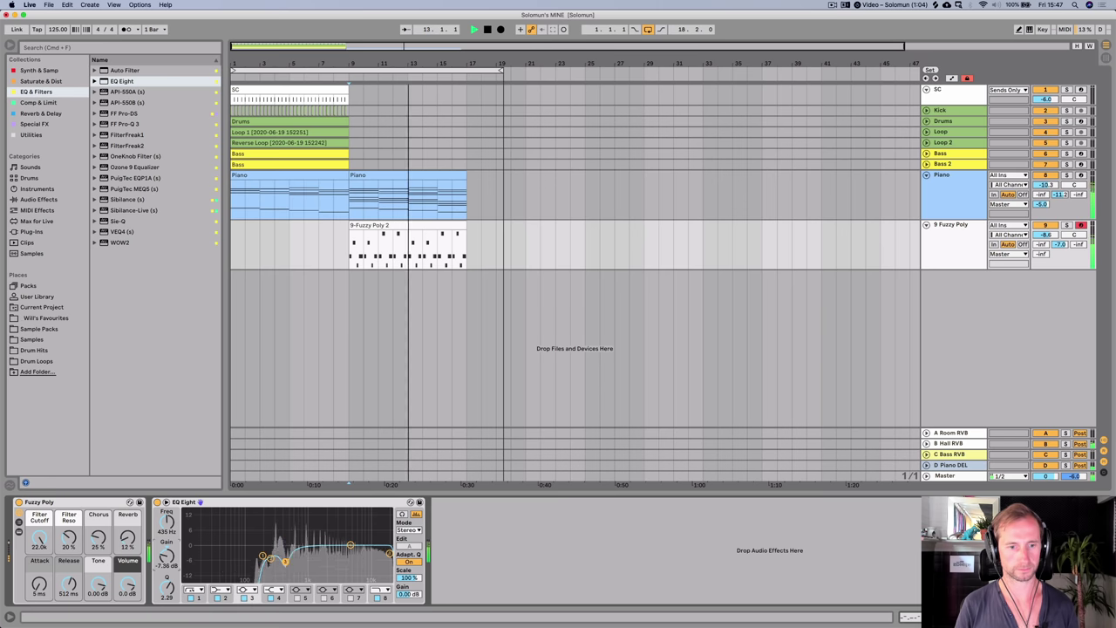
{"action": "key", "text": "super+s"}
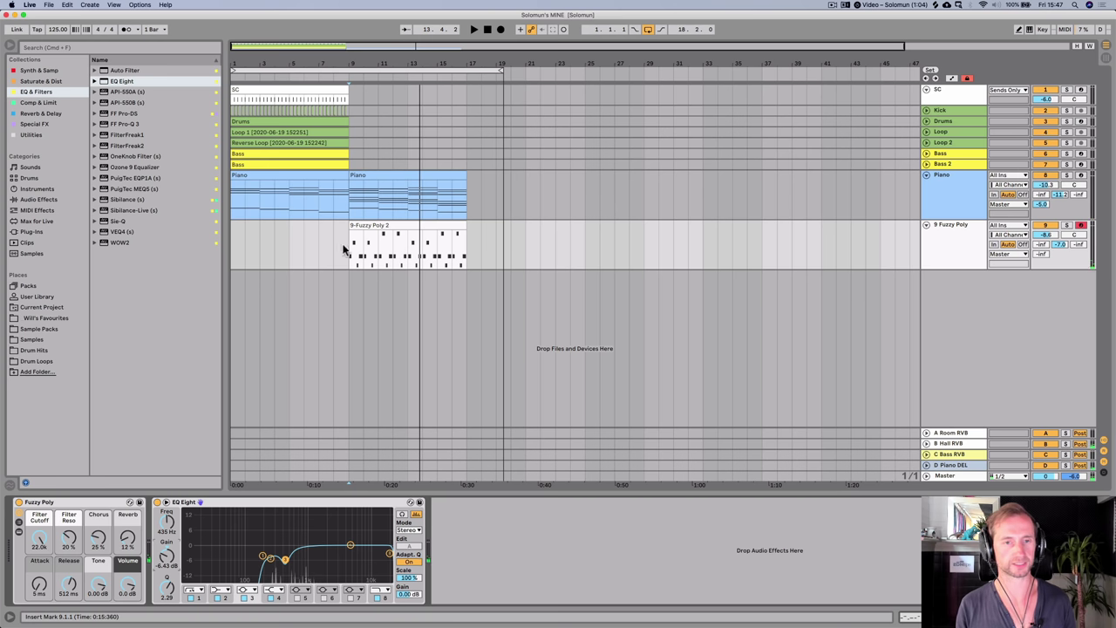
- Add Ozone Imager 2 after EQ Eight on the Fuzzy Poly track, with width about 86% and Stereoize enabled at 10.4 ms
{"action": "left_click", "coordinate": [31, 137]}
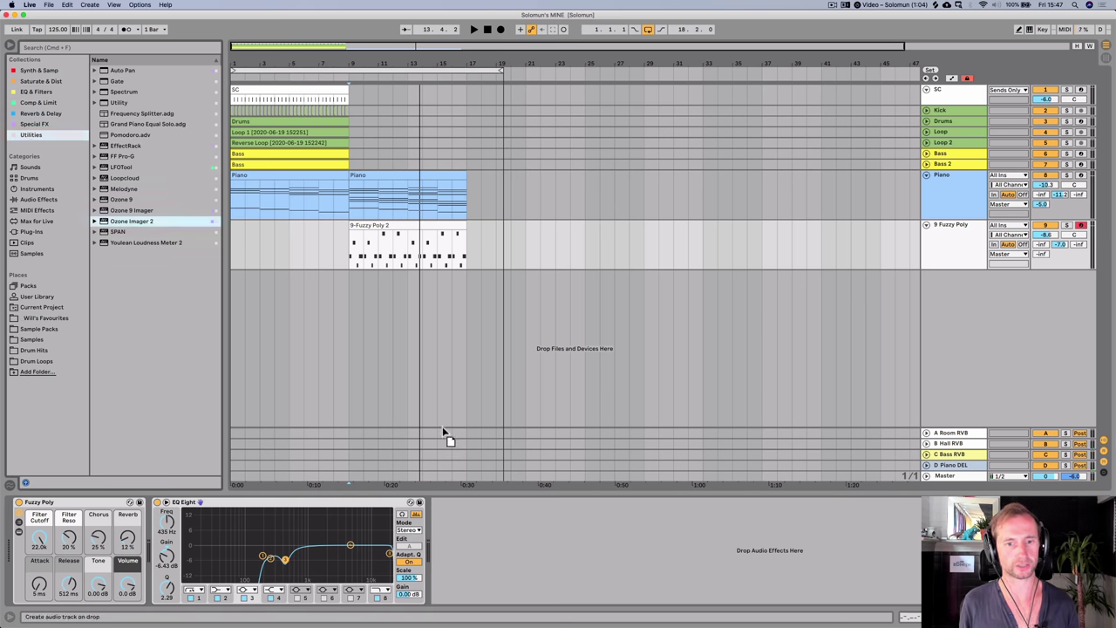
{"action": "left_click_drag", "start_coordinate": [459, 553], "coordinate": [461, 558]}
{"action": "key", "text": "space"}
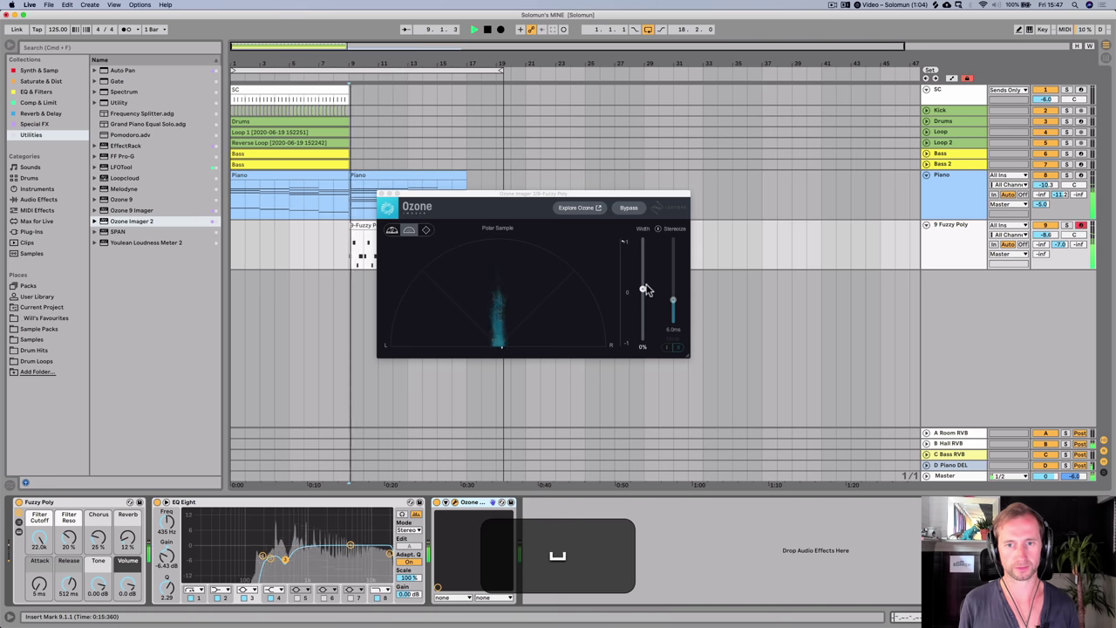
{"action": "left_click_drag", "start_coordinate": [642, 288], "coordinate": [643, 248]}
{"action": "left_click", "coordinate": [659, 228]}
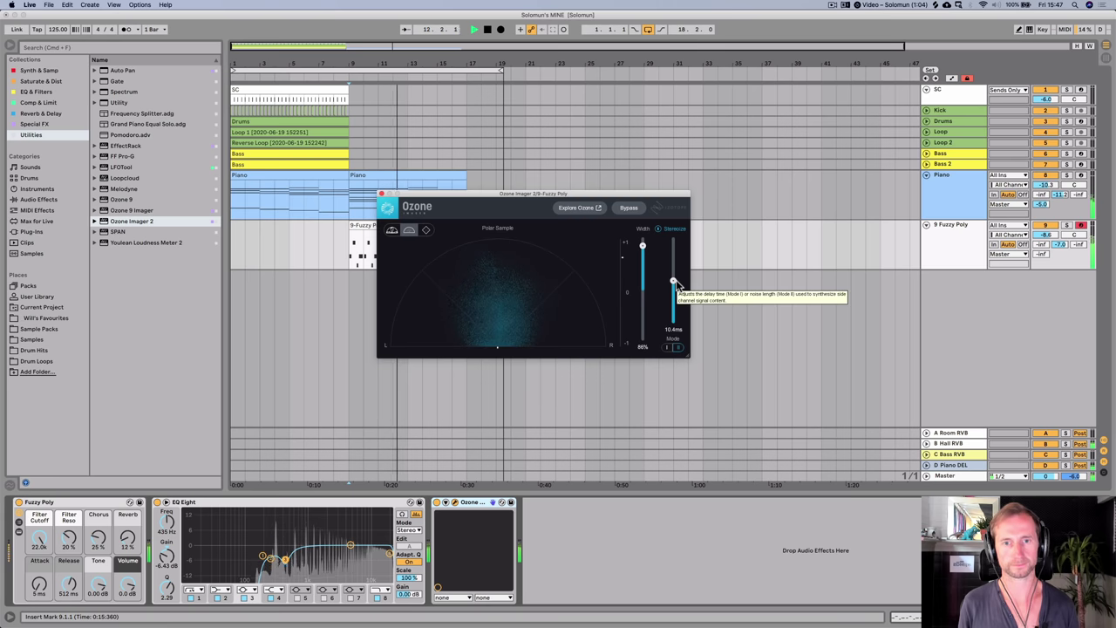
- Compare the playing synth with Ozone Imager 2 switched off and on again while toggling mono monitoring
{"action": "key", "text": "alt+m"}
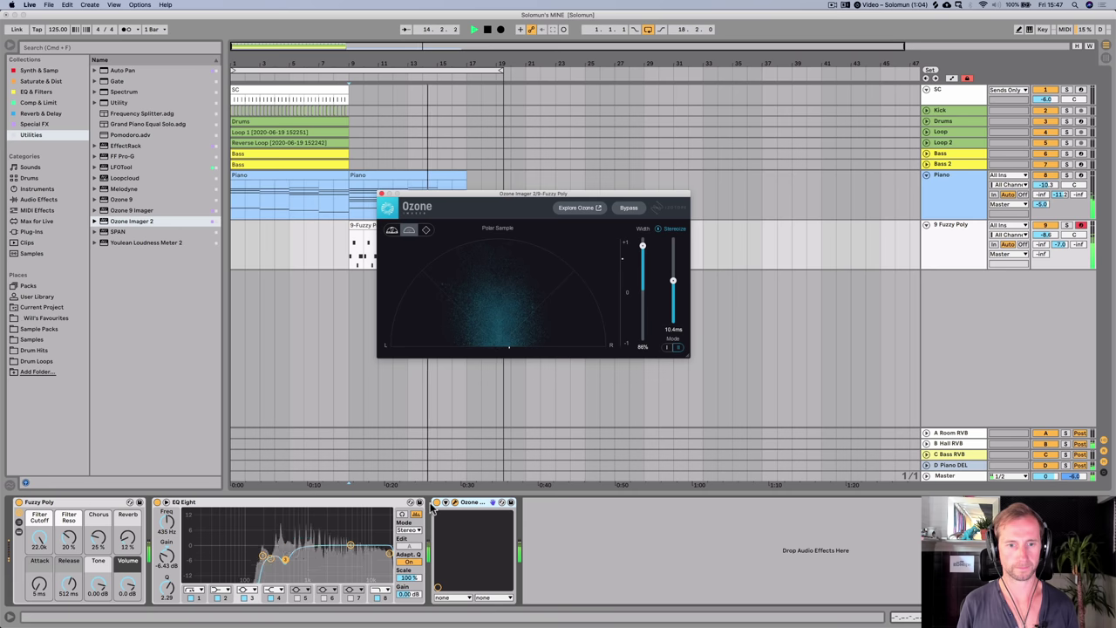
{"action": "left_click", "coordinate": [436, 502]}
{"action": "left_click", "coordinate": [436, 502]}
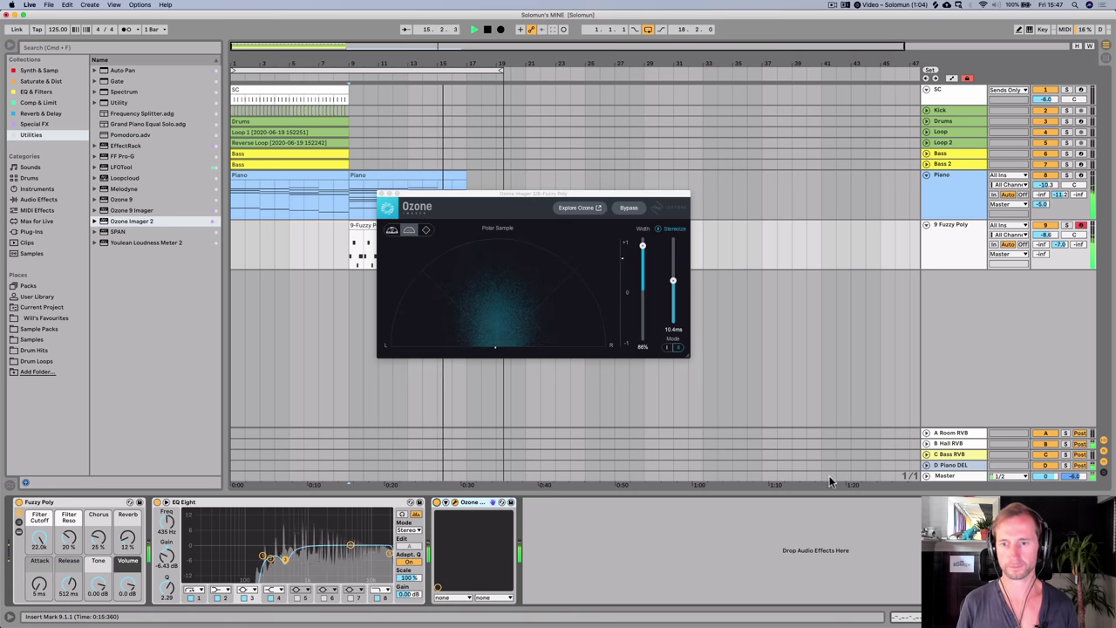
- Set the first EQ Eight band of Fuzzy Poly to 215 Hz with a Q of 0.66 and listen to the result
{"action": "left_click", "coordinate": [262, 557]}
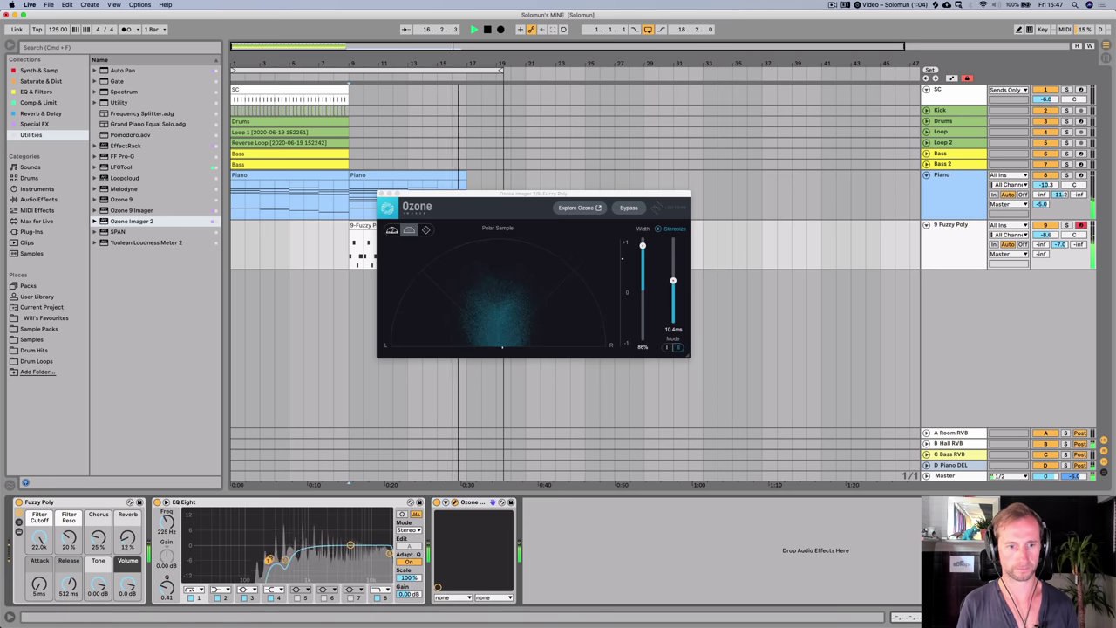
{"action": "key", "text": "alt+m"}
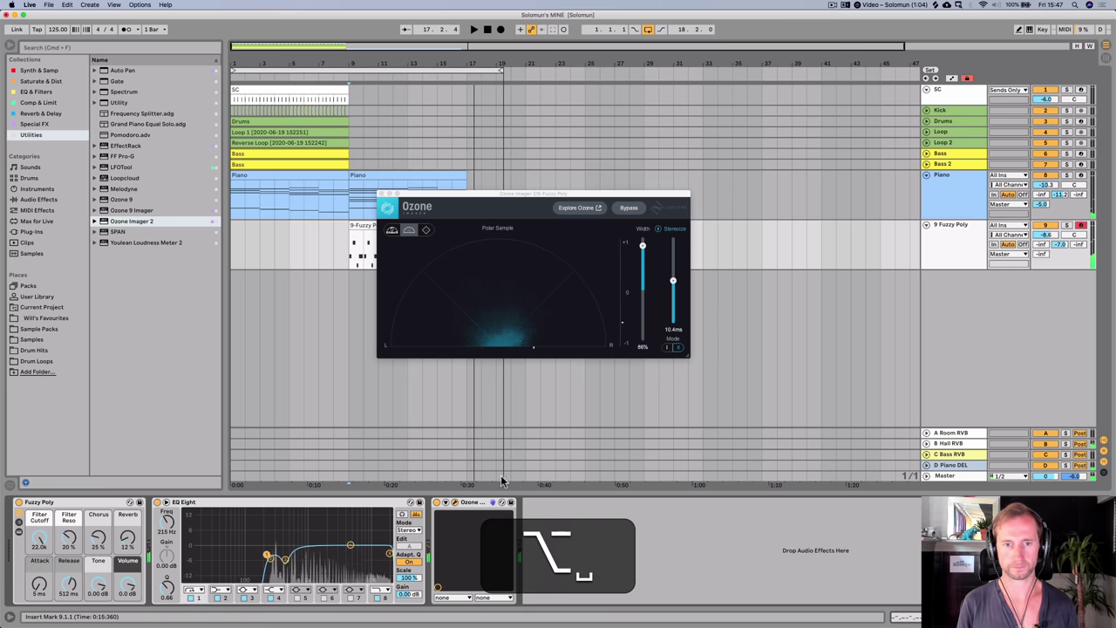
{"action": "key", "text": "space"}
{"action": "key", "text": "space"}
{"action": "key", "text": "space"}
- Check the mono state of the Utility on the Master track, close the Ozone Imager window and save the set
{"action": "left_click", "coordinate": [963, 478]}
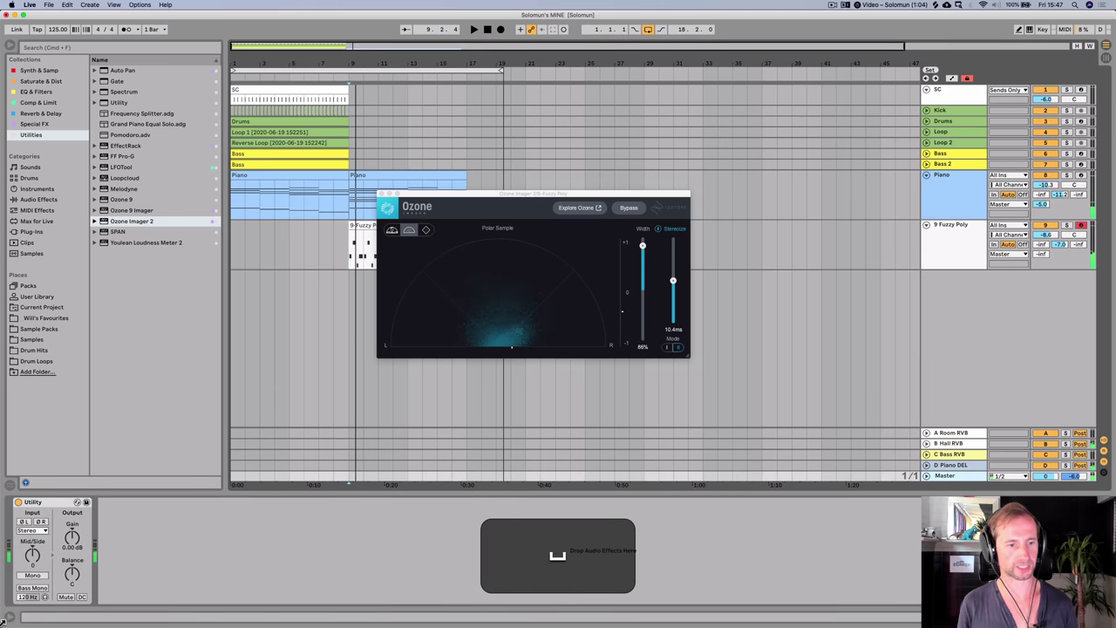
{"action": "key", "text": "alt+m"}
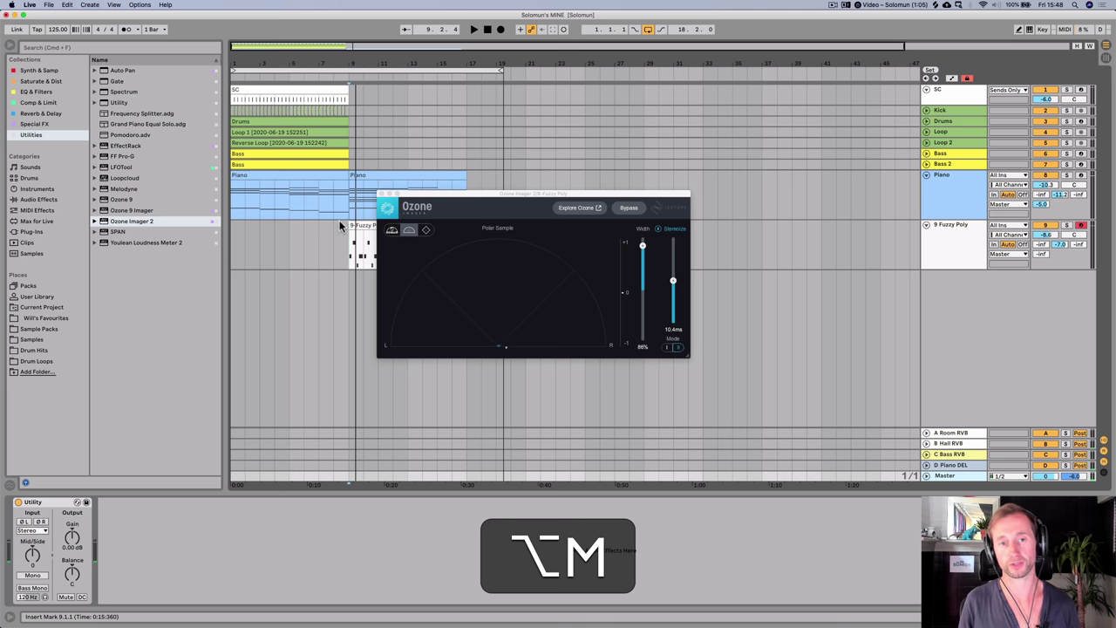
{"action": "left_click", "coordinate": [381, 194]}
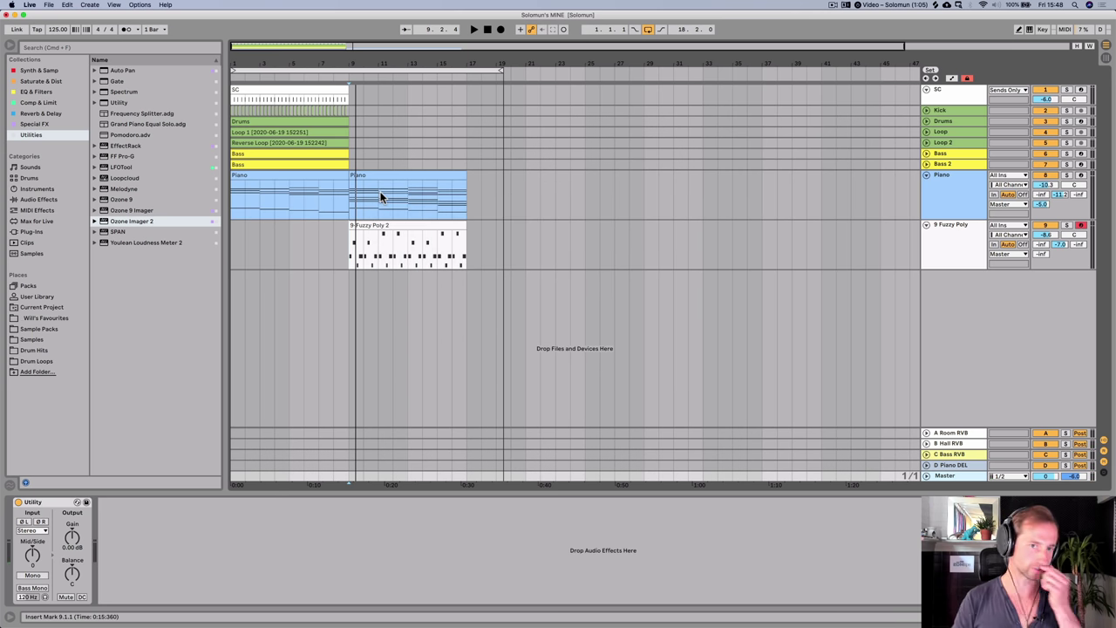
{"action": "key", "text": "super+s"}
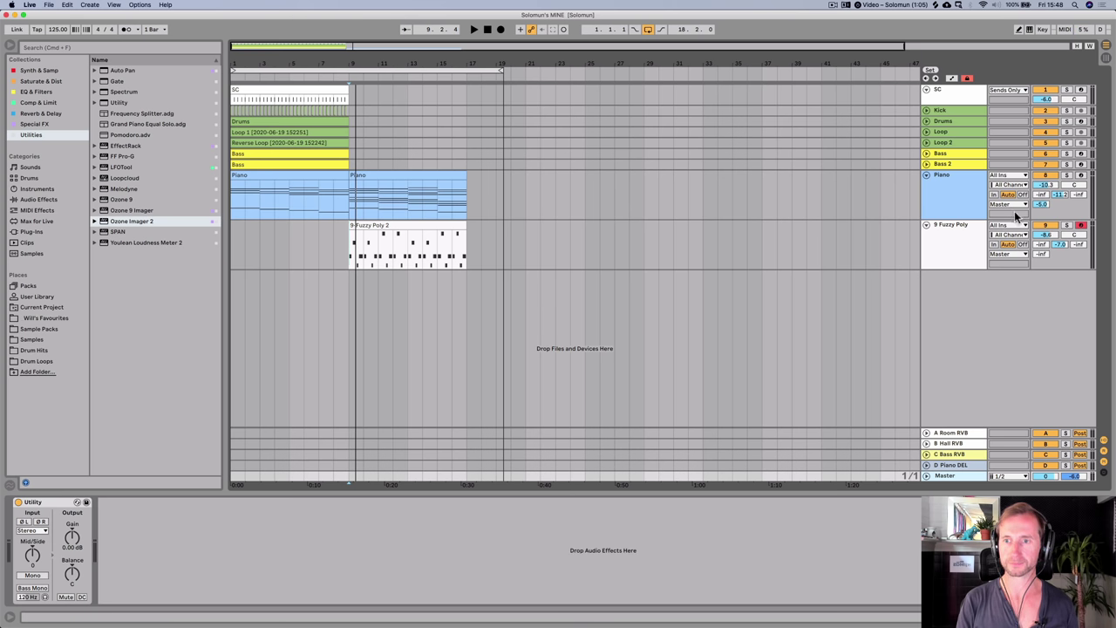
- Rename the Fuzzy Poly track to Synth Riff
{"action": "left_click", "coordinate": [941, 234]}
{"action": "key", "text": "super+r"}
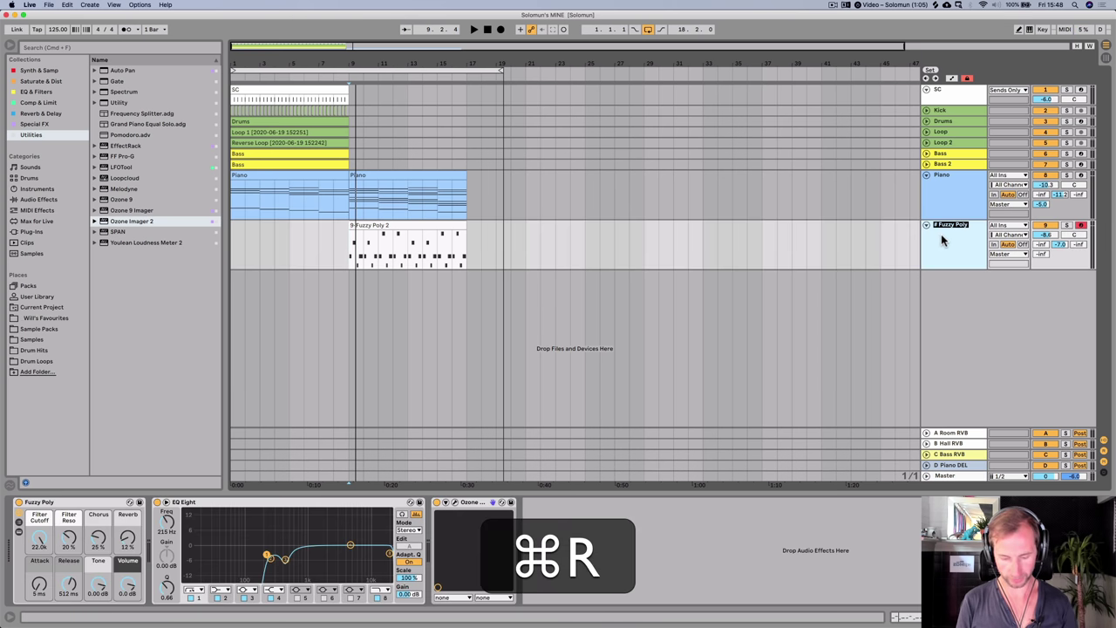
{"action": "type", "text": "Synth Riff"}
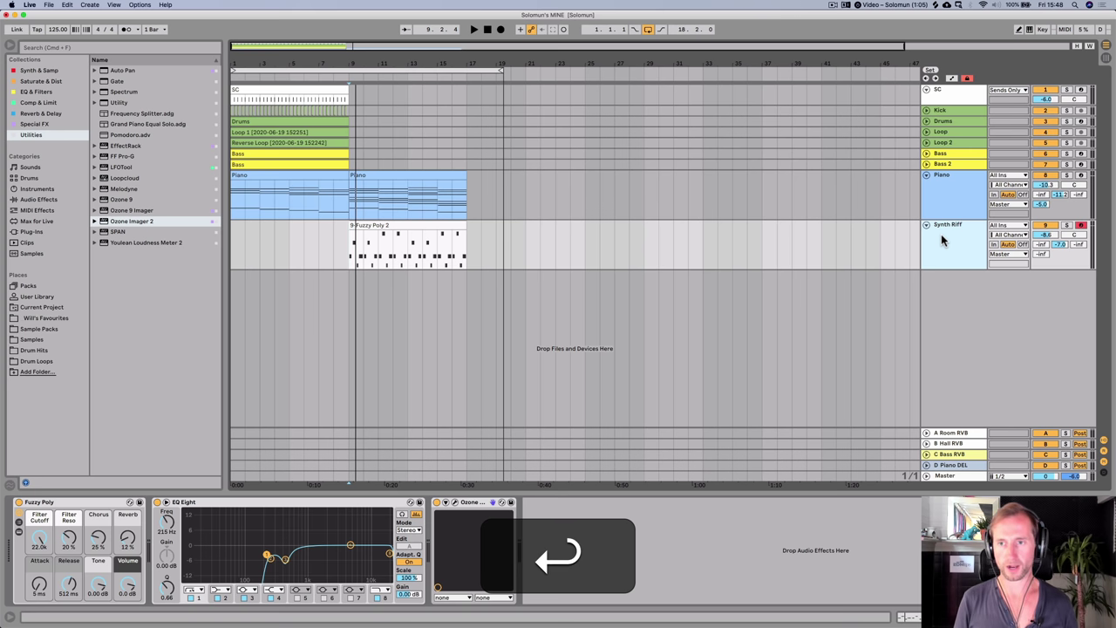
- Colour the Synth Riff track turquoise and assign the track colour to its clips
{"action": "right_click", "coordinate": [941, 233]}
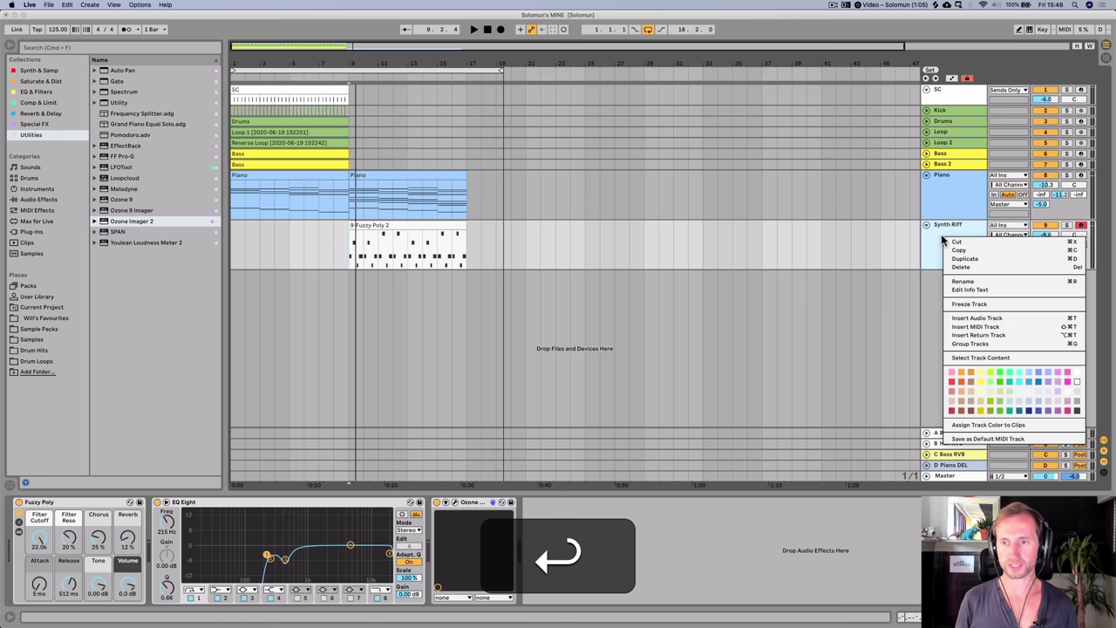
{"action": "left_click", "coordinate": [1018, 374]}
{"action": "right_click", "coordinate": [949, 262]}
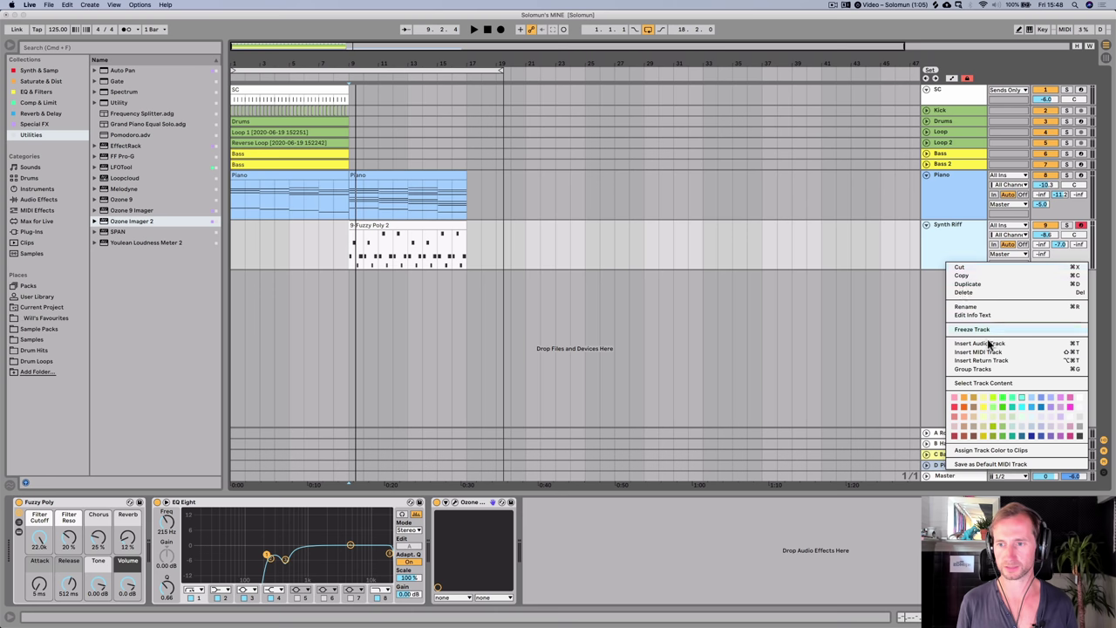
{"action": "left_click", "coordinate": [974, 451]}
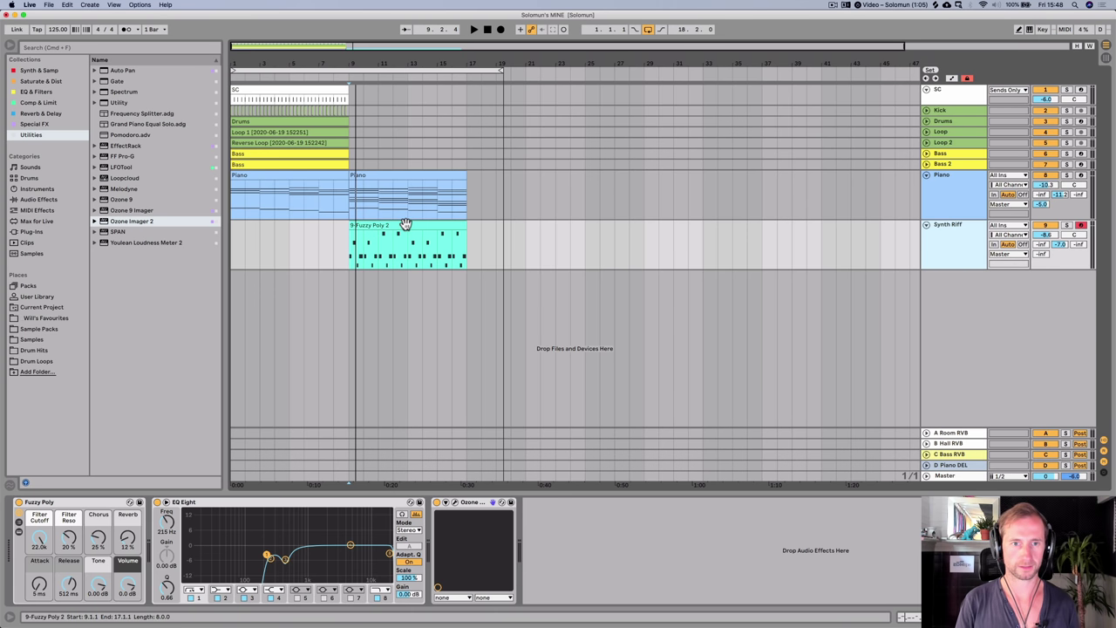
- Rename the 9-Fuzzy Poly 2 clip to Synth Riff and save the set
{"action": "key", "text": "cmd+r"}
{"action": "type", "text": "Synth R"}
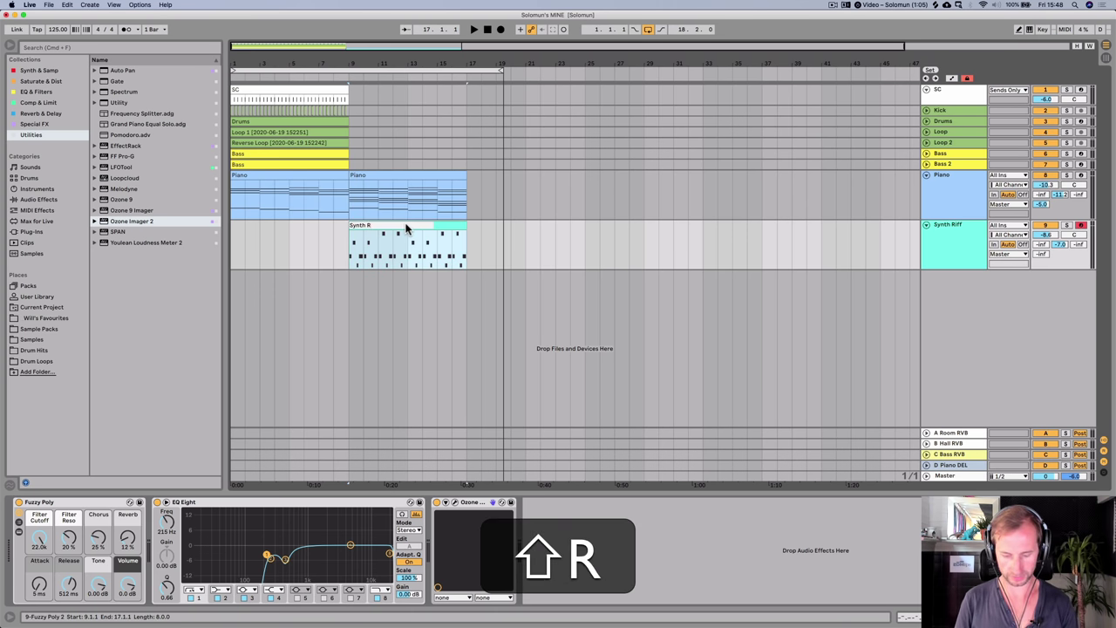
{"action": "type", "text": "iff"}
{"action": "key", "text": "Return"}
{"action": "key", "text": "super+Return"}
{"action": "key", "text": "super+s"}
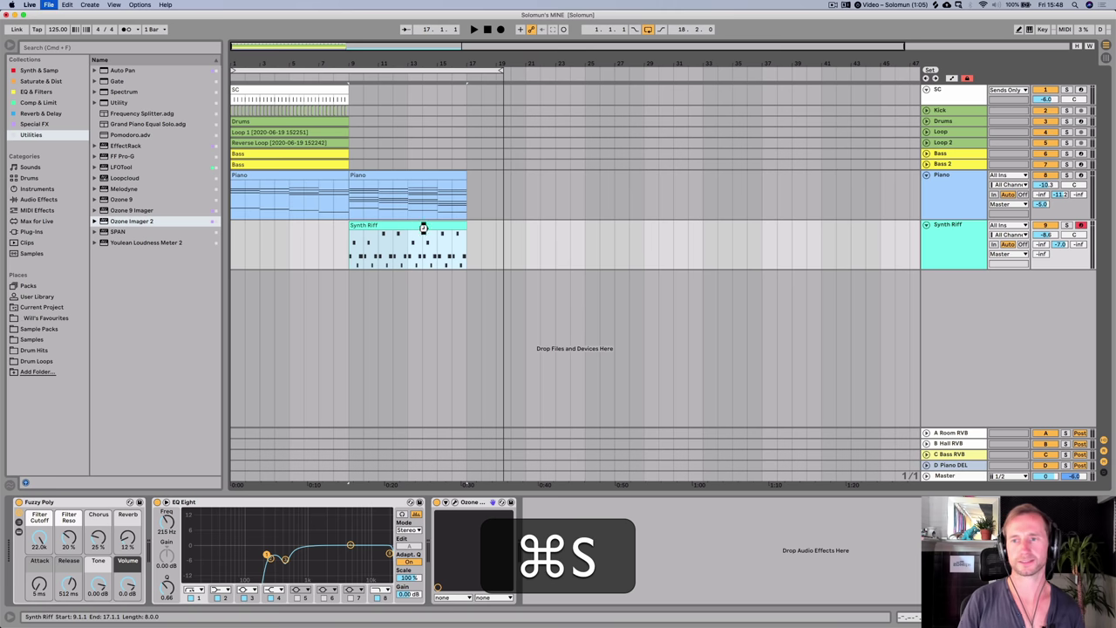
- Fold the Piano and Synth Riff tracks in the arrangement and save the set
{"action": "left_click", "coordinate": [926, 175]}
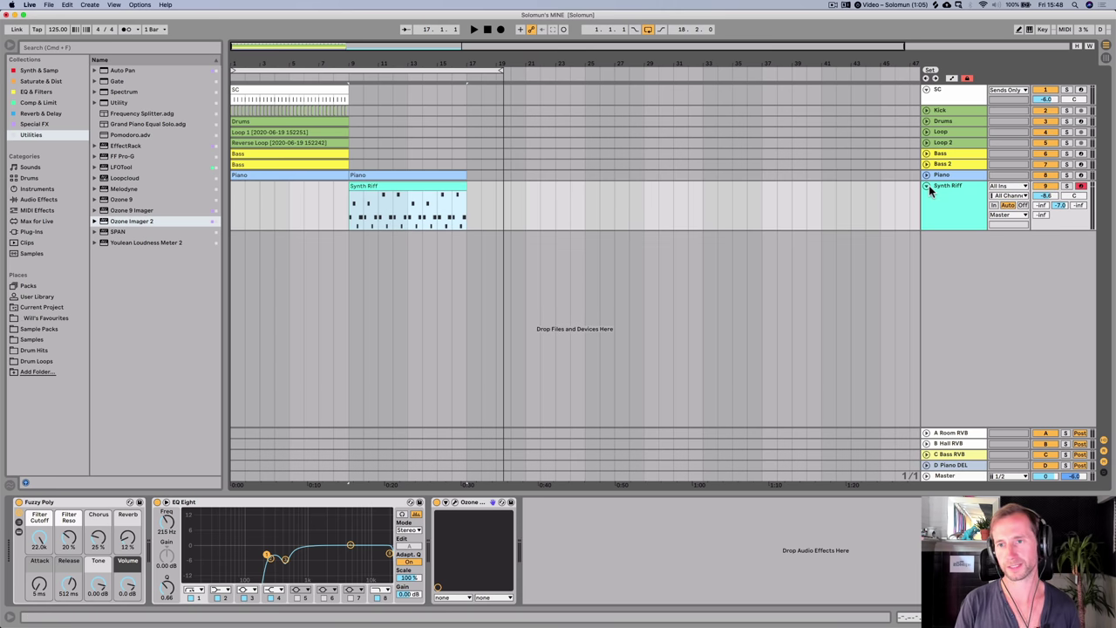
{"action": "left_click", "coordinate": [927, 185]}
{"action": "key", "text": "super+s"}
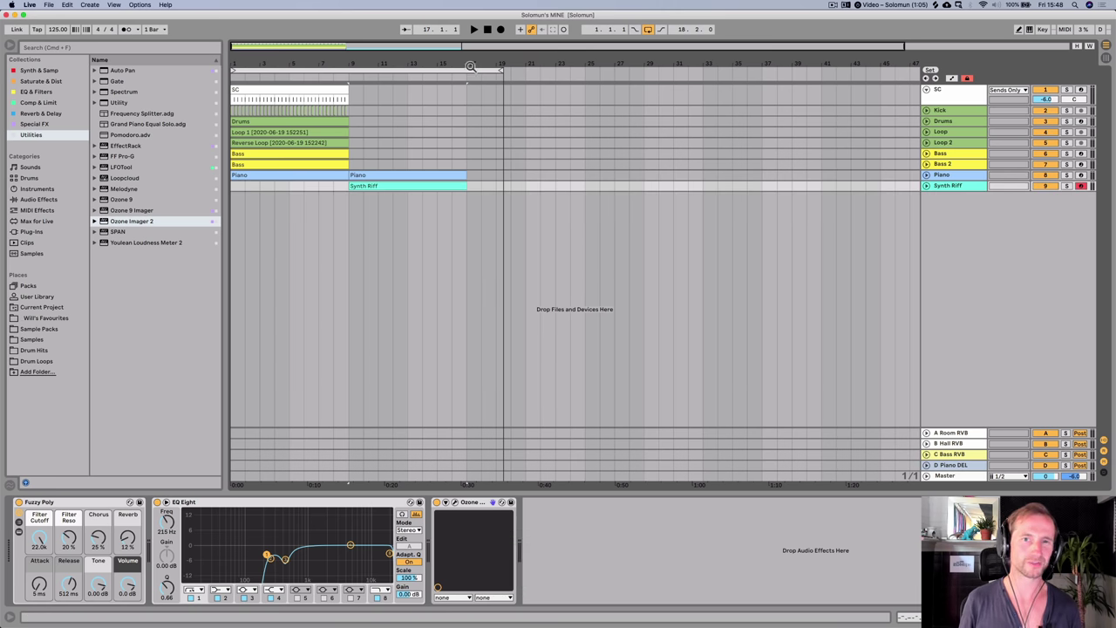
- Extend the arrangement loop from bar 1 to bar 47, a length of 46 bars, and save the set
{"action": "left_click_drag", "start_coordinate": [471, 67], "coordinate": [436, 63]}
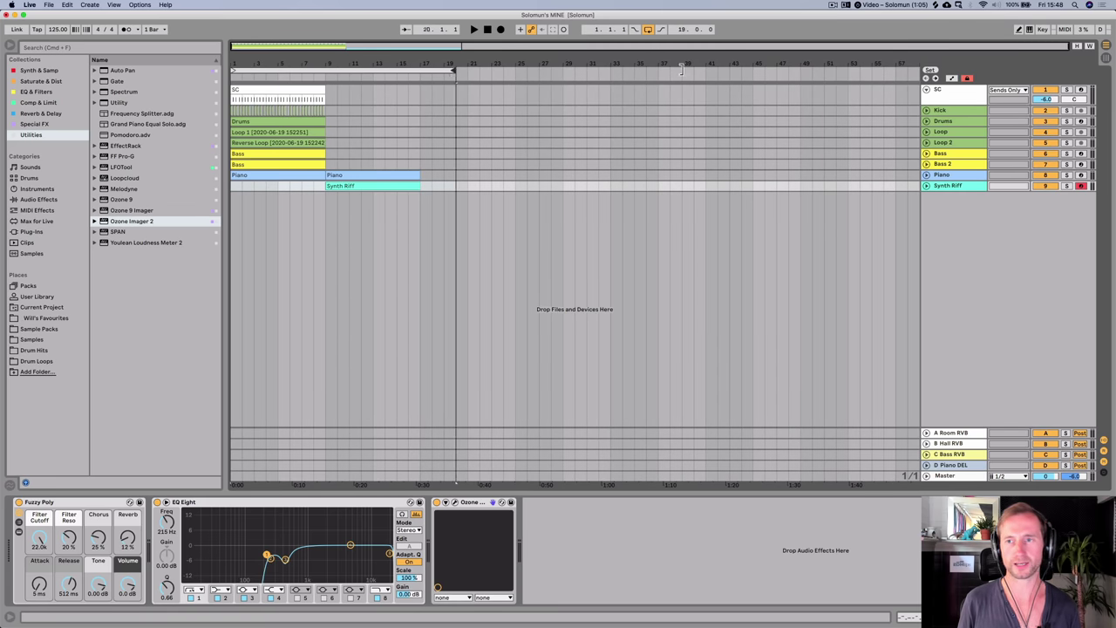
{"action": "left_click", "coordinate": [777, 70]}
{"action": "key", "text": "super+s"}
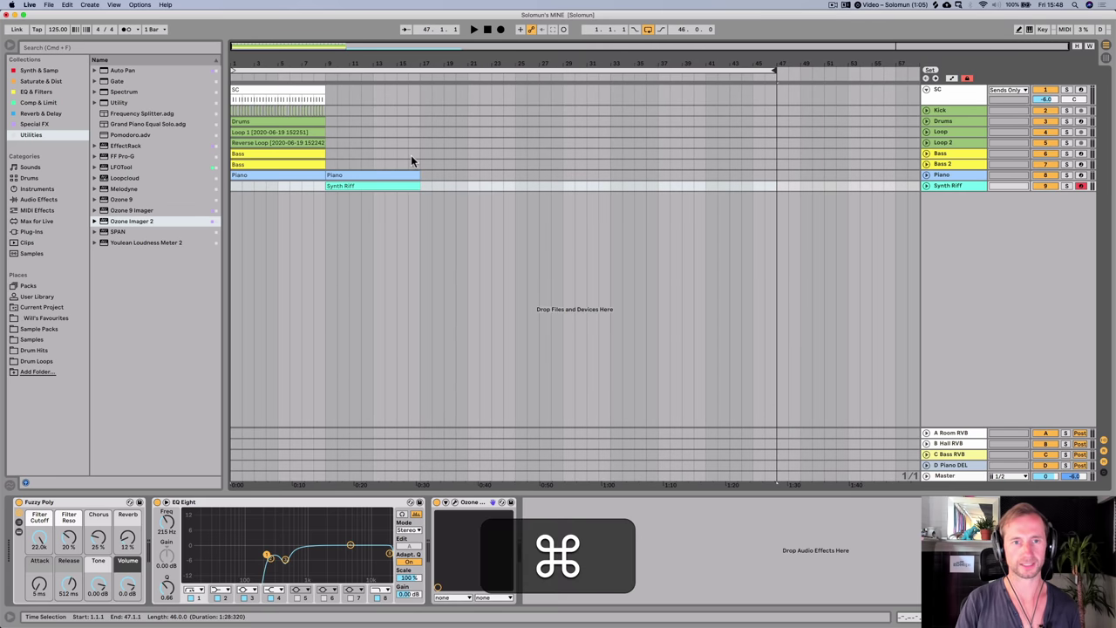
- Insert a new audio track below the Drums track and leave its default name
{"action": "left_click", "coordinate": [956, 122]}
{"action": "key", "text": "super+t"}
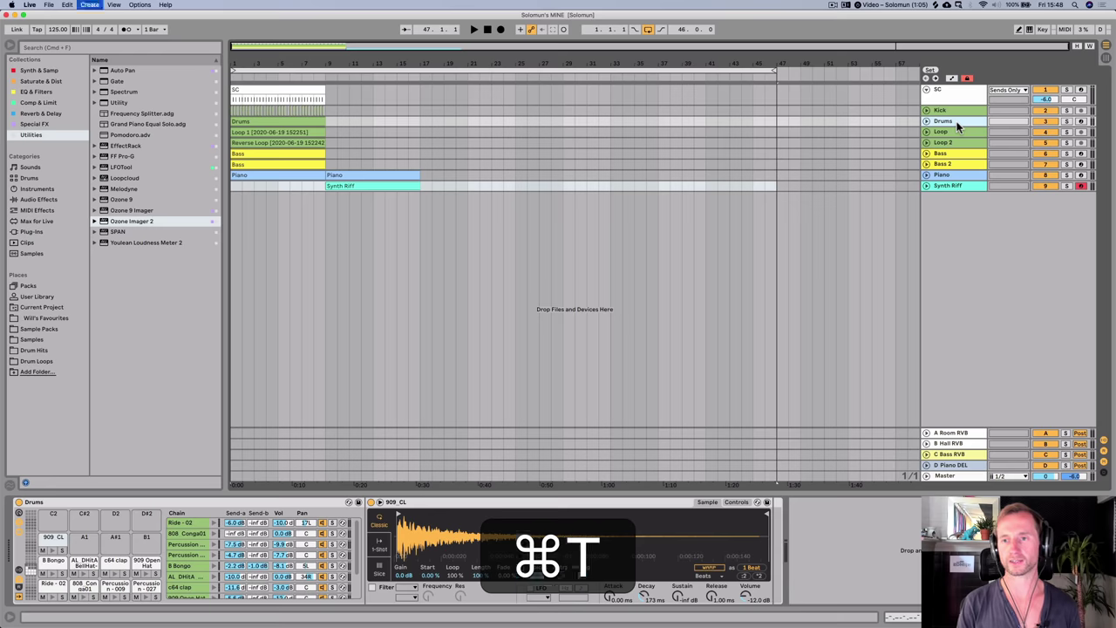
{"action": "key", "text": "super+r"}
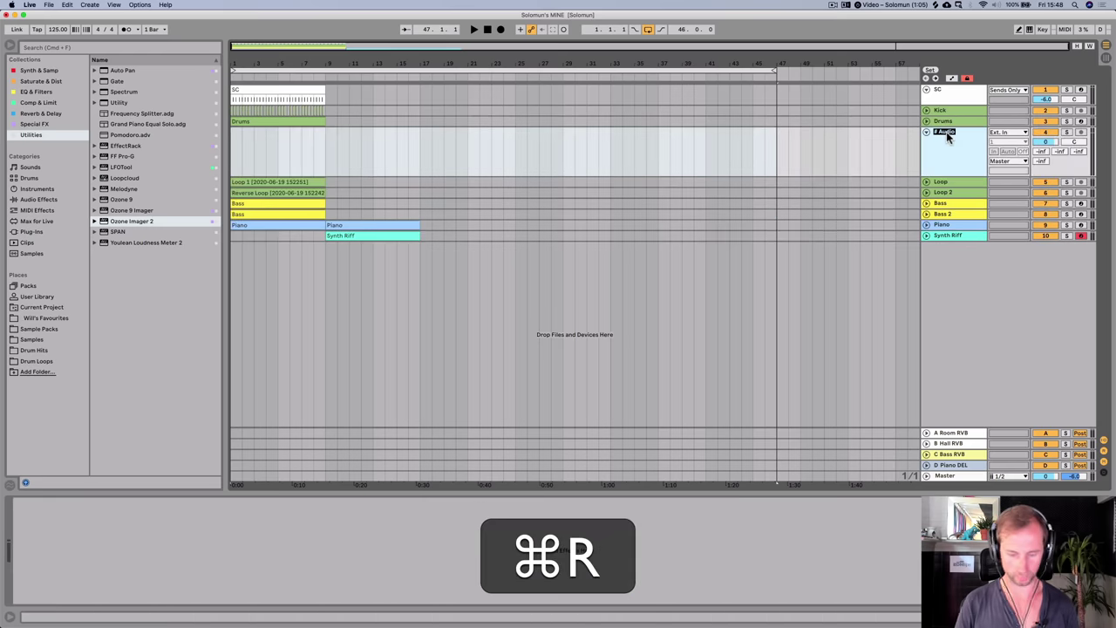
{"action": "key", "text": "Return"}
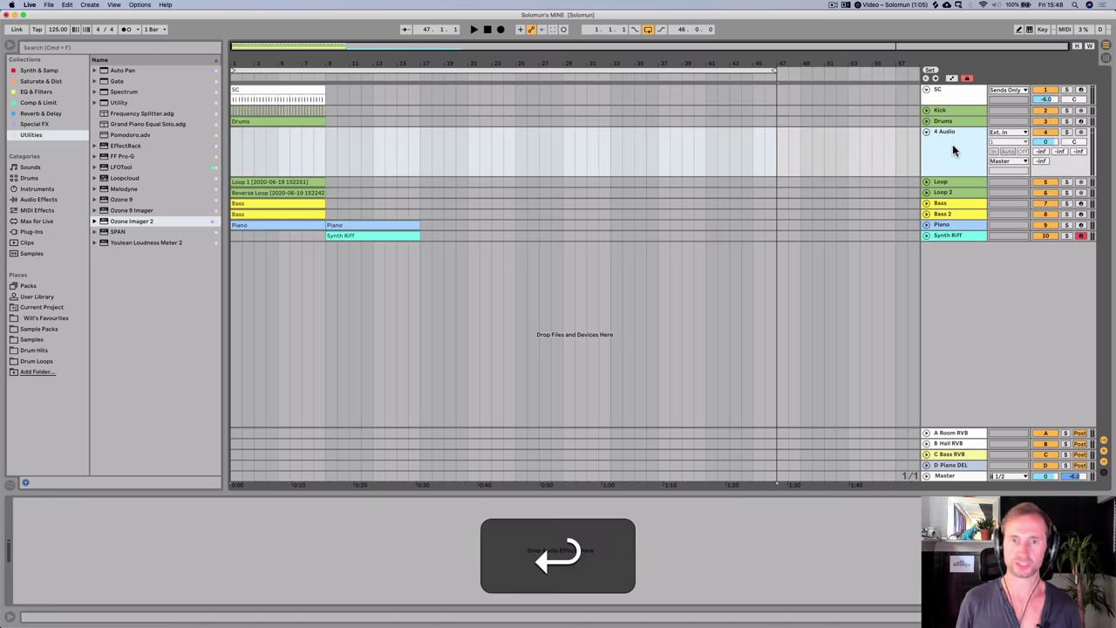
- Open the current project's Samples folder in the browser to list its imported samples
{"action": "left_click", "coordinate": [35, 340]}
{"action": "key", "text": "Up"}
{"action": "key", "text": "Up"}
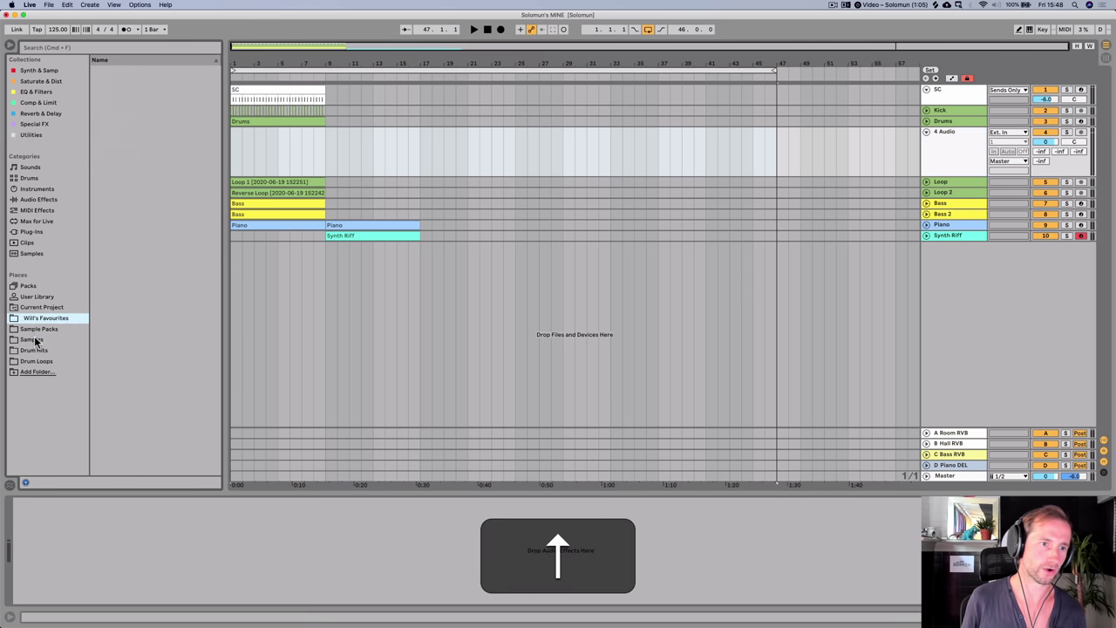
{"action": "key", "text": "Up"}
{"action": "left_click", "coordinate": [112, 84]}
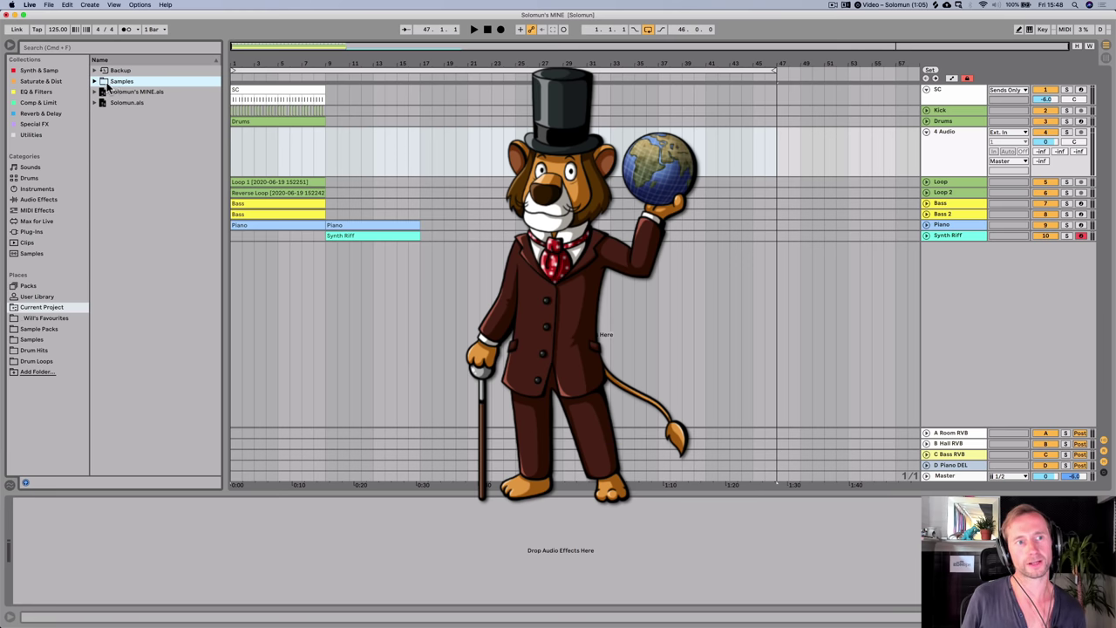
{"action": "key", "text": "Right"}
{"action": "key", "text": "Left"}
{"action": "key", "text": "Right"}
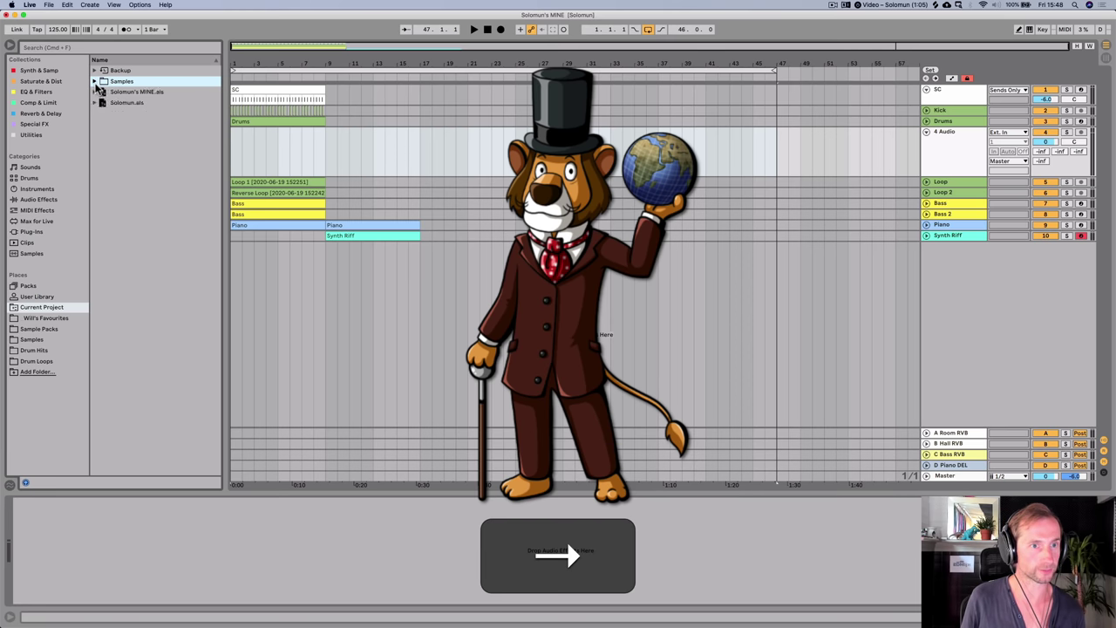
{"action": "key", "text": "Left"}
{"action": "key", "text": "Right"}
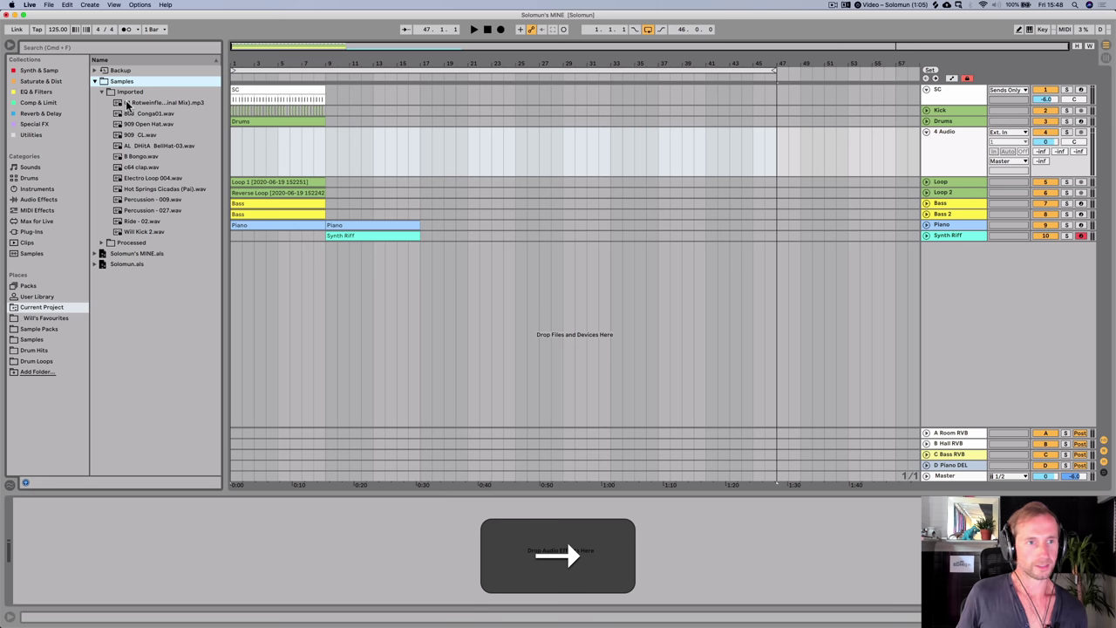
- Place Hot Springs Cicadas (Pai).wav at bar 1 of the new audio track, set the track volume to -9.9 dB and start playback
{"action": "left_click", "coordinate": [142, 145]}
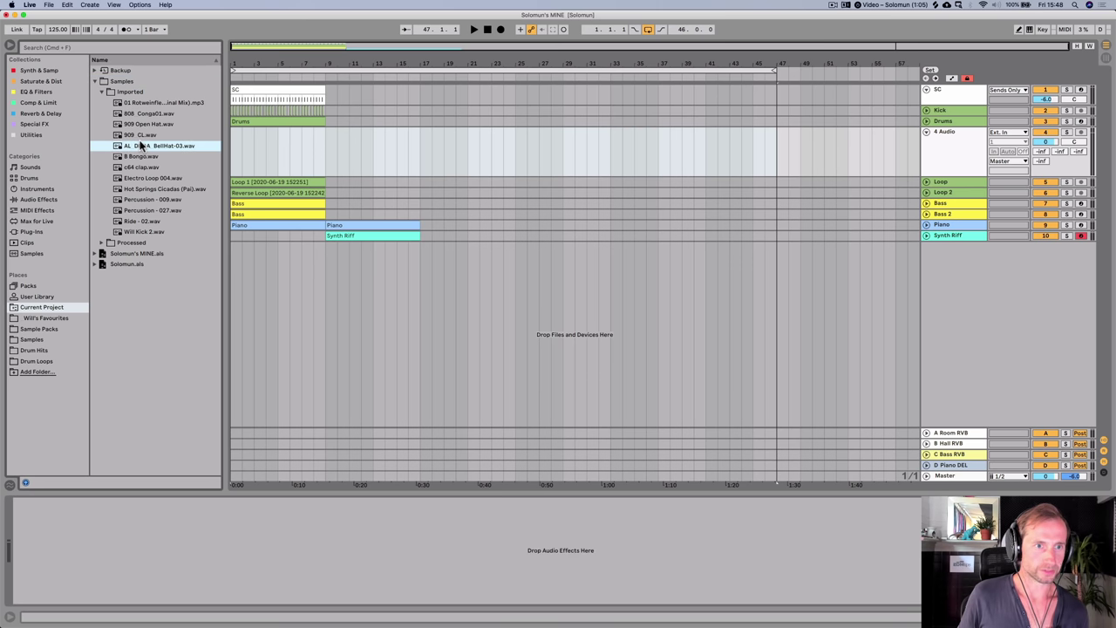
{"action": "key", "text": "Down"}
{"action": "key", "text": "Down"}
{"action": "key", "text": "Down"}
{"action": "key", "text": "Down"}
{"action": "key", "text": "Down"}
{"action": "key", "text": "Up"}
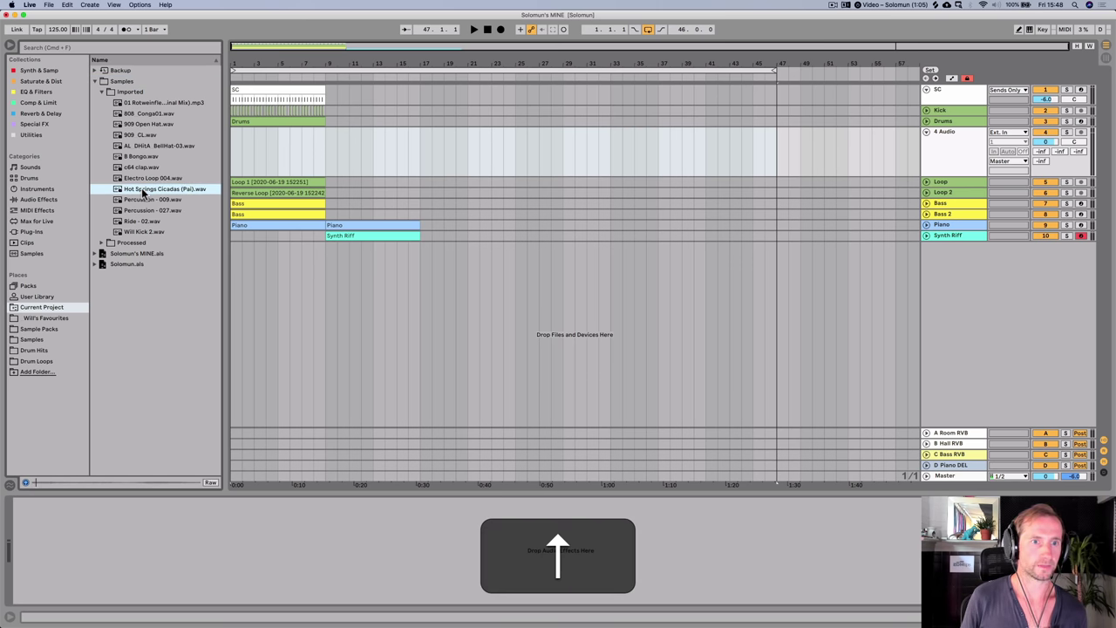
{"action": "left_click_drag", "start_coordinate": [142, 190], "coordinate": [241, 158]}
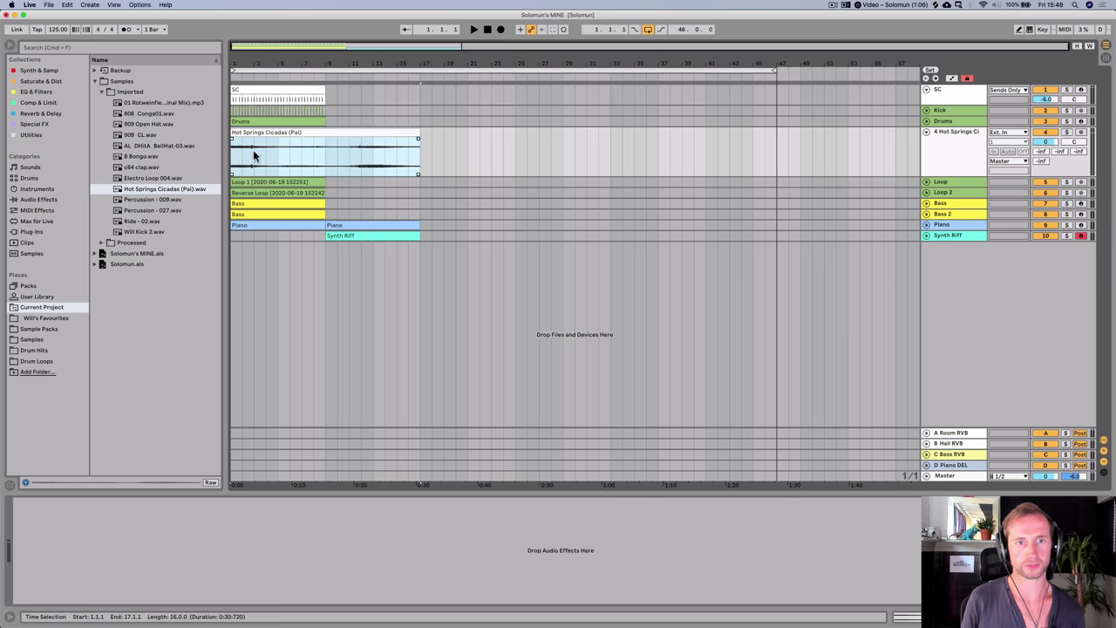
{"action": "key", "text": "space"}
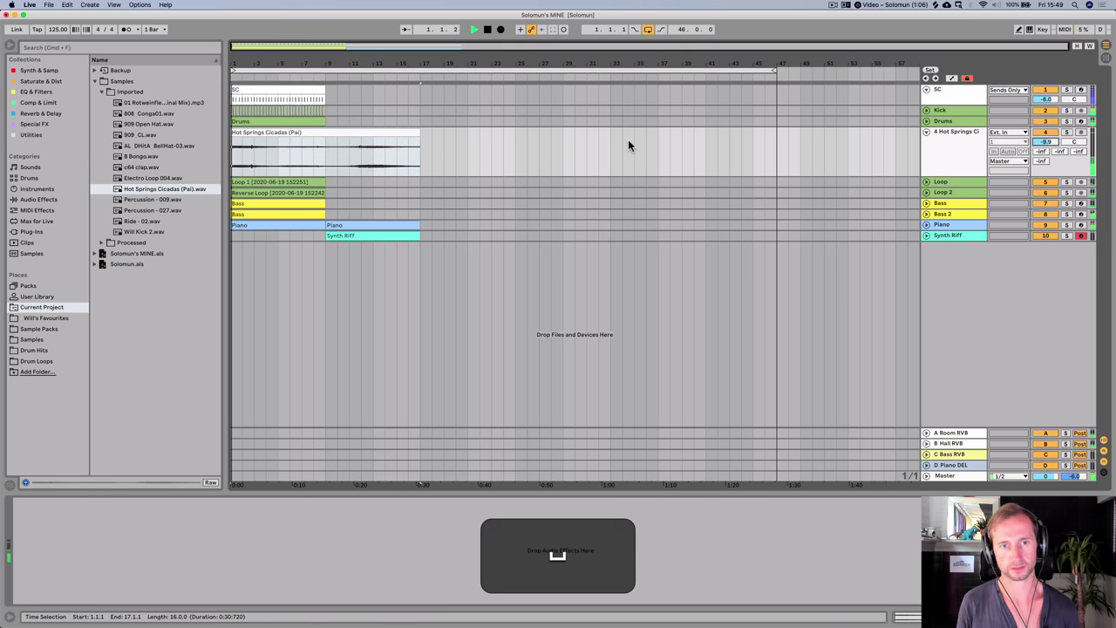
- Solo the Hot Springs Cicadas track, add EQ Eight and set its low cut to 864 Hz
{"action": "left_click", "coordinate": [1065, 132]}
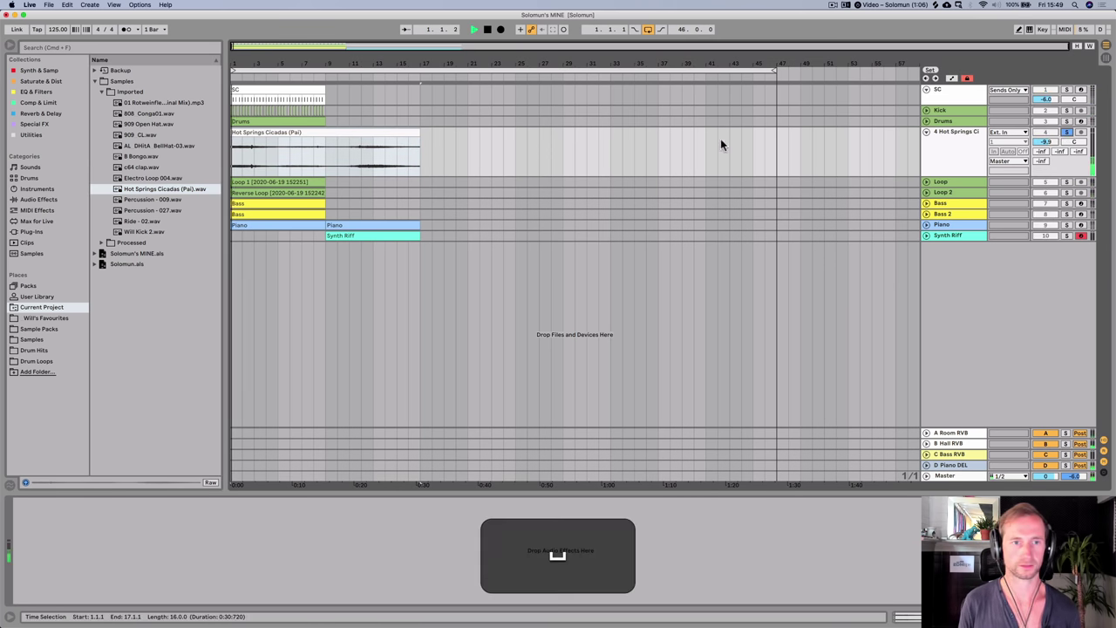
{"action": "key", "text": "space"}
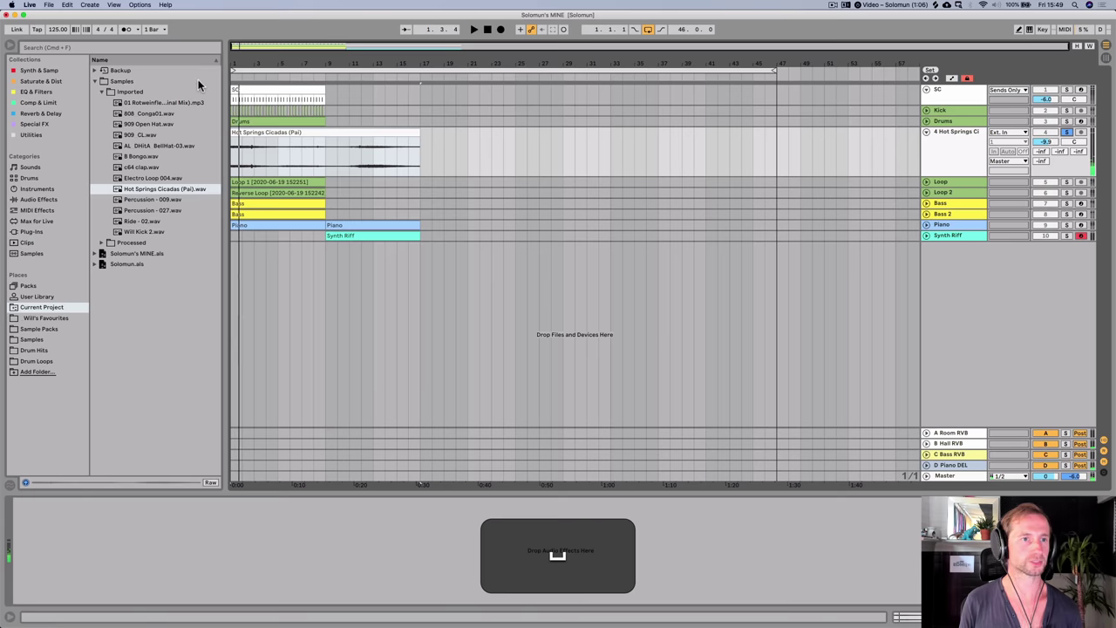
{"action": "left_click", "coordinate": [33, 92]}
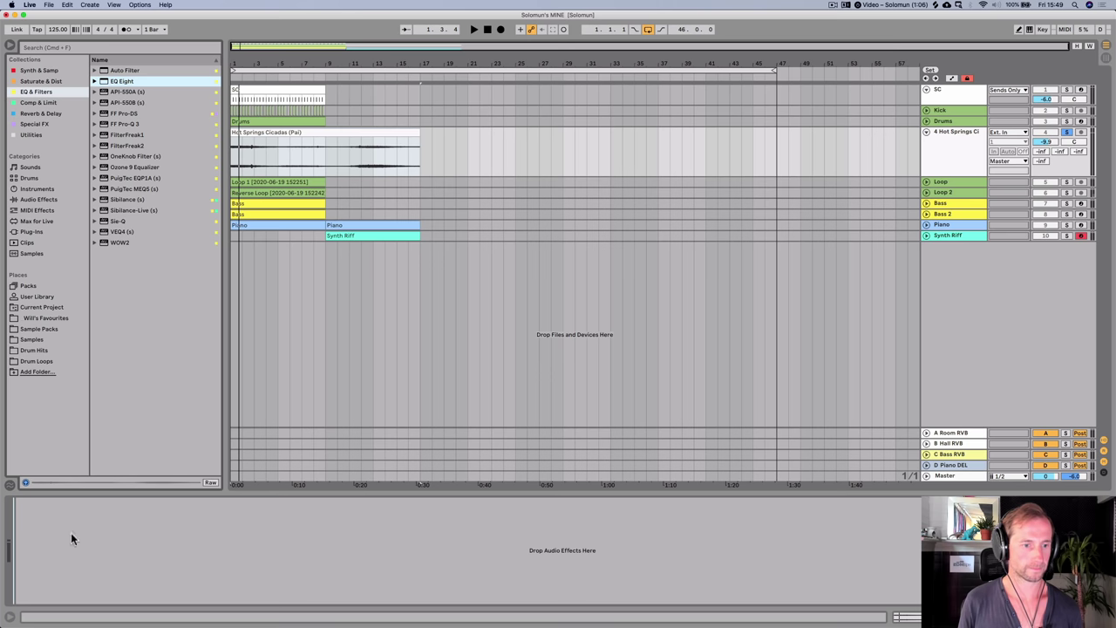
{"action": "key", "text": "space"}
{"action": "left_click_drag", "start_coordinate": [71, 532], "coordinate": [180, 554]}
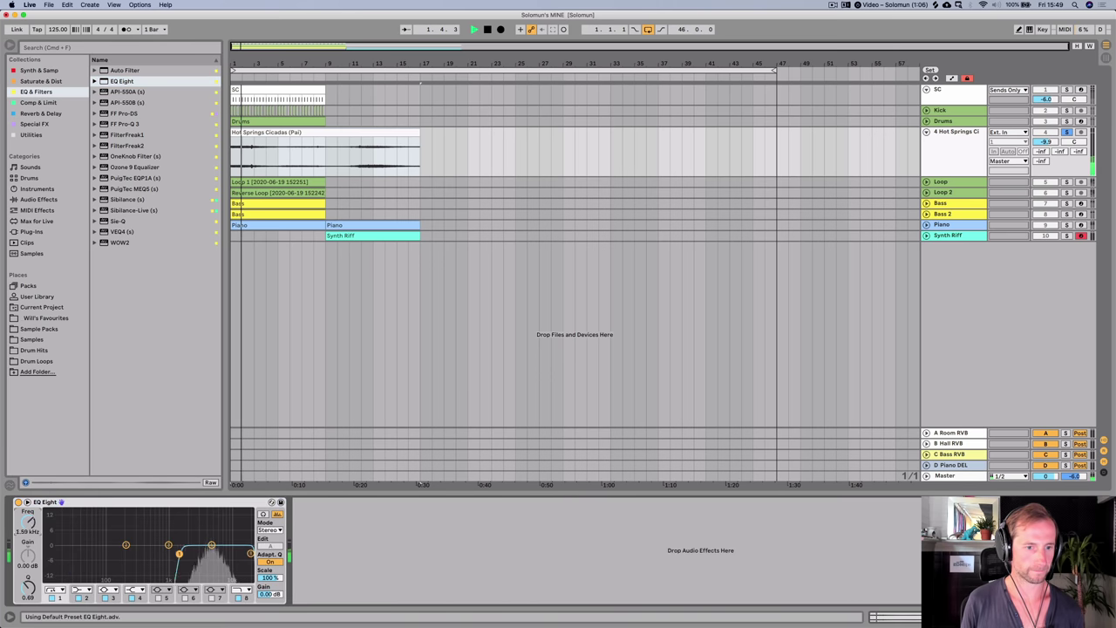
{"action": "key", "text": "space"}
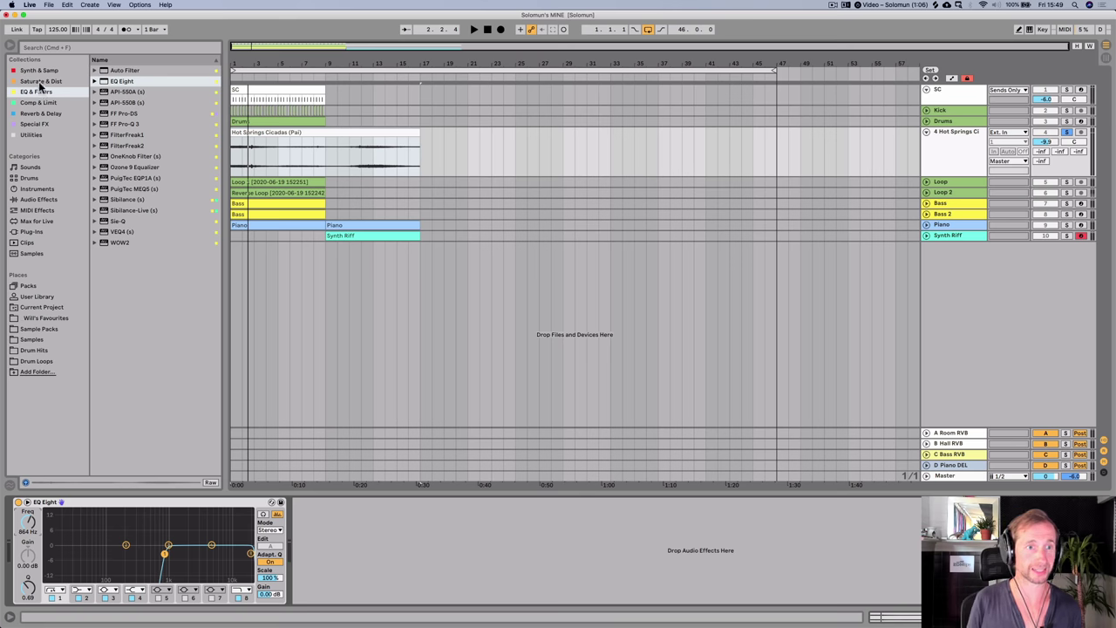
- Add Auto Filter after EQ Eight with an LFO amount of 30.0 and a filter frequency of 1.86 kHz
{"action": "left_click", "coordinate": [122, 72]}
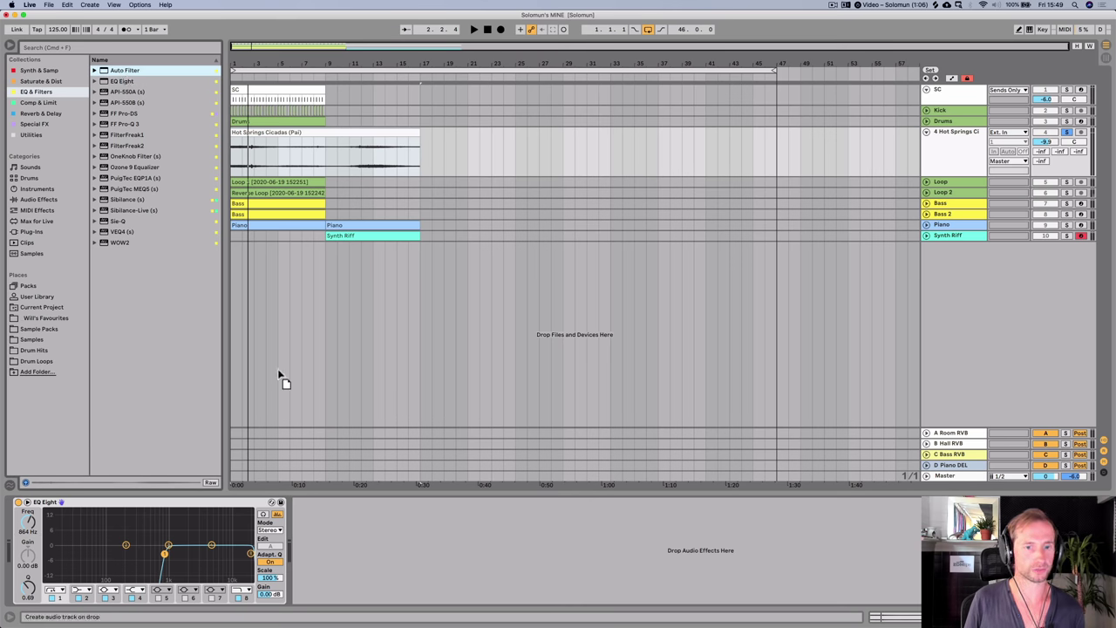
{"action": "left_click_drag", "start_coordinate": [340, 602], "coordinate": [339, 600]}
{"action": "left_click_drag", "start_coordinate": [487, 531], "coordinate": [488, 515]}
{"action": "key", "text": "space"}
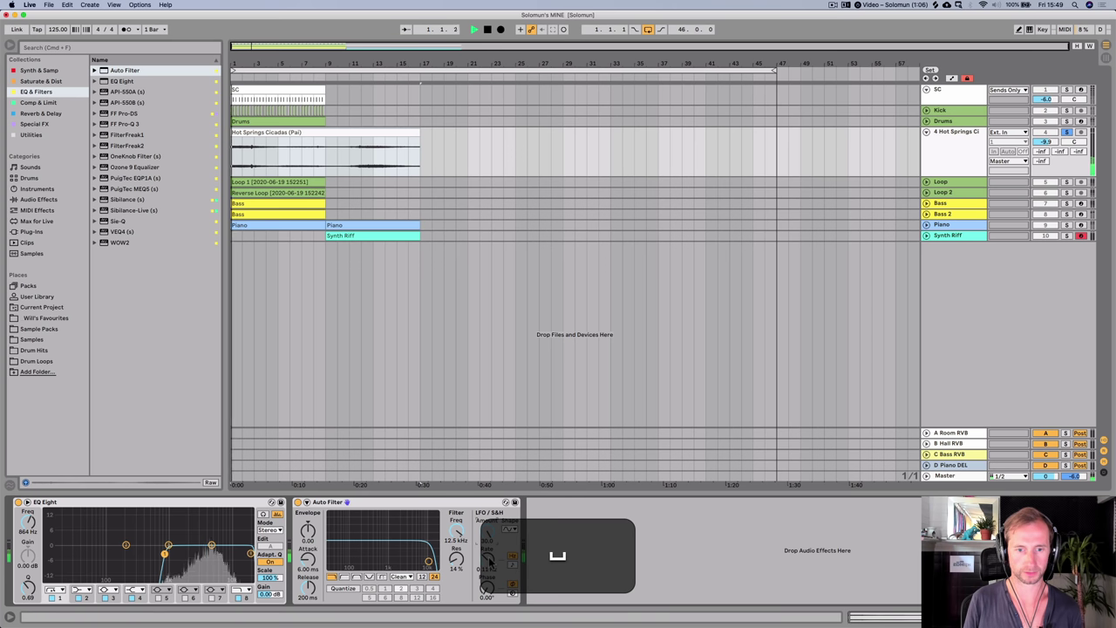
{"action": "left_click_drag", "start_coordinate": [461, 533], "coordinate": [461, 532]}
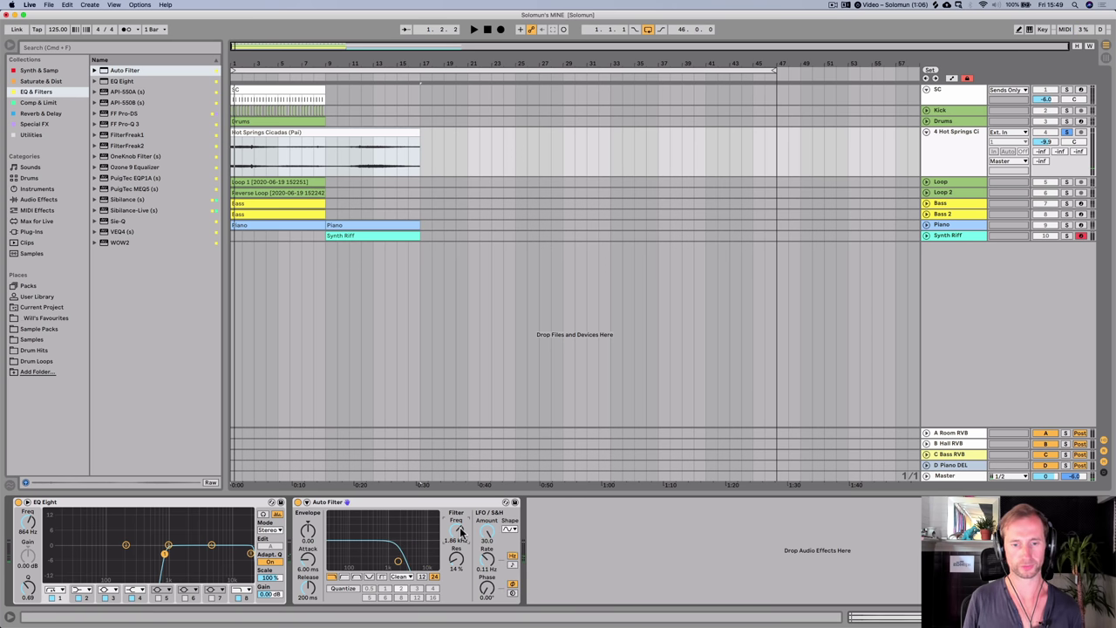
- Sync the Auto Filter's LFO to the tempo and set its rate to 1/32 while auditioning the cicadas
{"action": "key", "text": "space"}
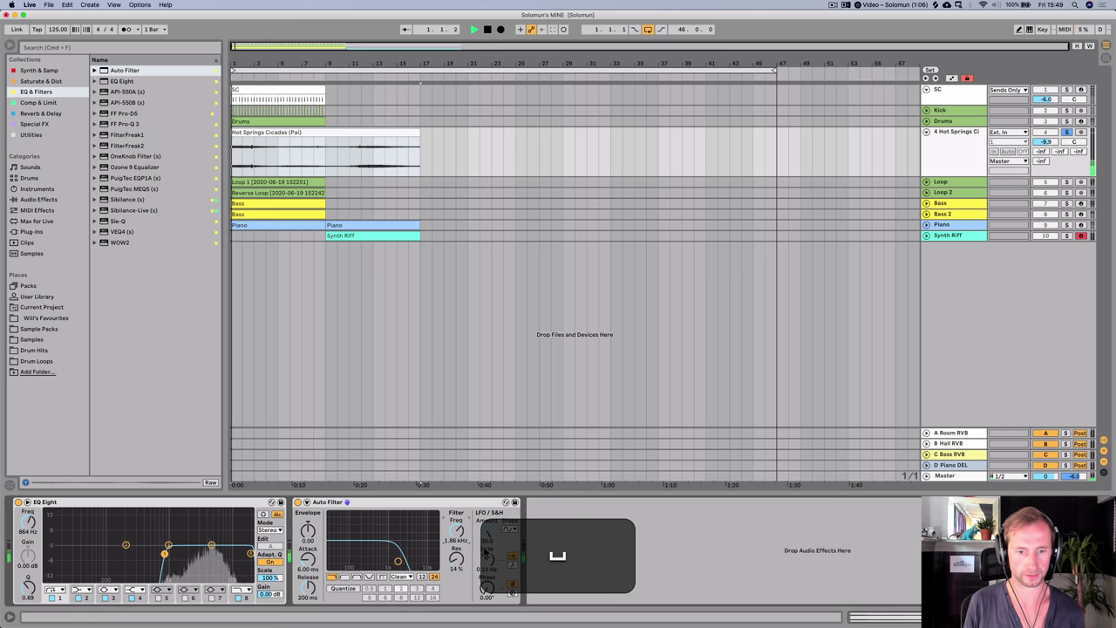
{"action": "left_click_drag", "start_coordinate": [488, 558], "coordinate": [487, 551]}
{"action": "key", "text": "space"}
{"action": "key", "text": "space"}
{"action": "left_click", "coordinate": [512, 565]}
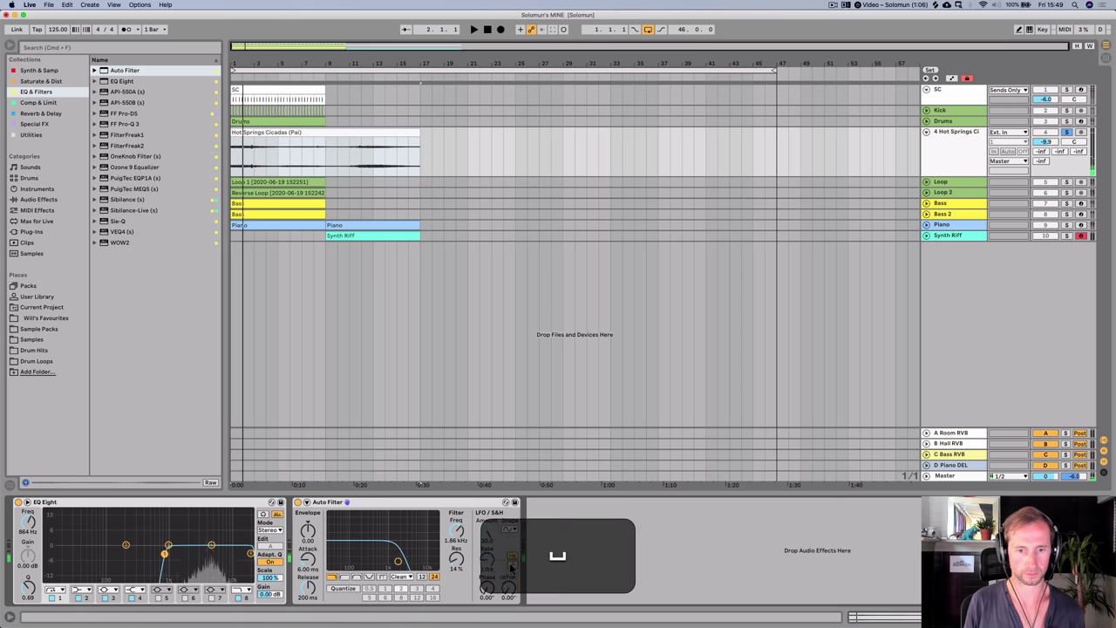
{"action": "key", "text": "space"}
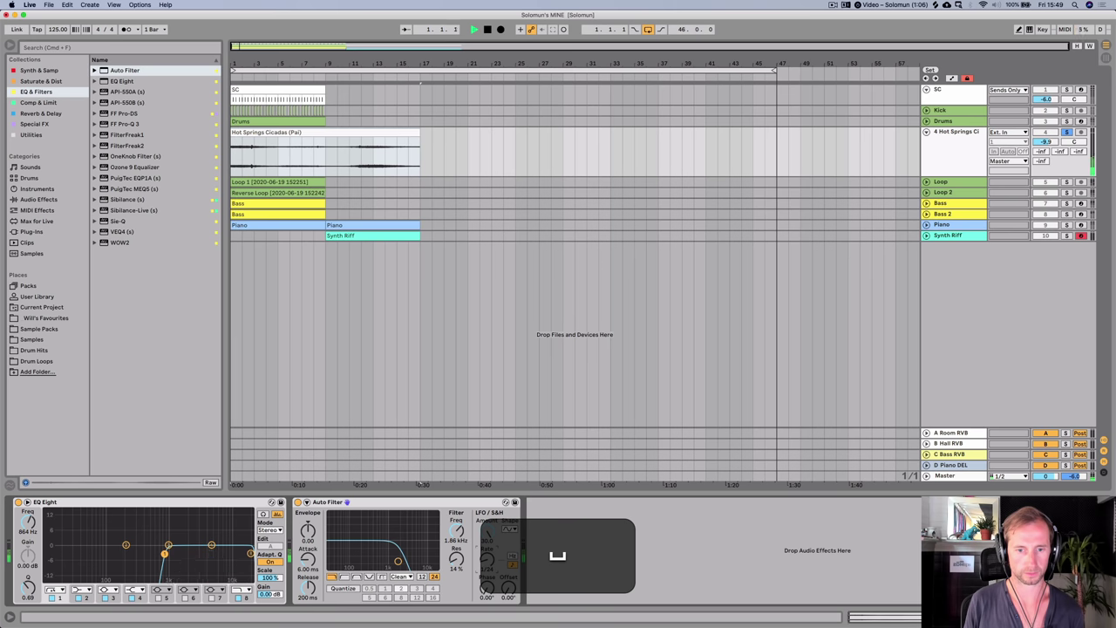
{"action": "key", "text": "space"}
{"action": "key", "text": "space"}
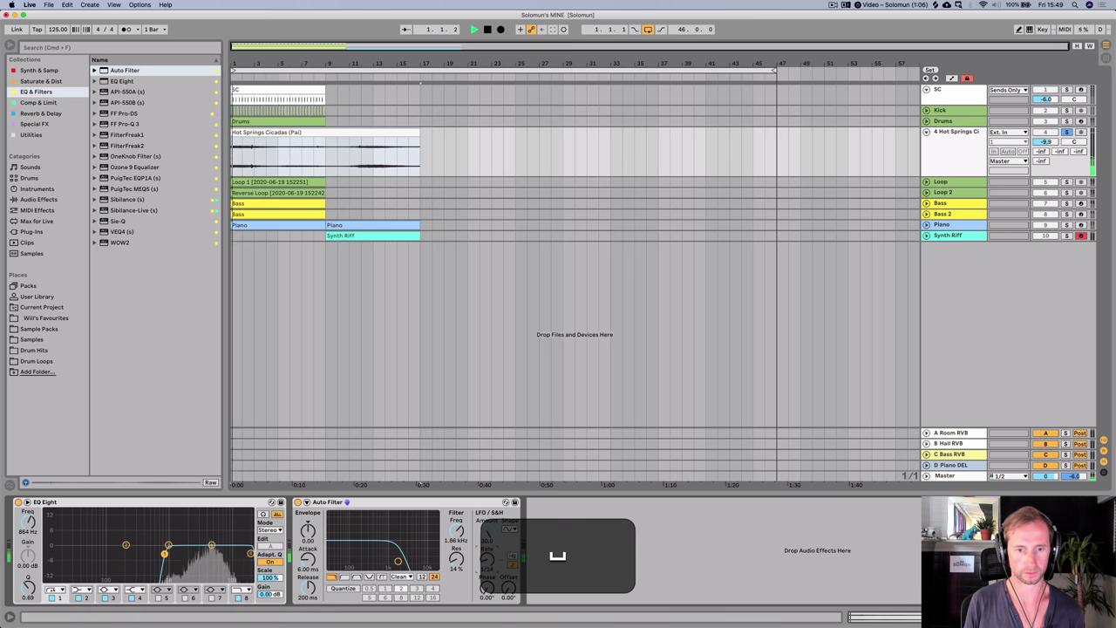
{"action": "key", "text": "space"}
{"action": "key", "text": "space"}
{"action": "key", "text": "space"}
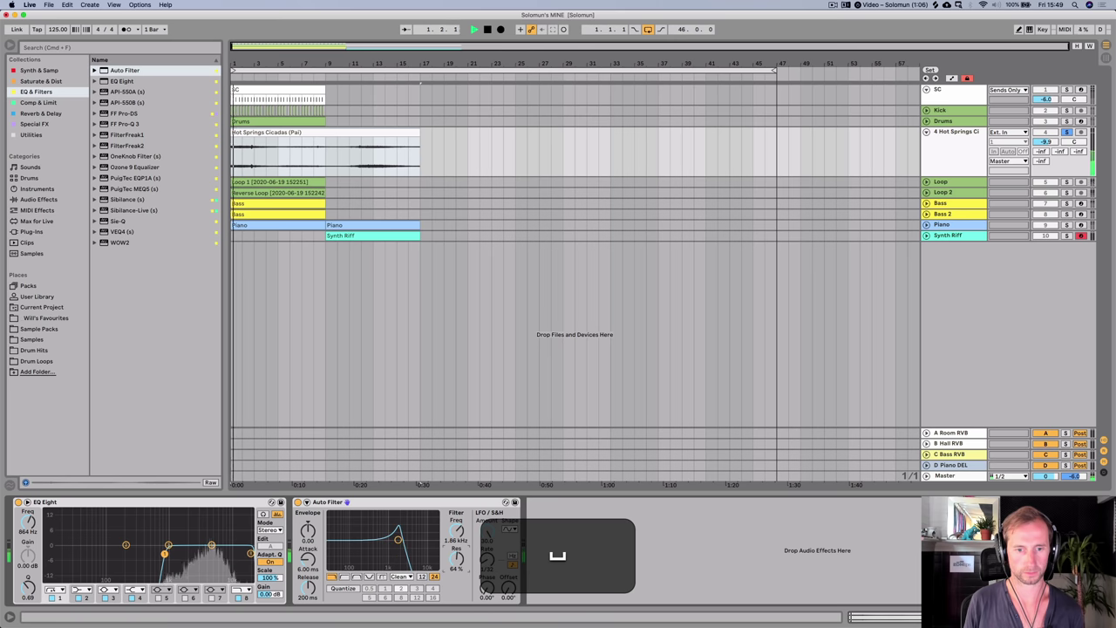
- Set the Auto Filter's resonance to 55% and its frequency to 1.43 kHz
{"action": "mouse_move", "coordinate": [454, 552]}
{"action": "left_mouse_down"}
{"action": "mouse_move", "coordinate": [456, 514]}
{"action": "mouse_move", "coordinate": [456, 572]}
{"action": "left_mouse_up"}
{"action": "key", "text": "space"}
{"action": "key", "text": "space"}
{"action": "key", "text": "space"}
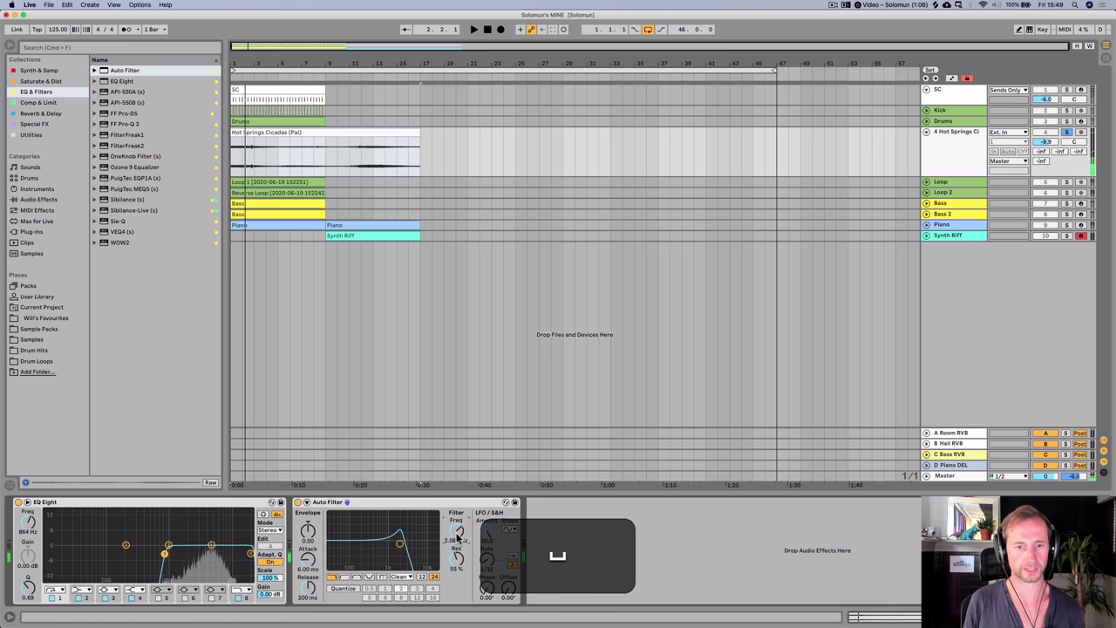
{"action": "left_click_drag", "start_coordinate": [456, 534], "coordinate": [456, 545]}
{"action": "key", "text": "space"}
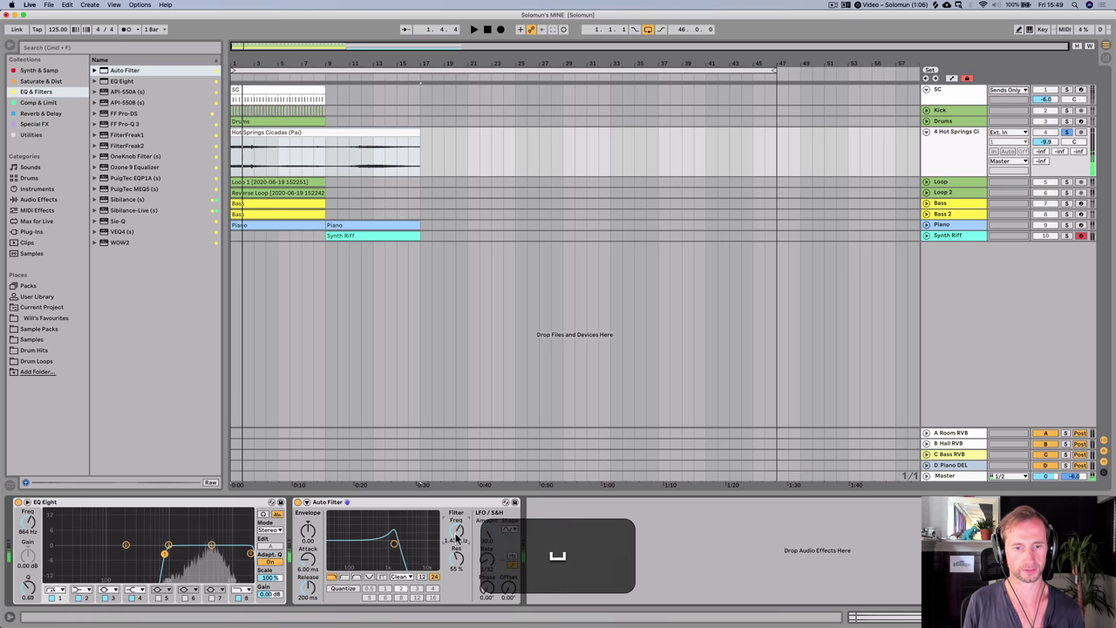
- Move Auto Filter before EQ Eight, and set the EQ's low cut to 1.82 kHz and high cut to 10.7 kHz
{"action": "left_click_drag", "start_coordinate": [392, 504], "coordinate": [144, 540]}
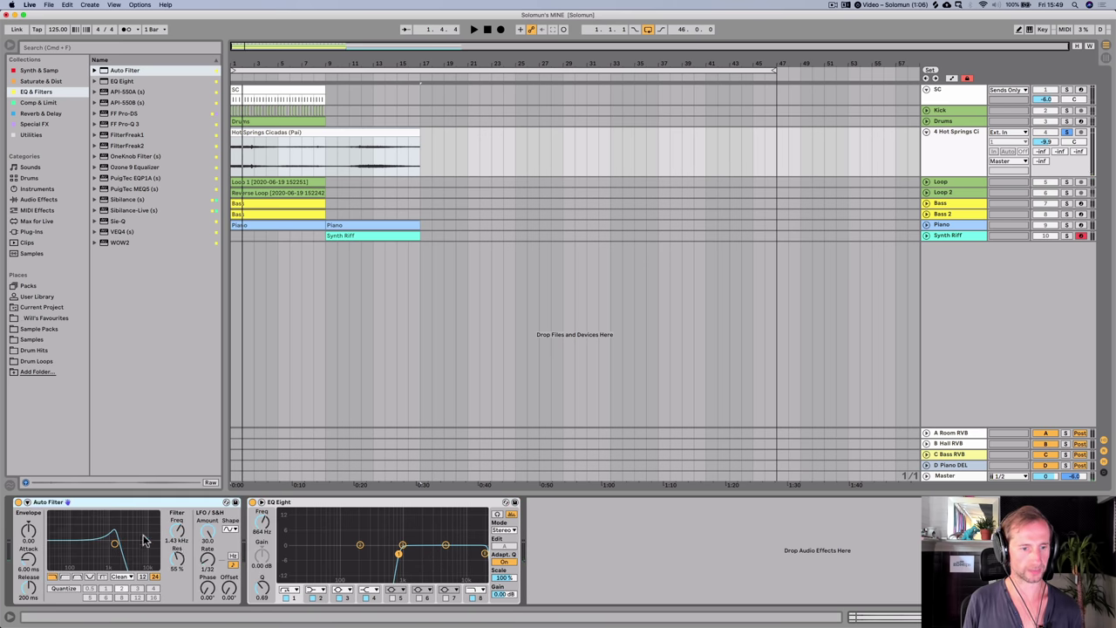
{"action": "key", "text": "space"}
{"action": "left_click_drag", "start_coordinate": [399, 554], "coordinate": [411, 553]}
{"action": "key", "text": "space"}
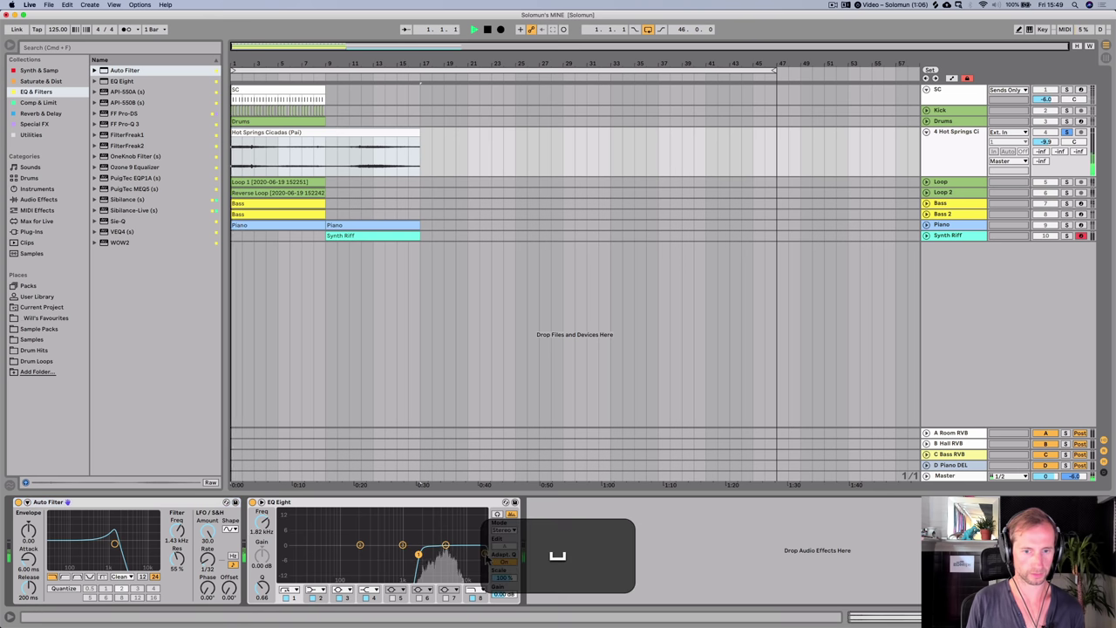
{"action": "left_click_drag", "start_coordinate": [483, 553], "coordinate": [467, 553]}
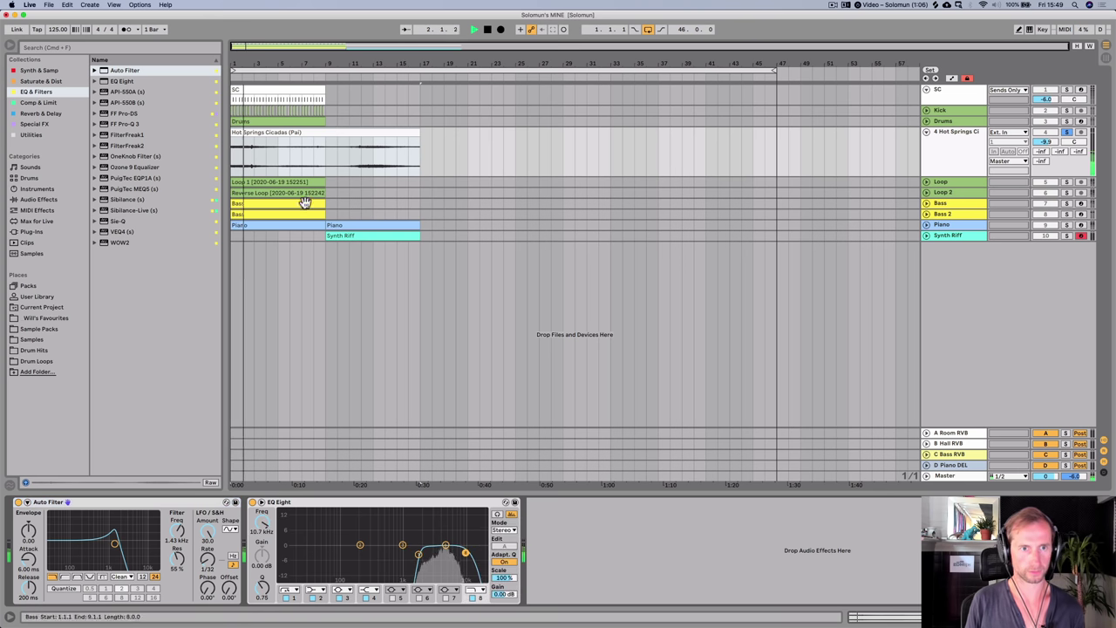
{"action": "key", "text": "space"}
- Trim the cicada clip to bar 1 only and fade it out over about the second half of the bar
{"action": "left_click_drag", "start_coordinate": [253, 157], "coordinate": [417, 157]}
{"action": "key", "text": "BackSpace"}
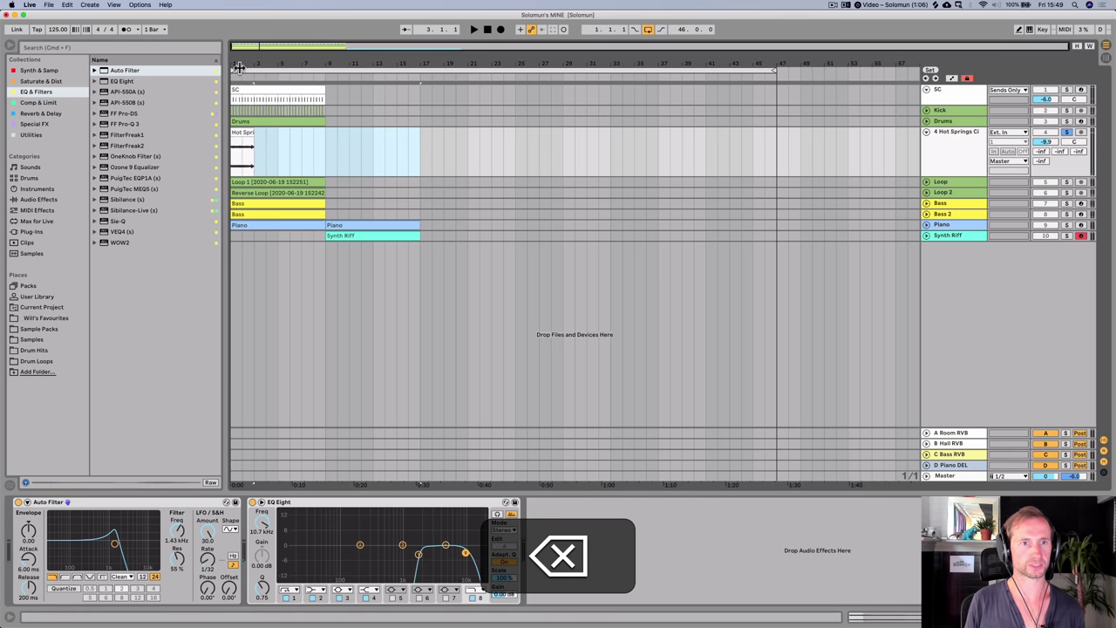
{"action": "left_click_drag", "start_coordinate": [238, 67], "coordinate": [285, 142]}
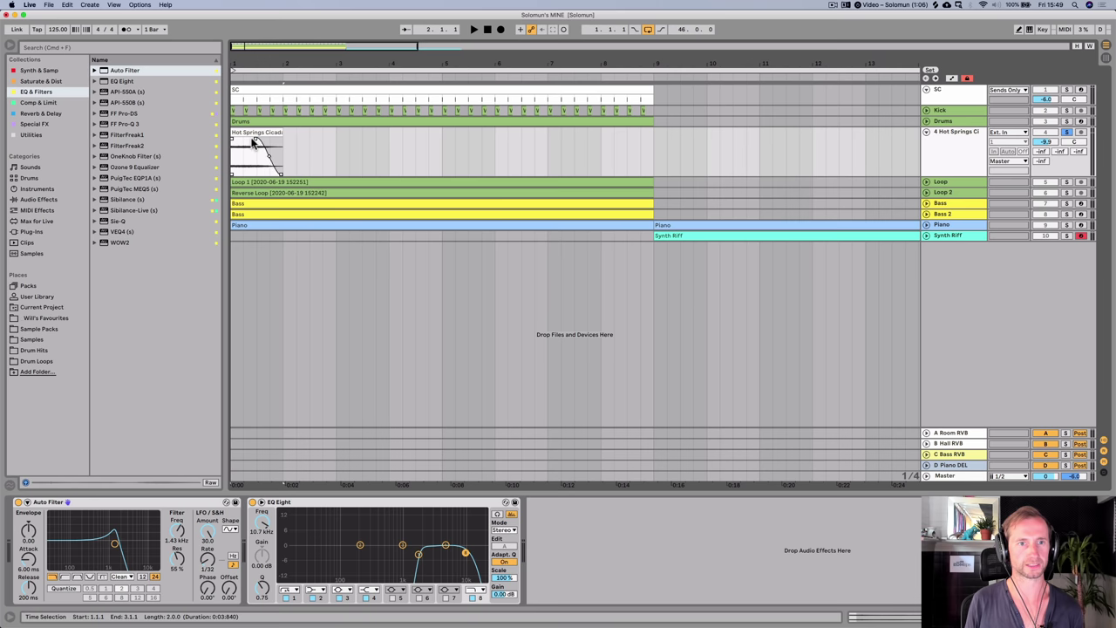
{"action": "key", "text": "space"}
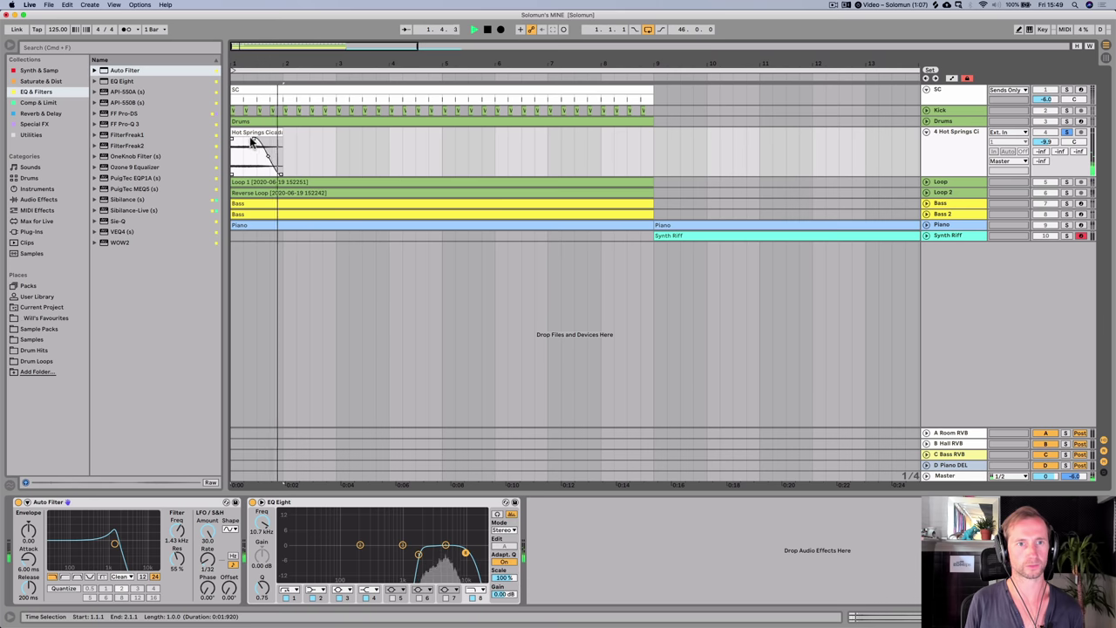
{"action": "key", "text": "space"}
{"action": "key", "text": "space"}
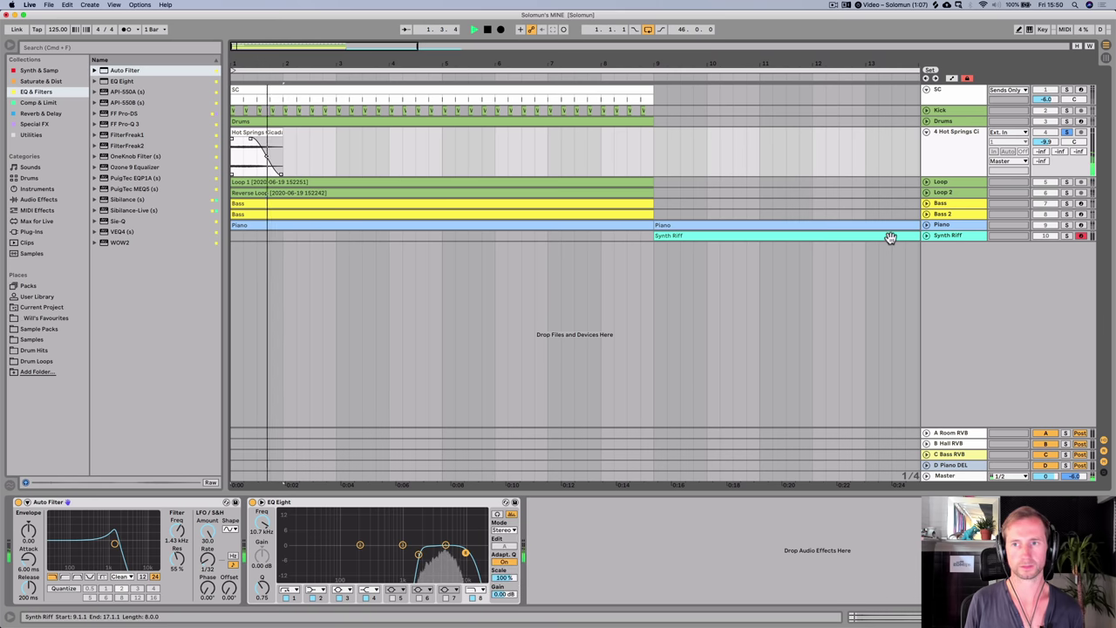
{"action": "key", "text": "space"}
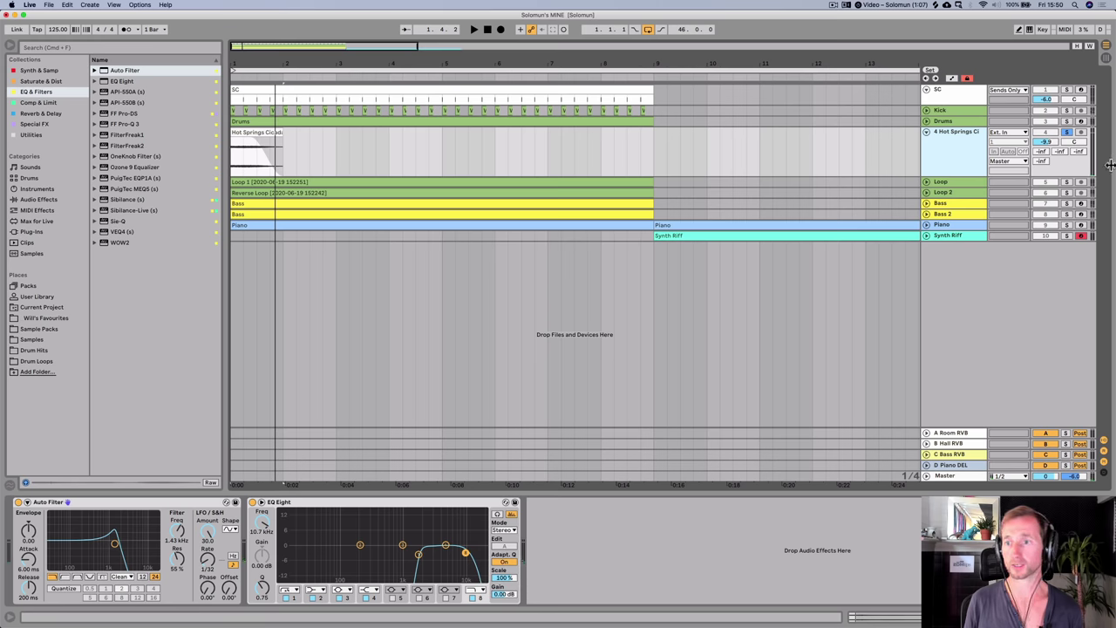
- Try sending the cicada track to the D Piano DEL return at -11.0 dB and inspect the return's devices
{"action": "key", "text": "Tab"}
{"action": "key", "text": "Tab"}
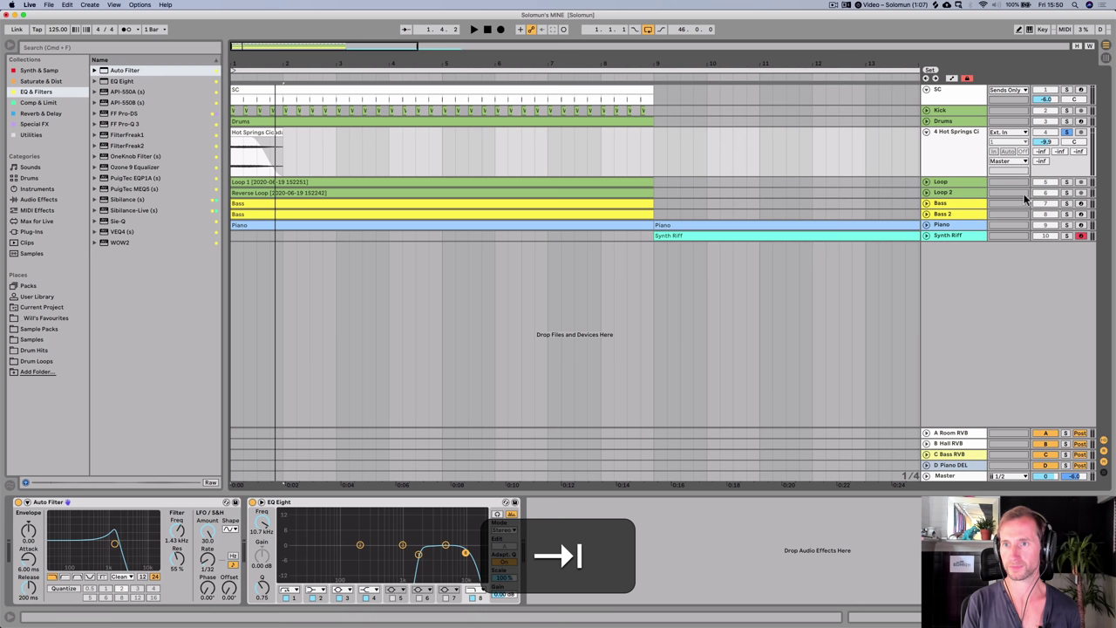
{"action": "key", "text": "space"}
{"action": "mouse_move", "coordinate": [1041, 162]}
{"action": "left_mouse_down"}
{"action": "mouse_move", "coordinate": [1041, 144]}
{"action": "mouse_move", "coordinate": [1041, 156]}
{"action": "left_mouse_up"}
{"action": "key", "text": "Tab"}
{"action": "left_click", "coordinate": [1012, 50]}
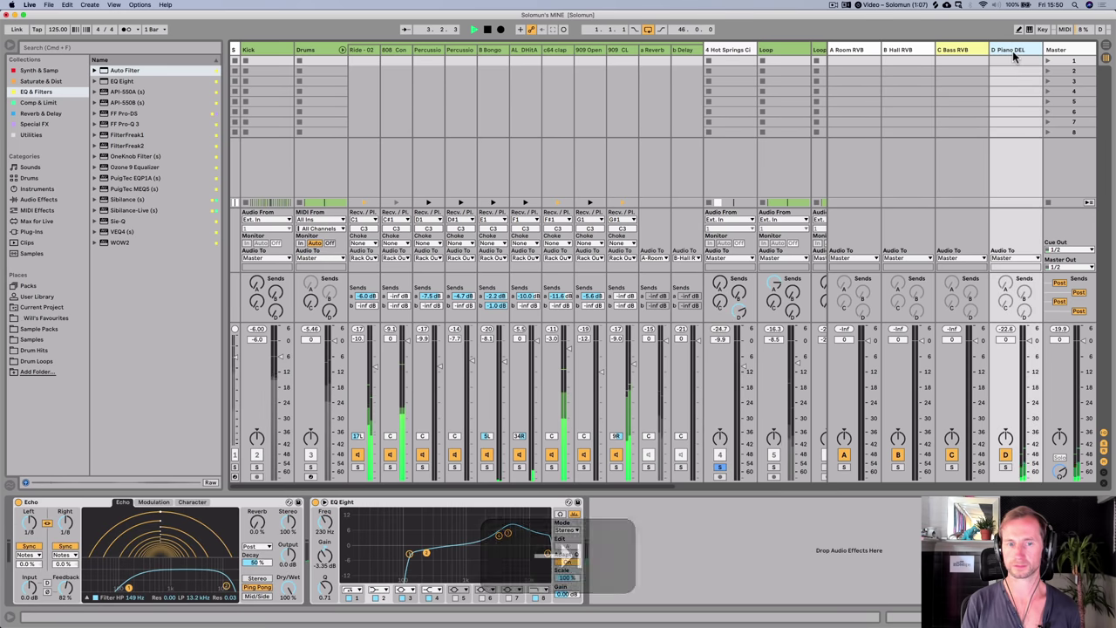
{"action": "key", "text": "space"}
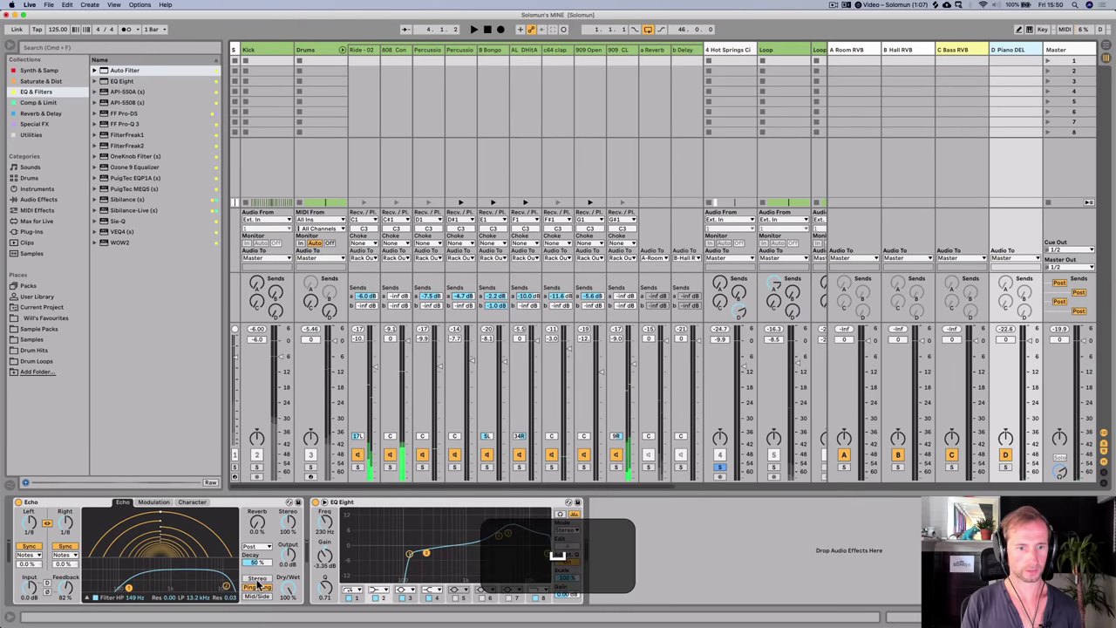
- Audition the cicada hit in the arrangement and reset the track's D Piano DEL send to -inf
{"action": "key", "text": "Tab"}
{"action": "key", "text": "alt+m"}
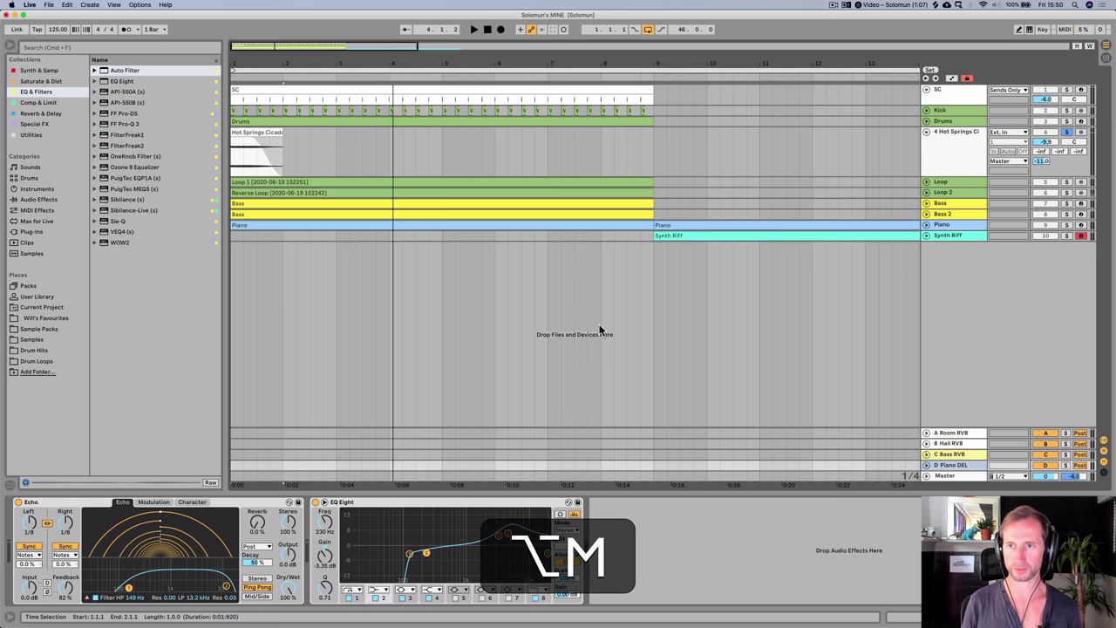
{"action": "key", "text": "alt+space"}
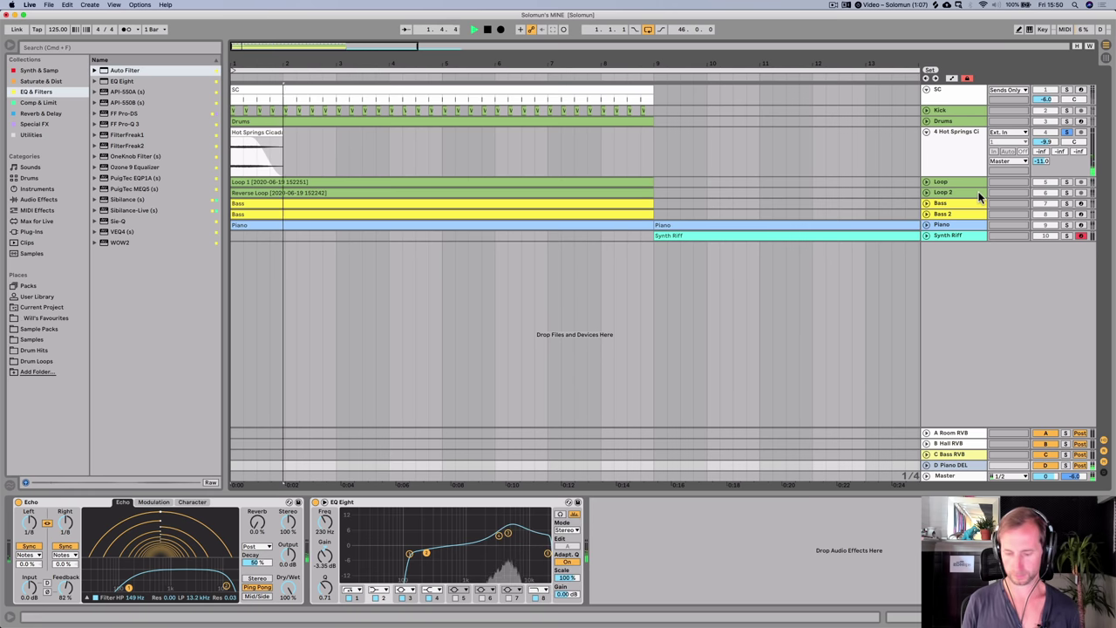
{"action": "key", "text": "alt+m"}
{"action": "key", "text": "space"}
{"action": "left_click", "coordinate": [958, 155]}
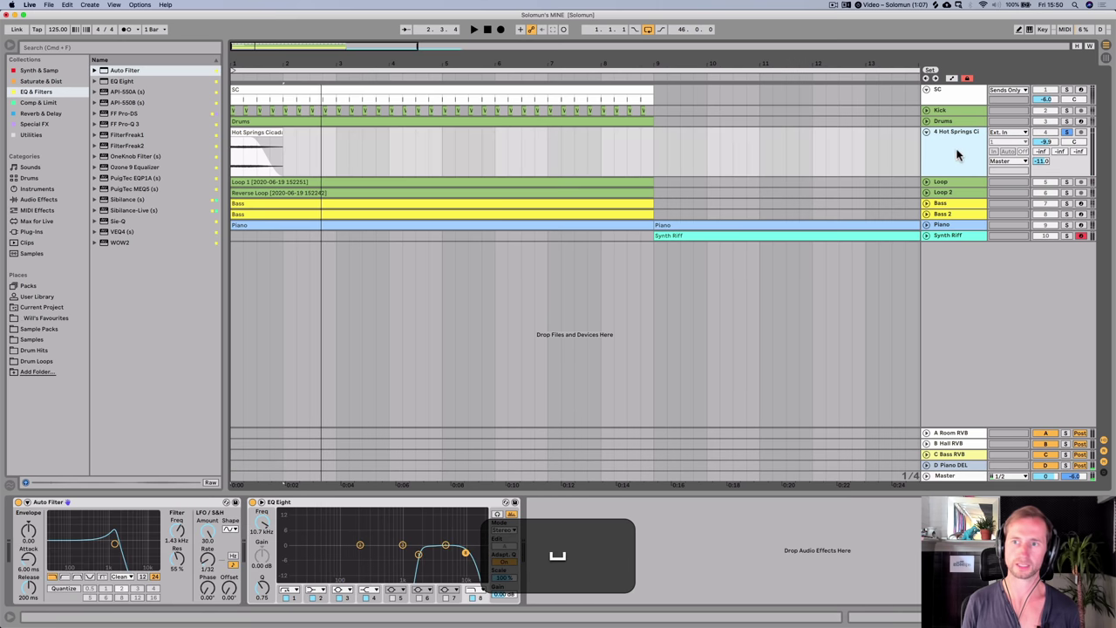
{"action": "left_click_drag", "start_coordinate": [1069, 161], "coordinate": [1069, 166]}
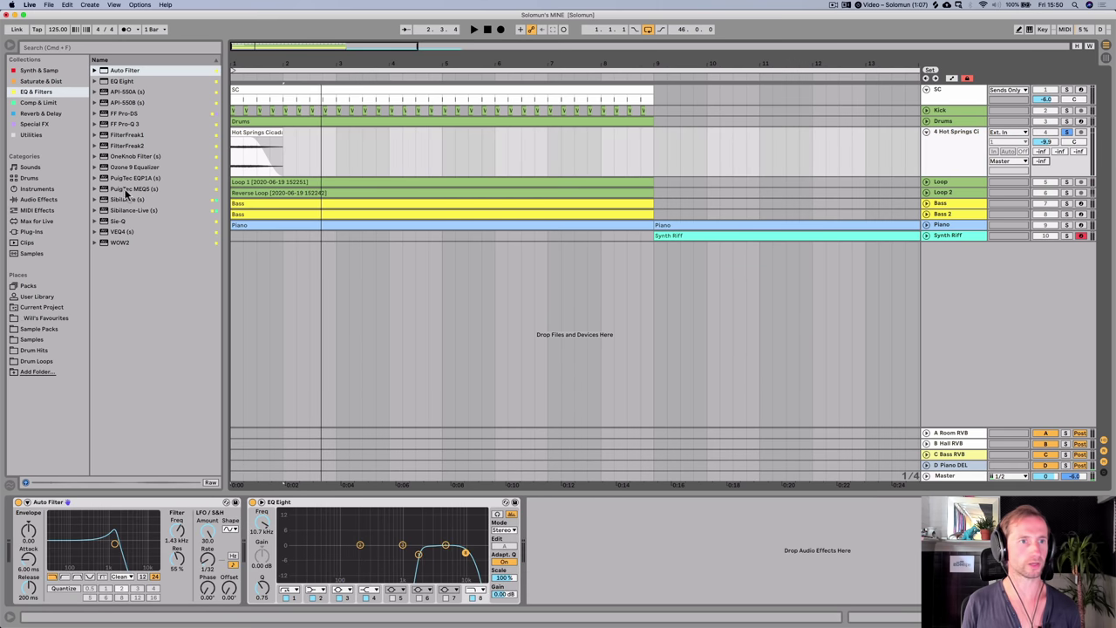
- Add Echo after EQ Eight on the cicada track and switch it to Ping Pong mode
{"action": "left_click", "coordinate": [41, 114]}
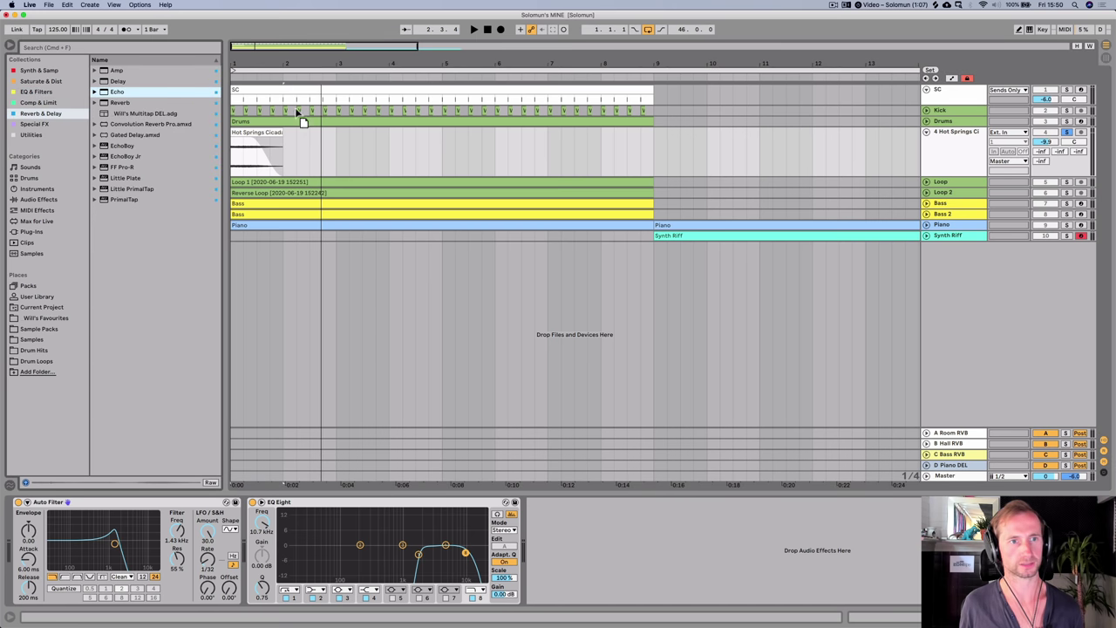
{"action": "mouse_move", "coordinate": [551, 505]}
{"action": "left_mouse_down"}
{"action": "mouse_move", "coordinate": [579, 545]}
{"action": "mouse_move", "coordinate": [542, 522]}
{"action": "left_mouse_up"}
{"action": "key", "text": "space"}
{"action": "key", "text": "space"}
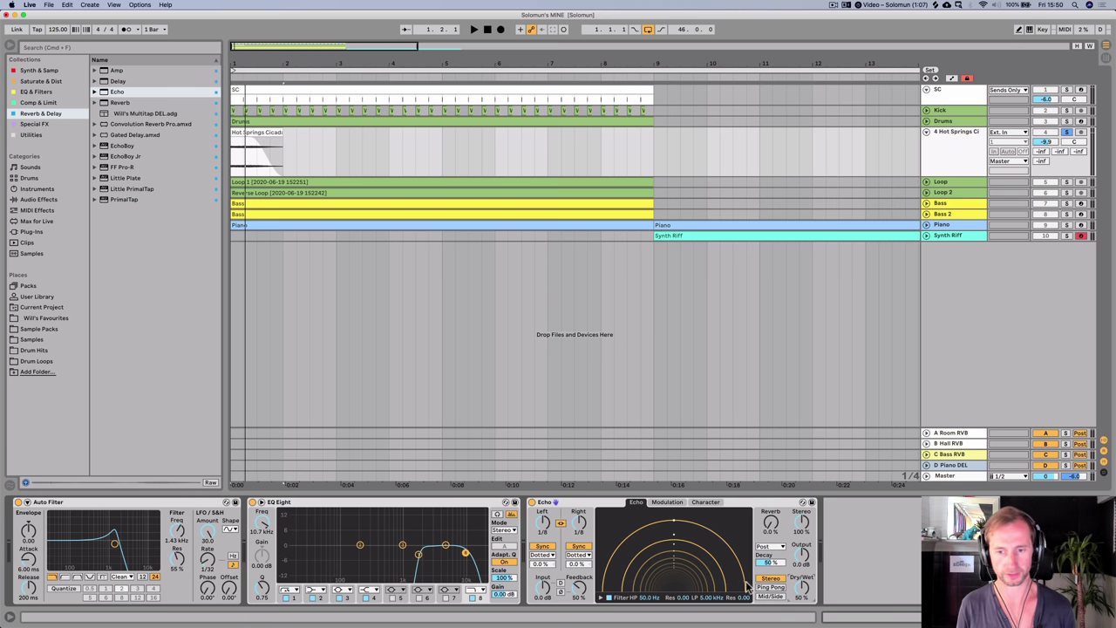
{"action": "left_click", "coordinate": [769, 587]}
- Set Echo's linked left and right delay times to 1/2 and audition the result
{"action": "key", "text": "space"}
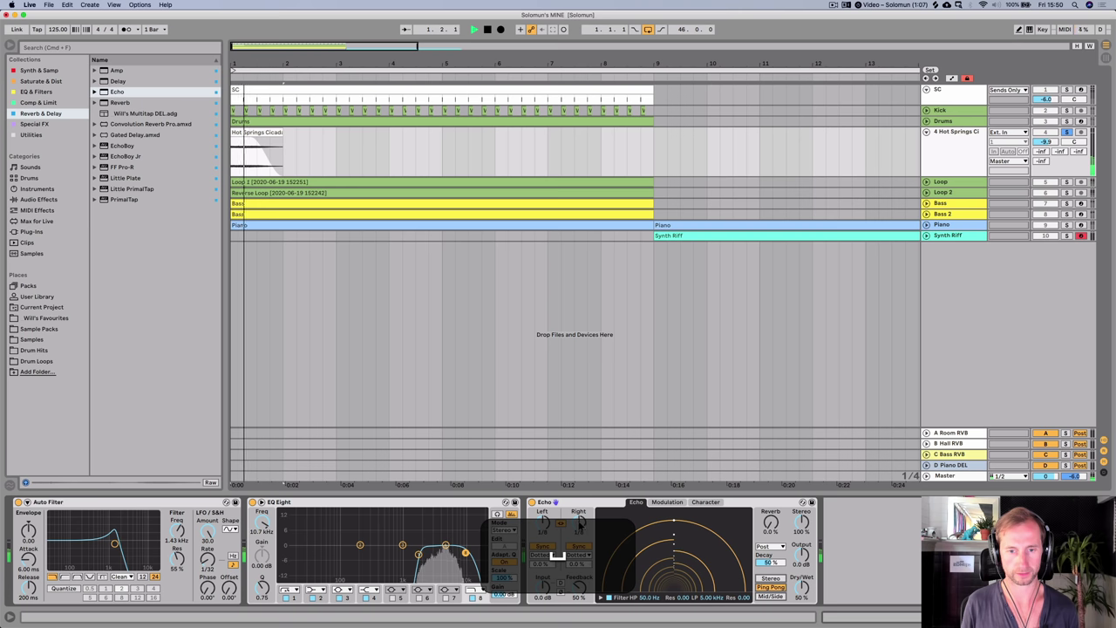
{"action": "key", "text": "space"}
{"action": "left_click_drag", "start_coordinate": [579, 524], "coordinate": [558, 532]}
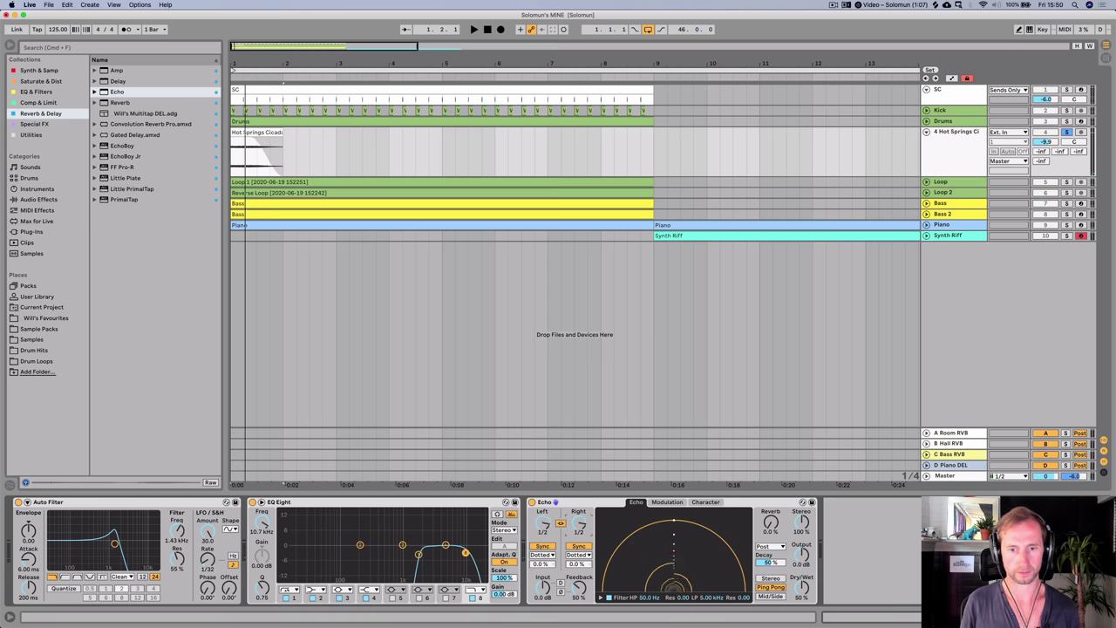
{"action": "left_click", "coordinate": [582, 526]}
{"action": "key", "text": "space"}
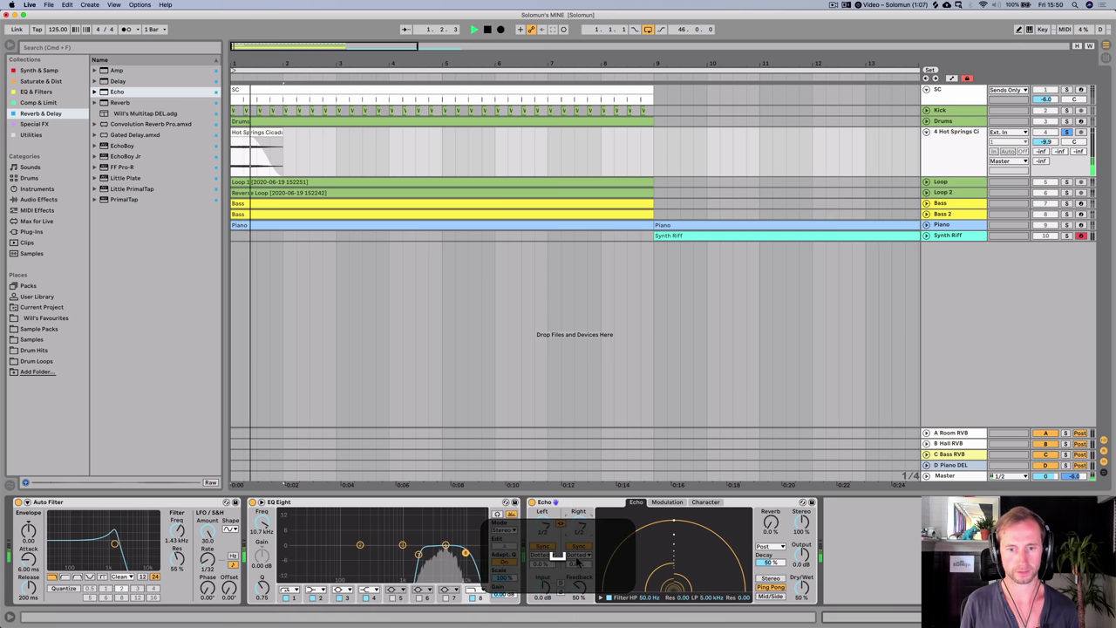
- Raise Echo's high-pass filter to 174 Hz and set its feedback to 61%
{"action": "key", "text": "space"}
{"action": "left_click", "coordinate": [601, 597]}
{"action": "left_click_drag", "start_coordinate": [618, 589], "coordinate": [625, 587]}
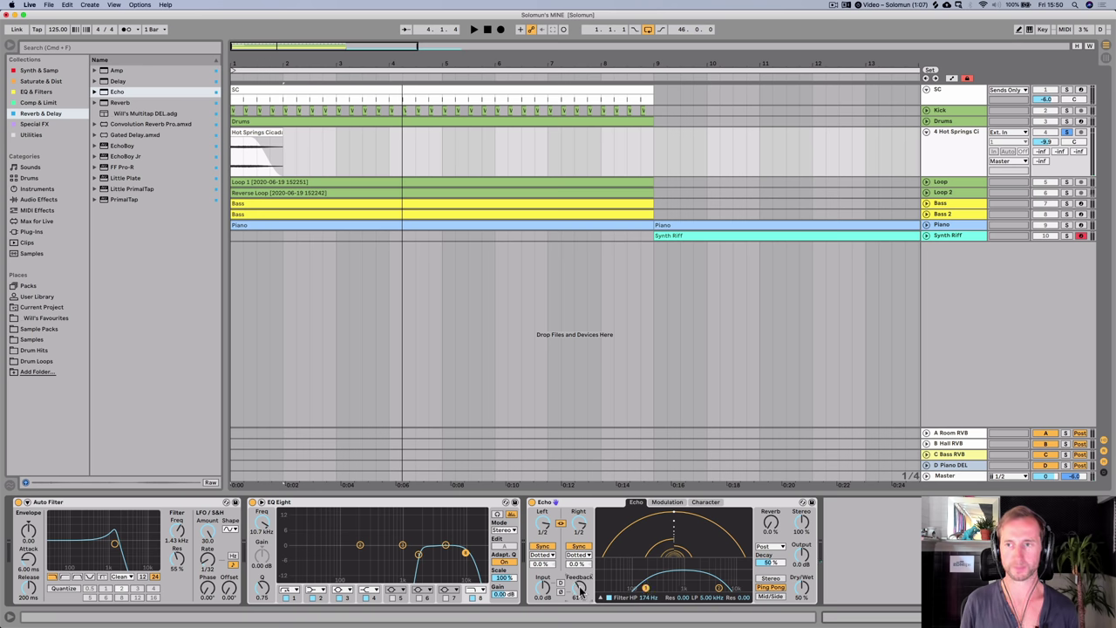
- Unsolo the cicada track and set its volume to -6.6 dB while playing the full mix
{"action": "left_click", "coordinate": [1066, 133]}
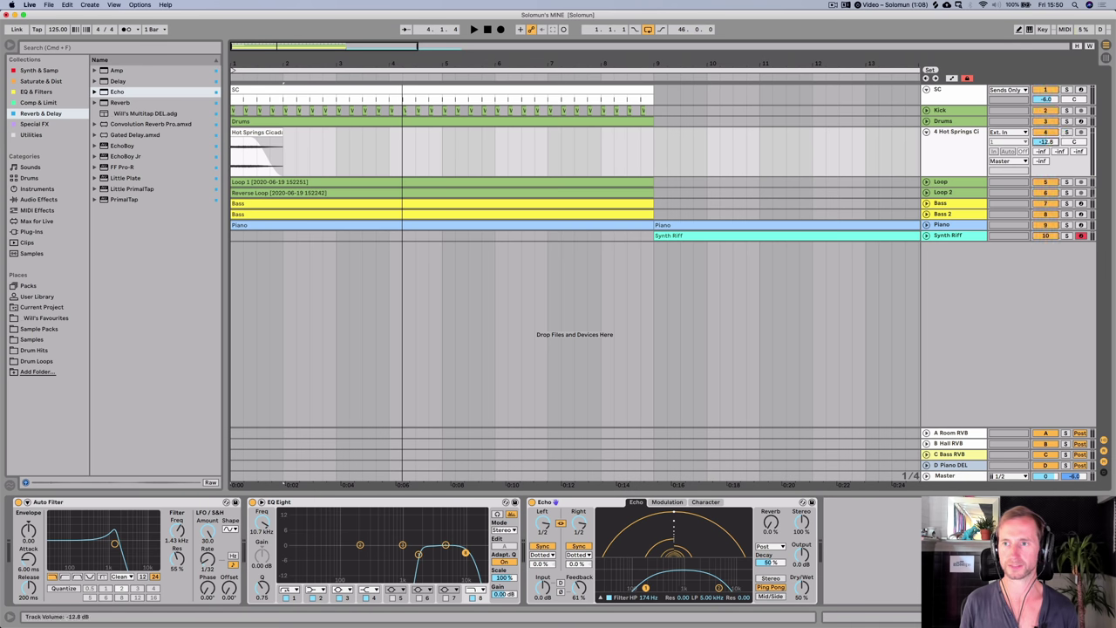
{"action": "key", "text": "space"}
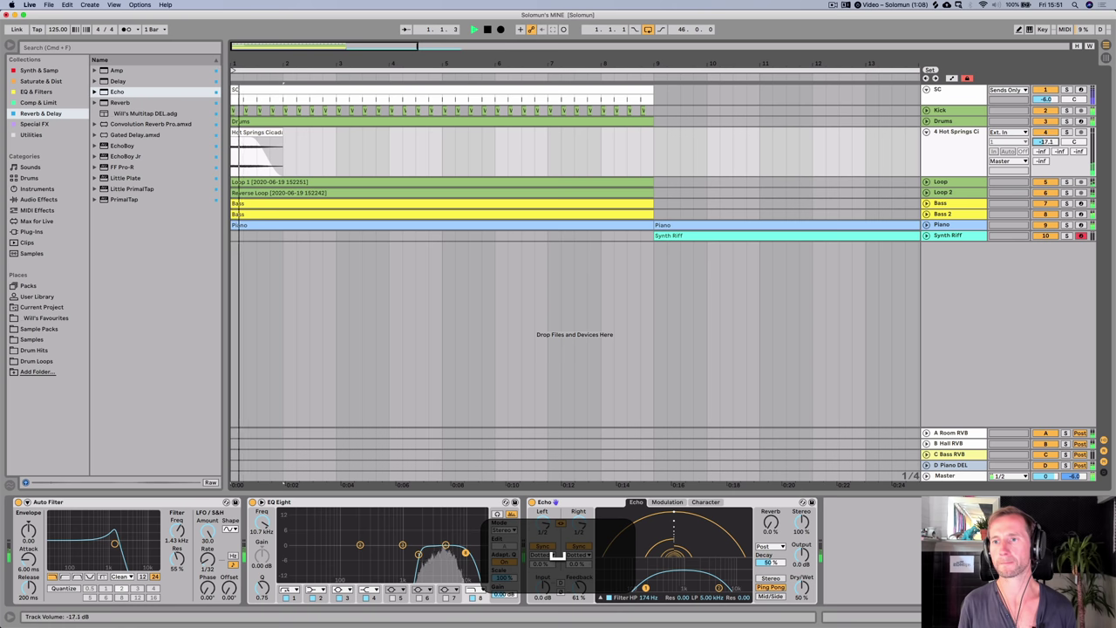
{"action": "left_click_drag", "start_coordinate": [1046, 142], "coordinate": [1046, 130]}
{"action": "key", "text": "space"}
{"action": "key", "text": "space"}
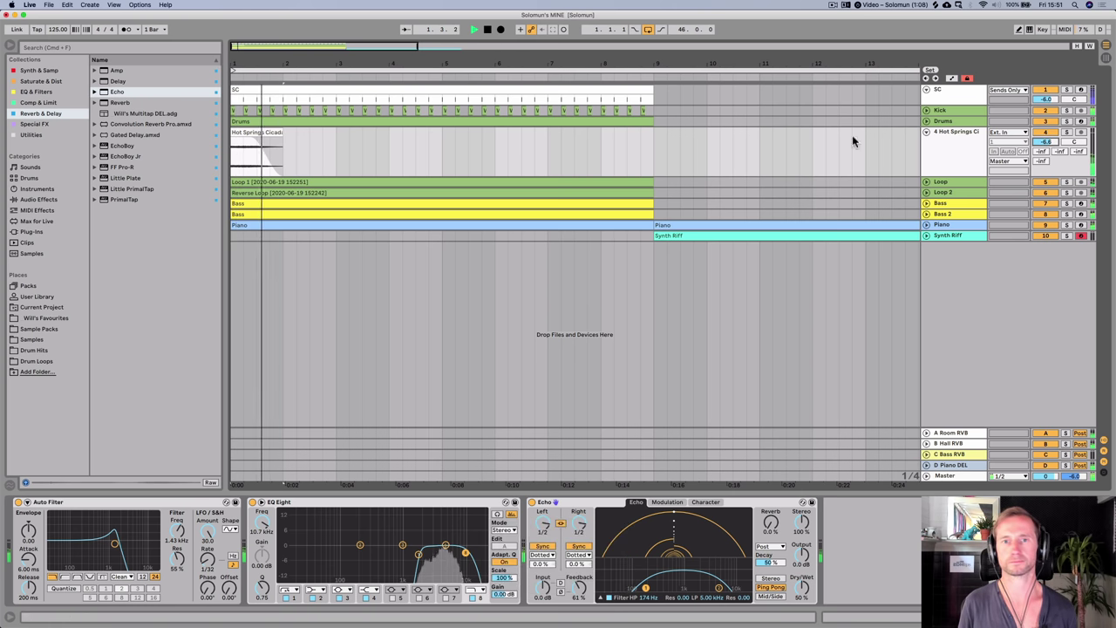
- Audition the full mix, then solo the Bass 2 track and listen to it from the start
{"action": "left_click_drag", "start_coordinate": [510, 63], "coordinate": [510, 26]}
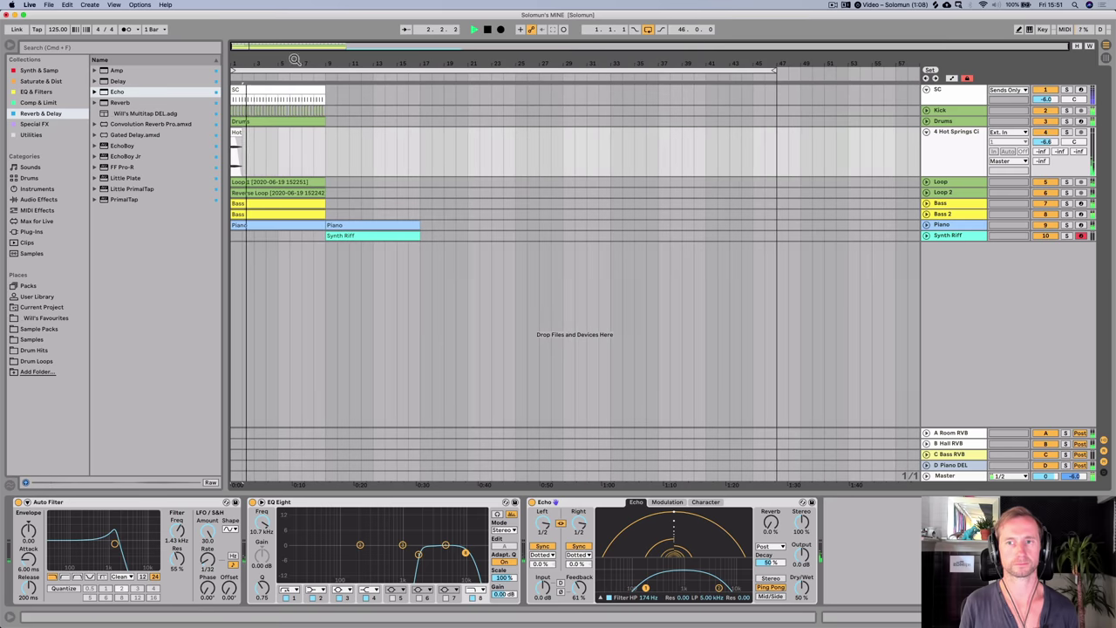
{"action": "left_click", "coordinate": [951, 228]}
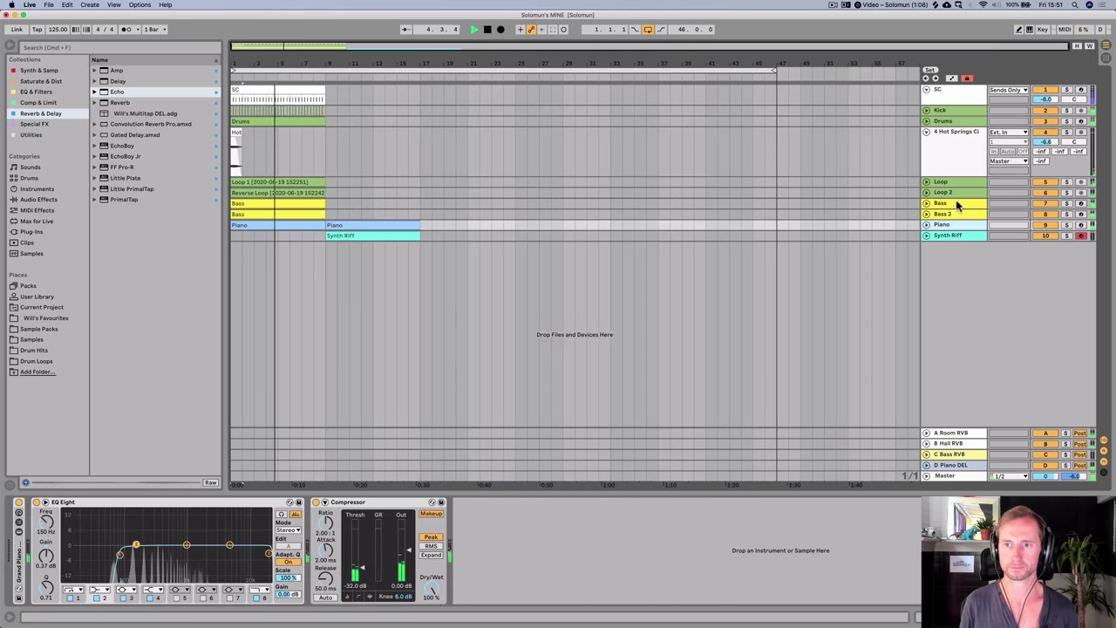
{"action": "left_click", "coordinate": [953, 215]}
{"action": "key", "text": "space"}
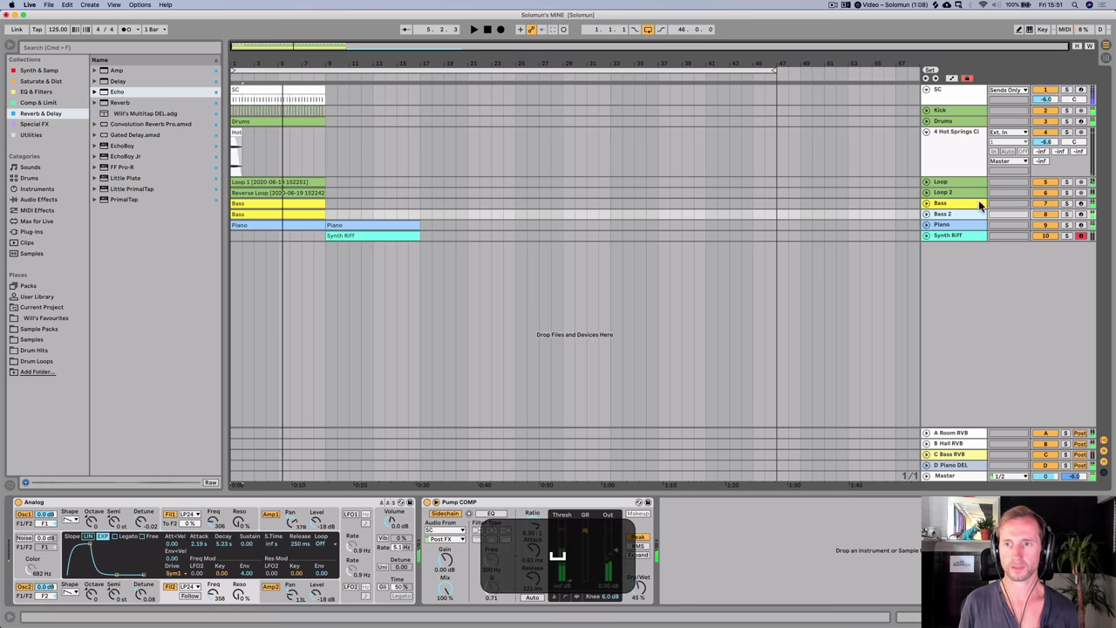
{"action": "left_click", "coordinate": [1064, 214]}
{"action": "key", "text": "space"}
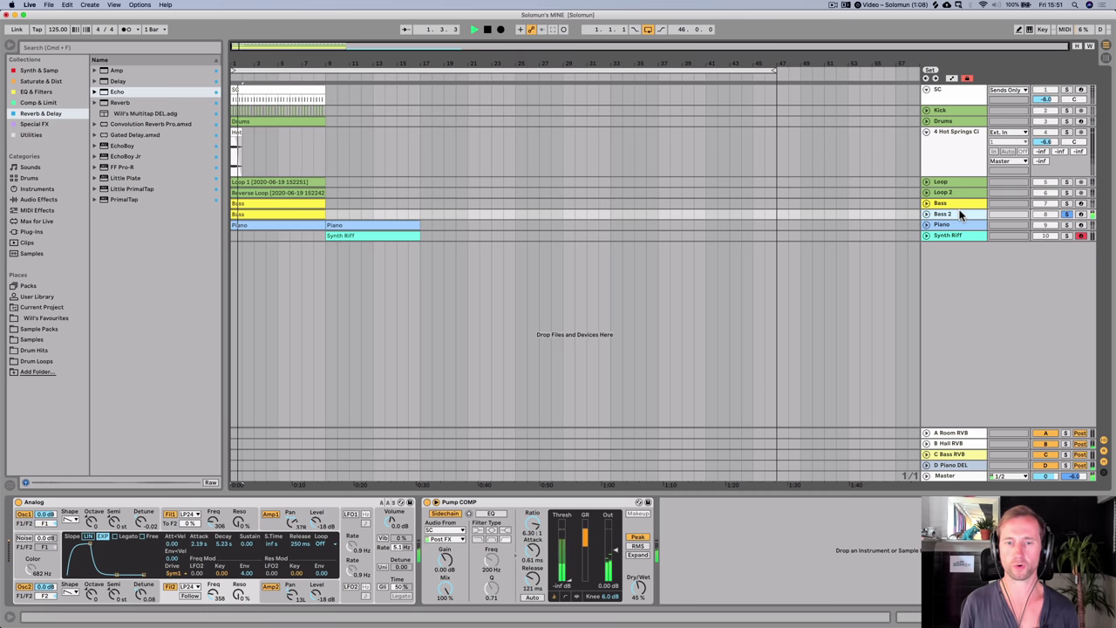
{"action": "key", "text": "space"}
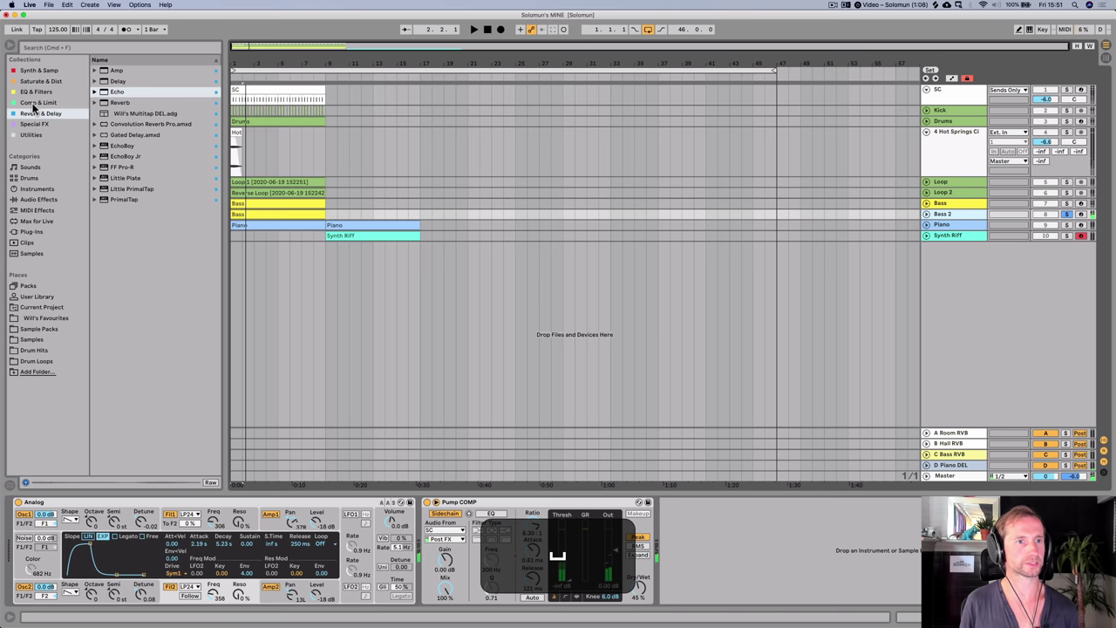
- Insert Saturator between Analog and Pump COMP on Bass 2, with 13.7 dB drive and -10.3 dB output
{"action": "left_click", "coordinate": [47, 81]}
{"action": "left_click_drag", "start_coordinate": [114, 84], "coordinate": [443, 510]}
{"action": "key", "text": "space"}
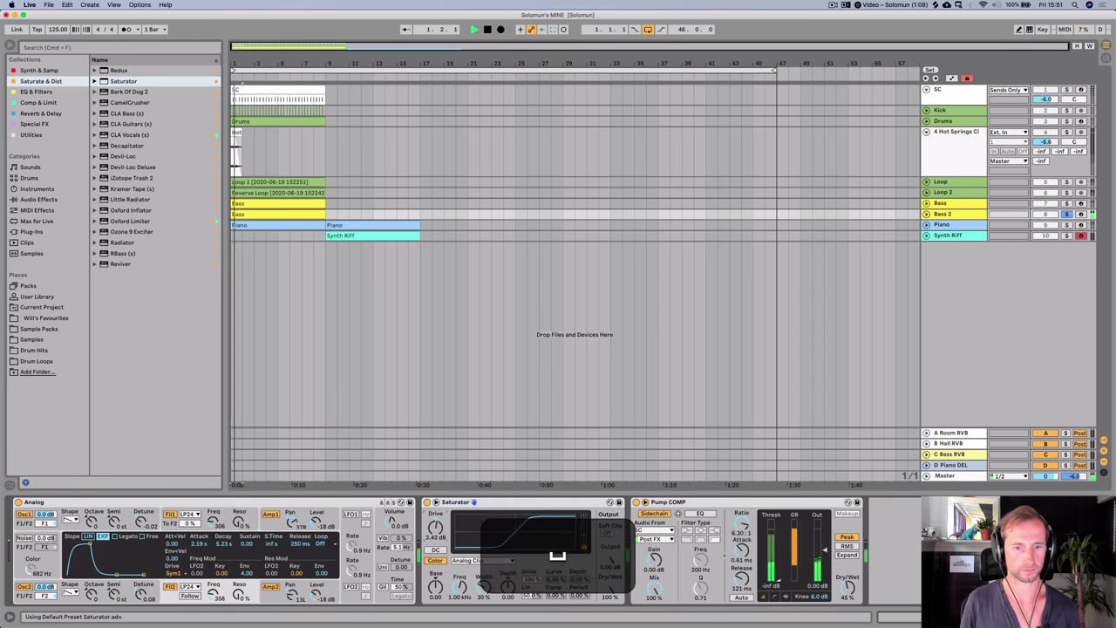
{"action": "left_click_drag", "start_coordinate": [615, 565], "coordinate": [616, 615]}
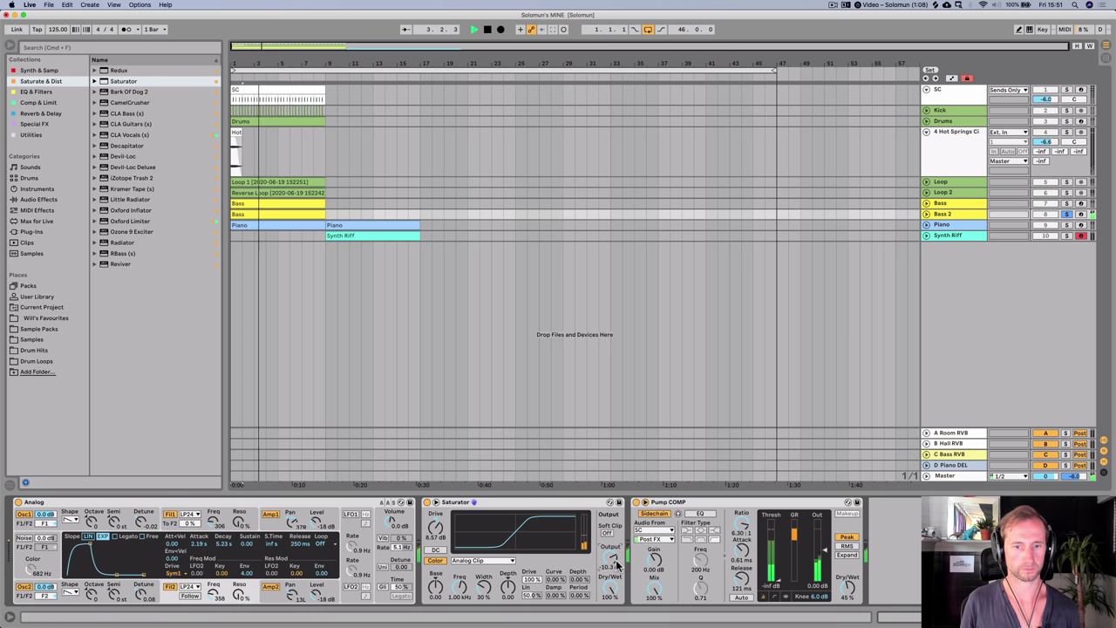
{"action": "left_click_drag", "start_coordinate": [436, 528], "coordinate": [434, 510]}
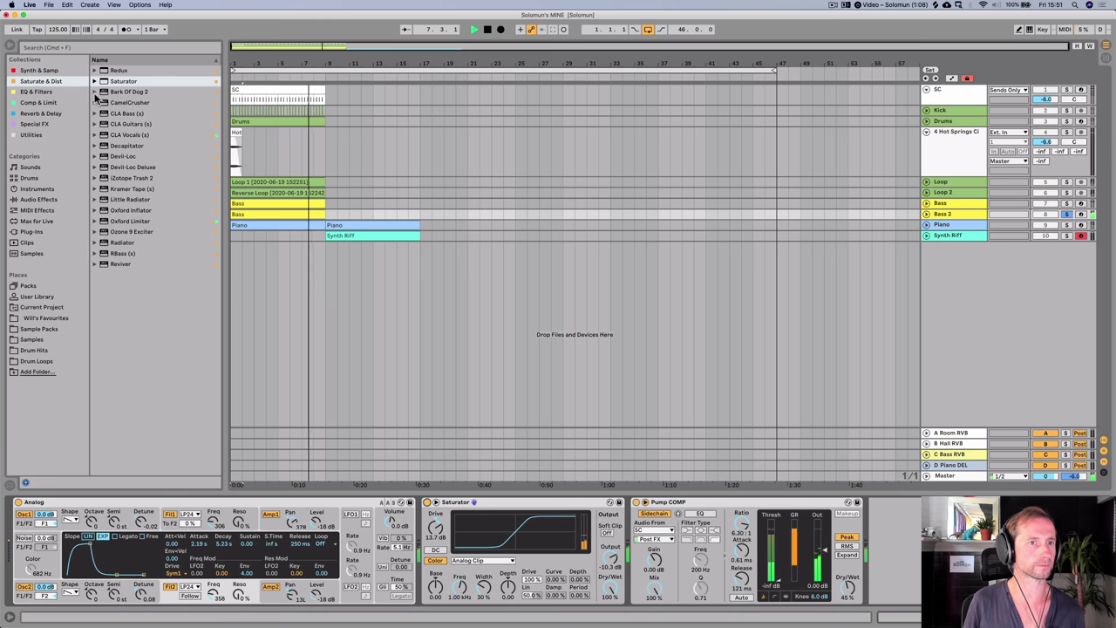
{"action": "key", "text": "space"}
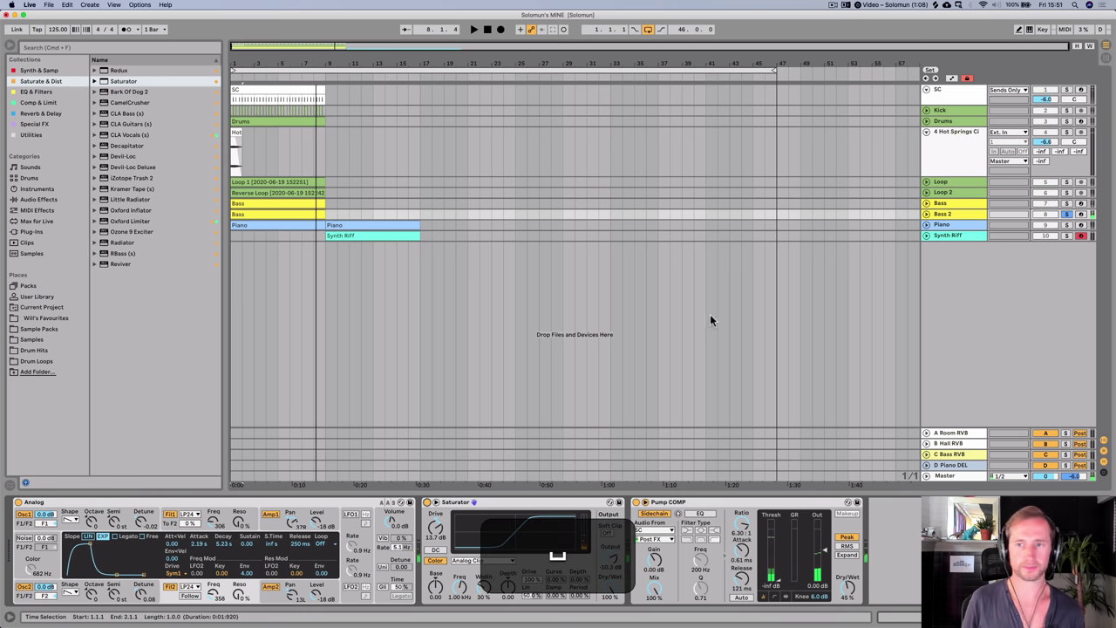
- Unsolo Bass 2, check the Piano track while the full mix plays, and fold the Piano and cicada tracks
{"action": "left_click", "coordinate": [1061, 212]}
{"action": "key", "text": "space"}
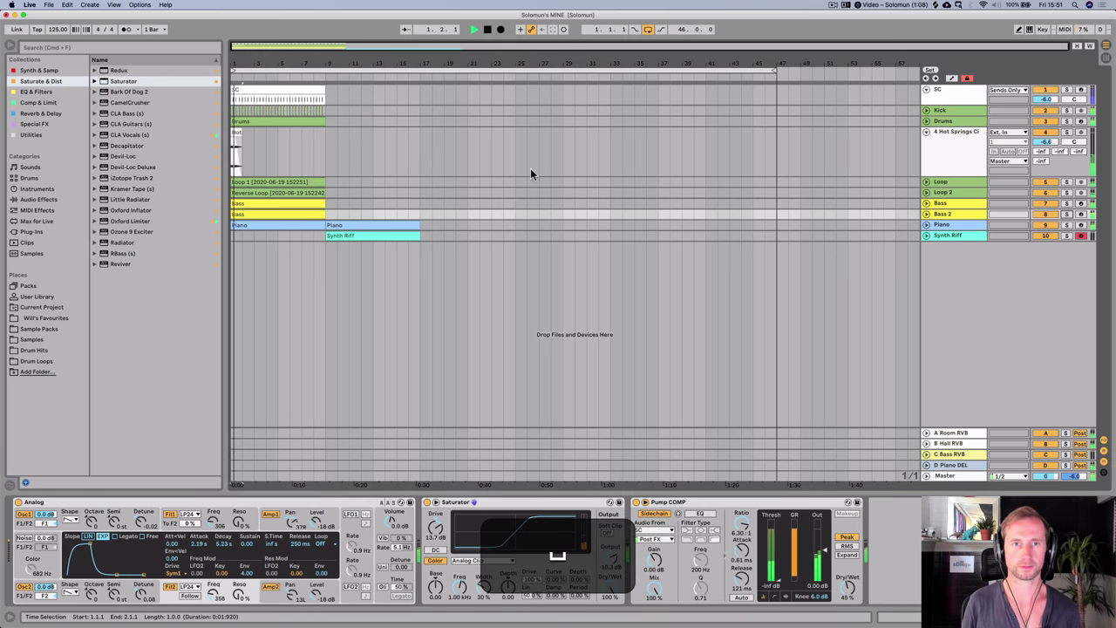
{"action": "left_click", "coordinate": [926, 225]}
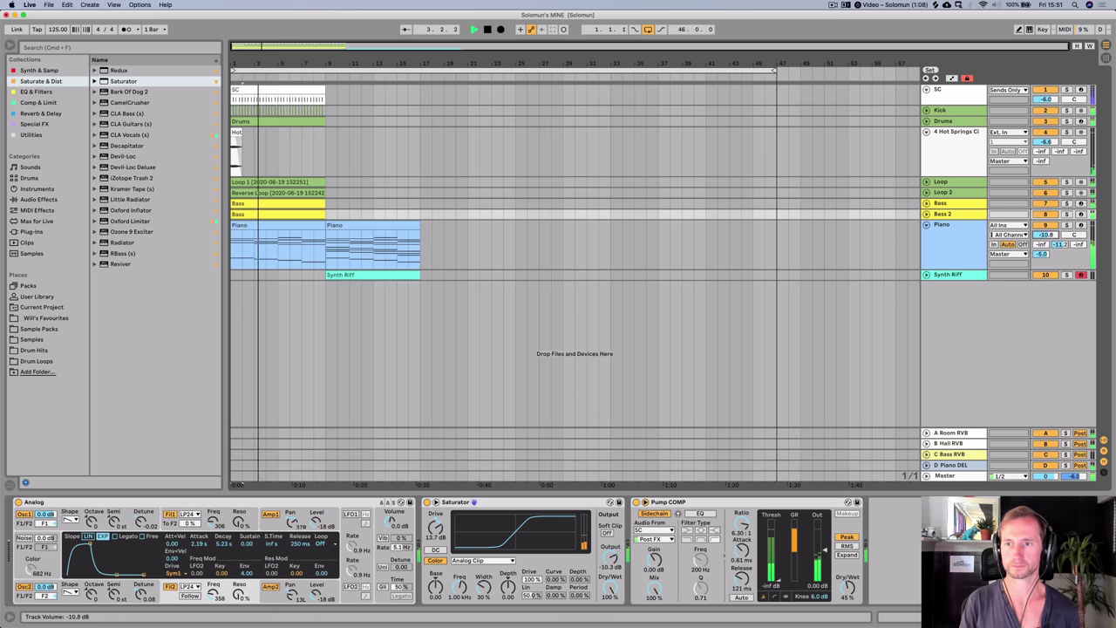
{"action": "left_click", "coordinate": [926, 224]}
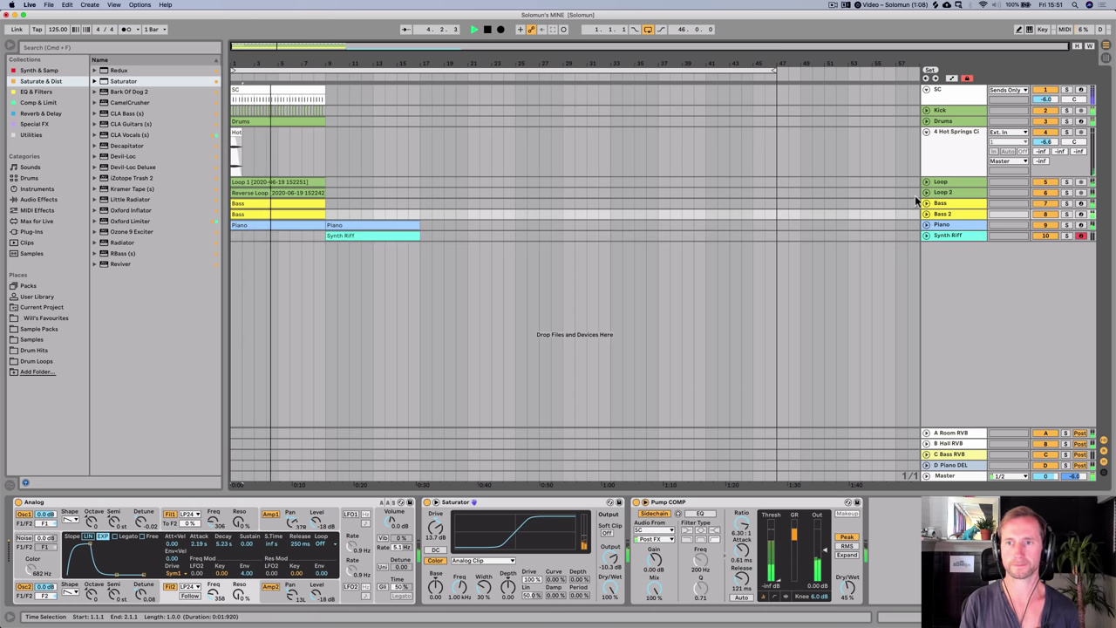
{"action": "left_click", "coordinate": [926, 132]}
- Transpose the Ride - 02 sample in the Drums rack to +2 st while auditioning the mix
{"action": "left_click", "coordinate": [943, 120]}
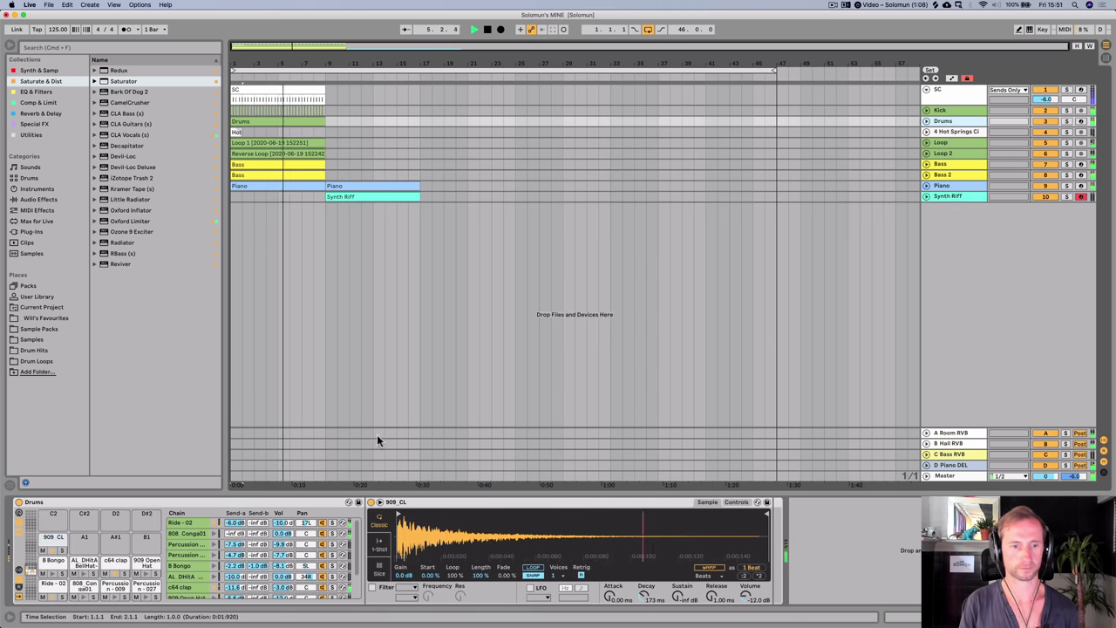
{"action": "left_click", "coordinate": [182, 523]}
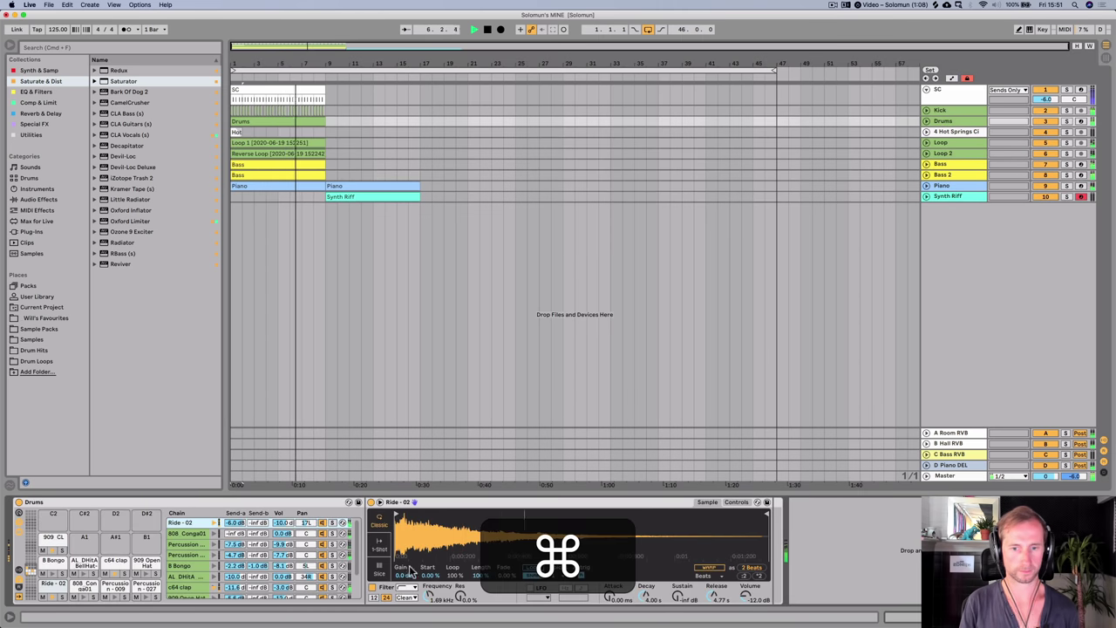
{"action": "left_click", "coordinate": [736, 502]}
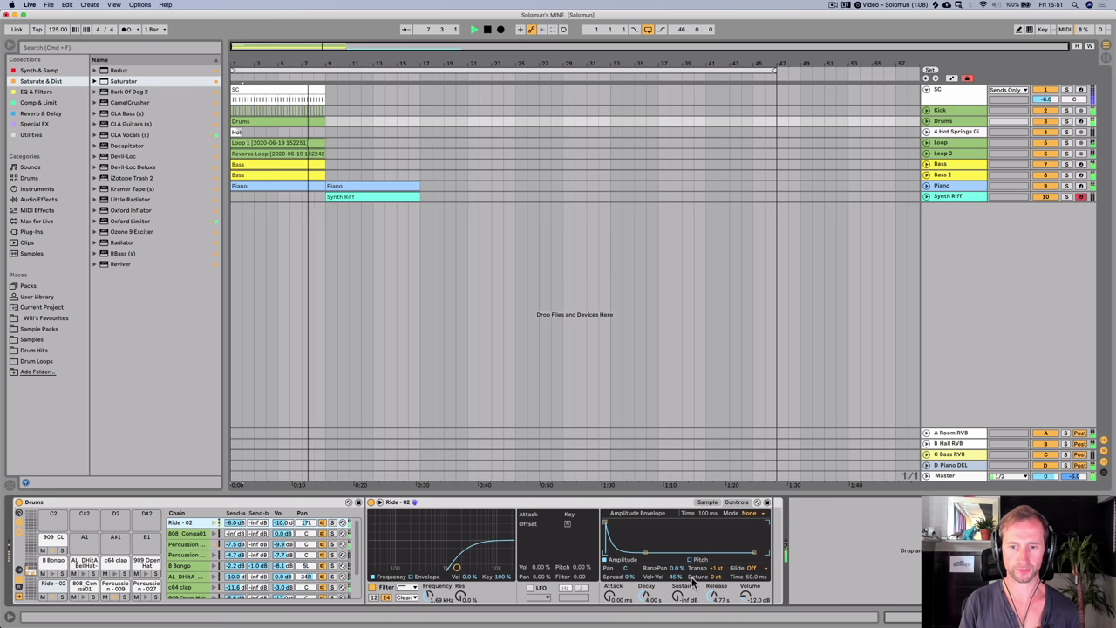
{"action": "left_click_drag", "start_coordinate": [717, 567], "coordinate": [716, 550]}
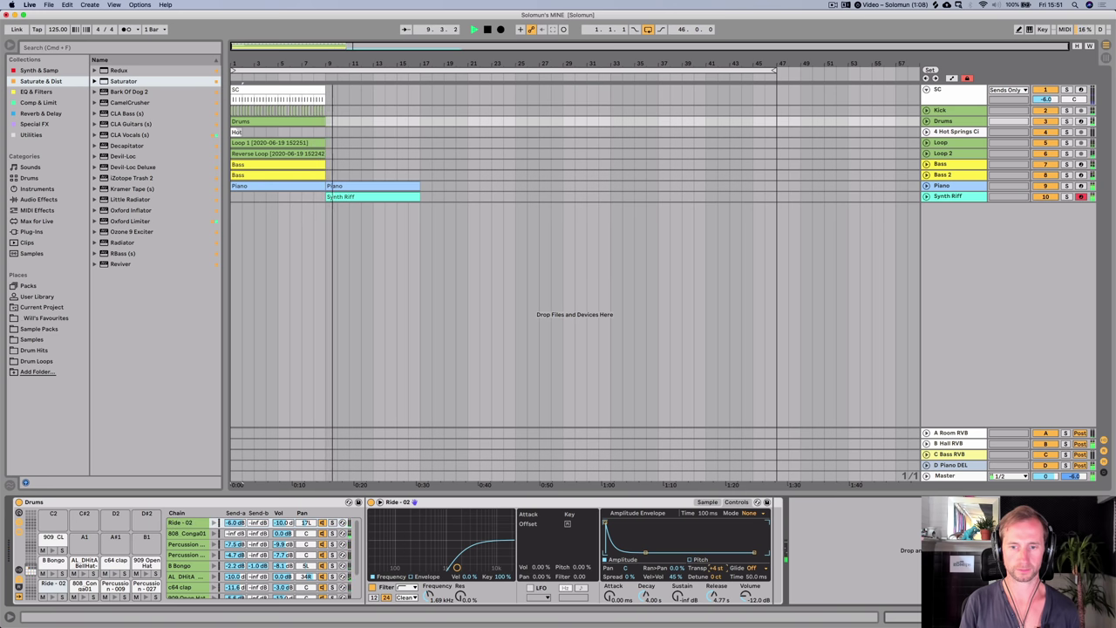
{"action": "key", "text": "space"}
{"action": "key", "text": "space"}
{"action": "left_click_drag", "start_coordinate": [717, 568], "coordinate": [716, 561]}
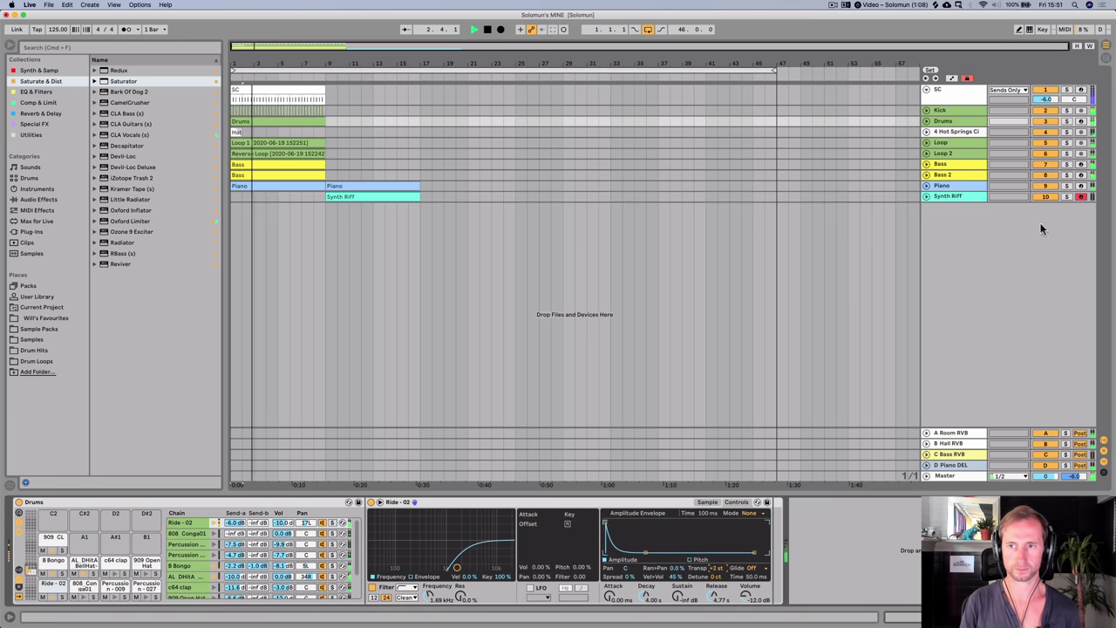
{"action": "key", "text": "space"}
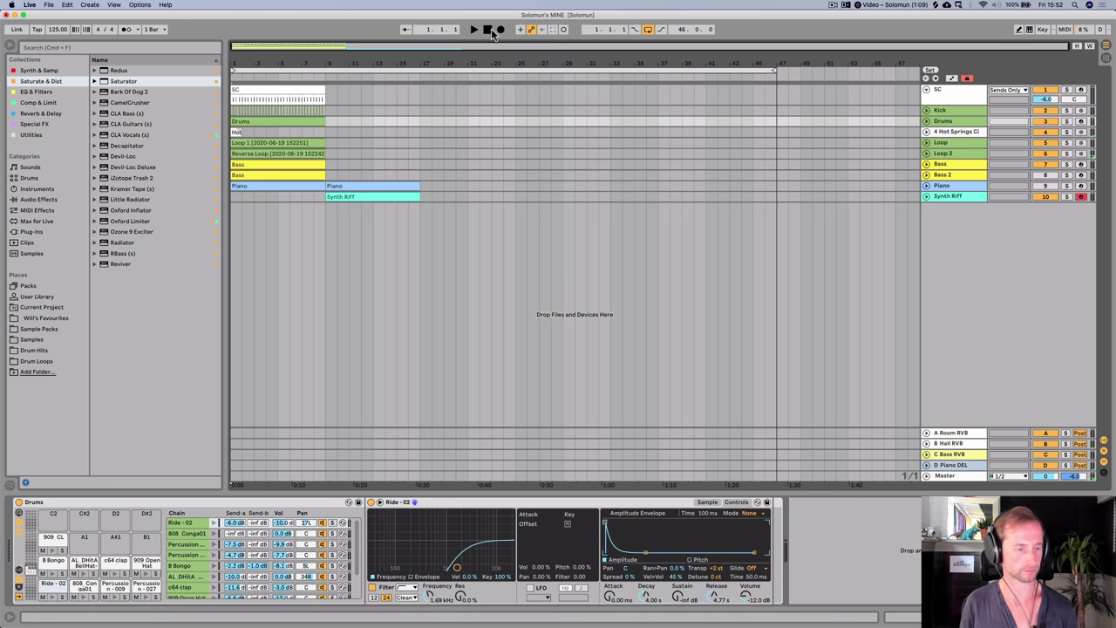
- Lower the Ride - 02 chain's volume to -13.4 dB during playback and save the set
{"action": "key", "text": "space"}
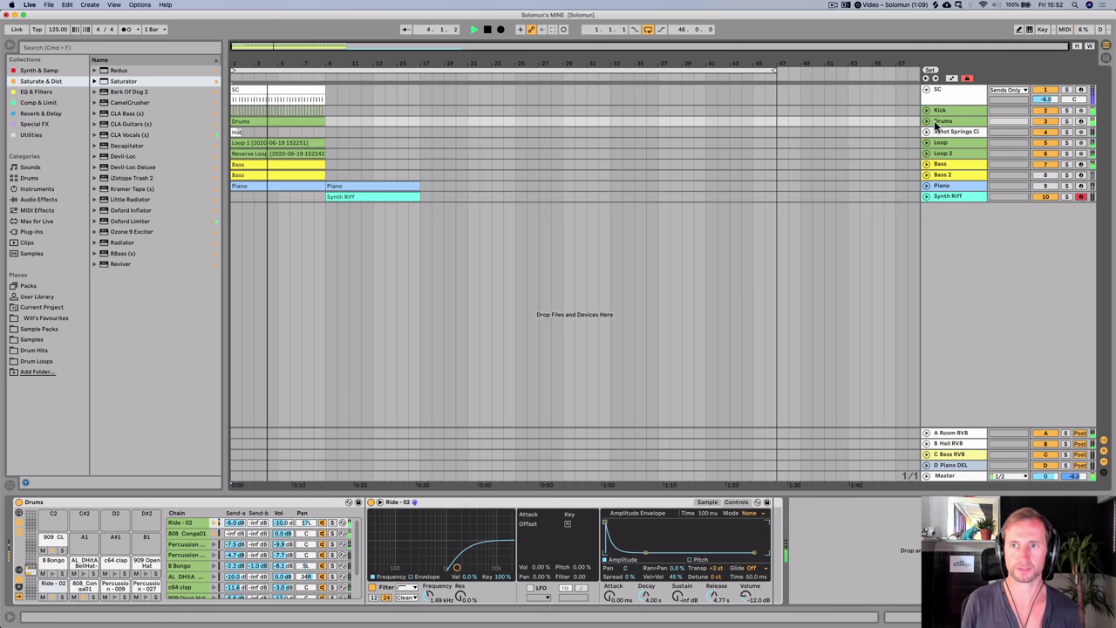
{"action": "key", "text": "super"}
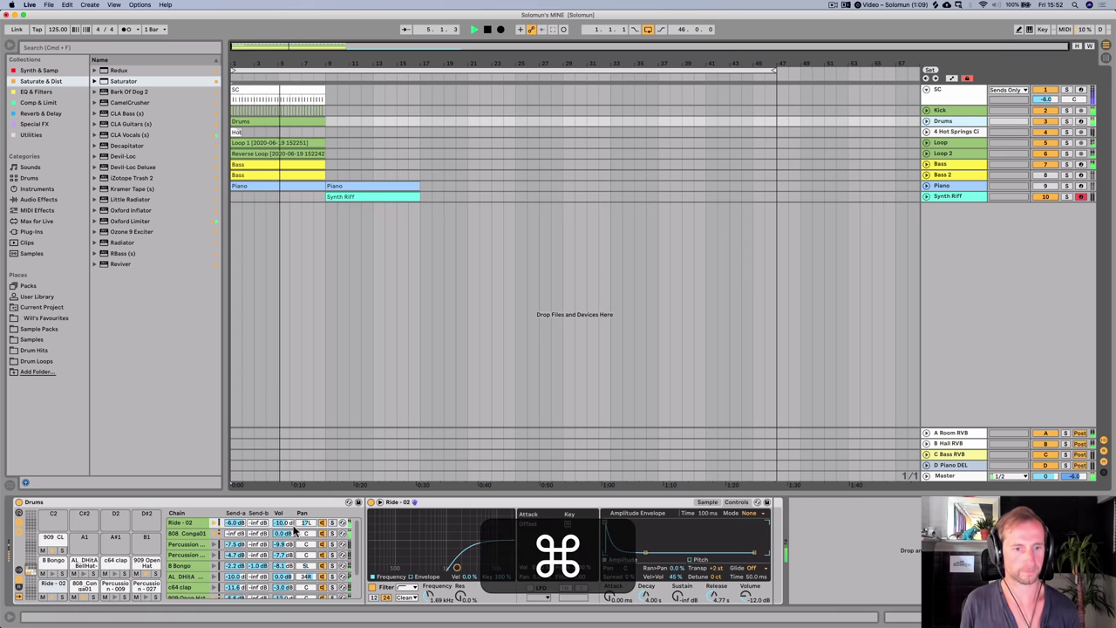
{"action": "left_click_drag", "start_coordinate": [288, 523], "coordinate": [287, 536]}
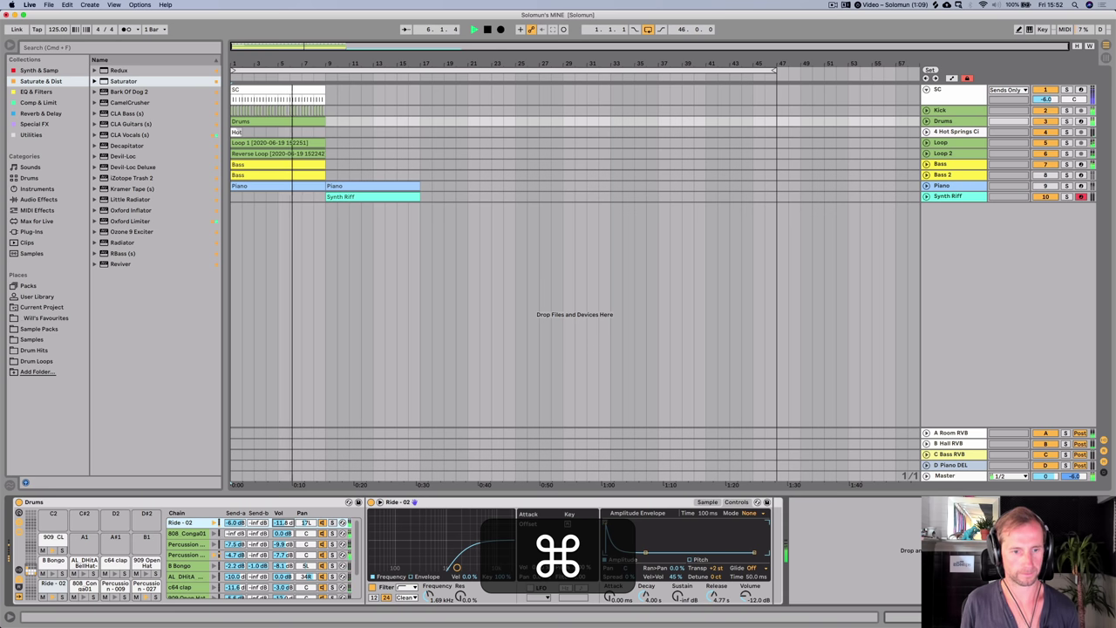
{"action": "key", "text": "super+z"}
{"action": "left_click_drag", "start_coordinate": [283, 522], "coordinate": [283, 510]}
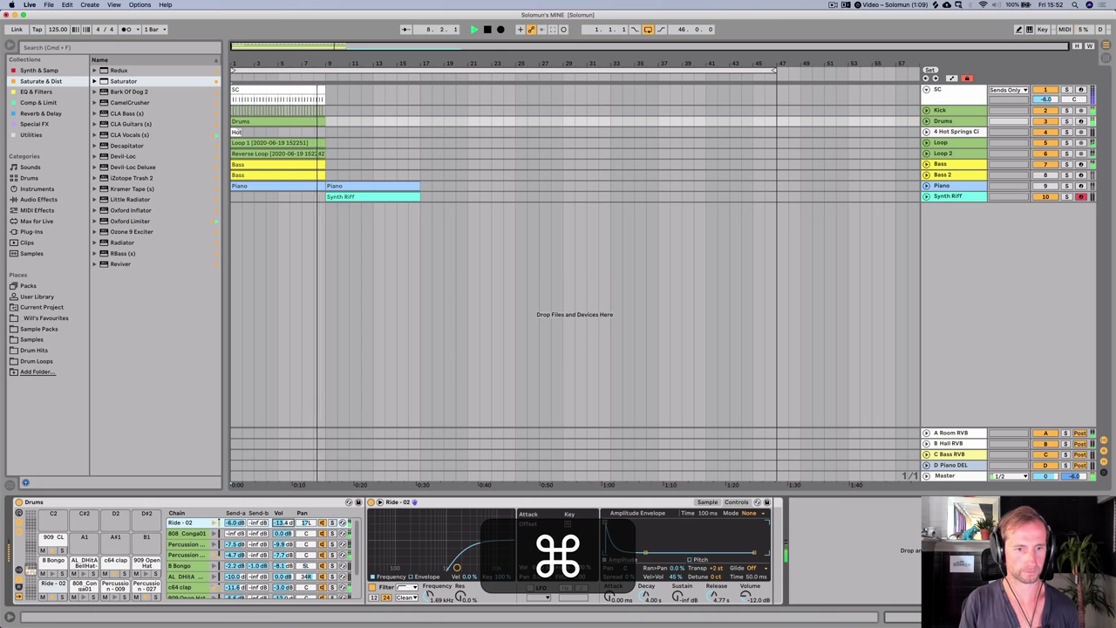
{"action": "key", "text": "super+s"}
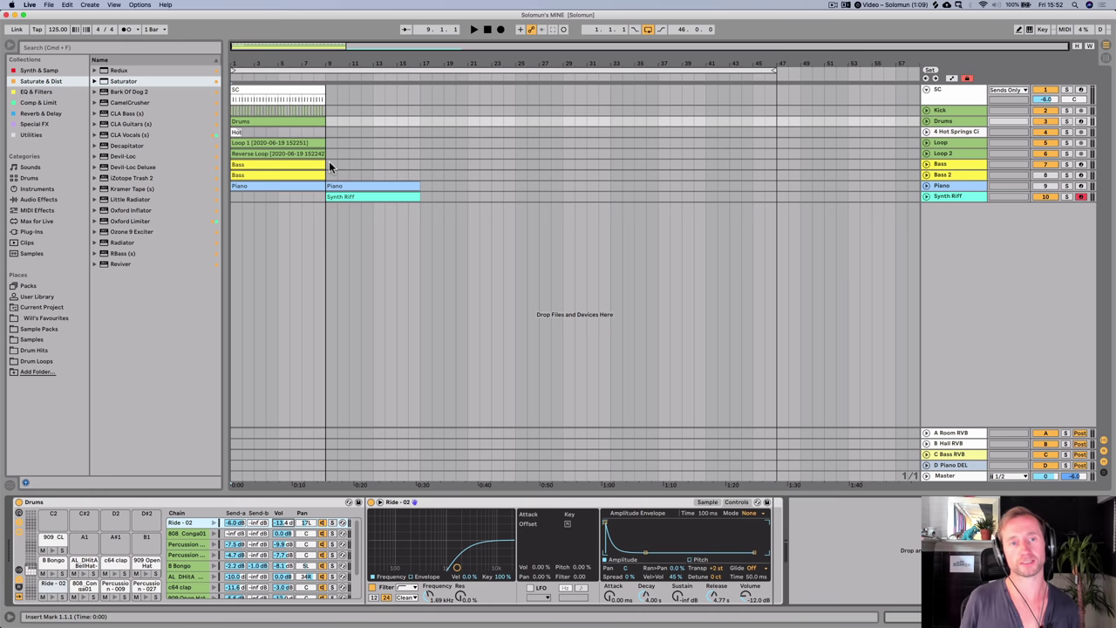
- Audition from bar 9, lower the unfolded Synth Riff track's volume to -11.5 dB, and save the set
{"action": "left_click_drag", "start_coordinate": [329, 163], "coordinate": [417, 206]}
{"action": "key", "text": "super+c"}
{"action": "key", "text": "space"}
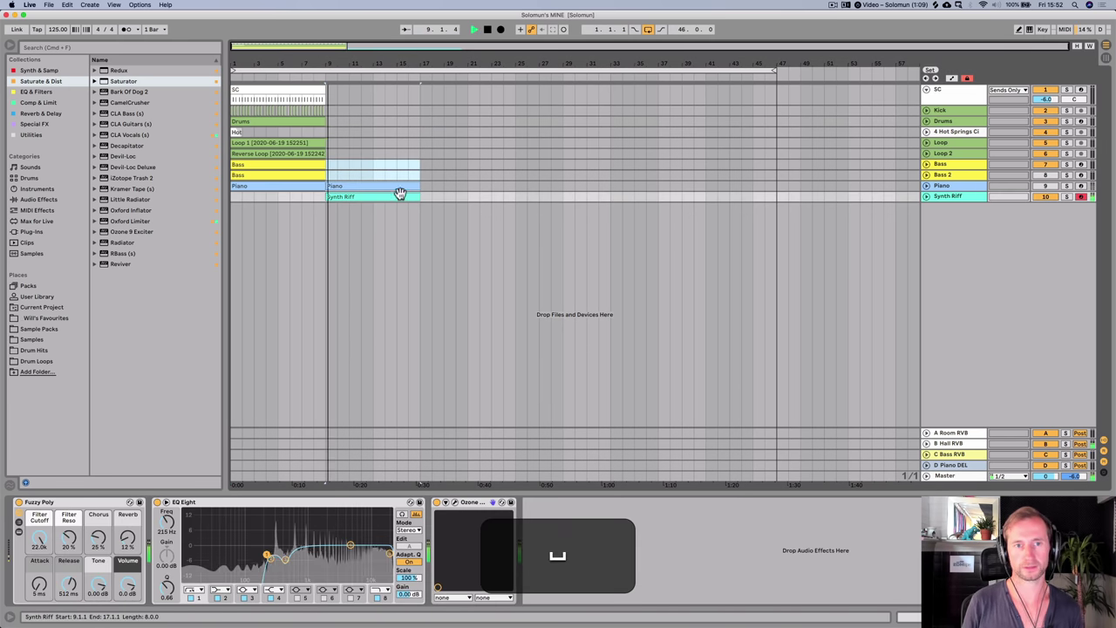
{"action": "left_click", "coordinate": [927, 197]}
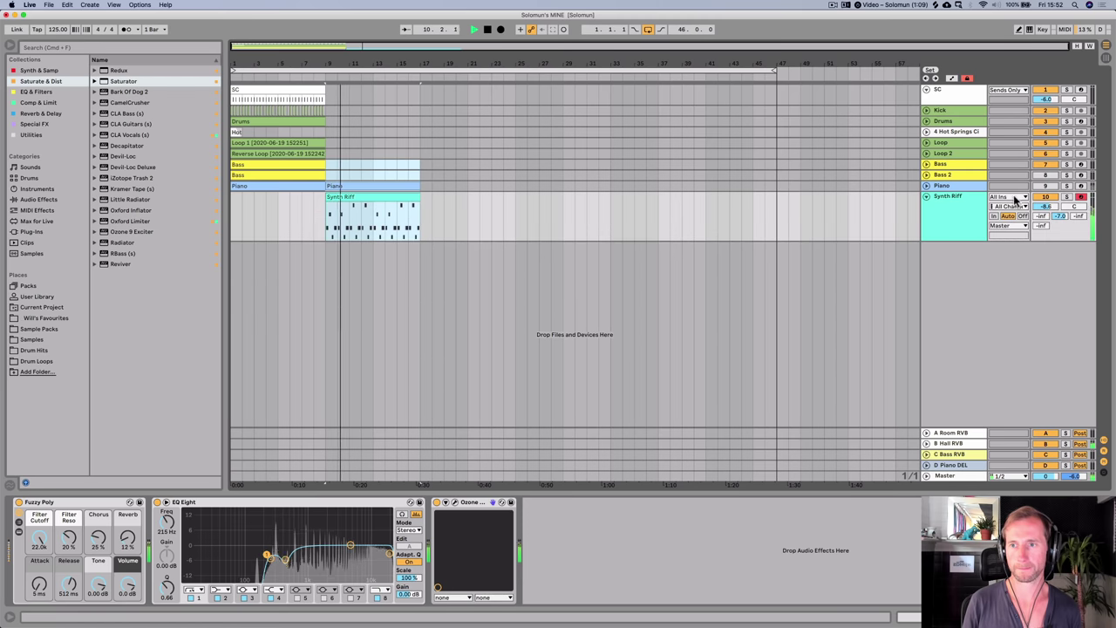
{"action": "key", "text": "space"}
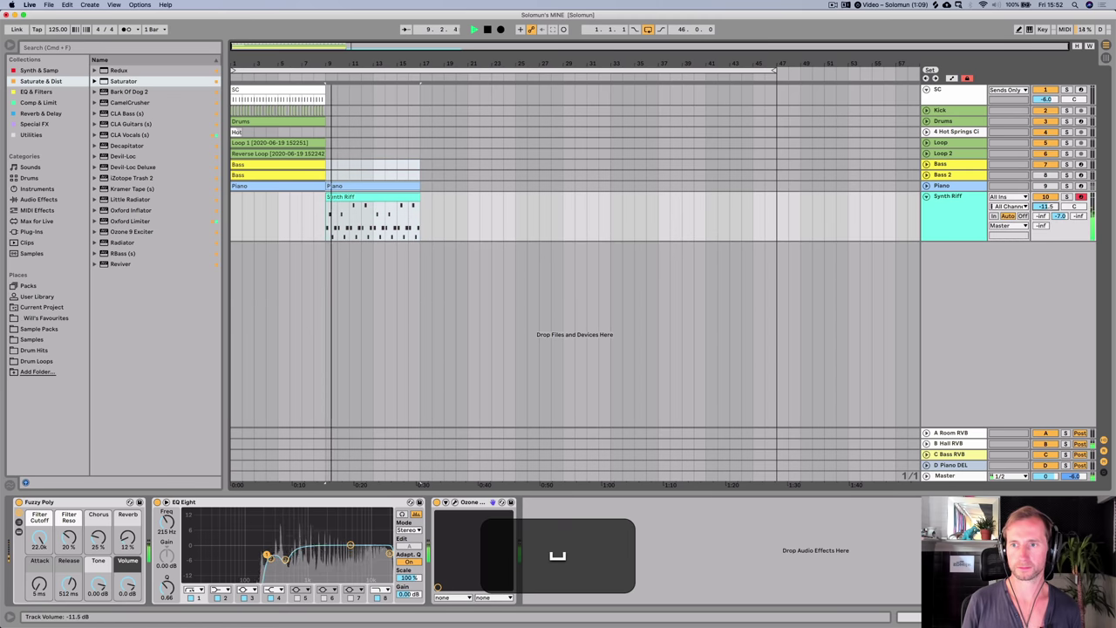
{"action": "left_click", "coordinate": [442, 185]}
{"action": "left_click", "coordinate": [442, 186]}
{"action": "key", "text": "super+s"}
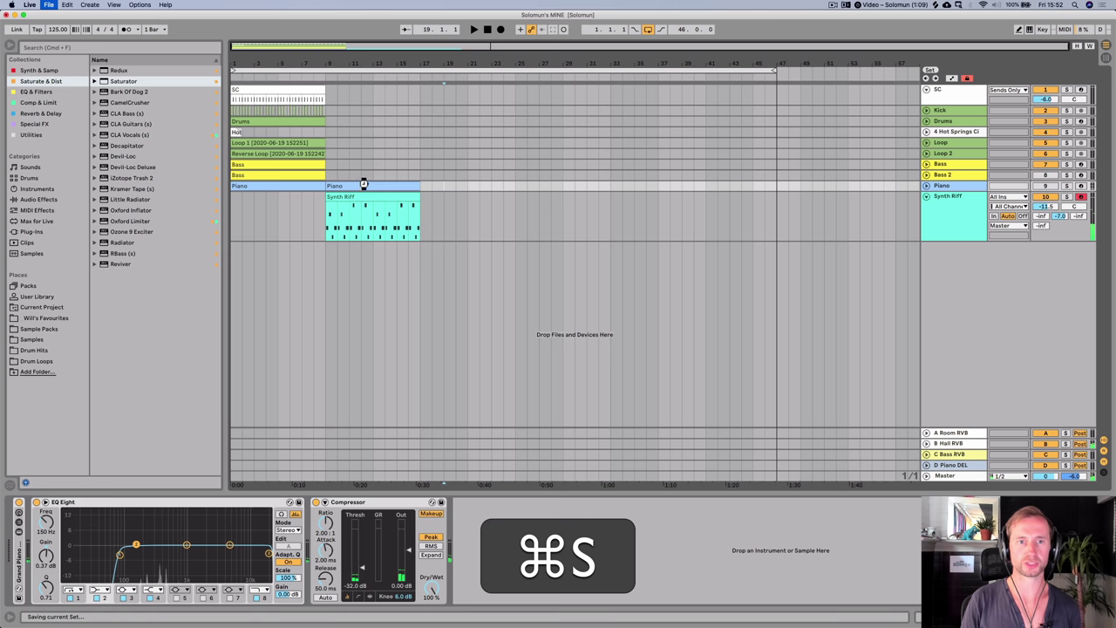
- Duplicate the bar 9 Piano clip up to bar 41 and move the Synth Riff clip to bar 25
{"action": "left_click", "coordinate": [364, 185]}
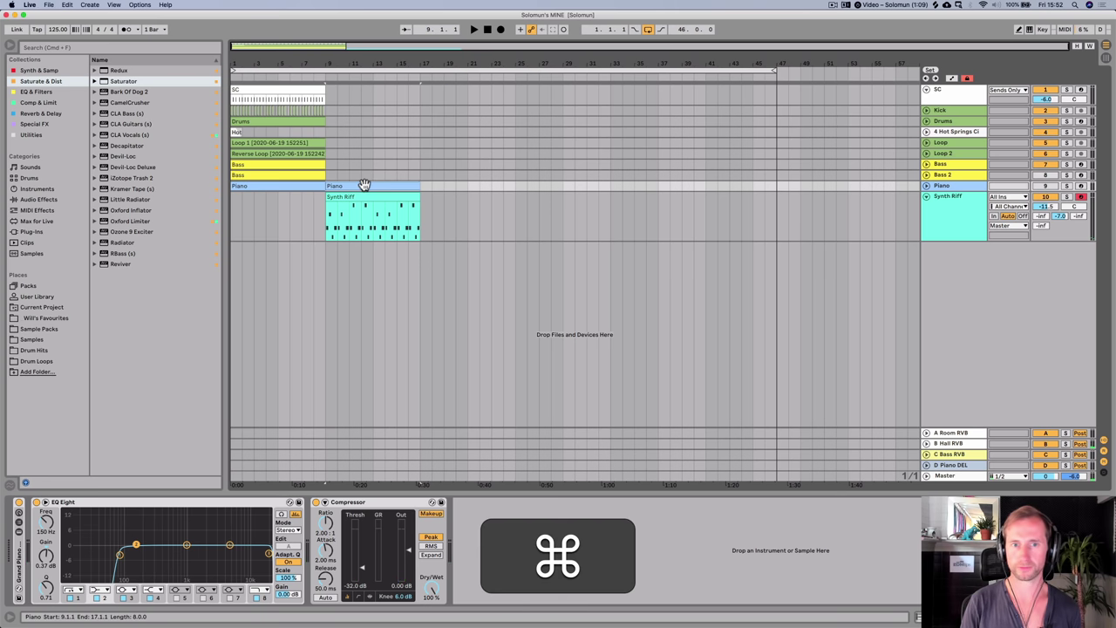
{"action": "key", "text": "super+d"}
{"action": "key", "text": "super+d"}
{"action": "left_click_drag", "start_coordinate": [358, 201], "coordinate": [551, 212]}
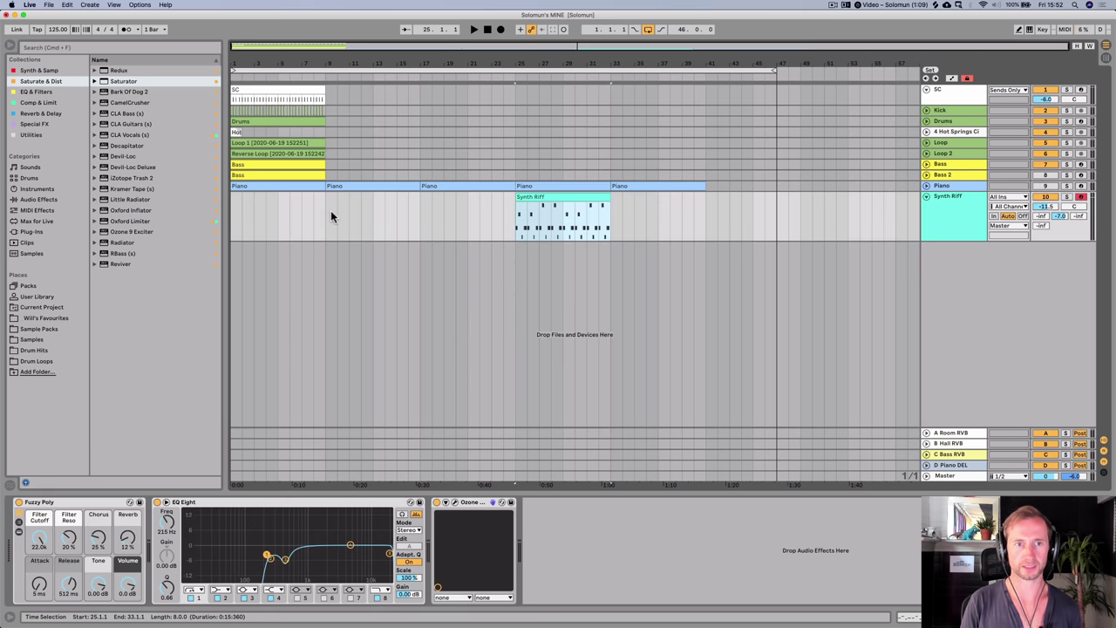
- Play the arrangement from bar 9 and reactivate the Bass 2 track
{"action": "left_click", "coordinate": [322, 204]}
{"action": "key", "text": "space"}
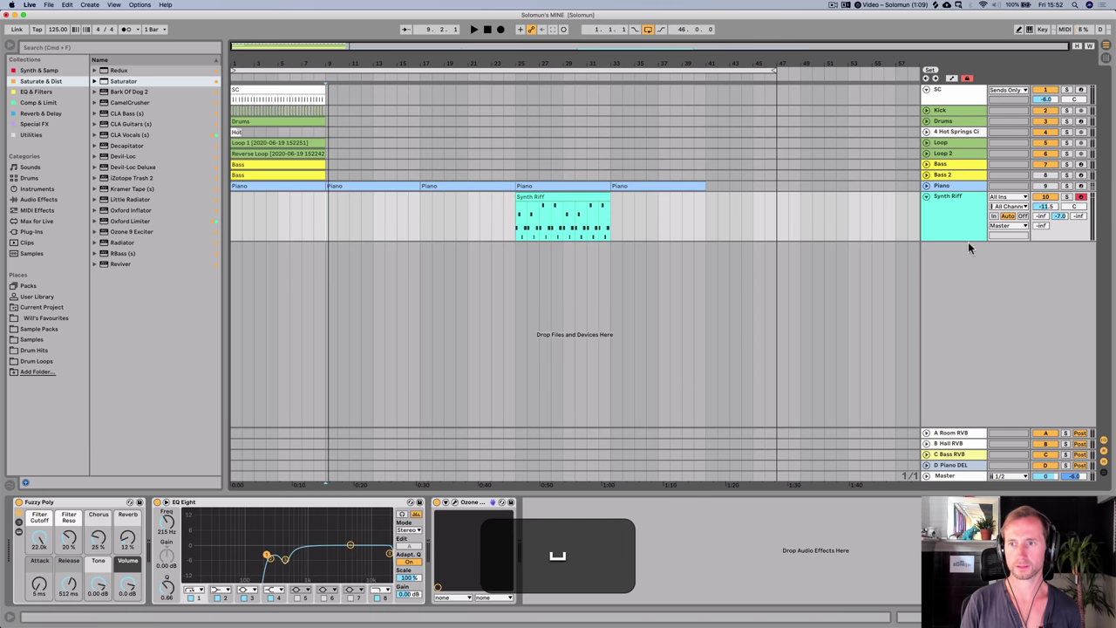
{"action": "key", "text": "alt"}
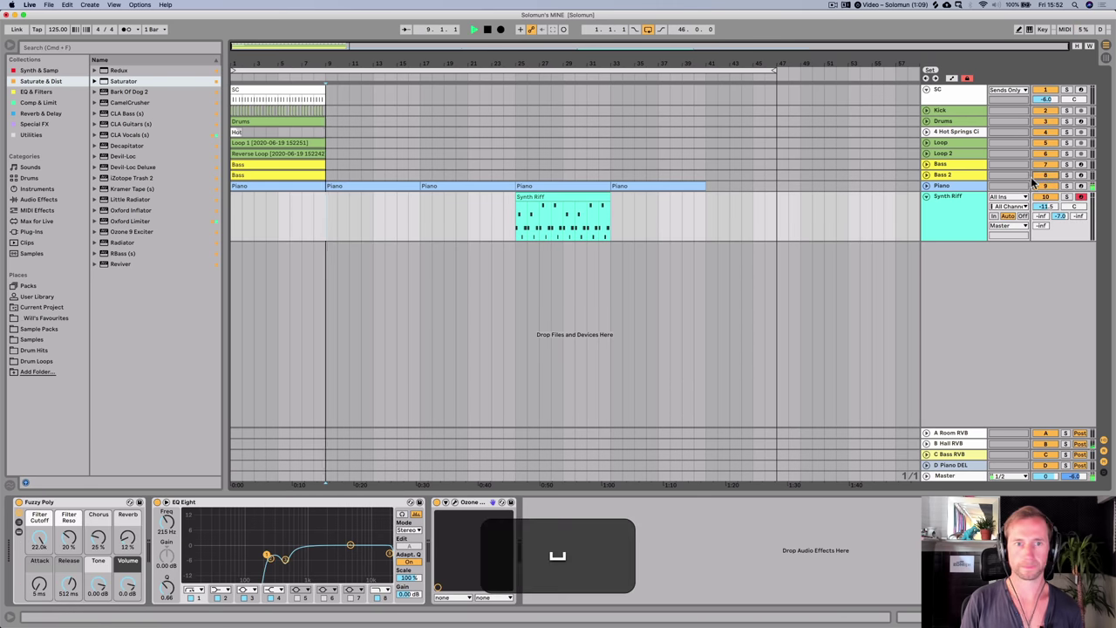
- Copy the one-bar Hot Springs cicada clip from bar 1 to bar 9 and save the set
{"action": "key", "text": "alt"}
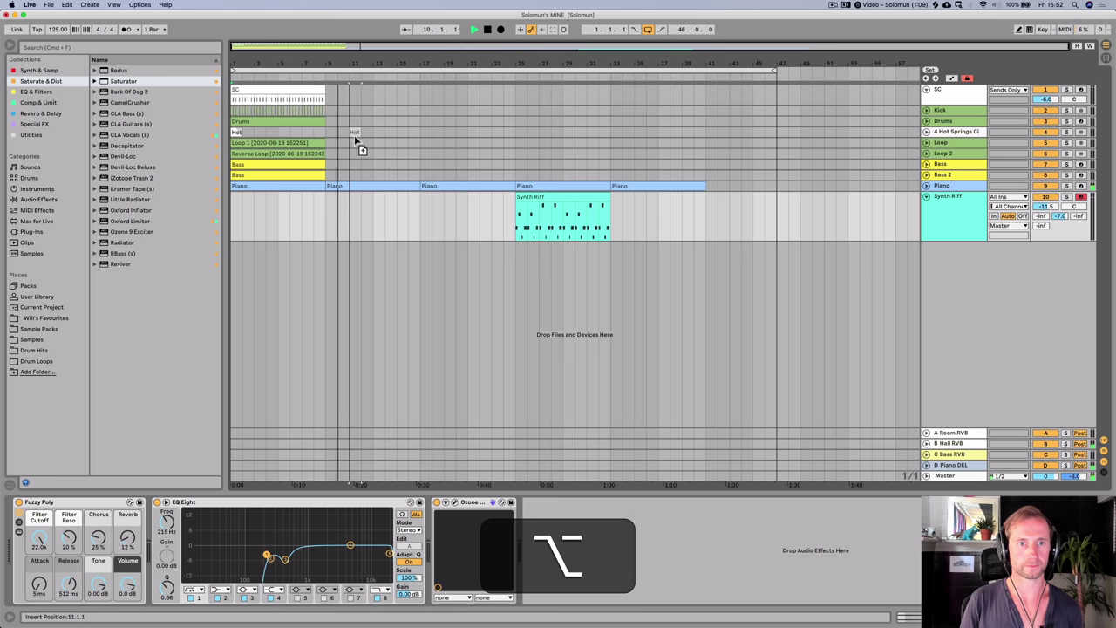
{"action": "left_click", "coordinate": [332, 132]}
{"action": "left_click", "coordinate": [322, 77]}
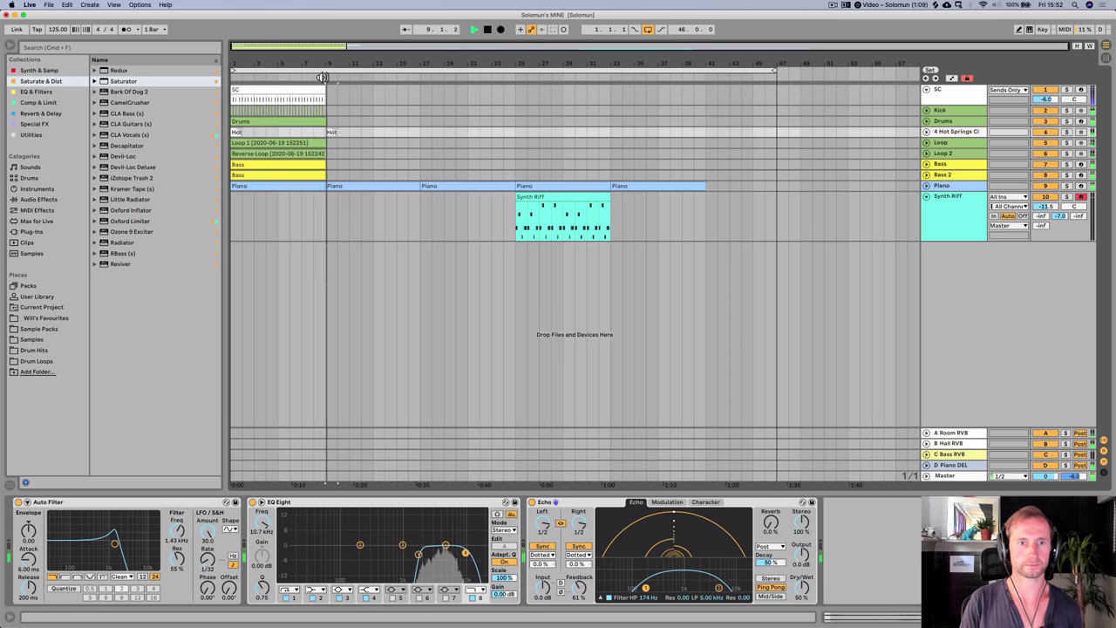
{"action": "key", "text": "super+s"}
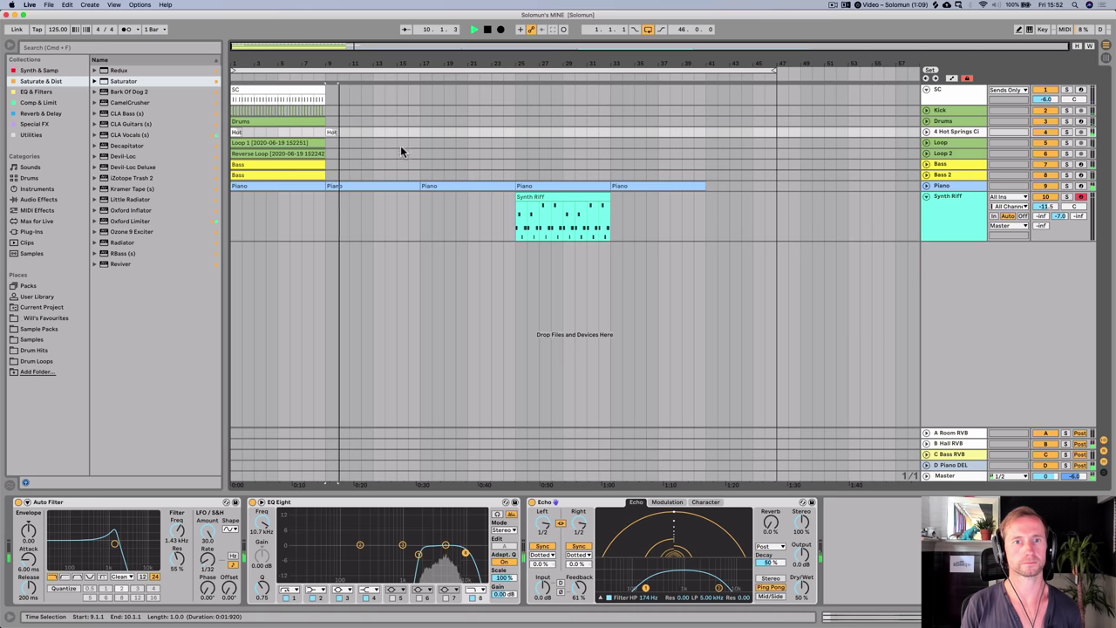
{"action": "left_click_drag", "start_coordinate": [401, 63], "coordinate": [401, 75]}
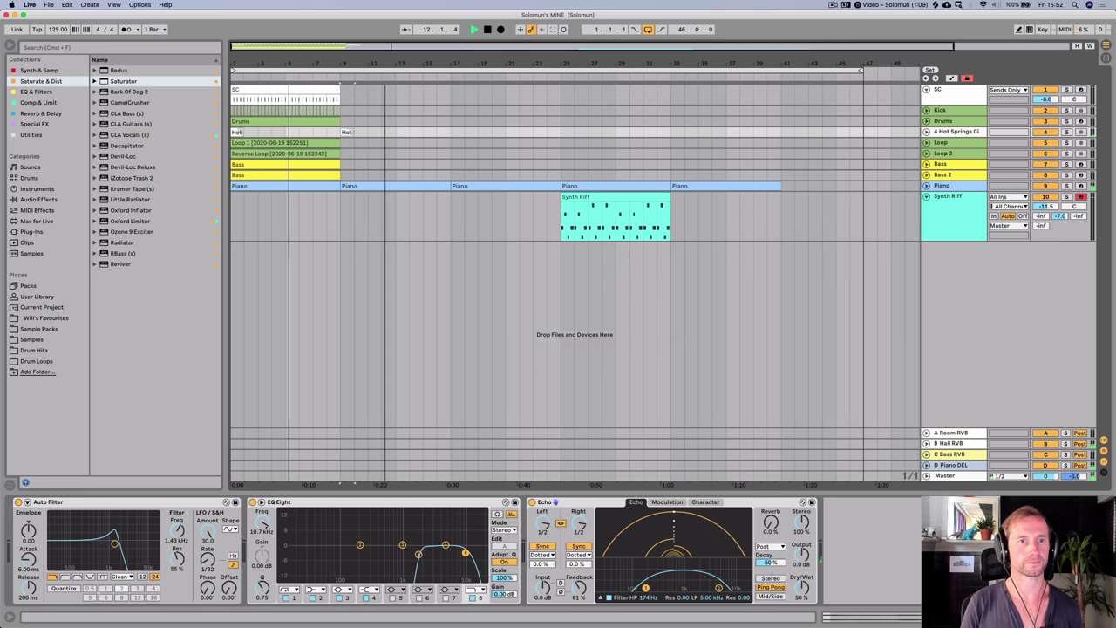
{"action": "scroll", "coordinate": [288, 91], "scroll_direction": "down", "scroll_amount": 2}
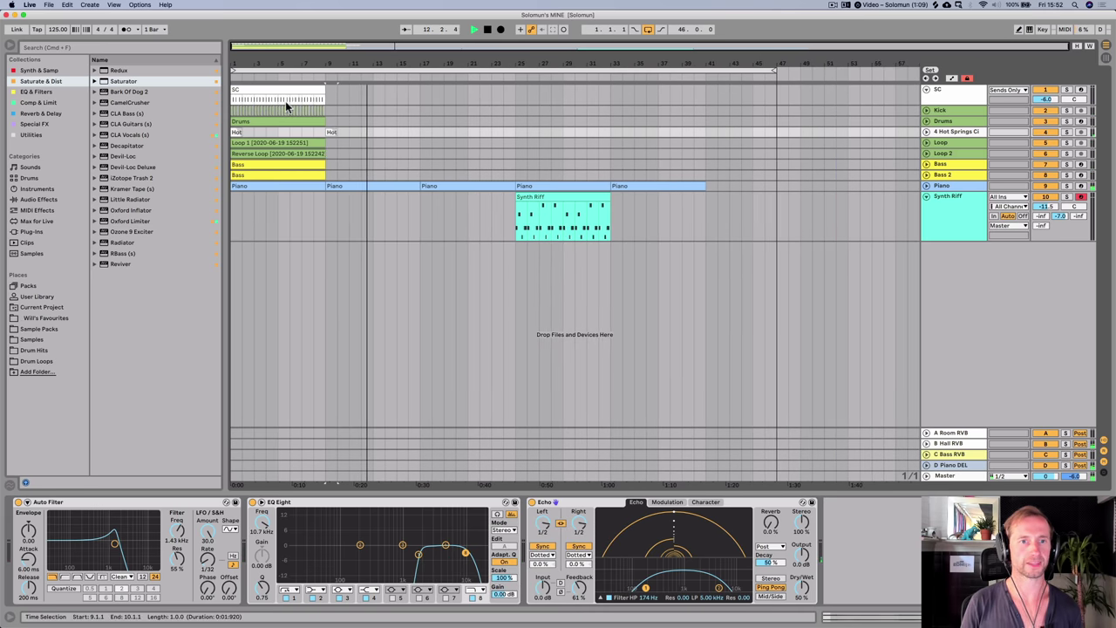
- Fold the SC track, copy the bar 1 Drums clip to bar 17 and open the copy's notes
{"action": "left_click", "coordinate": [926, 89]}
{"action": "left_click", "coordinate": [941, 99]}
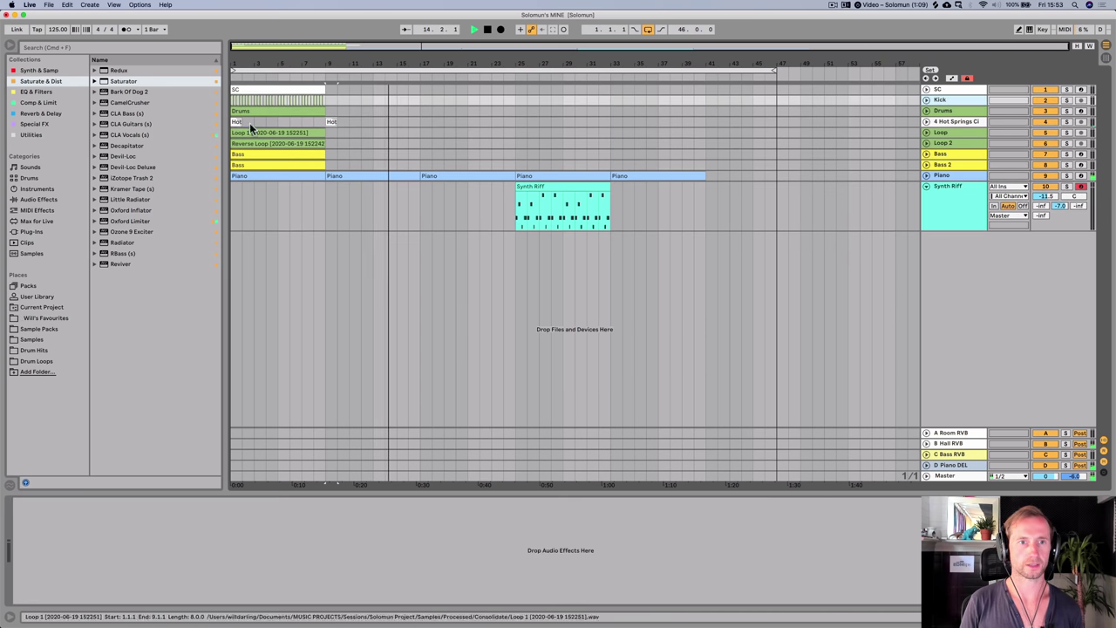
{"action": "left_click_drag", "start_coordinate": [251, 108], "coordinate": [444, 111]}
{"action": "double_click", "coordinate": [444, 110]}
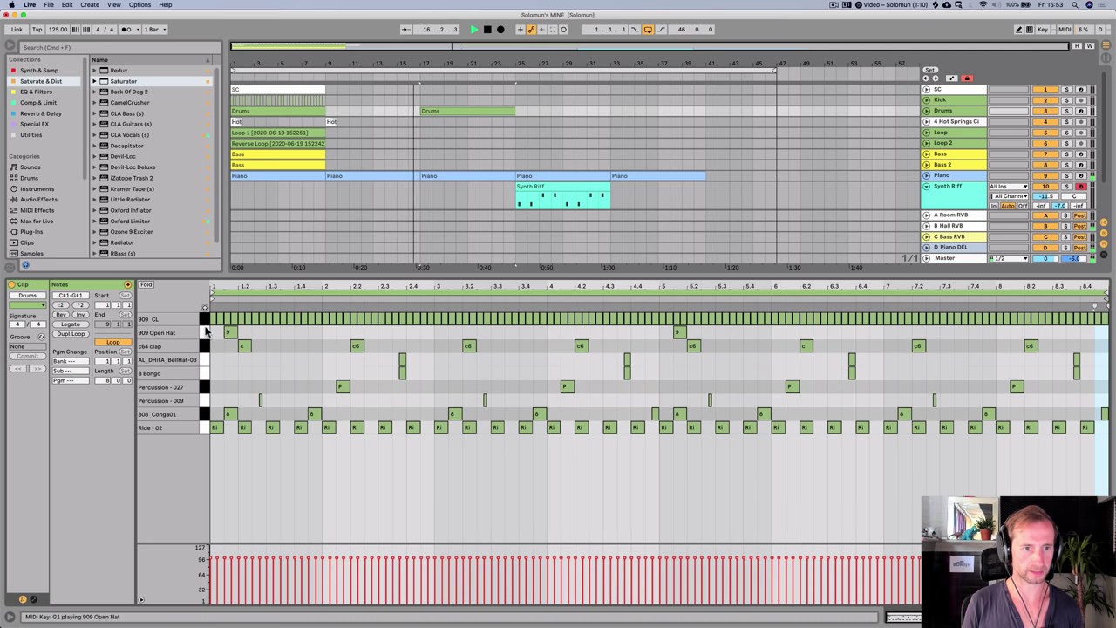
- Delete the hat, clap, bell, bongo, percussion and conga notes from the bar 17 Drums clip, keeping only Ride - 02
{"action": "key", "text": "BackSpace"}
{"action": "left_click", "coordinate": [207, 415]}
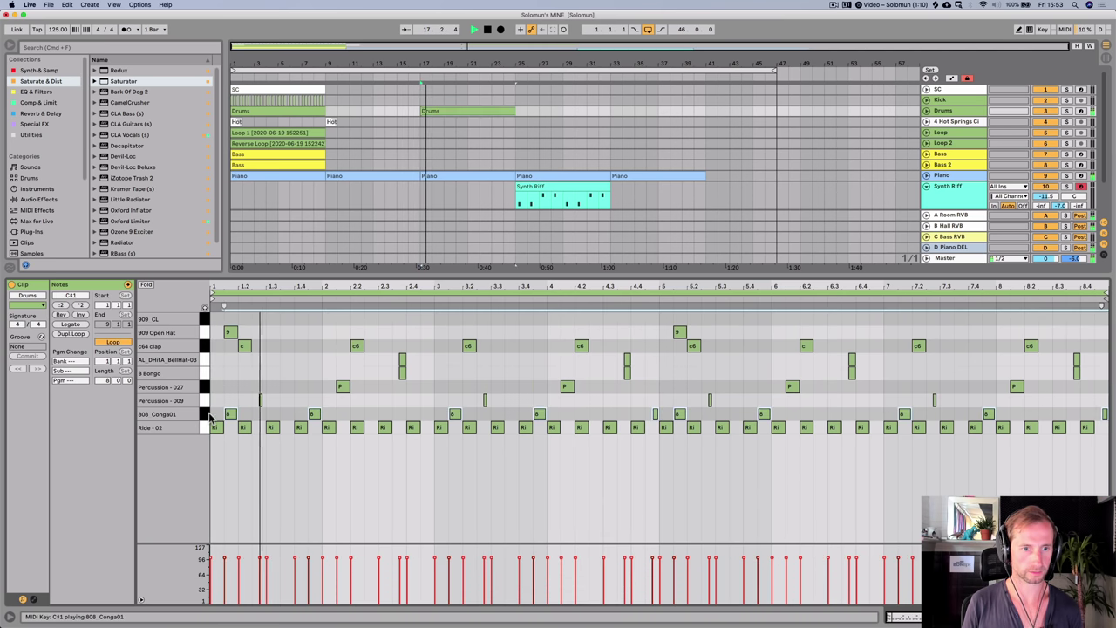
{"action": "key", "text": "BackSpace"}
{"action": "left_click", "coordinate": [205, 401]}
{"action": "key", "text": "BackSpace"}
{"action": "left_click", "coordinate": [204, 387]}
{"action": "key", "text": "BackSpace"}
{"action": "left_click", "coordinate": [203, 373]}
{"action": "key", "text": "BackSpace"}
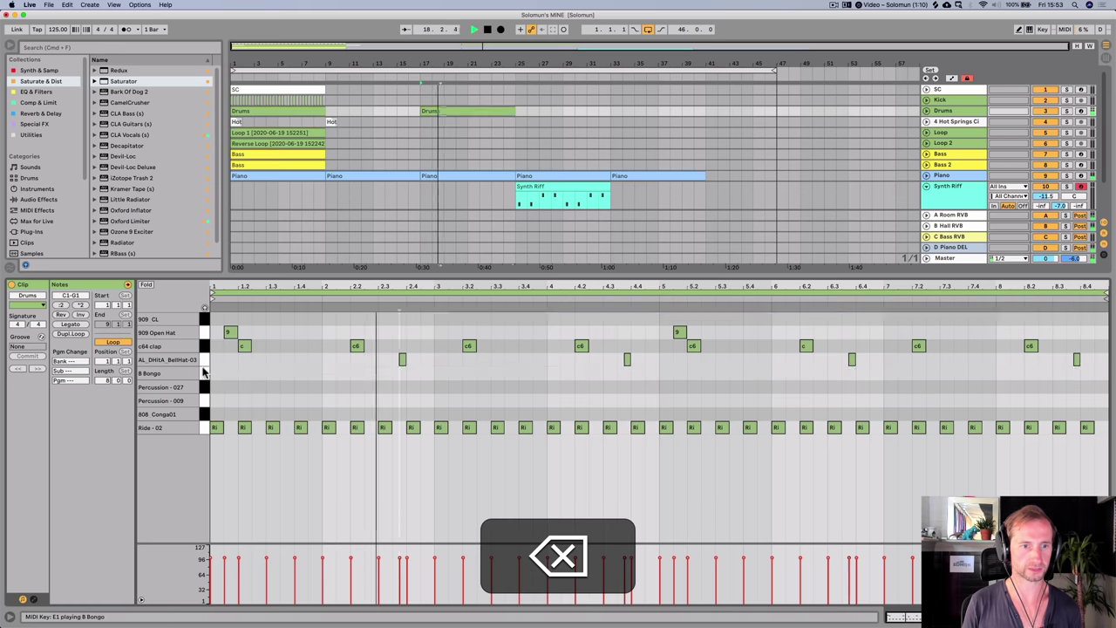
{"action": "left_click", "coordinate": [204, 360]}
{"action": "key", "text": "BackSpace"}
{"action": "left_click", "coordinate": [204, 333]}
{"action": "key", "text": "BackSpace"}
{"action": "left_click", "coordinate": [204, 346]}
{"action": "key", "text": "BackSpace"}
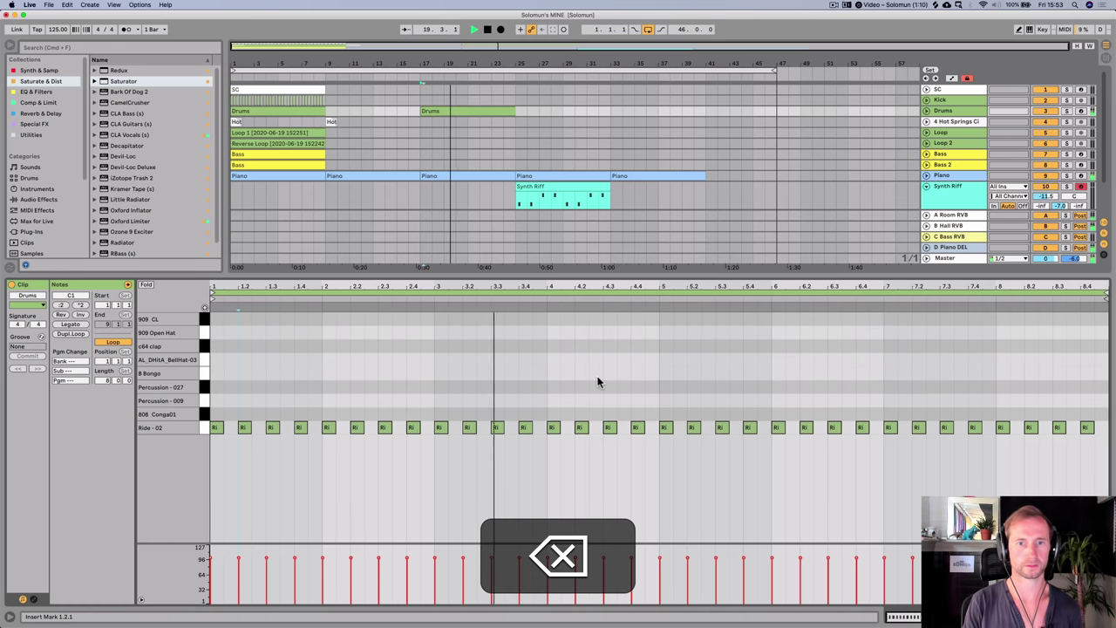
- Stop playback and add a short Ride - 02 note at 1.1.4 in the bar 17 Drums clip
{"action": "key", "text": "space"}
{"action": "left_click_drag", "start_coordinate": [232, 287], "coordinate": [261, 297]}
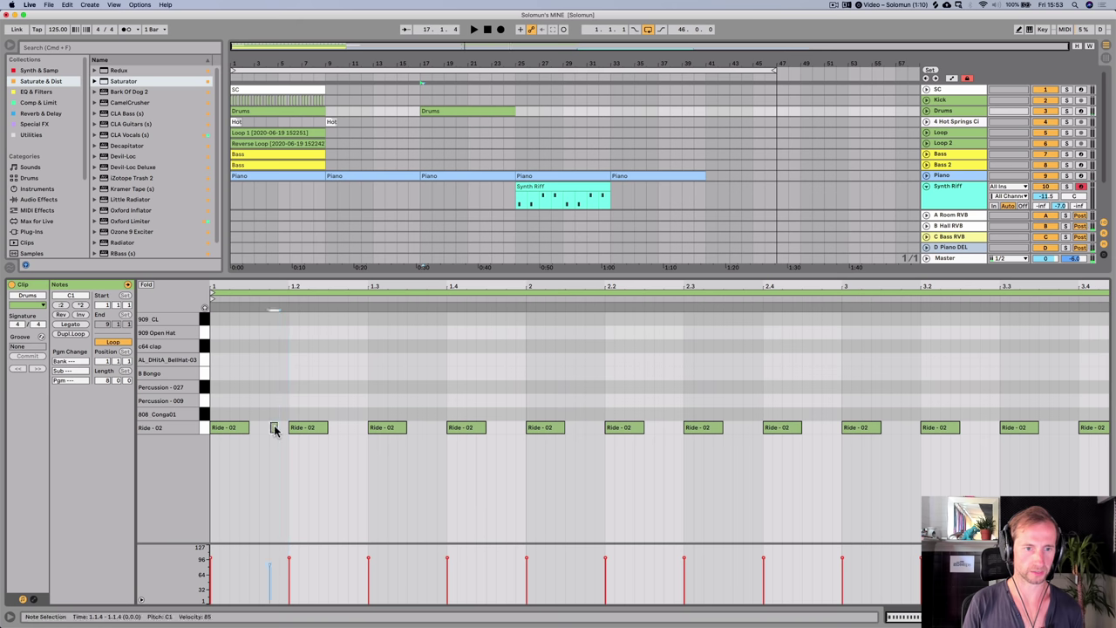
{"action": "key", "text": "p"}
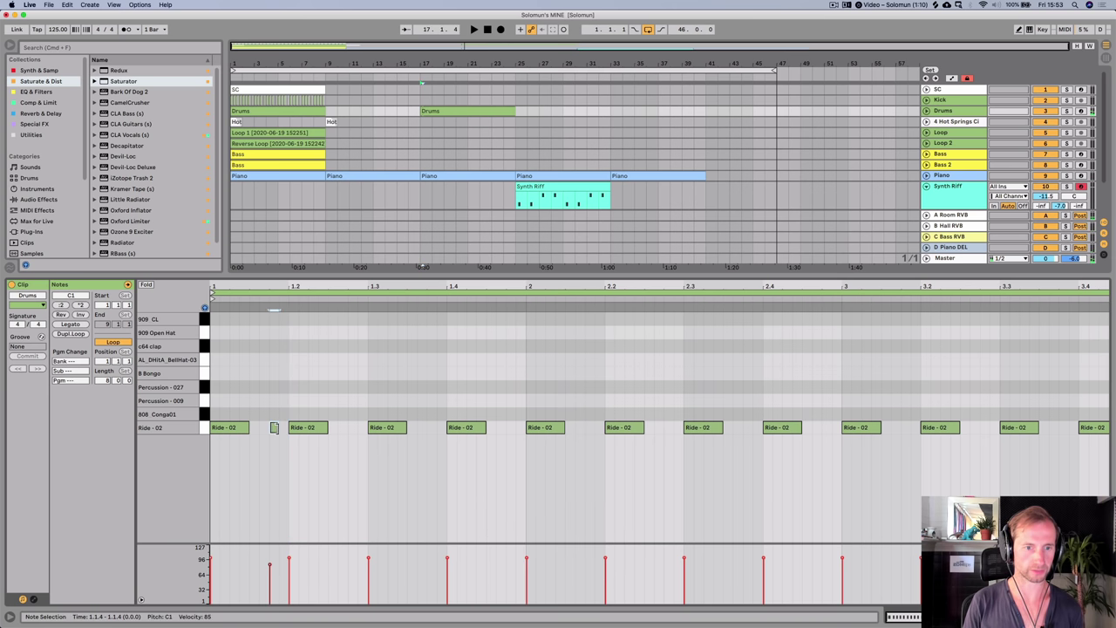
{"action": "left_click", "coordinate": [275, 427]}
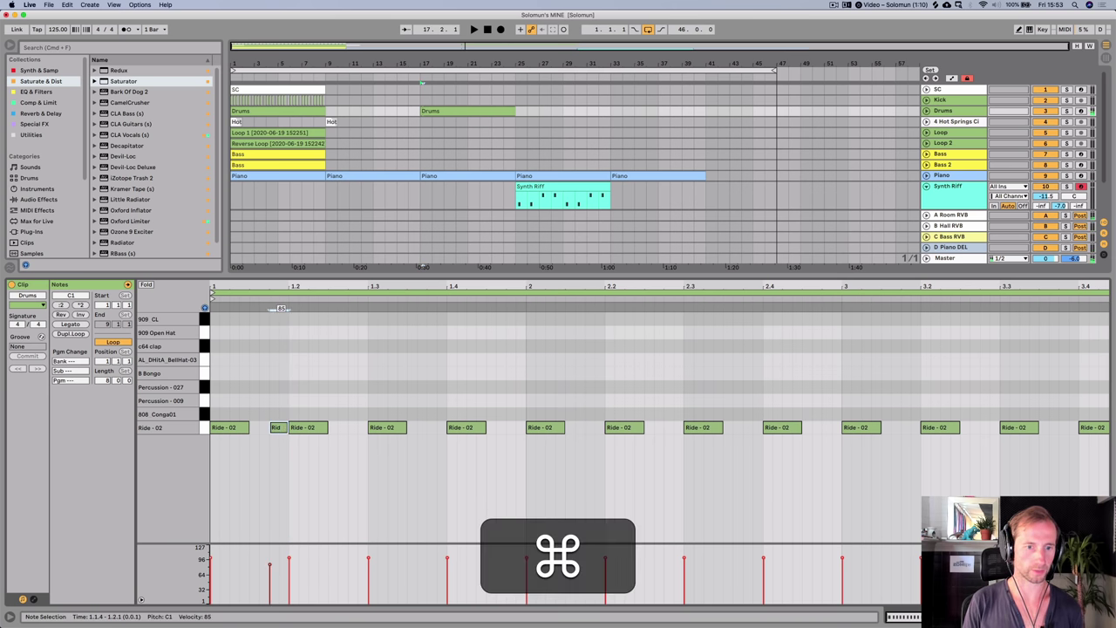
- Solo the Drums track and lower the velocity of the 1.1.4 ride note to 37, auditioning the change
{"action": "left_click", "coordinate": [1066, 111], "text": "super"}
{"action": "key", "text": "space"}
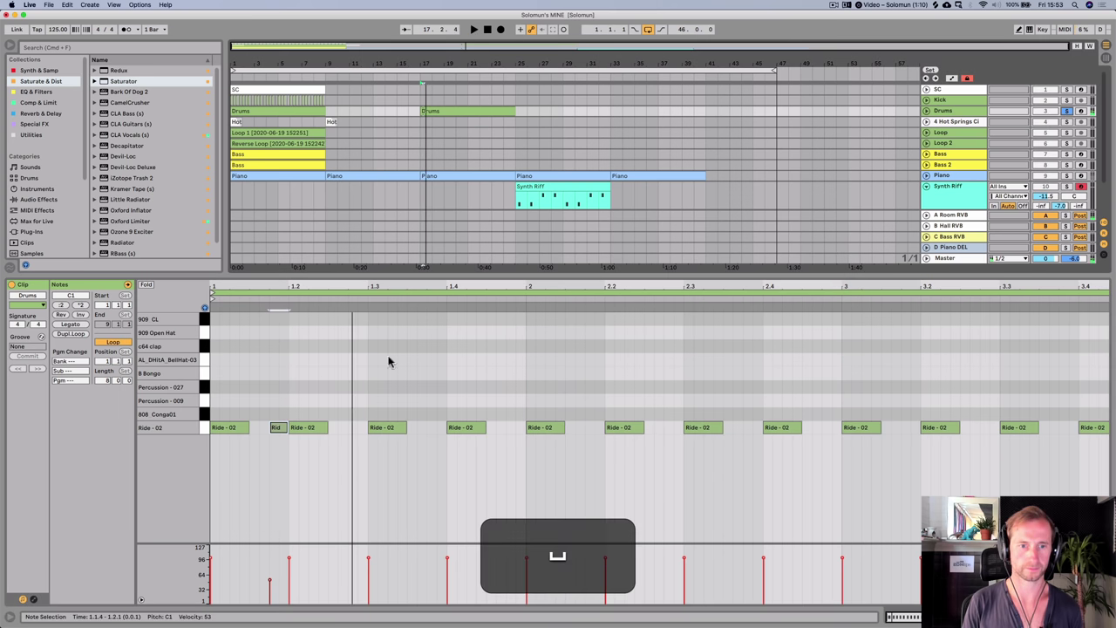
{"action": "left_click_drag", "start_coordinate": [270, 582], "coordinate": [269, 591]}
{"action": "key", "text": "space"}
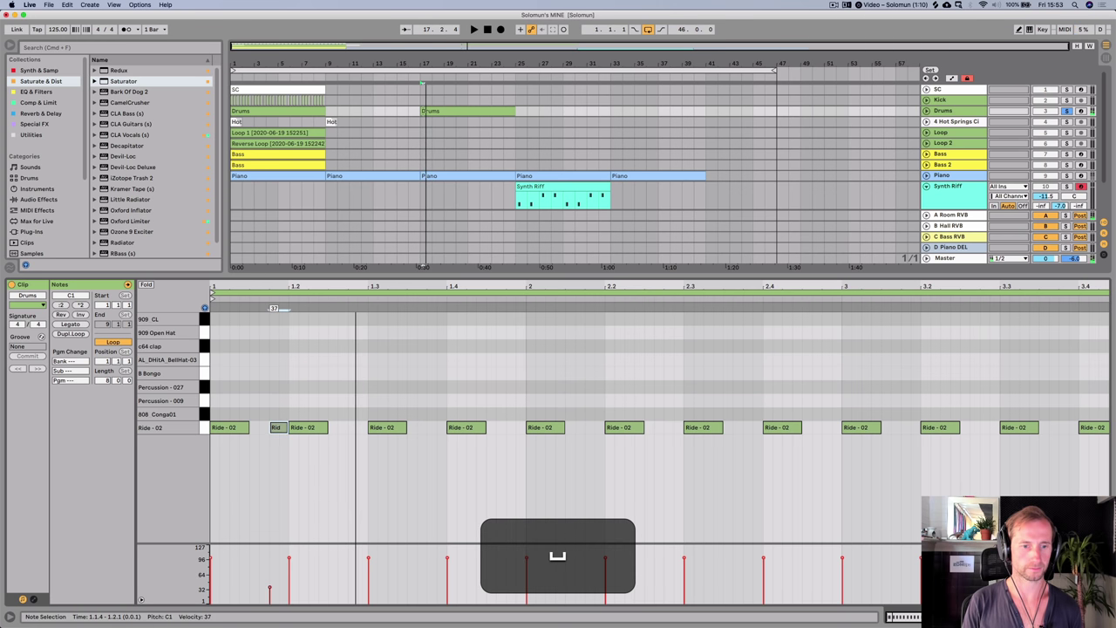
- Duplicate the two-note Ride - 02 pattern across all eight bars of the bar 17 Drums clip
{"action": "left_click", "coordinate": [275, 407]}
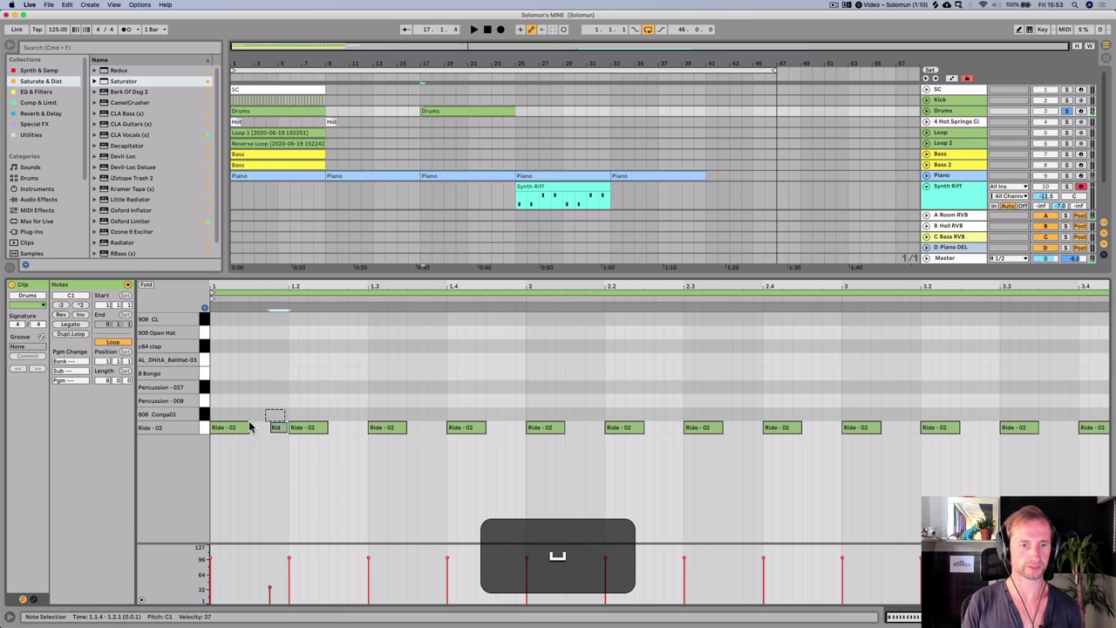
{"action": "key", "text": "super+d"}
{"action": "key", "text": "super+d"}
{"action": "key", "text": "super+d"}
{"action": "key", "text": "super+d"}
{"action": "key", "text": "super+d"}
{"action": "key", "text": "super+d"}
{"action": "key", "text": "super+d"}
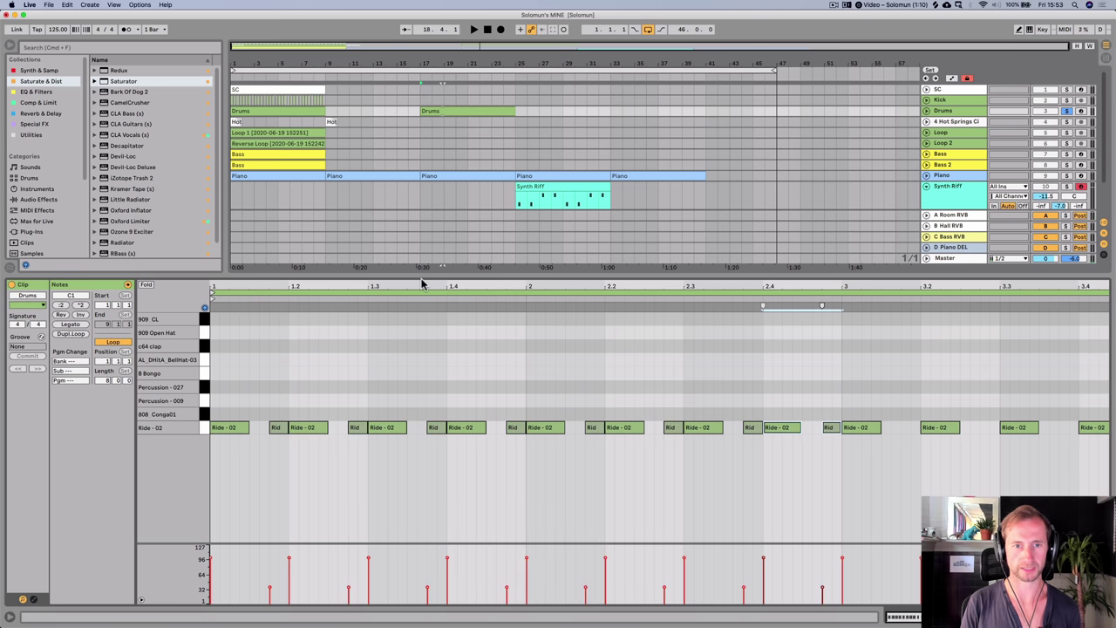
{"action": "left_click_drag", "start_coordinate": [421, 283], "coordinate": [287, 286]}
{"action": "key", "text": "super+d"}
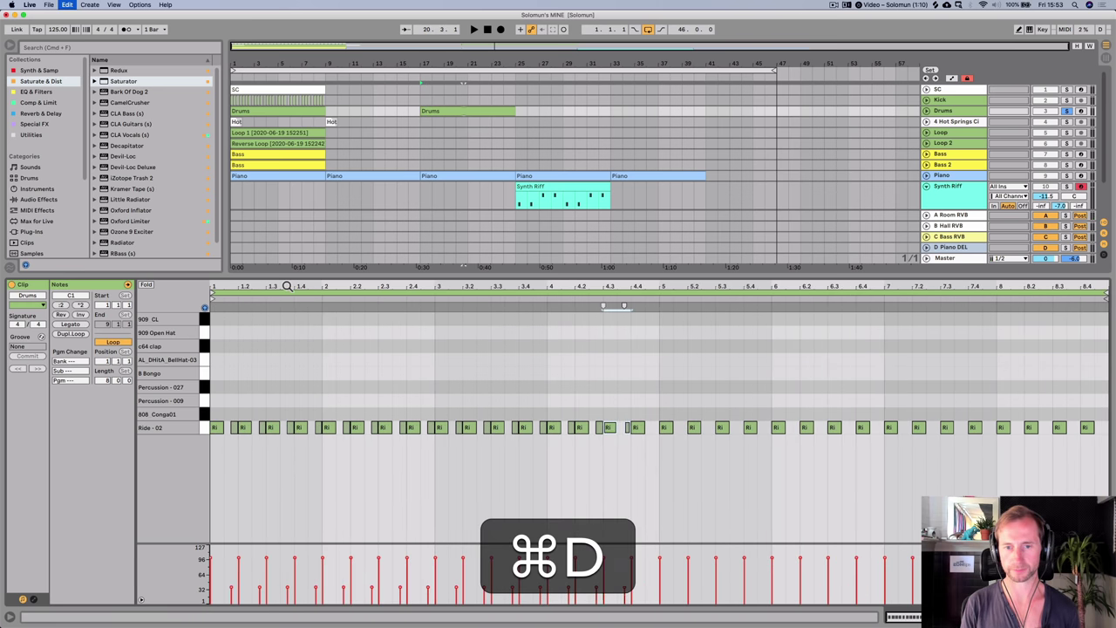
{"action": "key", "text": "super+d"}
{"action": "key", "text": "super+d"}
{"action": "key", "text": "super+d"}
{"action": "key", "text": "super+d"}
{"action": "key", "text": "super+d"}
{"action": "key", "text": "super+d"}
{"action": "key", "text": "super+d"}
{"action": "key", "text": "super+d"}
{"action": "key", "text": "super+d"}
{"action": "key", "text": "super+d"}
{"action": "key", "text": "super+d"}
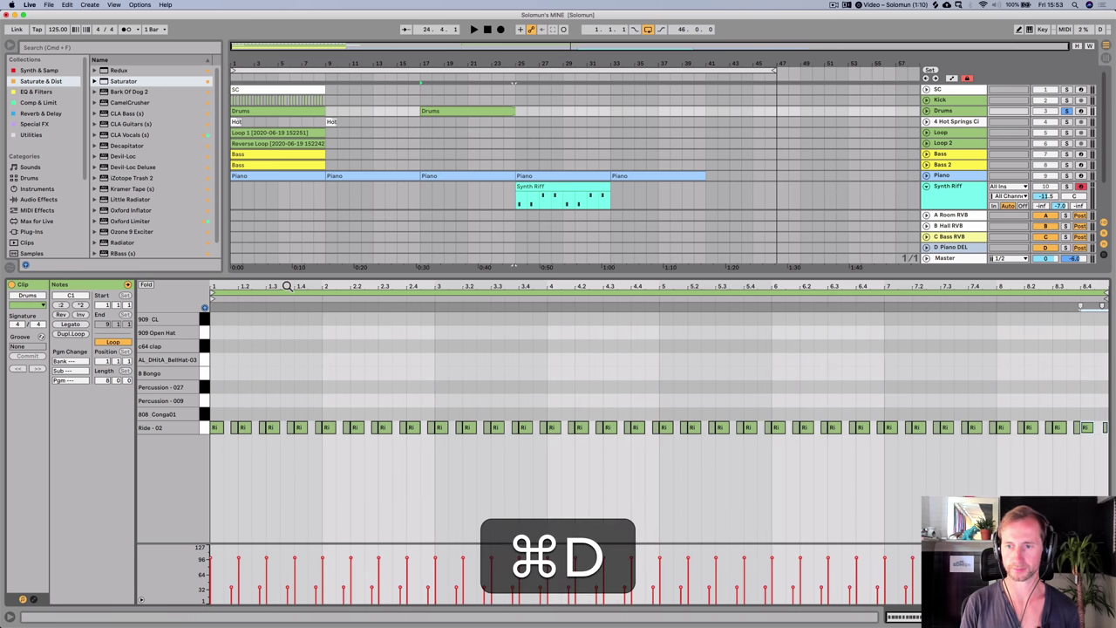
- Audition the new ride pattern, copy its notes and replace the Ride - 02 notes in the bar 1 Drums clip with them
{"action": "key", "text": "space"}
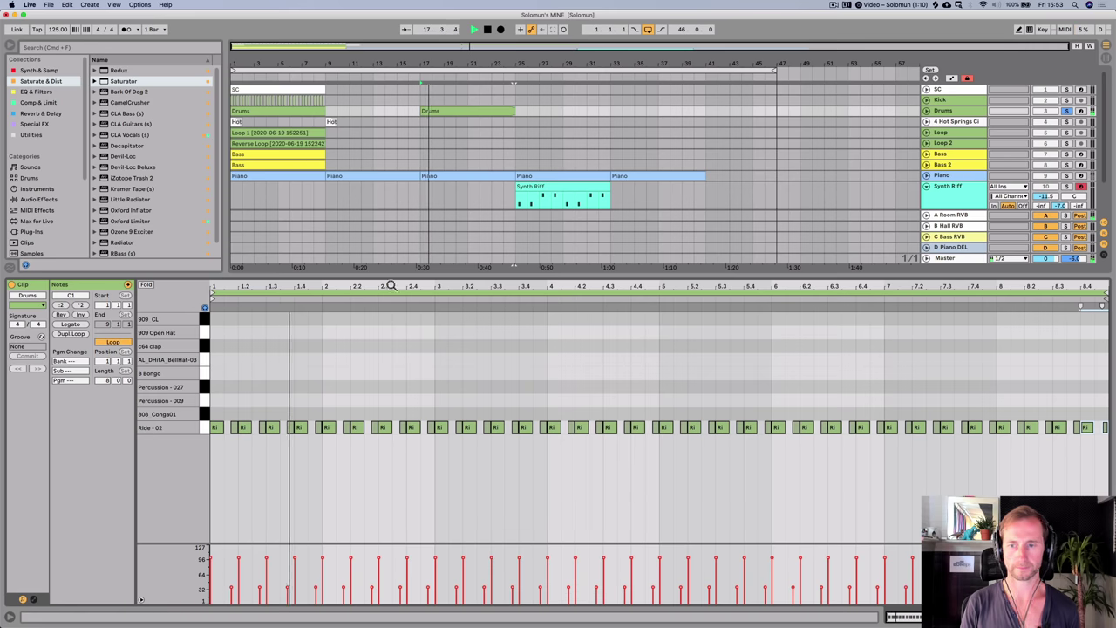
{"action": "key", "text": "space"}
{"action": "key", "text": "super+c"}
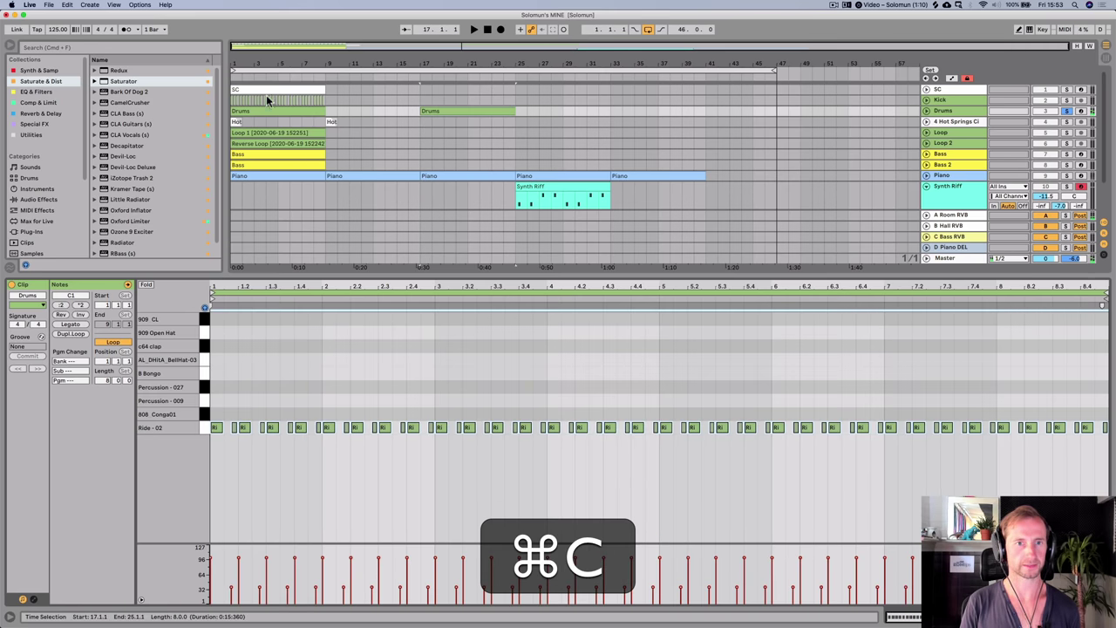
{"action": "left_click", "coordinate": [415, 101]}
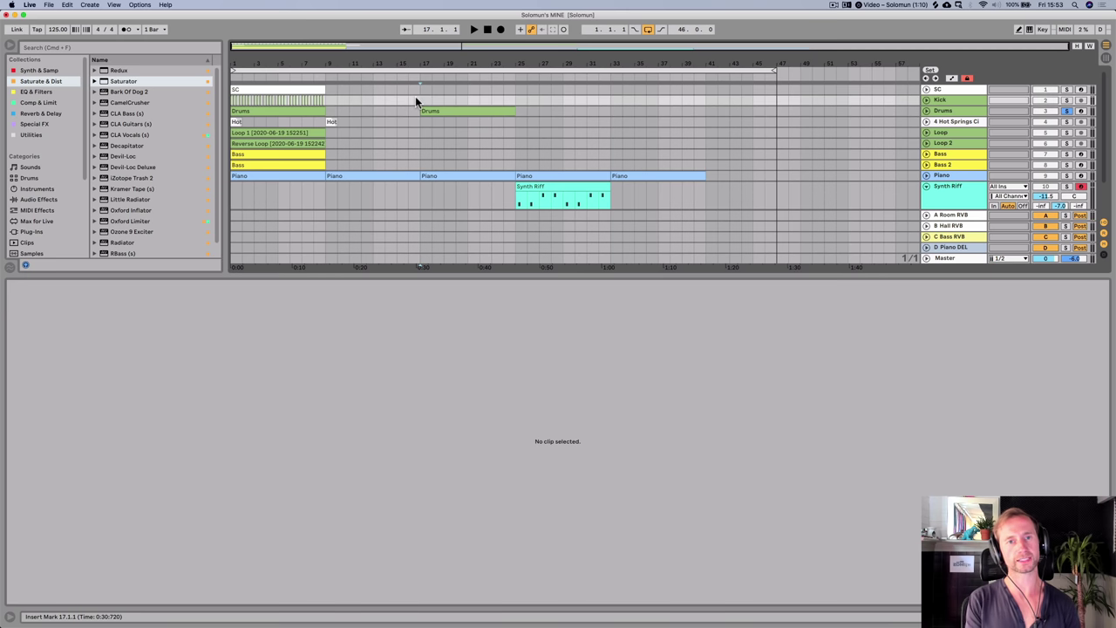
{"action": "left_click", "coordinate": [251, 111]}
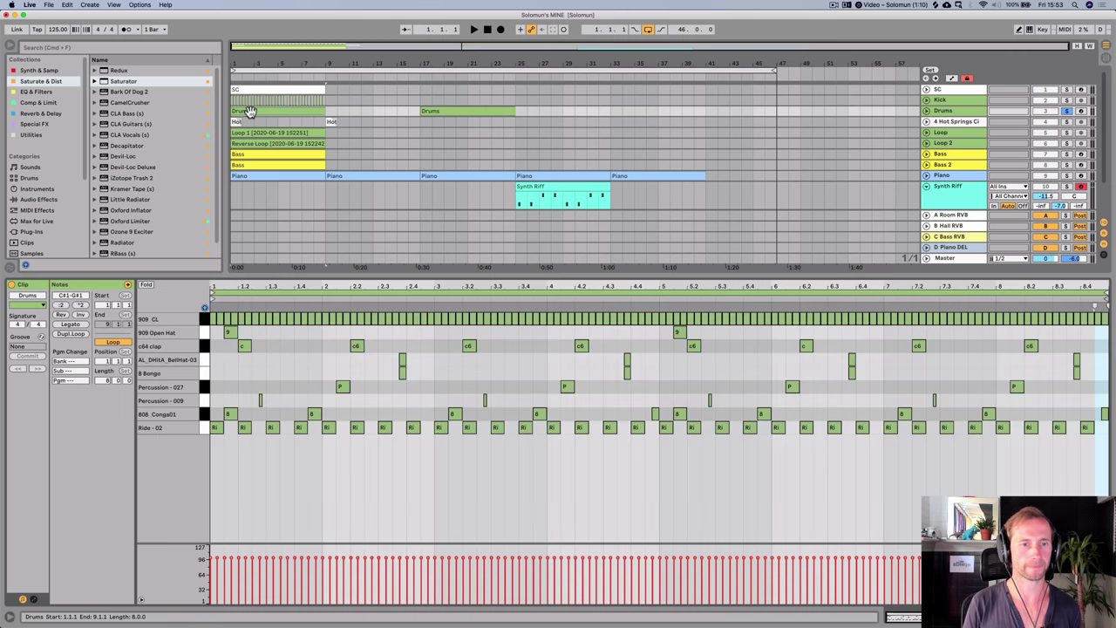
{"action": "key", "text": "BackSpace"}
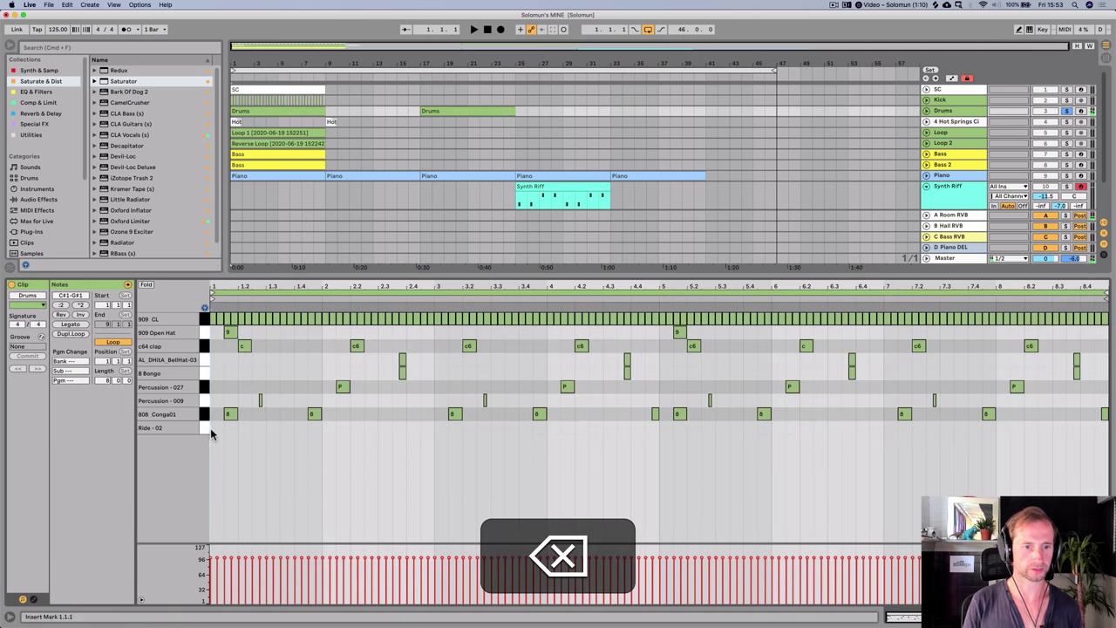
{"action": "key", "text": "super+v"}
- Audition the Drums track from bar 1 with its devices shown, and continue playback from around bar 16
{"action": "key", "text": "super+space"}
{"action": "key", "text": "shift+super+space"}
{"action": "key", "text": "shift+Tab"}
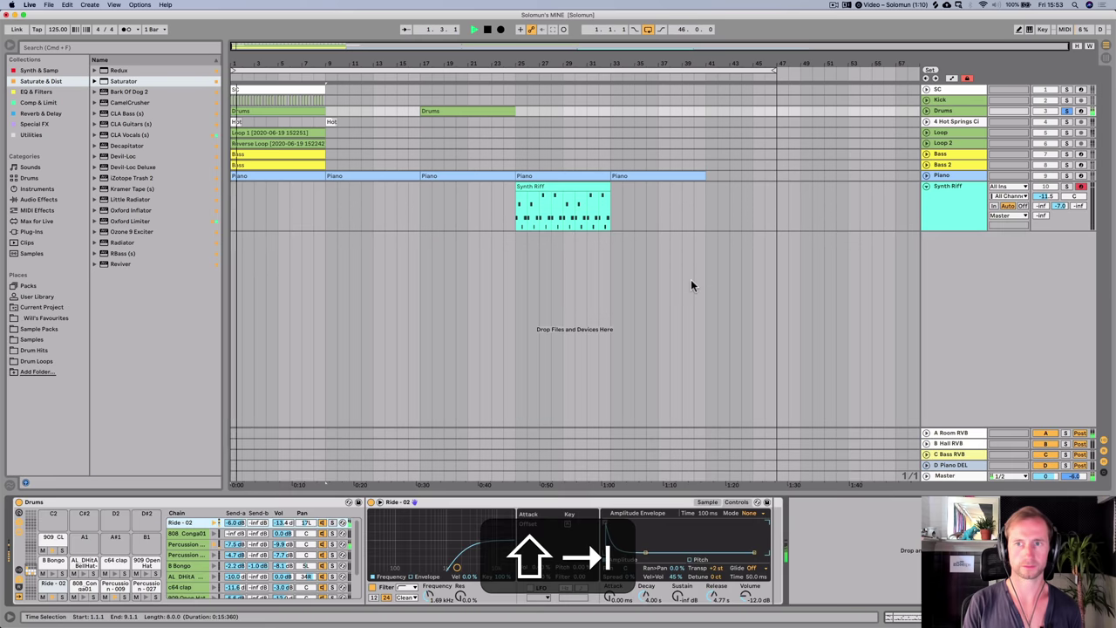
{"action": "left_click", "coordinate": [417, 72]}
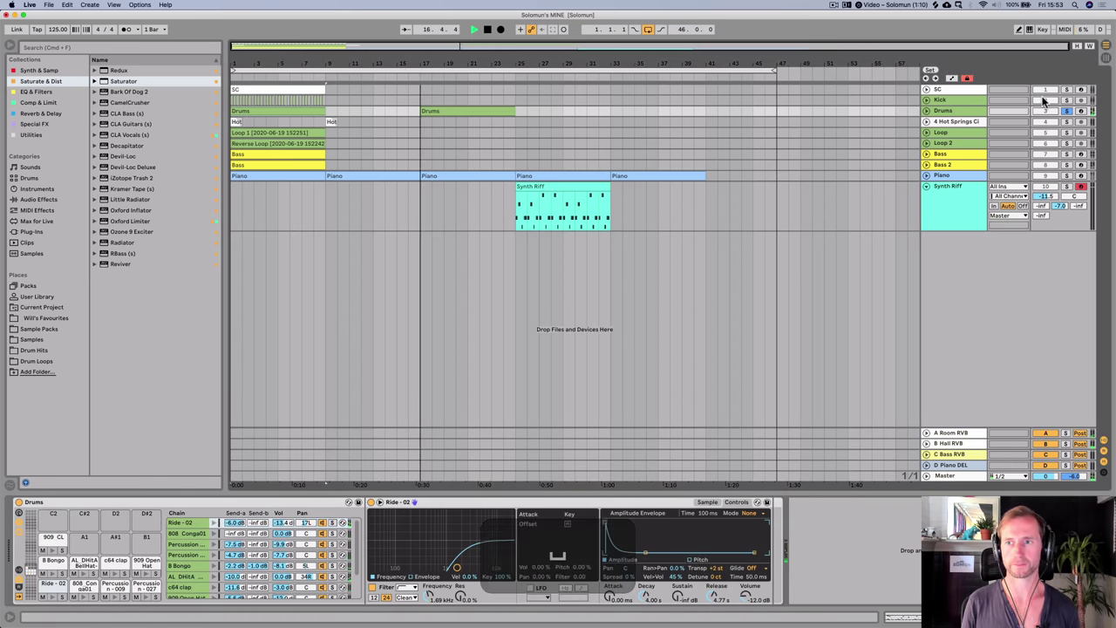
- Copy the Kick clips from bars 1 to 8 and the bar 1 Drums clip to bar 25
{"action": "left_click_drag", "start_coordinate": [304, 99], "coordinate": [326, 101]}
{"action": "left_click_drag", "start_coordinate": [236, 103], "coordinate": [232, 101]}
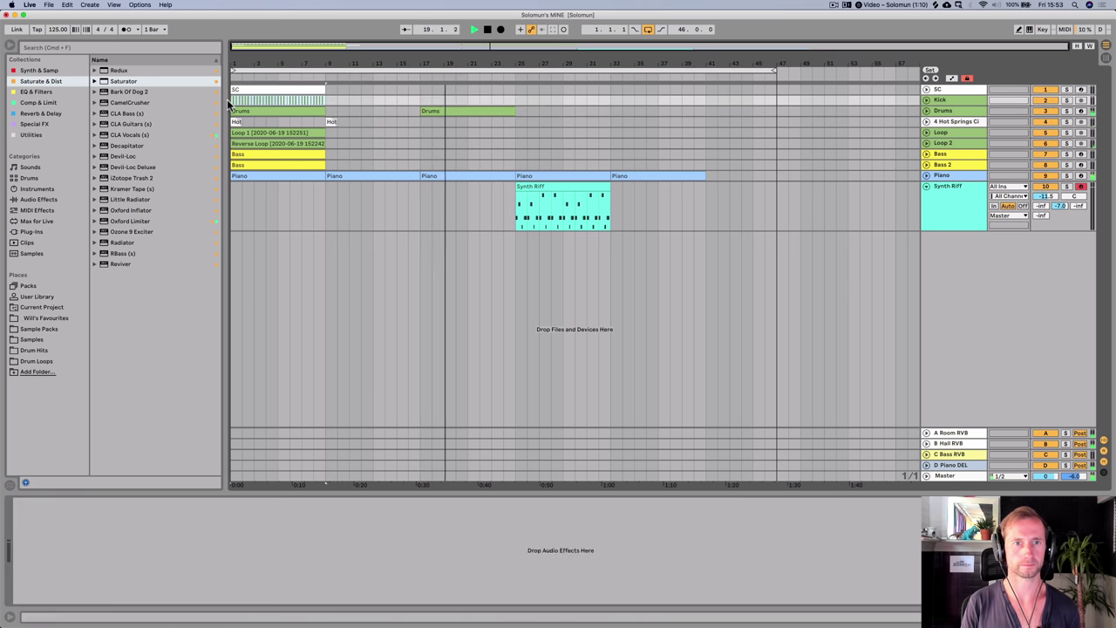
{"action": "key", "text": "super+c"}
{"action": "left_click", "coordinate": [512, 101]}
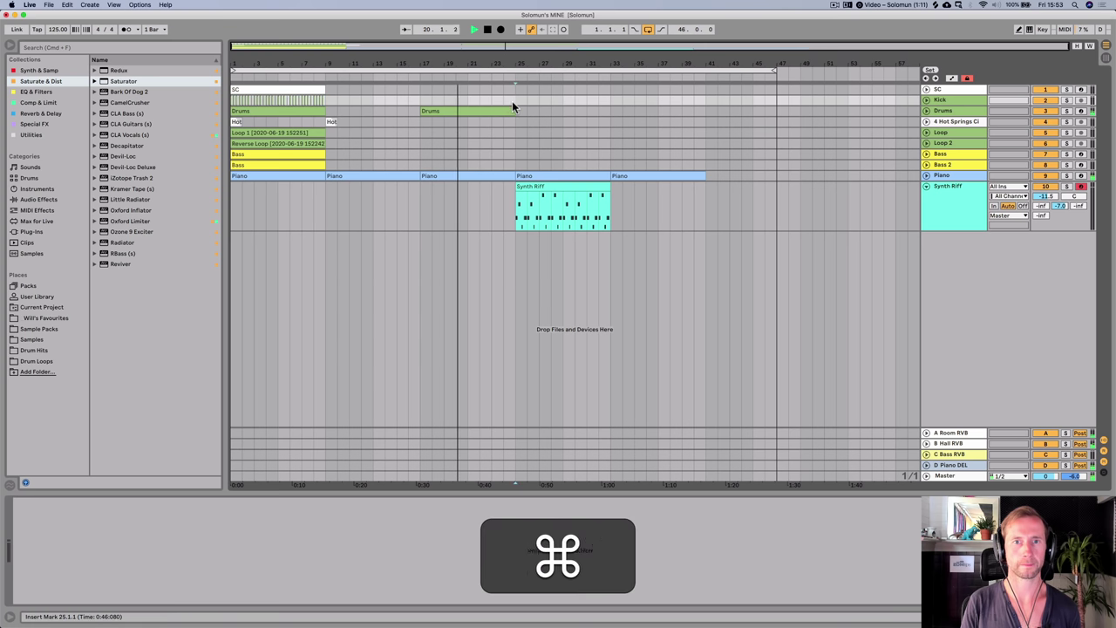
{"action": "key", "text": "super+v"}
{"action": "left_click_drag", "start_coordinate": [283, 109], "coordinate": [567, 113]}
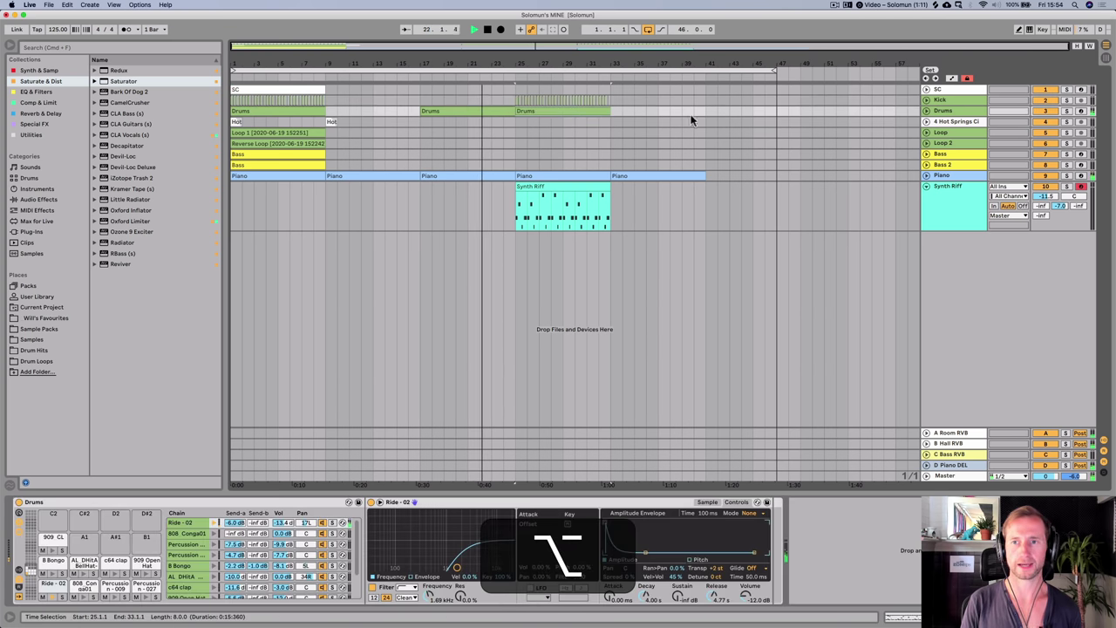
- Add EQ Eight to the Kick track with a low cut at 212 Hz
{"action": "left_click", "coordinate": [959, 100]}
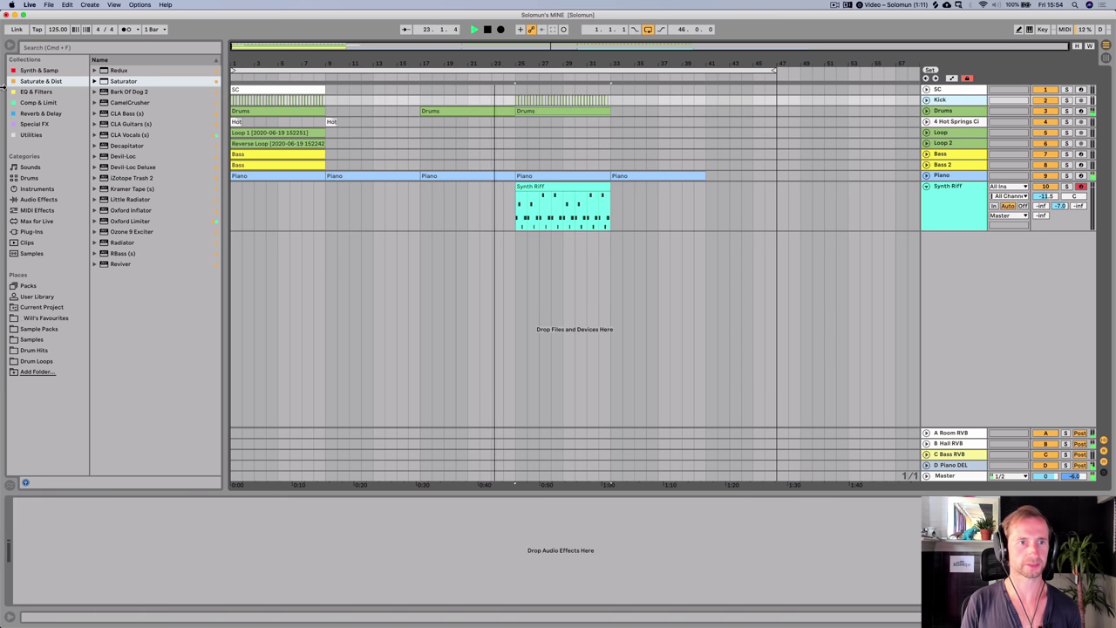
{"action": "left_click", "coordinate": [40, 92]}
{"action": "left_click_drag", "start_coordinate": [116, 81], "coordinate": [75, 527]}
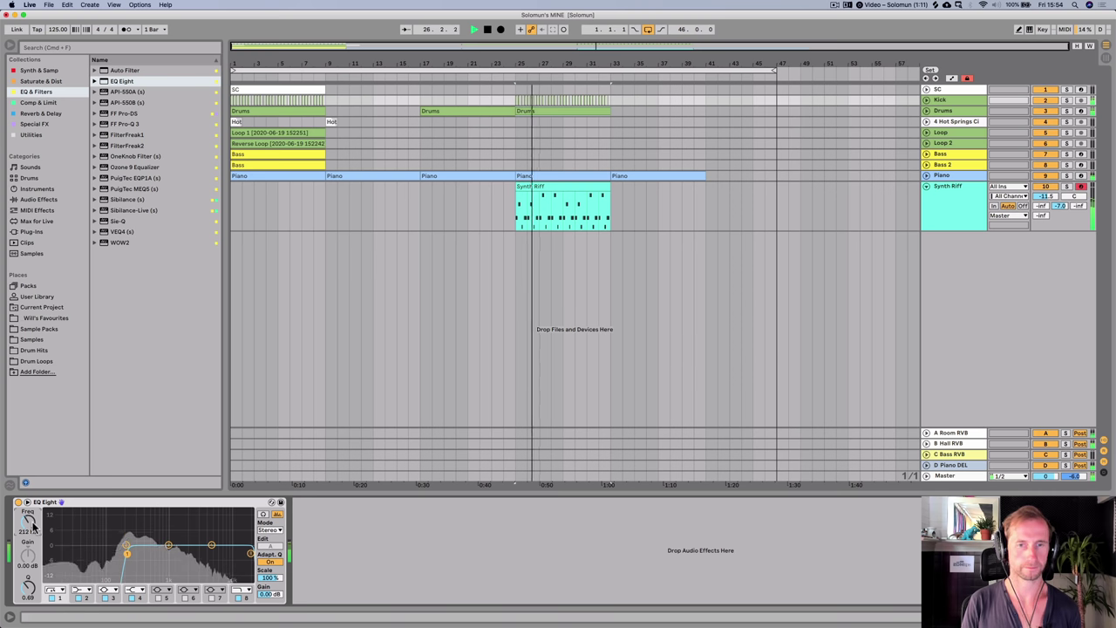
- Stop playback, move the Synth Riff clip to bar 33 and duplicate the bar 25 Kick clips up to bar 49
{"action": "key", "text": "space"}
{"action": "left_click_drag", "start_coordinate": [543, 184], "coordinate": [641, 199]}
{"action": "left_click", "coordinate": [544, 102]}
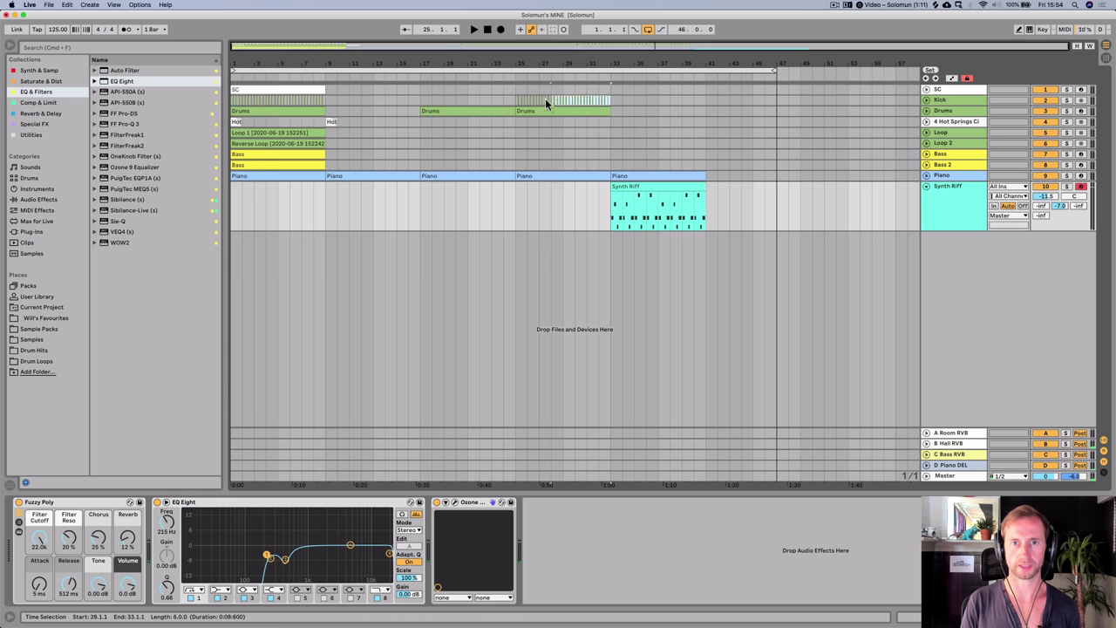
{"action": "key", "text": "super+d"}
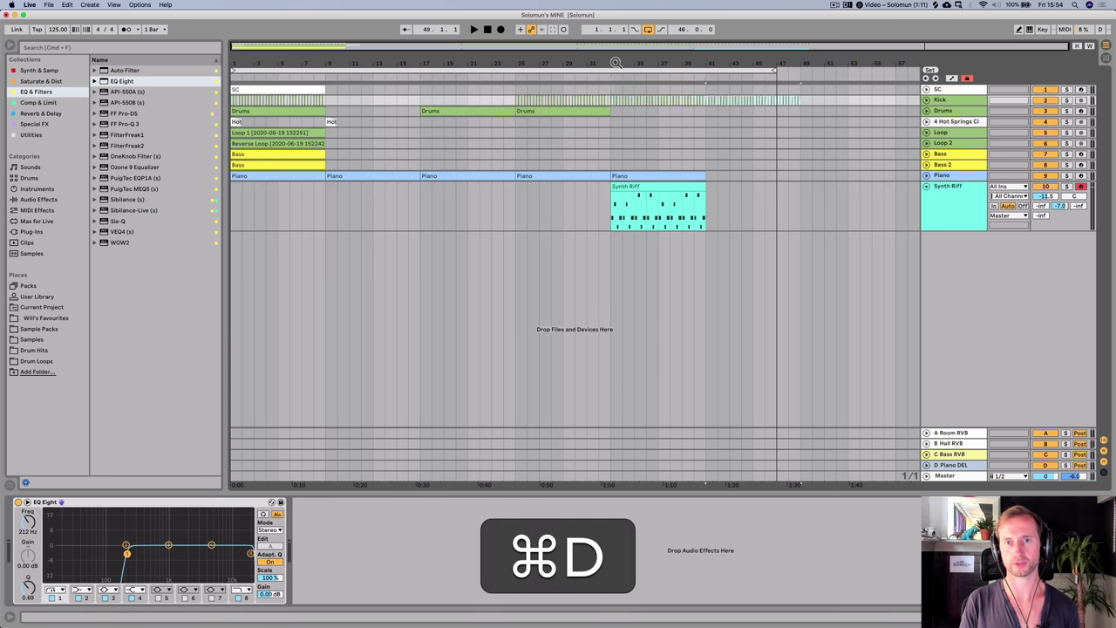
- Duplicate the bar 25 Drums clip up to bar 49 and extend the arrangement loop's end to bar 60
{"action": "left_click", "coordinate": [594, 109]}
{"action": "key", "text": "super+d"}
{"action": "key", "text": "super+d"}
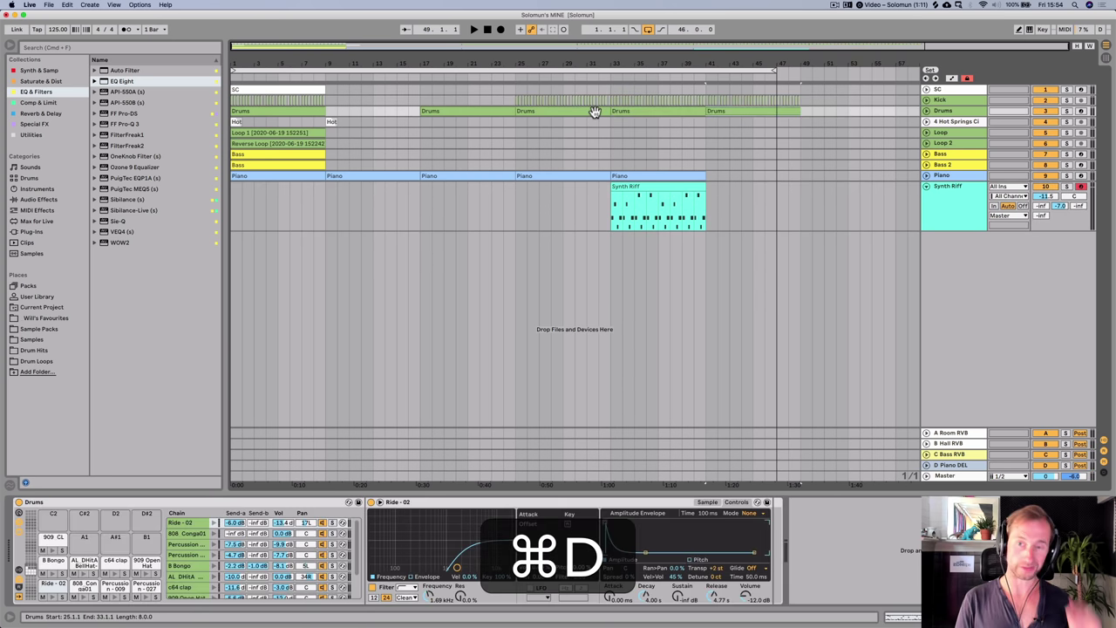
{"action": "left_click_drag", "start_coordinate": [776, 70], "coordinate": [735, 64]}
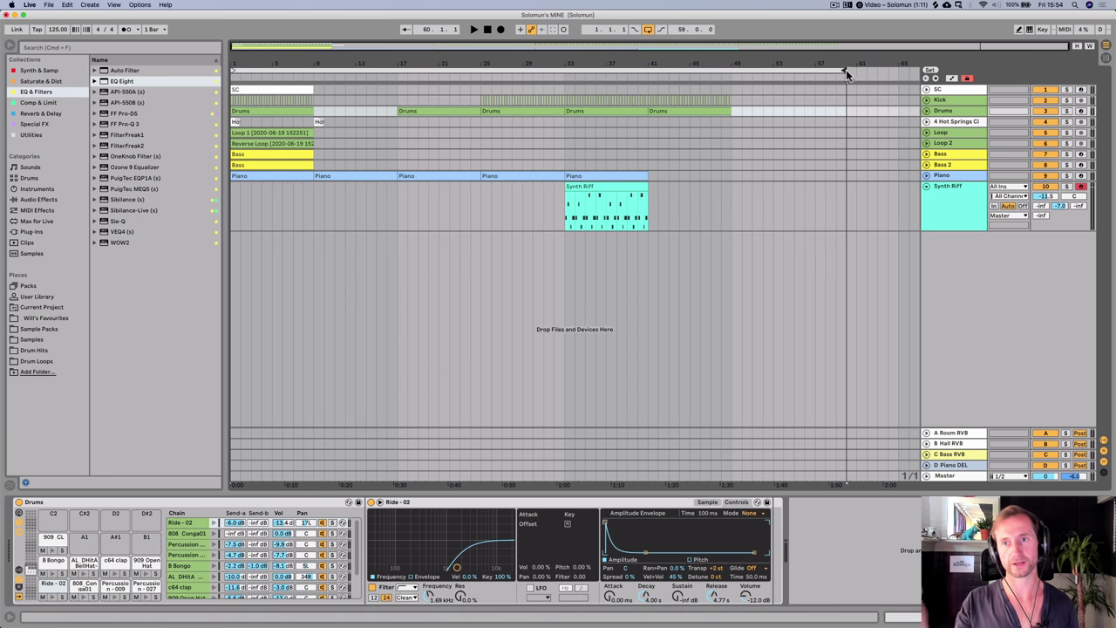
- Extend the arrangement loop's end to bar 65, play through the new section and stop playback
{"action": "left_click_drag", "start_coordinate": [865, 75], "coordinate": [896, 75]}
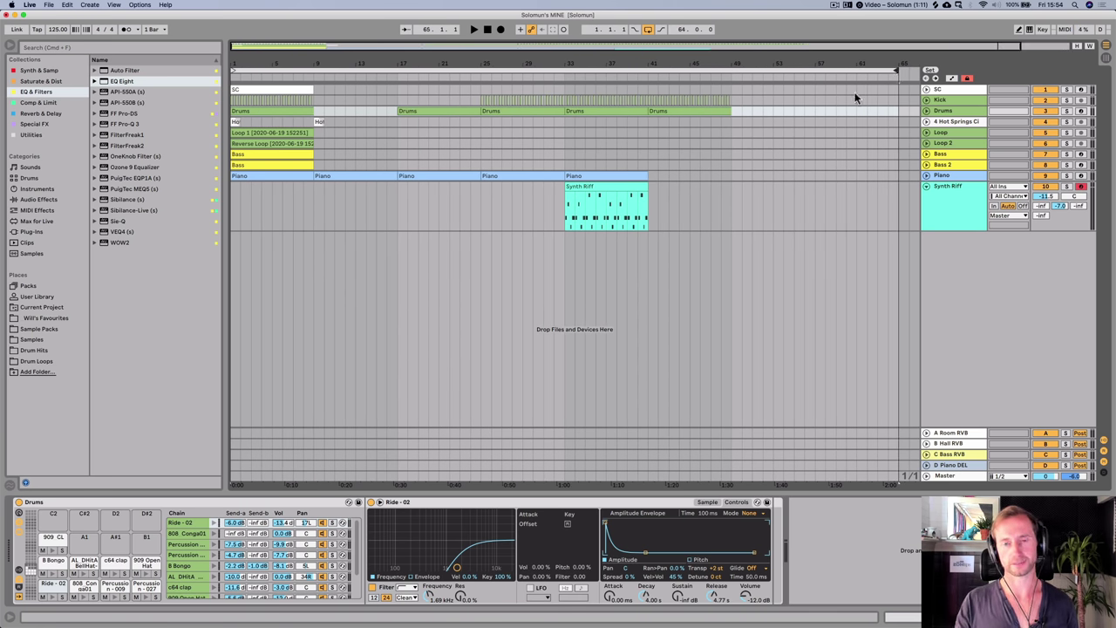
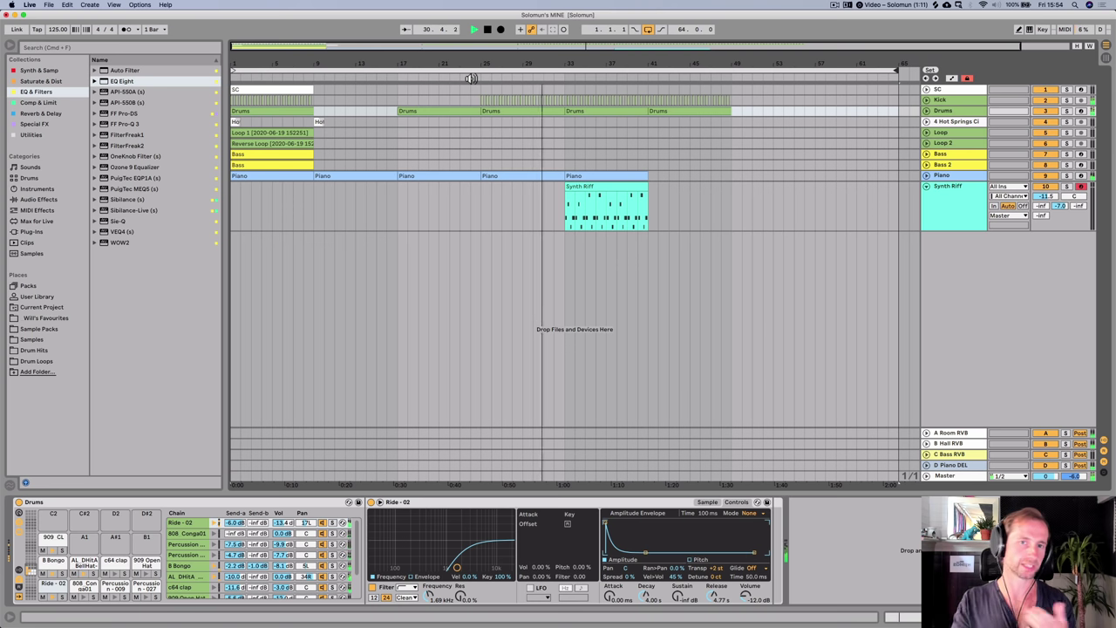
{"action": "mouse_move", "coordinate": [587, 199]}
{"action": "left_mouse_down"}
{"action": "mouse_move", "coordinate": [663, 205]}
{"action": "mouse_move", "coordinate": [585, 192]}
{"action": "left_mouse_up"}
{"action": "key", "text": "space"}
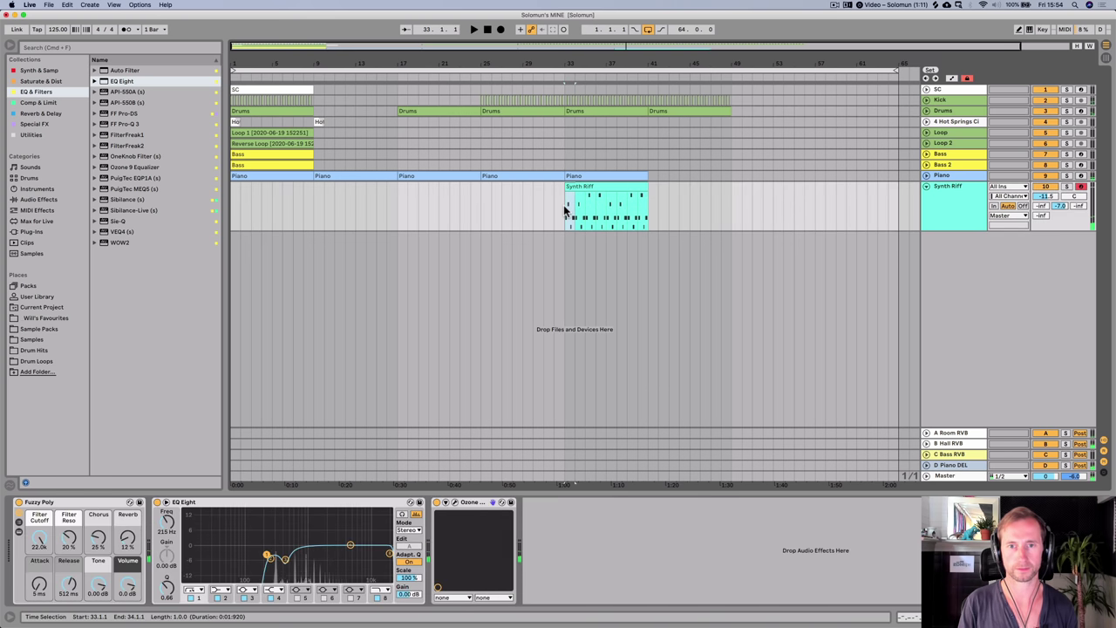
- Copy the Synth Riff clip to bar 49 and repeat its first bar from bar 33 up to bar 49
{"action": "left_click_drag", "start_coordinate": [602, 188], "coordinate": [757, 189]}
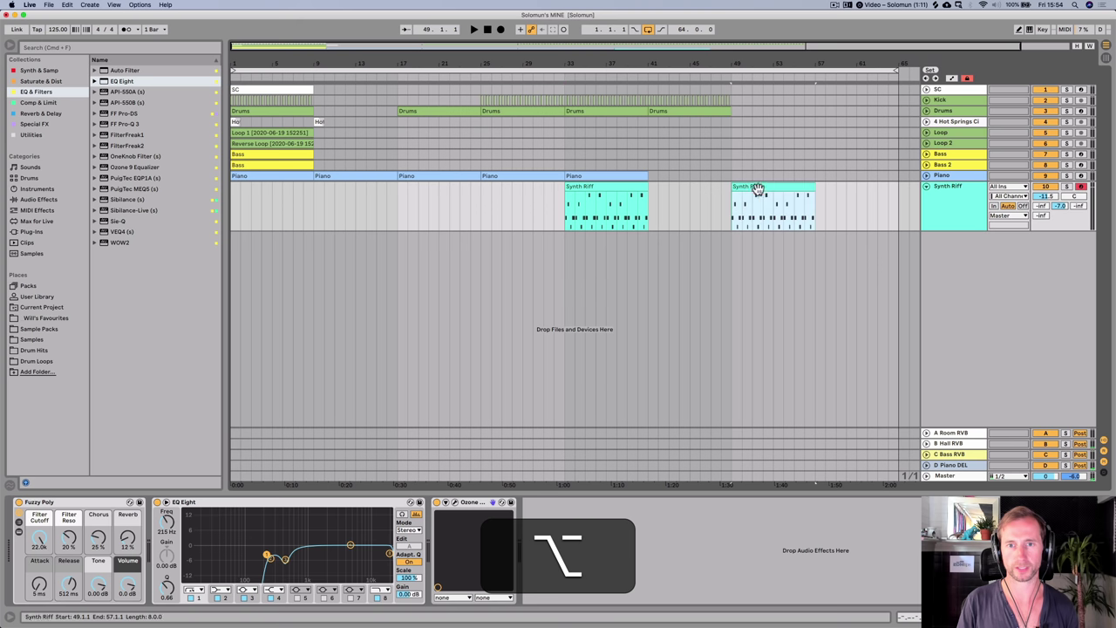
{"action": "left_click", "coordinate": [574, 215]}
{"action": "key", "text": "super+d"}
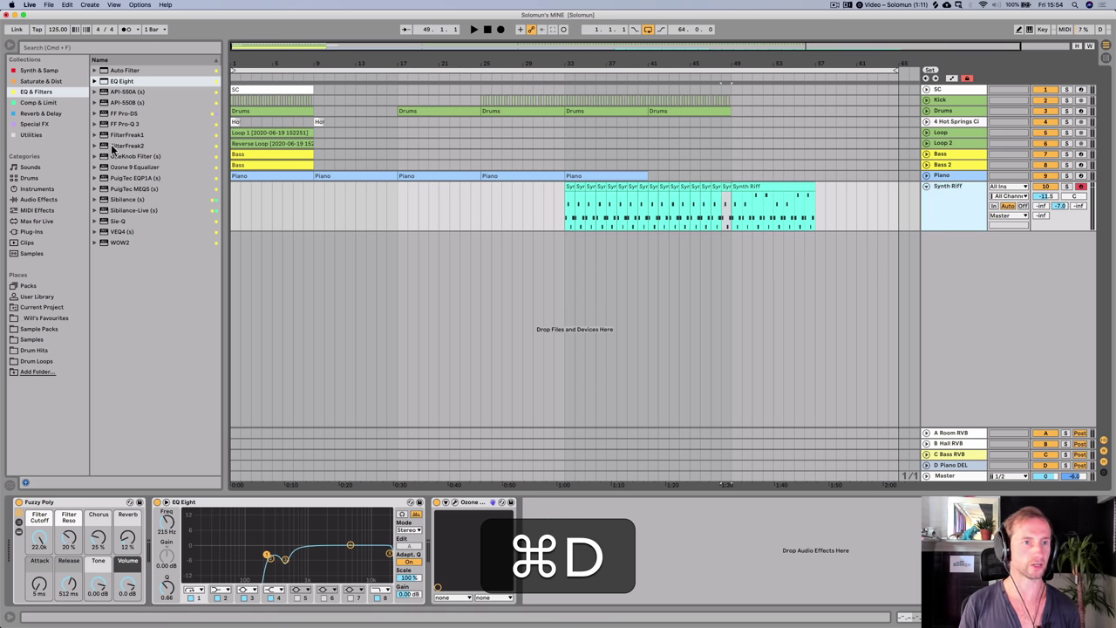
- Add Auto Filter to the Synth Riff track and set its filter frequency to 326 Hz
{"action": "left_click_drag", "start_coordinate": [114, 73], "coordinate": [384, 279]}
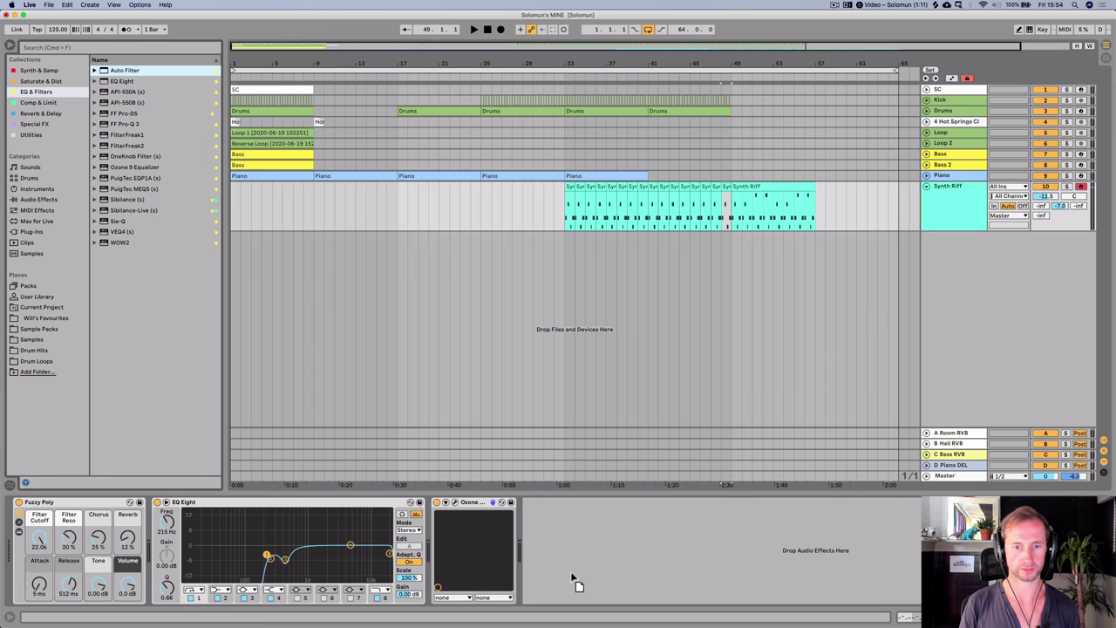
{"action": "left_click_drag", "start_coordinate": [575, 589], "coordinate": [575, 589]}
{"action": "key", "text": "space"}
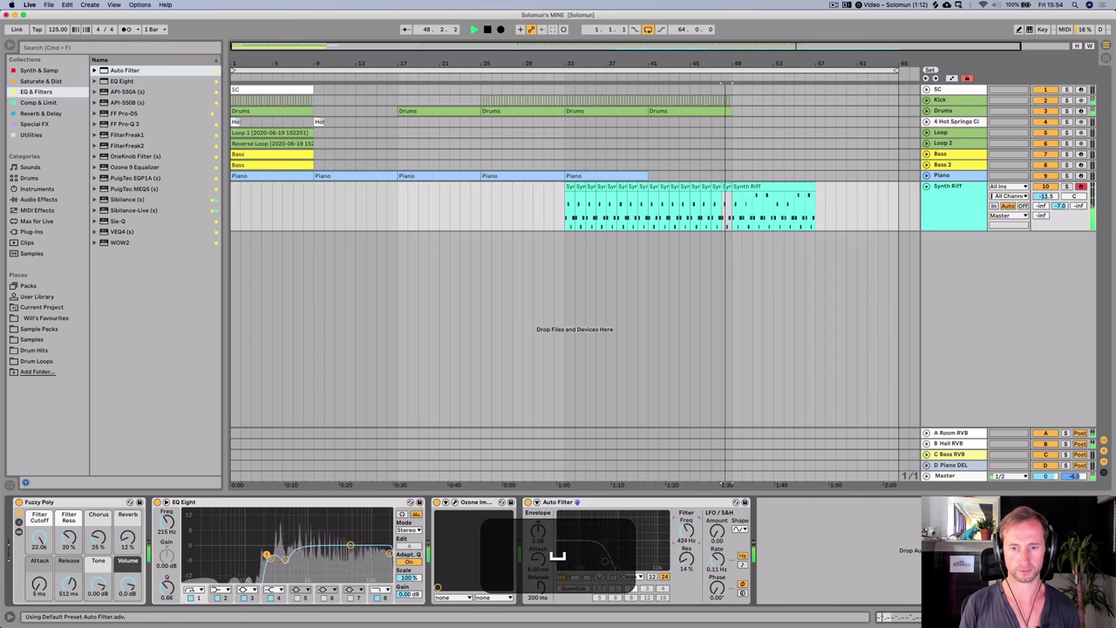
{"action": "left_click_drag", "start_coordinate": [686, 530], "coordinate": [686, 521]}
{"action": "key", "text": "space"}
{"action": "left_click", "coordinate": [552, 78]}
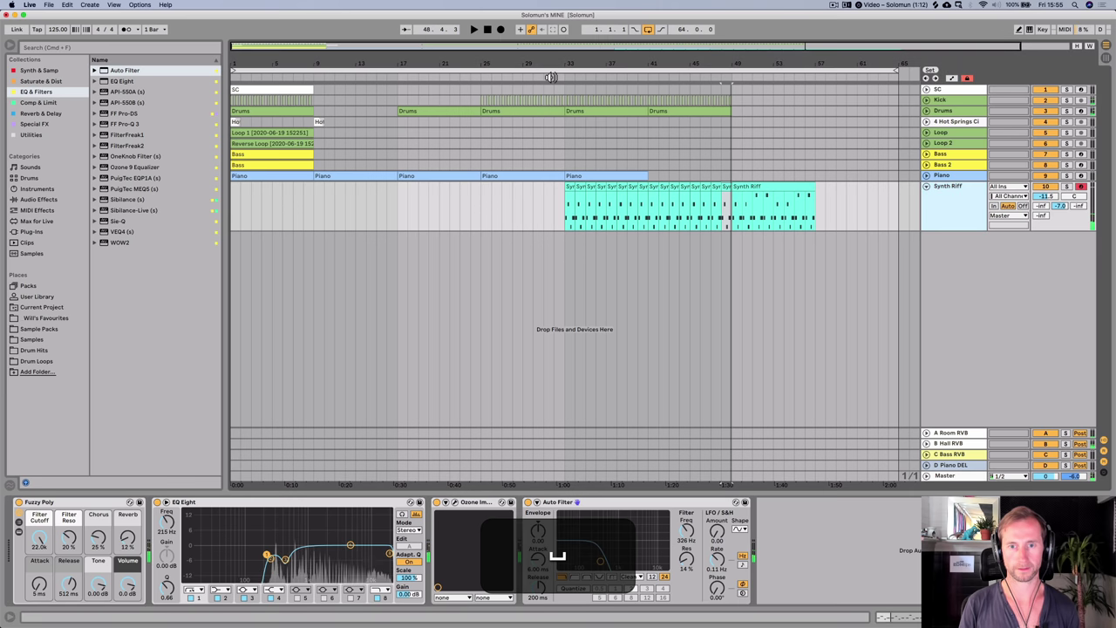
- Show the Auto Filter frequency automation in a new lane and ramp it up from bar 33 to 19.0 kHz at about bar 41
{"action": "right_click", "coordinate": [696, 534]}
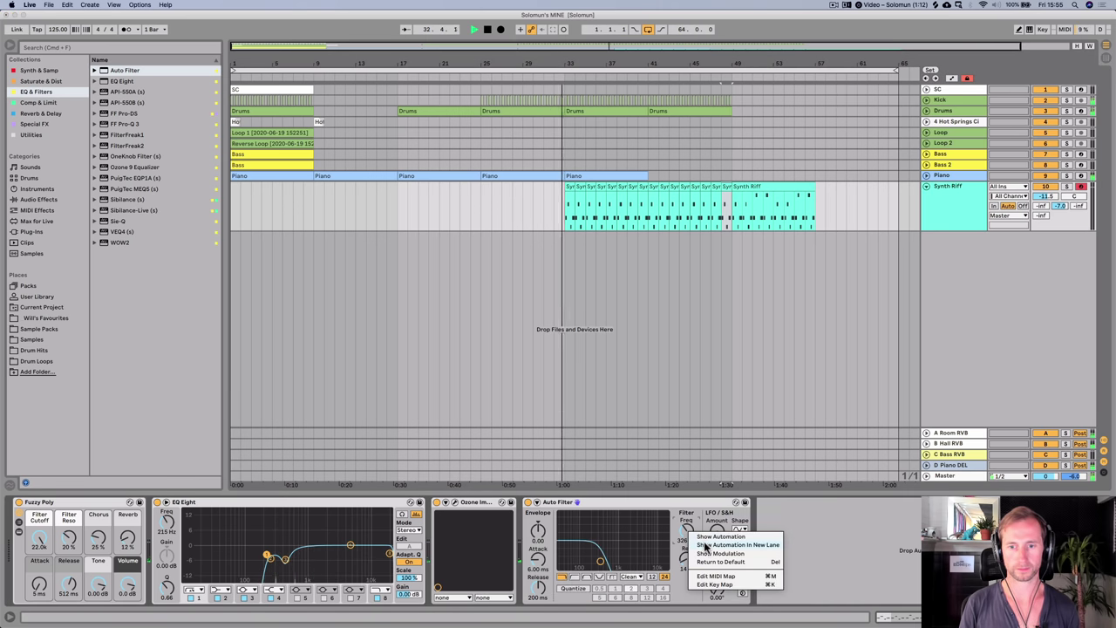
{"action": "left_click", "coordinate": [705, 545]}
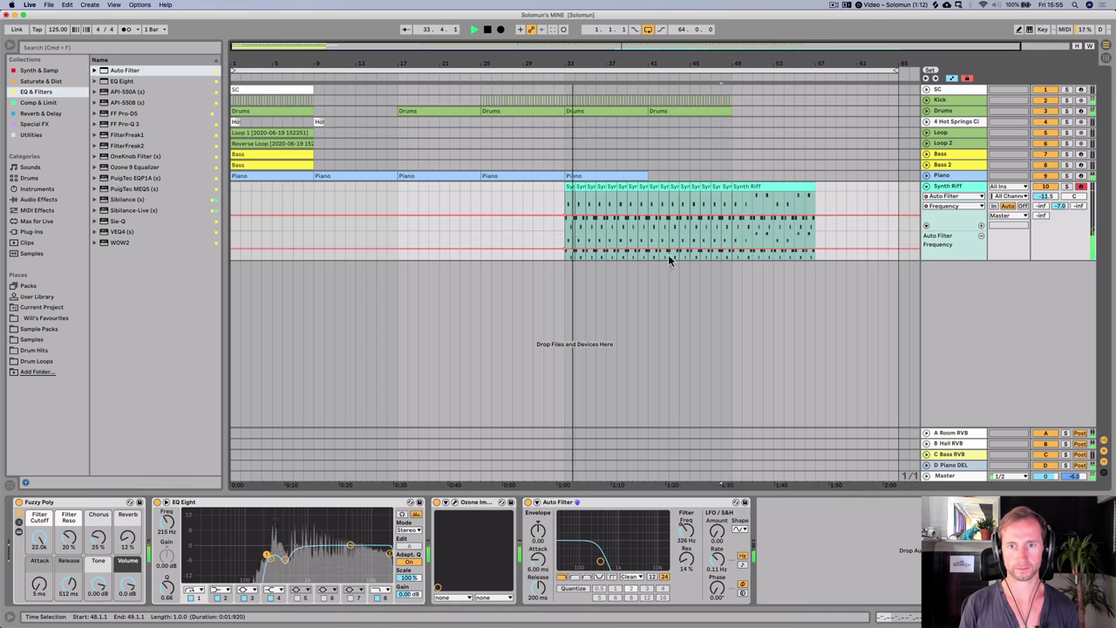
{"action": "left_click_drag", "start_coordinate": [696, 248], "coordinate": [658, 231]}
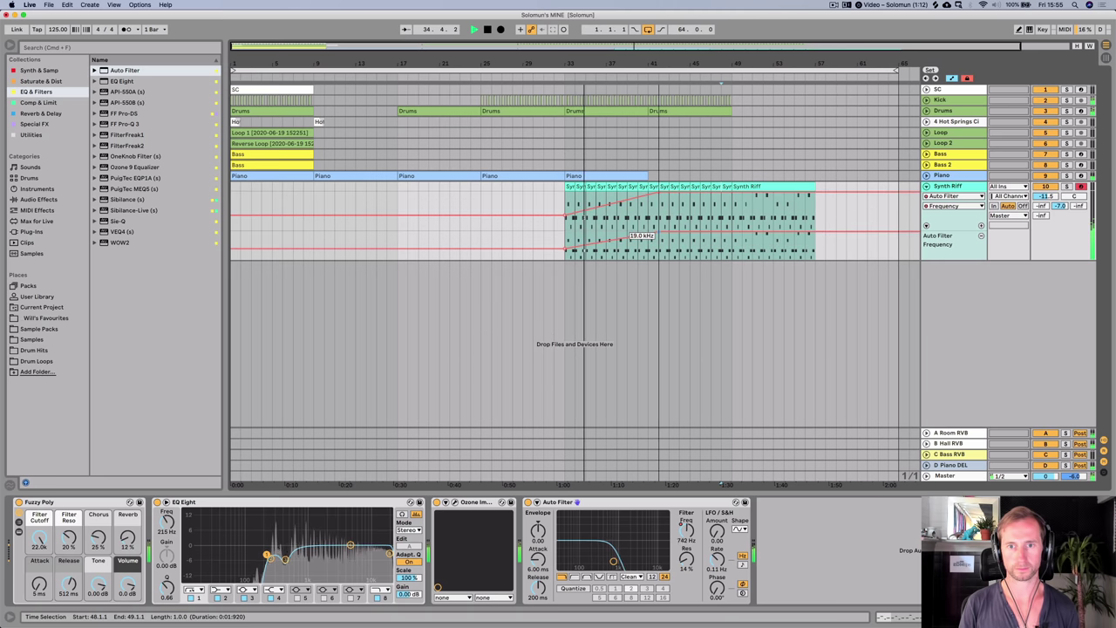
- Duplicate the bar 33 Piano clip to bar 41, and copy the Bass 2 track's bar 1 clip to bar 41 and open it
{"action": "left_click", "coordinate": [624, 178]}
{"action": "key", "text": "super+d"}
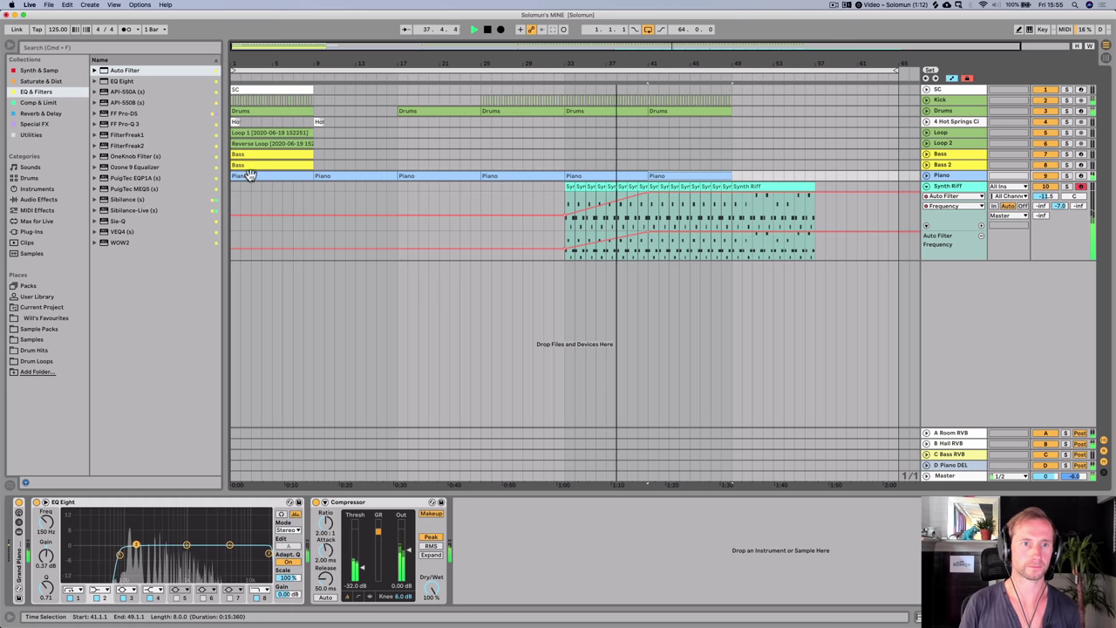
{"action": "key", "text": "alt"}
{"action": "left_click_drag", "start_coordinate": [251, 157], "coordinate": [670, 164]}
{"action": "double_click", "coordinate": [667, 164]}
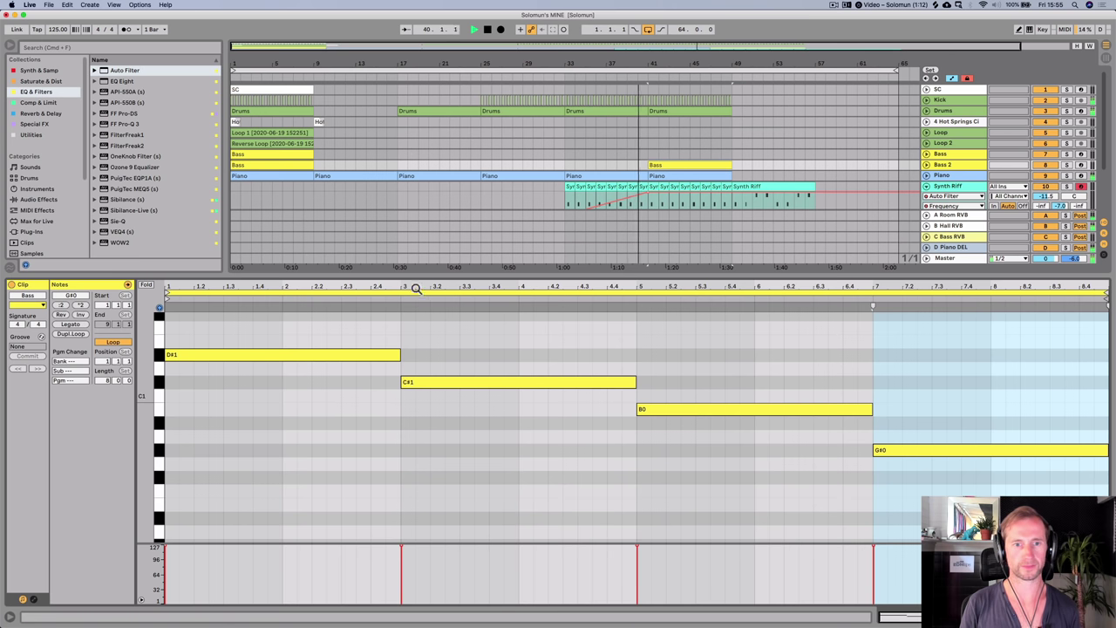
- Raise the second note of the bar 41 Bass clip to D#1 and unfold the Bass 2 track
{"action": "left_click", "coordinate": [448, 382]}
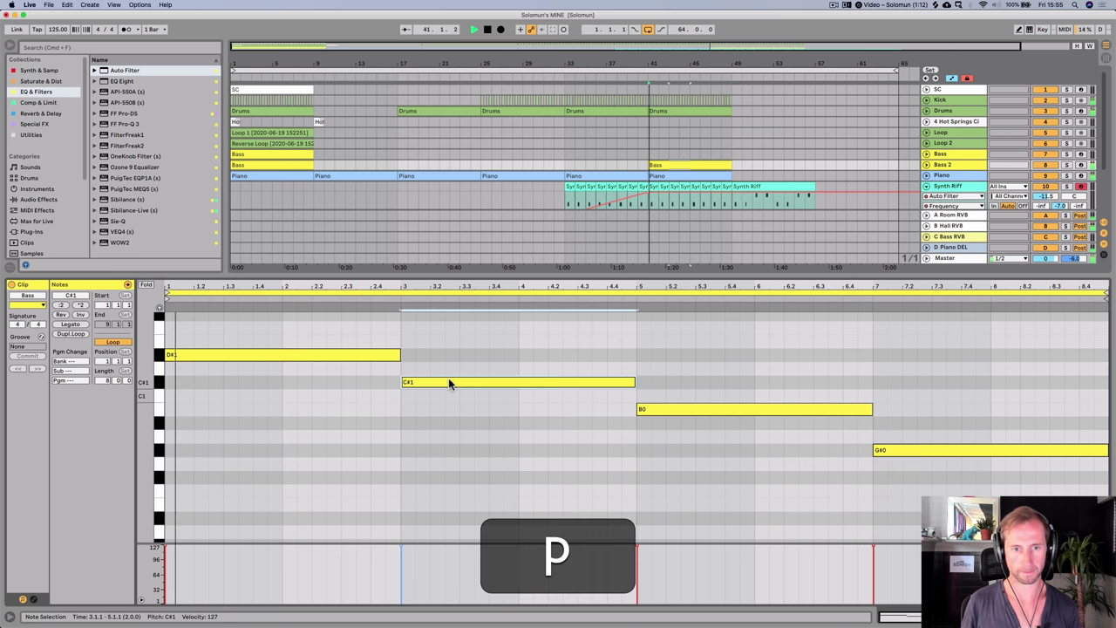
{"action": "key", "text": "Up"}
{"action": "key", "text": "Up"}
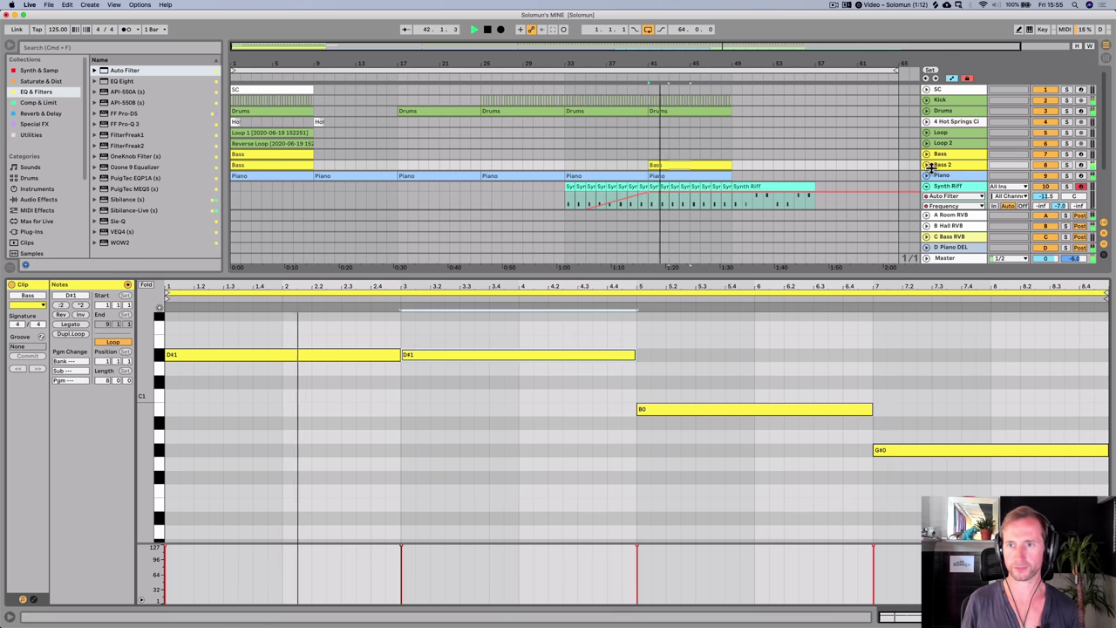
{"action": "left_click", "coordinate": [1043, 166]}
{"action": "left_click_drag", "start_coordinate": [1044, 174], "coordinate": [1043, 196]}
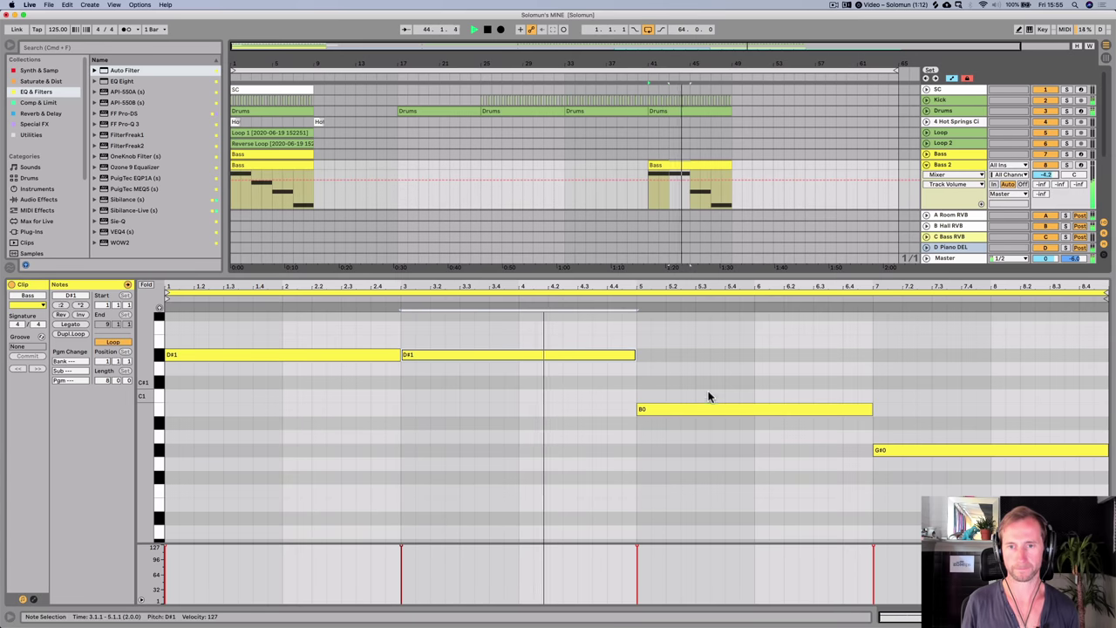
- Raise the last two notes of the bar 41 Bass clip to D#1 and return to the device view
{"action": "left_click", "coordinate": [895, 451]}
{"action": "key", "text": "Up"}
{"action": "key", "text": "Up"}
{"action": "key", "text": "Up"}
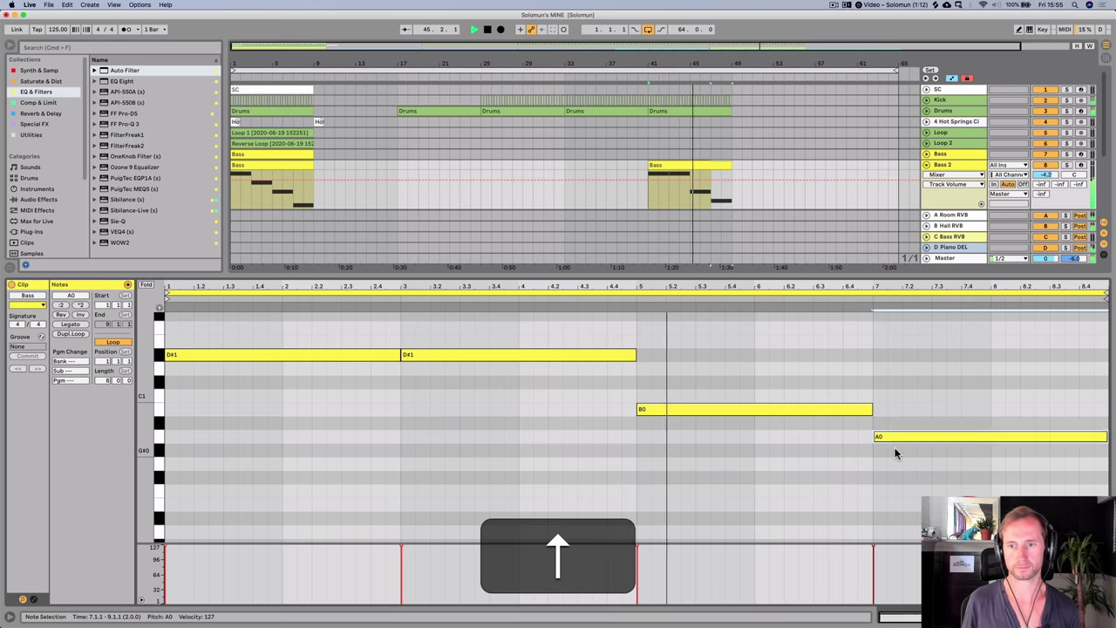
{"action": "key", "text": "space"}
{"action": "left_click", "coordinate": [852, 410]}
{"action": "key", "text": "Up"}
{"action": "key", "text": "Up"}
{"action": "key", "text": "Up"}
{"action": "key", "text": "Up"}
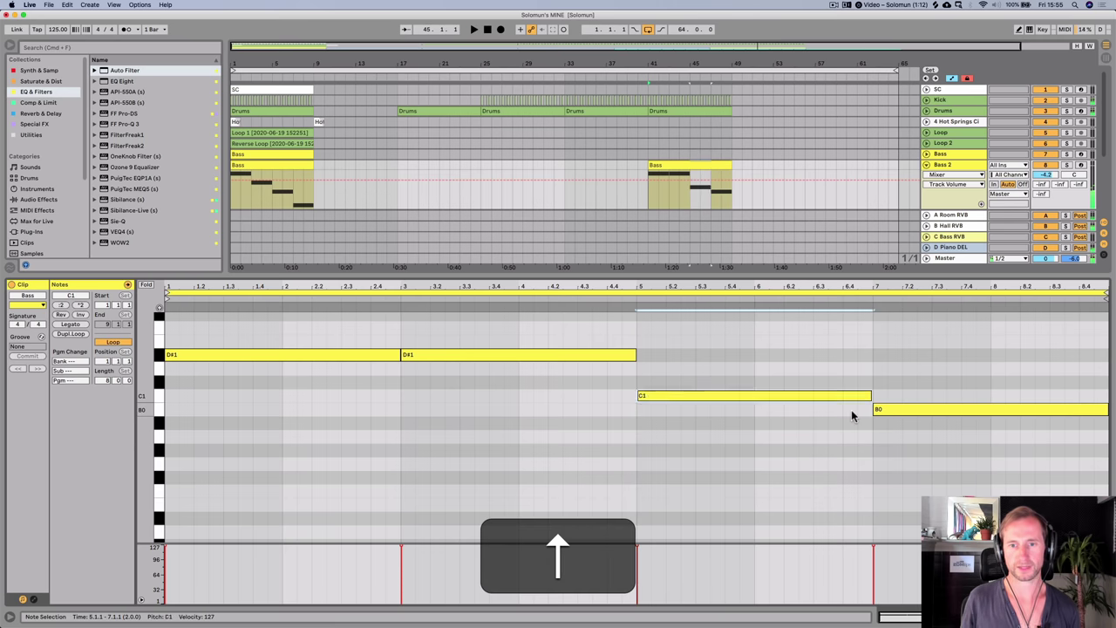
{"action": "left_click", "coordinate": [909, 411]}
{"action": "key", "text": "Up"}
{"action": "key", "text": "Up"}
{"action": "key", "text": "Up"}
{"action": "key", "text": "Up"}
{"action": "key", "text": "Up"}
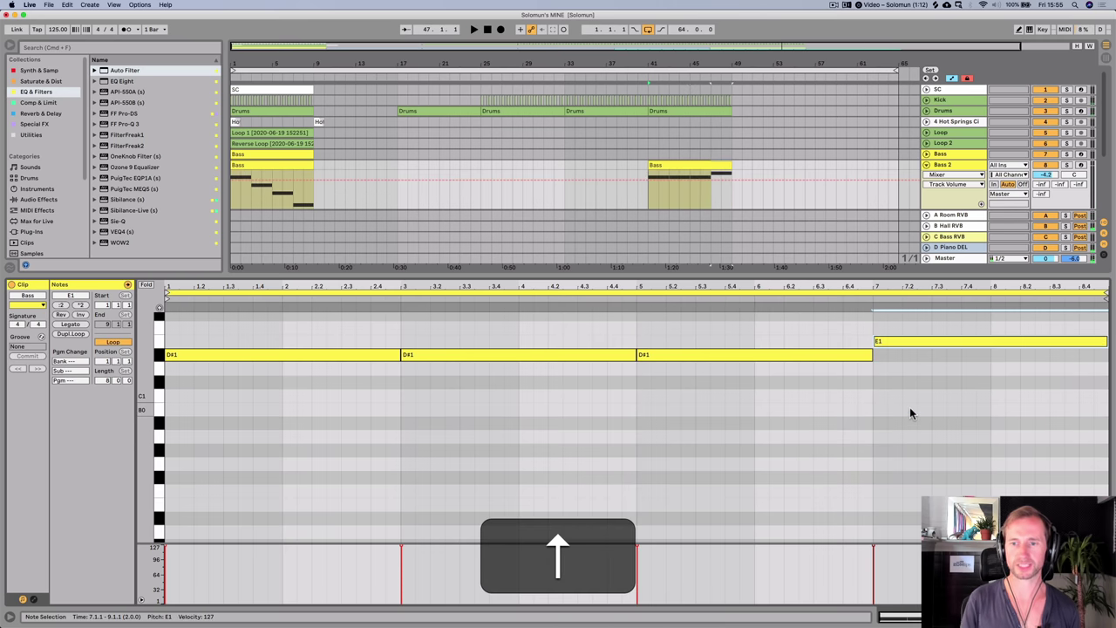
{"action": "key", "text": "Down"}
{"action": "key", "text": "shift+Tab"}
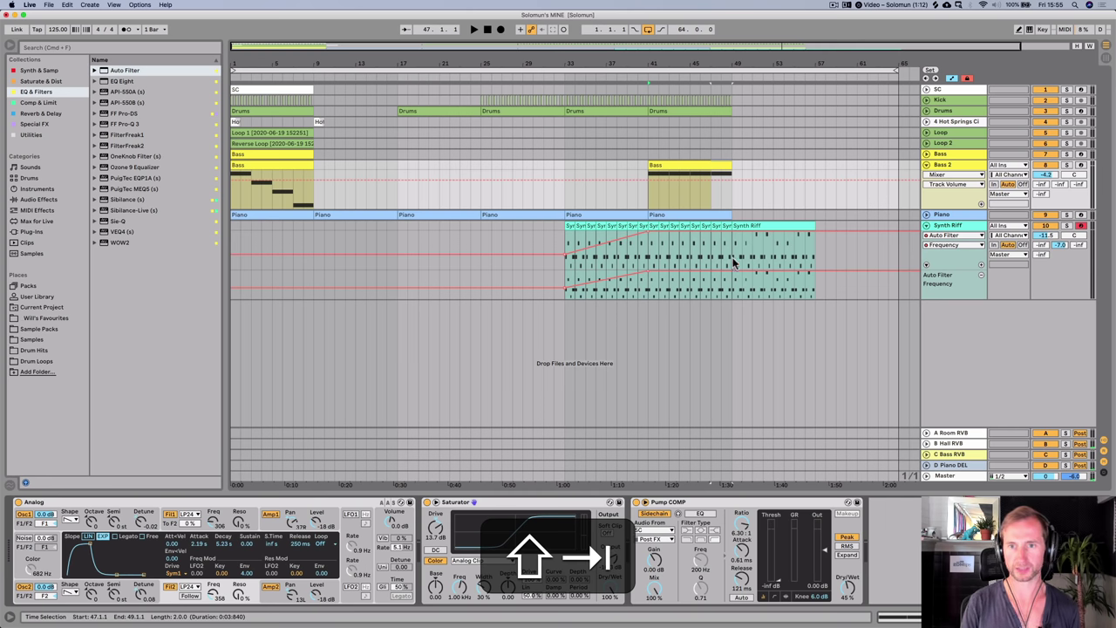
- Copy the Bass 2 track's bar 1 clip to bar 49 and duplicate the bar 41 Piano clip to bar 49
{"action": "left_click", "coordinate": [684, 165]}
{"action": "left_click_drag", "start_coordinate": [250, 164], "coordinate": [748, 193]}
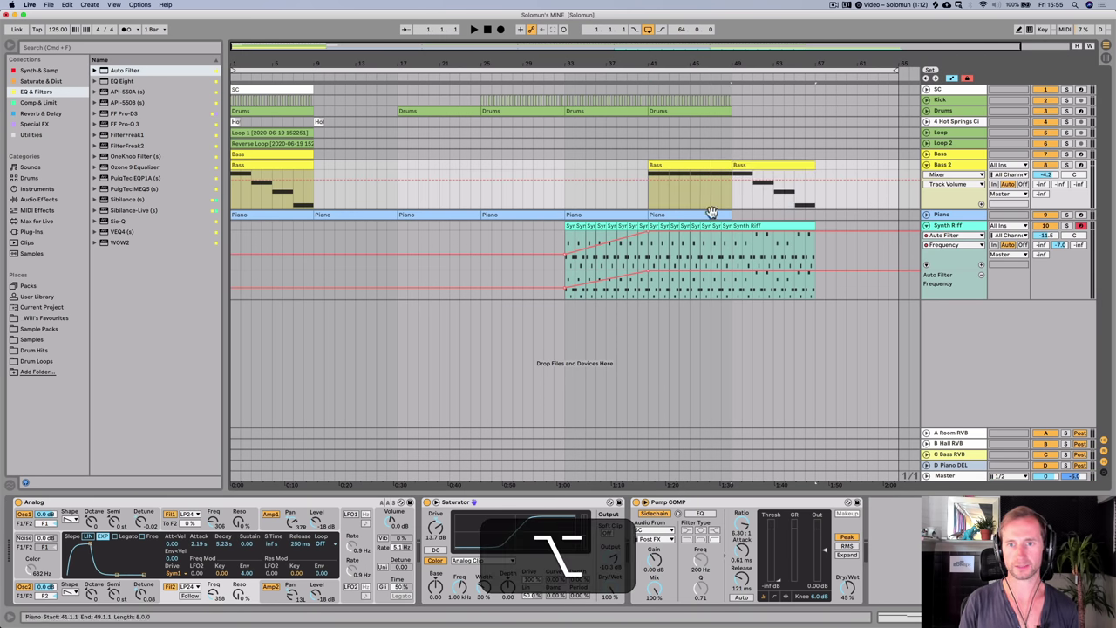
{"action": "left_click", "coordinate": [712, 212]}
{"action": "key", "text": "super+d"}
{"action": "double_click", "coordinate": [690, 215]}
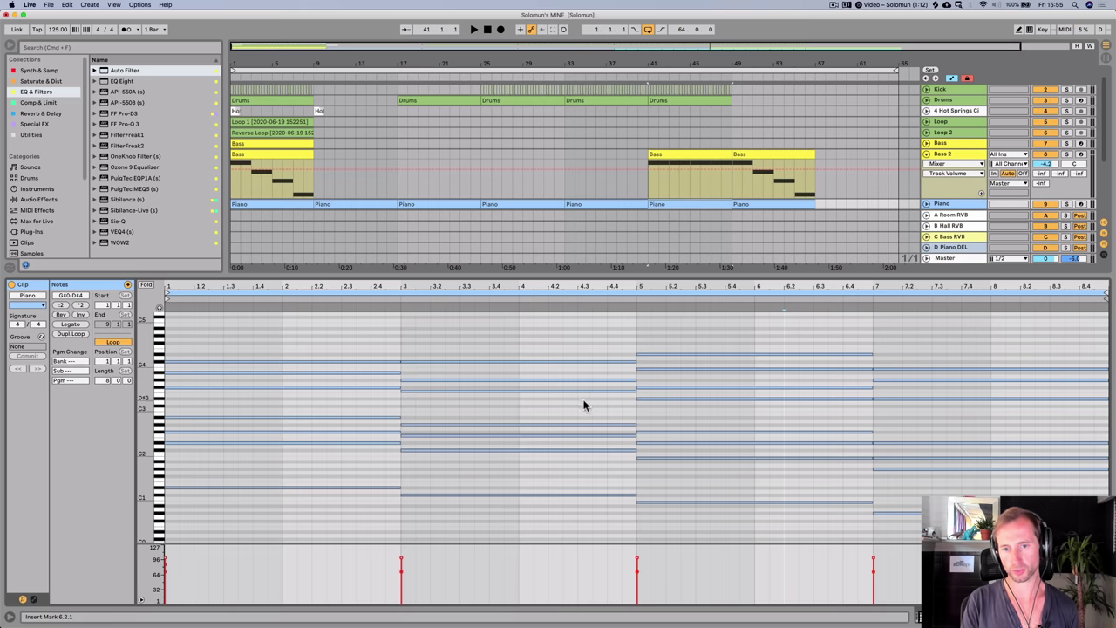
{"action": "key", "text": "shift+Tab"}
{"action": "left_click", "coordinate": [663, 164]}
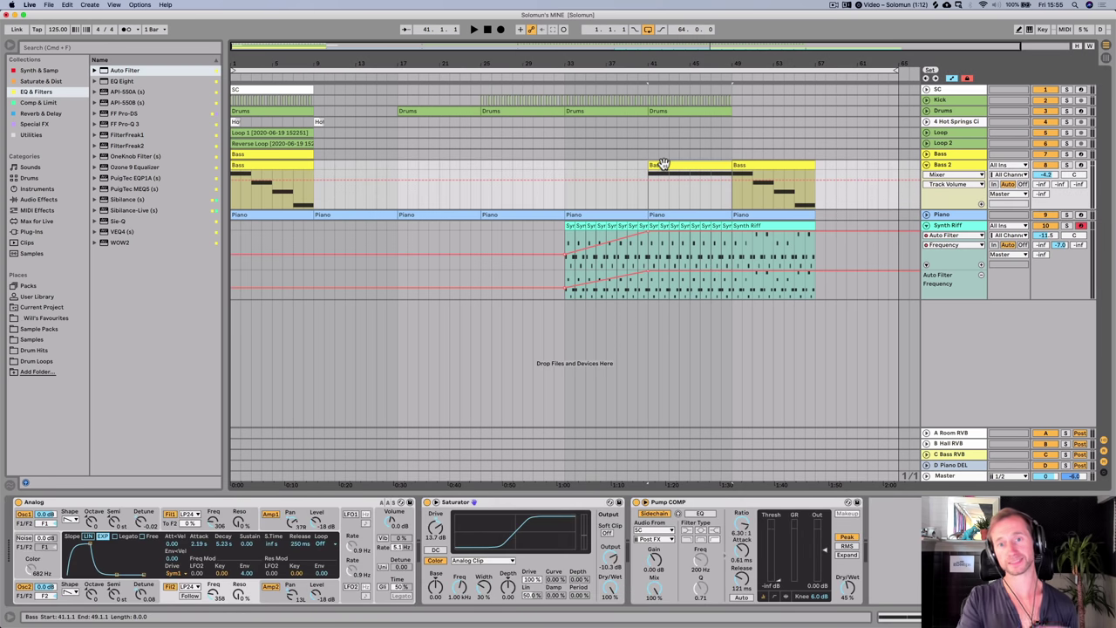
- Duplicate the bar 41 Drums and Kick clips to bar 49 and play from about bar 40
{"action": "left_click", "coordinate": [685, 111]}
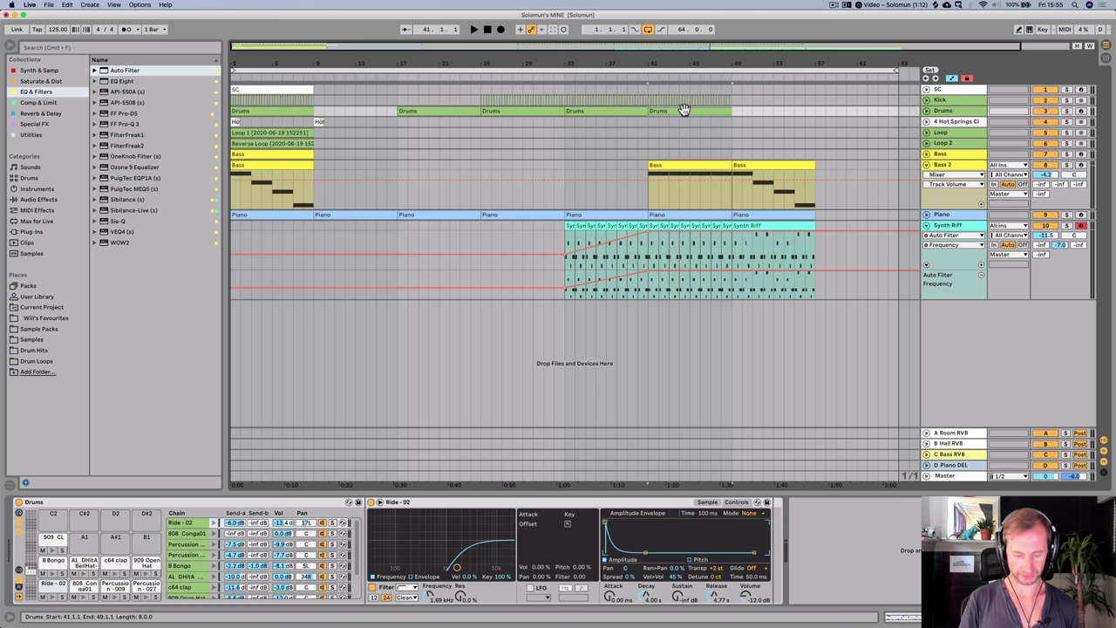
{"action": "key", "text": "super+d"}
{"action": "left_click", "coordinate": [725, 97]}
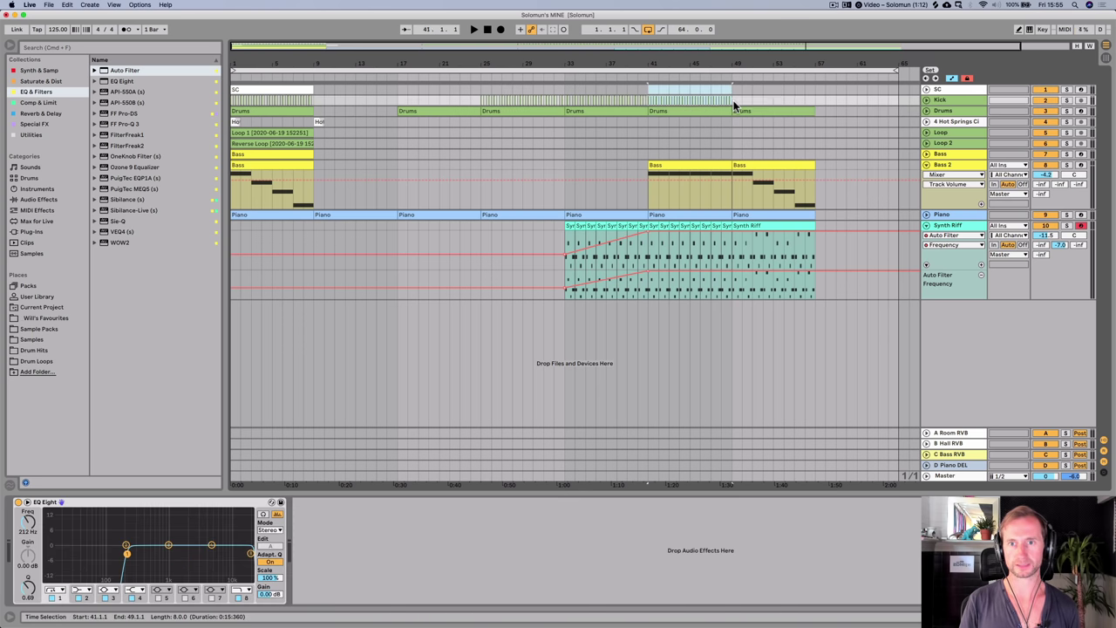
{"action": "key", "text": "super+d"}
{"action": "left_click", "coordinate": [643, 74]}
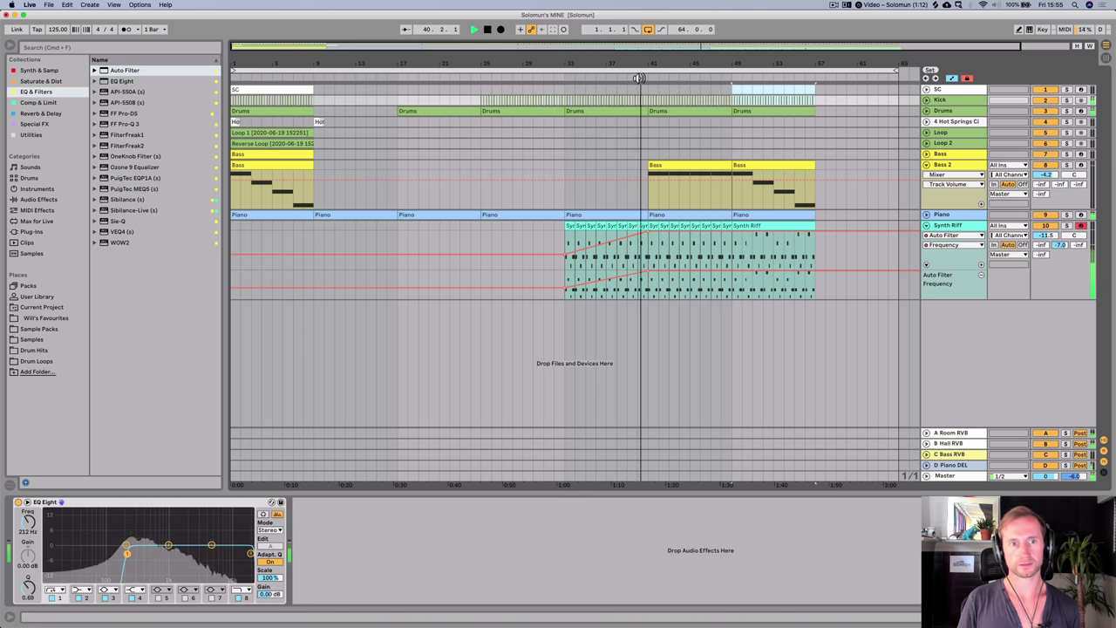
- Copy the bar 9 Hot Springs clip to bar 49 and extend the Synth Riff's filter frequency ramp to bar 49
{"action": "left_click", "coordinate": [317, 122]}
{"action": "left_click_drag", "start_coordinate": [318, 122], "coordinate": [735, 133]}
{"action": "left_click", "coordinate": [724, 218]}
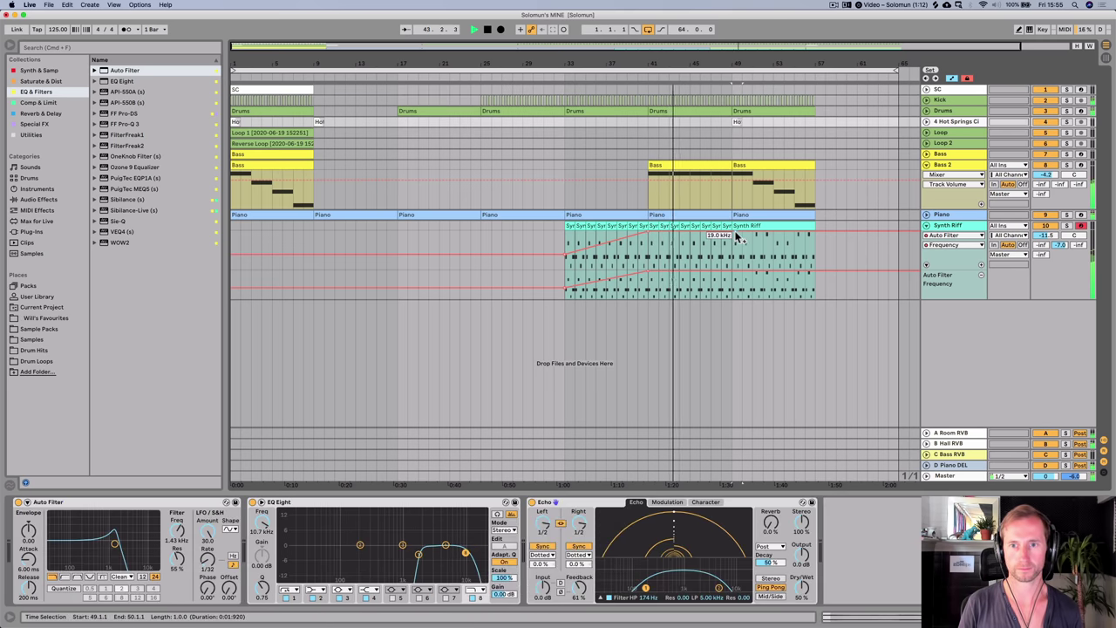
{"action": "left_click", "coordinate": [734, 234]}
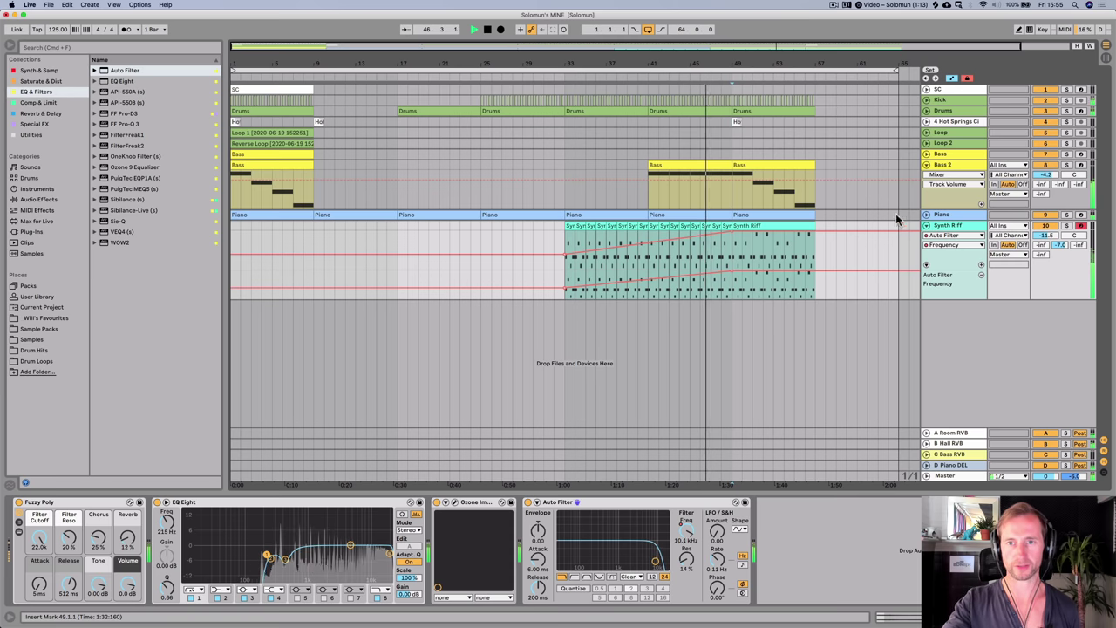
- Delete all 909 CL notes from the bar 41 Drums clip
{"action": "double_click", "coordinate": [681, 113]}
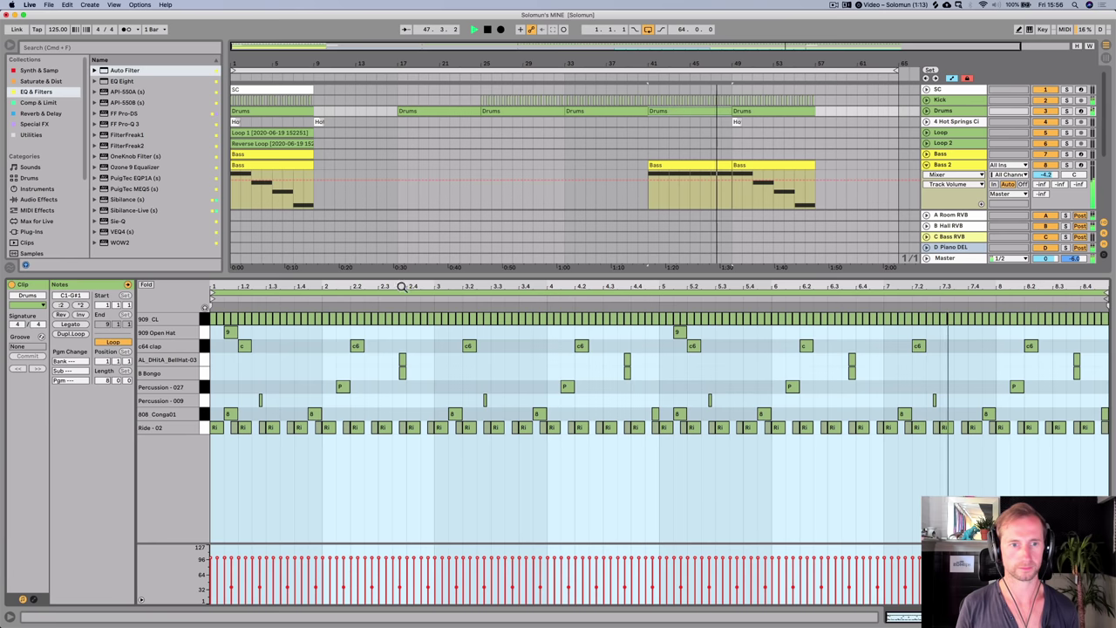
{"action": "left_click", "coordinate": [205, 321]}
{"action": "key", "text": "BackSpace"}
- Delete all 909 CL notes from the bar 49 Drums clip, and undo and redo the deletion
{"action": "left_click", "coordinate": [765, 110]}
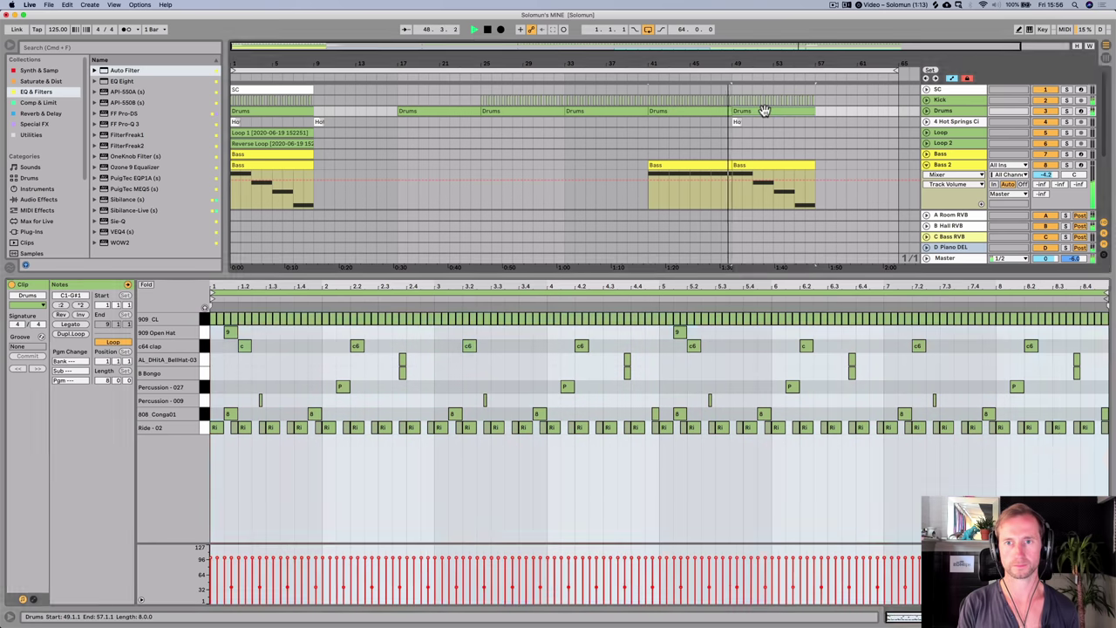
{"action": "left_click", "coordinate": [205, 321]}
{"action": "key", "text": "BackSpace"}
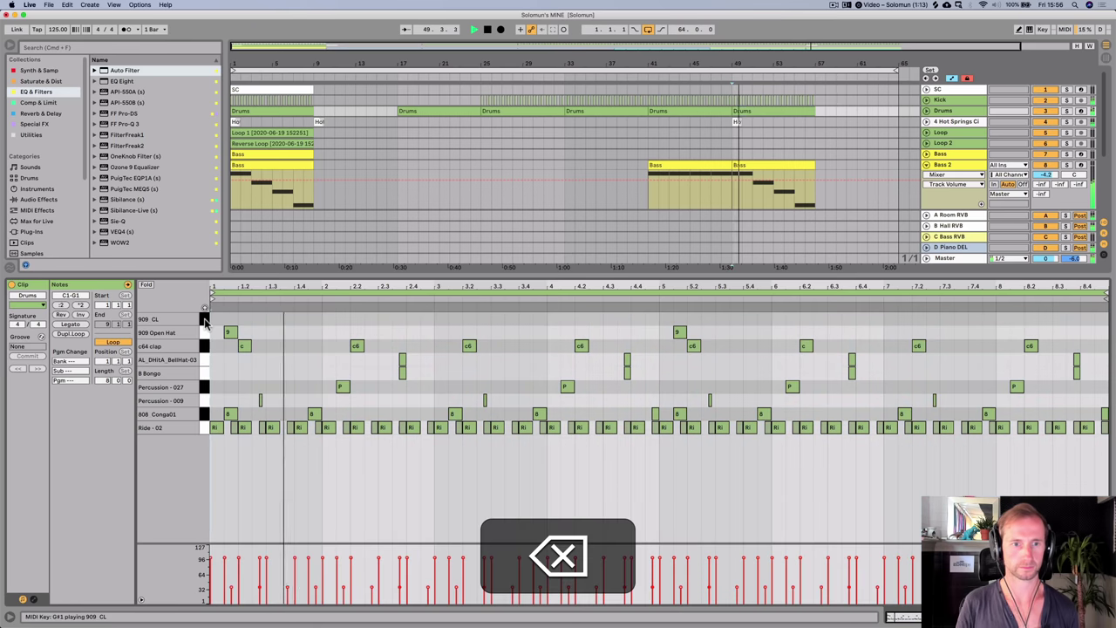
{"action": "key", "text": "super+z"}
{"action": "key", "text": "shift+super+z"}
{"action": "key", "text": "shift+Tab"}
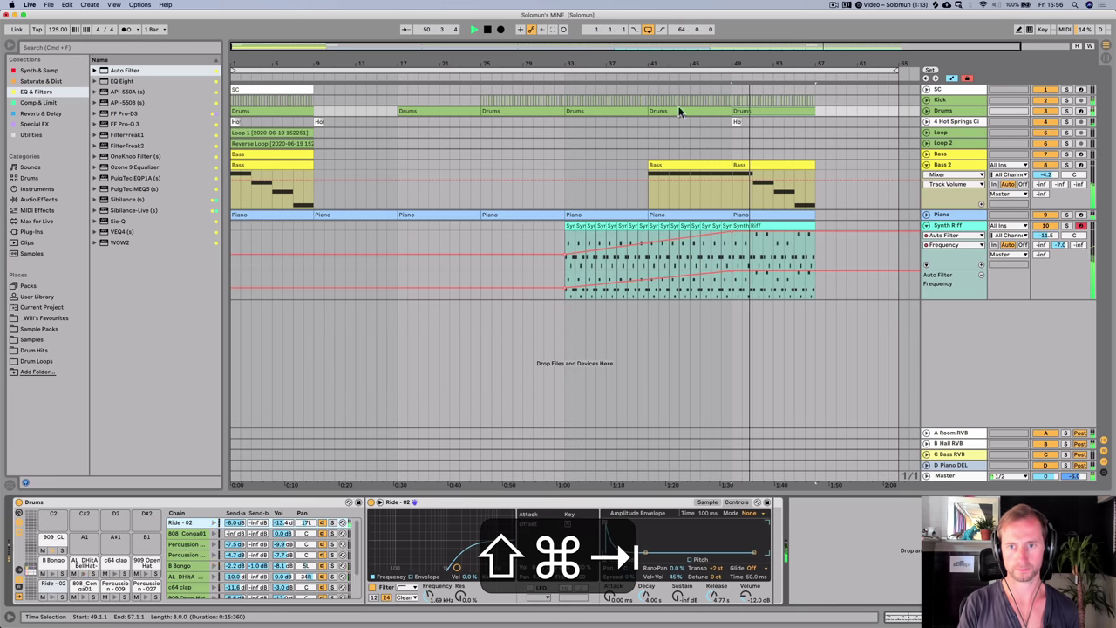
- Unlock the automation envelopes and copy the first eight bars of the Kick through Synth Riff tracks to bar 57
{"action": "left_click_drag", "start_coordinate": [681, 60], "coordinate": [683, 59]}
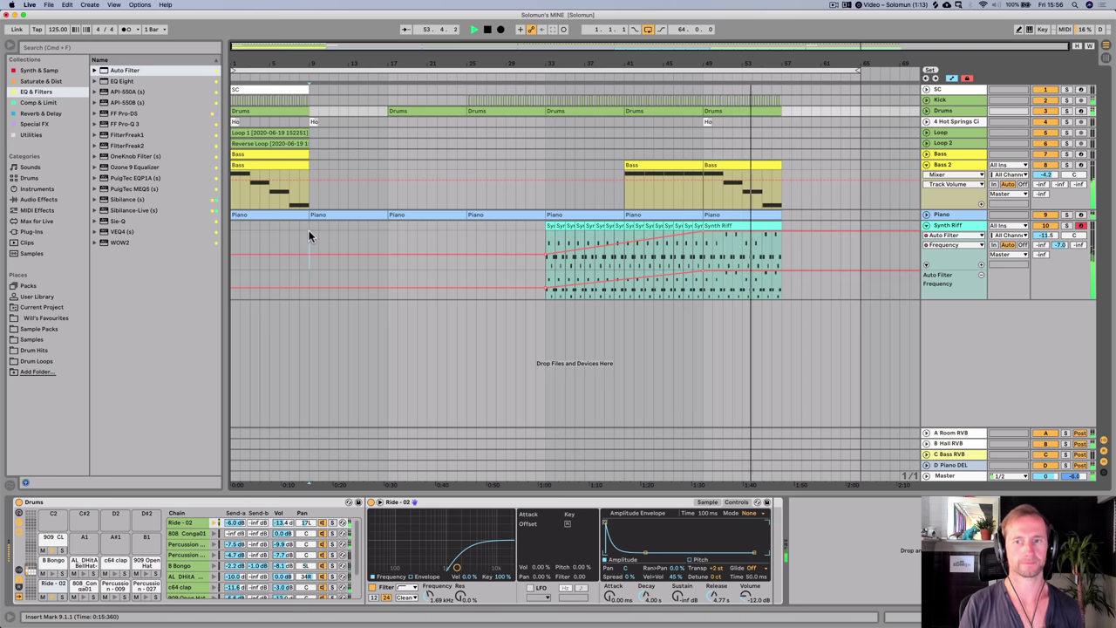
{"action": "left_click_drag", "start_coordinate": [309, 230], "coordinate": [218, 74]}
{"action": "key", "text": "super+c"}
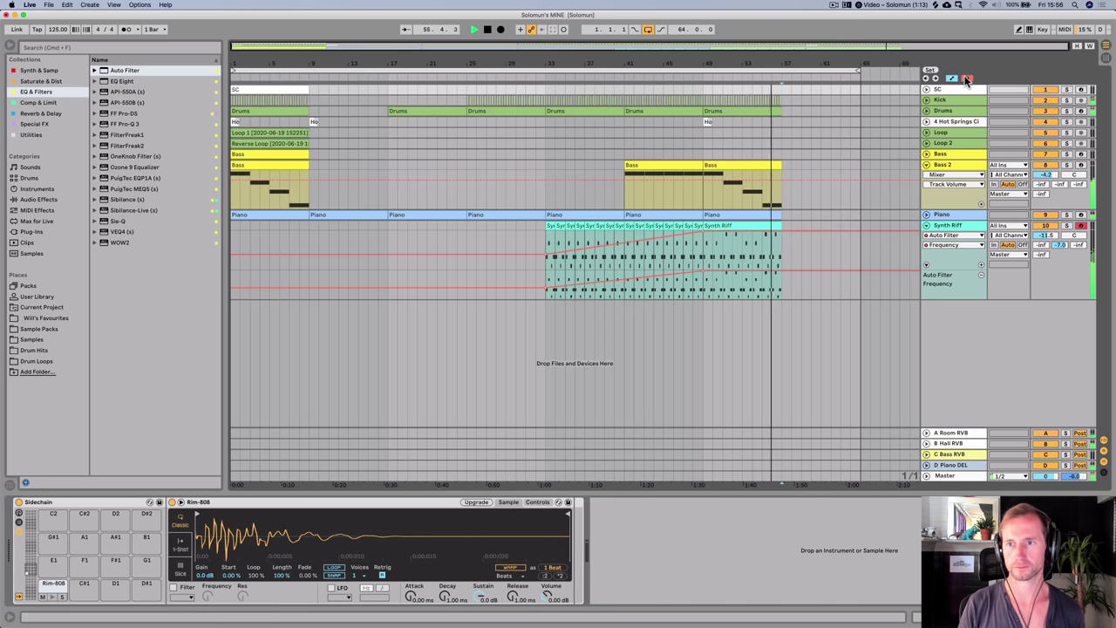
{"action": "key", "text": "super+v"}
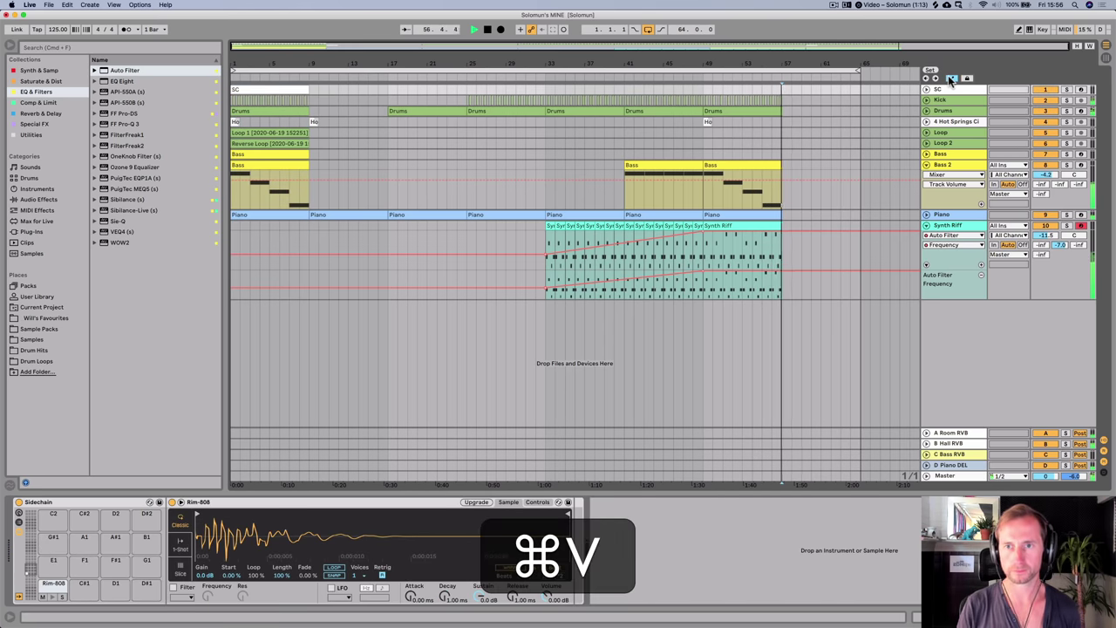
{"action": "left_click_drag", "start_coordinate": [307, 221], "coordinate": [225, 100]}
{"action": "key", "text": "super+c"}
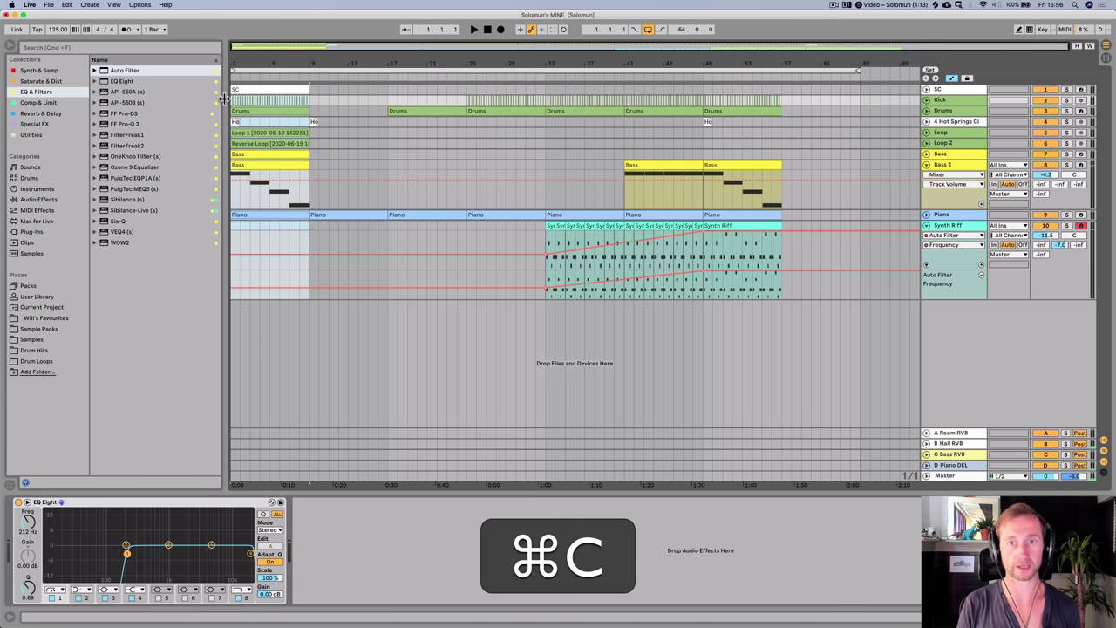
{"action": "left_click", "coordinate": [782, 98]}
{"action": "key", "text": "super+v"}
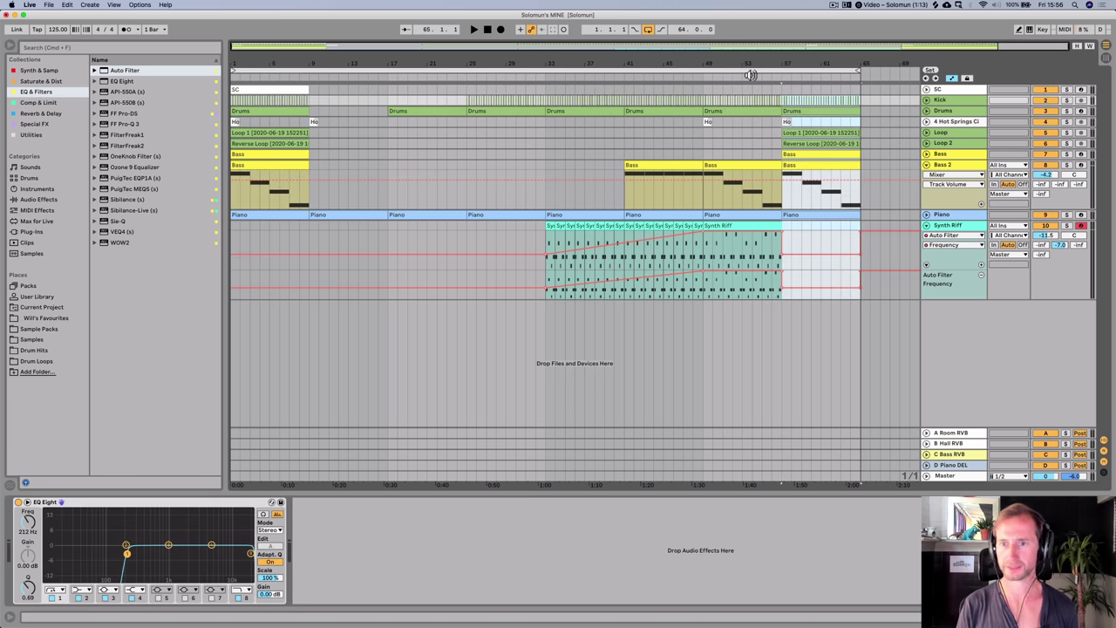
- Play briefly from about bar 53, and delete the Bass 2 clip at bar 57
{"action": "left_click", "coordinate": [750, 75]}
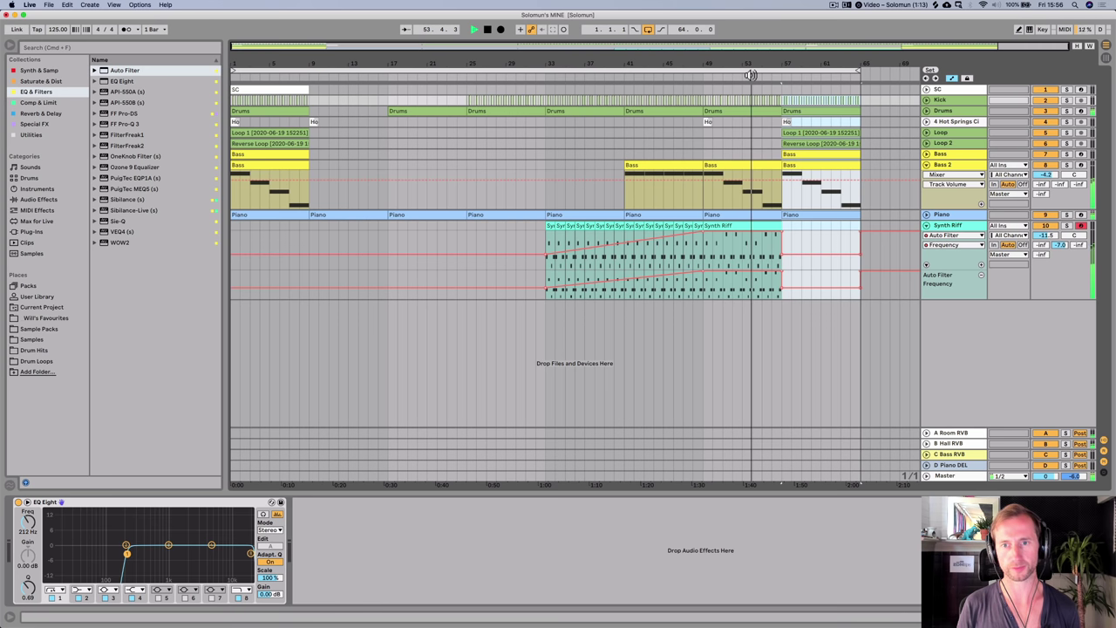
{"action": "key", "text": "space"}
{"action": "left_click", "coordinate": [741, 225]}
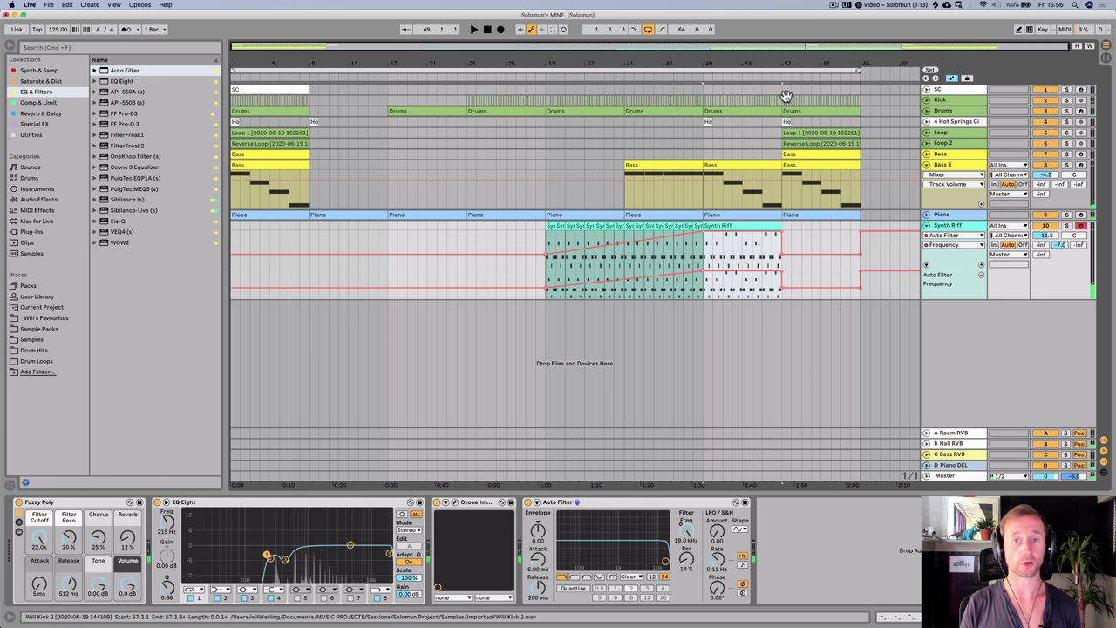
{"action": "left_click", "coordinate": [790, 159]}
{"action": "key", "text": "BackSpace"}
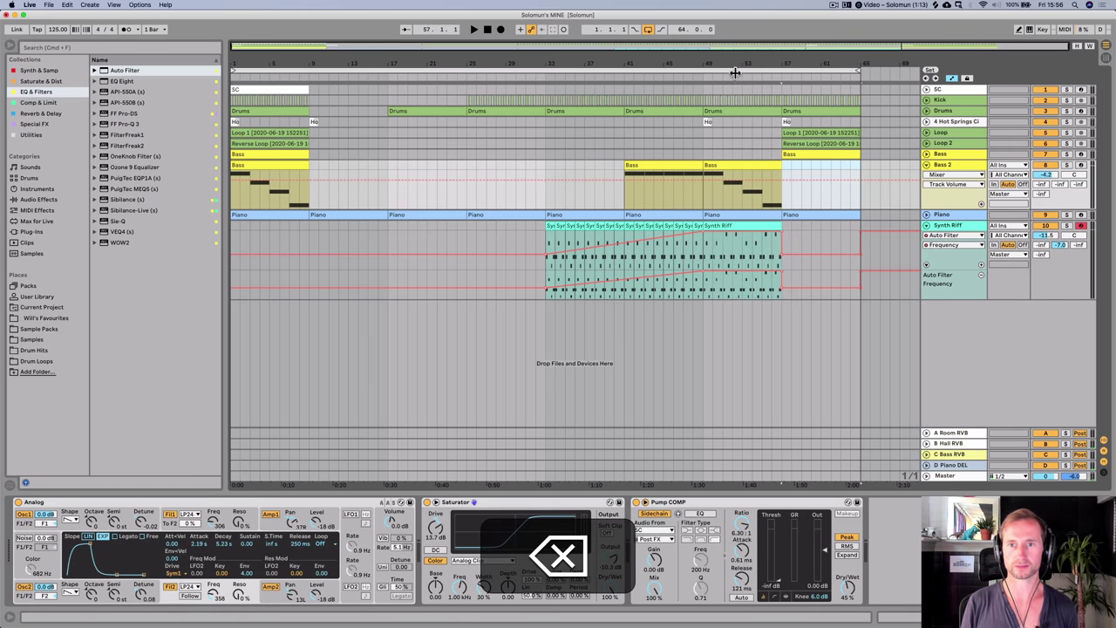
- Switch off the Kick's EQ Eight while auditioning the transition, and delete the Piano clip at bar 57
{"action": "left_click", "coordinate": [735, 72]}
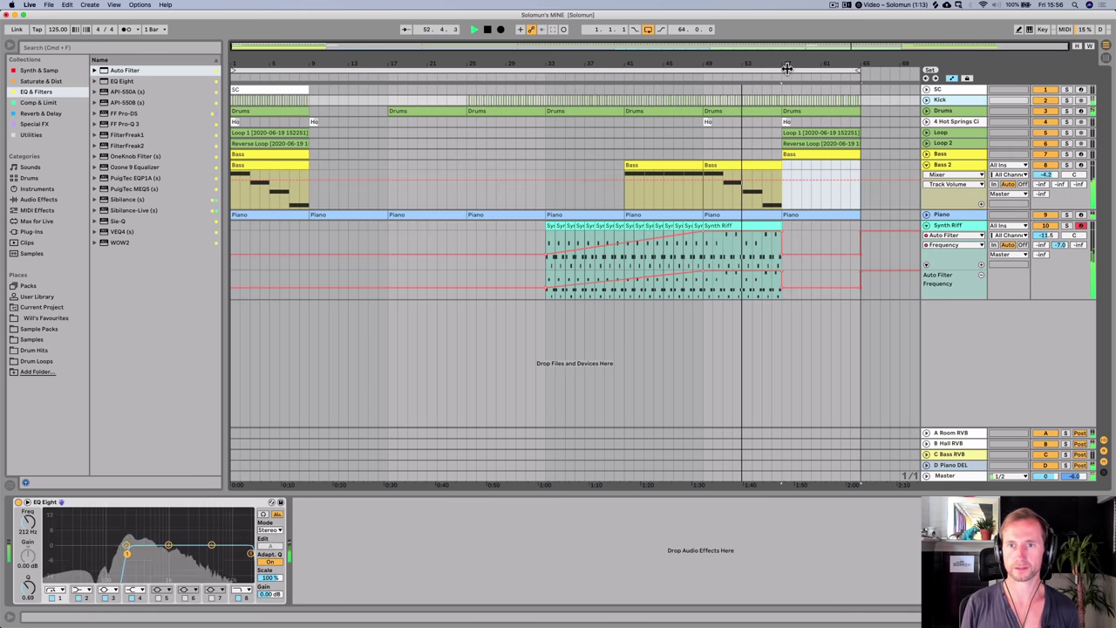
{"action": "left_click", "coordinate": [18, 503]}
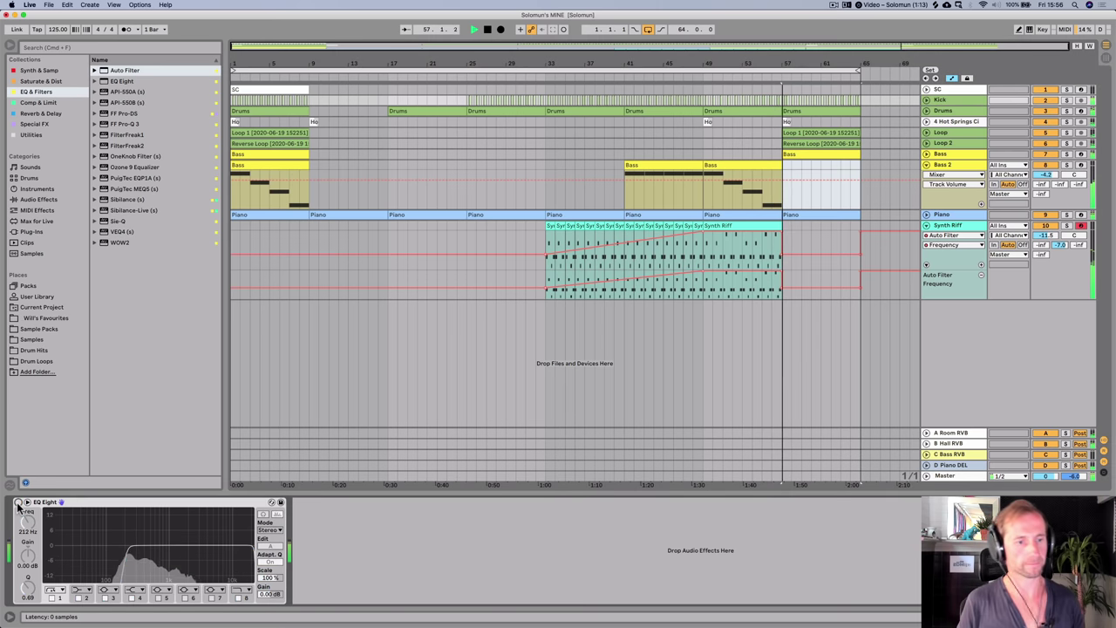
{"action": "key", "text": "space"}
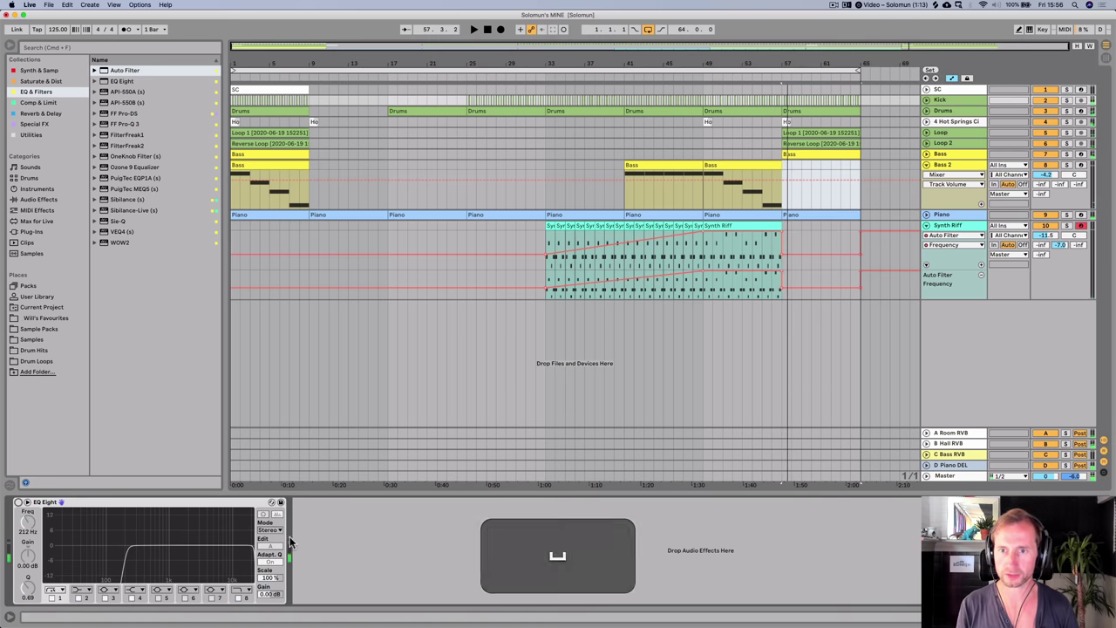
{"action": "key", "text": "BackSpace"}
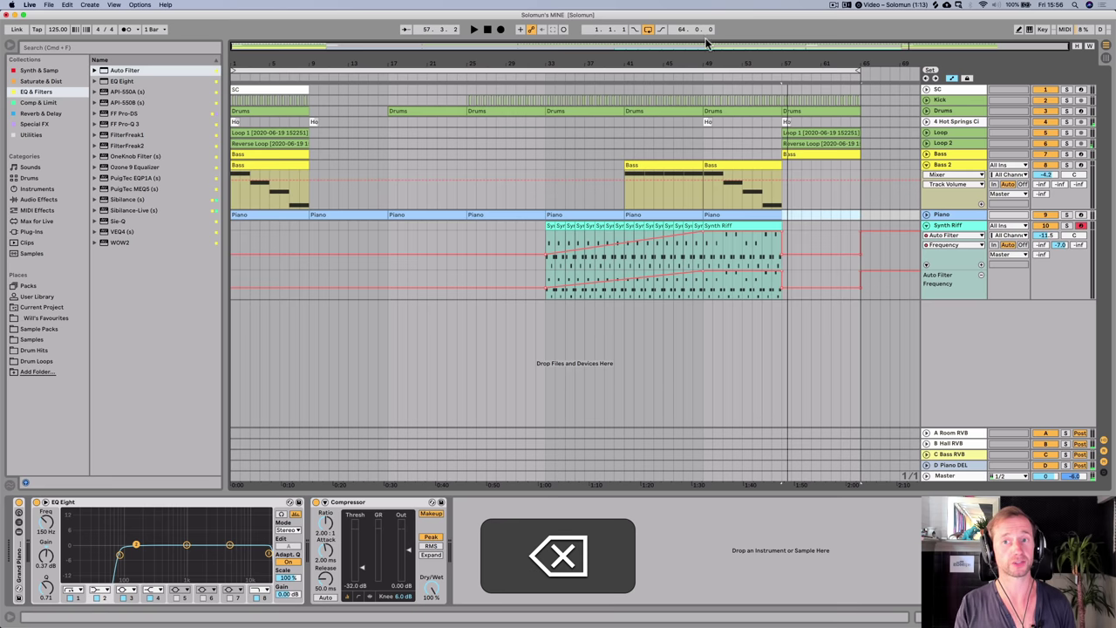
{"action": "left_click", "coordinate": [698, 78]}
{"action": "key", "text": "space"}
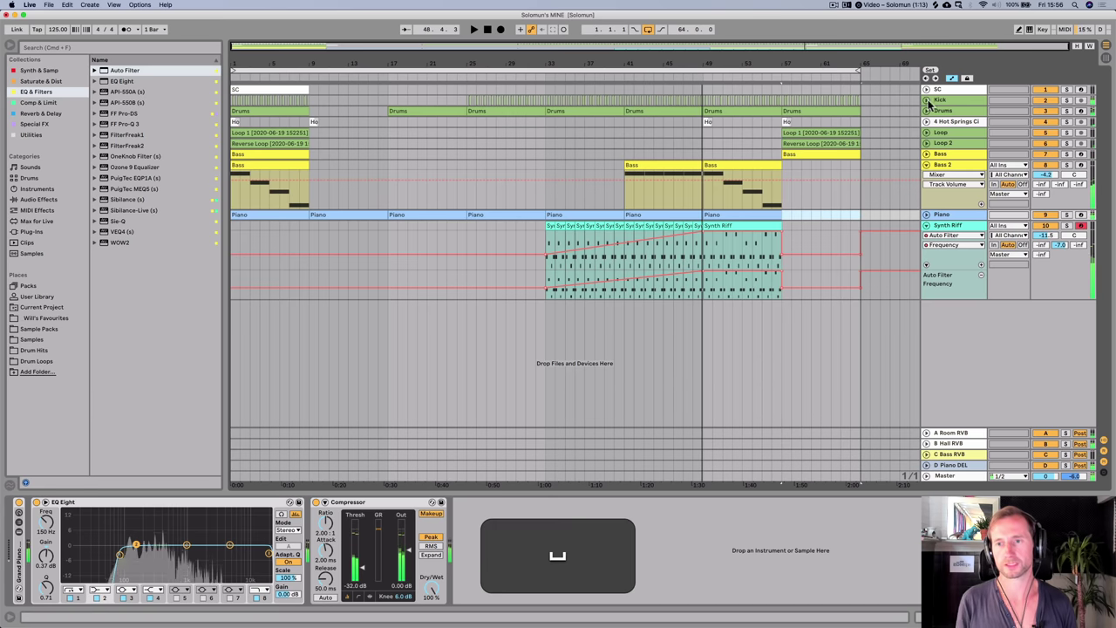
- Add the Transition FX audio effect rack preset to the Master track after its Utility
{"action": "left_click", "coordinate": [959, 476]}
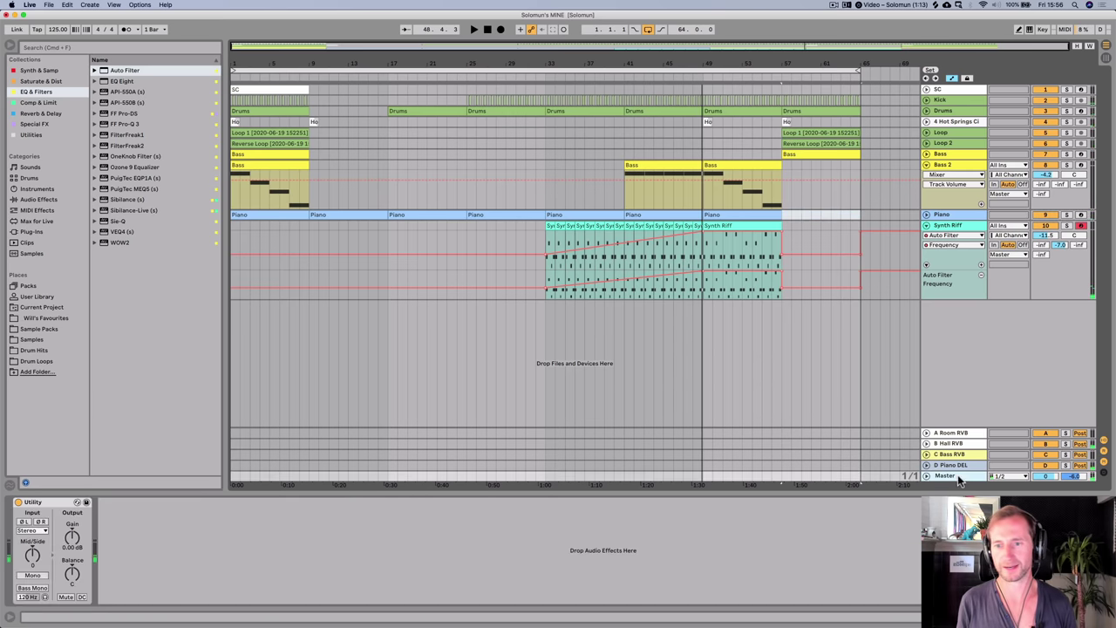
{"action": "left_click", "coordinate": [34, 136]}
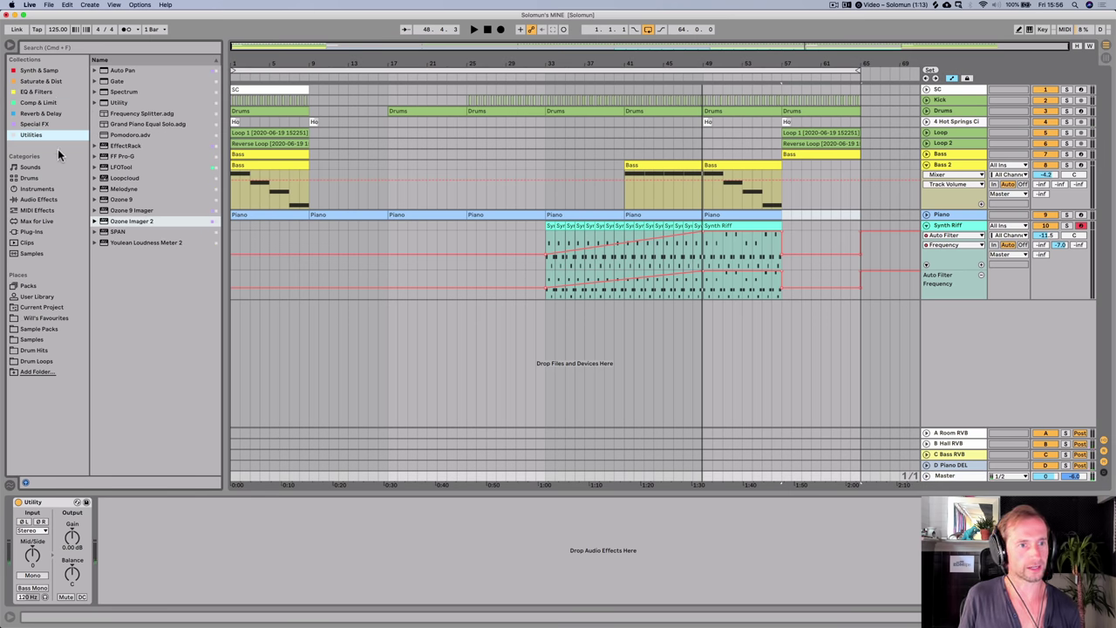
{"action": "left_click", "coordinate": [38, 199]}
{"action": "left_click", "coordinate": [145, 81]}
{"action": "key", "text": "Right"}
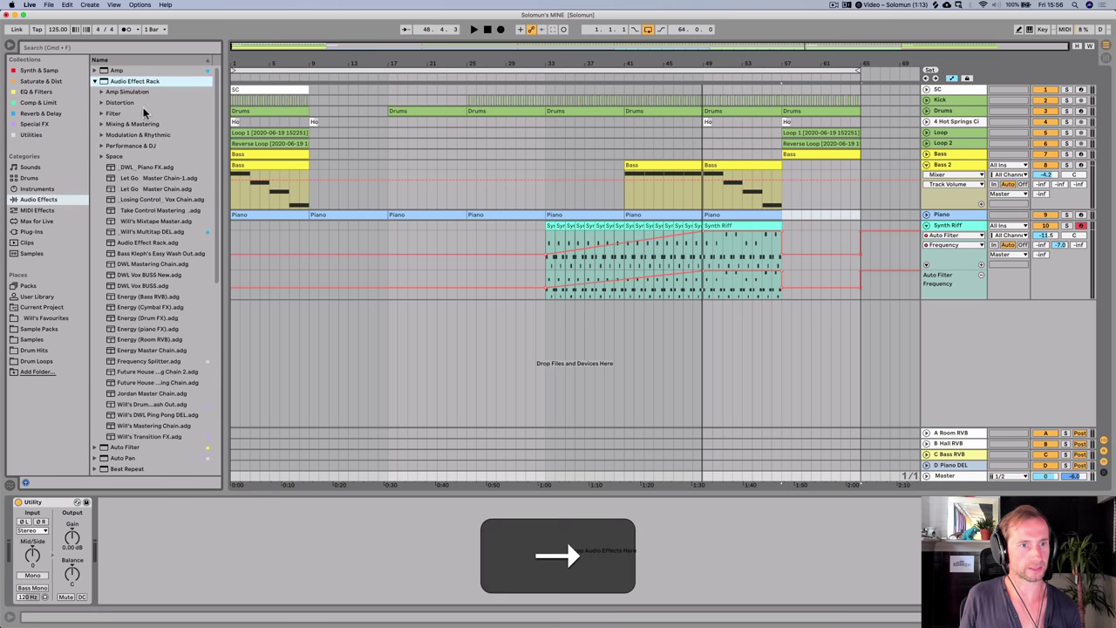
{"action": "left_click", "coordinate": [141, 437]}
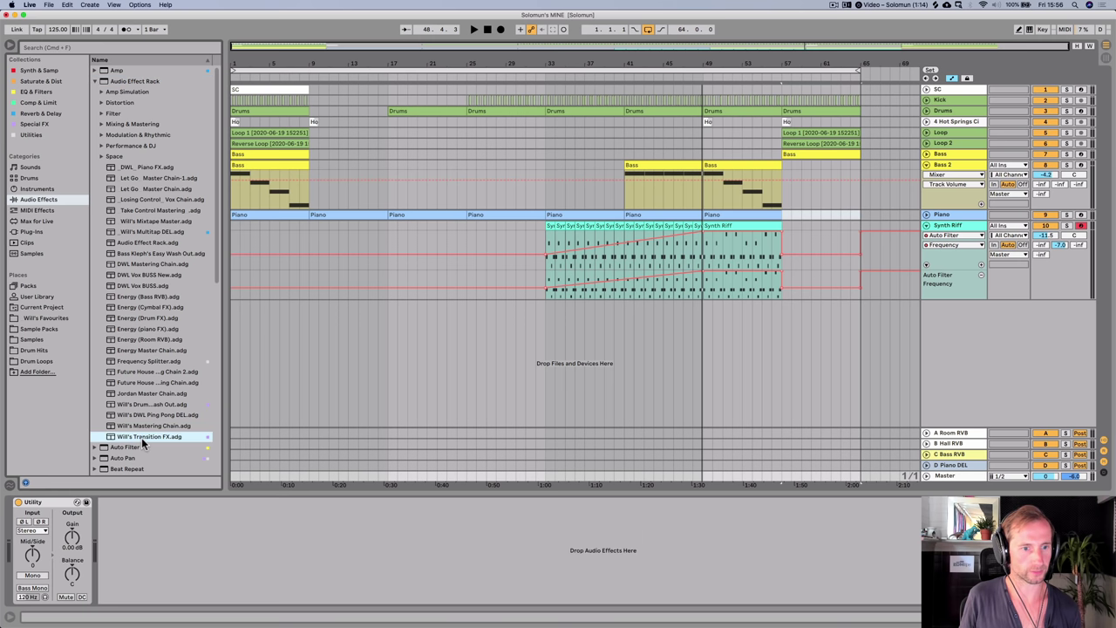
{"action": "left_click_drag", "start_coordinate": [142, 436], "coordinate": [186, 440]}
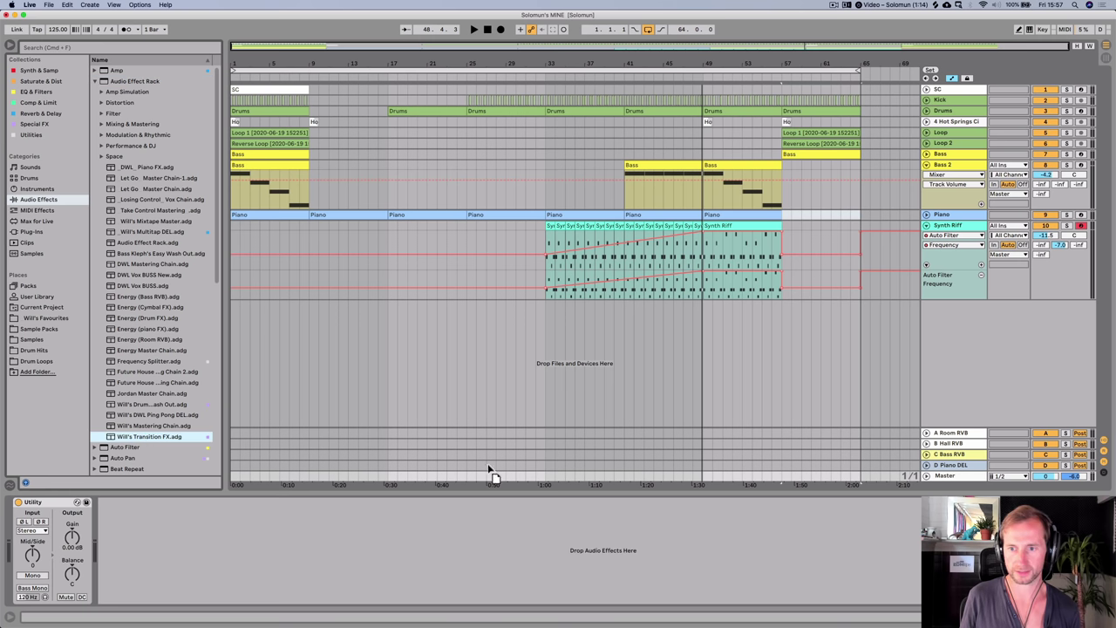
{"action": "left_click_drag", "start_coordinate": [165, 500], "coordinate": [167, 504]}
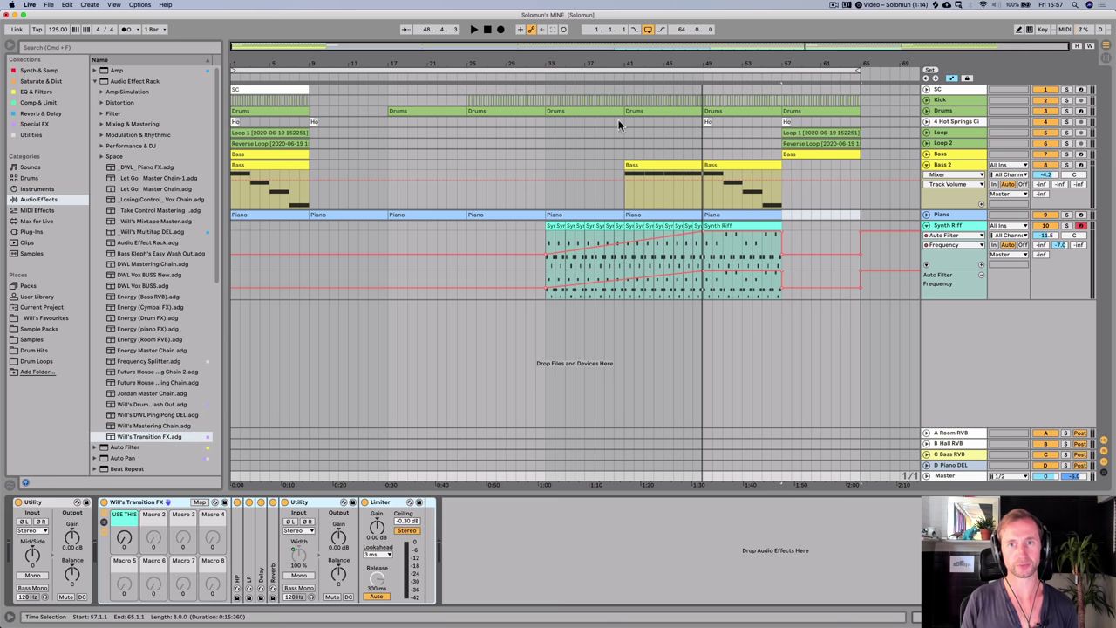
- Play from about bar 48, and show the Kick's EQ Eight Device On automation
{"action": "left_click", "coordinate": [696, 77]}
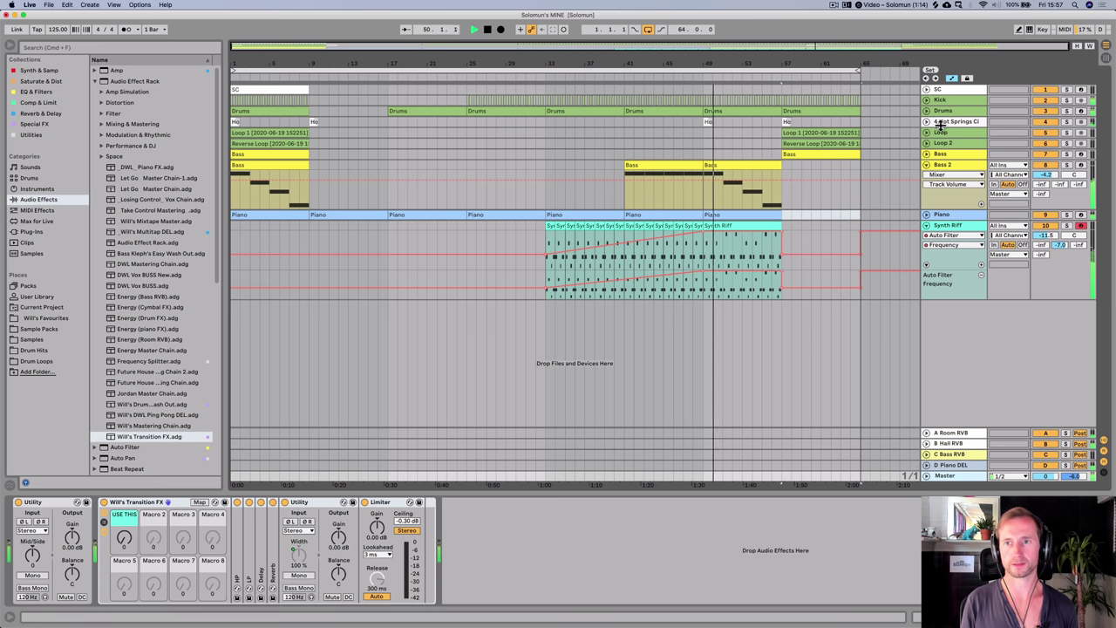
{"action": "left_click", "coordinate": [956, 97]}
{"action": "key", "text": "space"}
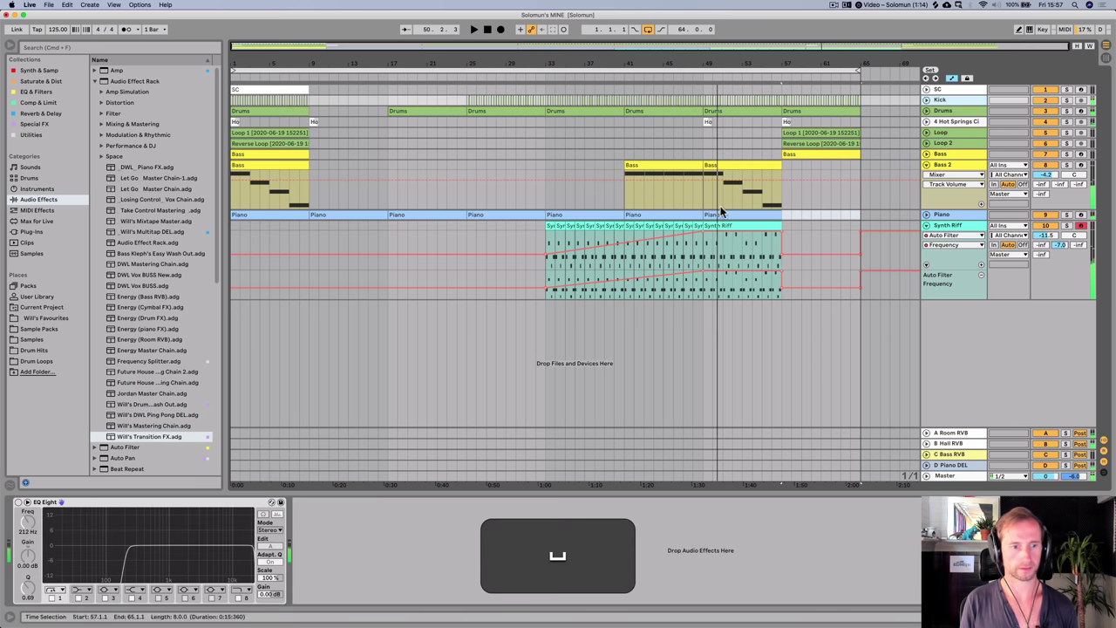
{"action": "right_click", "coordinate": [17, 504]}
{"action": "left_click", "coordinate": [38, 518]}
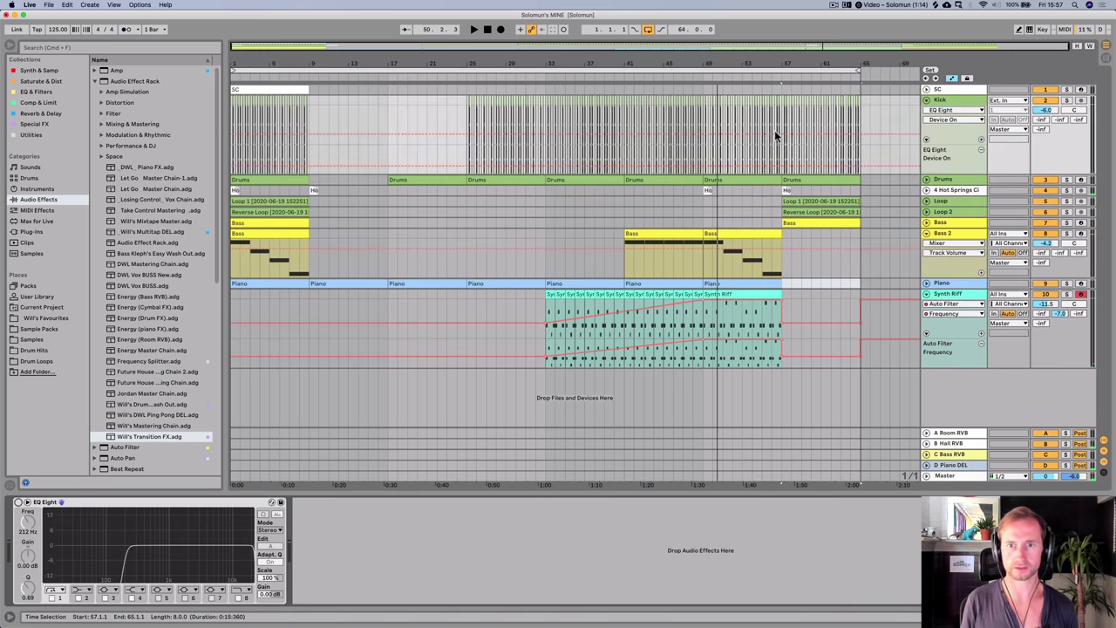
- Automate the Kick's EQ Eight on from bar 25 to bar 57 and off elsewhere, and audition it
{"action": "left_click_drag", "start_coordinate": [782, 169], "coordinate": [772, 157]}
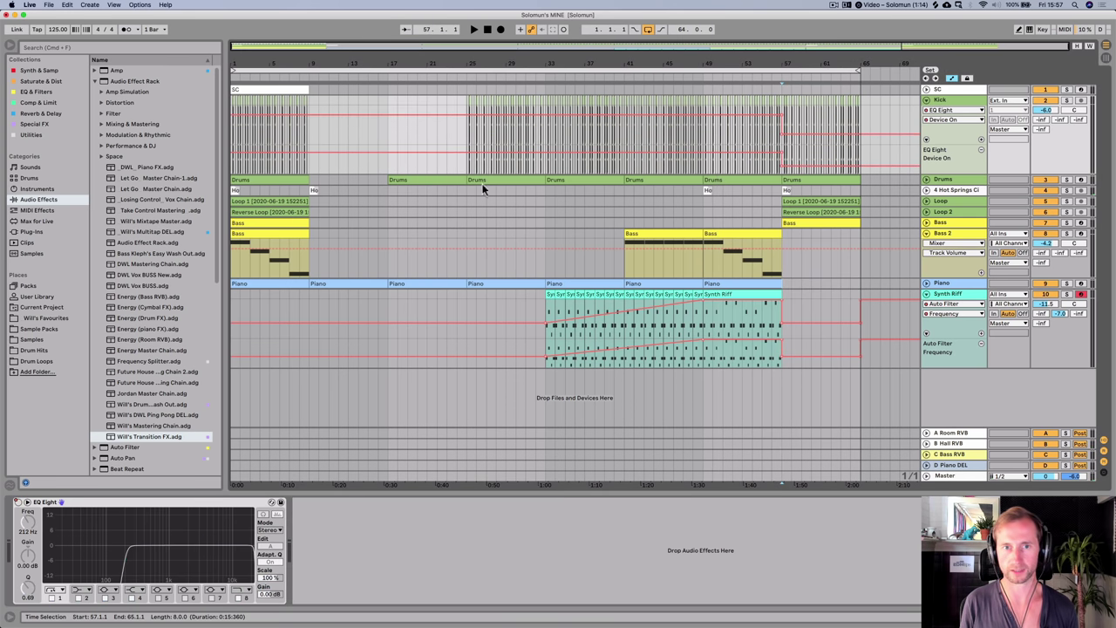
{"action": "left_click_drag", "start_coordinate": [466, 152], "coordinate": [467, 165]}
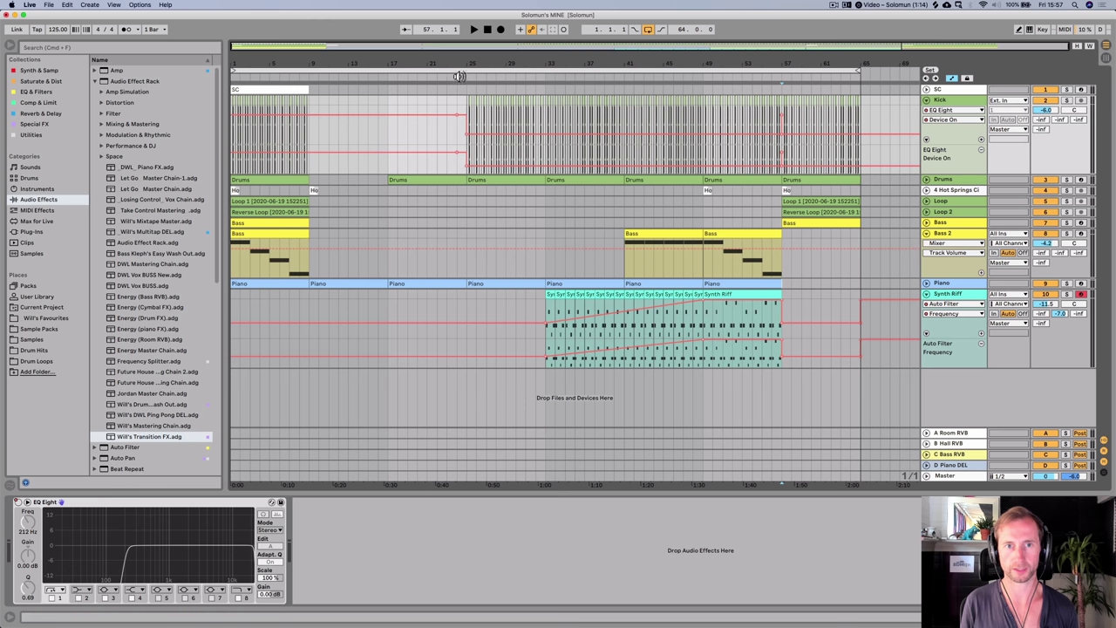
{"action": "key", "text": "super+z"}
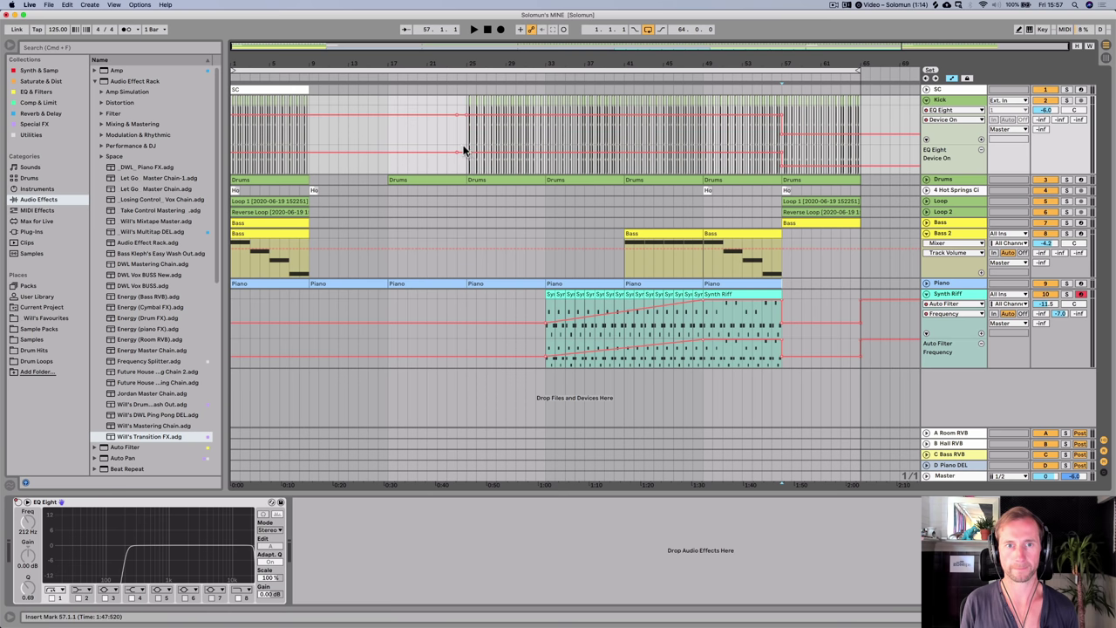
{"action": "left_click_drag", "start_coordinate": [465, 150], "coordinate": [463, 131]}
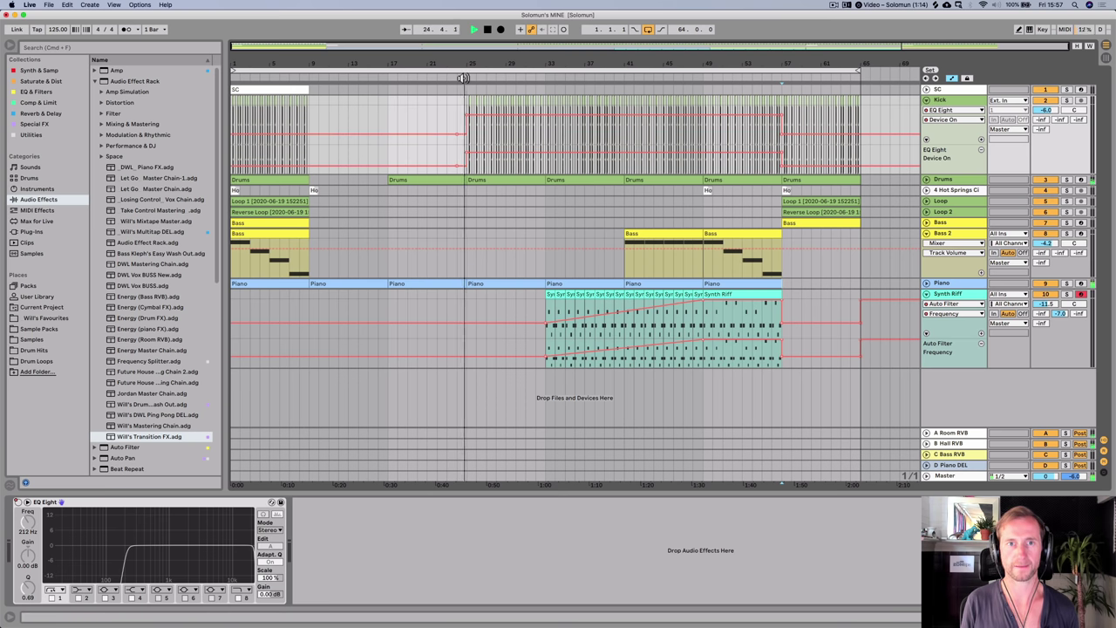
{"action": "key", "text": "space"}
{"action": "left_click", "coordinate": [745, 76]}
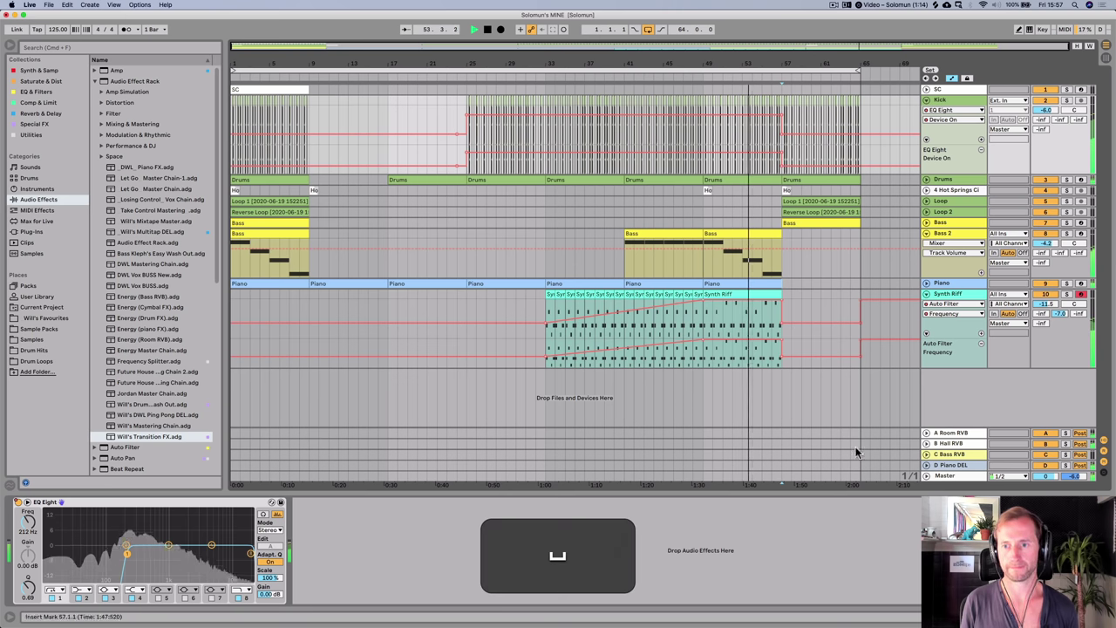
{"action": "key", "text": "space"}
- Automate the Master's USE THIS macro rising from 0 at bar 49 to about 77 at bar 57, then dropping to 0
{"action": "left_click", "coordinate": [964, 475]}
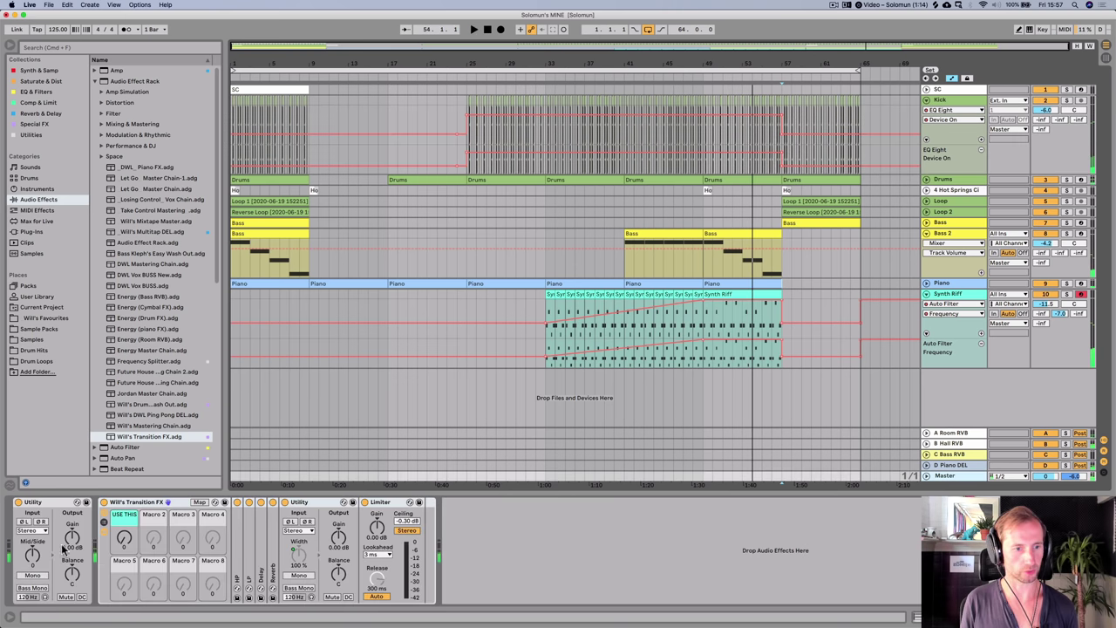
{"action": "left_click_drag", "start_coordinate": [124, 541], "coordinate": [123, 519]}
{"action": "right_click", "coordinate": [124, 538]}
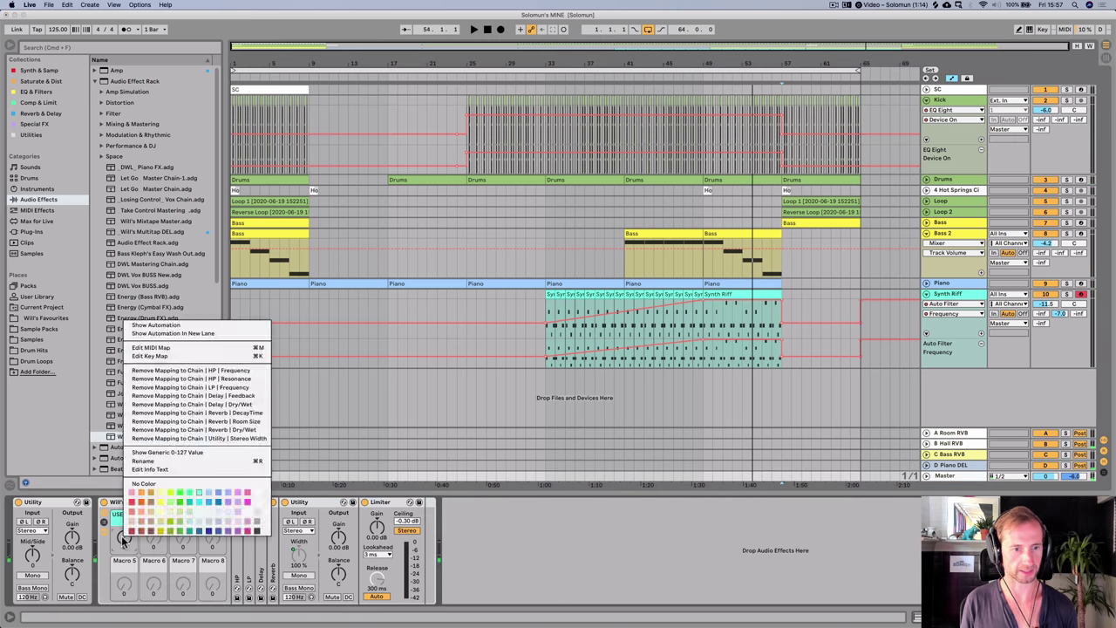
{"action": "left_click", "coordinate": [164, 333]}
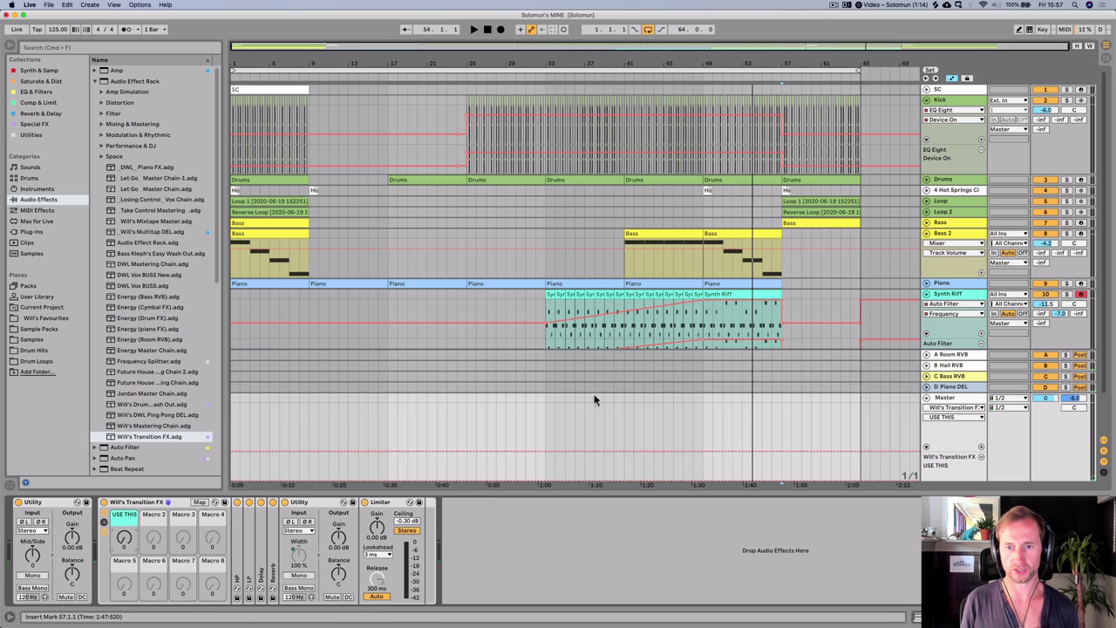
{"action": "left_click", "coordinate": [702, 451]}
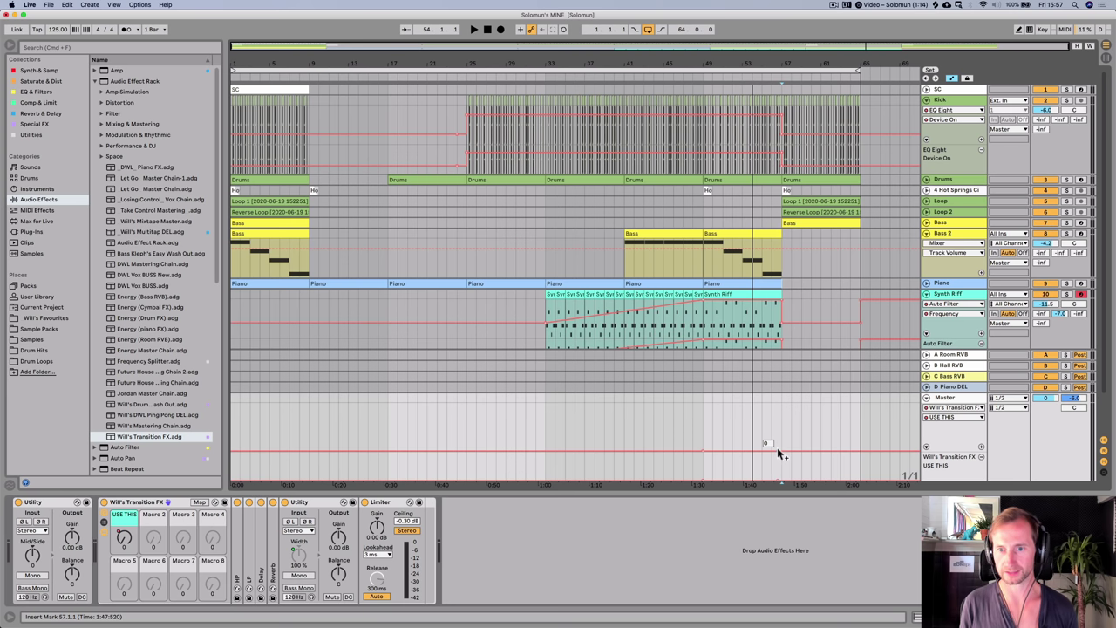
{"action": "mouse_move", "coordinate": [776, 447]}
{"action": "left_mouse_down"}
{"action": "mouse_move", "coordinate": [780, 423]}
{"action": "mouse_move", "coordinate": [782, 450]}
{"action": "left_mouse_up"}
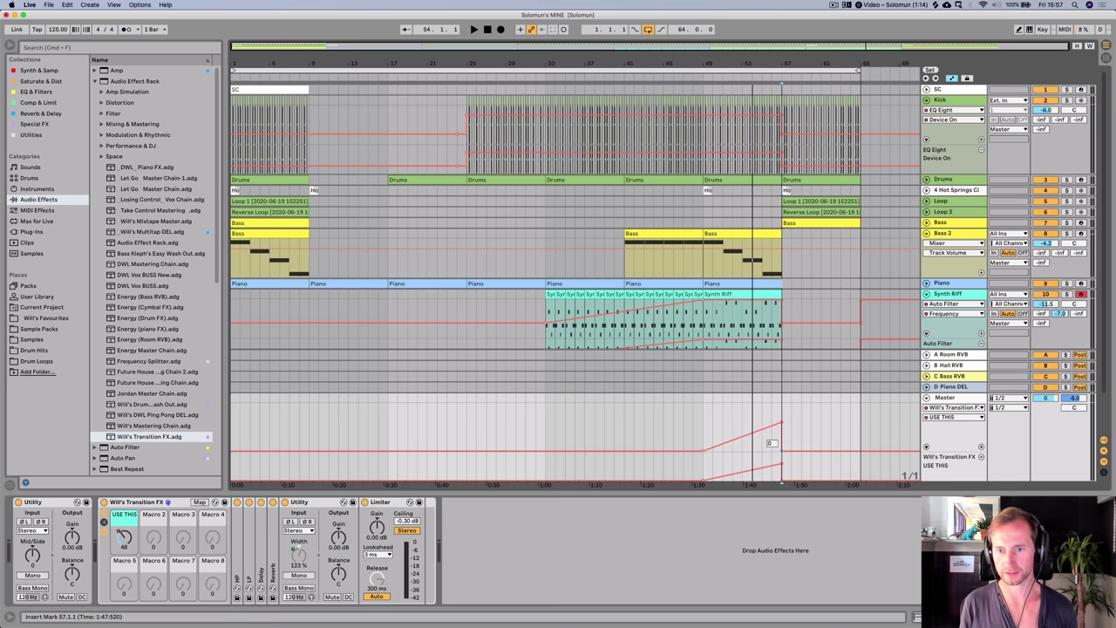
- Play from about bar 48 and move the start of the Master's USE THIS macro ramp to bar 52
{"action": "left_click", "coordinate": [693, 76]}
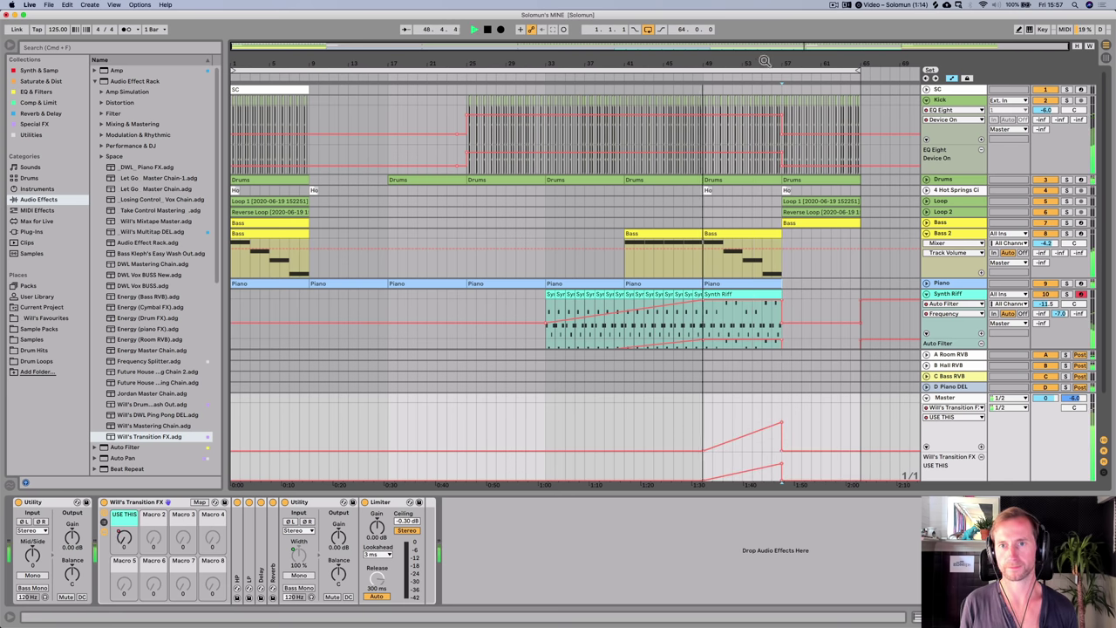
{"action": "left_click_drag", "start_coordinate": [763, 61], "coordinate": [723, 313]}
{"action": "left_click_drag", "start_coordinate": [717, 430], "coordinate": [717, 449]}
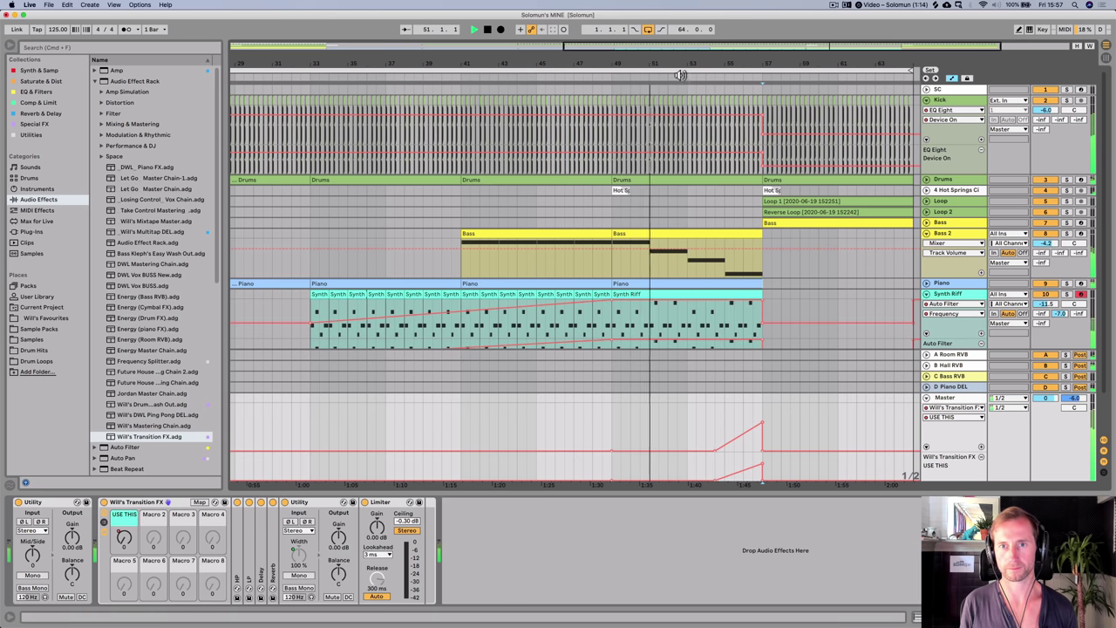
{"action": "left_click", "coordinate": [714, 455]}
{"action": "left_click_drag", "start_coordinate": [716, 449], "coordinate": [668, 451]}
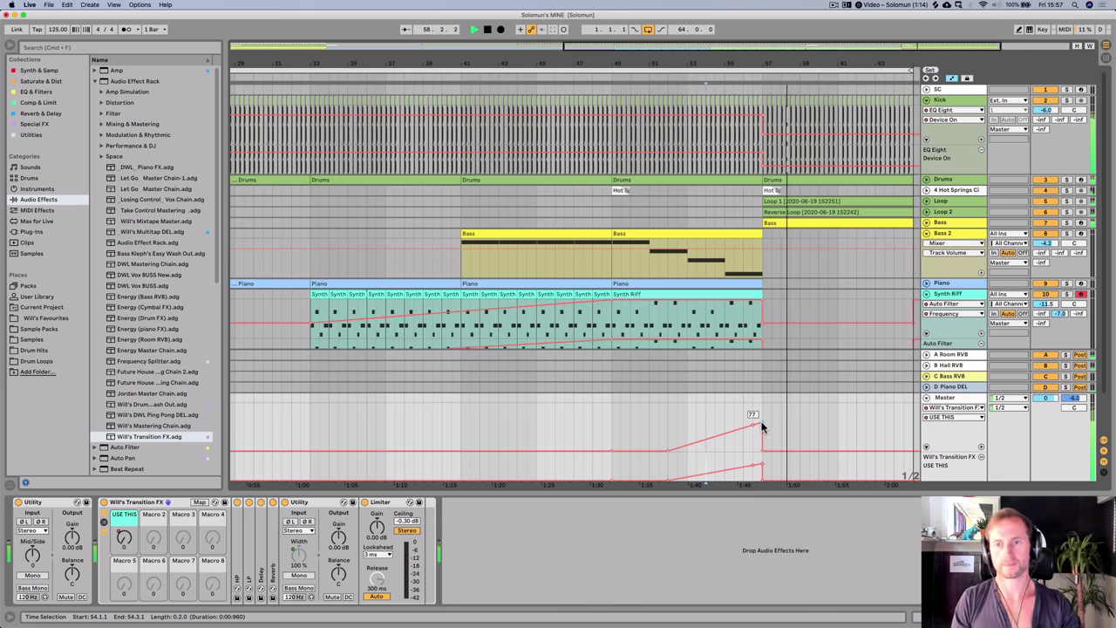
- Transpose all notes of the Bass clip at bar 57 down an octave to D#0 and audition them
{"action": "left_click_drag", "start_coordinate": [838, 59], "coordinate": [838, 26]}
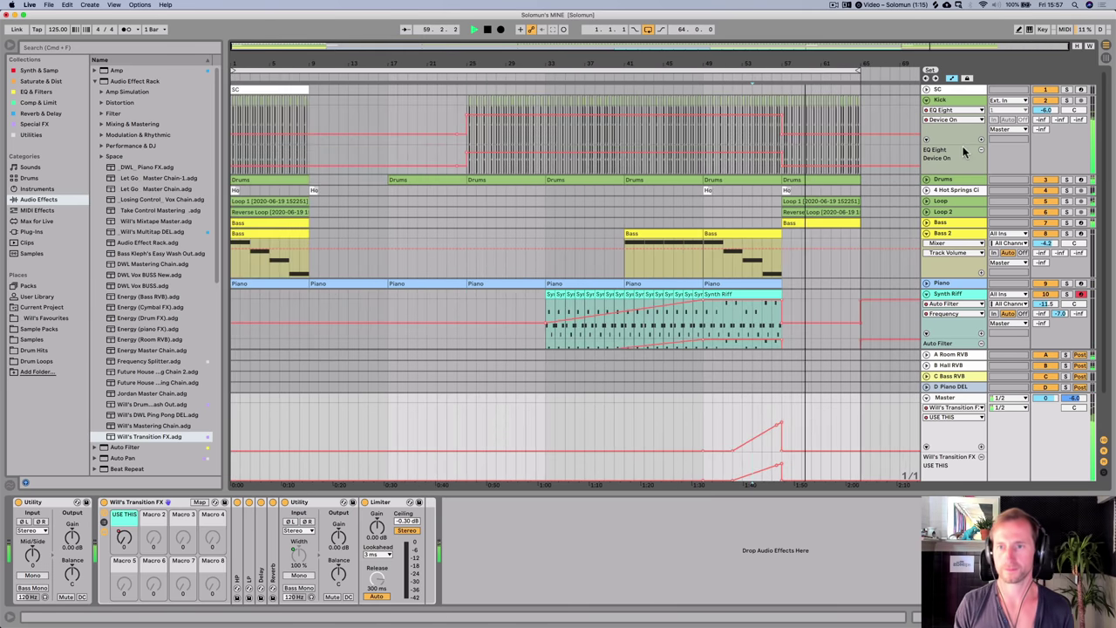
{"action": "key", "text": "space"}
{"action": "double_click", "coordinate": [822, 226]}
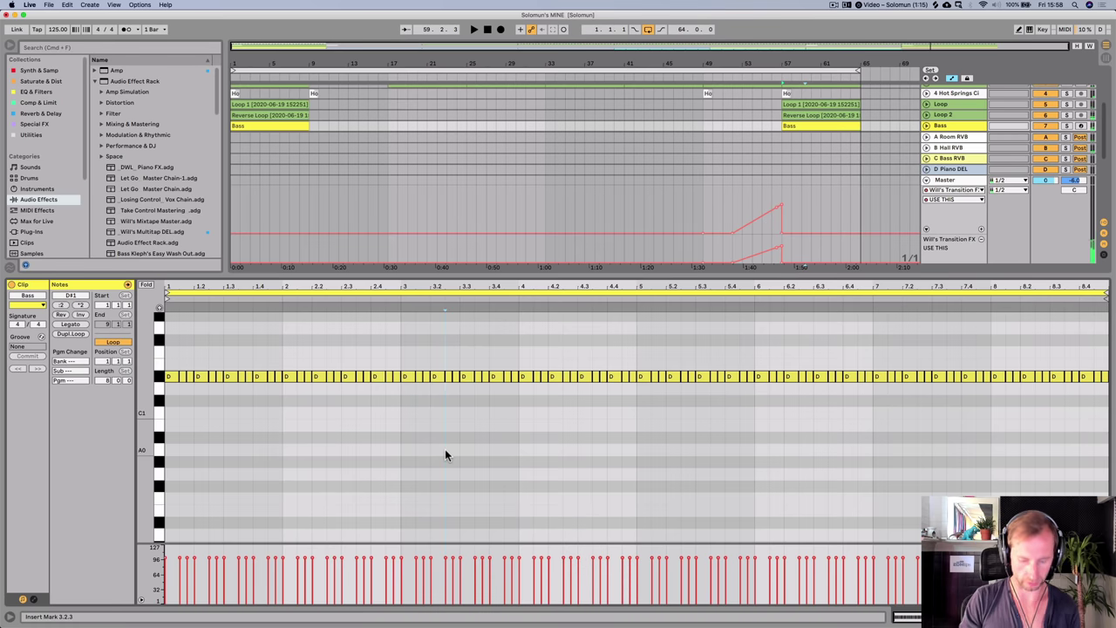
{"action": "key", "text": "super+a"}
{"action": "key", "text": "shift+super+Down"}
{"action": "key", "text": "shift+space"}
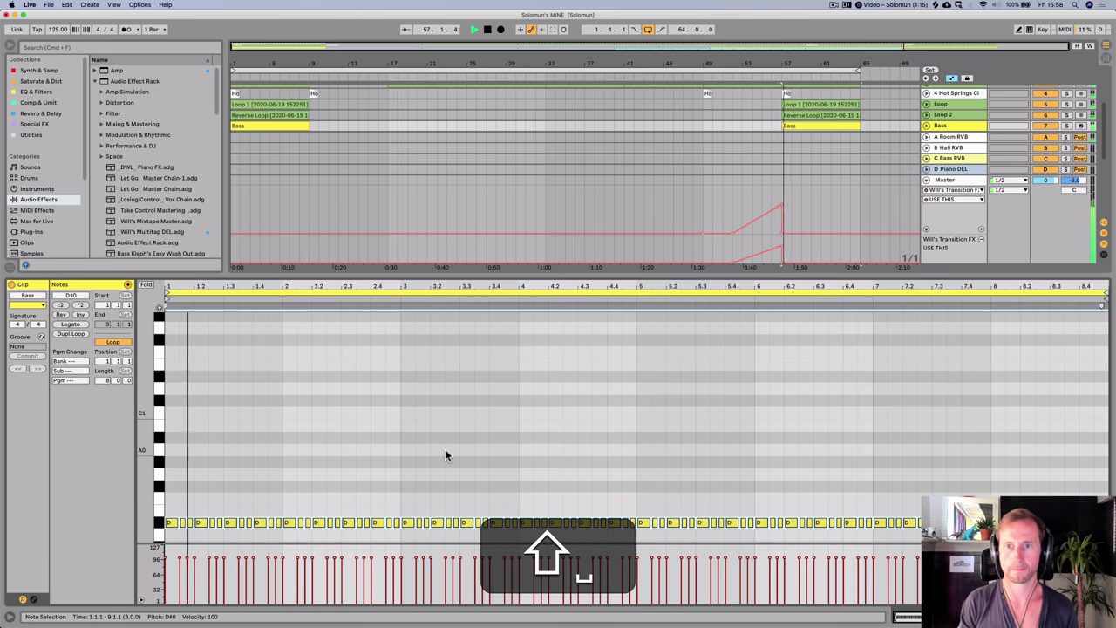
{"action": "key", "text": "space"}
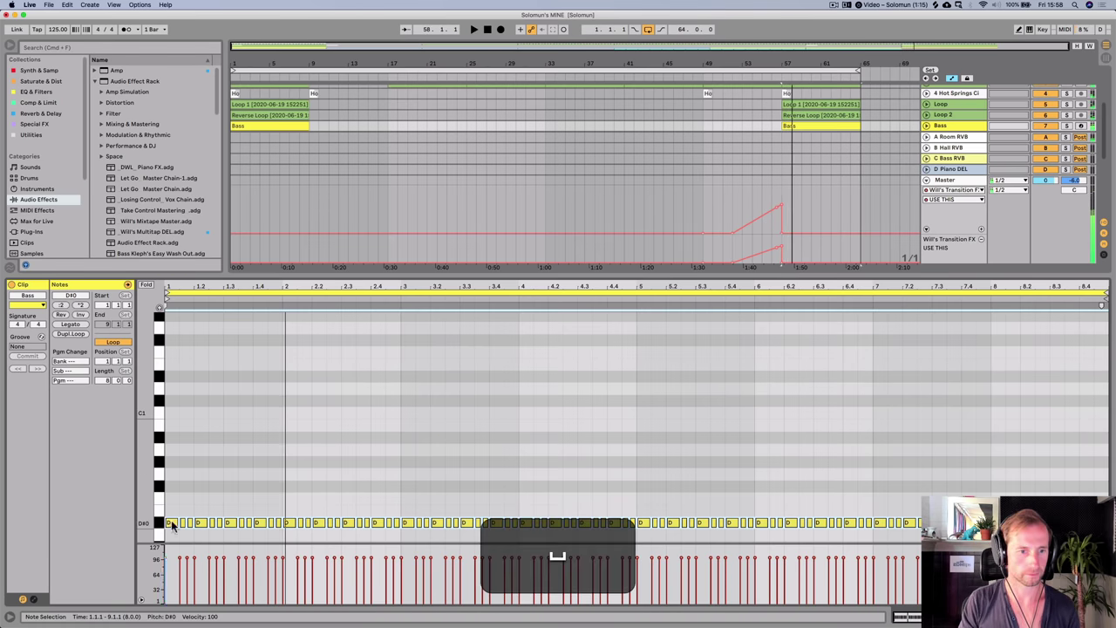
- Duplicate all the Bass clip's notes an octave higher at D#1, keeping the D#0 notes, and play the result
{"action": "left_click_drag", "start_coordinate": [170, 524], "coordinate": [172, 512], "text": "alt"}
{"action": "key", "text": "alt+Left"}
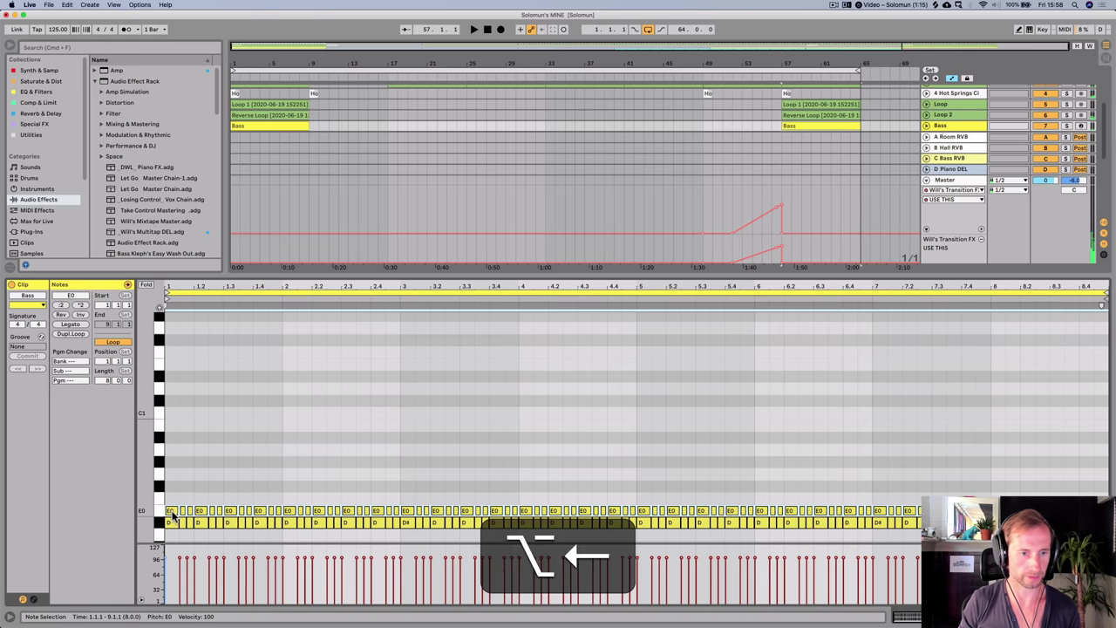
{"action": "key", "text": "shift+Up"}
{"action": "key", "text": "Down"}
{"action": "key", "text": "space"}
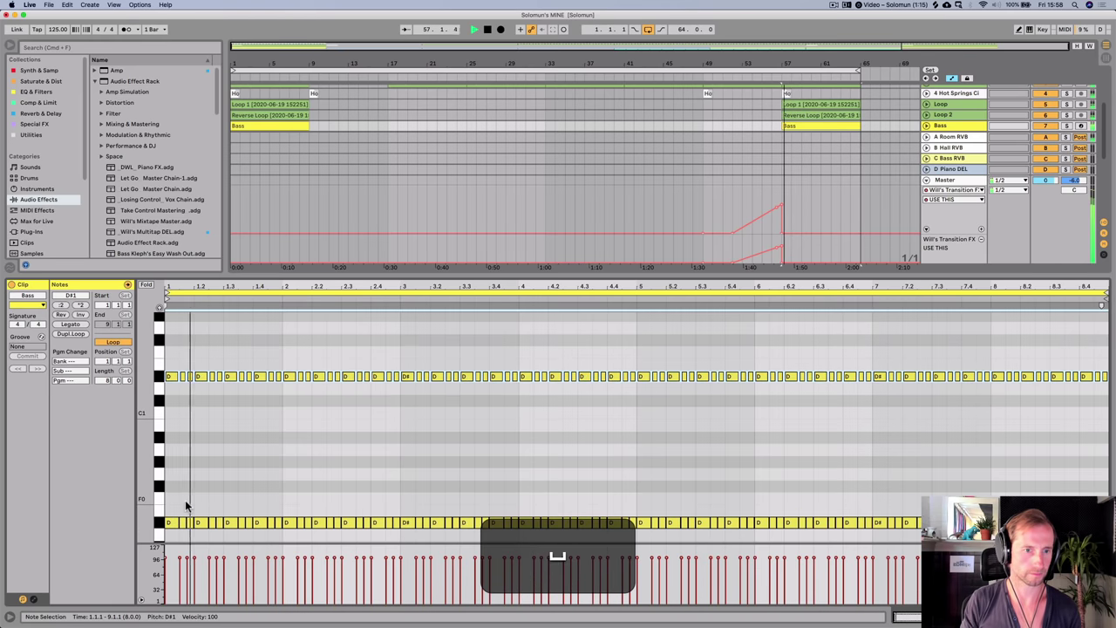
- Show the Bass track's device chain and listen to the drop before stopping playback
{"action": "key", "text": "shift+Tab"}
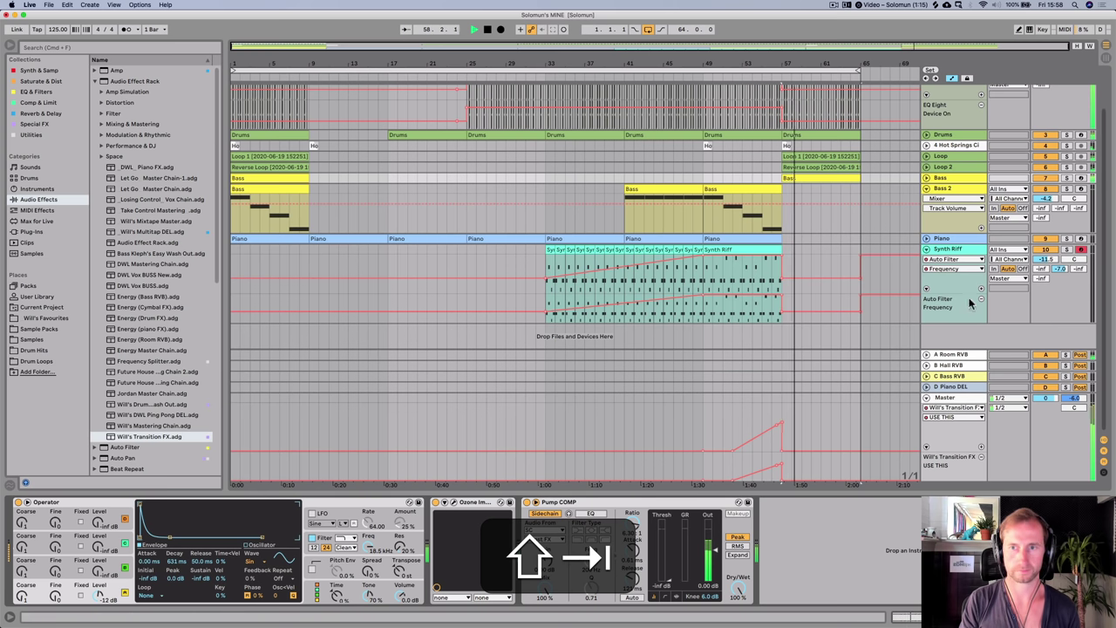
{"action": "left_click", "coordinate": [960, 190]}
{"action": "left_click", "coordinate": [959, 178]}
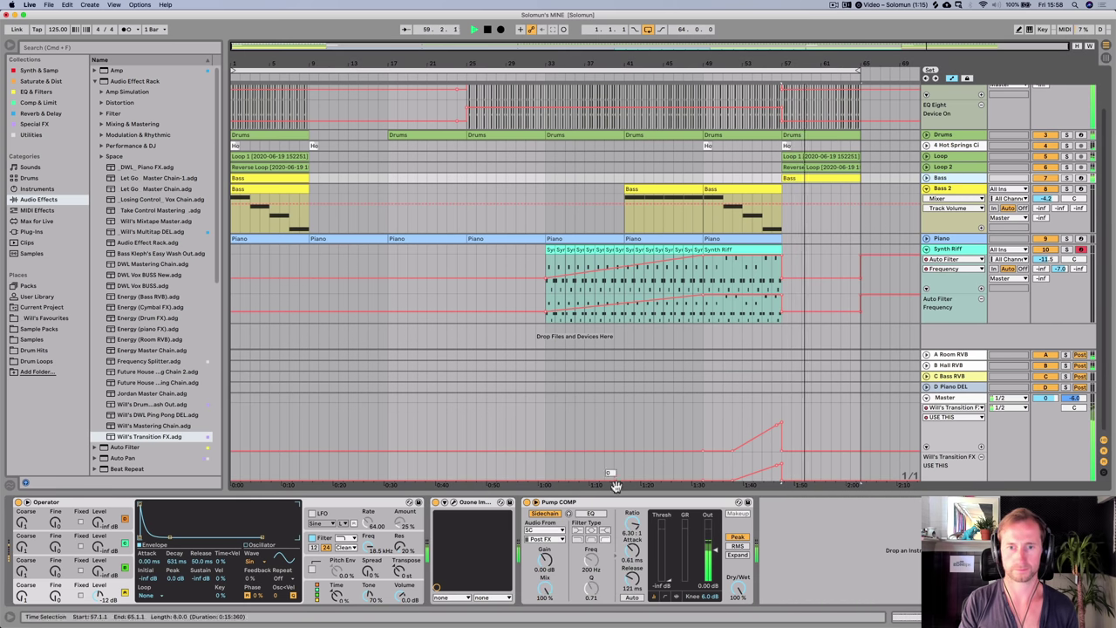
{"action": "key", "text": "space"}
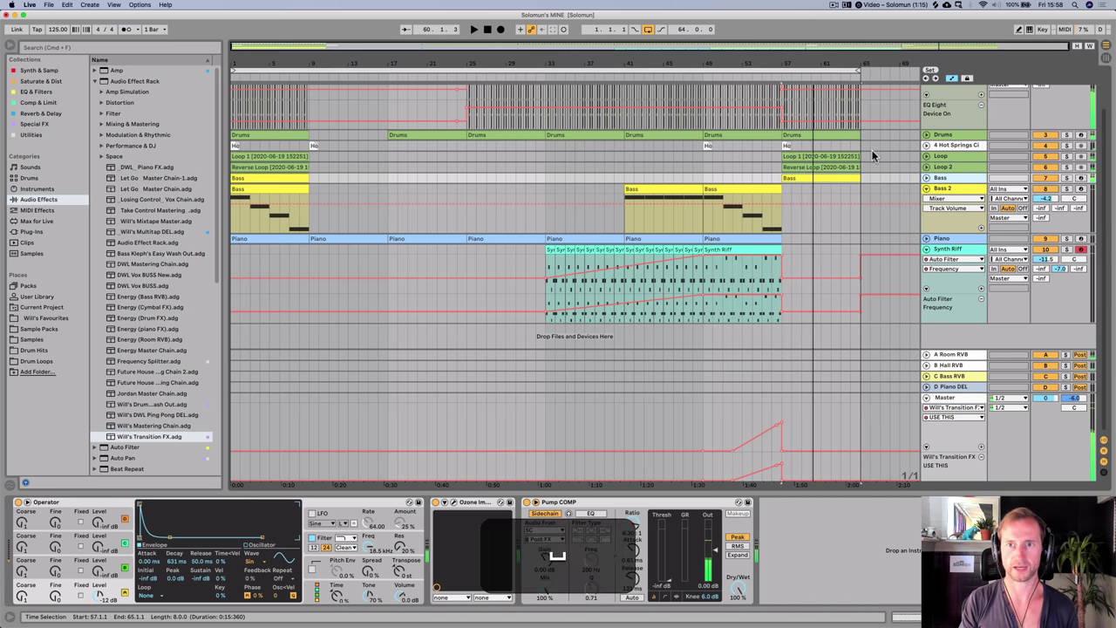
- Copy the SC track's clip from bar 1 to bar 57
{"action": "scroll", "coordinate": [871, 147], "scroll_direction": "up", "scroll_amount": 2}
{"action": "left_click", "coordinate": [269, 88]}
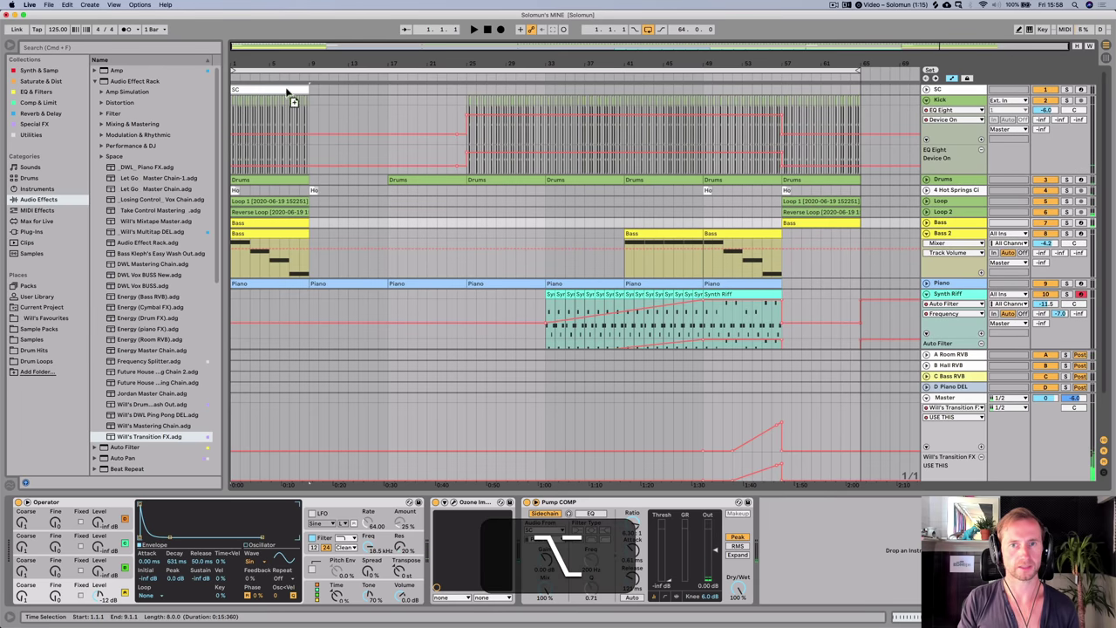
{"action": "left_click", "coordinate": [822, 90]}
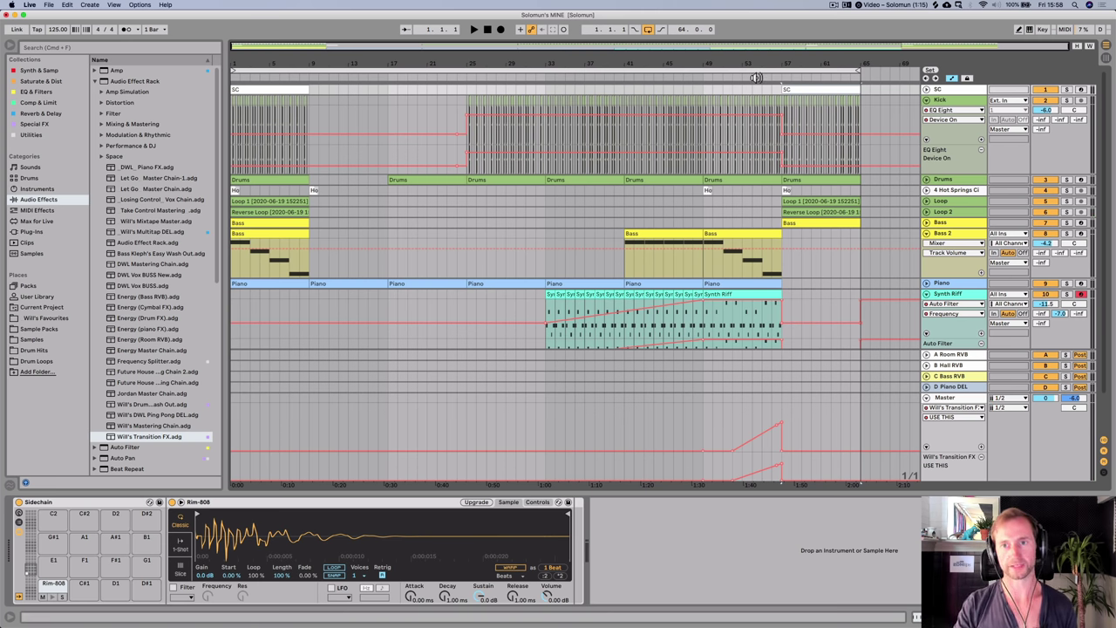
- Play from about bar 47 and show the Master Limiter's Gain automation in a new lane
{"action": "left_click", "coordinate": [682, 76]}
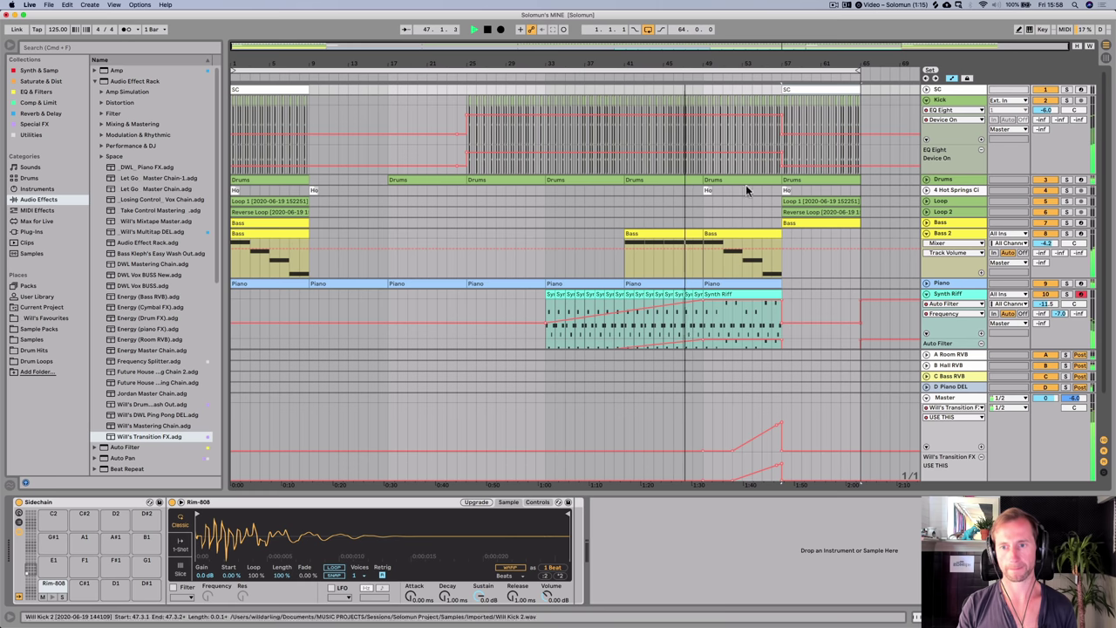
{"action": "left_click", "coordinate": [944, 401]}
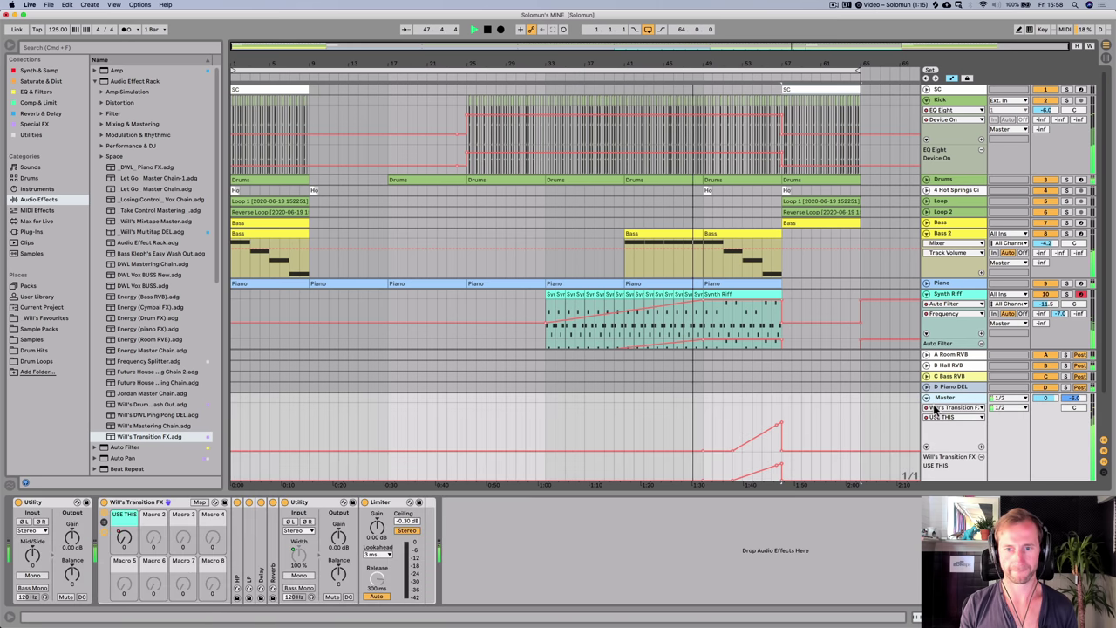
{"action": "right_click", "coordinate": [378, 526]}
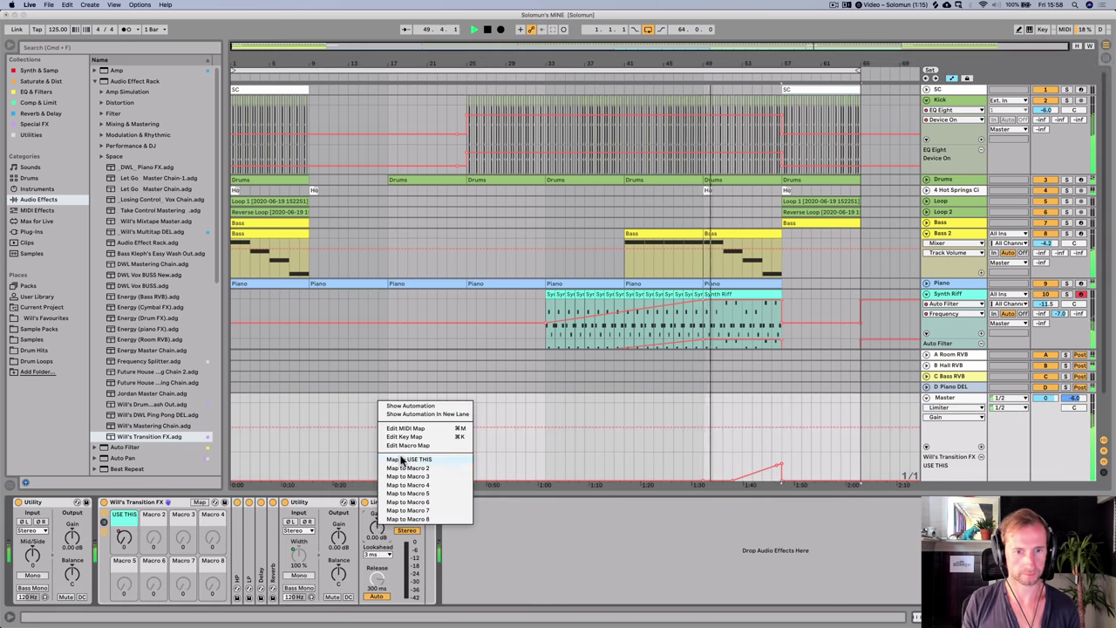
{"action": "left_click", "coordinate": [413, 413]}
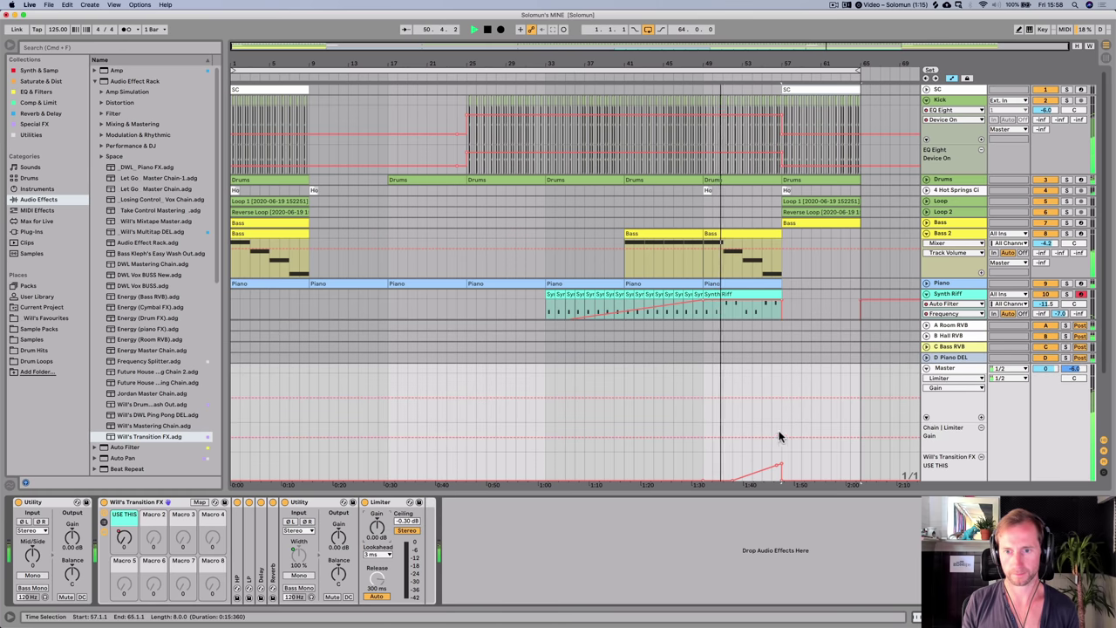
- Automate the Master Limiter's Gain to dip gradually from about bar 52 to bar 57 and return to 0 dB there, auditioning the transition
{"action": "left_click", "coordinate": [782, 437]}
{"action": "left_click", "coordinate": [735, 437]}
{"action": "left_click_drag", "start_coordinate": [772, 439], "coordinate": [772, 442]}
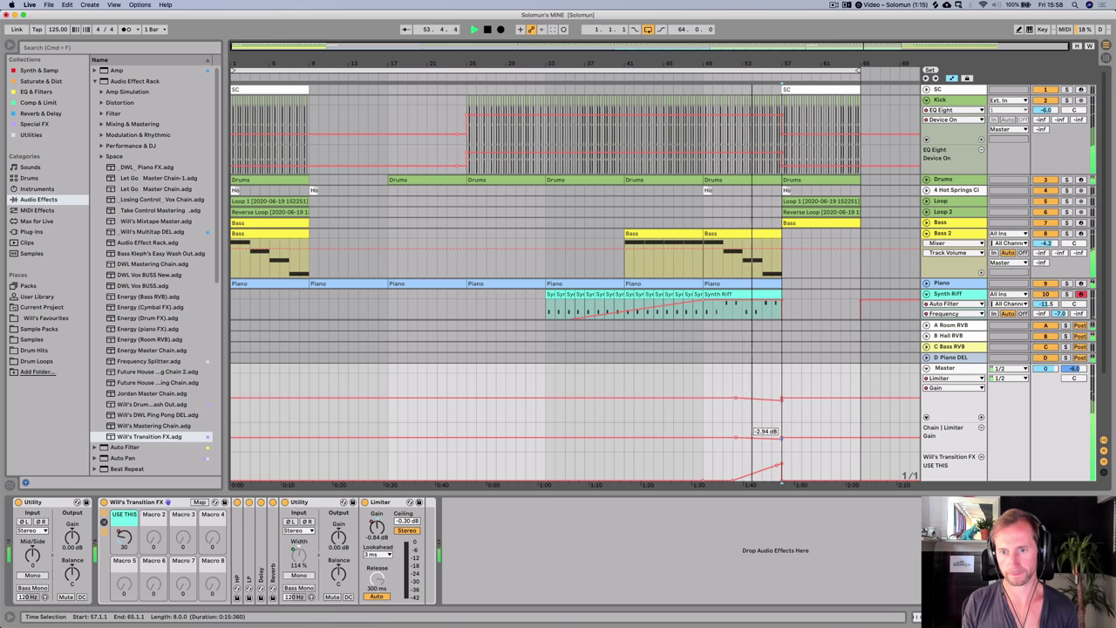
{"action": "left_click_drag", "start_coordinate": [773, 442], "coordinate": [783, 446]}
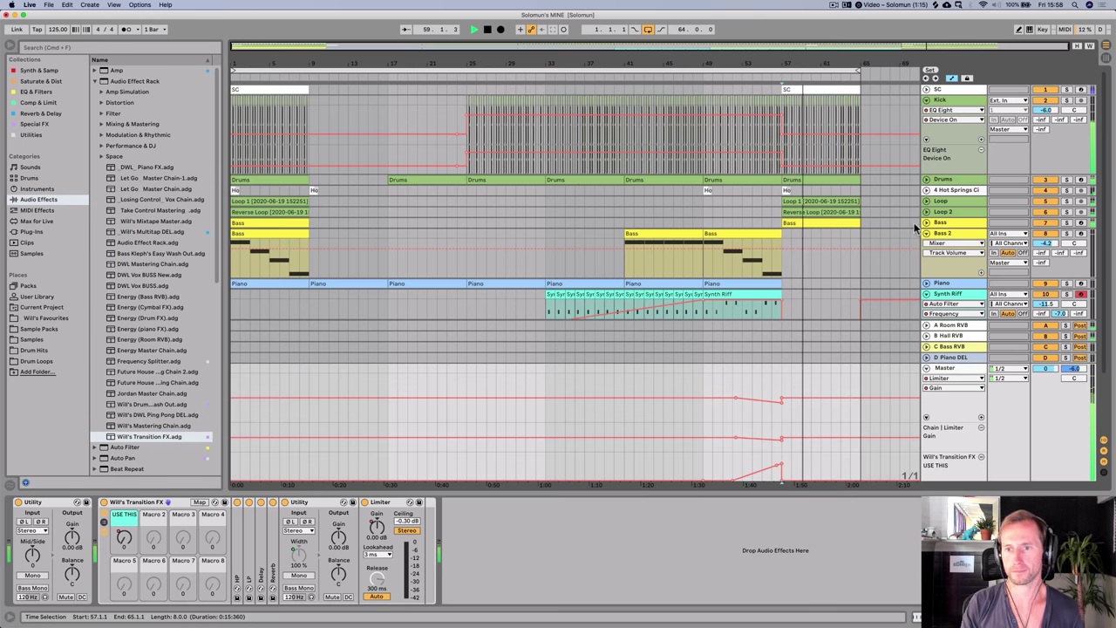
{"action": "key", "text": "space"}
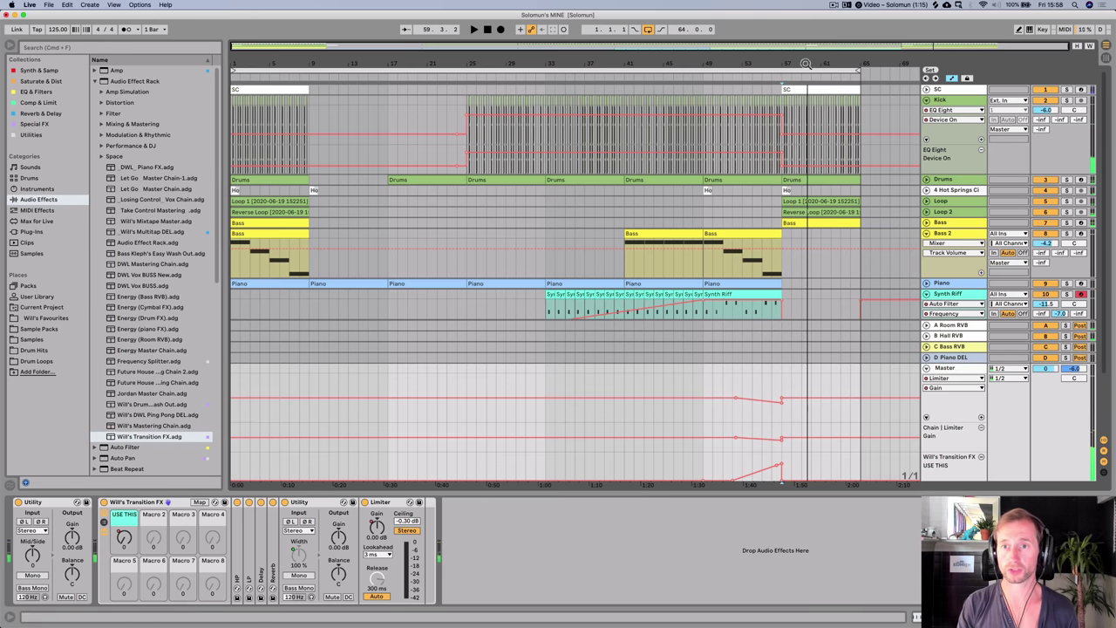
- Hide the automation lanes and copy the Bass 2 clip from bar 1 to bar 57
{"action": "left_click", "coordinate": [952, 79]}
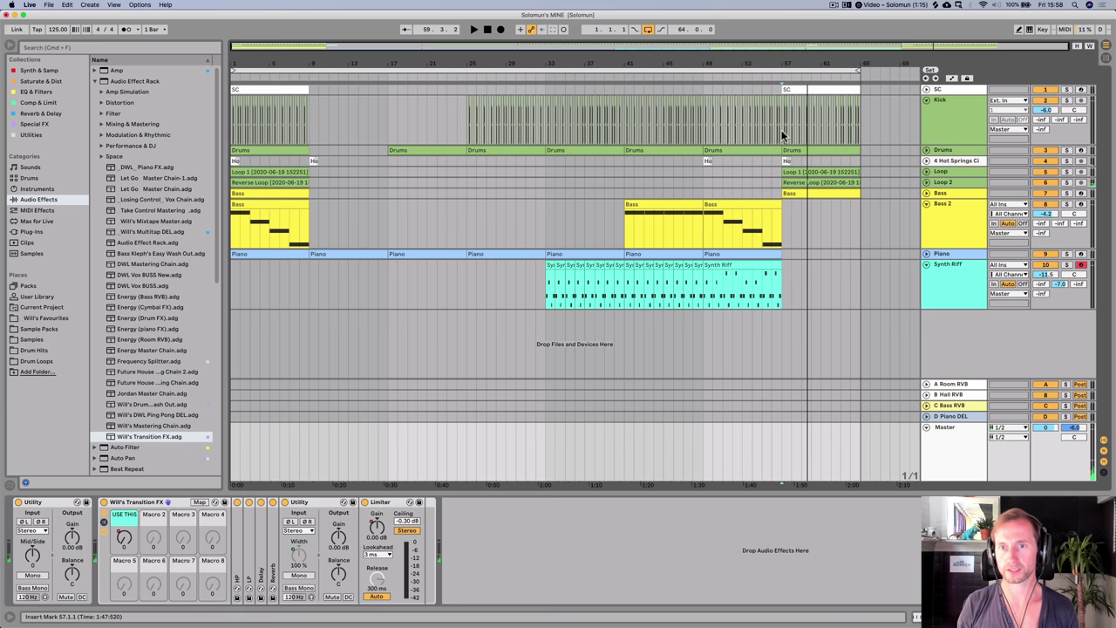
{"action": "left_click", "coordinate": [778, 153]}
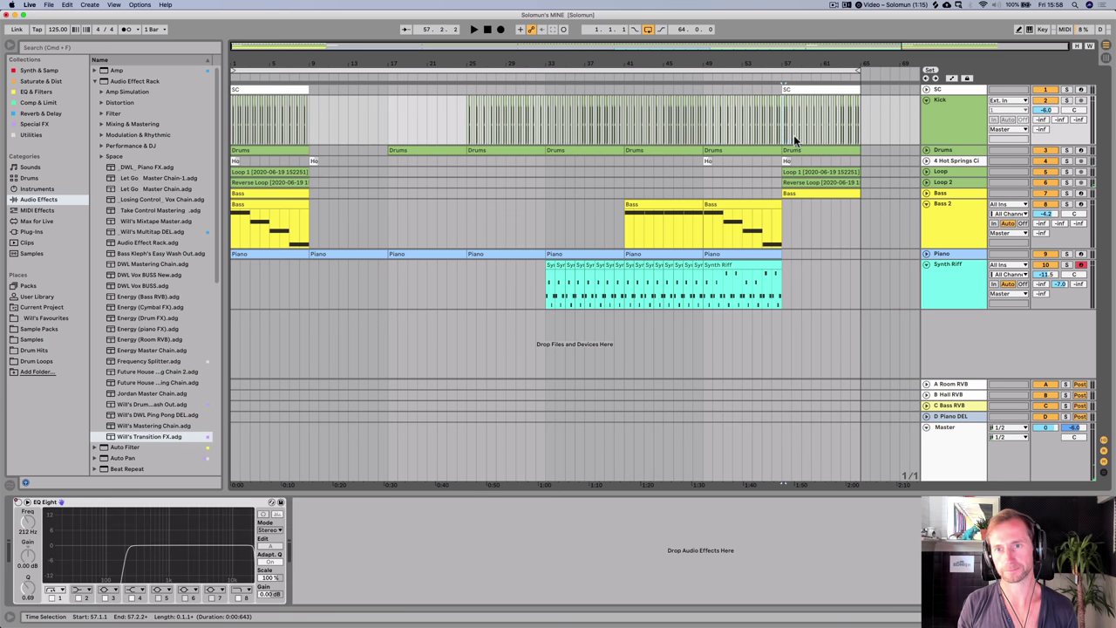
{"action": "left_click_drag", "start_coordinate": [287, 205], "coordinate": [841, 222]}
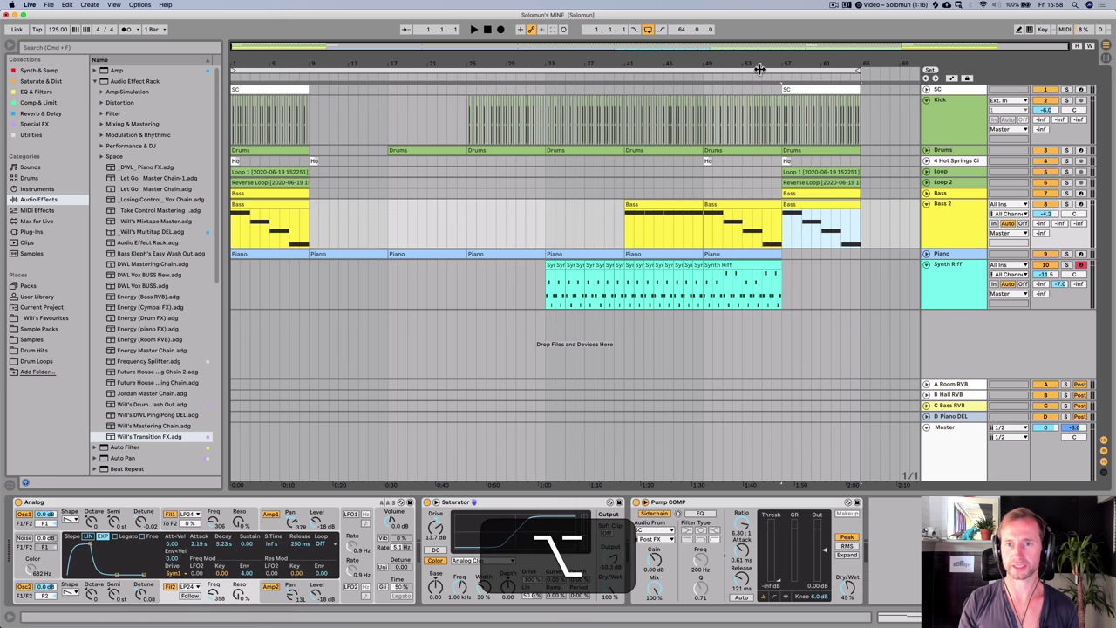
- Copy the Piano and Synth Riff clips from bar 49 to bar 57, and set the Synth Riff track's volume to -12.2 dB during playback
{"action": "left_click", "coordinate": [788, 217]}
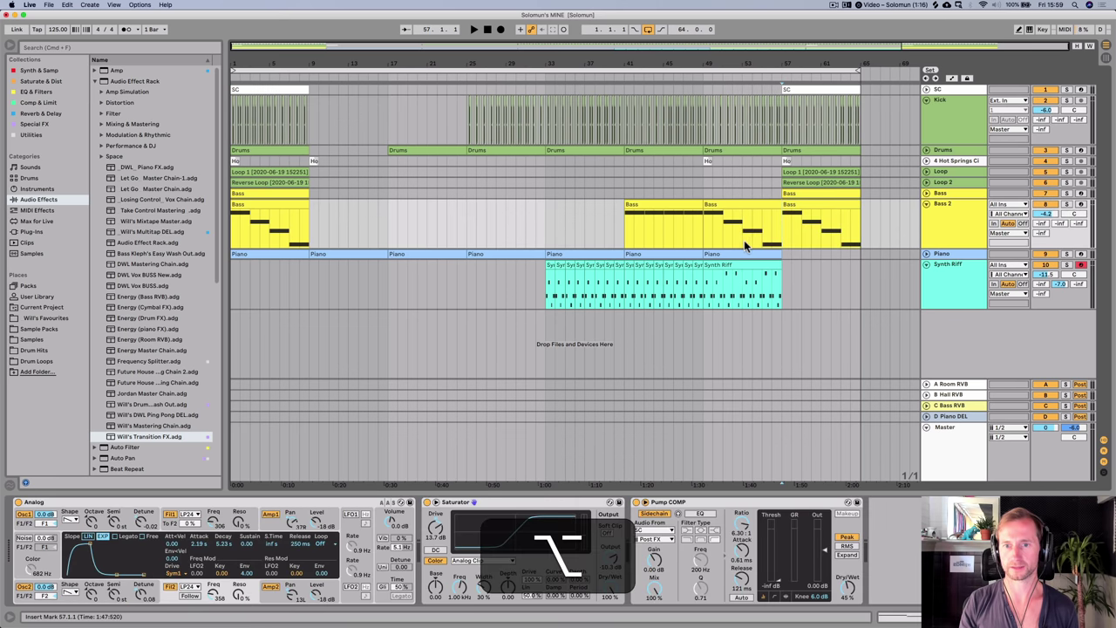
{"action": "left_click", "coordinate": [766, 263]}
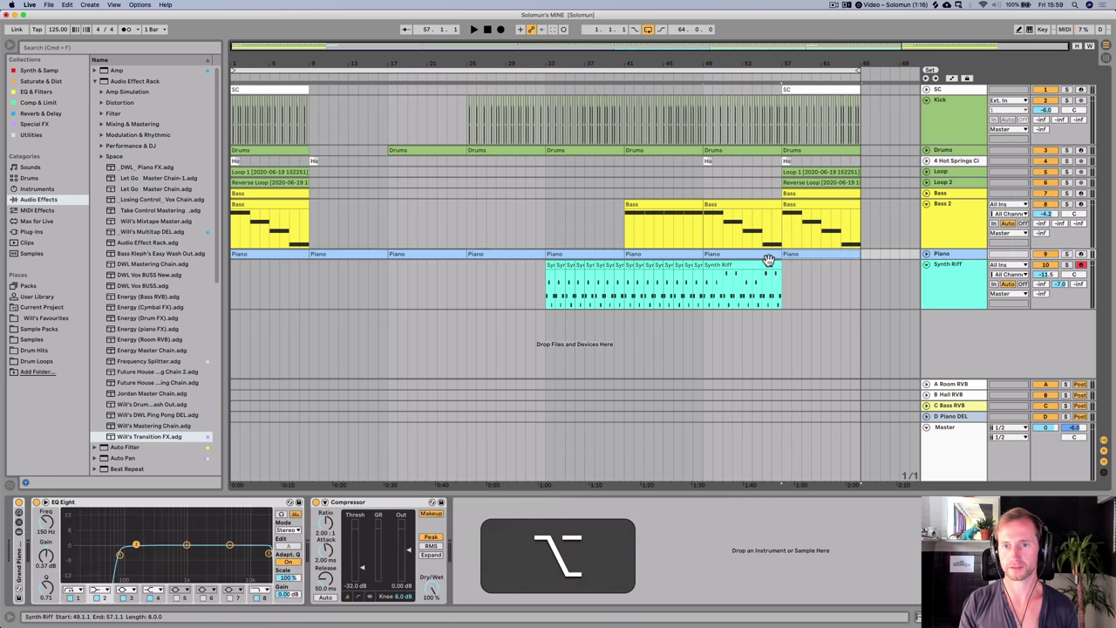
{"action": "left_click_drag", "start_coordinate": [763, 263], "coordinate": [845, 261]}
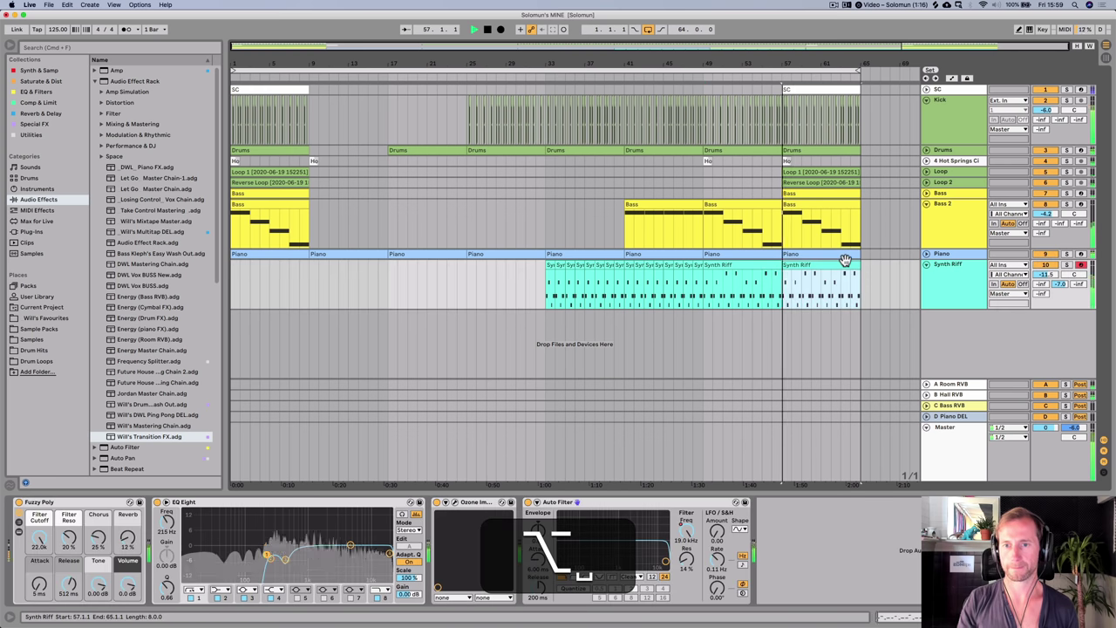
{"action": "left_click_drag", "start_coordinate": [1043, 273], "coordinate": [1042, 278]}
{"action": "key", "text": "space"}
{"action": "left_click", "coordinate": [954, 281]}
{"action": "left_click", "coordinate": [949, 238]}
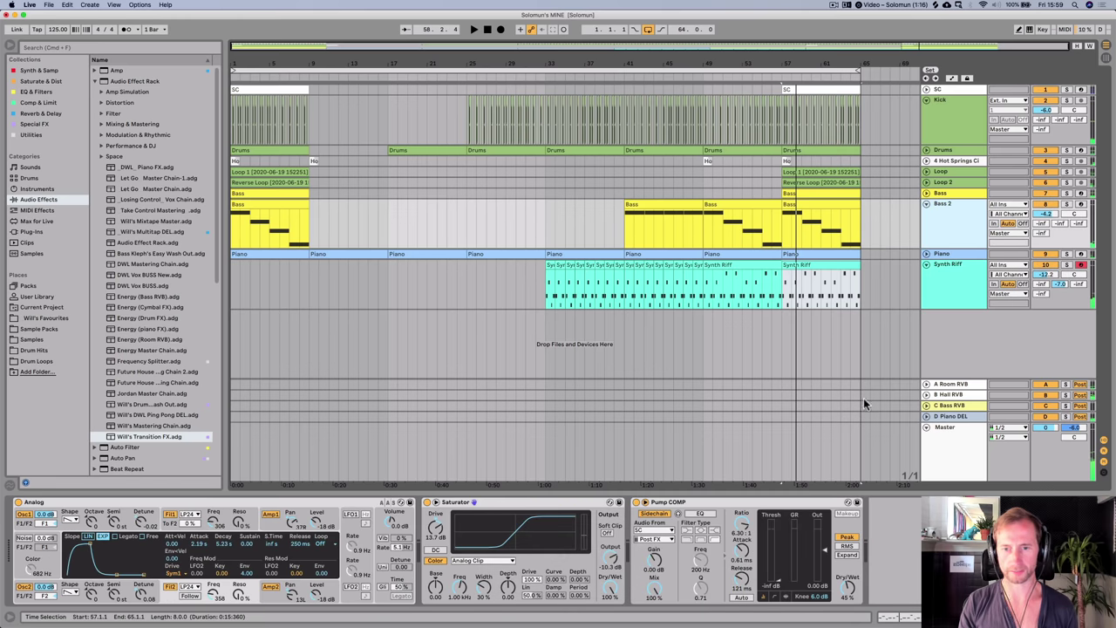
{"action": "left_click", "coordinate": [948, 214]}
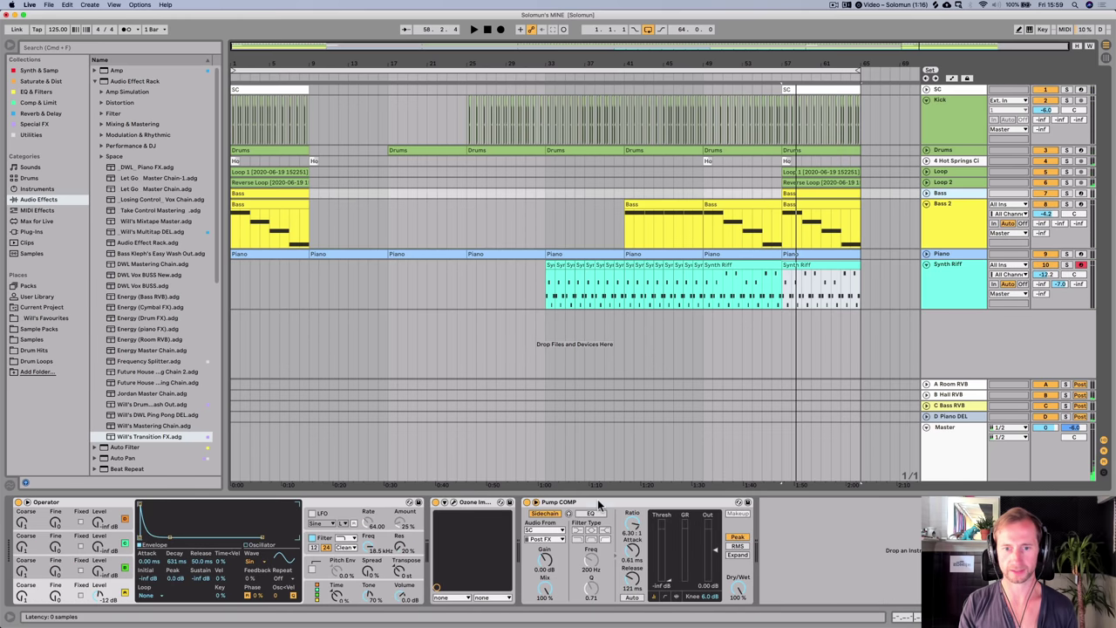
{"action": "key", "text": "super+c"}
{"action": "left_click", "coordinate": [949, 291]}
{"action": "key", "text": "super+v"}
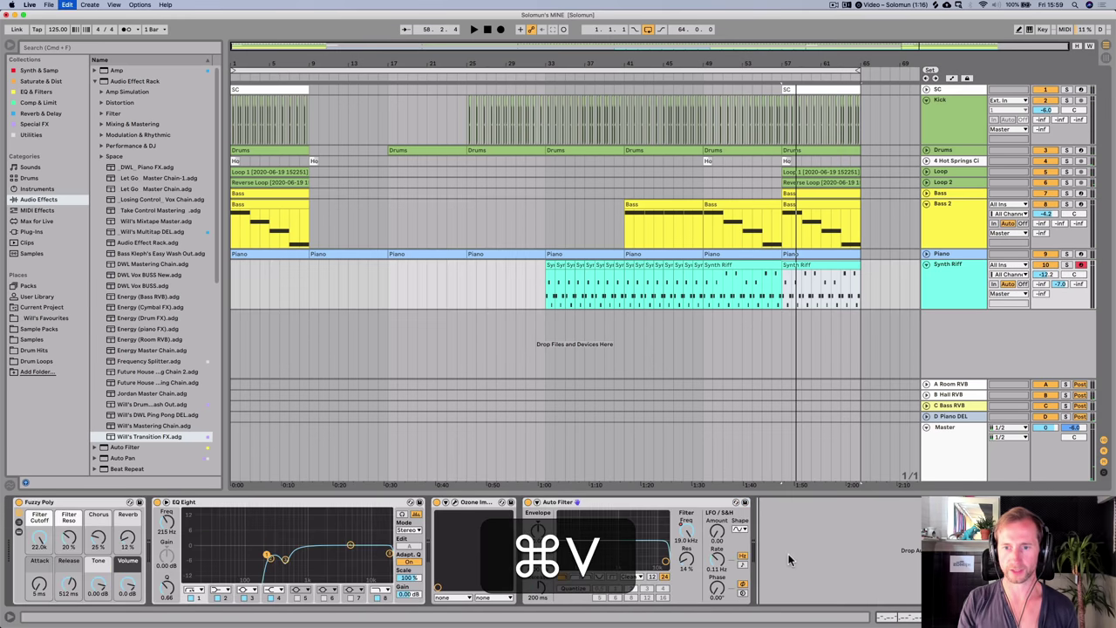
{"action": "key", "text": "space"}
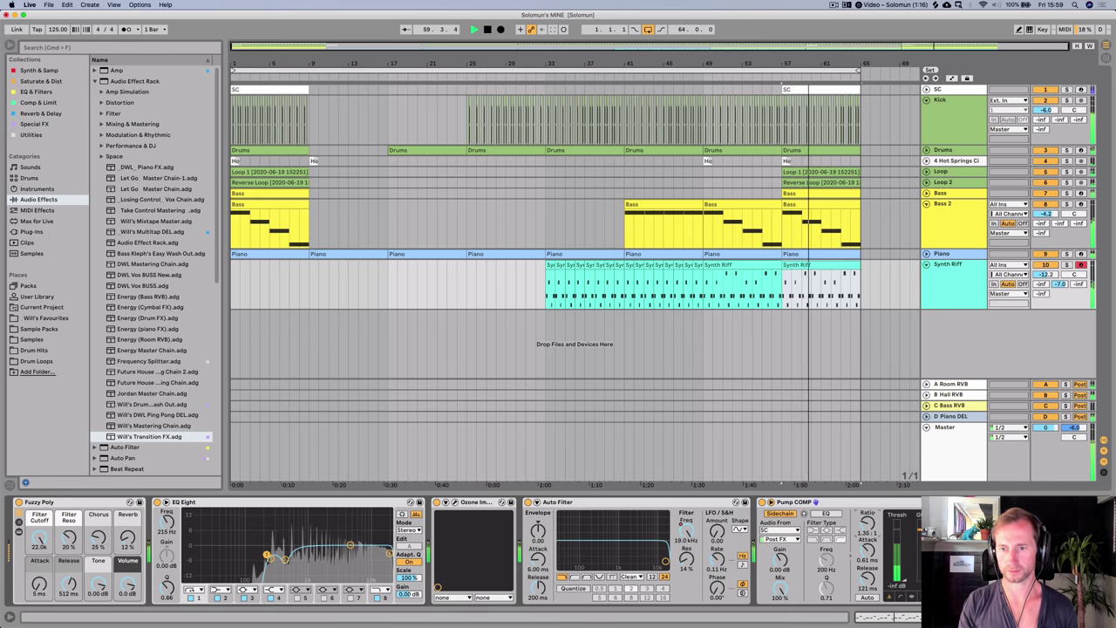
{"action": "key", "text": "space"}
- Copy the Synth Riff's Pump COMP to the end of the Piano track's device chain and play from bar 57
{"action": "left_click", "coordinate": [869, 503]}
{"action": "key", "text": "super+c"}
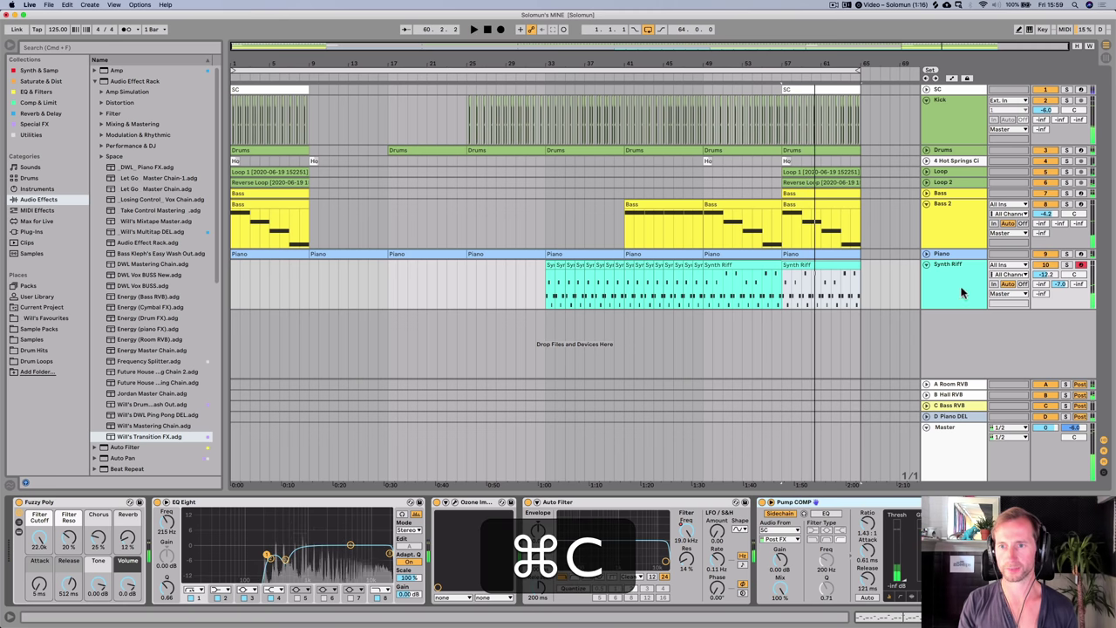
{"action": "left_click", "coordinate": [966, 253]}
{"action": "left_click", "coordinate": [859, 523]}
{"action": "key", "text": "super+v"}
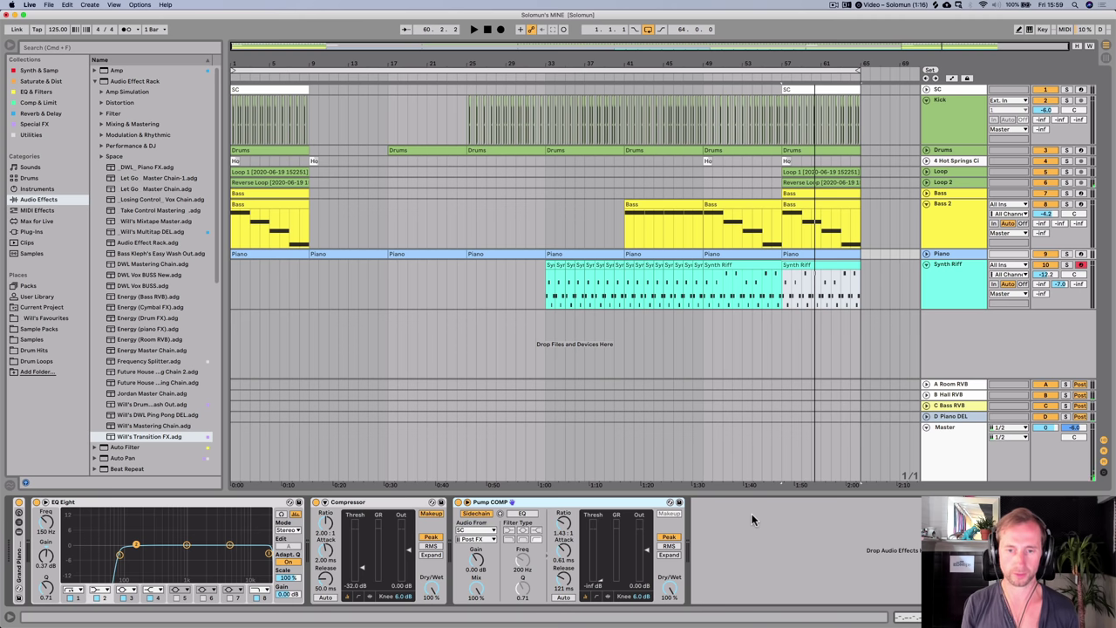
{"action": "key", "text": "space"}
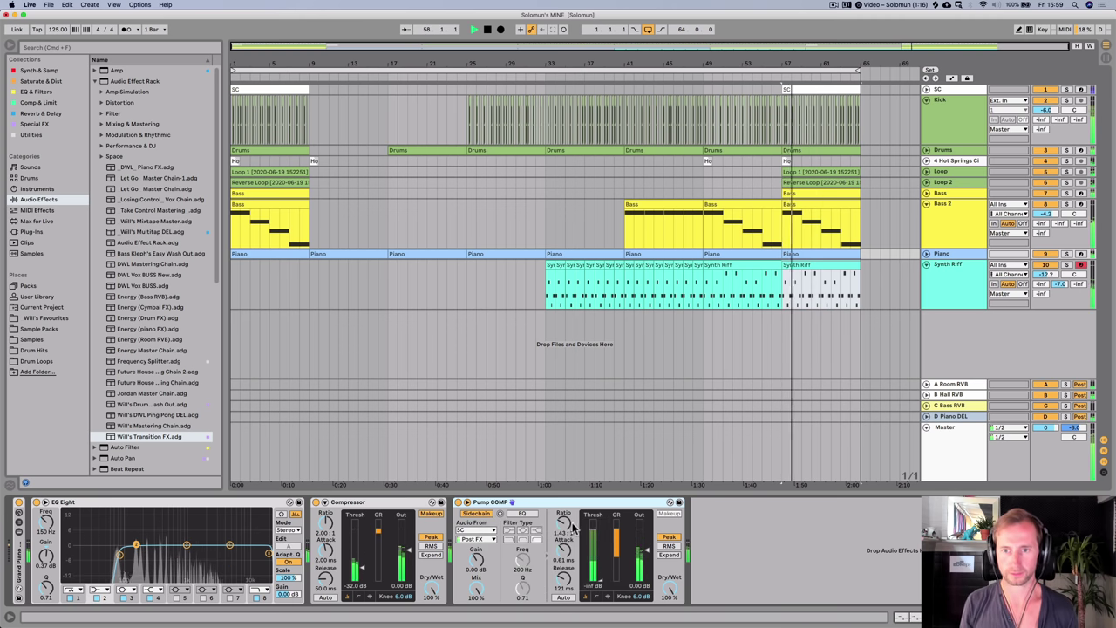
- In the Synth Riff clip at bar 57, add a short D#5 note at 1.1.3 with velocity 111
{"action": "left_click_drag", "start_coordinate": [845, 65], "coordinate": [783, 64]}
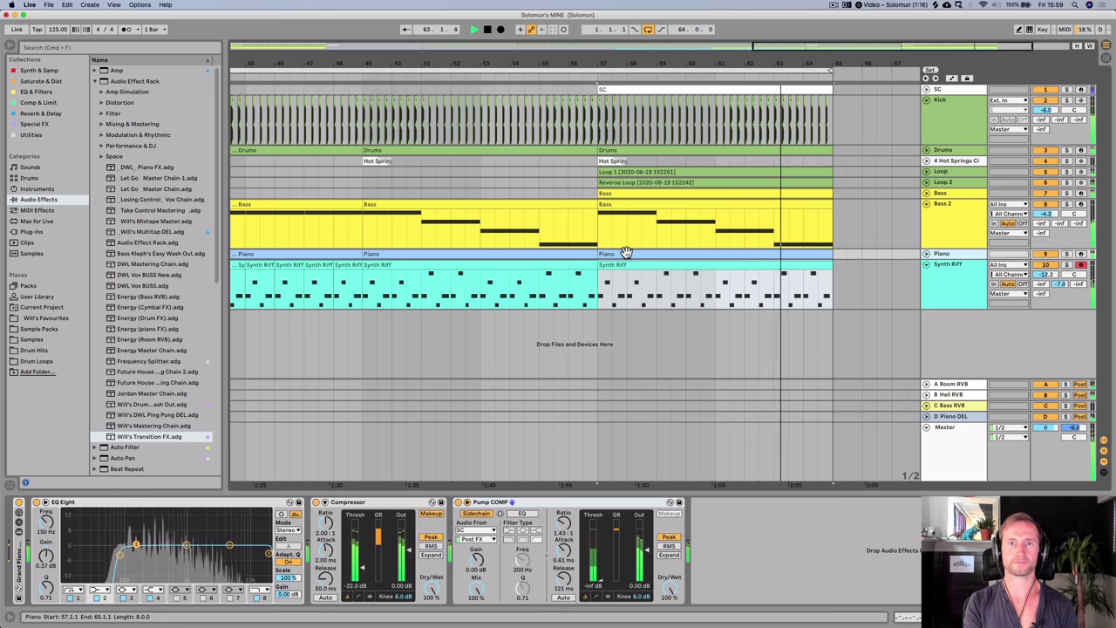
{"action": "key", "text": "space"}
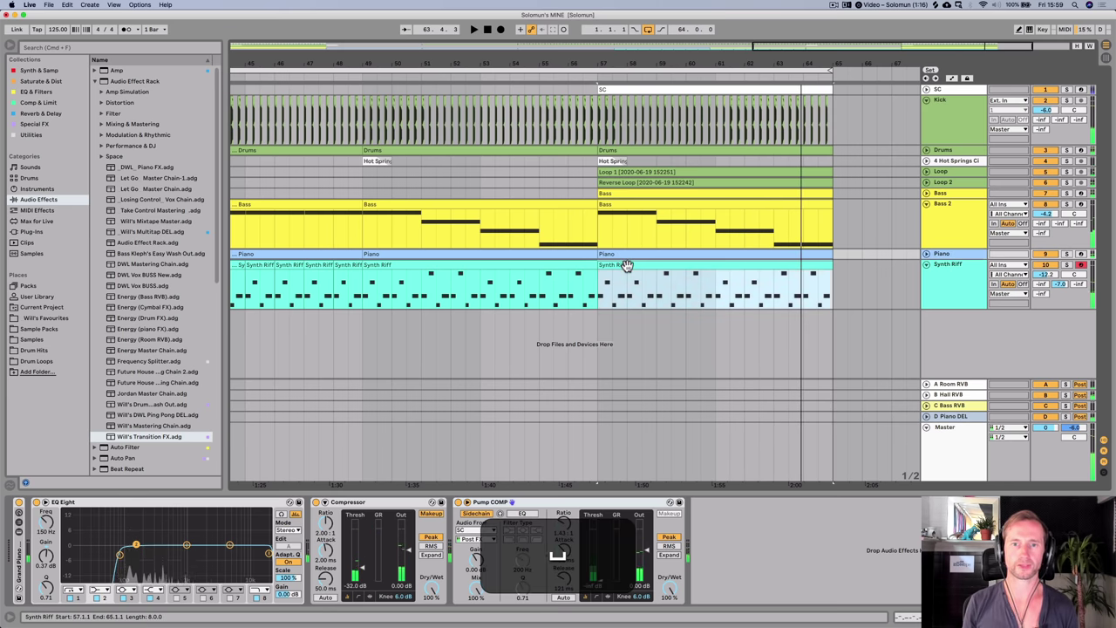
{"action": "left_click", "coordinate": [625, 265]}
{"action": "double_click", "coordinate": [625, 265]}
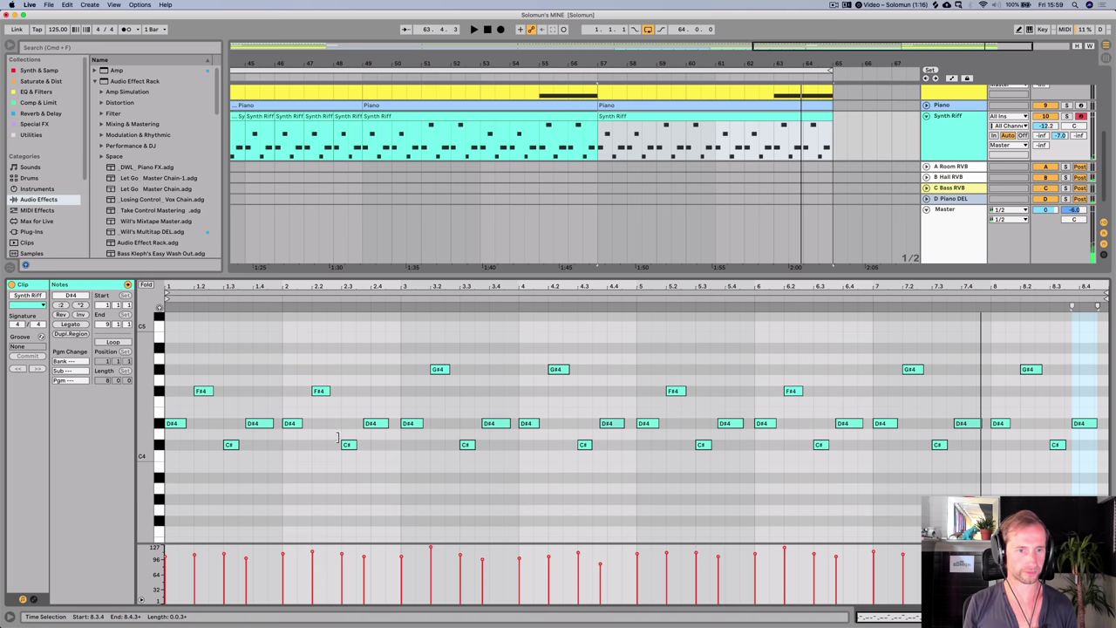
{"action": "key", "text": "space"}
{"action": "left_click_drag", "start_coordinate": [166, 286], "coordinate": [166, 383]}
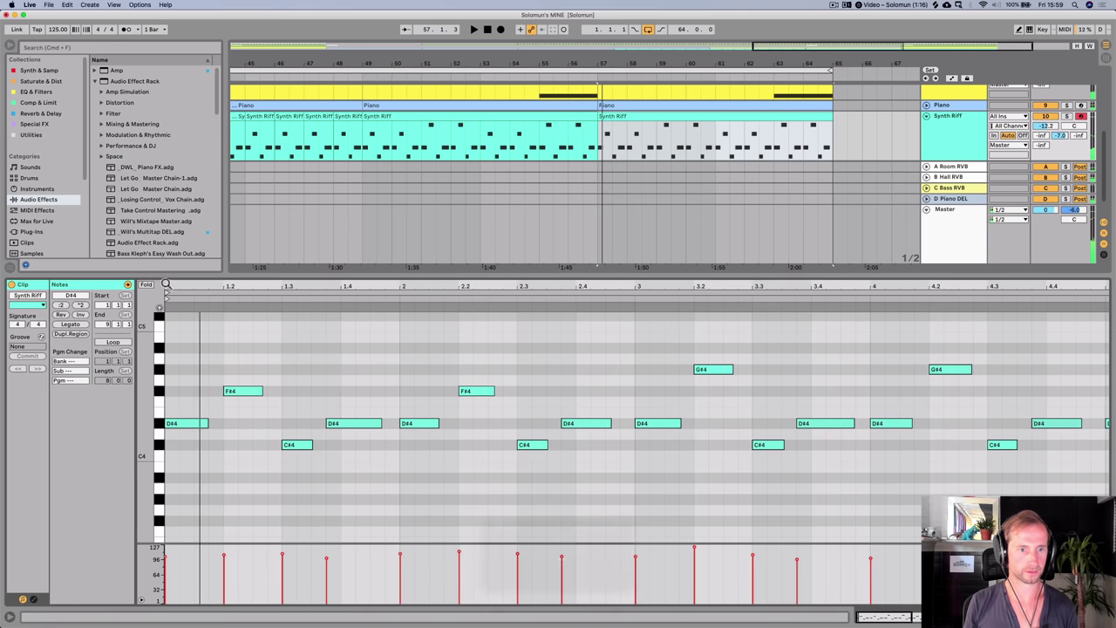
{"action": "left_click", "coordinate": [211, 386]}
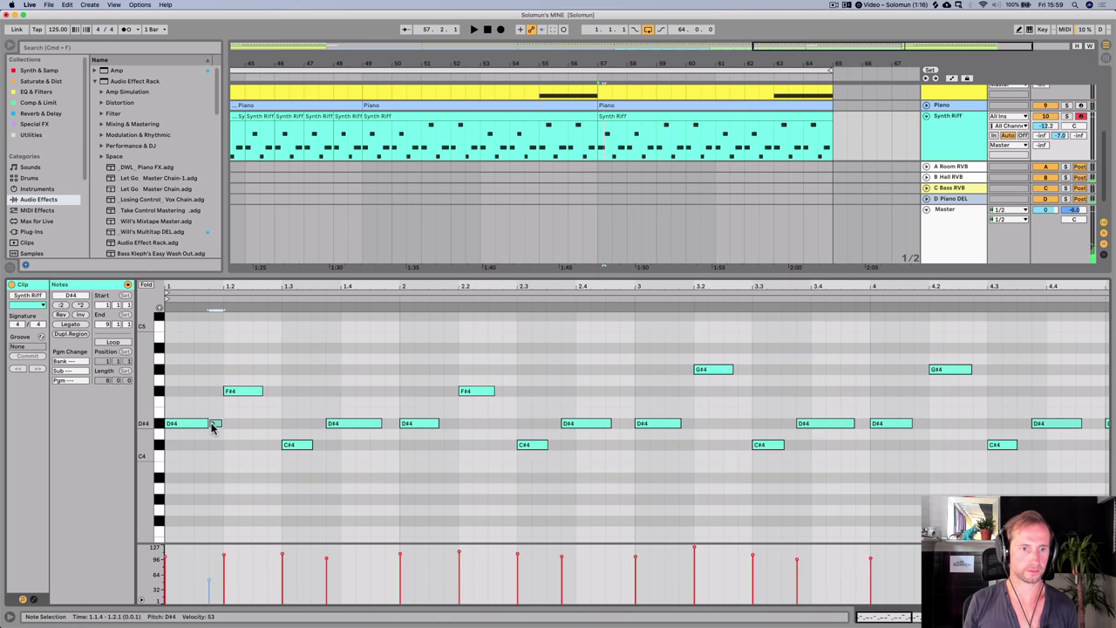
{"action": "key", "text": "shift+Up"}
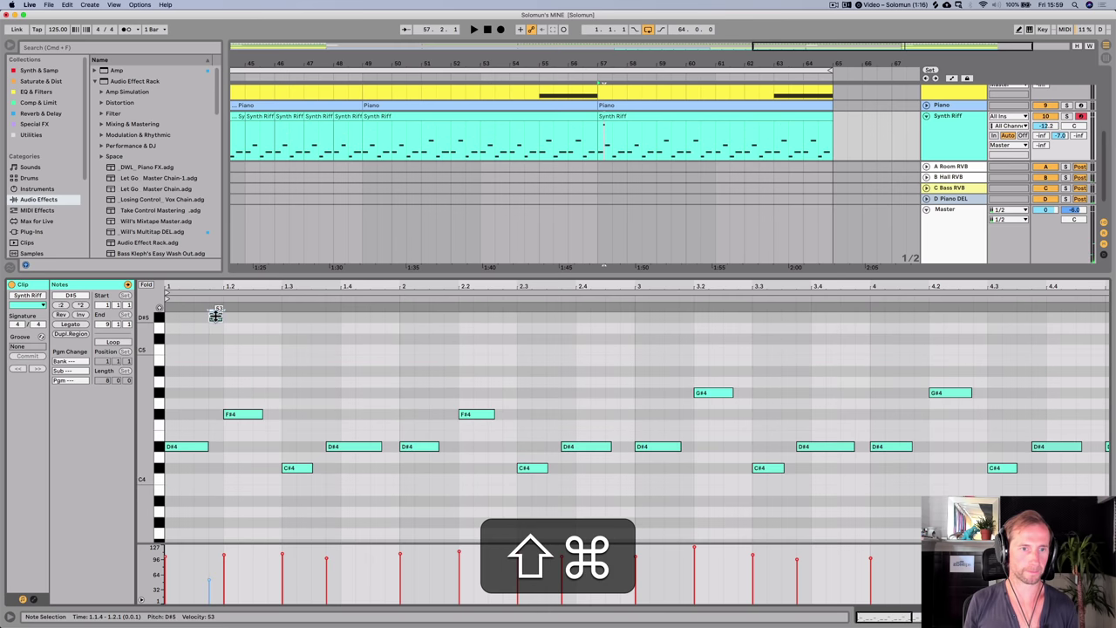
{"action": "left_click_drag", "start_coordinate": [216, 317], "coordinate": [216, 301]}
{"action": "key", "text": "space"}
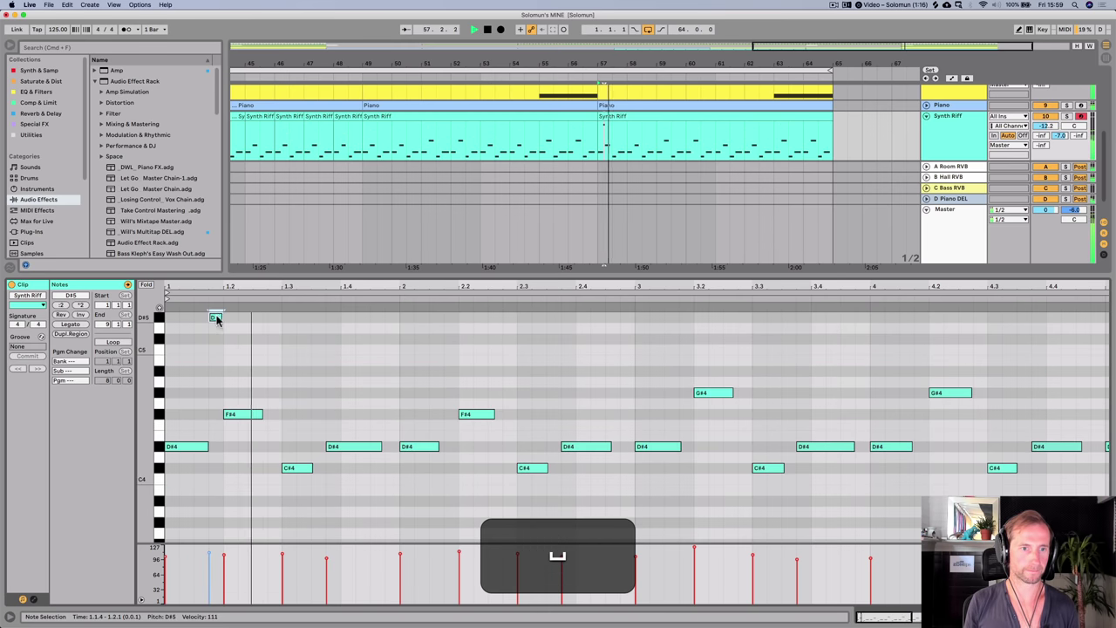
{"action": "key", "text": "space"}
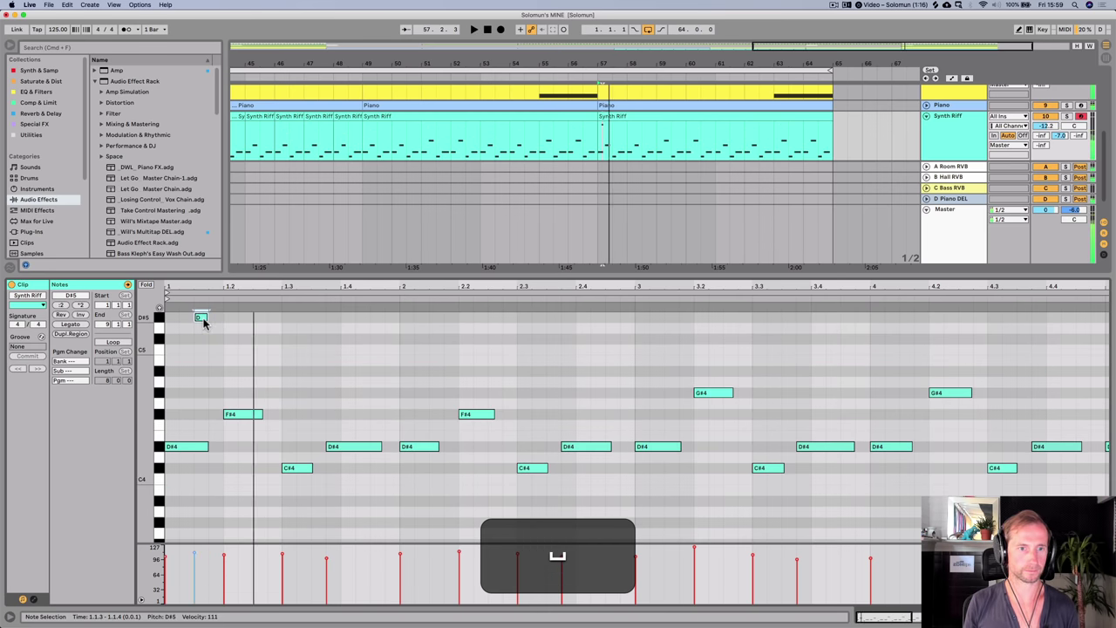
- Copy the short D#5 note to F#5 at 1.2.3, C#5 at 1.3.3 and D#5 at 1.4.2, auditioning the riff
{"action": "scroll", "coordinate": [206, 335], "scroll_direction": "up", "scroll_amount": 2}
{"action": "left_click_drag", "start_coordinate": [201, 346], "coordinate": [306, 331], "text": "alt"}
{"action": "key", "text": "space"}
{"action": "key", "text": "space"}
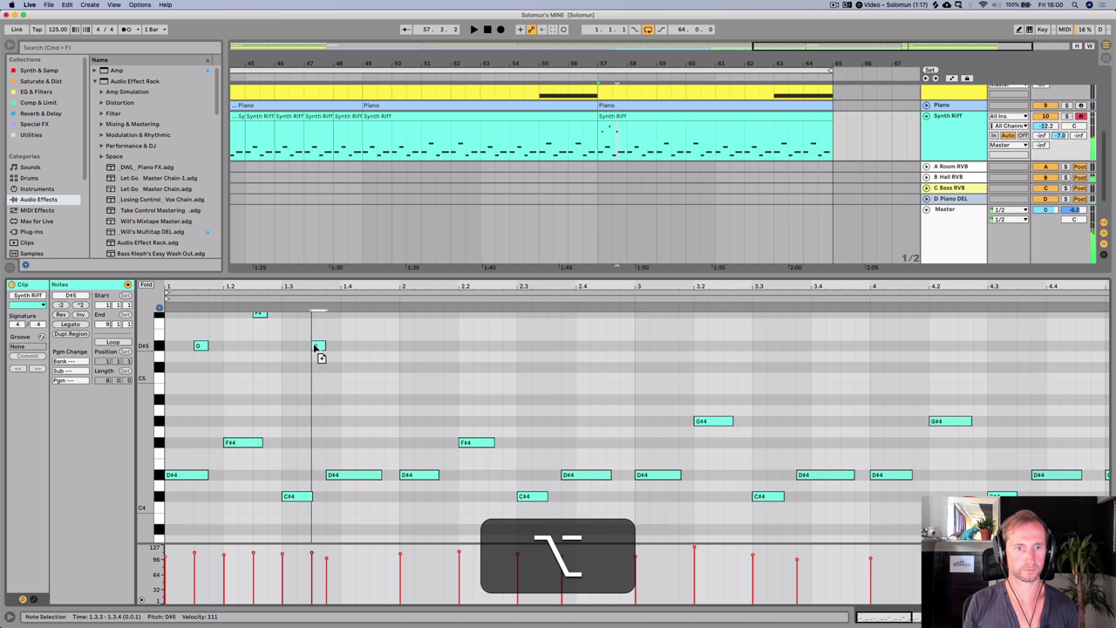
{"action": "key", "text": "space"}
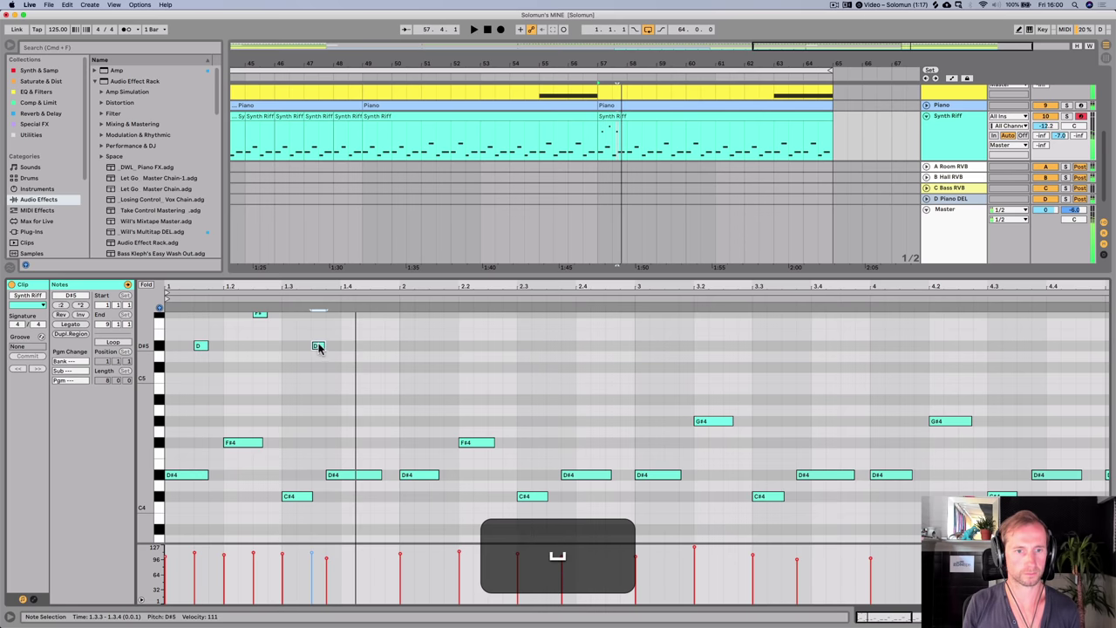
{"action": "key", "text": "Left"}
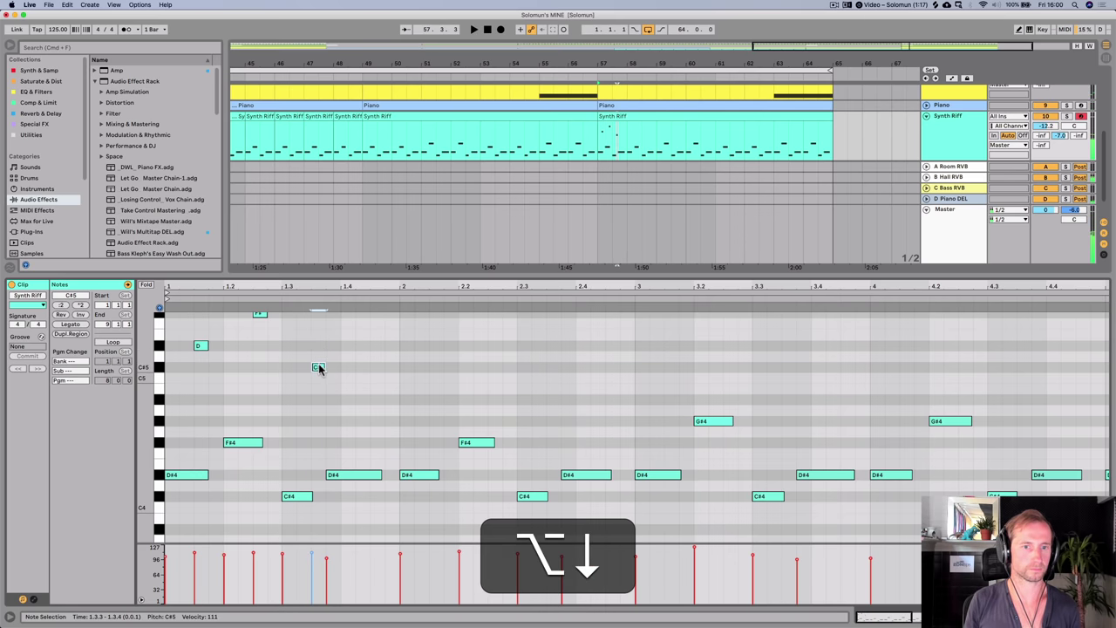
{"action": "left_click_drag", "start_coordinate": [318, 368], "coordinate": [378, 352]}
{"action": "key", "text": "space"}
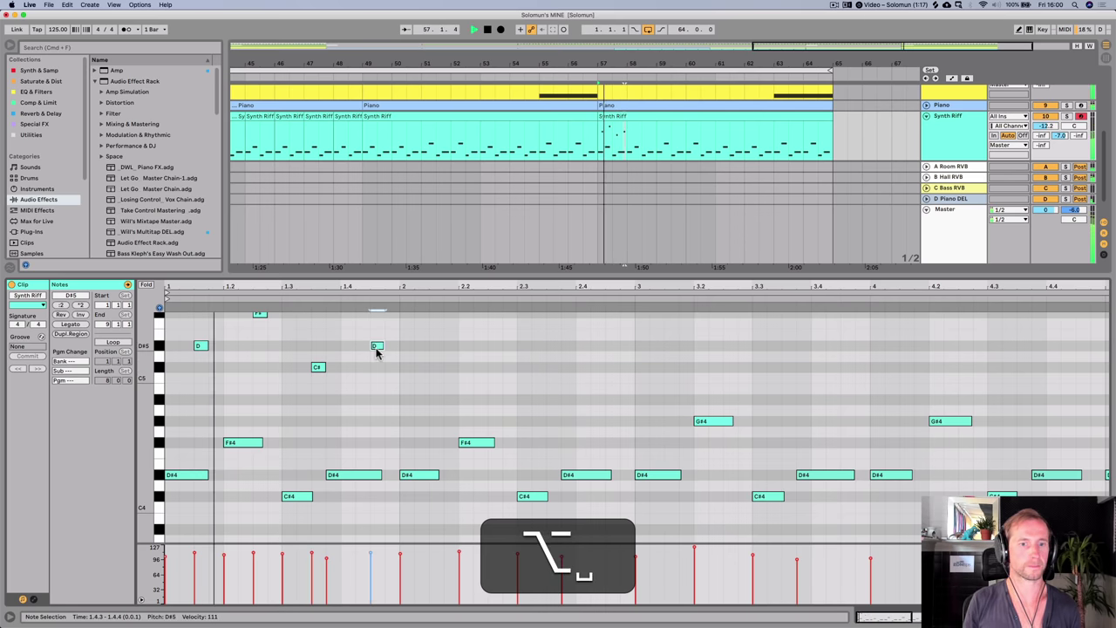
{"action": "key", "text": "Left"}
{"action": "key", "text": "space"}
- Duplicate the four short high notes into the clip's second bar and undo the extra copy in the following bars
{"action": "left_click_drag", "start_coordinate": [397, 378], "coordinate": [175, 315]}
{"action": "key", "text": "super+d"}
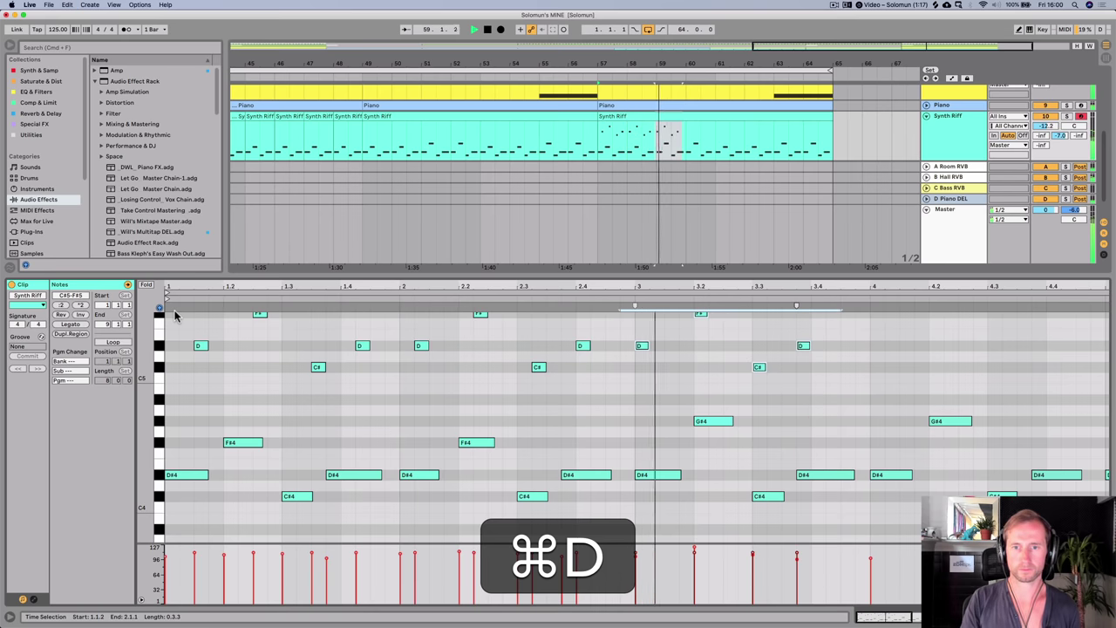
{"action": "key", "text": "super+d"}
{"action": "key", "text": "super+space"}
{"action": "key", "text": "super+z"}
{"action": "key", "text": "super+z"}
{"action": "key", "text": "super+z"}
{"action": "key", "text": "super+z"}
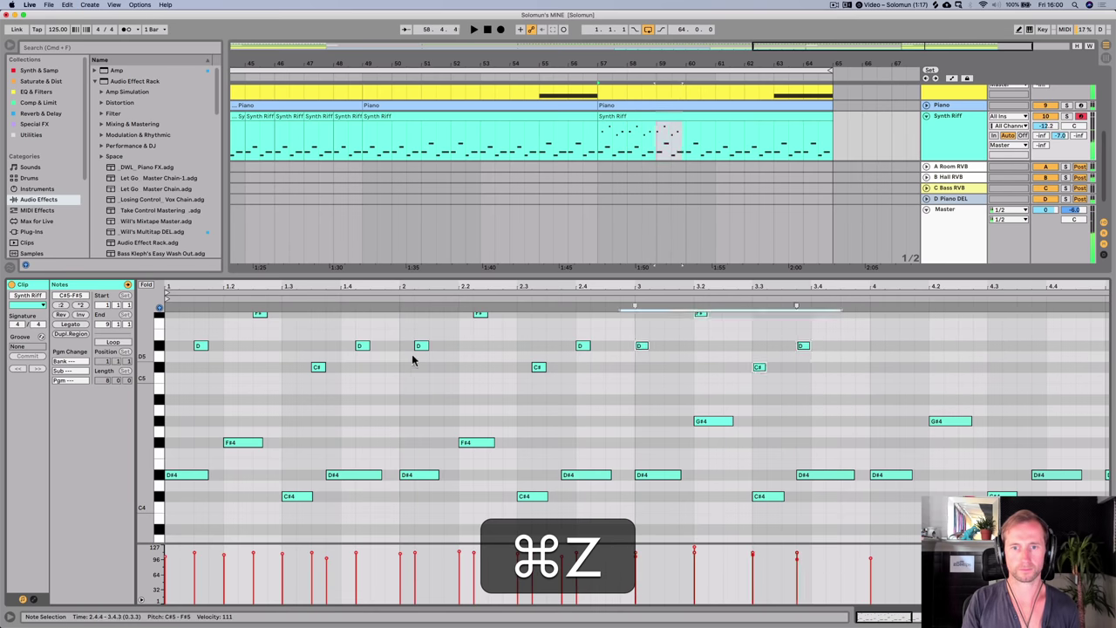
- Repeat the two-bar pattern of high notes through bar 8 and delete the surplus copy beyond the clip's end
{"action": "key", "text": "super+d"}
{"action": "key", "text": "super+d"}
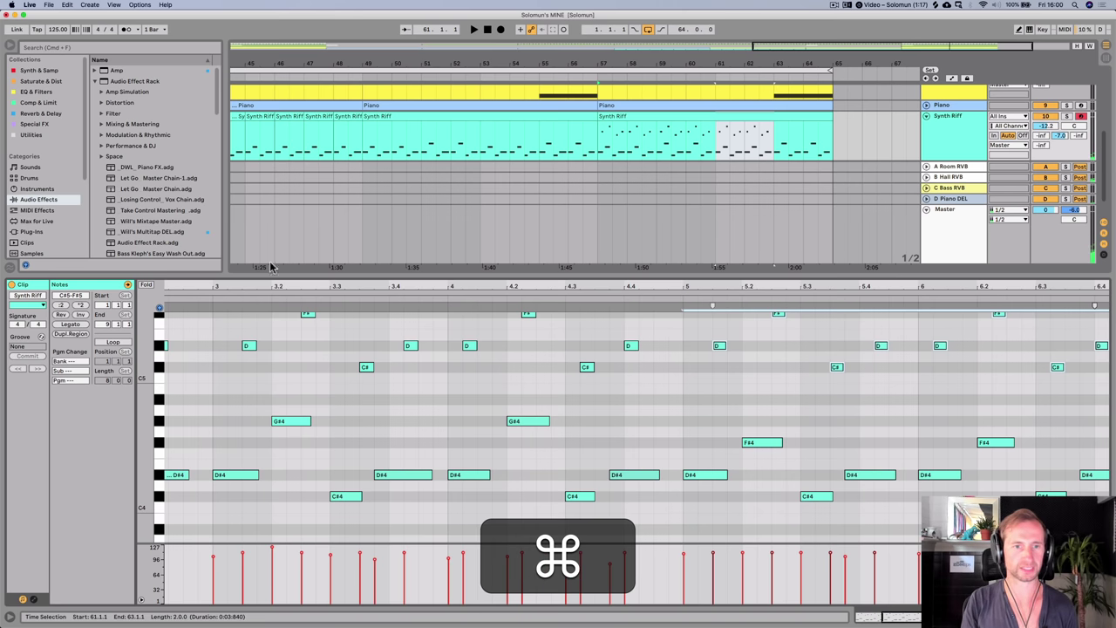
{"action": "left_click_drag", "start_coordinate": [277, 286], "coordinate": [409, 286]}
{"action": "key", "text": "super+d"}
{"action": "key", "text": "super+d"}
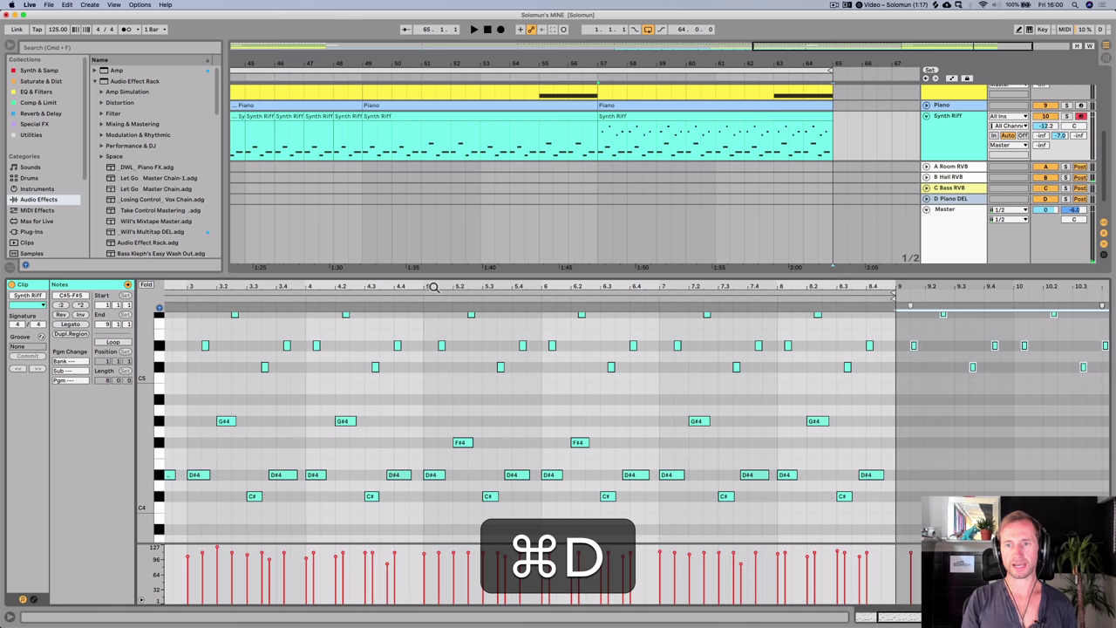
{"action": "key", "text": "BackSpace"}
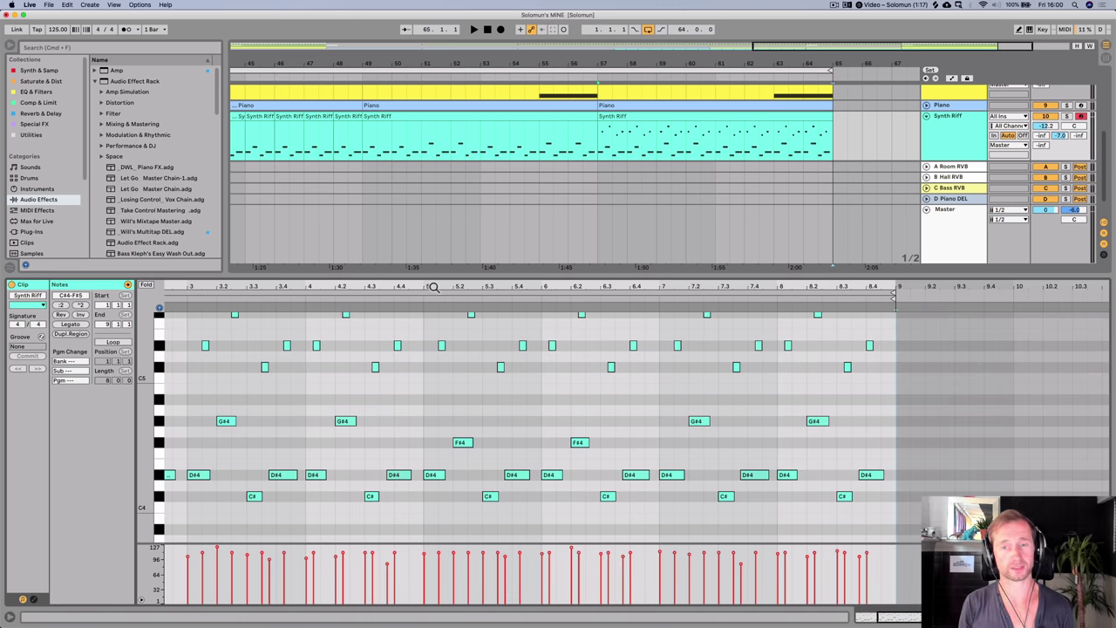
- Return to the Synth Riff's devices and listen to the drop from bar 57
{"action": "key", "text": "shift+Tab"}
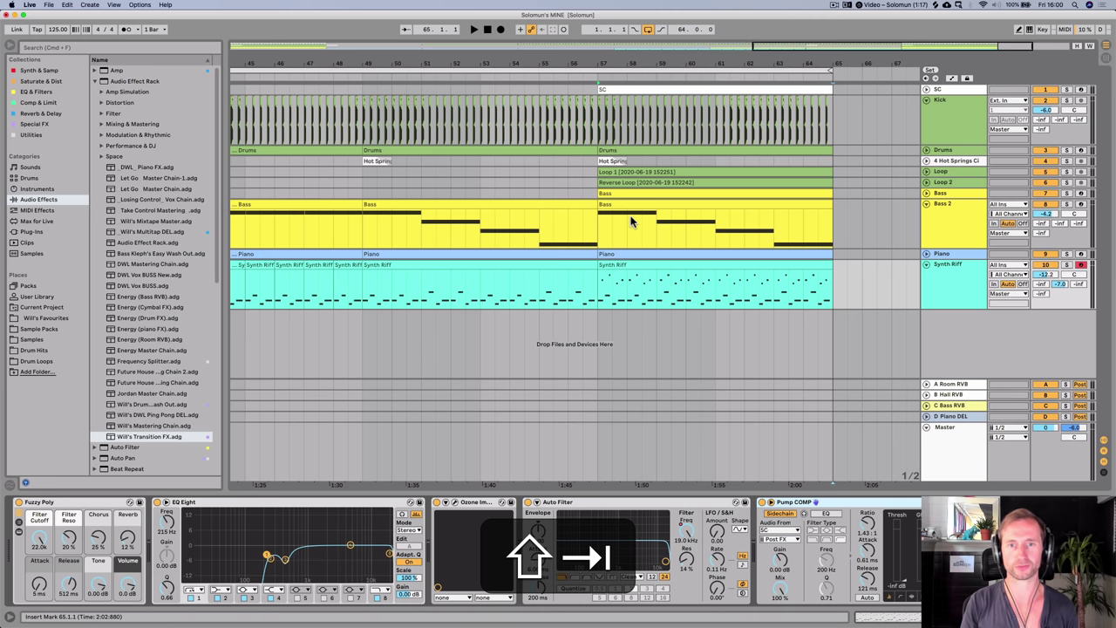
{"action": "key", "text": "space"}
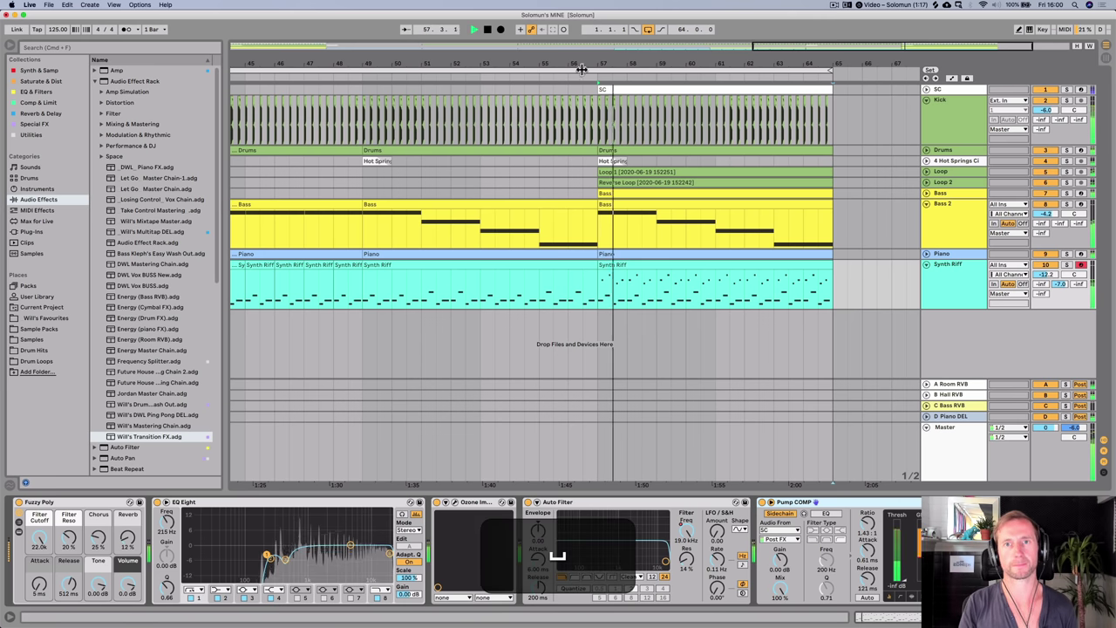
{"action": "left_click_drag", "start_coordinate": [599, 63], "coordinate": [729, 64]}
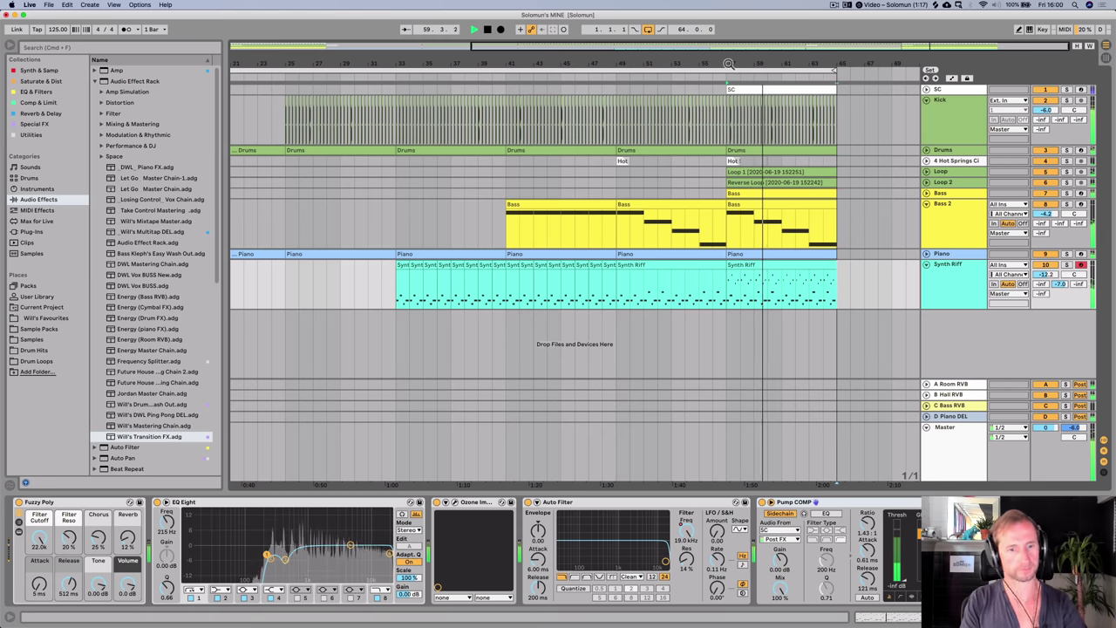
{"action": "key", "text": "space"}
- In the bar 57 Synth Riff clip, raise the high F#5 notes in bars 3, 4, 7 and 8 to G#5
{"action": "double_click", "coordinate": [748, 265]}
{"action": "scroll", "coordinate": [384, 408], "scroll_direction": "up", "scroll_amount": 4}
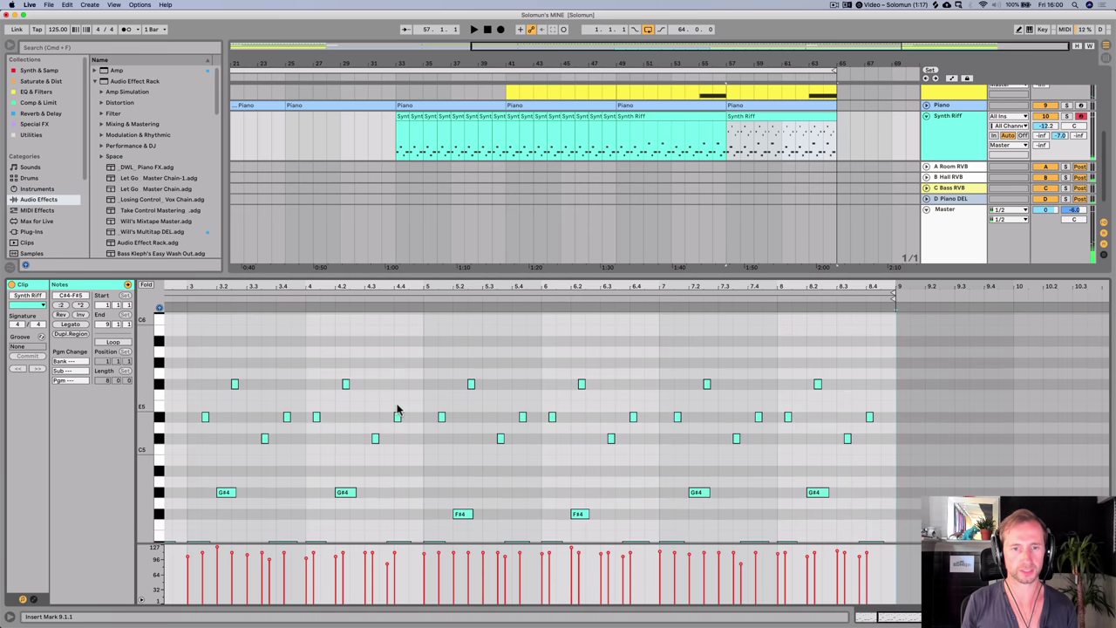
{"action": "left_click", "coordinate": [407, 380]}
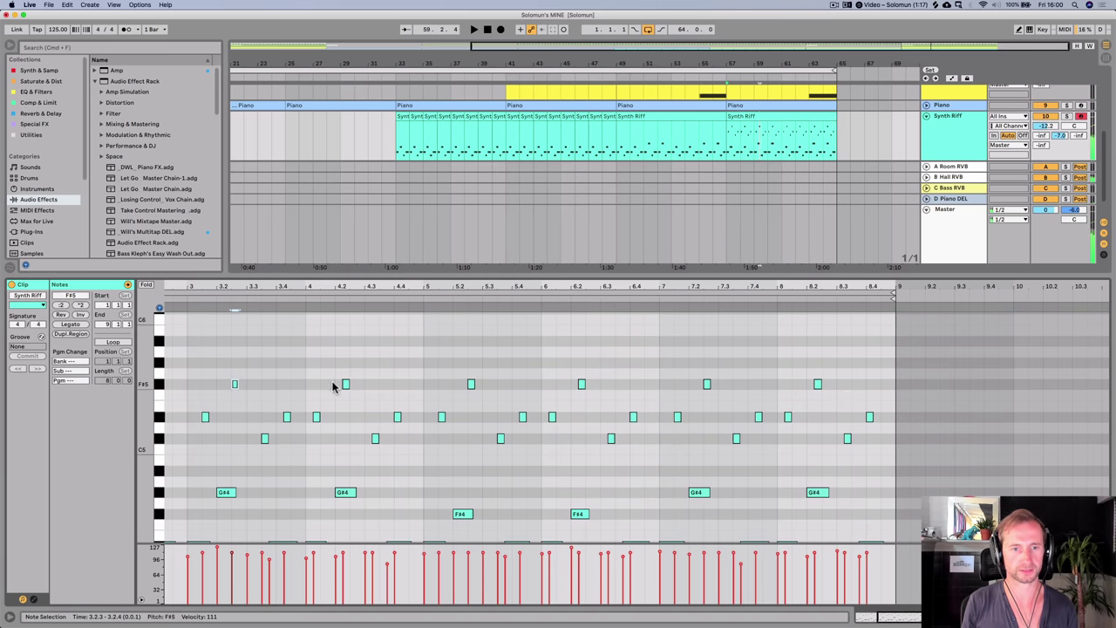
{"action": "scroll", "coordinate": [288, 359], "scroll_direction": "left", "scroll_amount": 5}
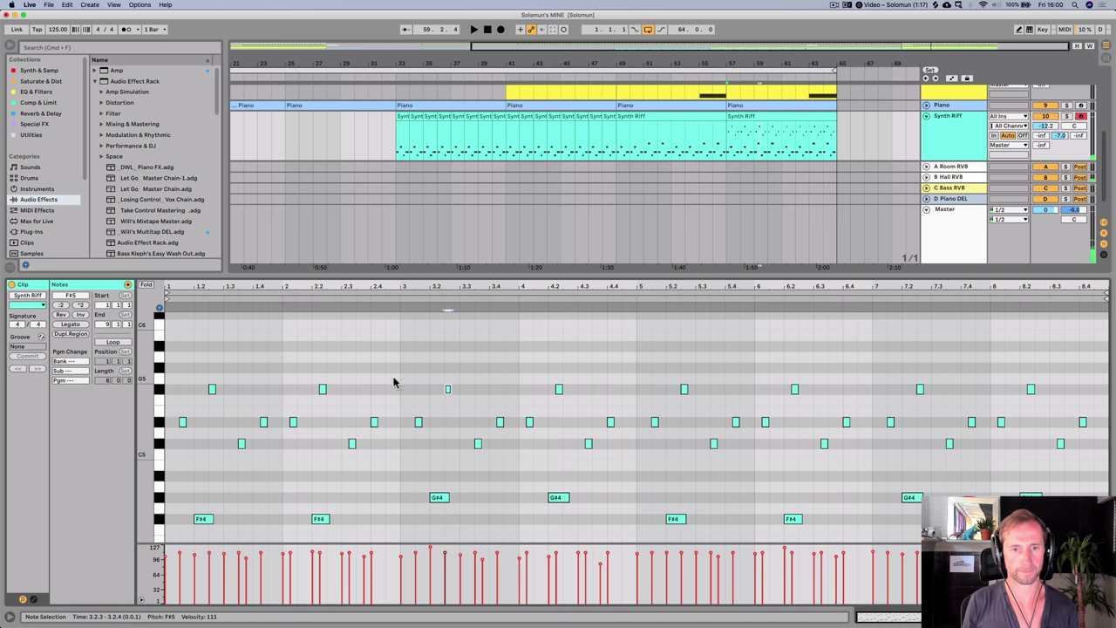
{"action": "left_click_drag", "start_coordinate": [398, 384], "coordinate": [573, 403]}
{"action": "key", "text": "Up"}
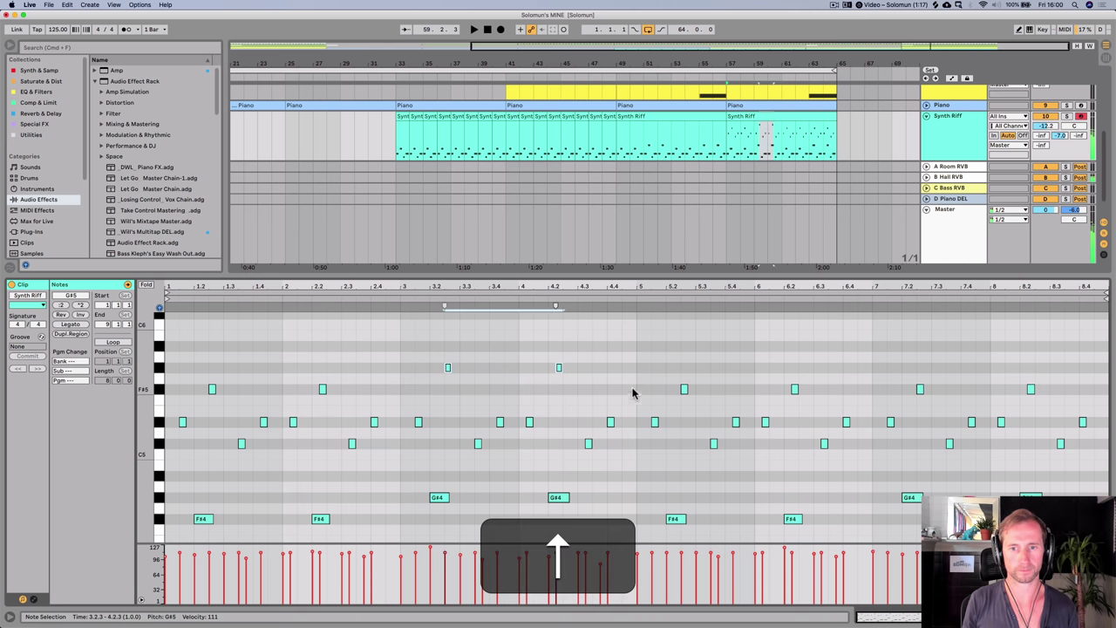
{"action": "left_click_drag", "start_coordinate": [860, 384], "coordinate": [960, 397]}
{"action": "left_click_drag", "start_coordinate": [1051, 395], "coordinate": [1051, 395]}
{"action": "key", "text": "Up"}
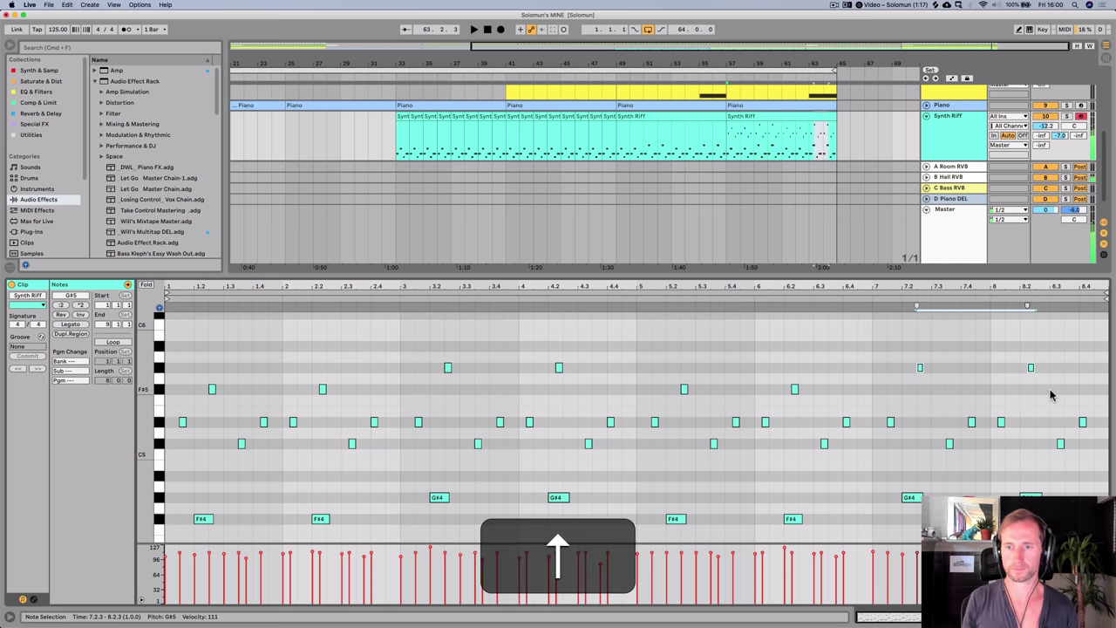
- During playback from bar 57, boost band 4 of the Piano track's EQ Eight to 8.80 dB at 1.60 kHz
{"action": "key", "text": "shift+Tab"}
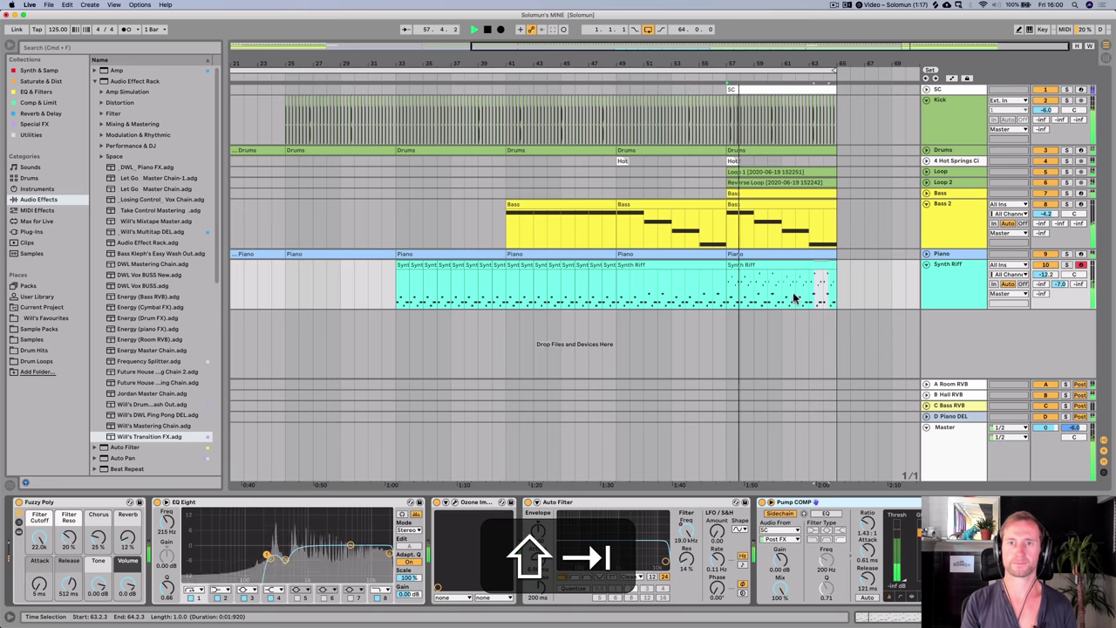
{"action": "left_click_drag", "start_coordinate": [746, 65], "coordinate": [745, 50]}
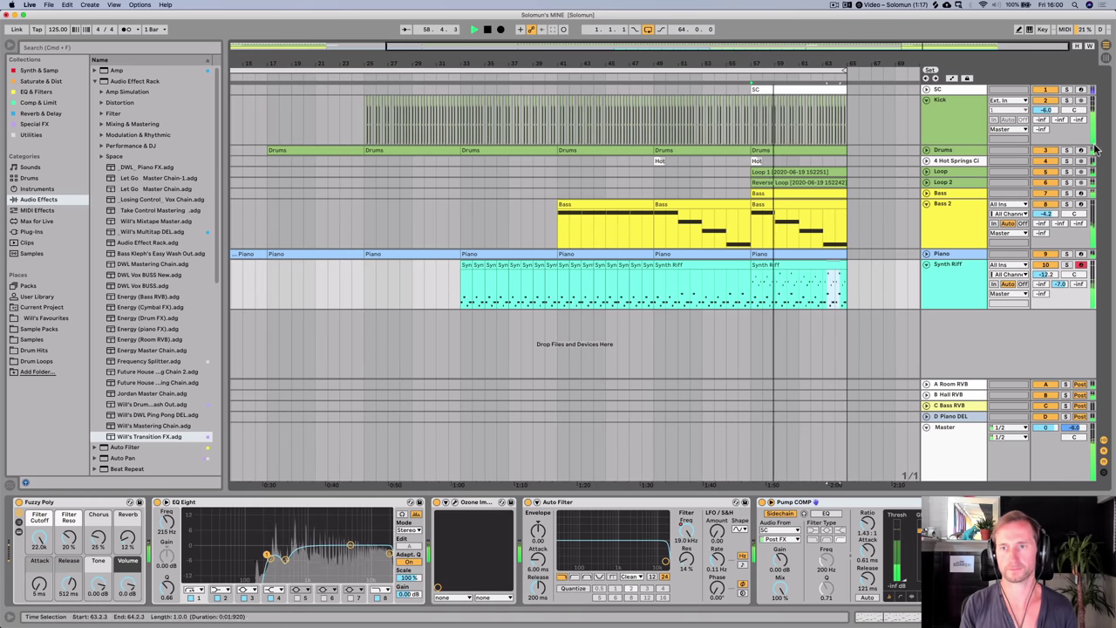
{"action": "left_click", "coordinate": [953, 254]}
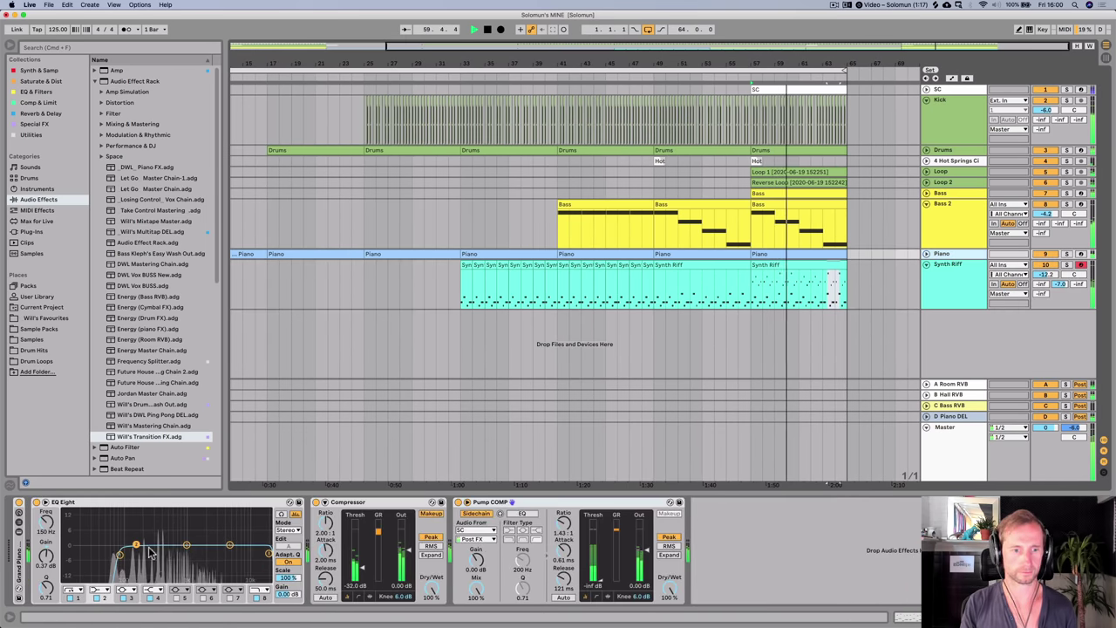
{"action": "left_click_drag", "start_coordinate": [229, 546], "coordinate": [199, 521]}
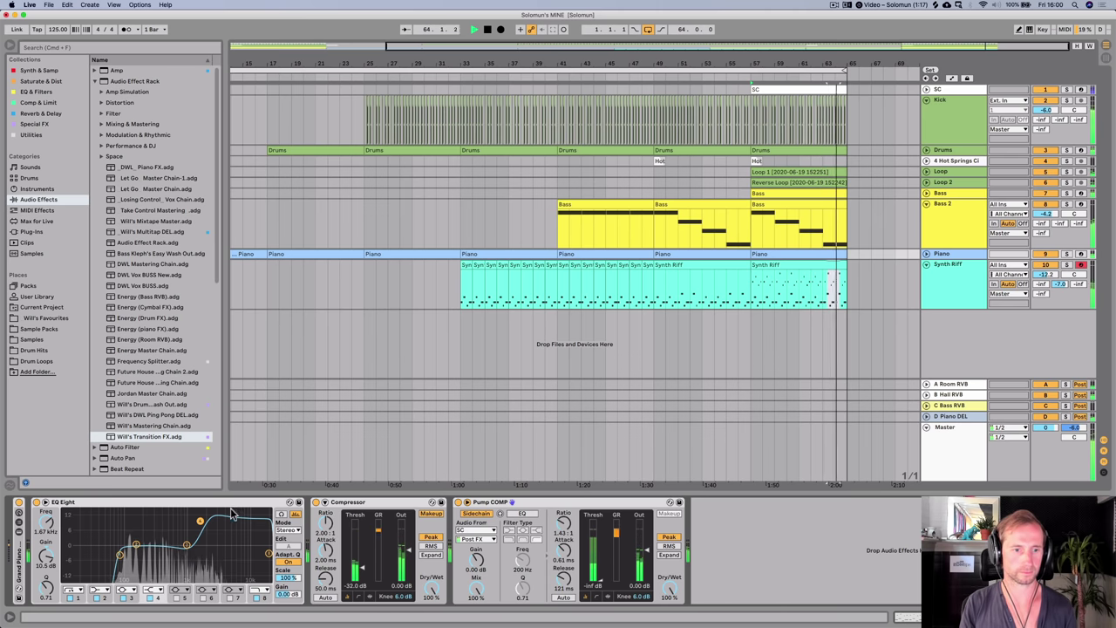
{"action": "left_click_drag", "start_coordinate": [200, 521], "coordinate": [199, 525]}
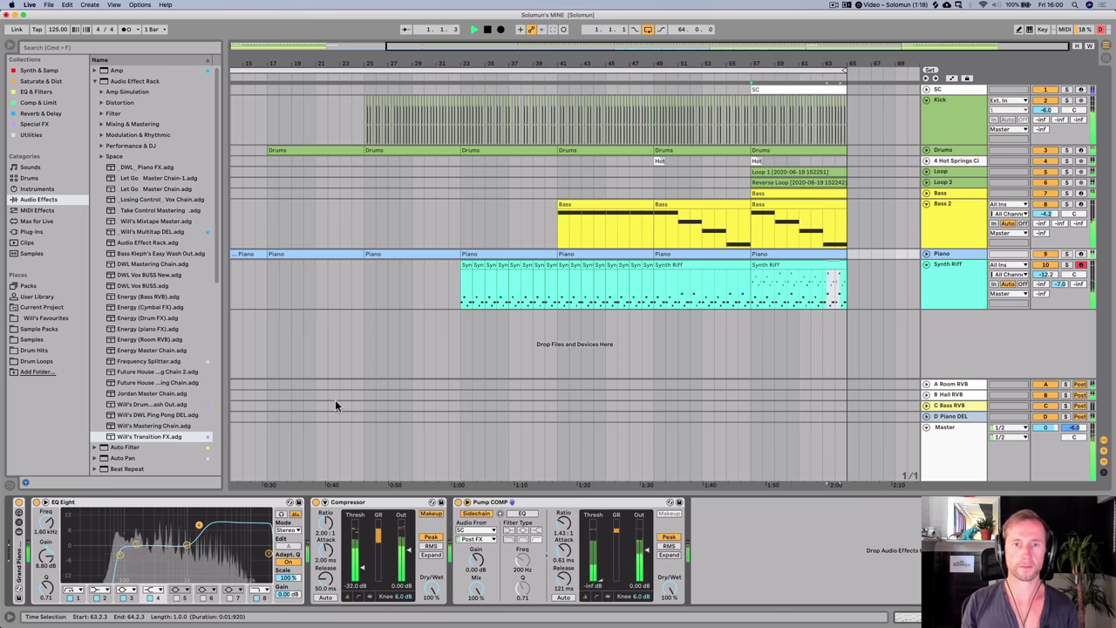
- Play the piano section just before bar 17 and set EQ Eight band 4 to 6.82 dB at 1.70 kHz
{"action": "key", "text": "space"}
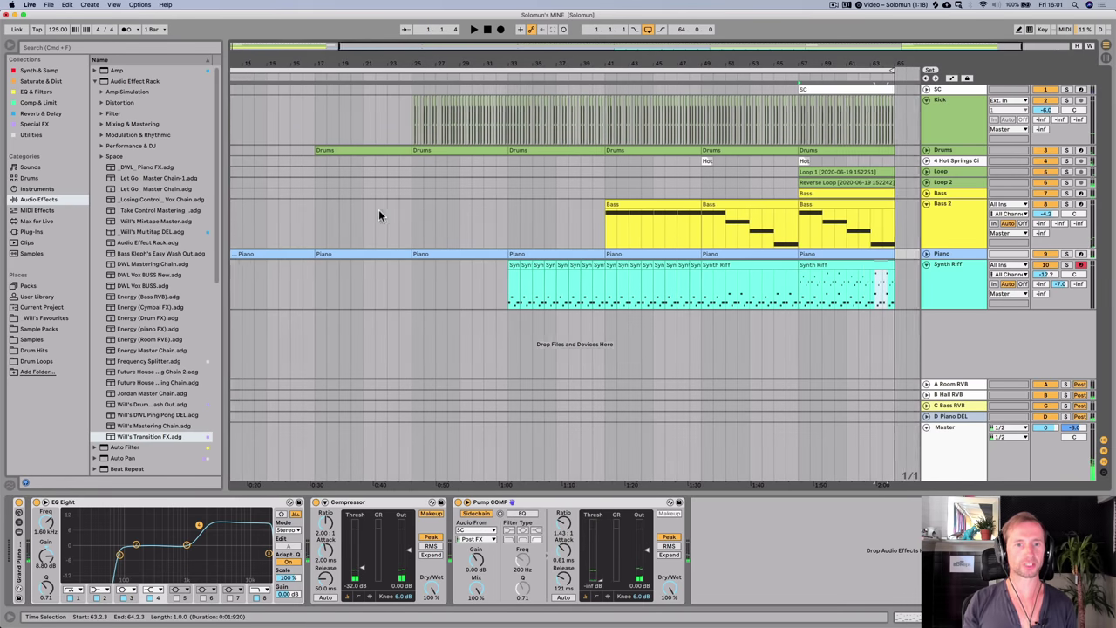
{"action": "scroll", "coordinate": [378, 211], "scroll_direction": "left", "scroll_amount": 3}
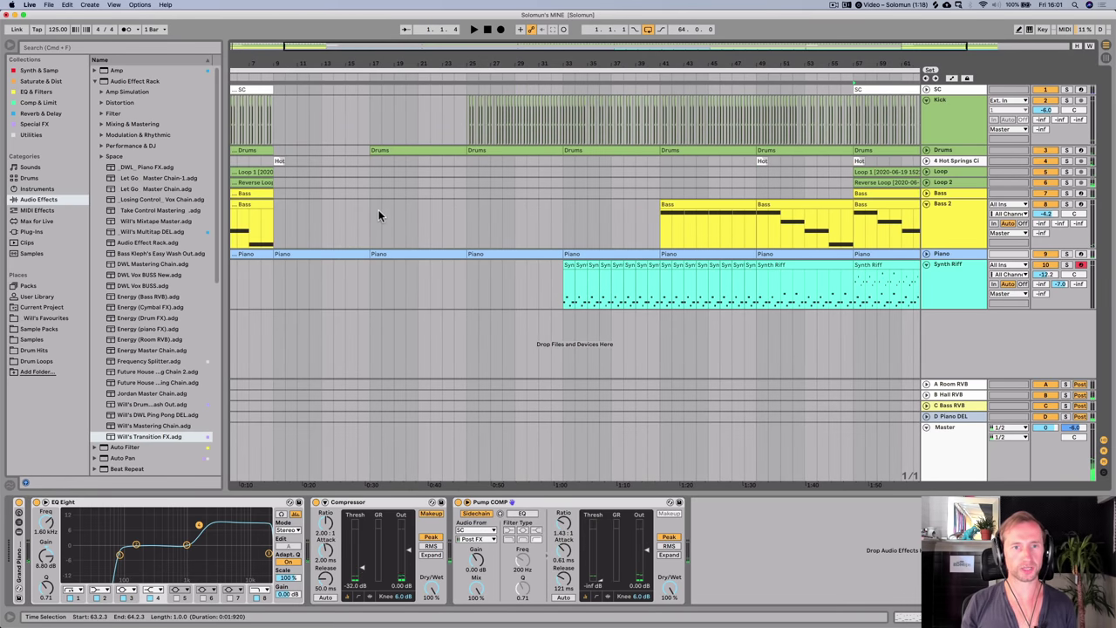
{"action": "left_click", "coordinate": [357, 80]}
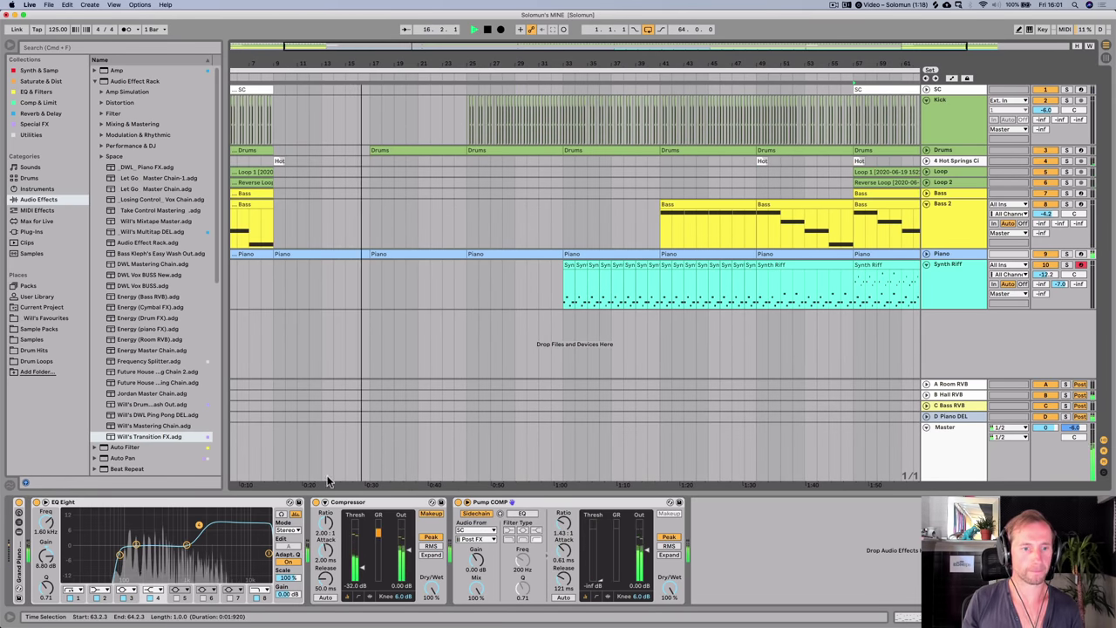
{"action": "key", "text": "space"}
{"action": "left_click_drag", "start_coordinate": [199, 529], "coordinate": [199, 532]}
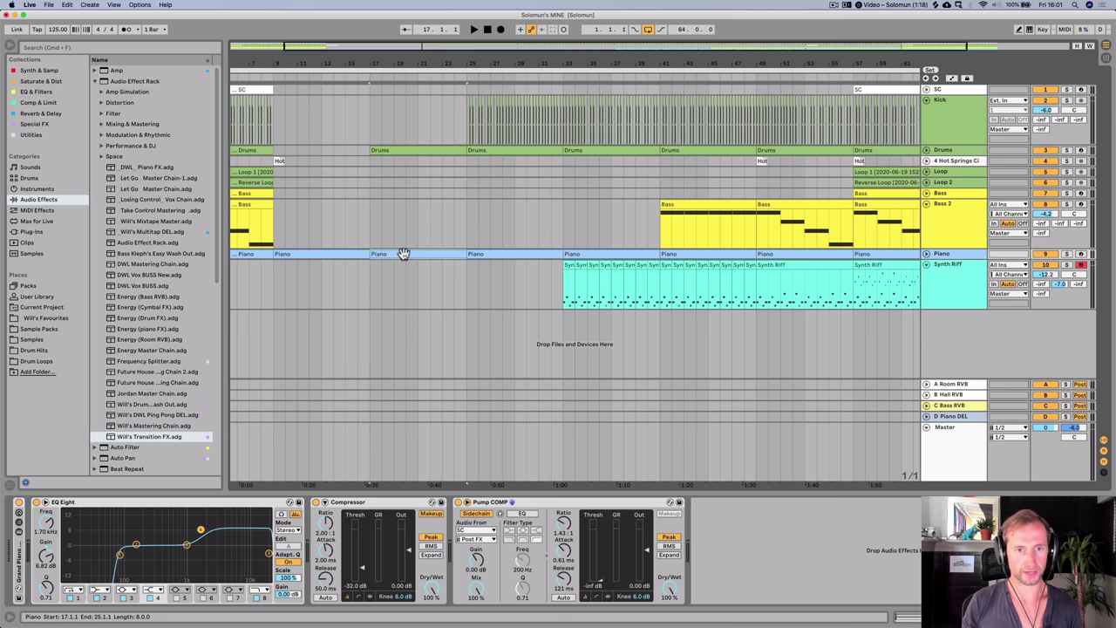
- Delete the Piano clip spanning bars 17 to 25 and play from just before bar 17
{"action": "key", "text": "BackSpace"}
{"action": "left_click", "coordinate": [347, 76]}
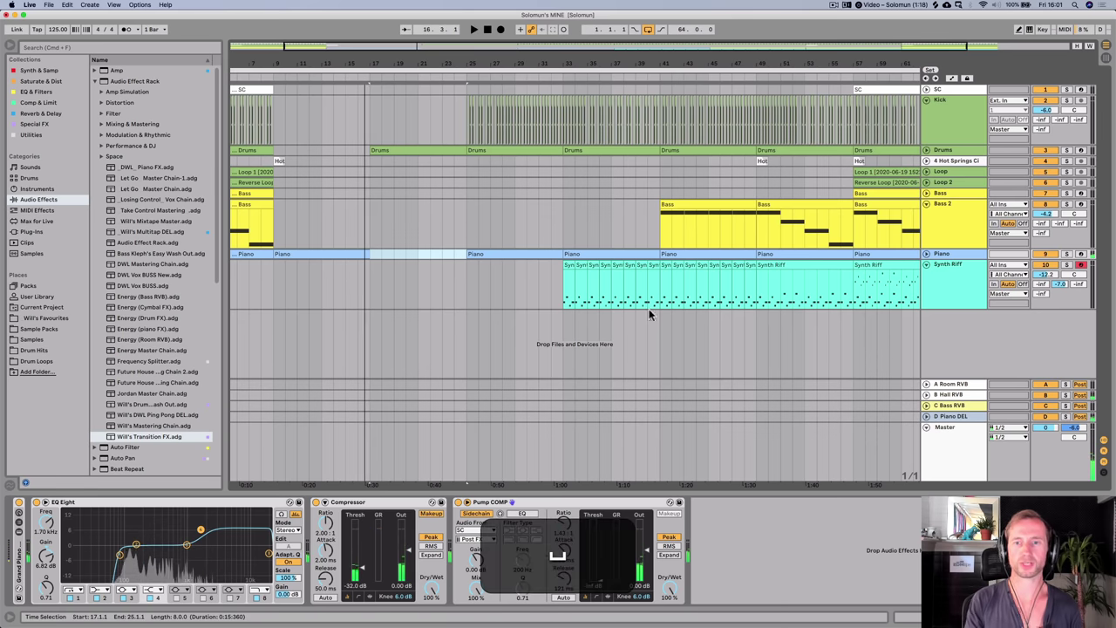
- Show the Piano DEL return's Echo Feedback automation in a new lane and raise it from 82% to 100% at bar 17
{"action": "key", "text": "Tab"}
{"action": "left_click", "coordinate": [1008, 56]}
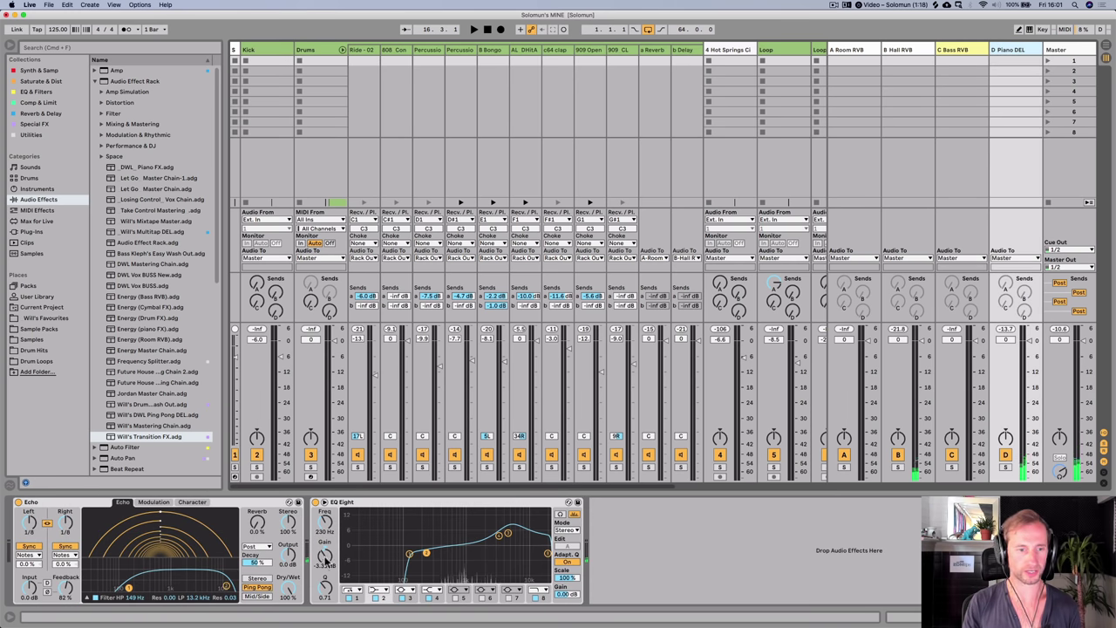
{"action": "right_click", "coordinate": [65, 590]}
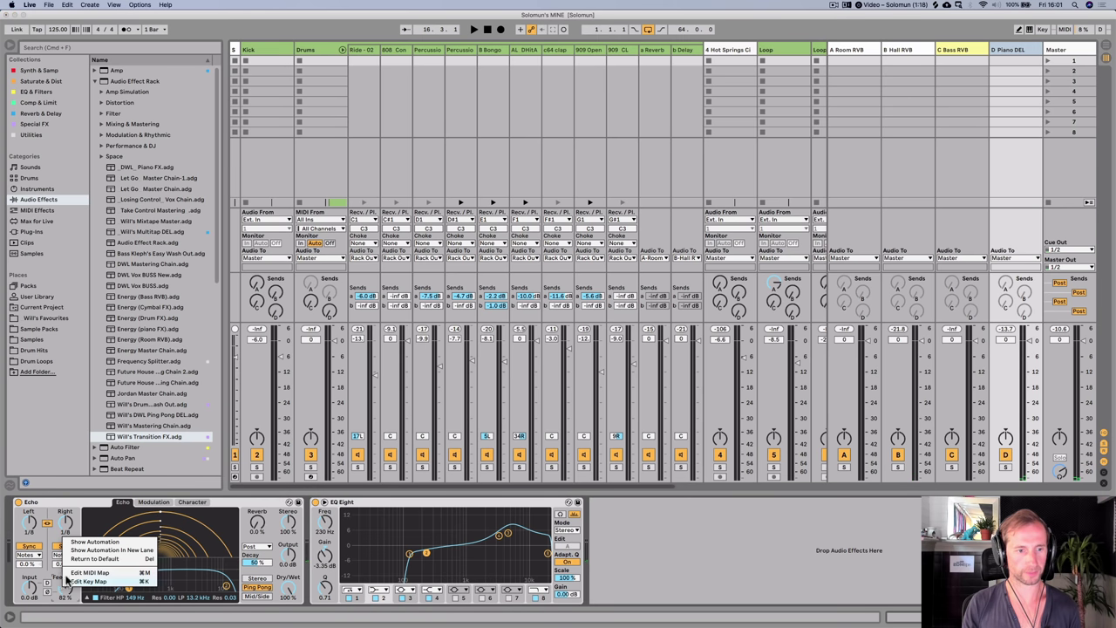
{"action": "left_click", "coordinate": [80, 550]}
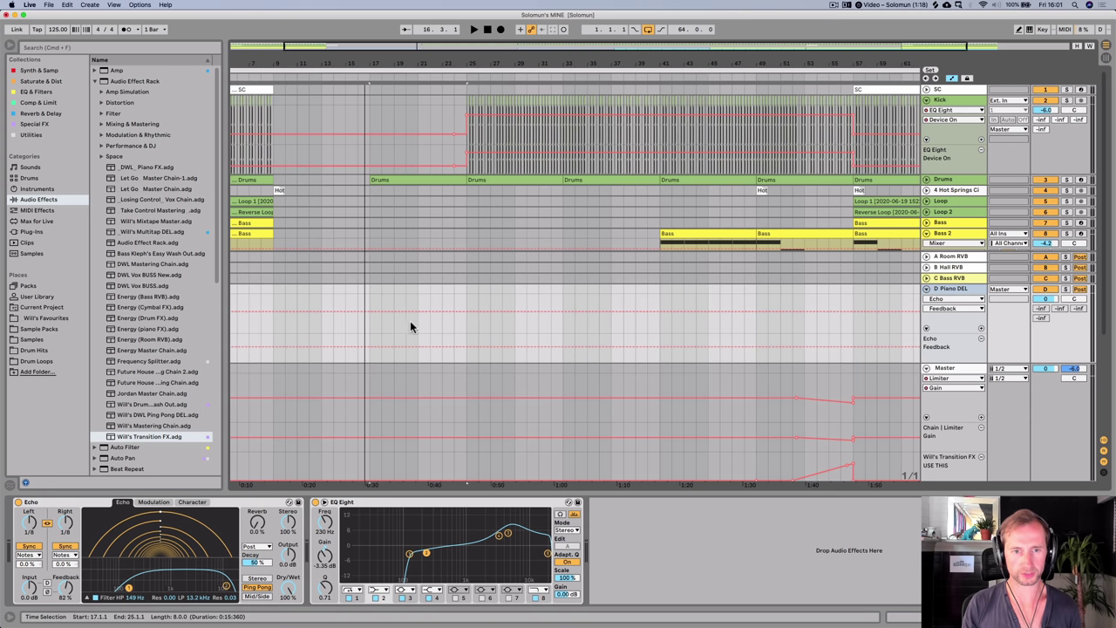
{"action": "left_click", "coordinate": [365, 314]}
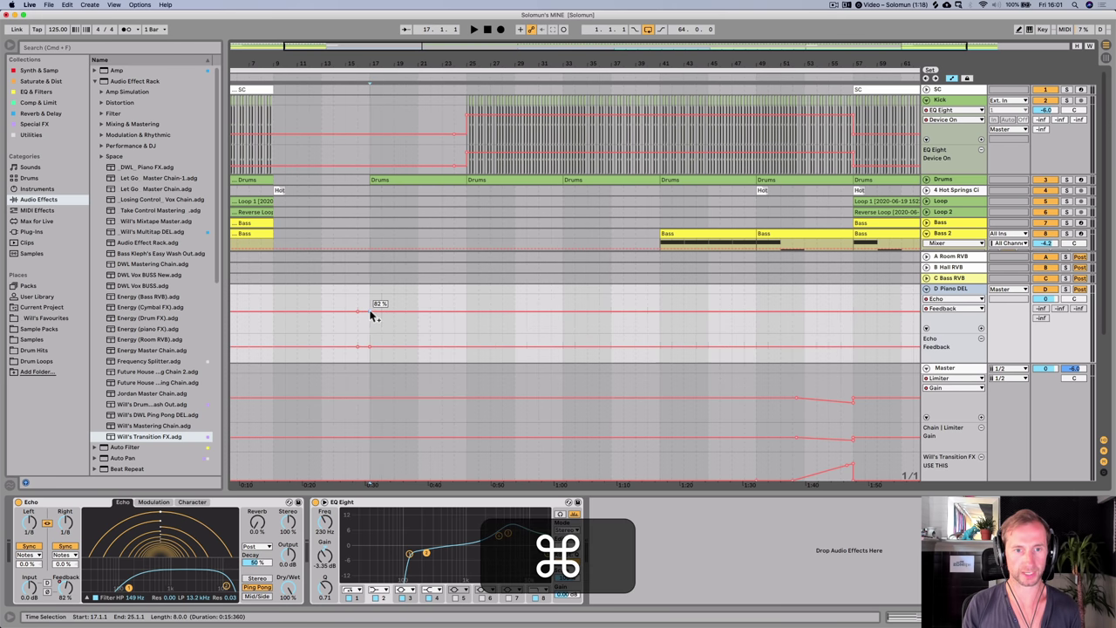
{"action": "left_click_drag", "start_coordinate": [369, 312], "coordinate": [369, 307]}
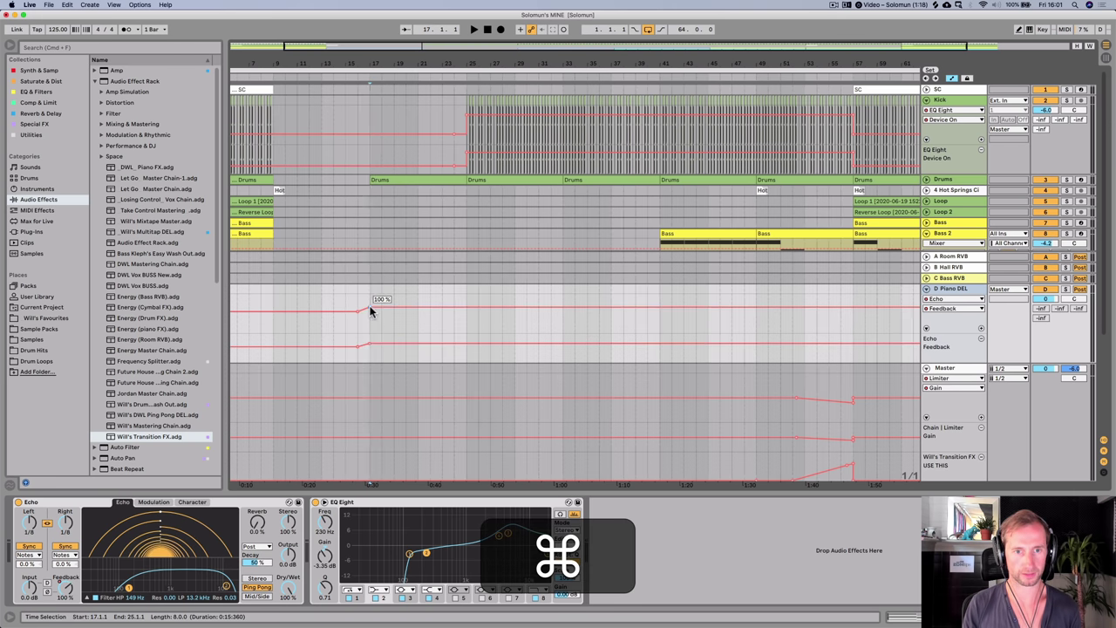
- Play the transition into bar 17 and start the Piano DEL feedback rise earlier, about one and a half bars before bar 17
{"action": "key", "text": "space"}
{"action": "key", "text": "space"}
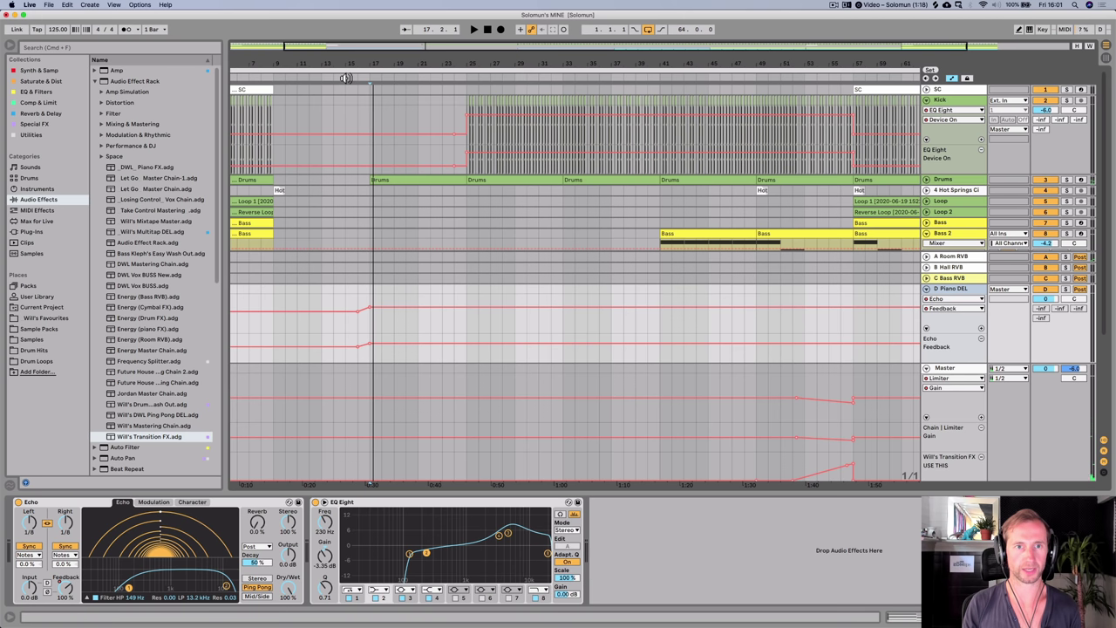
{"action": "left_click", "coordinate": [372, 68]}
{"action": "left_click_drag", "start_coordinate": [374, 67], "coordinate": [374, 96]}
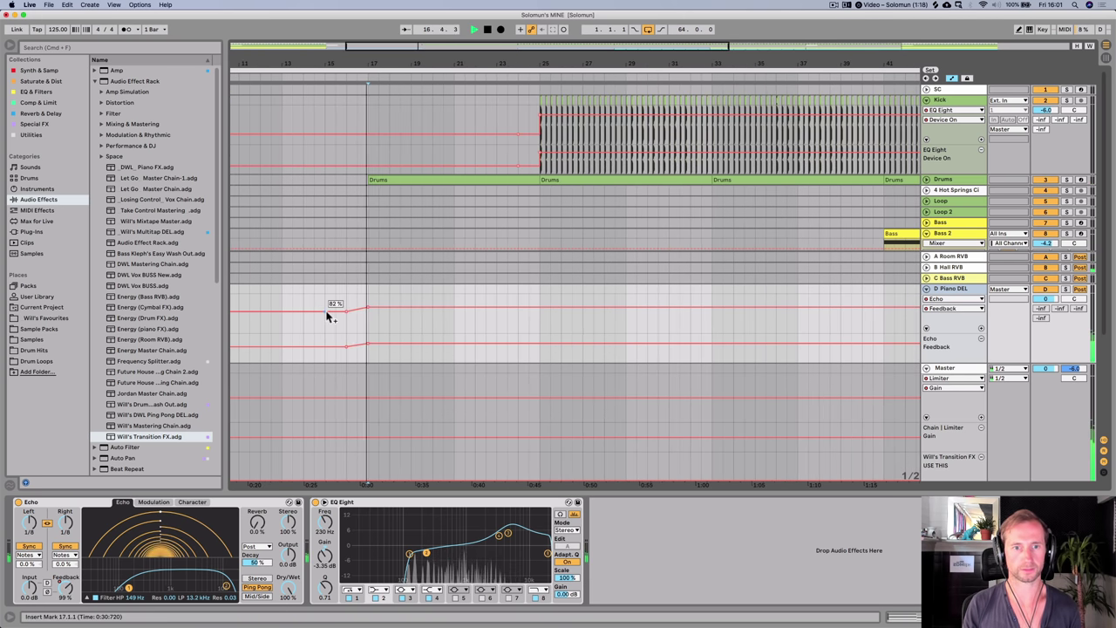
{"action": "key", "text": "space"}
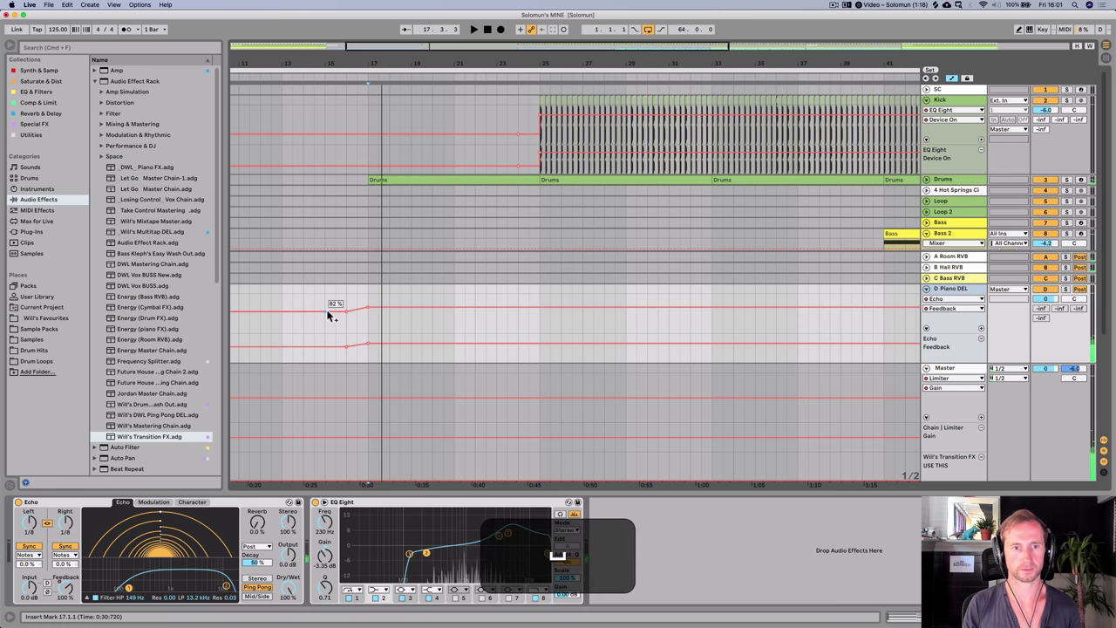
{"action": "left_click", "coordinate": [307, 72]}
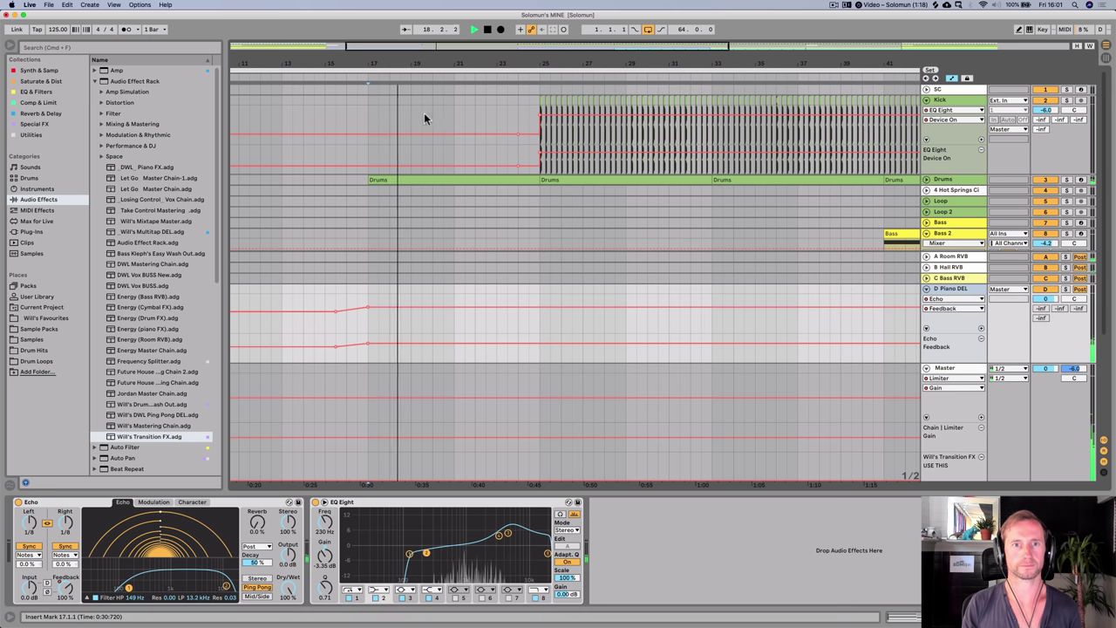
- Delete the time between bars 21 and 25 across all tracks and play the shortened section
{"action": "left_click_drag", "start_coordinate": [456, 115], "coordinate": [536, 113]}
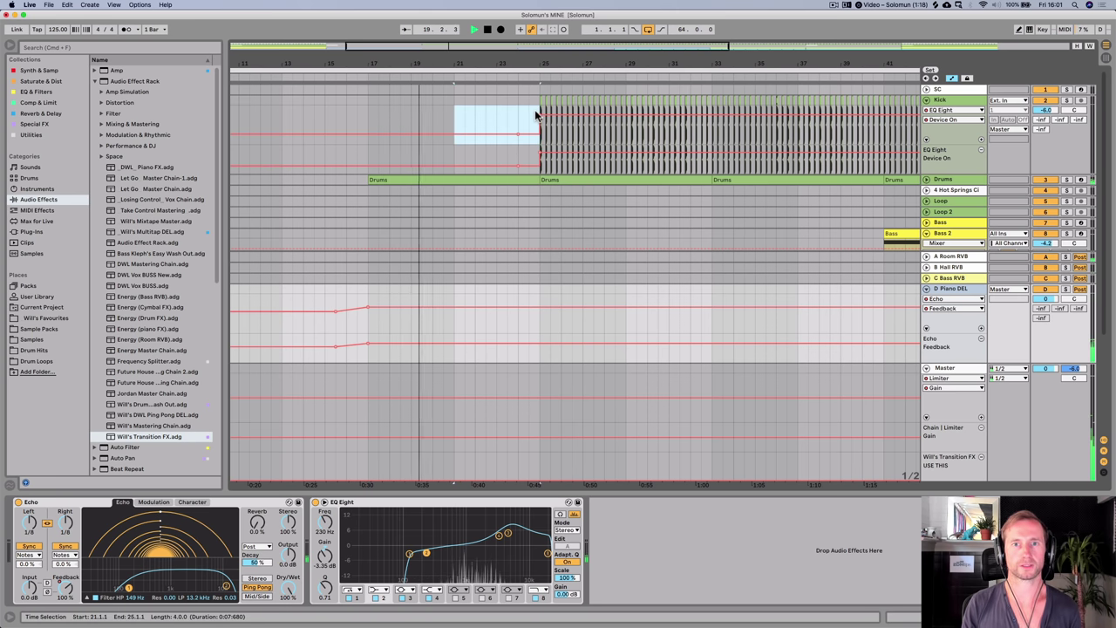
{"action": "key", "text": "shift+super+BackSpace"}
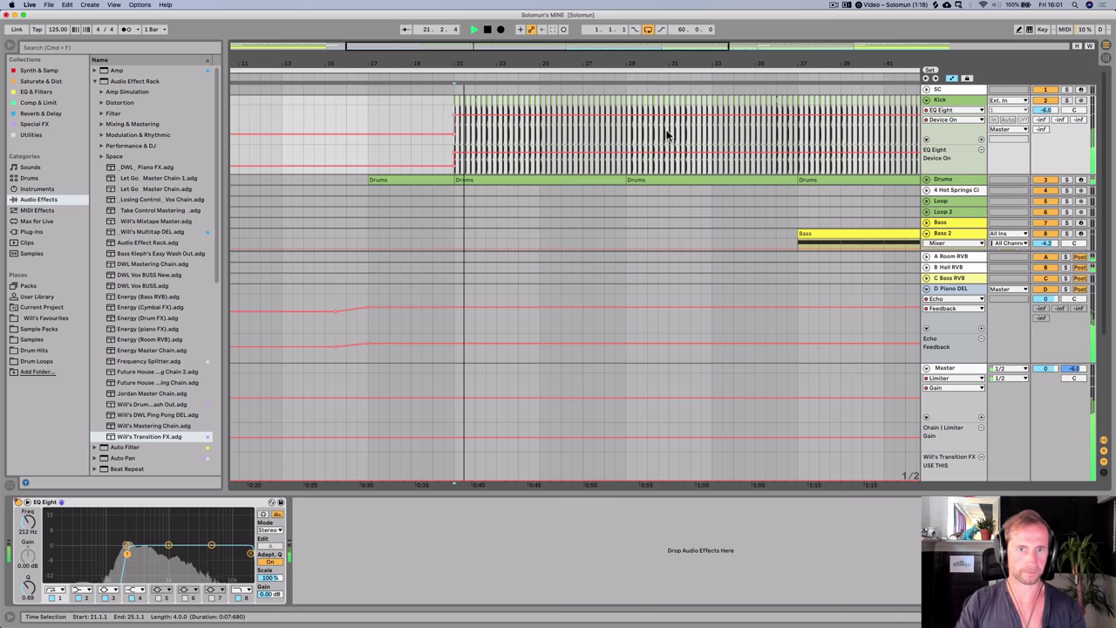
{"action": "key", "text": "space"}
{"action": "key", "text": "shift"}
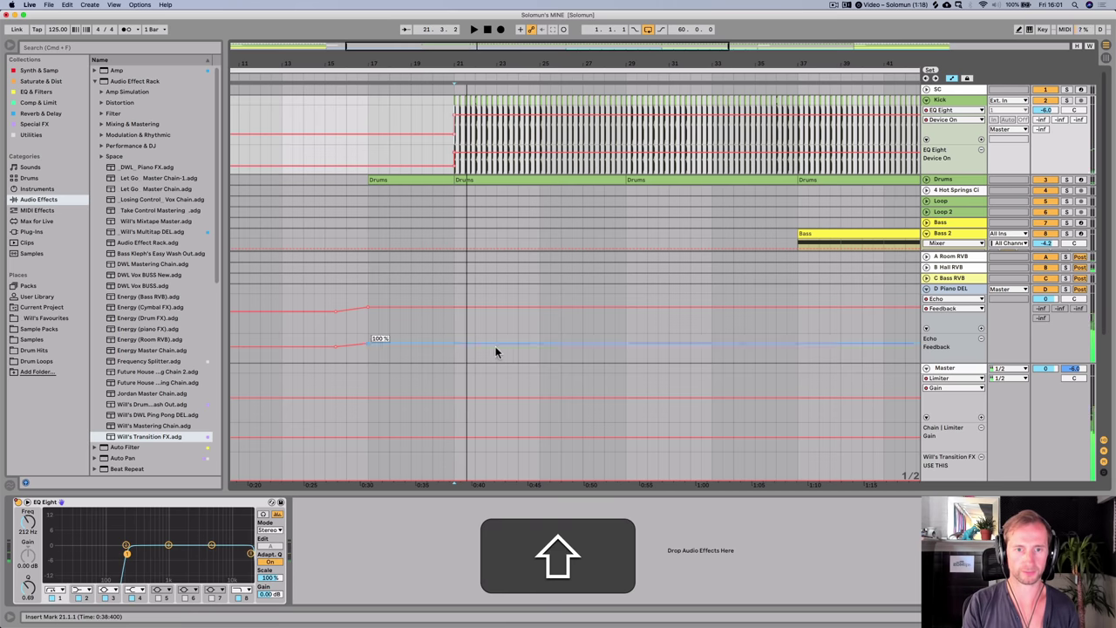
{"action": "key", "text": "space"}
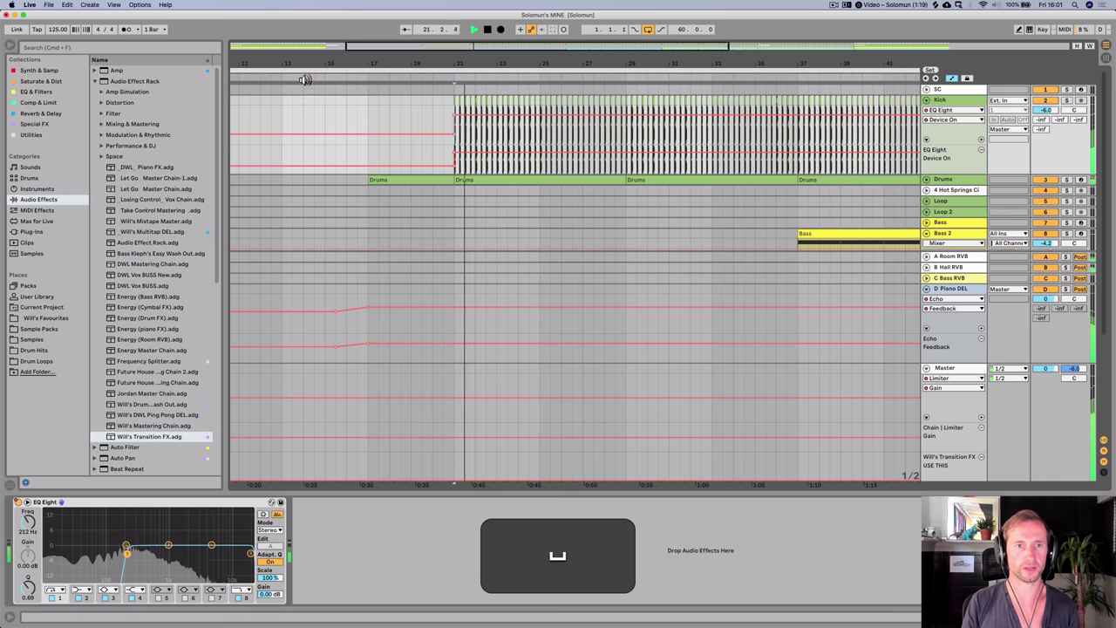
{"action": "key", "text": "space"}
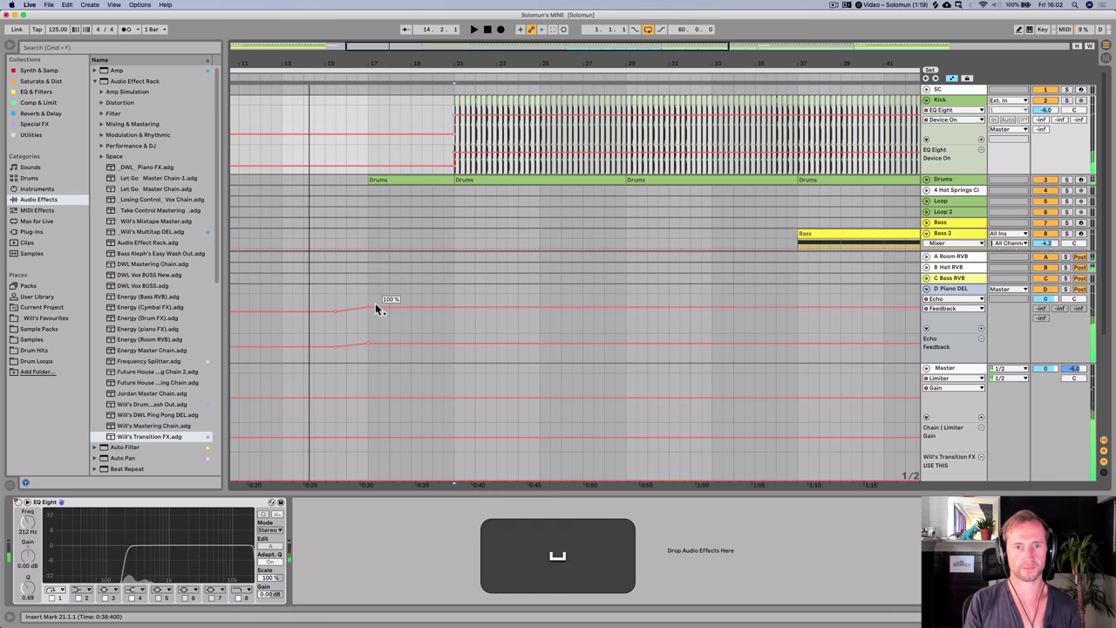
- Show the Piano track's D-Piano DEL send automation in a new lane, dip it to -inf dB at bar 21 with recovery by bar 37, and play it
{"action": "key", "text": "shift+Tab"}
{"action": "key", "text": "shift+Tab"}
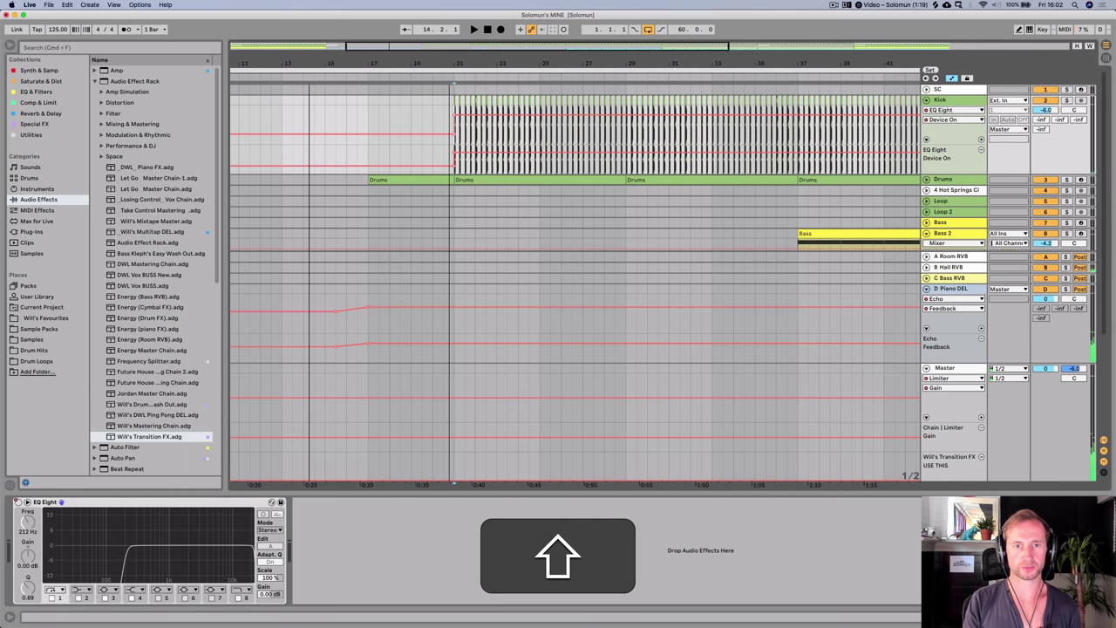
{"action": "key", "text": "w"}
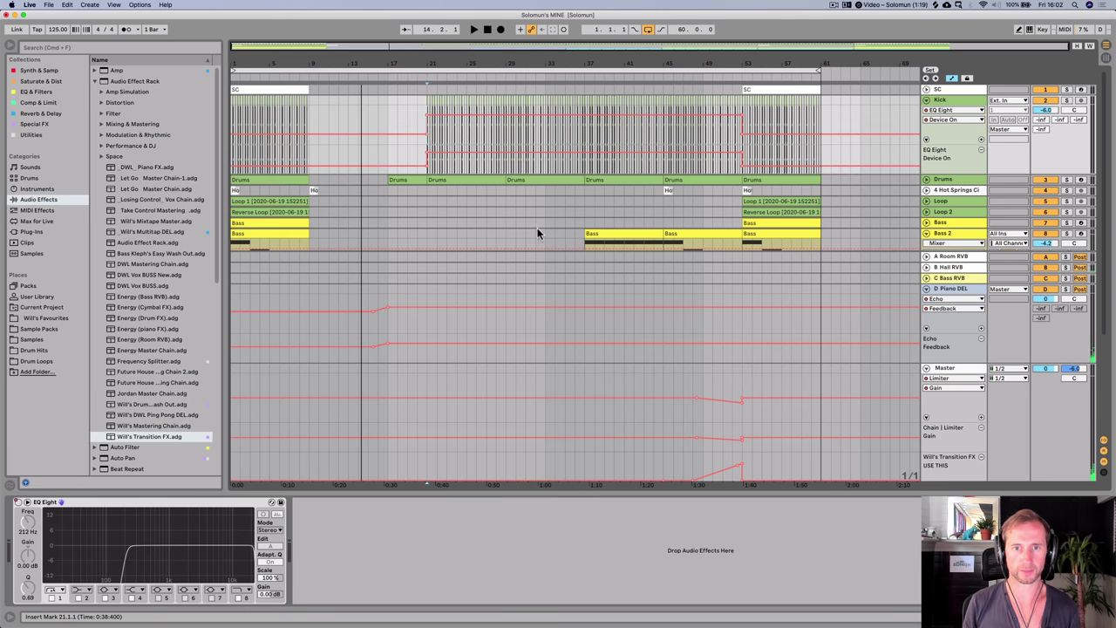
{"action": "scroll", "coordinate": [537, 236], "scroll_direction": "down", "scroll_amount": 5}
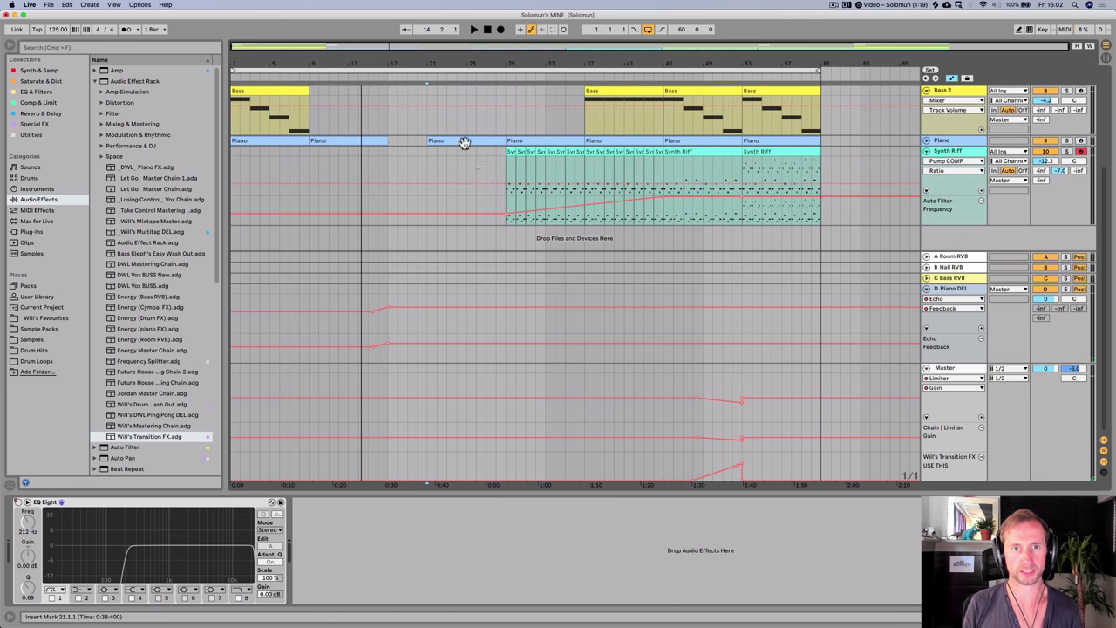
{"action": "left_click", "coordinate": [462, 142]}
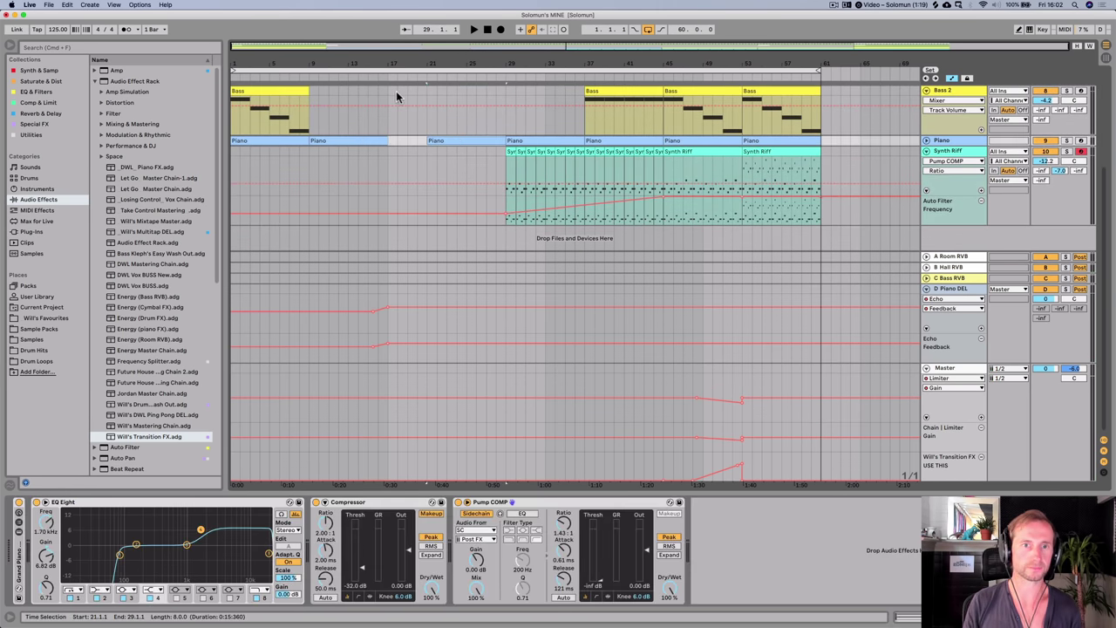
{"action": "left_click", "coordinate": [926, 142]}
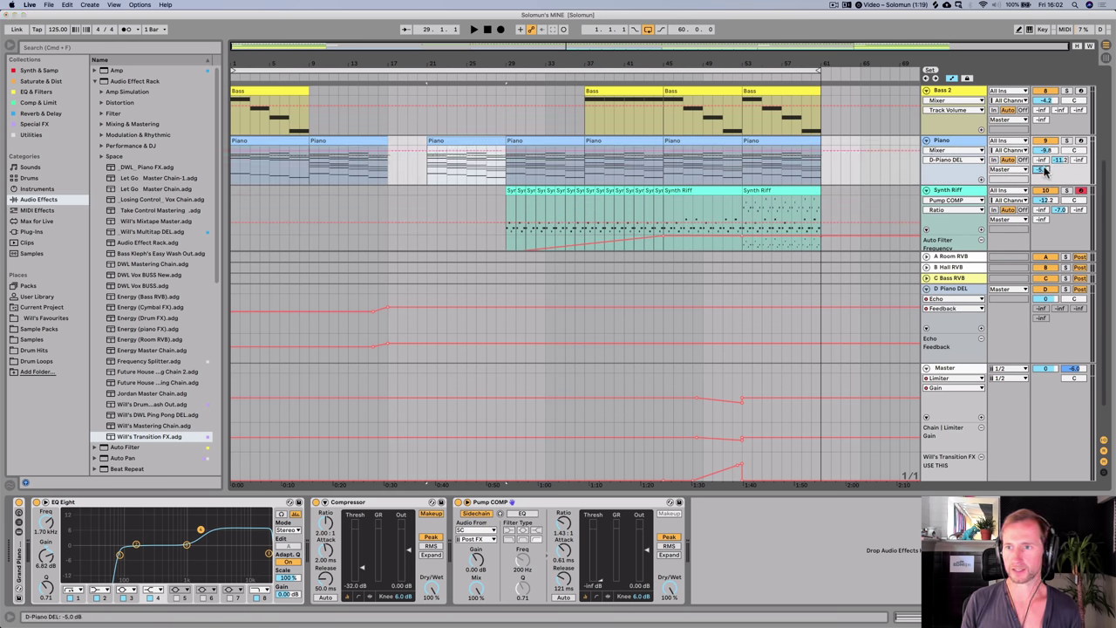
{"action": "right_click", "coordinate": [1044, 170]}
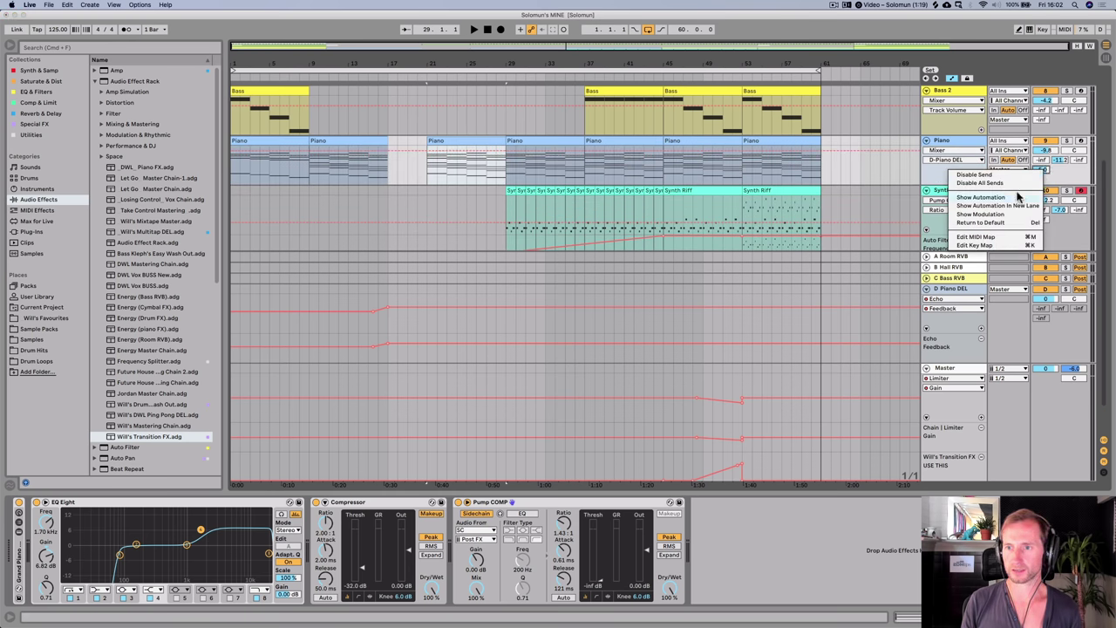
{"action": "left_click", "coordinate": [404, 191]}
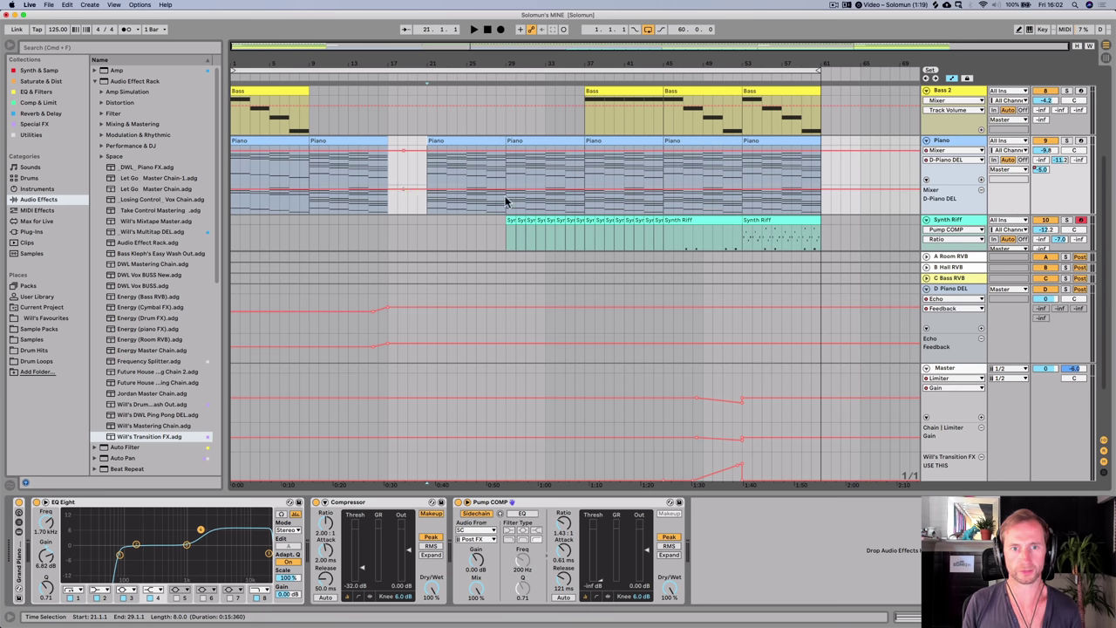
{"action": "left_click_drag", "start_coordinate": [428, 191], "coordinate": [428, 217]}
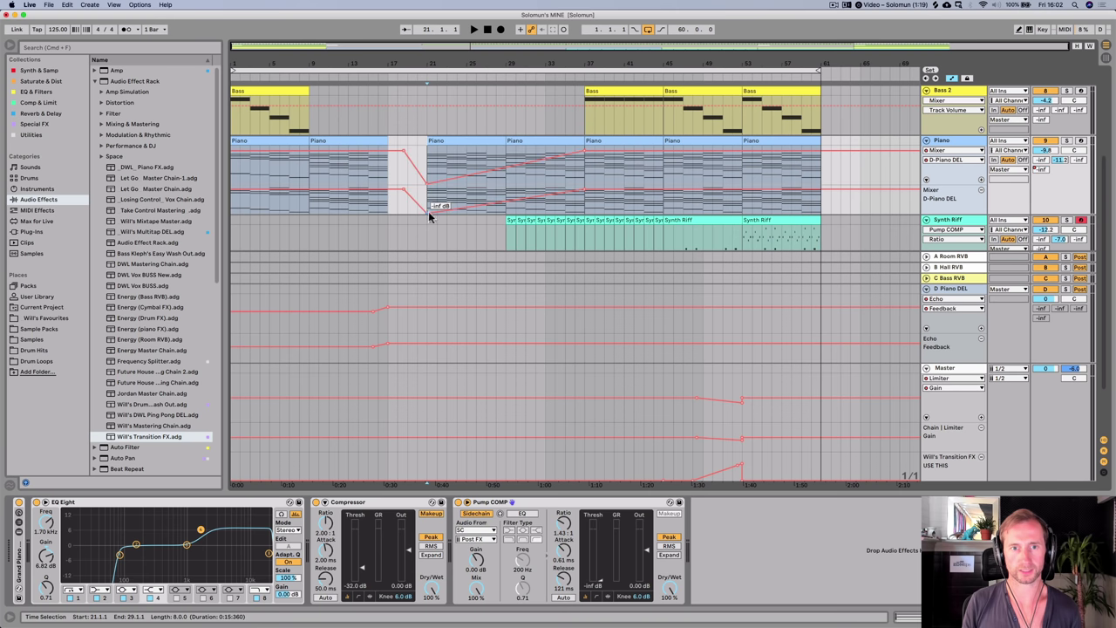
{"action": "left_click", "coordinate": [361, 78]}
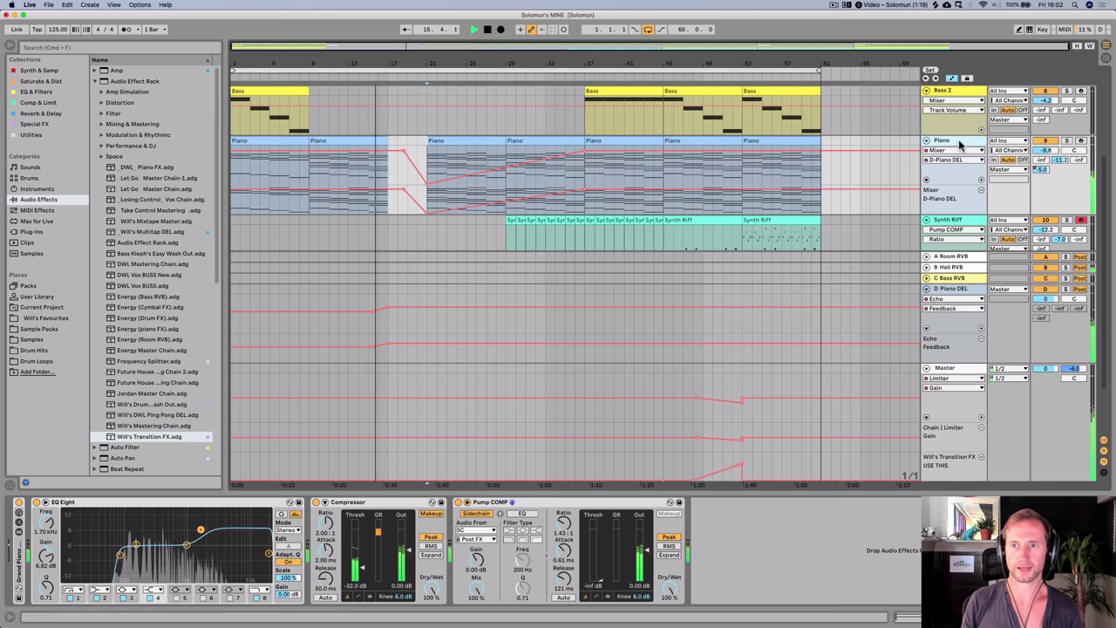
- Add an Auto Filter to the end of the Piano track's device chain and lower its cutoff to about 1.67 kHz during playback
{"action": "left_click", "coordinate": [37, 91]}
{"action": "left_click_drag", "start_coordinate": [113, 73], "coordinate": [744, 536]}
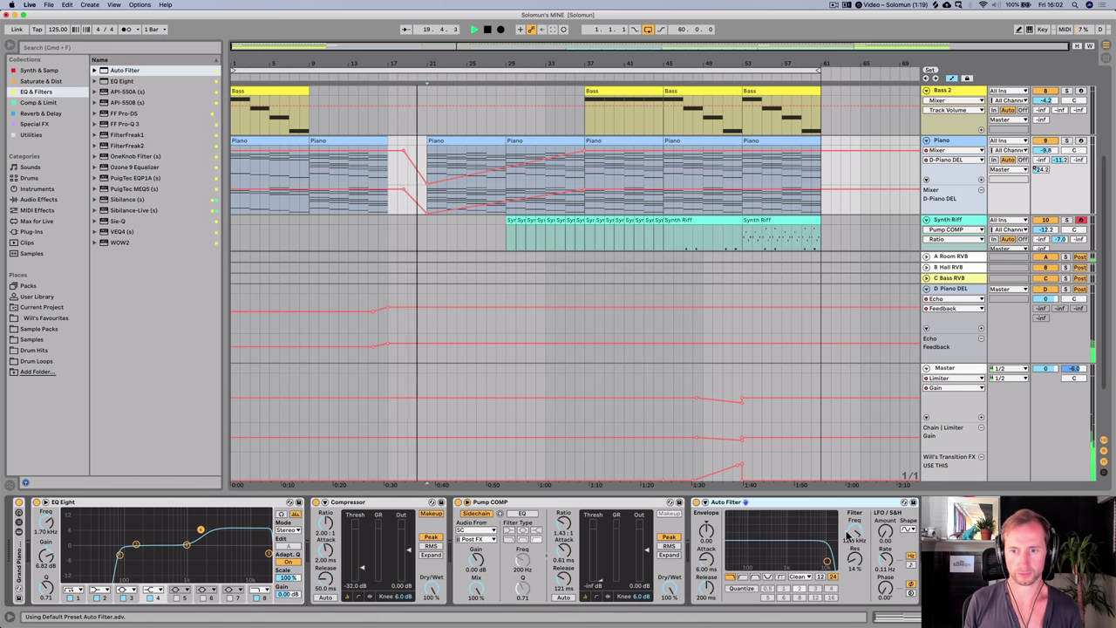
{"action": "left_click_drag", "start_coordinate": [853, 531], "coordinate": [852, 621]}
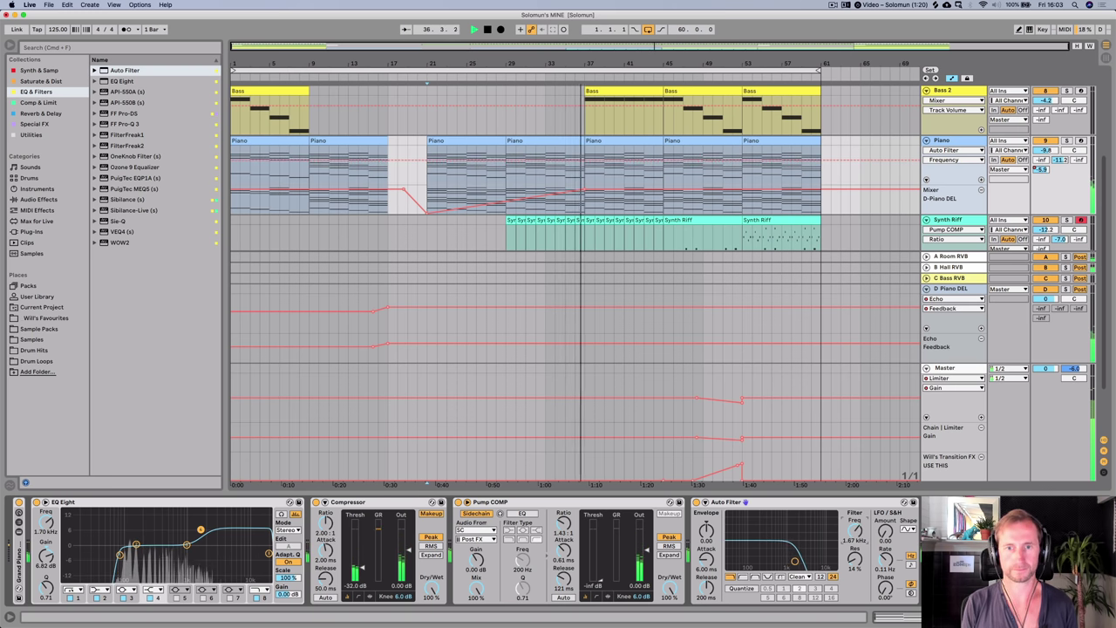
- Lower the Piano DEL Echo Feedback automation to about 78% just before bar 29
{"action": "left_click", "coordinate": [497, 307]}
{"action": "left_click_drag", "start_coordinate": [498, 307], "coordinate": [499, 311]}
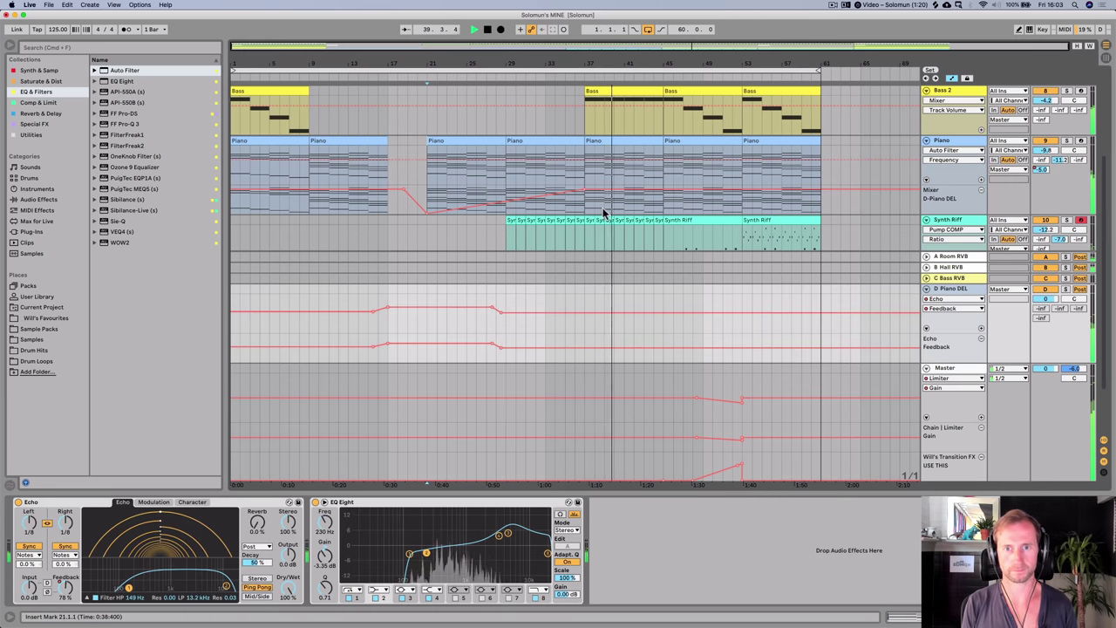
- Gradually open the Piano Auto Filter cutoff to 19.9 kHz during the build-up and stop playback at bar 53
{"action": "left_click", "coordinate": [868, 163]}
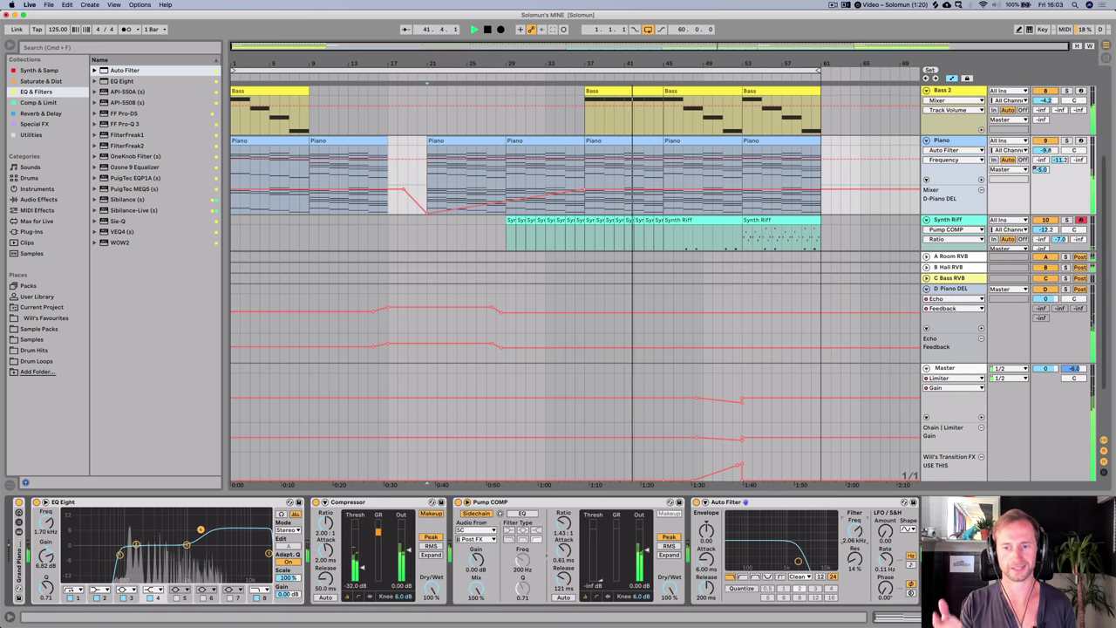
{"action": "left_click_drag", "start_coordinate": [856, 534], "coordinate": [857, 497]}
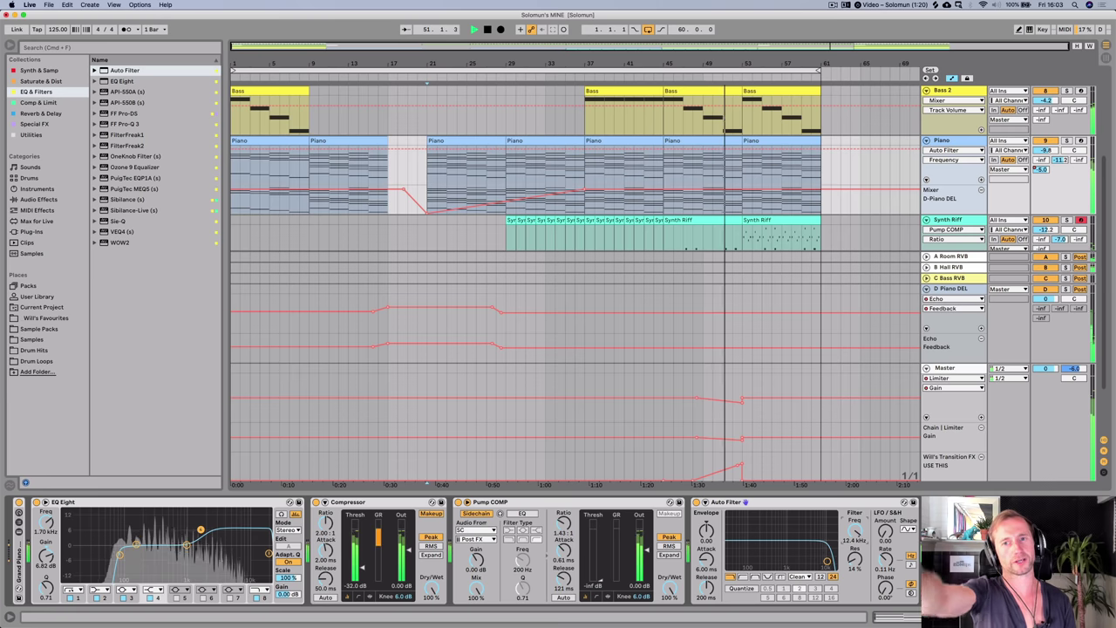
{"action": "left_click_drag", "start_coordinate": [857, 497], "coordinate": [857, 488]}
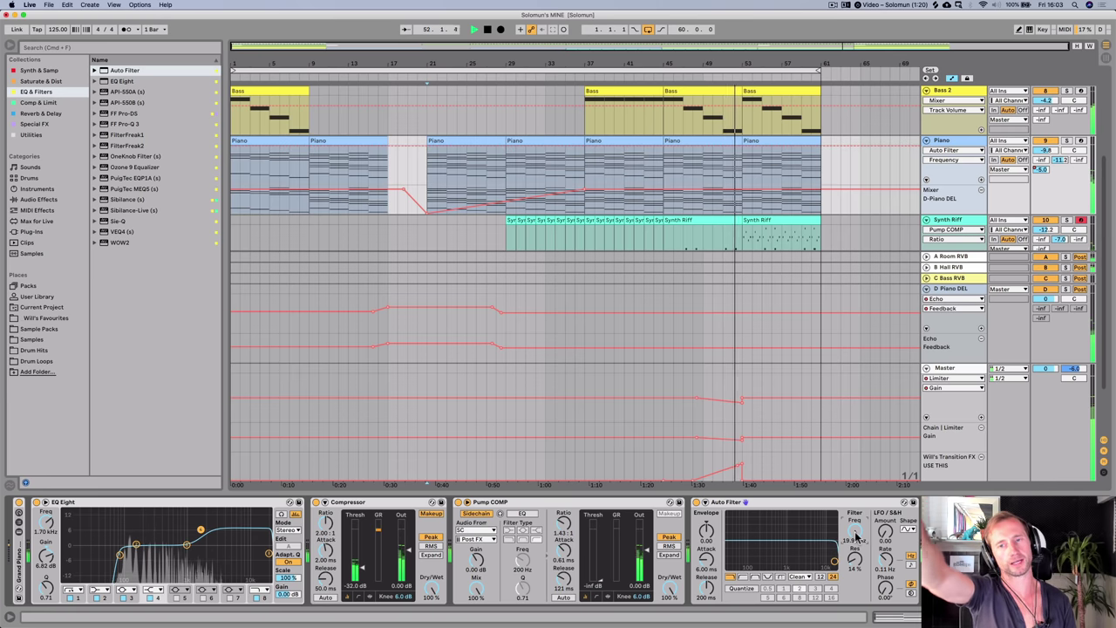
{"action": "key", "text": "space"}
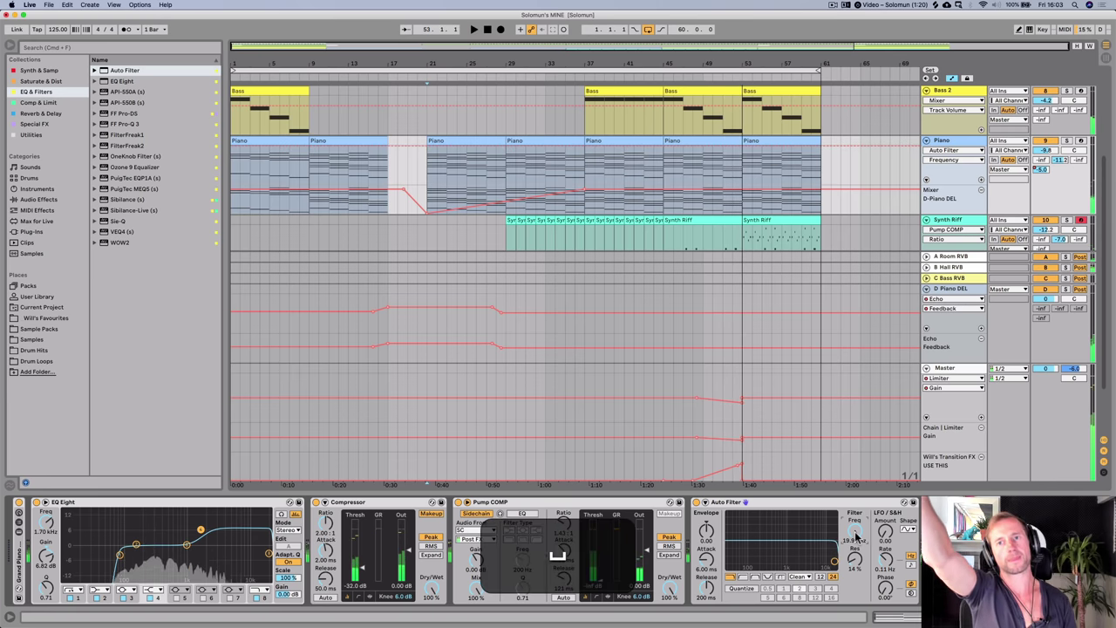
- Play the drop briefly from bar 53 and switch from the device chain to the clip view
{"action": "left_click", "coordinate": [745, 133]}
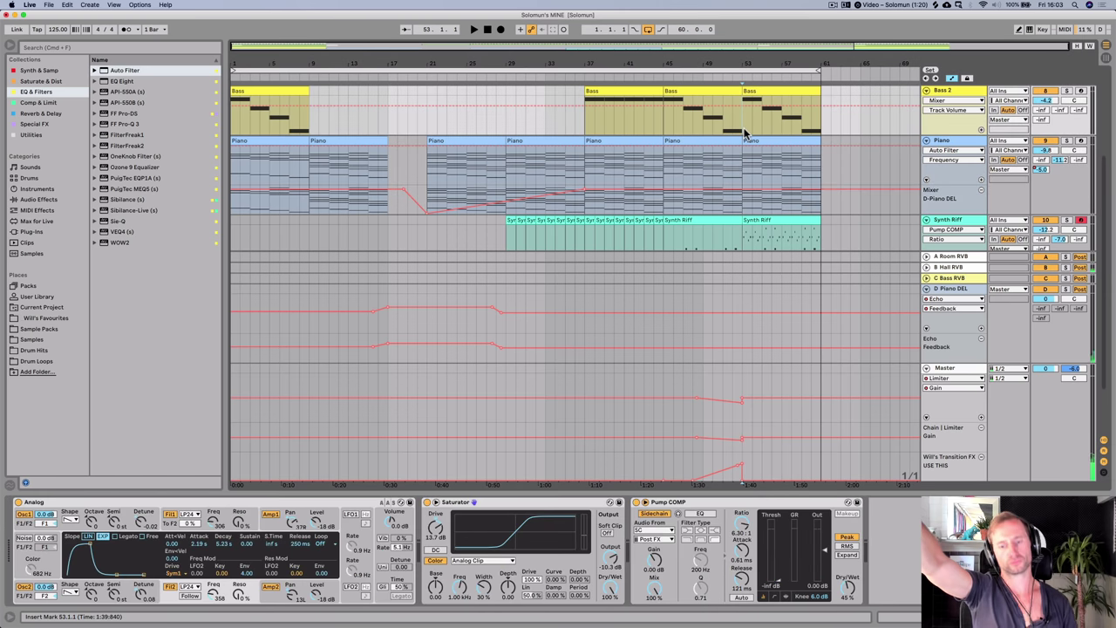
{"action": "key", "text": "space"}
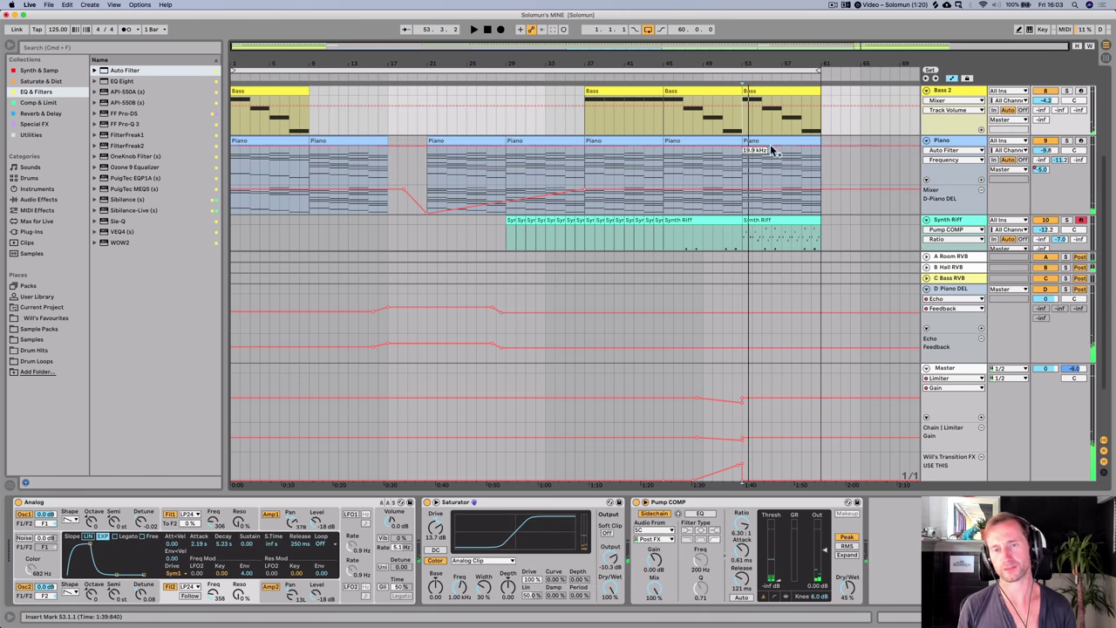
{"action": "key", "text": "shift+Tab"}
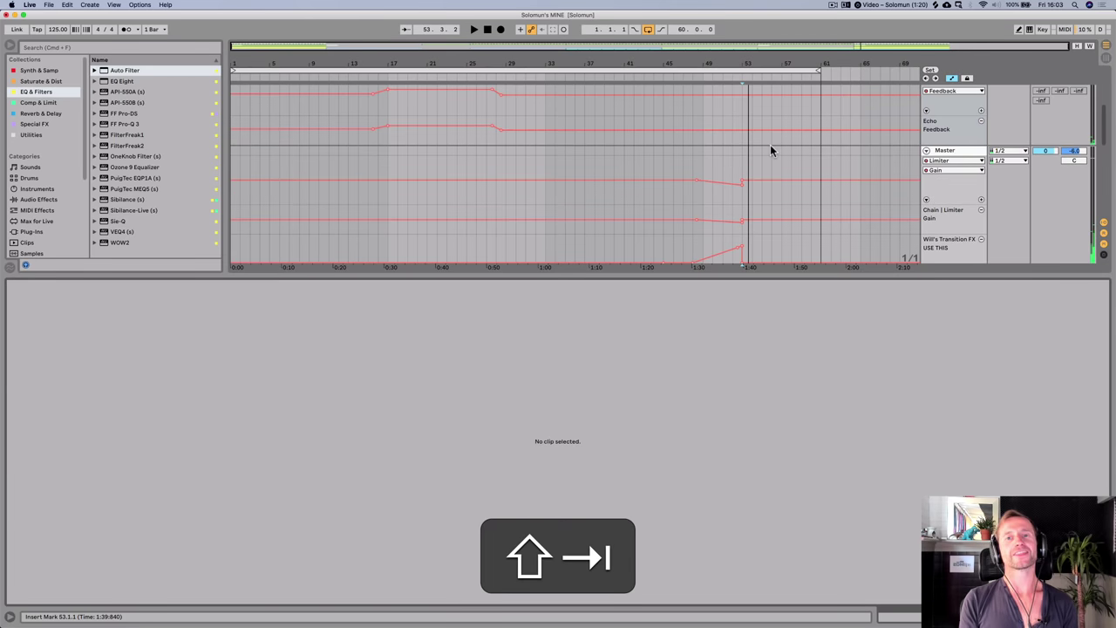